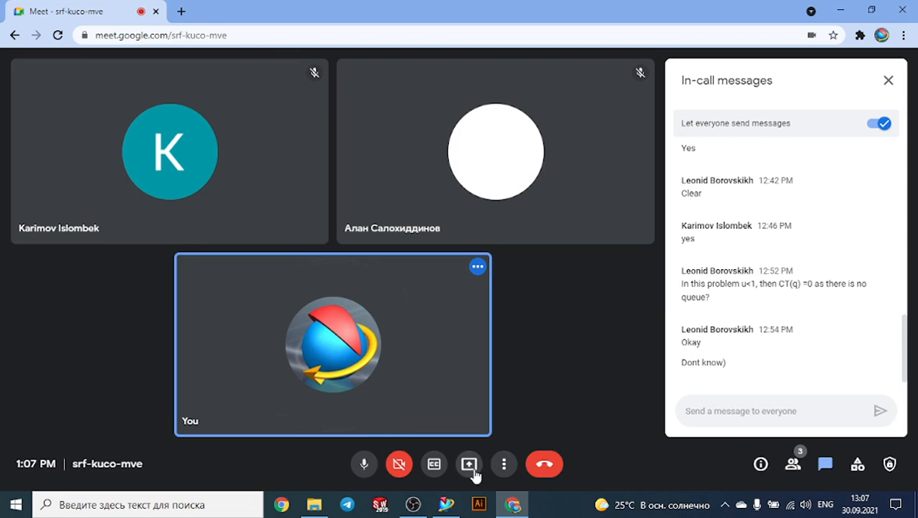
# Present the entire screen to the meeting participants and hide the screen-sharing notice.
pyautogui.click(408, 508)
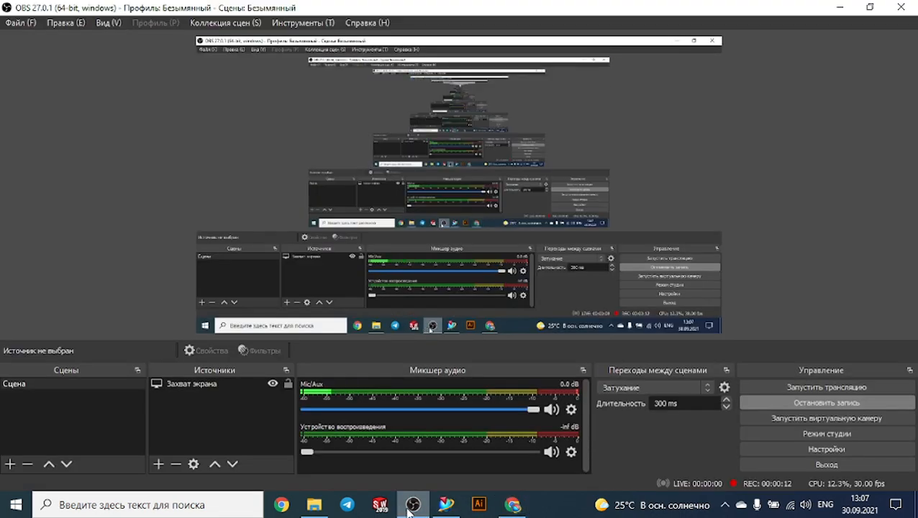
pyautogui.click(409, 507)
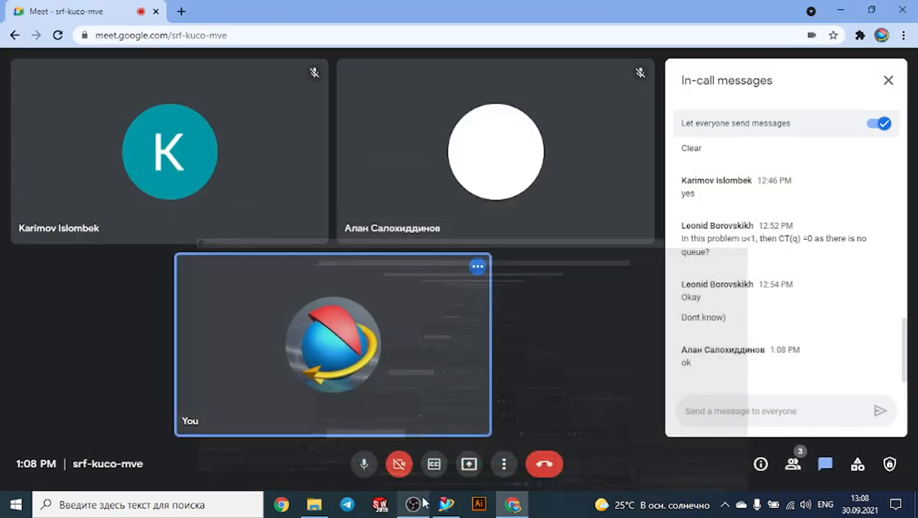
pyautogui.click(469, 463)
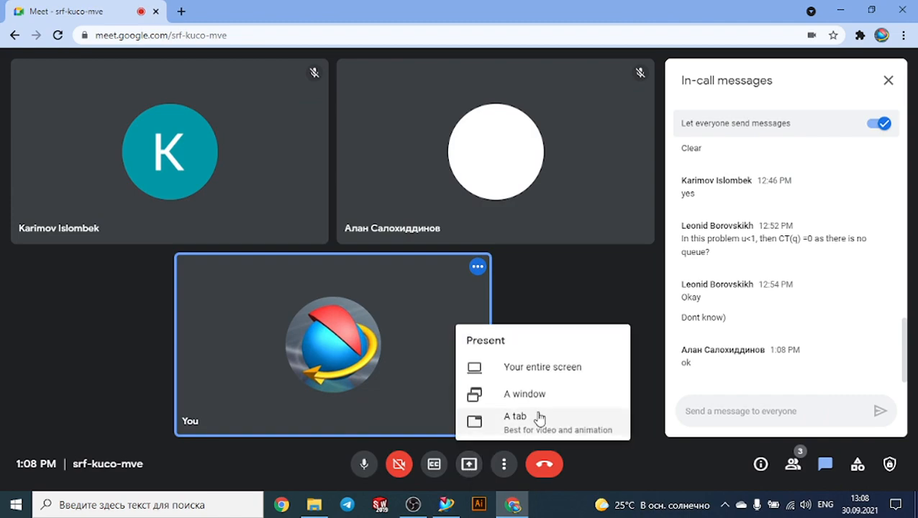
pyautogui.click(551, 369)
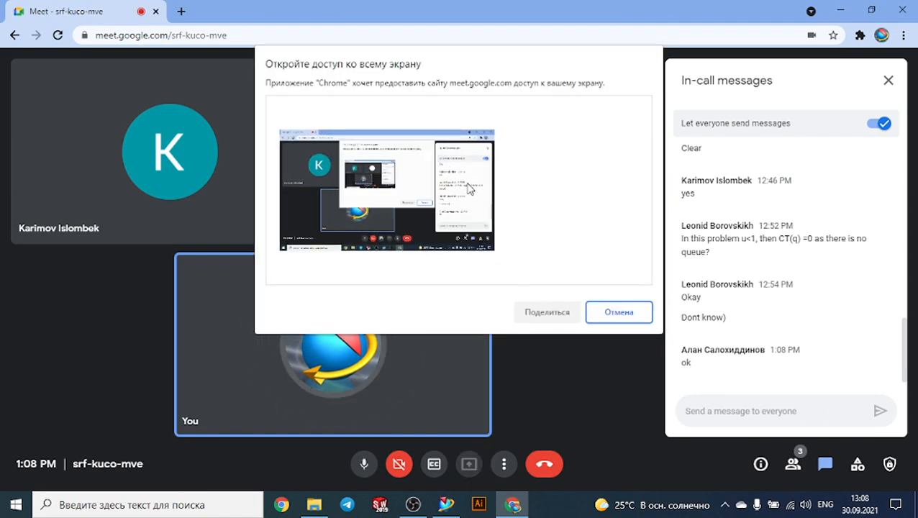
pyautogui.click(545, 314)
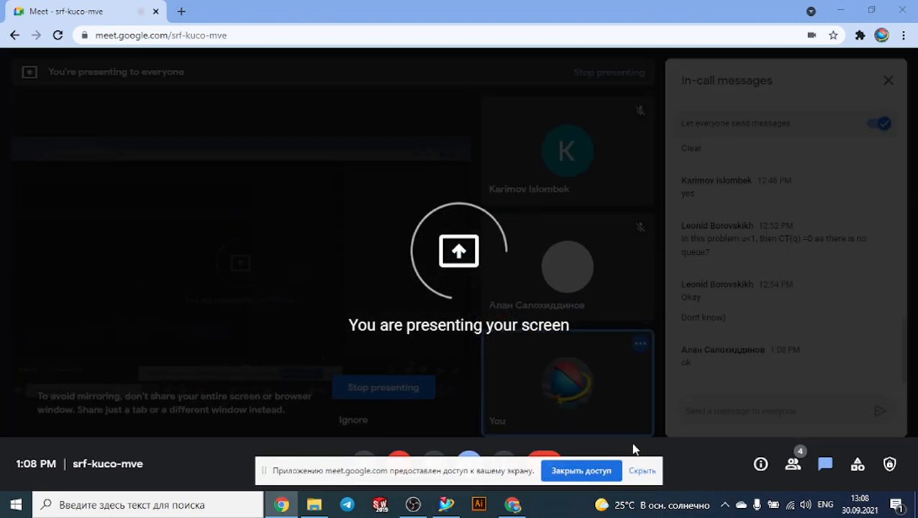
pyautogui.click(631, 471)
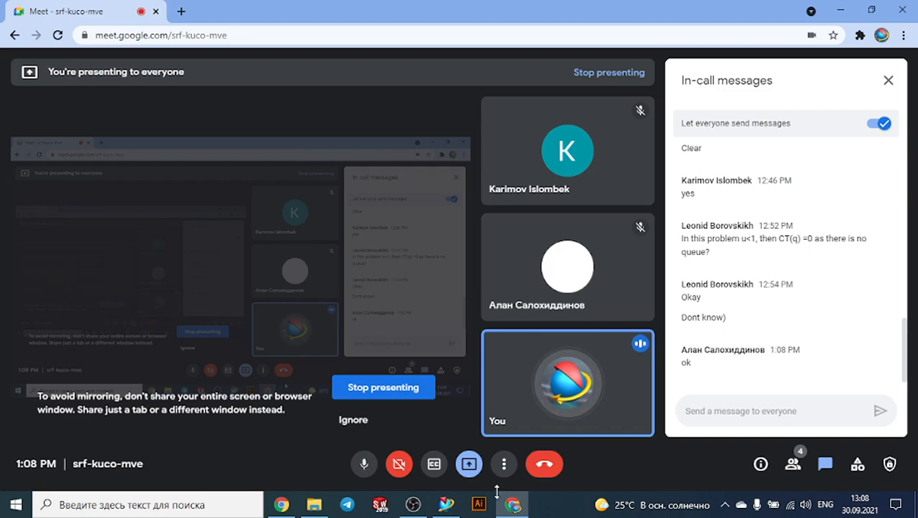
# Switch to NX and create a new part from the Model template in millimetres, named model1.prt.
pyautogui.click(443, 506)
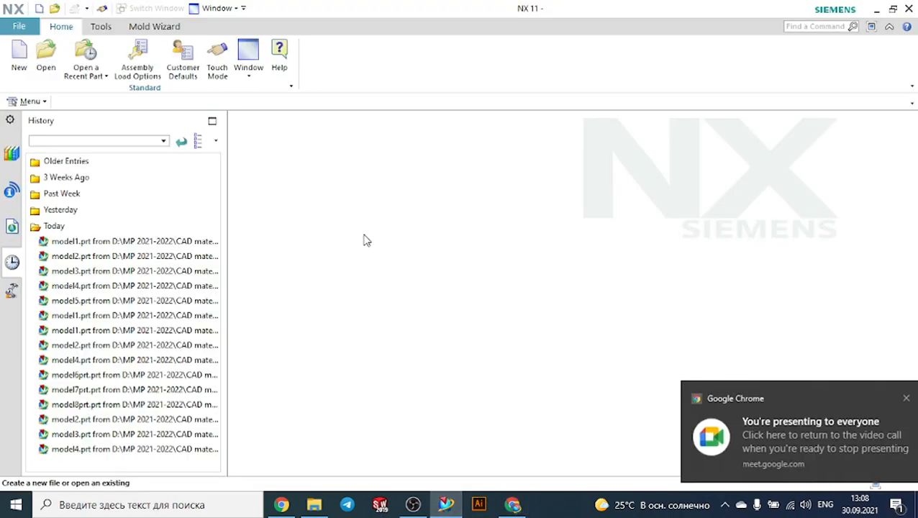
pyautogui.click(24, 57)
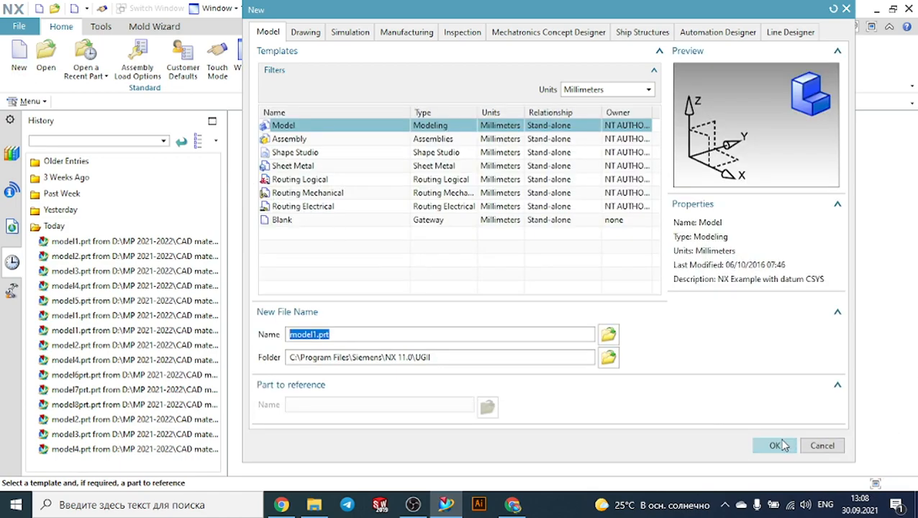
pyautogui.click(778, 446)
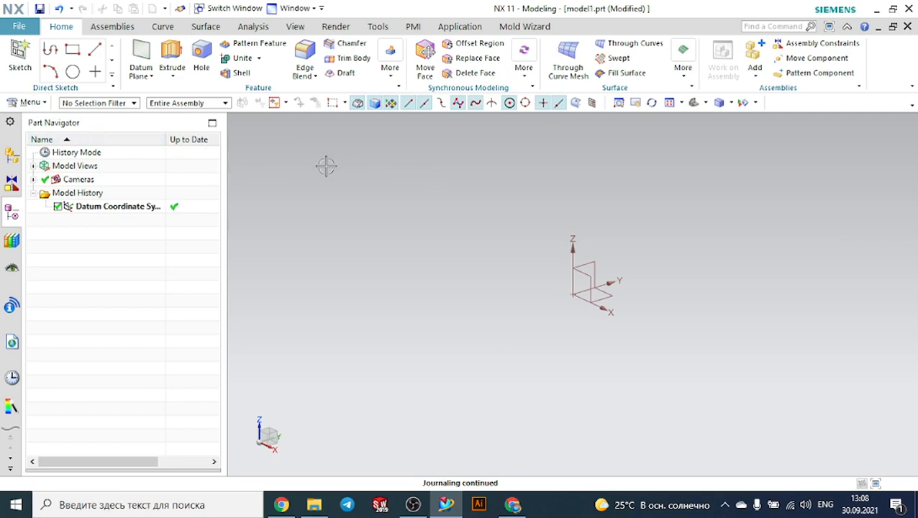
# Look through the commands for inserting geometry and examine the Mesh Surface commands, such as Through Curve Mesh.
pyautogui.click(33, 104)
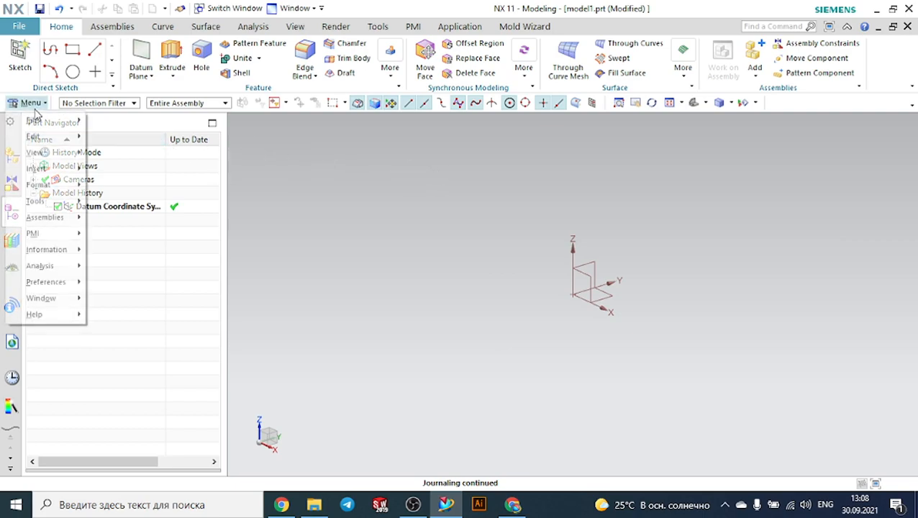
pyautogui.moveTo(37, 169)
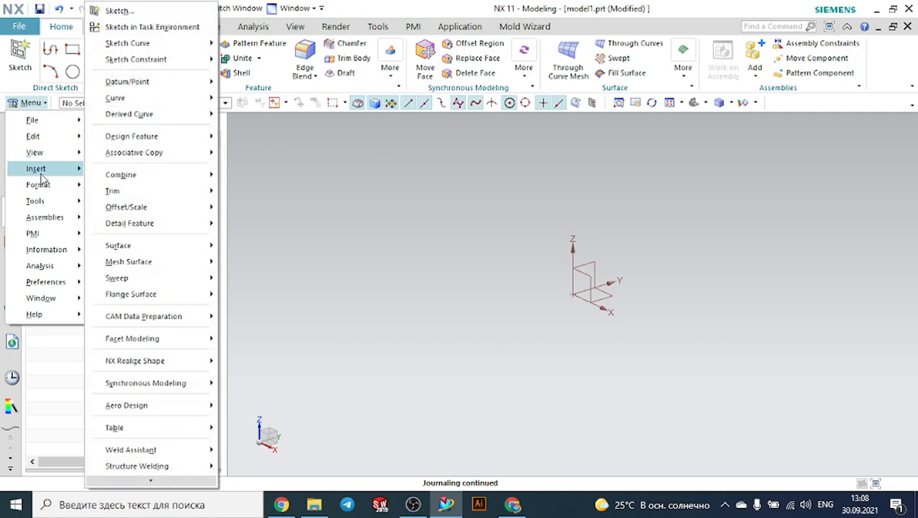
pyautogui.moveTo(59, 154)
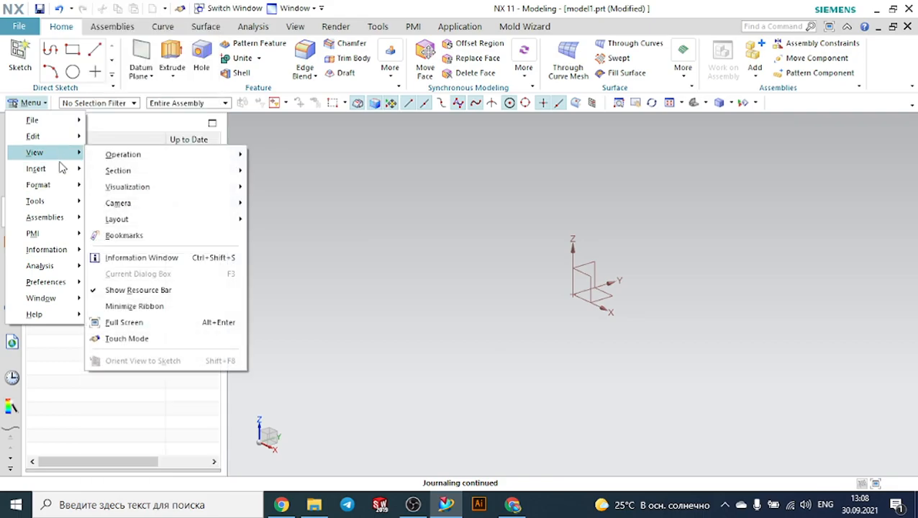
pyautogui.moveTo(105, 174)
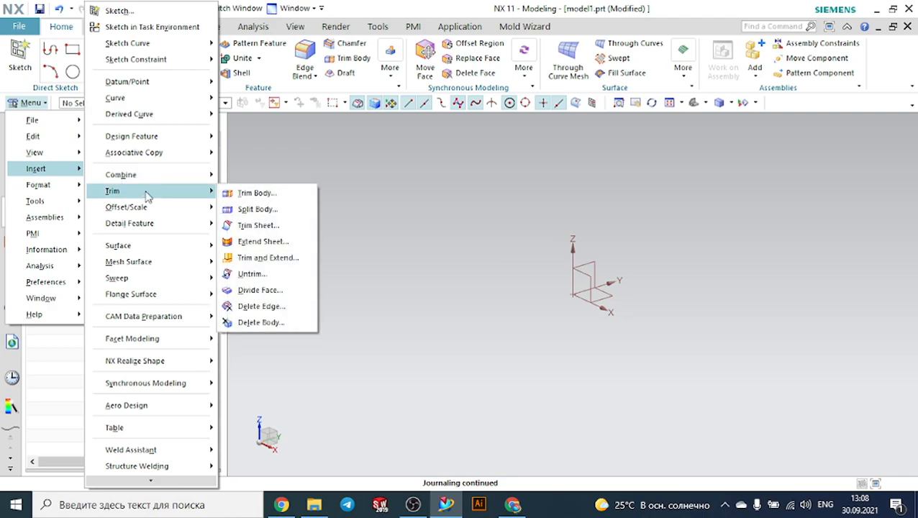
pyautogui.moveTo(152, 338)
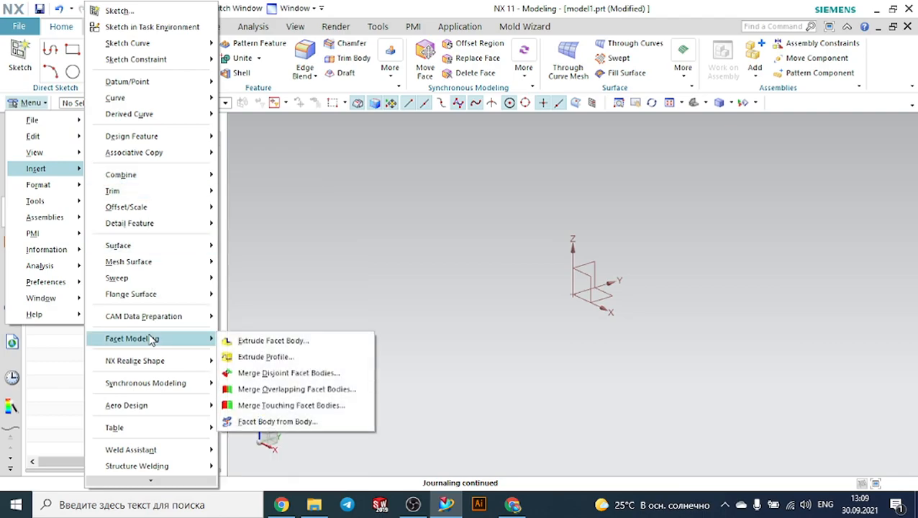
pyautogui.moveTo(144, 283)
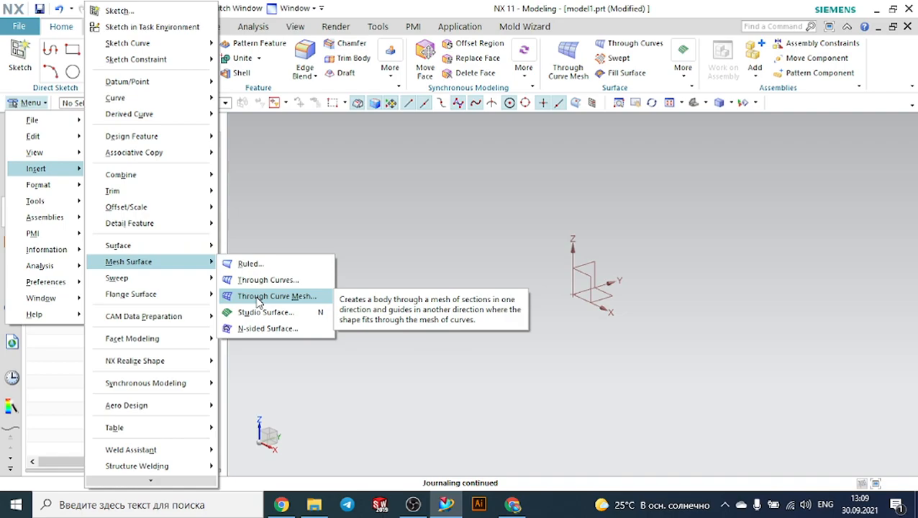
pyautogui.click(371, 235)
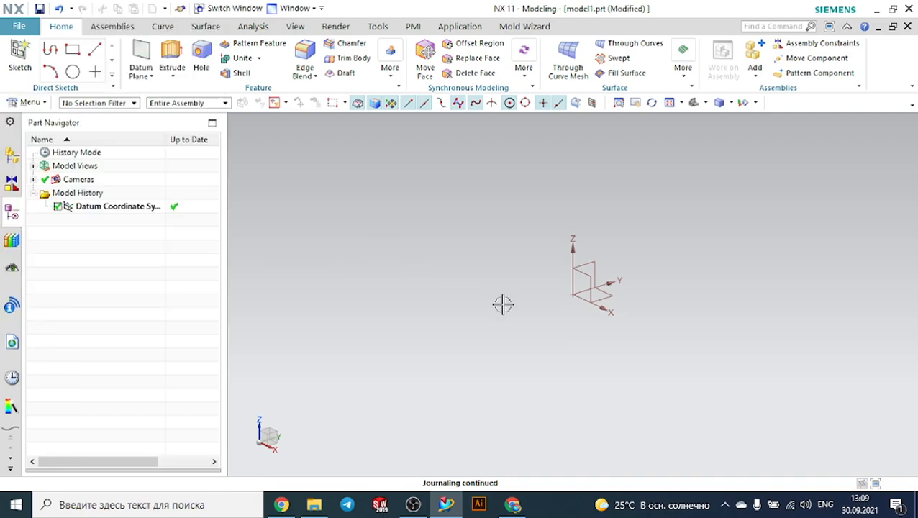
pyautogui.moveTo(502, 500)
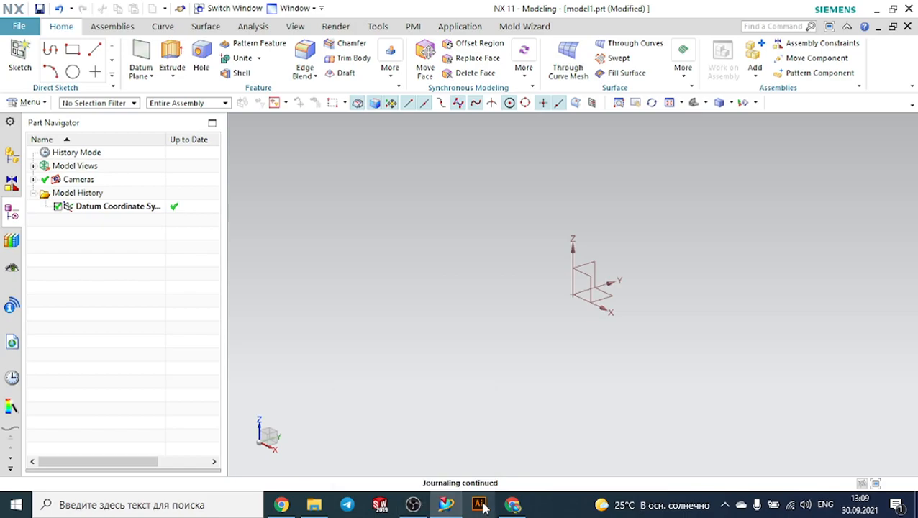
pyautogui.click(500, 507)
pyautogui.click(501, 507)
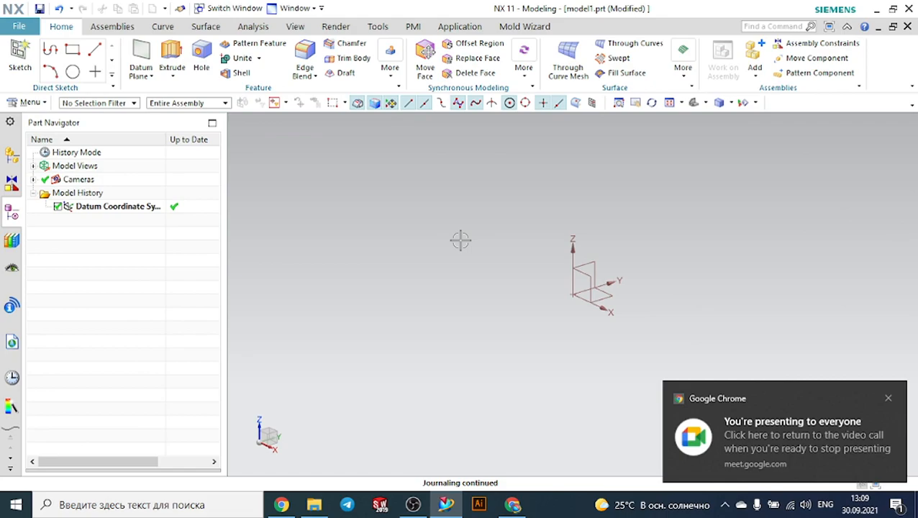
# Examine the available surface creation commands, including the description of the Ruled mesh surface.
pyautogui.click(207, 29)
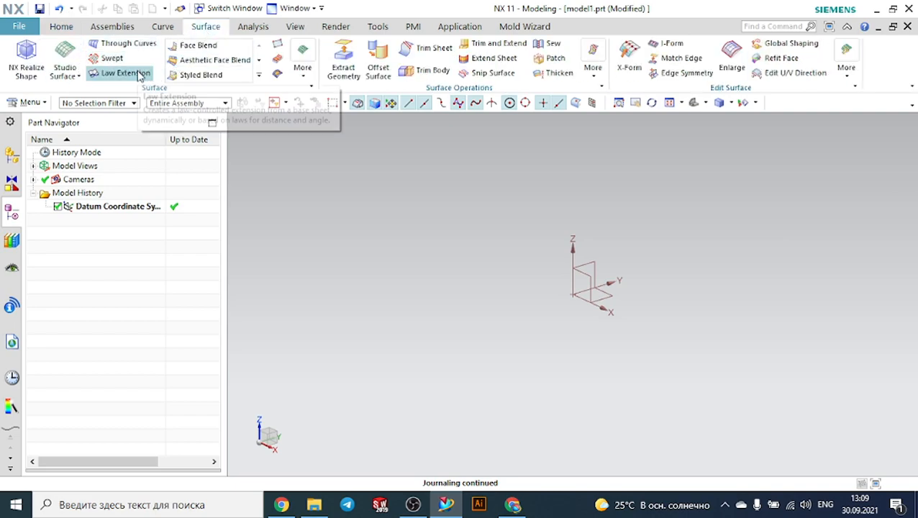
pyautogui.click(68, 72)
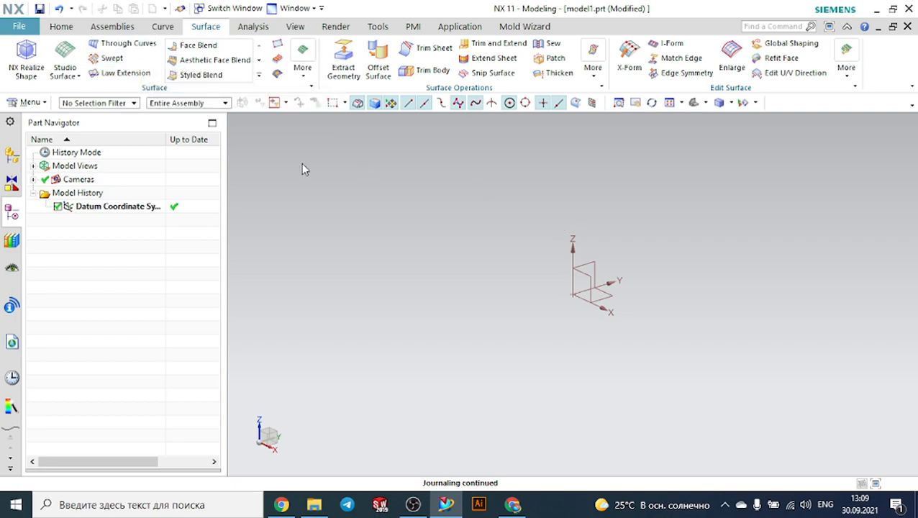
pyautogui.click(312, 79)
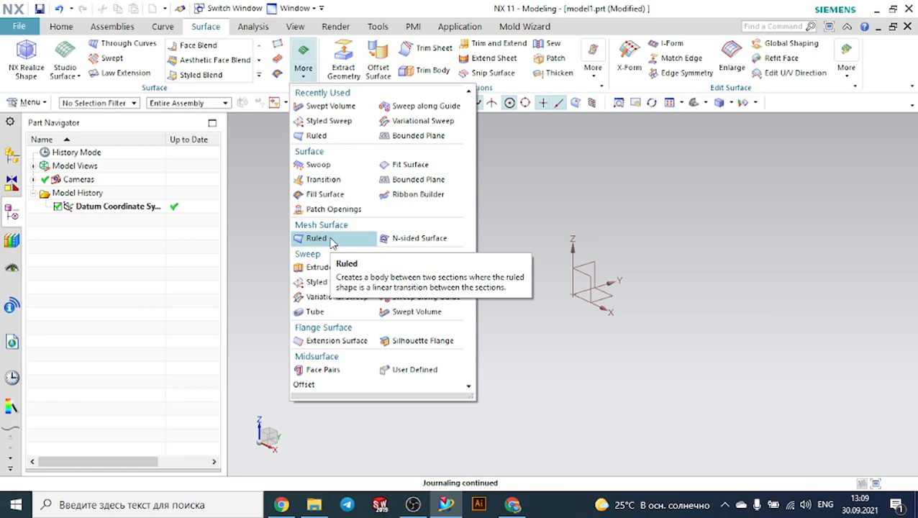
pyautogui.click(593, 187)
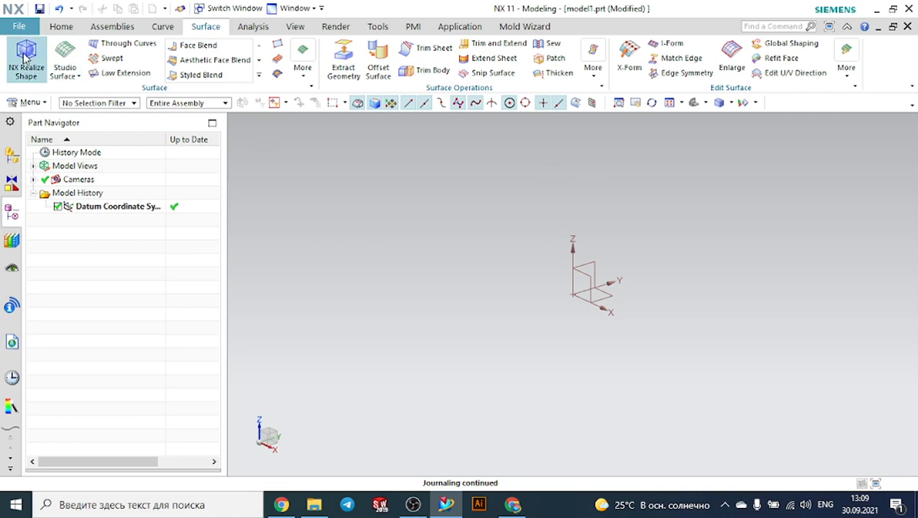
pyautogui.click(67, 29)
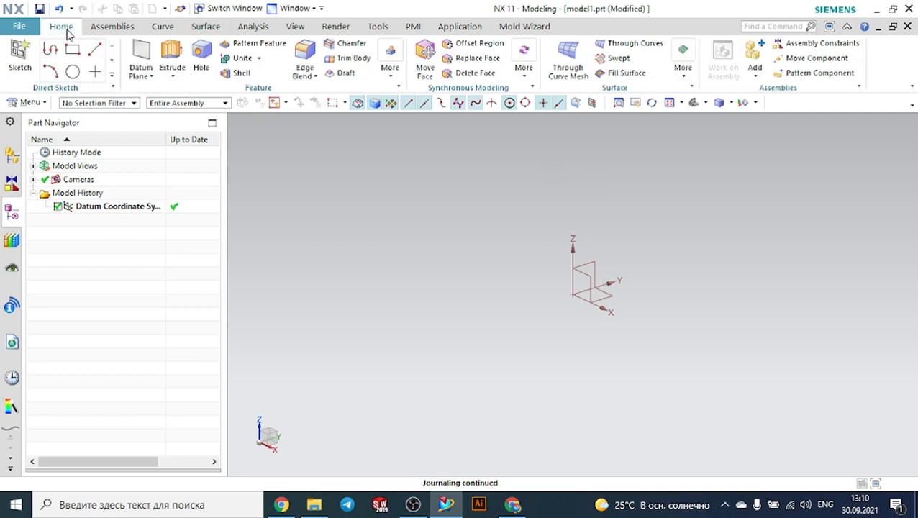
pyautogui.click(20, 59)
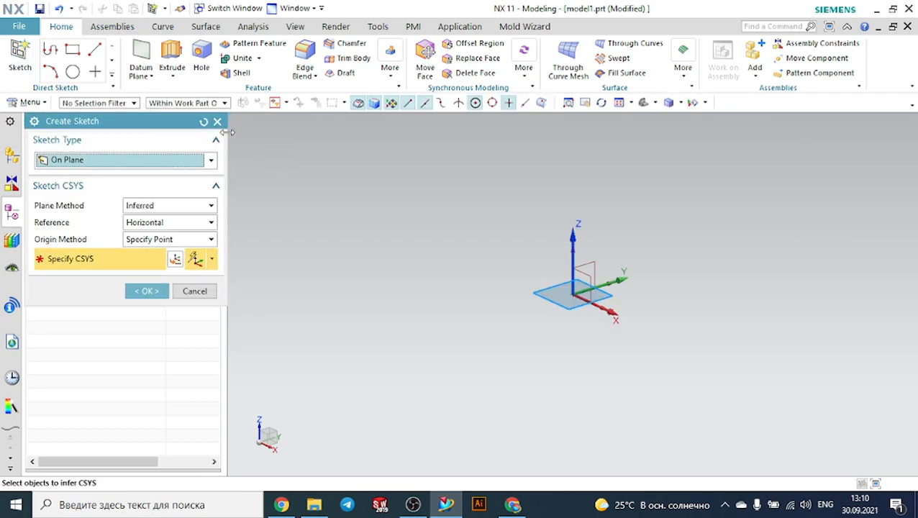
pyautogui.click(217, 121)
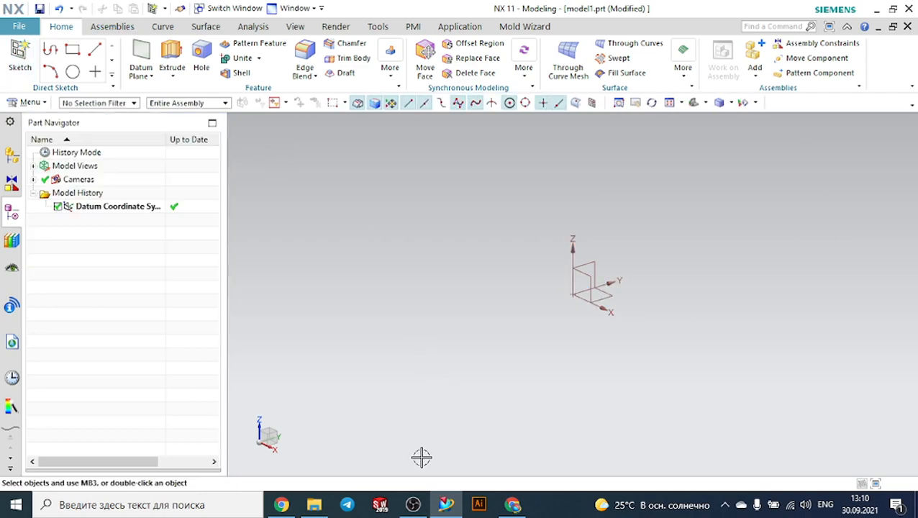
# Try to open the model1 part from the Ruled Mesh folder while the new part is still loaded.
pyautogui.moveTo(318, 505)
pyautogui.click(327, 475)
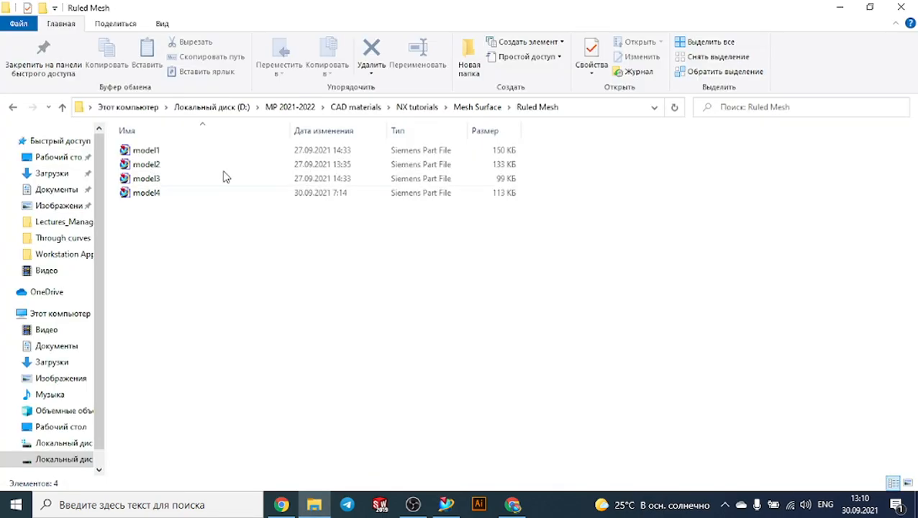
pyautogui.doubleClick(150, 151)
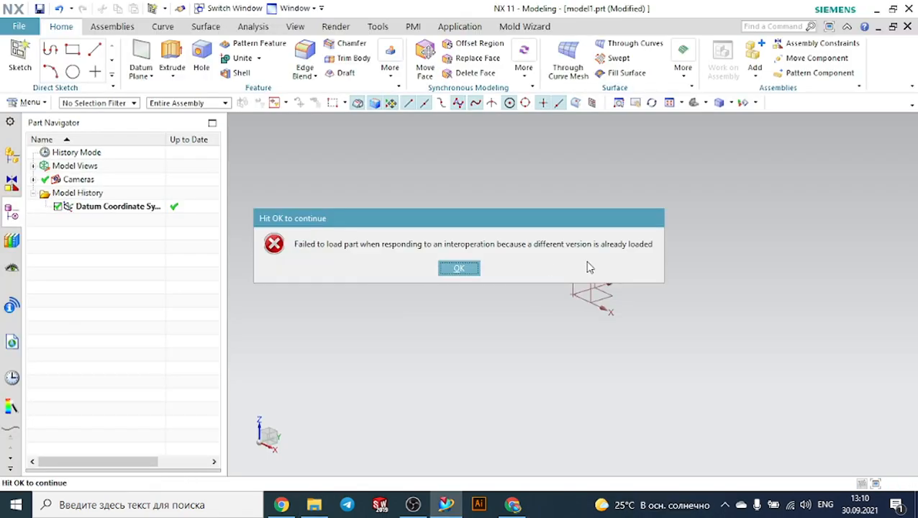
pyautogui.click(469, 268)
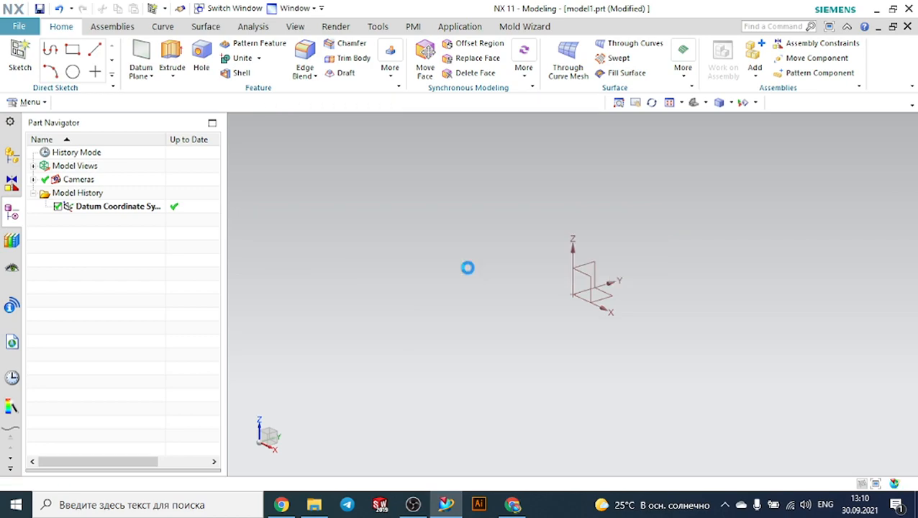
# Exit NX without saving the new part and open model1 from the Ruled Mesh folder.
pyautogui.click(908, 8)
pyautogui.click(461, 280)
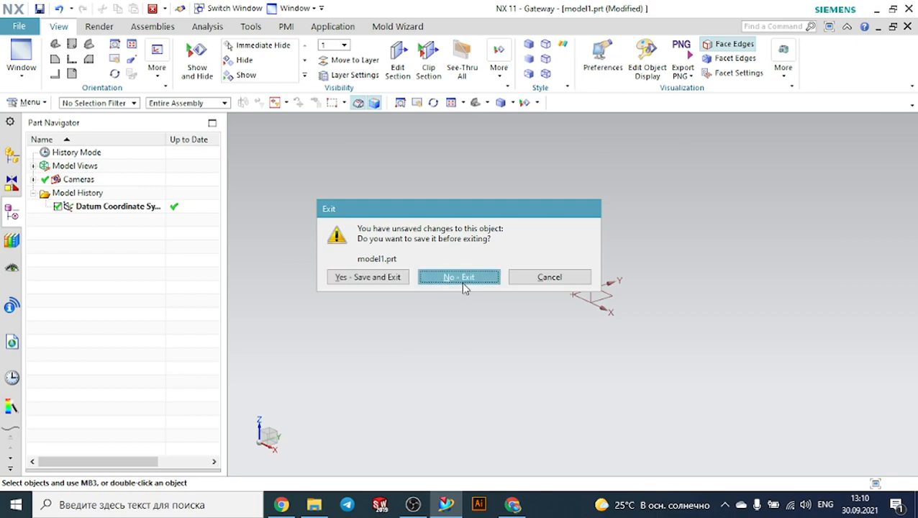
pyautogui.click(322, 505)
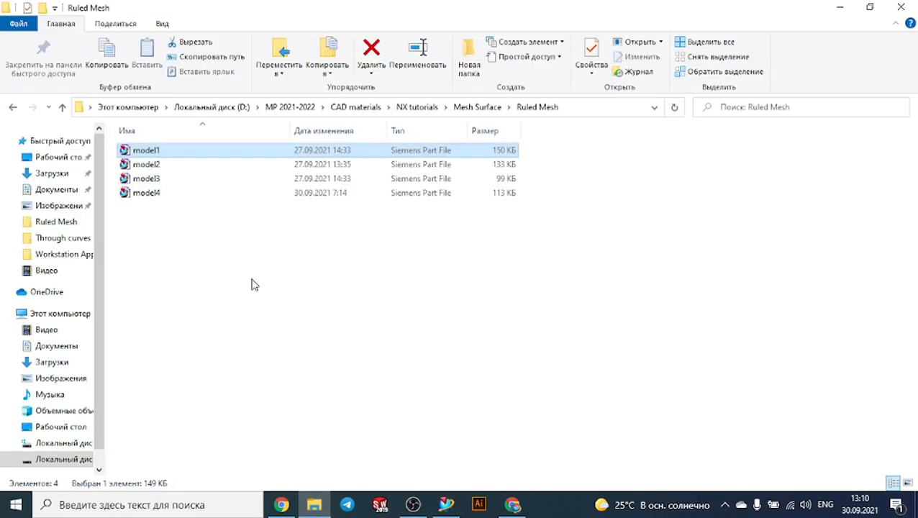
pyautogui.doubleClick(151, 155)
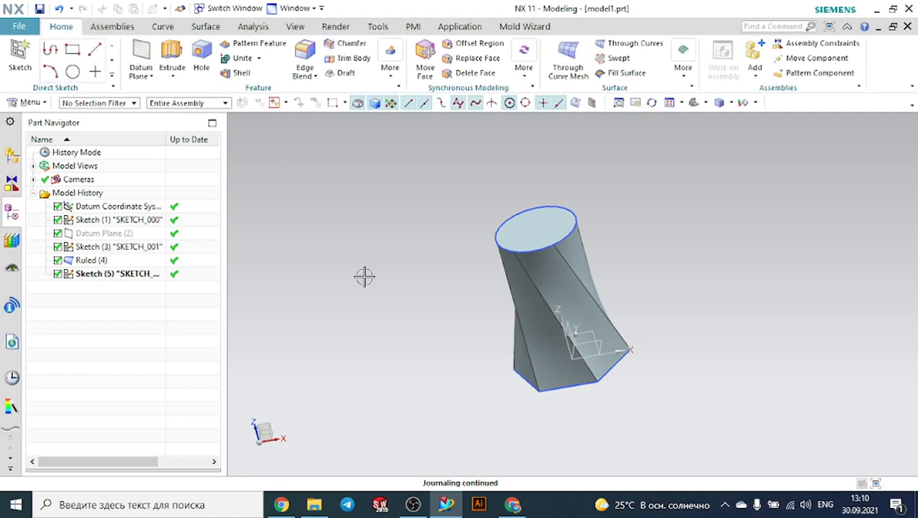
# Inspect the twisted ruled body from several sides and display it as Static Wireframe.
pyautogui.moveTo(364, 276); pyautogui.dragTo(420, 268, button='middle')
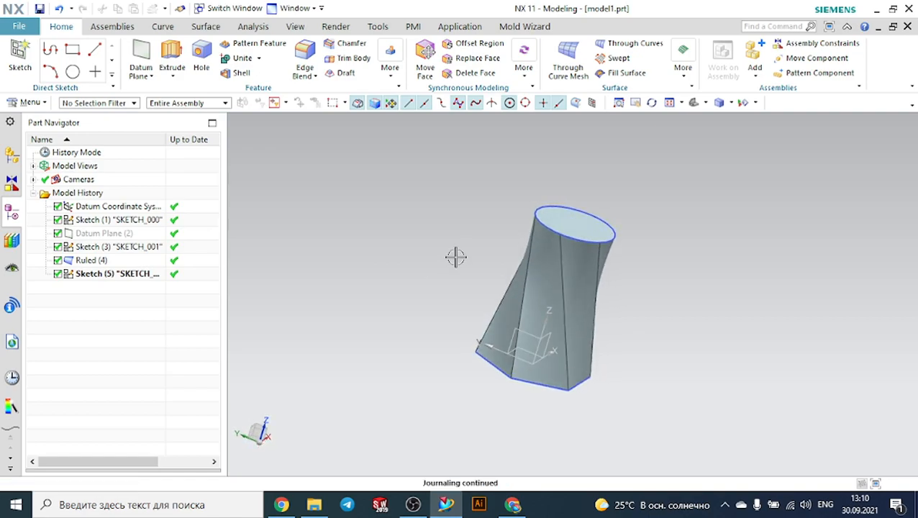
pyautogui.click(730, 102)
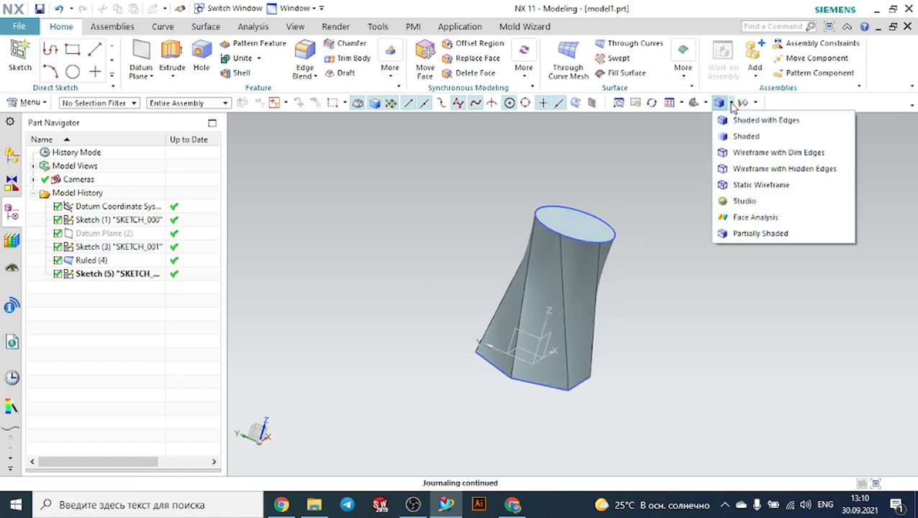
pyautogui.click(730, 186)
pyautogui.moveTo(714, 219)
pyautogui.mouseDown(button='middle')
pyautogui.moveTo(678, 232)
pyautogui.moveTo(696, 256)
pyautogui.moveTo(676, 275)
pyautogui.moveTo(696, 239)
pyautogui.moveTo(665, 239)
pyautogui.moveTo(676, 235)
pyautogui.mouseUp(button='middle')
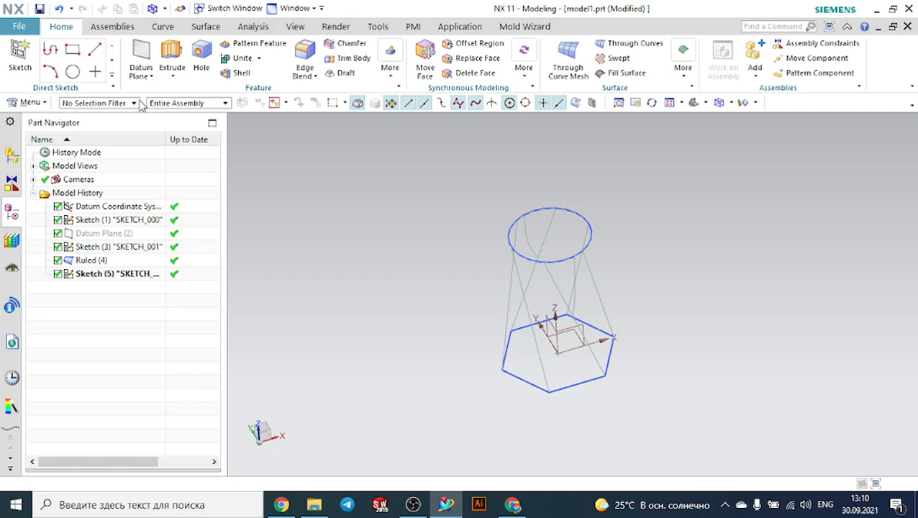
# Create a new millimetre part from the Model template named model5.prt in the Ruled Mesh folder.
pyautogui.click(20, 31)
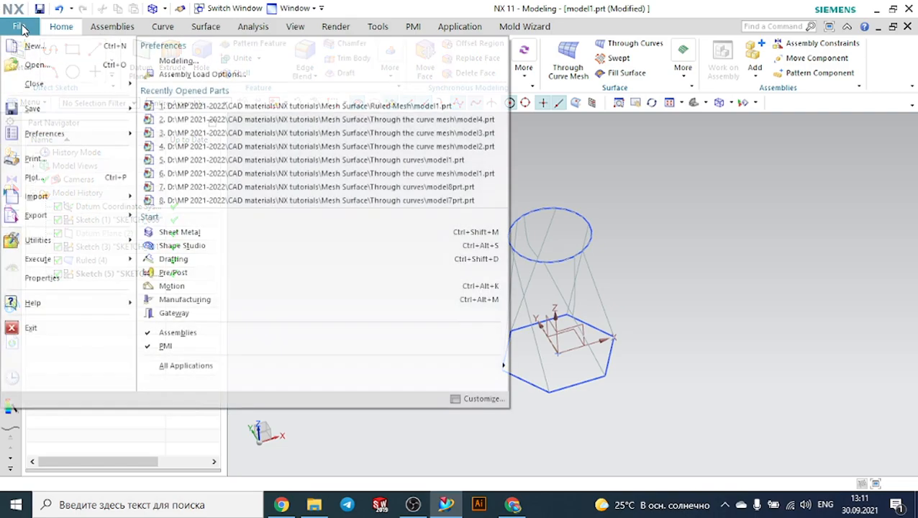
pyautogui.click(33, 45)
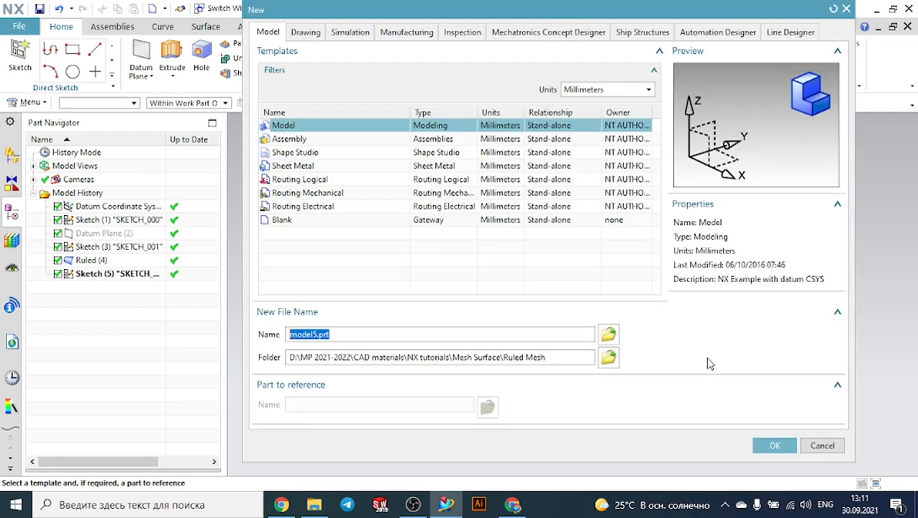
pyautogui.click(774, 445)
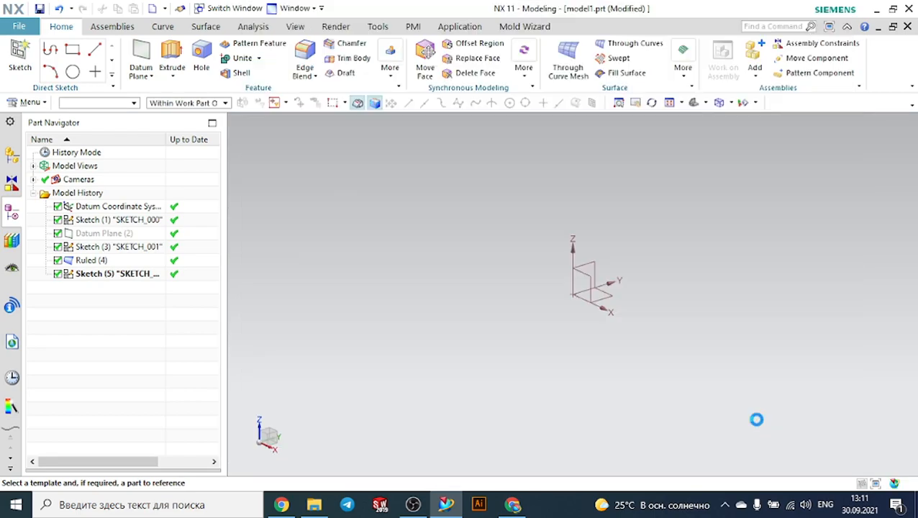
# Sketch a six-sided polygon centred on the origin on the XY plane, sized by inscribed radius, and finish the sketch.
pyautogui.click(22, 54)
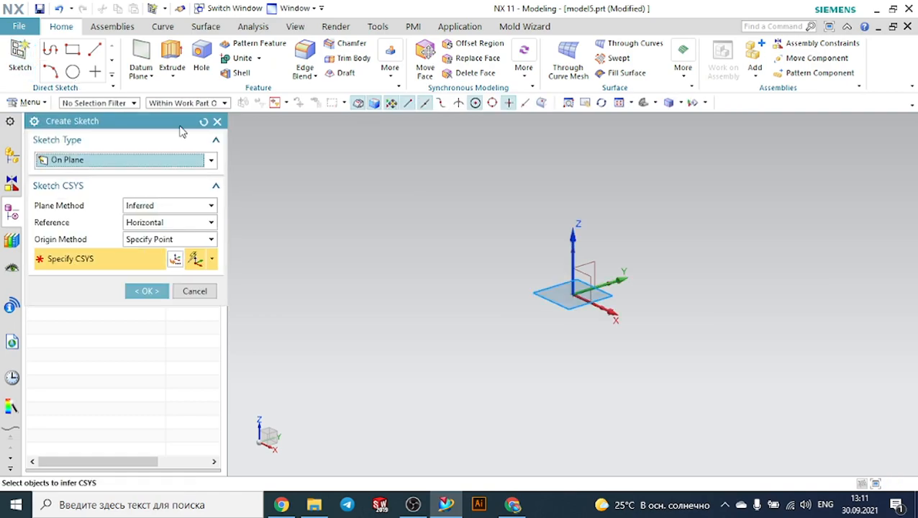
pyautogui.click(611, 295)
pyautogui.click(147, 290)
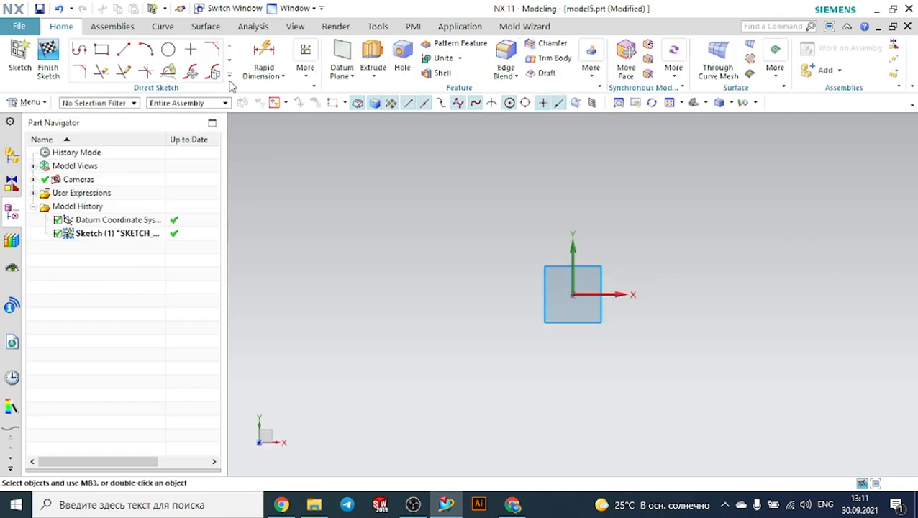
pyautogui.click(231, 75)
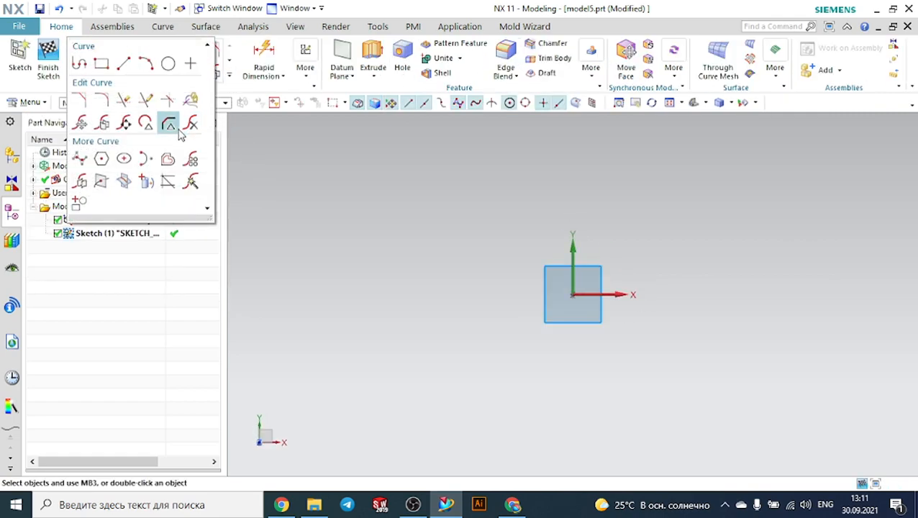
pyautogui.click(101, 159)
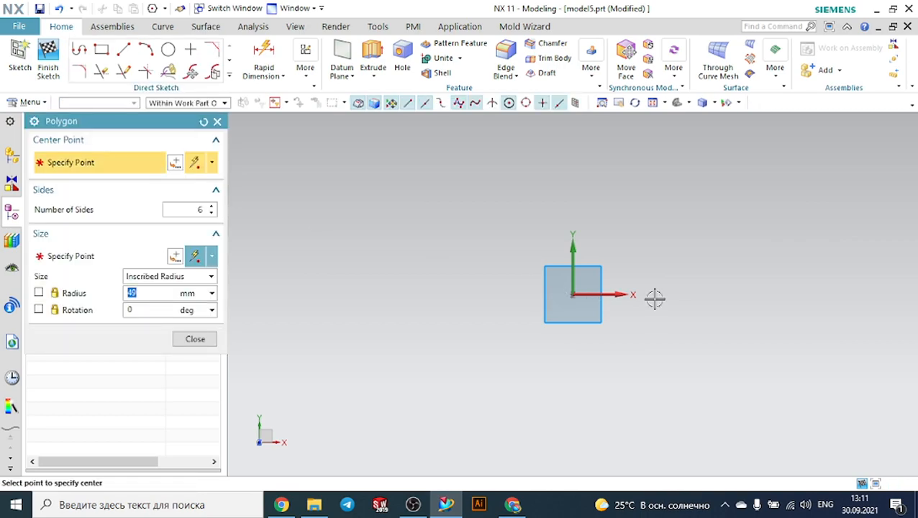
pyautogui.click(573, 292)
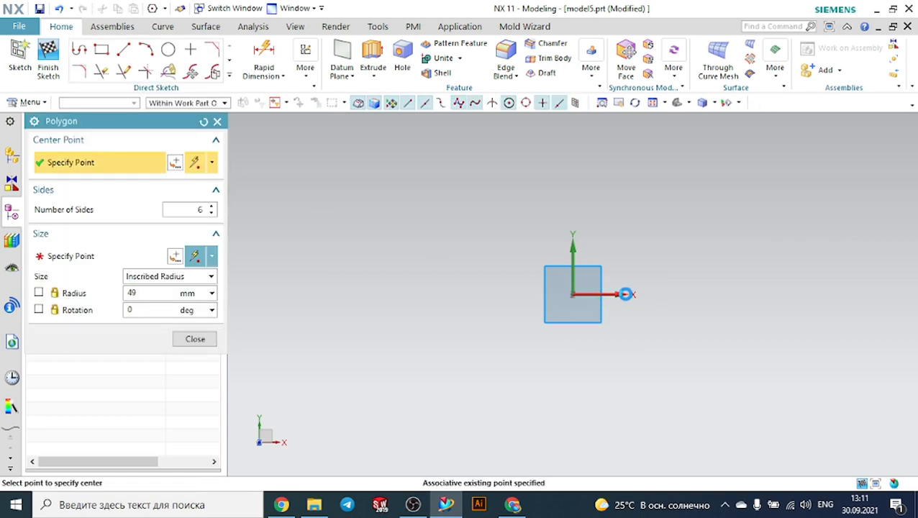
pyautogui.click(662, 286)
pyautogui.press('Escape')
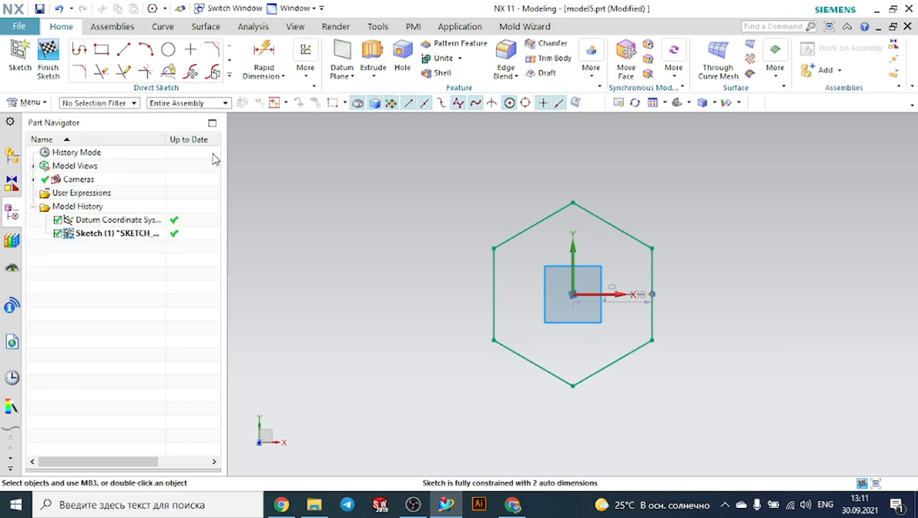
pyautogui.click(56, 60)
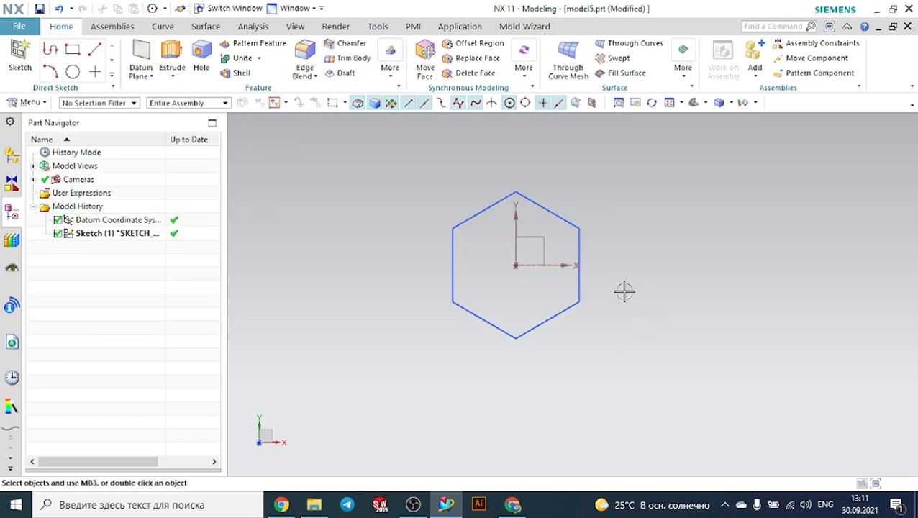
# Create an At Distance datum plane above the hexagon's XY plane, with the offset direction reversed and a distance of -93 mm.
pyautogui.moveTo(671, 302); pyautogui.dragTo(631, 258, button='middle')
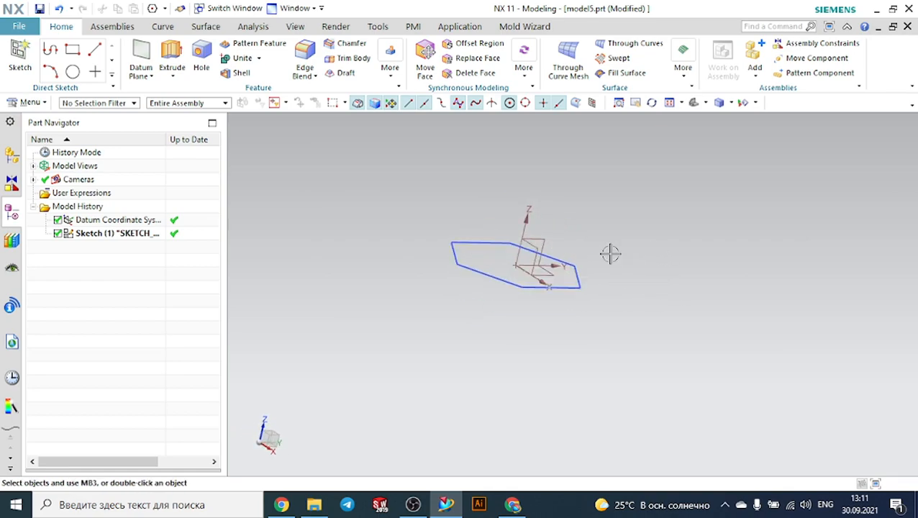
pyautogui.click(132, 42)
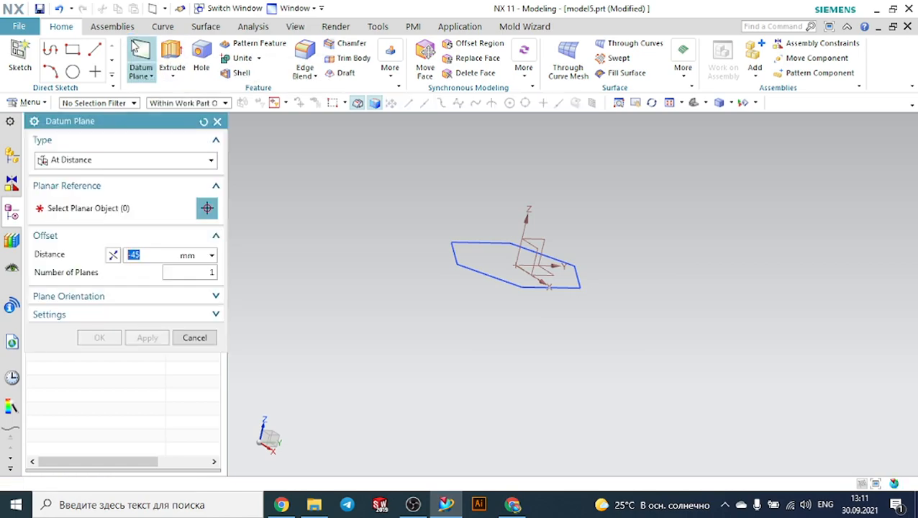
pyautogui.click(118, 164)
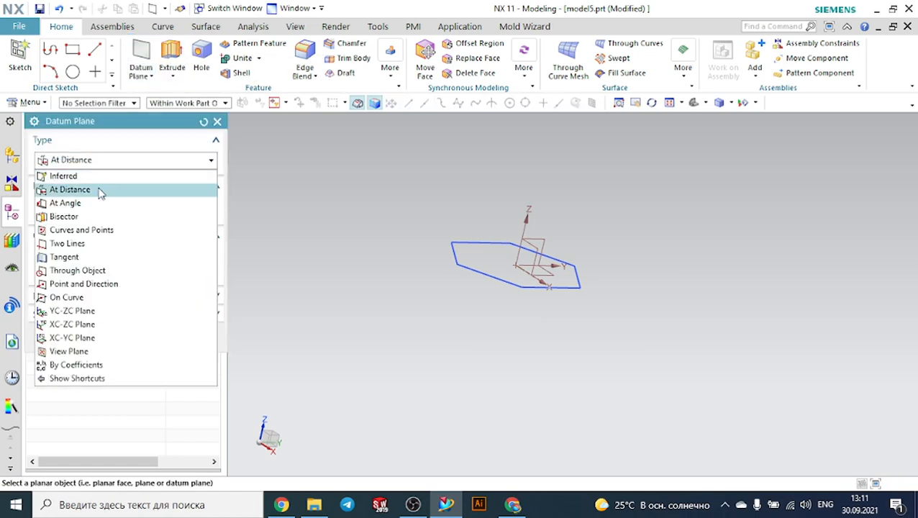
pyautogui.click(99, 189)
pyautogui.click(553, 269)
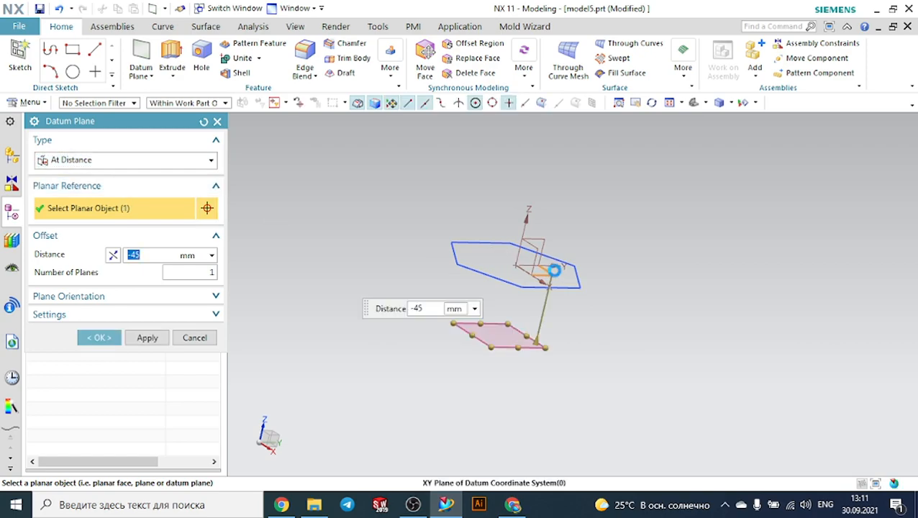
pyautogui.click(112, 256)
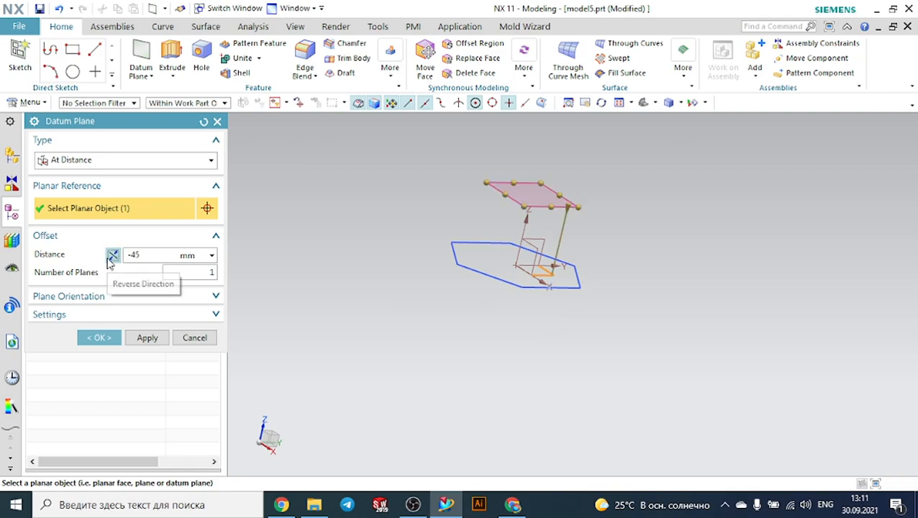
pyautogui.moveTo(579, 207); pyautogui.dragTo(658, 171)
pyautogui.scroll(-4, 658, 172)
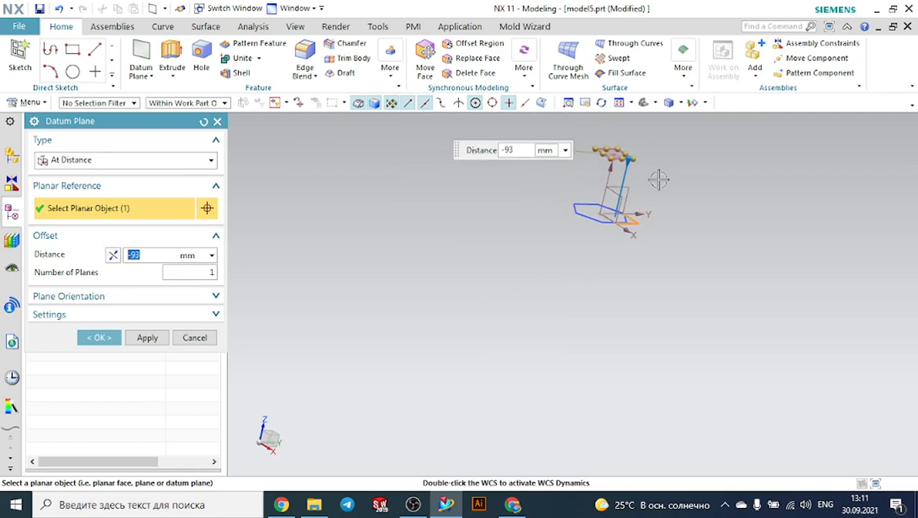
pyautogui.scroll(2, 645, 176)
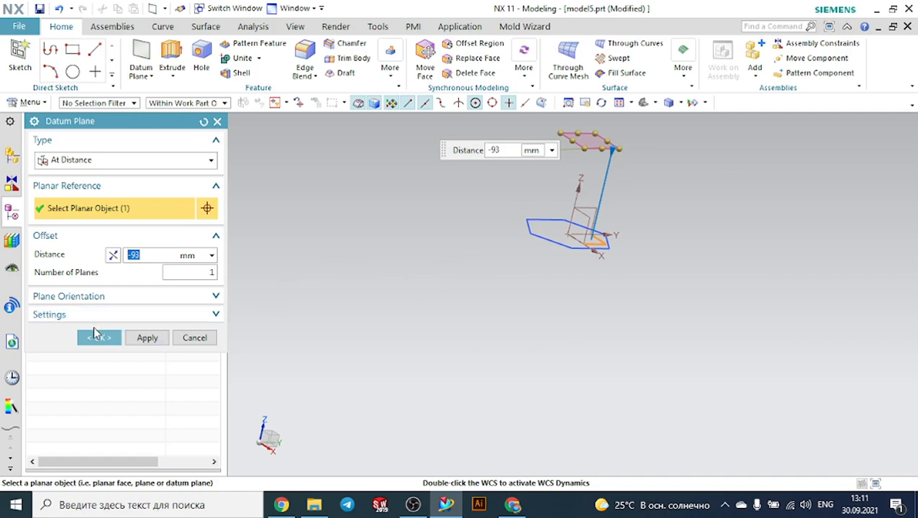
pyautogui.click(99, 338)
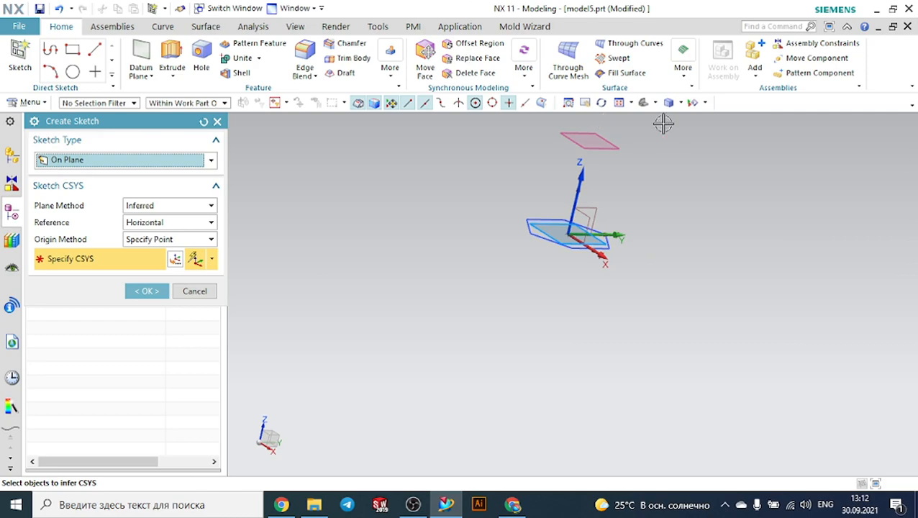
# Sketch a circle smaller than the hexagon, centred on the origin, on the offset datum plane and finish the sketch.
pyautogui.click(590, 158)
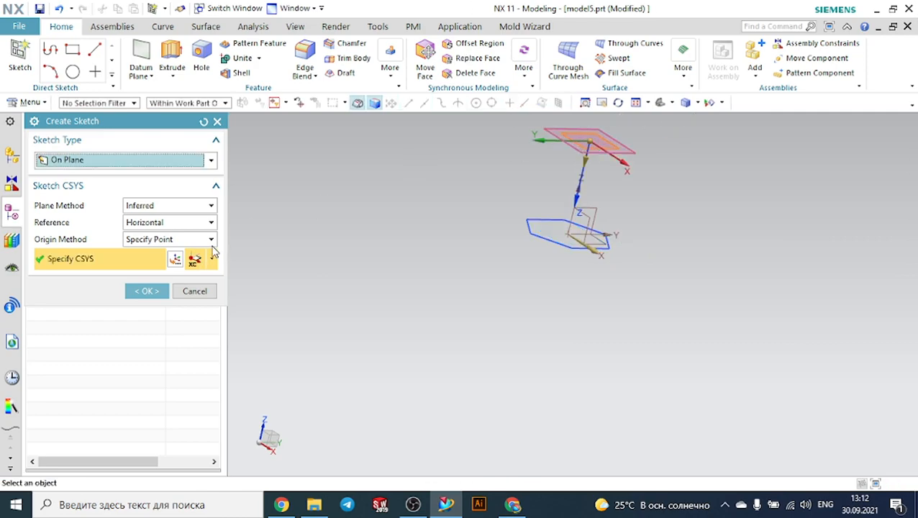
pyautogui.click(145, 290)
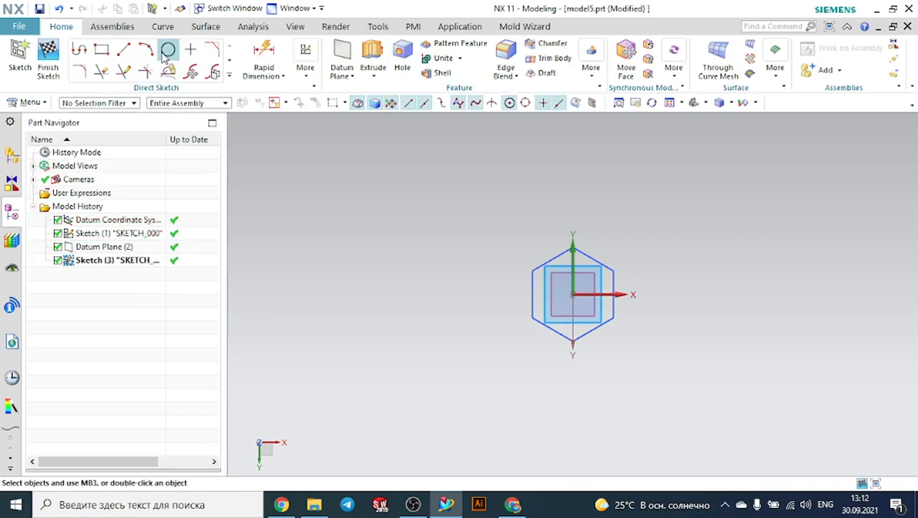
pyautogui.click(168, 49)
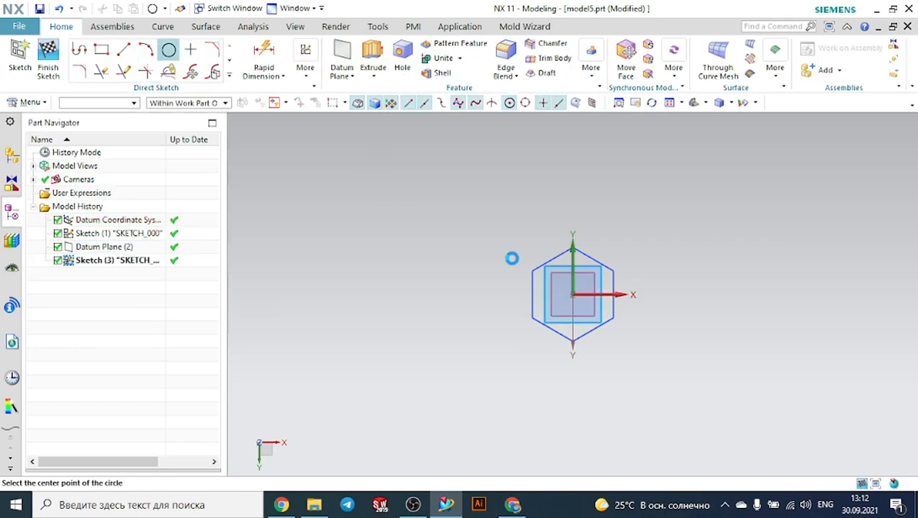
pyautogui.click(572, 294)
pyautogui.click(589, 268)
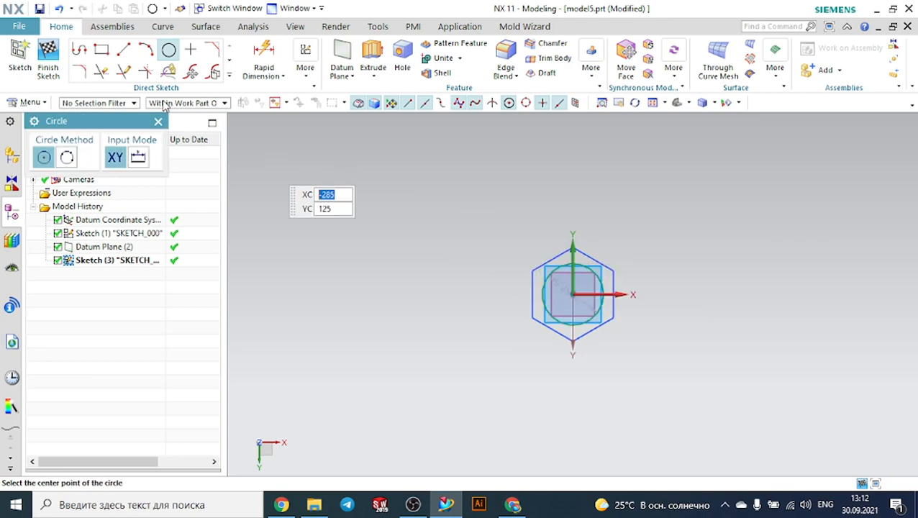
pyautogui.press('Escape')
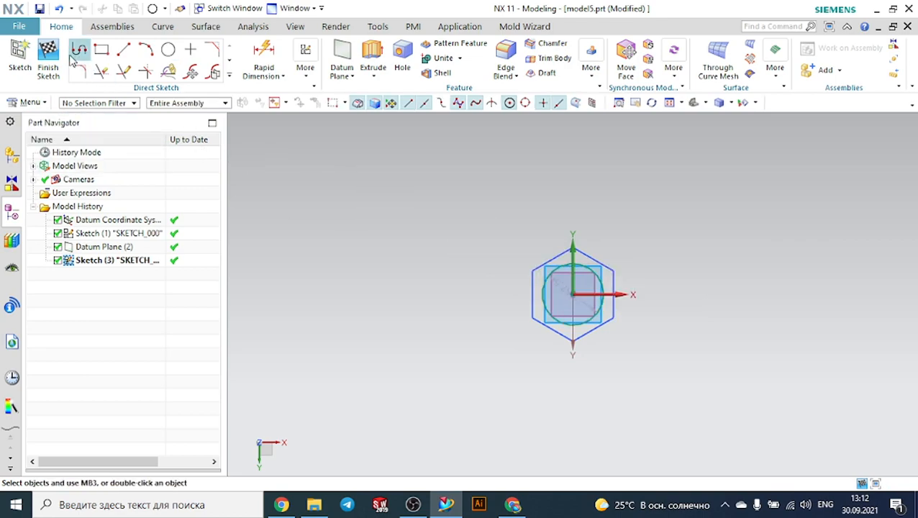
pyautogui.click(49, 54)
# Hide the offset datum plane that carries the circle sketch.
pyautogui.moveTo(674, 309)
pyautogui.mouseDown(button='middle')
pyautogui.moveTo(659, 193)
pyautogui.moveTo(643, 330)
pyautogui.moveTo(652, 380)
pyautogui.moveTo(655, 288)
pyautogui.moveTo(584, 242)
pyautogui.mouseUp(button='middle')
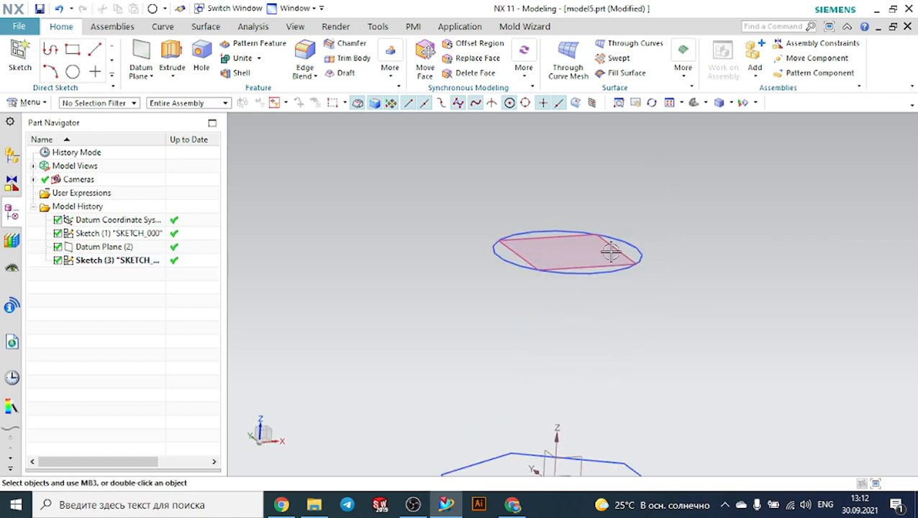
pyautogui.click(610, 248)
pyautogui.click(697, 228)
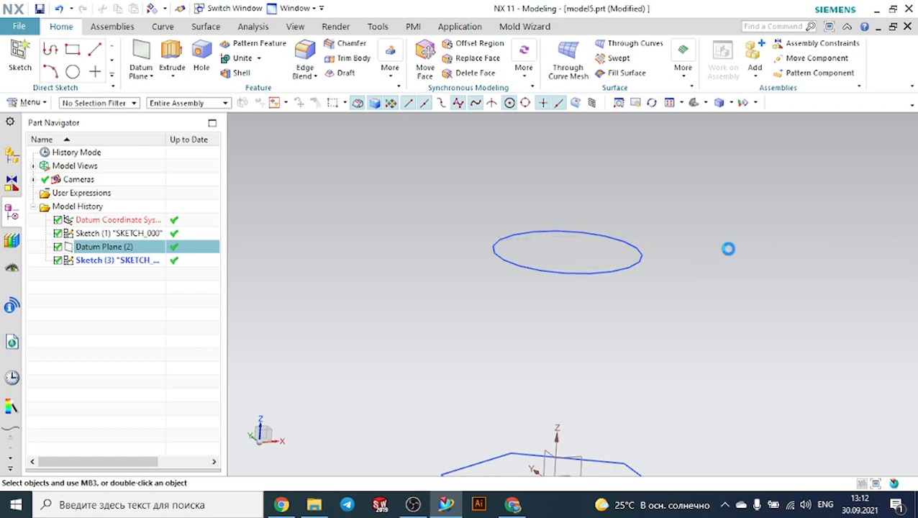
# Try a solid Ruled body from the hexagon to the circle with the circle's direction reversed, inspect the preview, and reset the Ruled settings.
pyautogui.scroll(-2, 750, 257)
pyautogui.moveTo(765, 265)
pyautogui.mouseDown(button='middle')
pyautogui.moveTo(754, 272)
pyautogui.moveTo(770, 264)
pyautogui.mouseUp(button='middle')
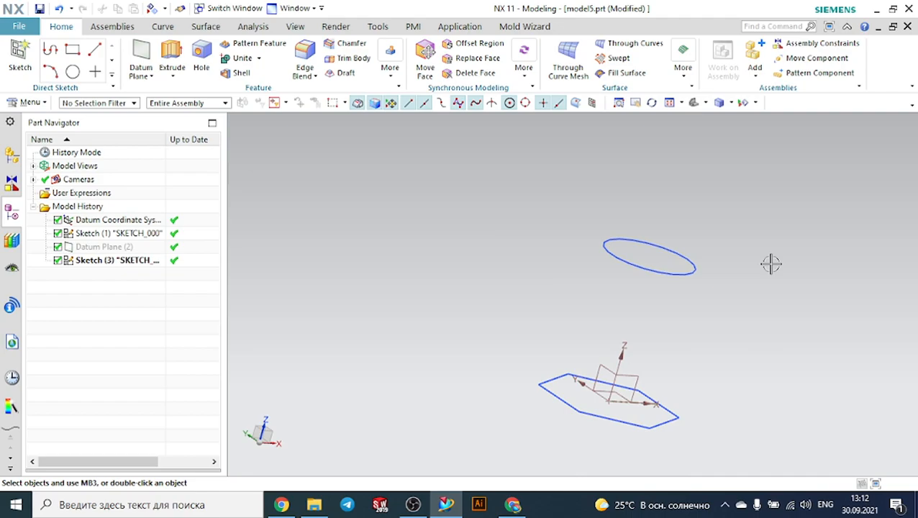
pyautogui.click(683, 75)
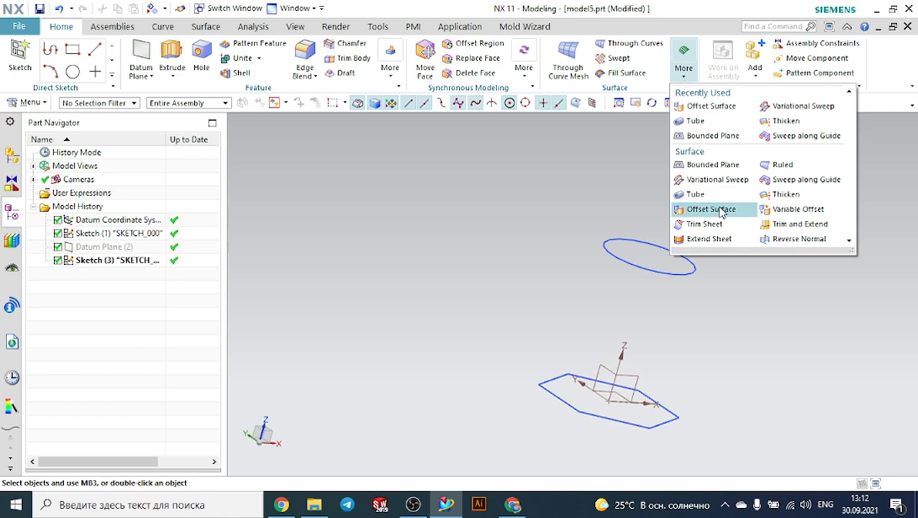
pyautogui.click(776, 165)
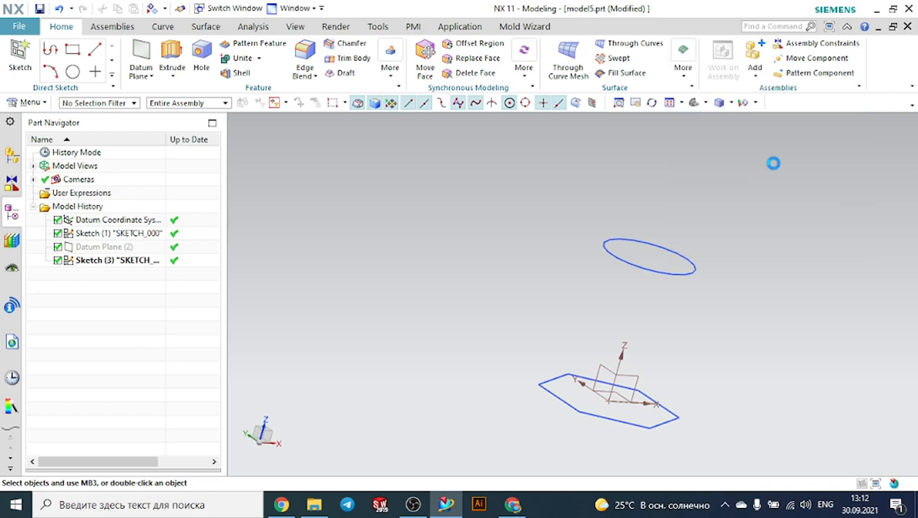
pyautogui.moveTo(640, 385); pyautogui.dragTo(641, 432, button='middle')
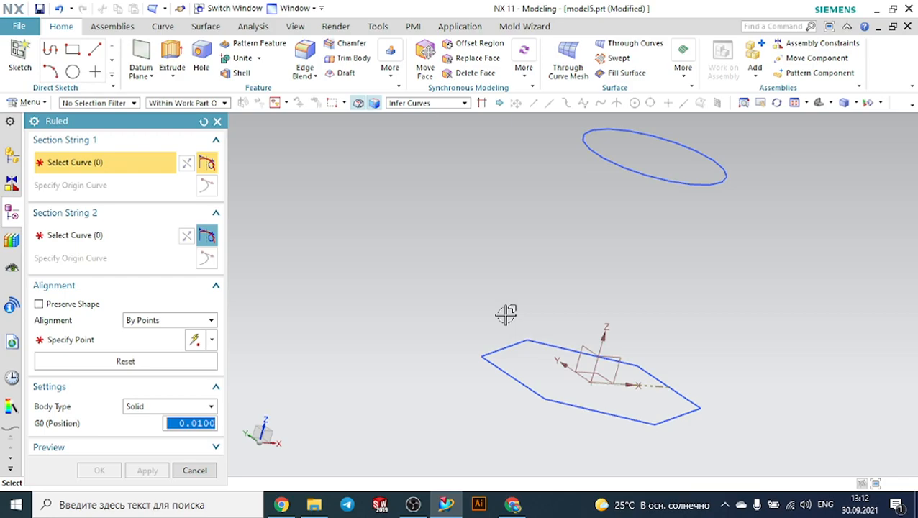
pyautogui.click(524, 384)
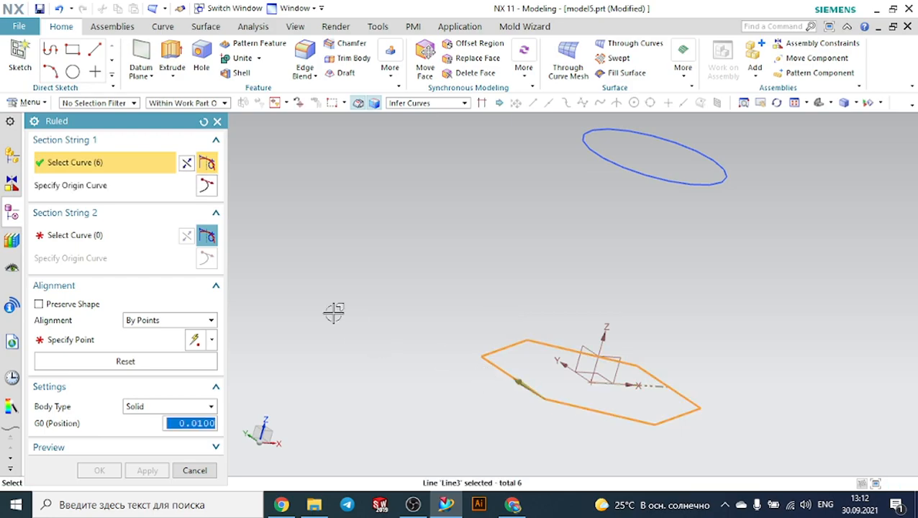
pyautogui.click(61, 243)
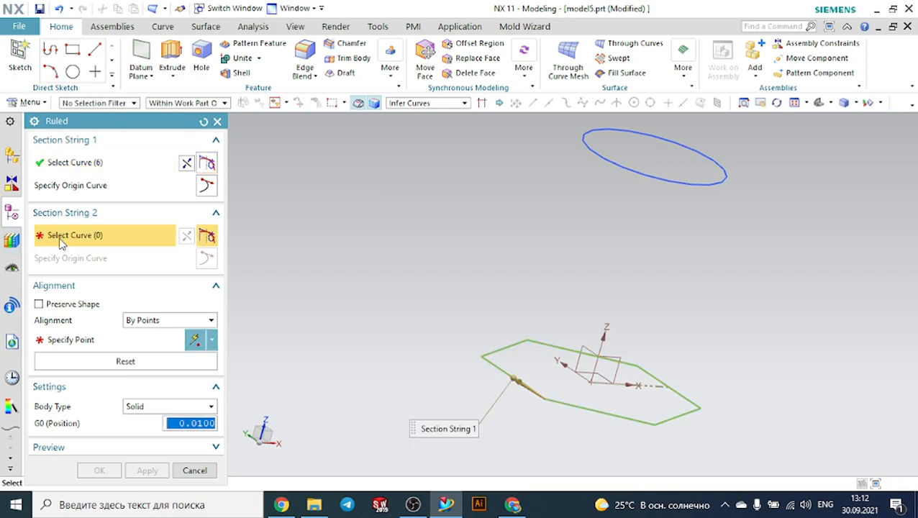
pyautogui.click(596, 160)
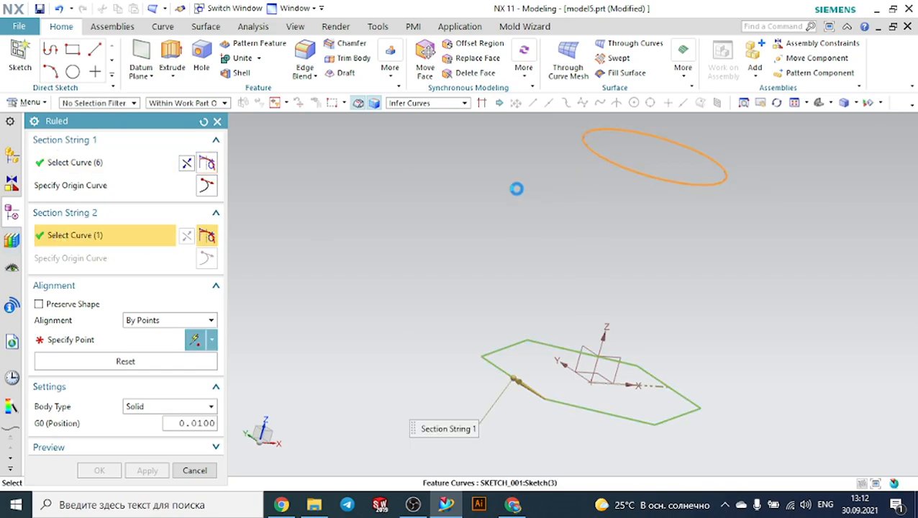
pyautogui.click(187, 237)
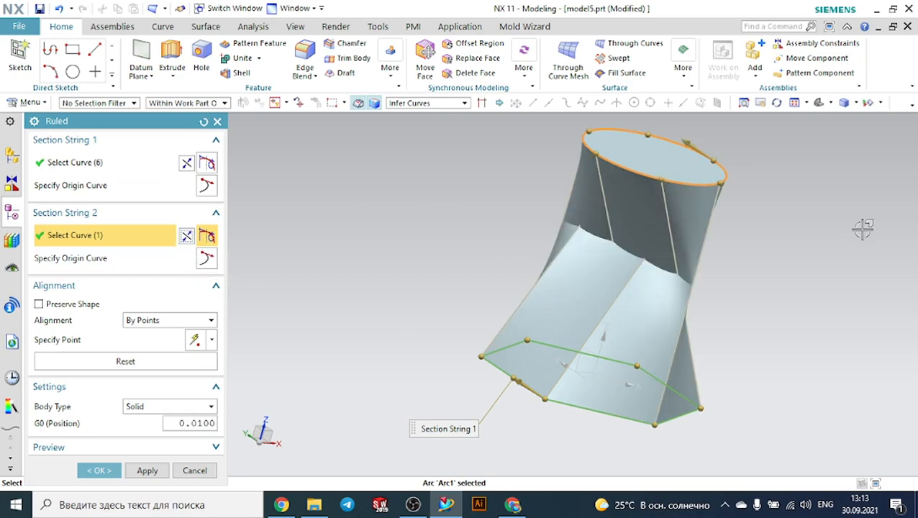
pyautogui.moveTo(844, 252); pyautogui.dragTo(747, 237, button='middle')
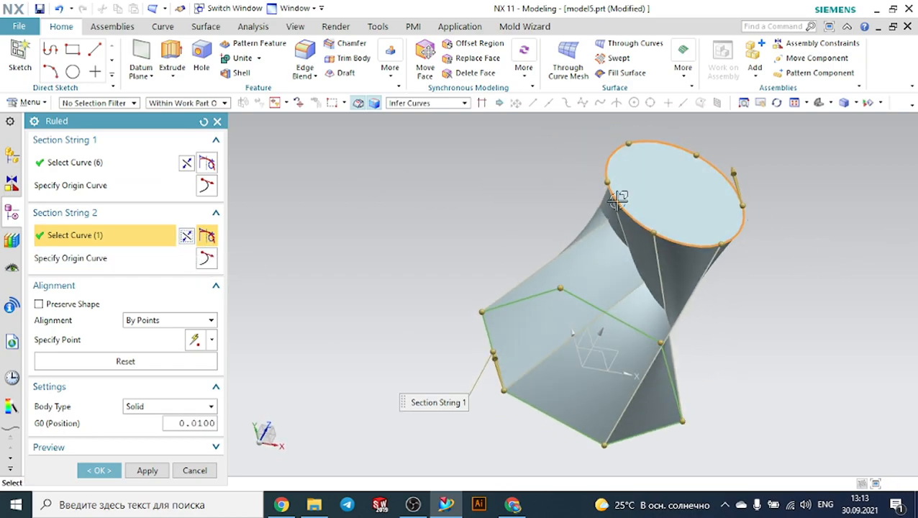
pyautogui.click(204, 121)
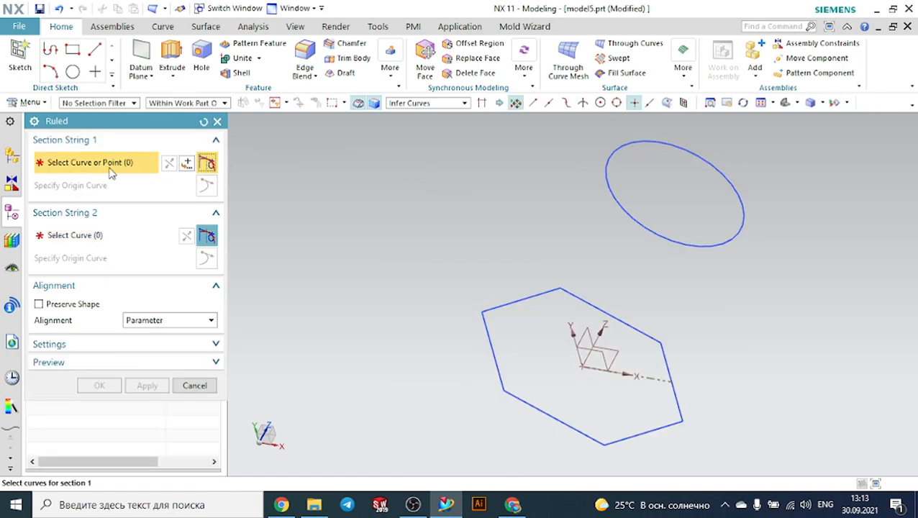
pyautogui.click(488, 337)
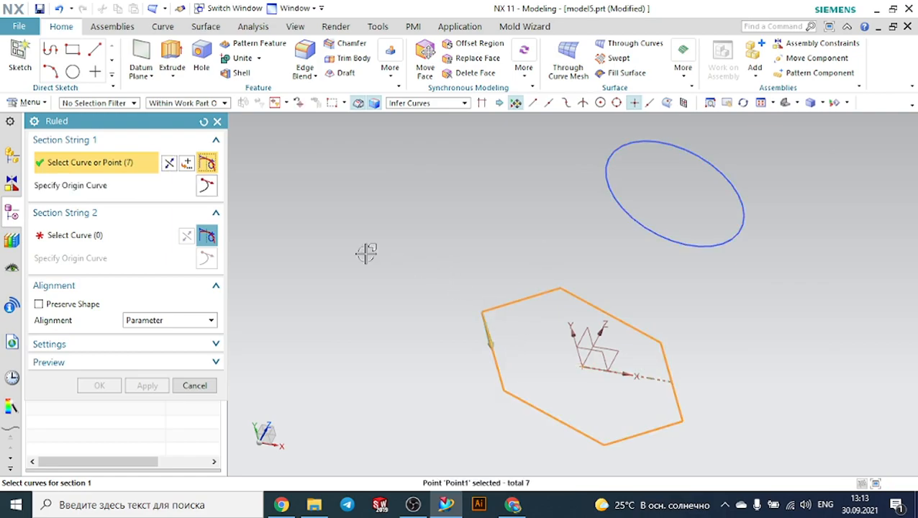
pyautogui.click(137, 245)
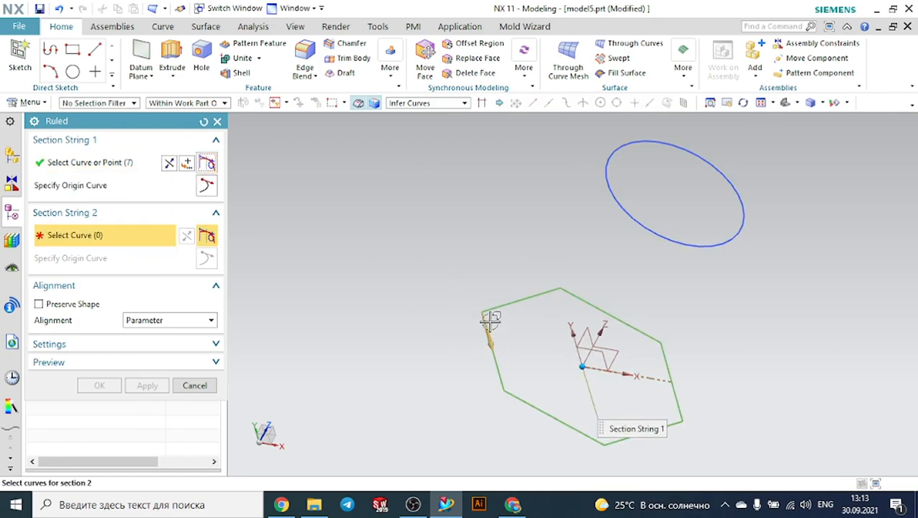
pyautogui.click(597, 162)
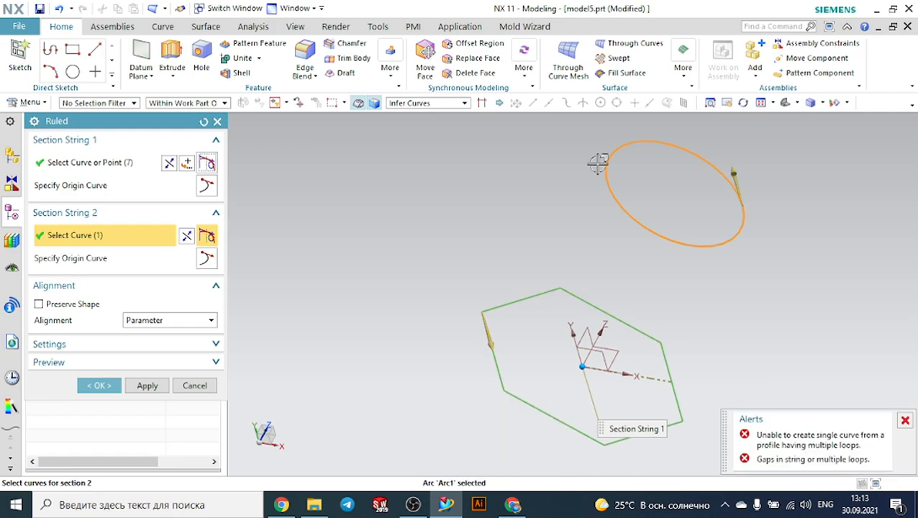
pyautogui.click(203, 122)
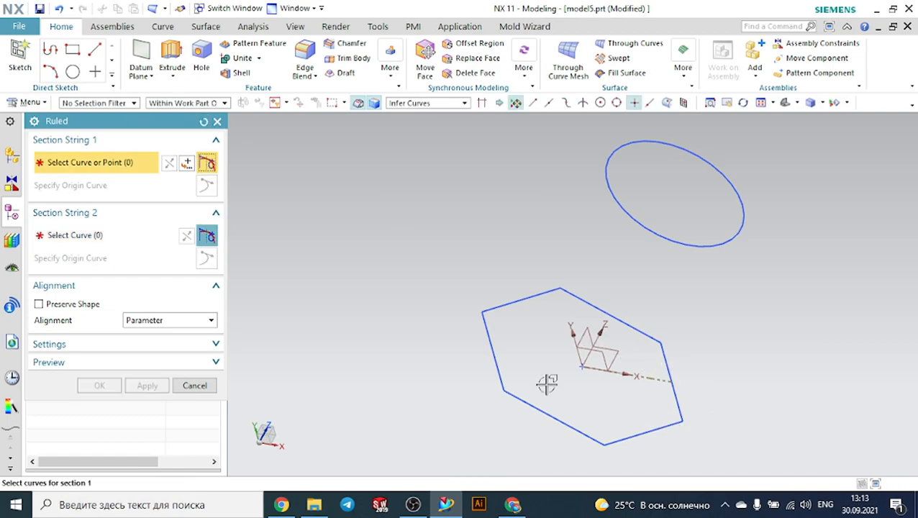
pyautogui.click(645, 427)
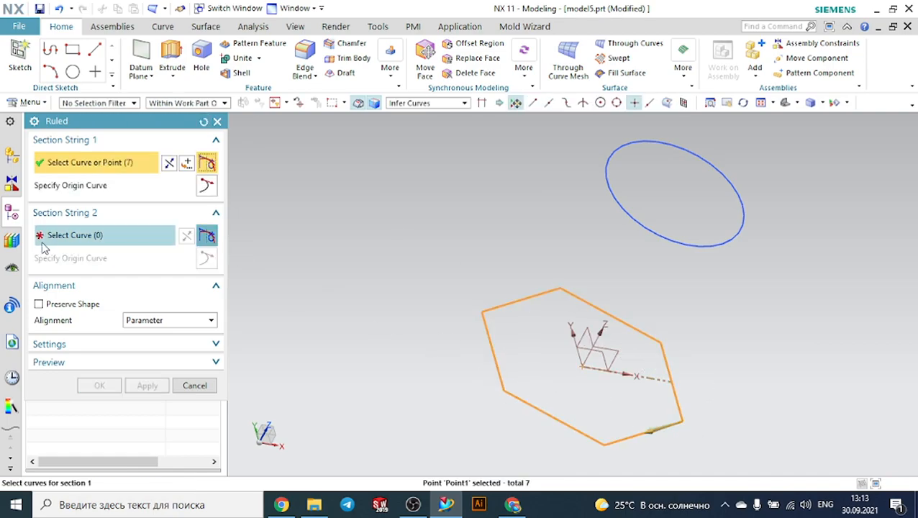
pyautogui.click(75, 243)
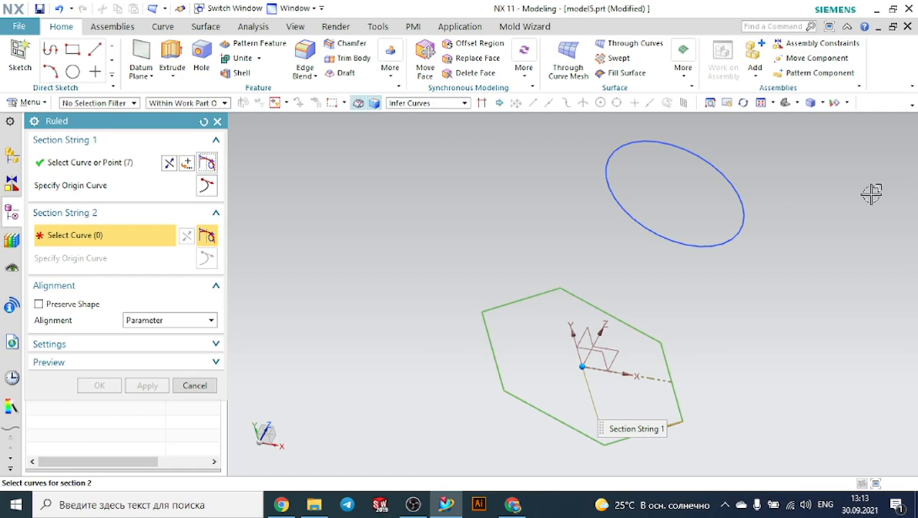
pyautogui.click(714, 249)
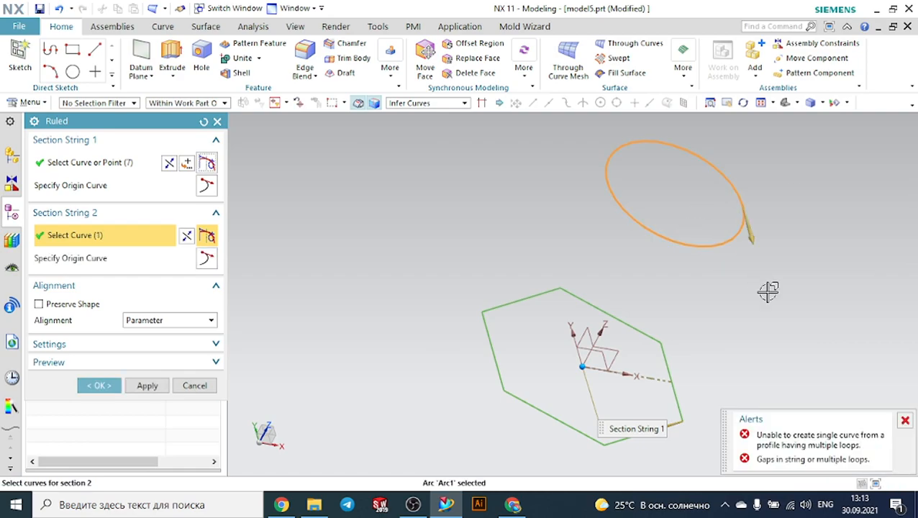
pyautogui.click(216, 121)
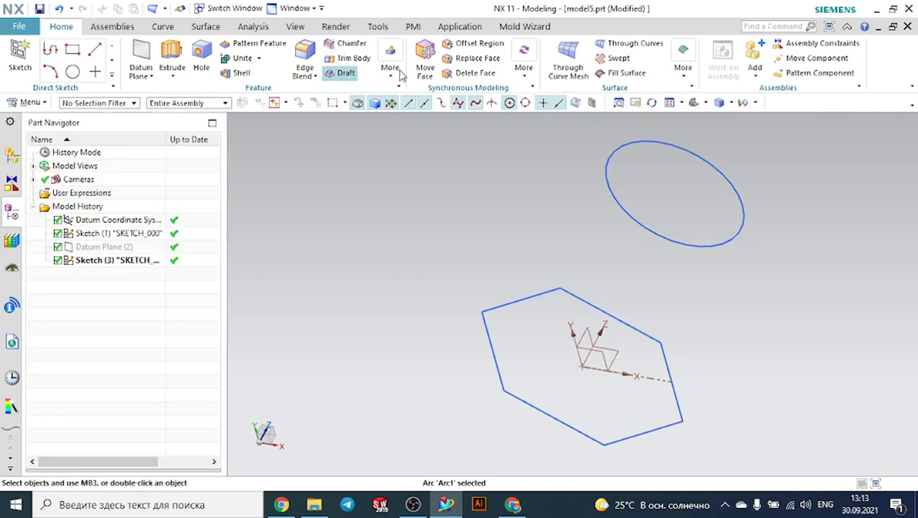
# Start a Ruled body with the circle as the first section string and the hexagon as the second, and inspect the preview.
pyautogui.click(682, 69)
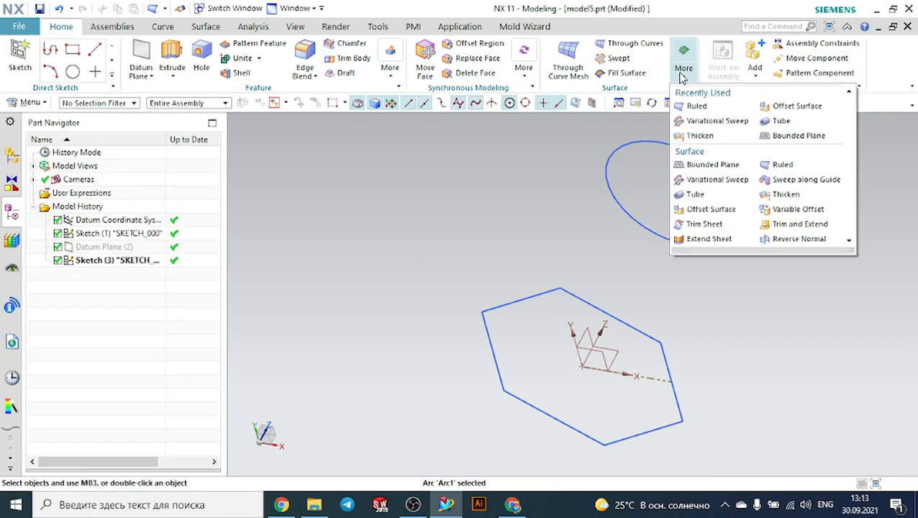
pyautogui.click(694, 105)
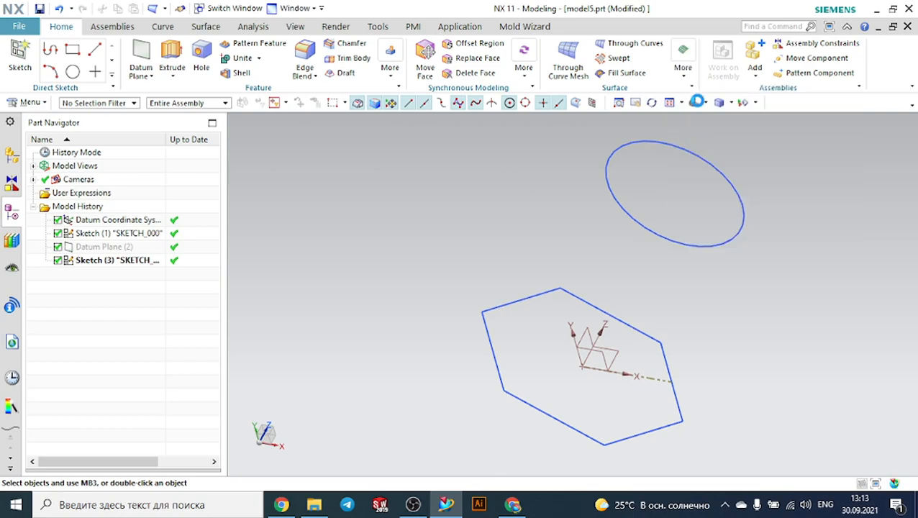
pyautogui.click(741, 221)
pyautogui.middleClick(798, 295)
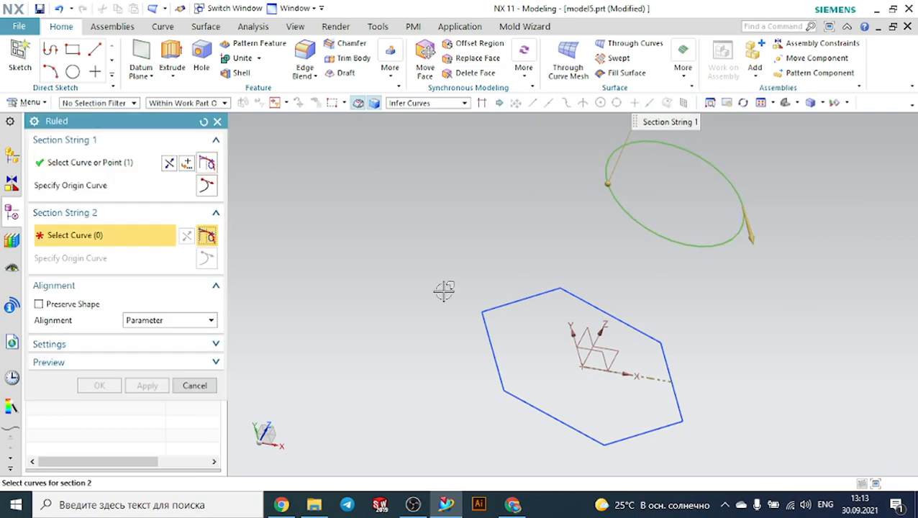
pyautogui.click(679, 423)
pyautogui.moveTo(758, 369)
pyautogui.mouseDown(button='middle')
pyautogui.moveTo(739, 313)
pyautogui.moveTo(733, 318)
pyautogui.mouseUp(button='middle')
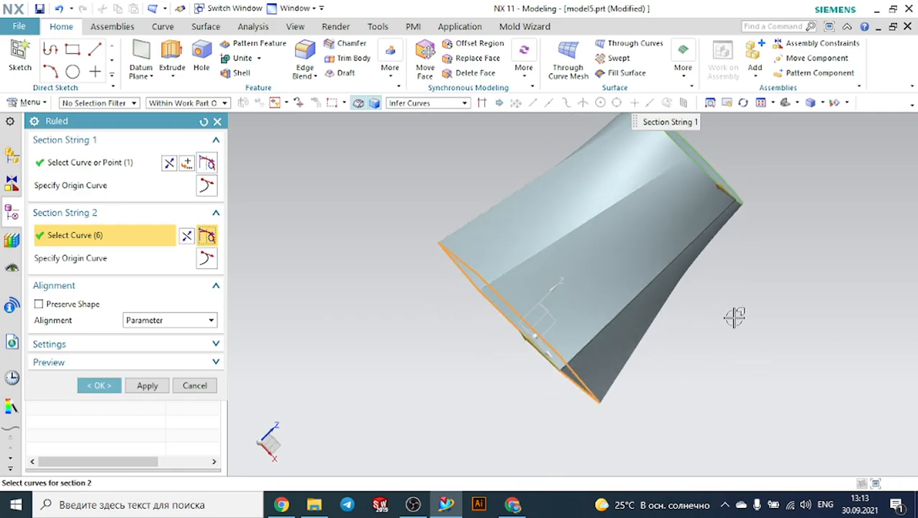
pyautogui.moveTo(748, 166); pyautogui.dragTo(760, 260, button='middle')
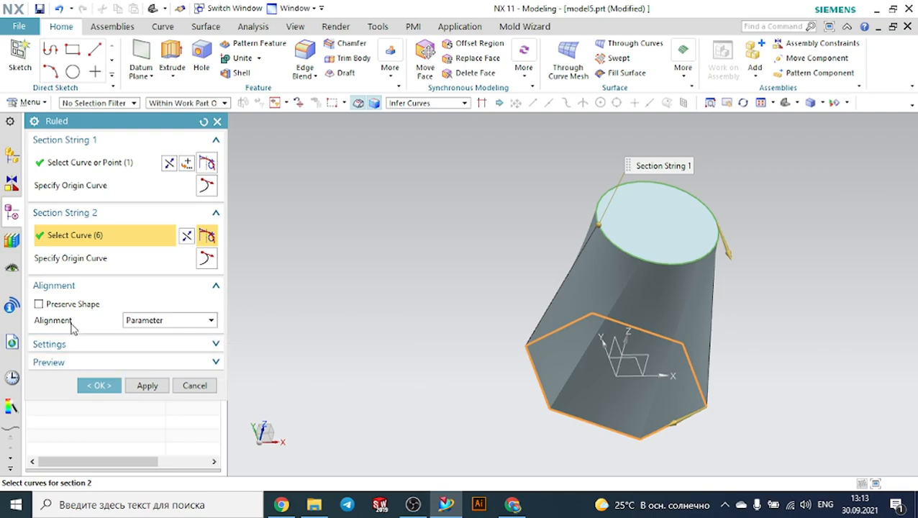
# Set the Ruled alignment method to By Points and view the alignment points from above.
pyautogui.click(134, 325)
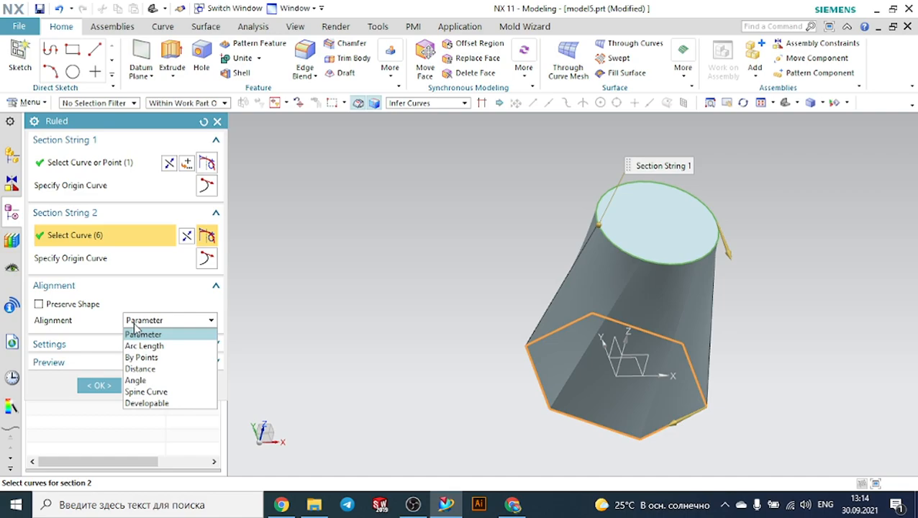
pyautogui.click(137, 357)
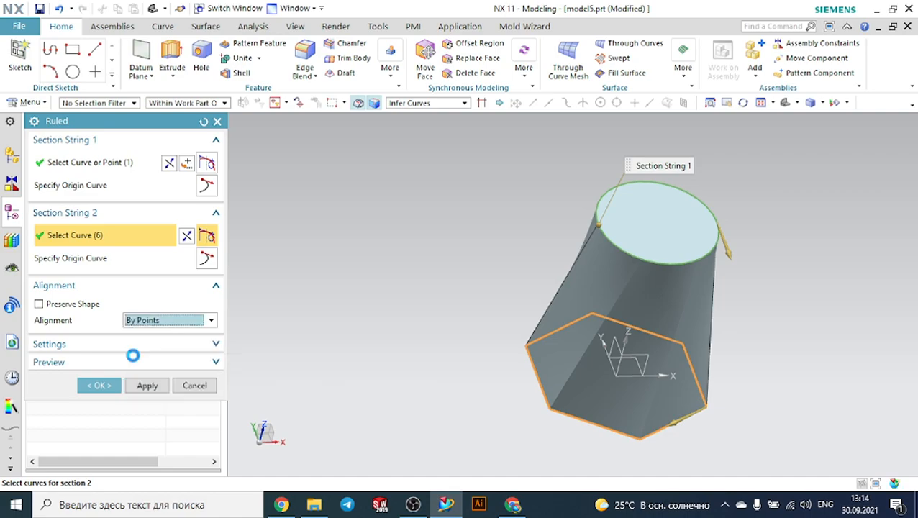
pyautogui.moveTo(772, 215); pyautogui.dragTo(777, 238, button='middle')
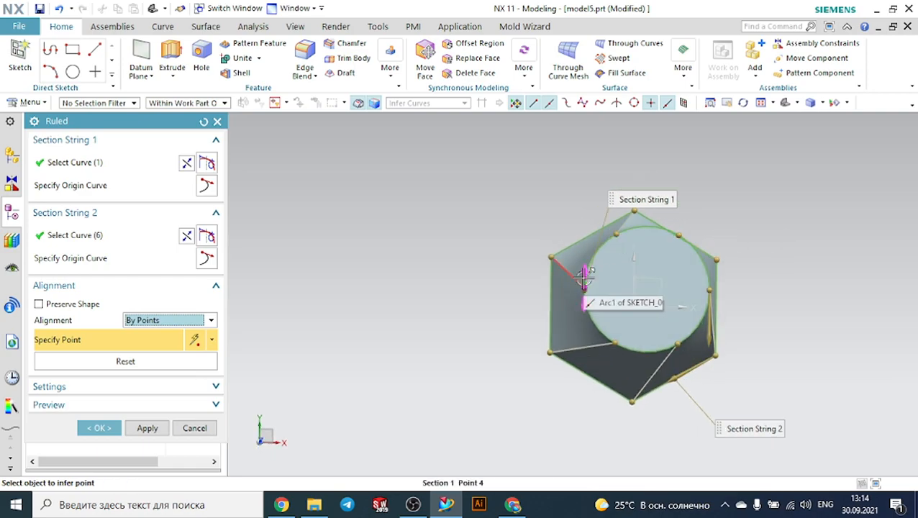
# Slide the alignment points along the circle to face the hexagon's corners and create the Ruled body.
pyautogui.click(587, 281)
pyautogui.moveTo(586, 280)
pyautogui.mouseDown()
pyautogui.moveTo(591, 256)
pyautogui.moveTo(588, 265)
pyautogui.mouseUp()
pyautogui.moveTo(614, 234); pyautogui.dragTo(633, 228)
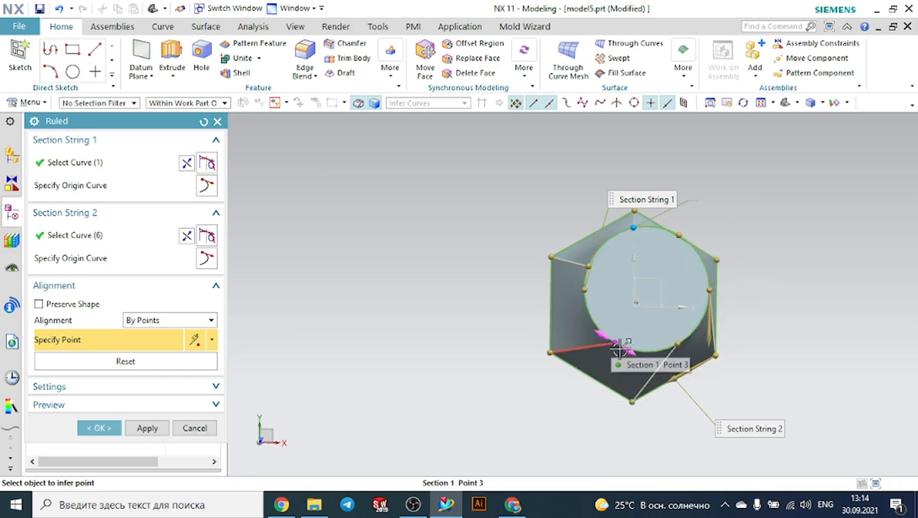
pyautogui.moveTo(617, 348); pyautogui.dragTo(588, 312)
pyautogui.moveTo(673, 344); pyautogui.dragTo(722, 324)
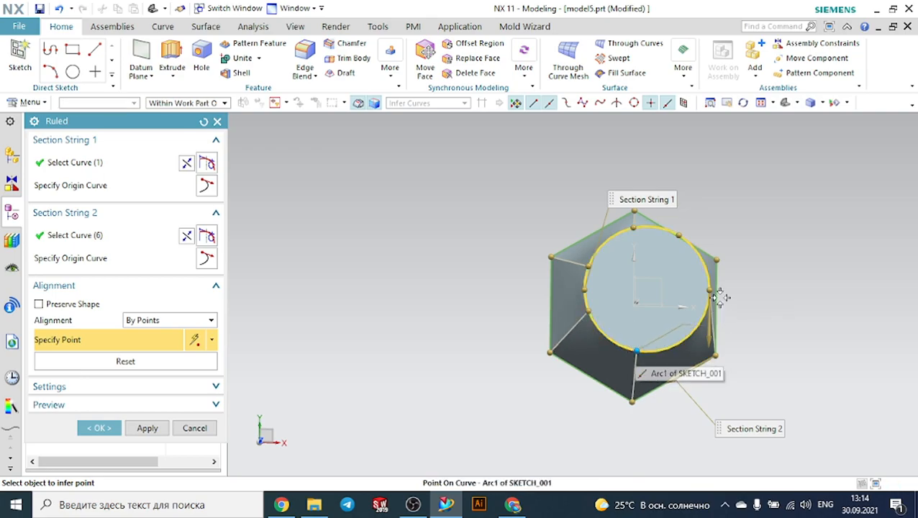
pyautogui.moveTo(755, 303); pyautogui.dragTo(754, 324, button='middle')
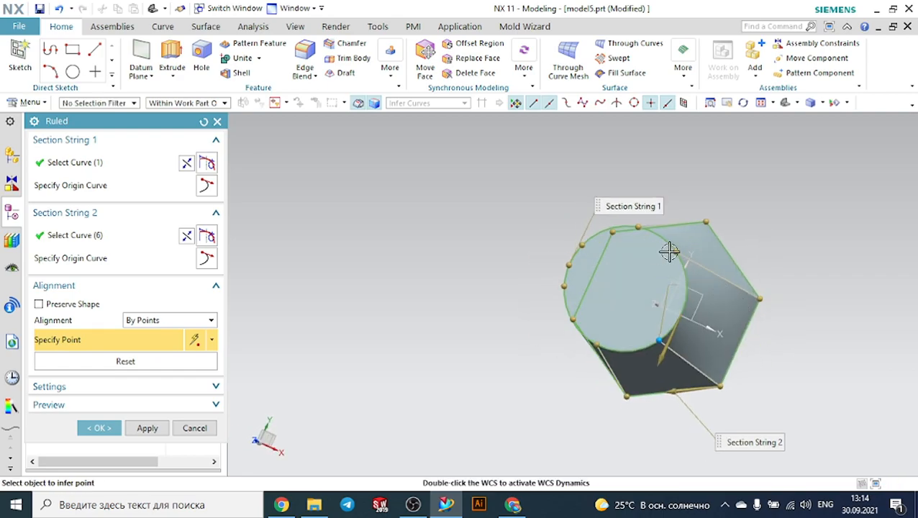
pyautogui.moveTo(681, 259); pyautogui.dragTo(683, 274)
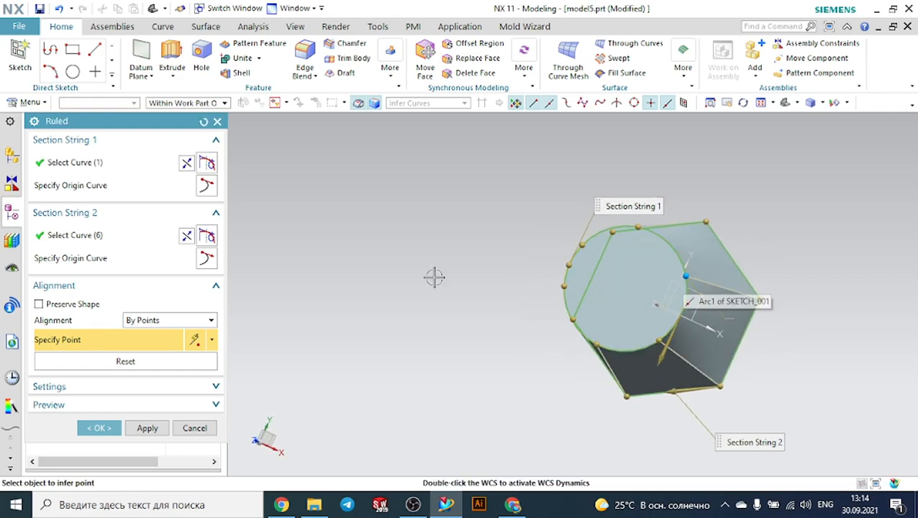
pyautogui.click(99, 428)
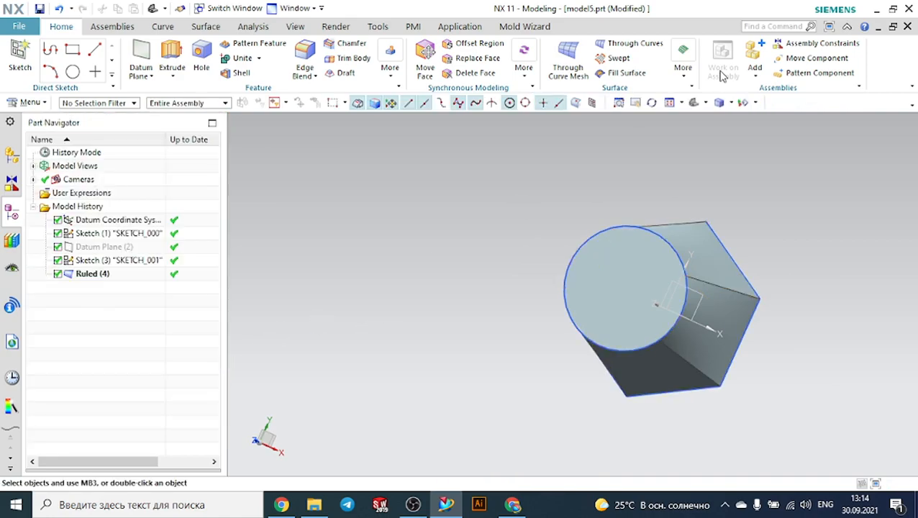
# Examine the Ruled body from several sides in Static Wireframe display and return to Shaded with Edges.
pyautogui.click(693, 102)
pyautogui.moveTo(715, 186); pyautogui.dragTo(749, 184, button='middle')
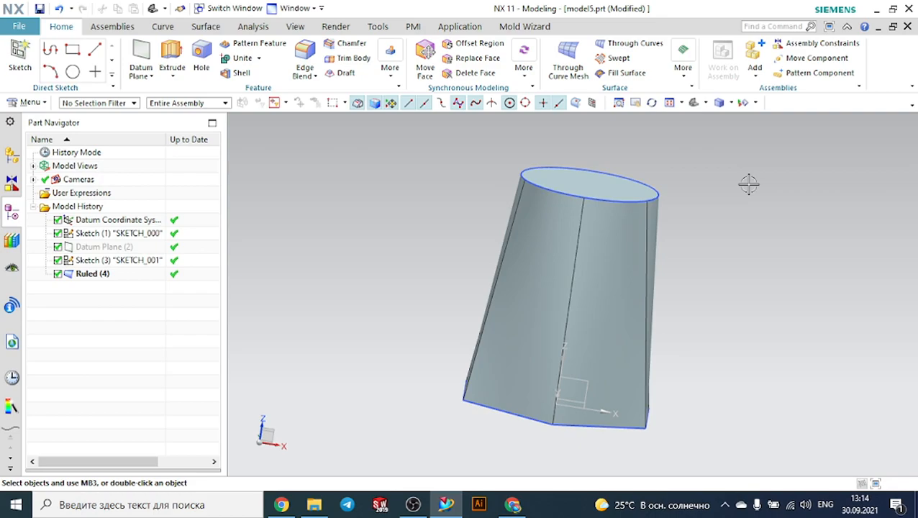
pyautogui.click(732, 103)
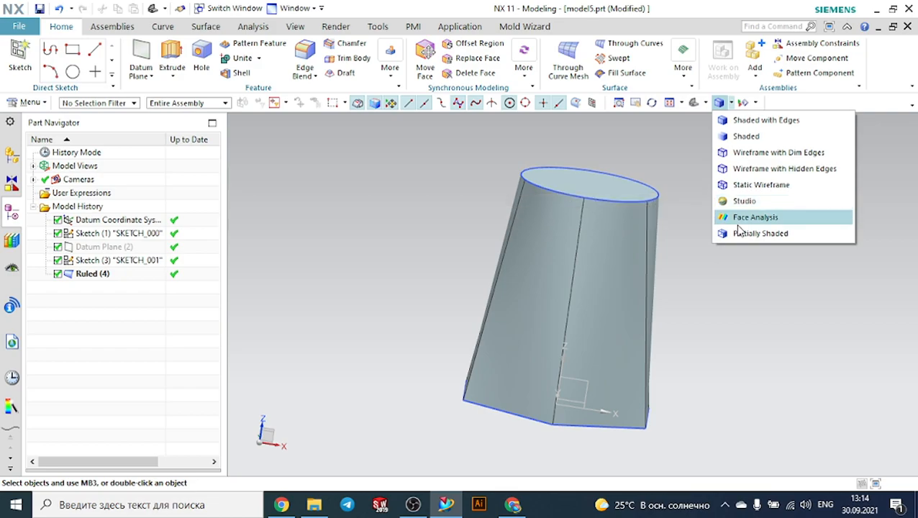
pyautogui.click(748, 185)
pyautogui.moveTo(747, 216)
pyautogui.mouseDown(button='middle')
pyautogui.moveTo(741, 239)
pyautogui.moveTo(658, 321)
pyautogui.mouseUp(button='middle')
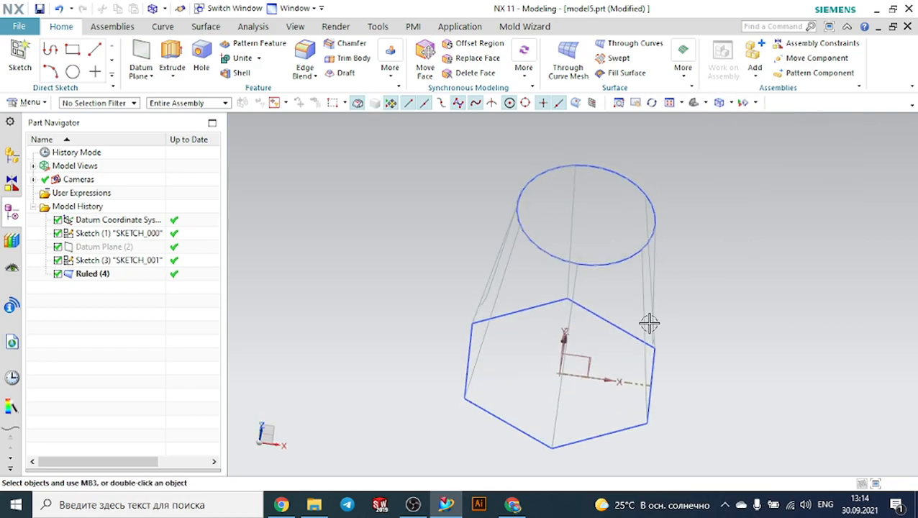
pyautogui.moveTo(747, 262)
pyautogui.mouseDown(button='middle')
pyautogui.moveTo(737, 228)
pyautogui.moveTo(721, 240)
pyautogui.moveTo(732, 188)
pyautogui.mouseUp(button='middle')
pyautogui.click(706, 103)
pyautogui.click(733, 118)
pyautogui.moveTo(750, 174)
pyautogui.mouseDown(button='middle')
pyautogui.moveTo(705, 191)
pyautogui.moveTo(441, 156)
pyautogui.mouseUp(button='middle')
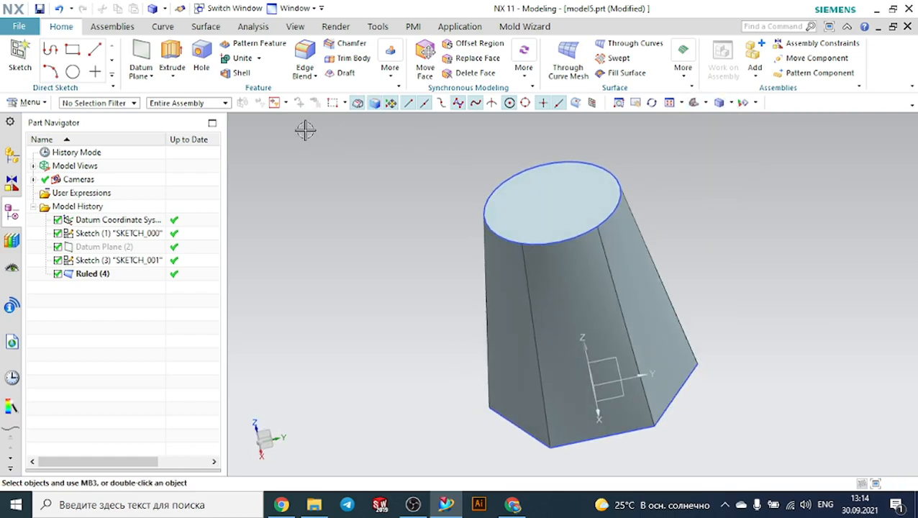
# Close model5.prt without saving and open model2.prt from the Ruled Mesh folder.
pyautogui.click(907, 27)
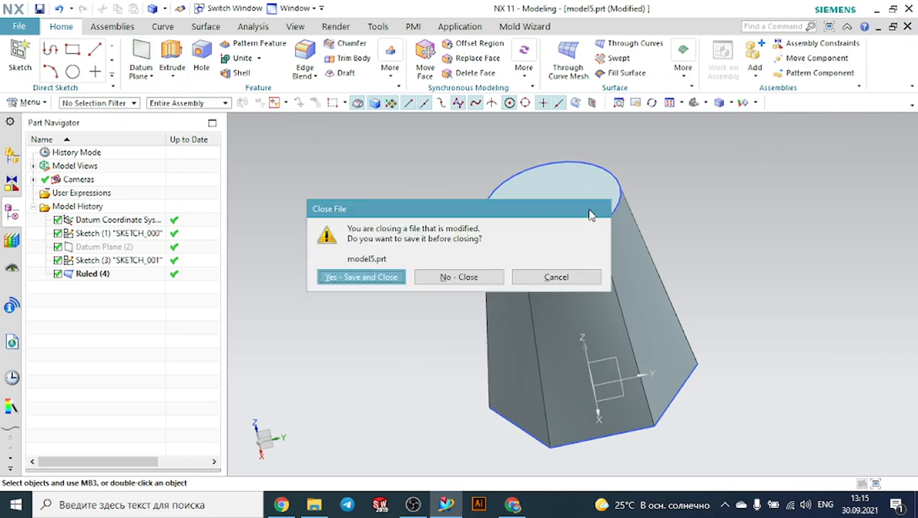
pyautogui.click(461, 280)
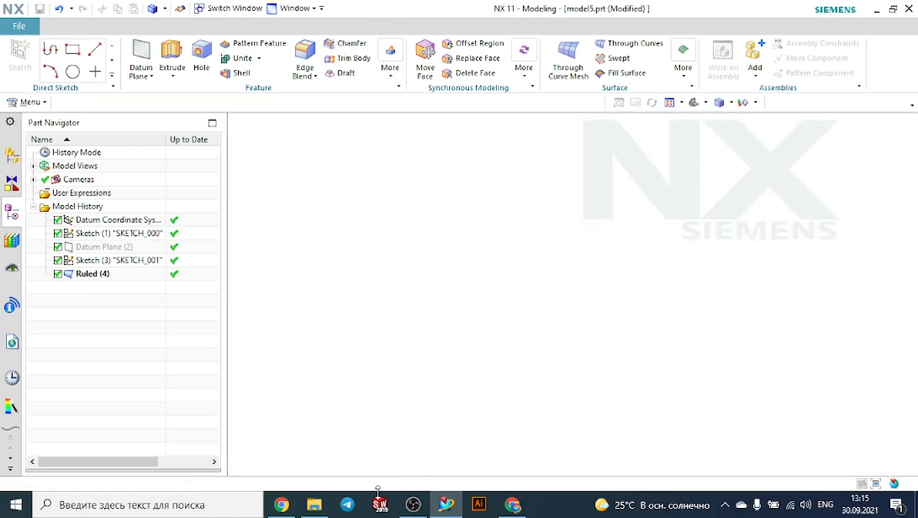
pyautogui.moveTo(328, 504)
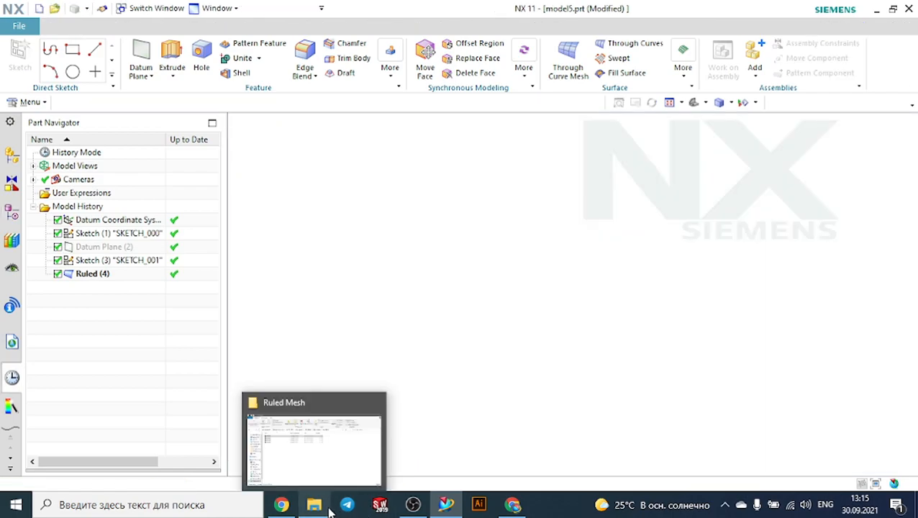
pyautogui.click(328, 431)
pyautogui.doubleClick(153, 164)
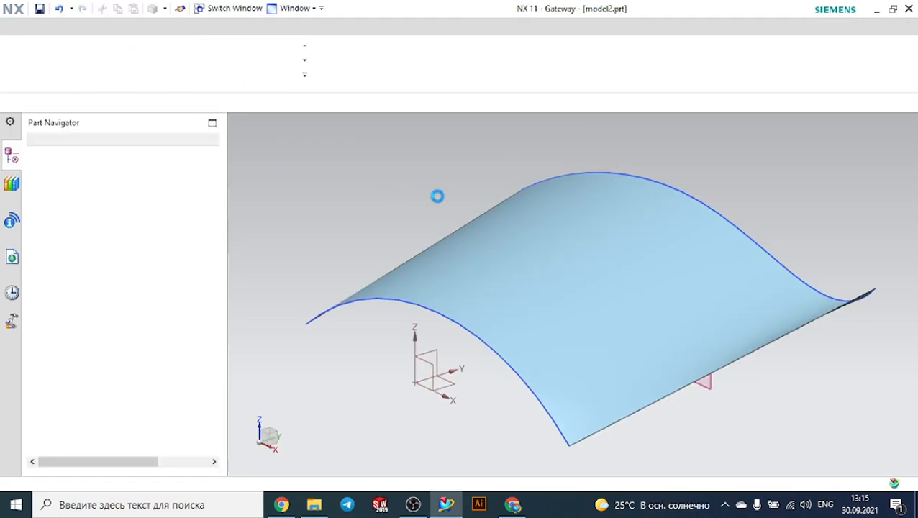
# Examine the ruled surface between the two curves from another side and in Static Wireframe display.
pyautogui.scroll(-2, 437, 197)
pyautogui.moveTo(465, 190)
pyautogui.mouseDown(button='middle')
pyautogui.moveTo(516, 210)
pyautogui.moveTo(502, 213)
pyautogui.moveTo(501, 204)
pyautogui.moveTo(543, 198)
pyautogui.moveTo(531, 211)
pyautogui.mouseUp(button='middle')
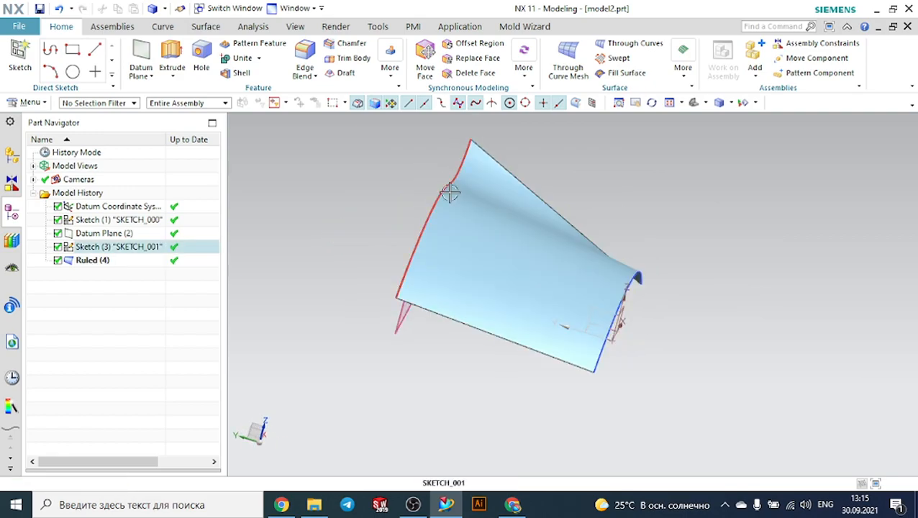
pyautogui.click(729, 107)
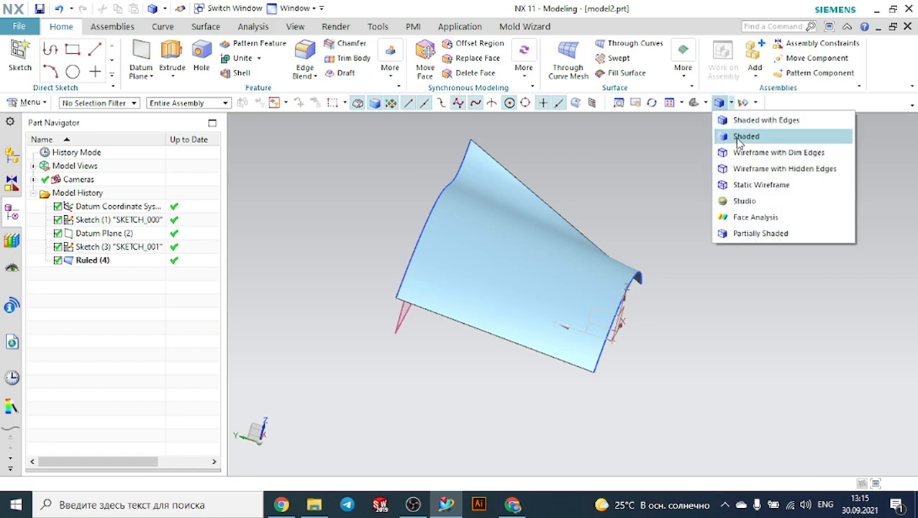
pyautogui.click(737, 185)
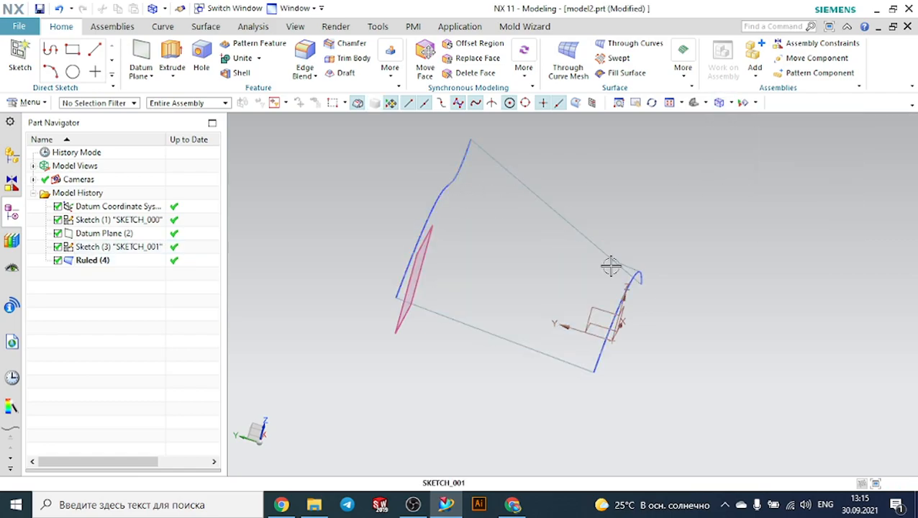
# Create a new part from the millimetre Model template and start a sketch on the XZ plane.
pyautogui.click(35, 28)
pyautogui.click(40, 45)
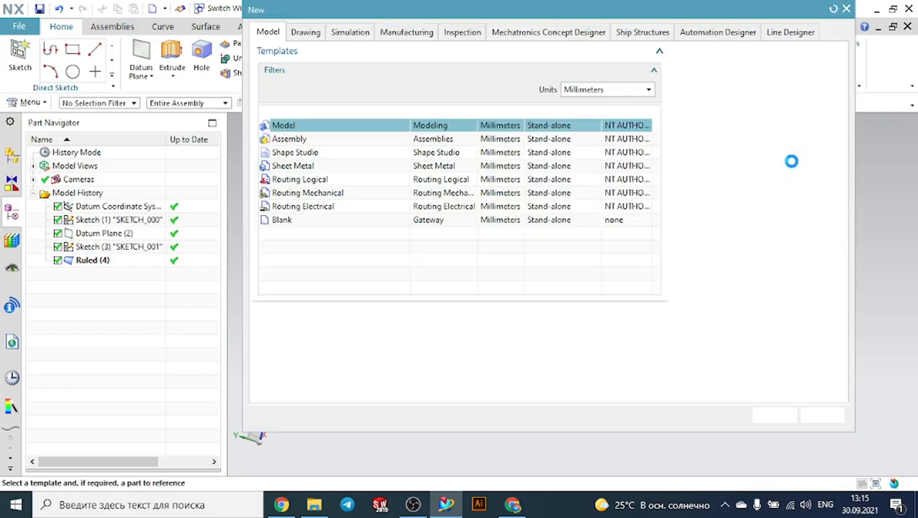
pyautogui.click(774, 445)
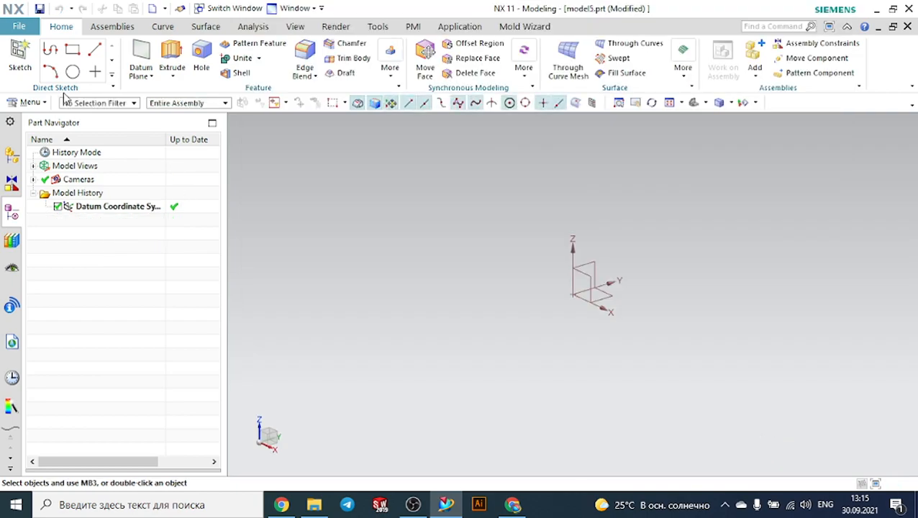
pyautogui.click(19, 58)
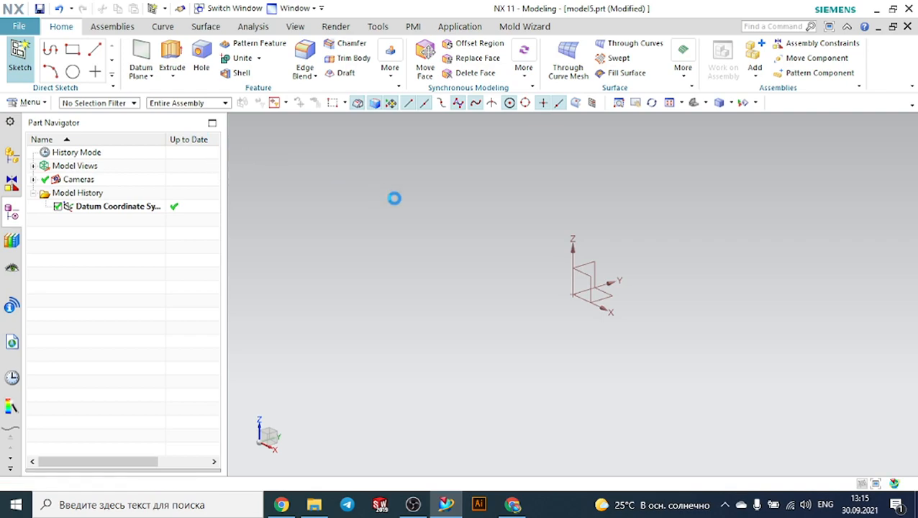
pyautogui.click(588, 269)
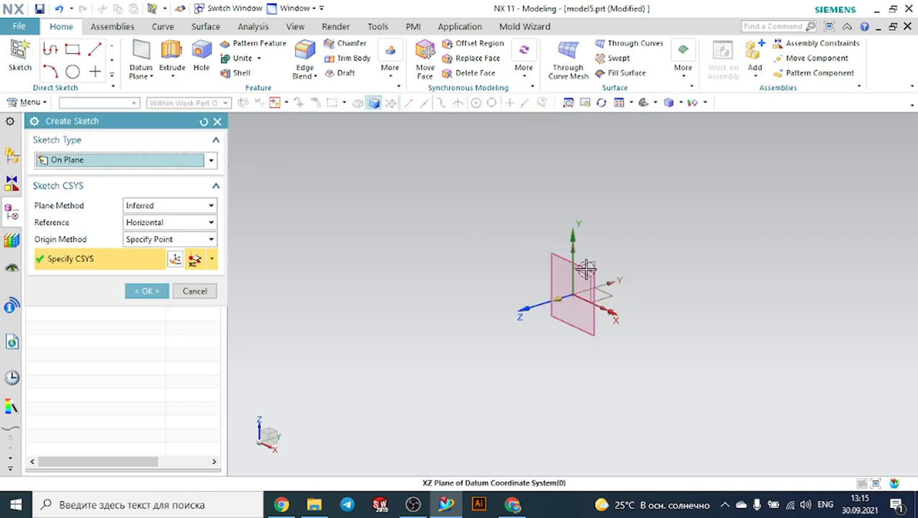
pyautogui.click(162, 290)
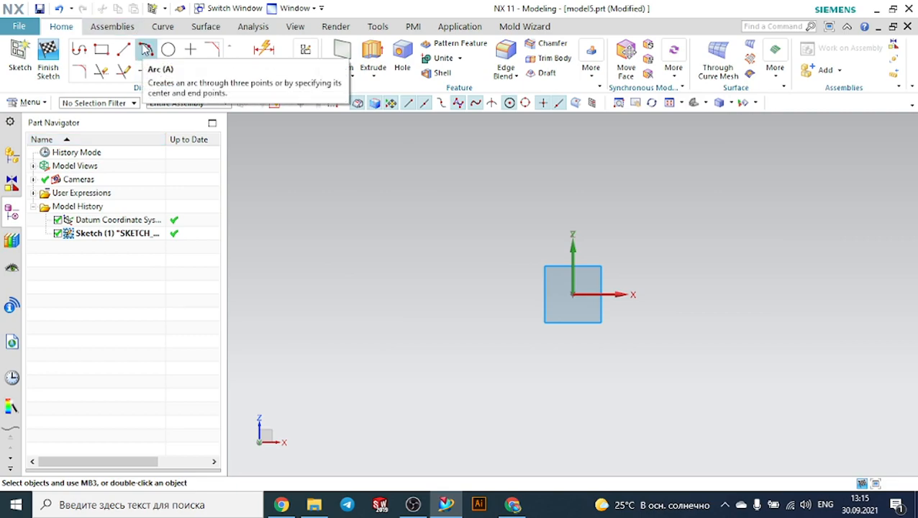
# Sketch a three-point arc of about 154 mm radius spanning the Z axis, with both ends just below the X axis, and finish the sketch.
pyautogui.click(146, 51)
pyautogui.click(467, 296)
pyautogui.click(803, 296)
pyautogui.click(573, 246)
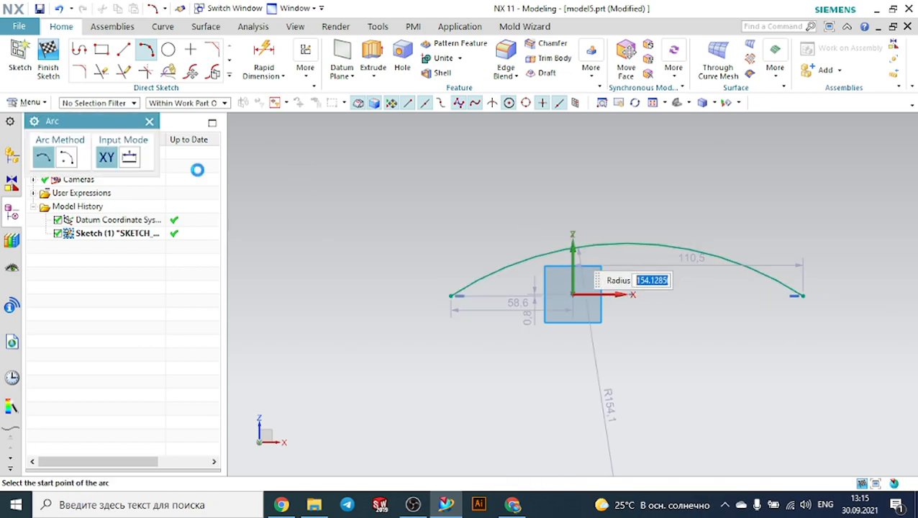
pyautogui.click(149, 121)
pyautogui.click(48, 59)
# Create a datum plane at a distance of -200 mm from the XZ plane, with the offset direction reversed.
pyautogui.moveTo(563, 221); pyautogui.dragTo(618, 222, button='middle')
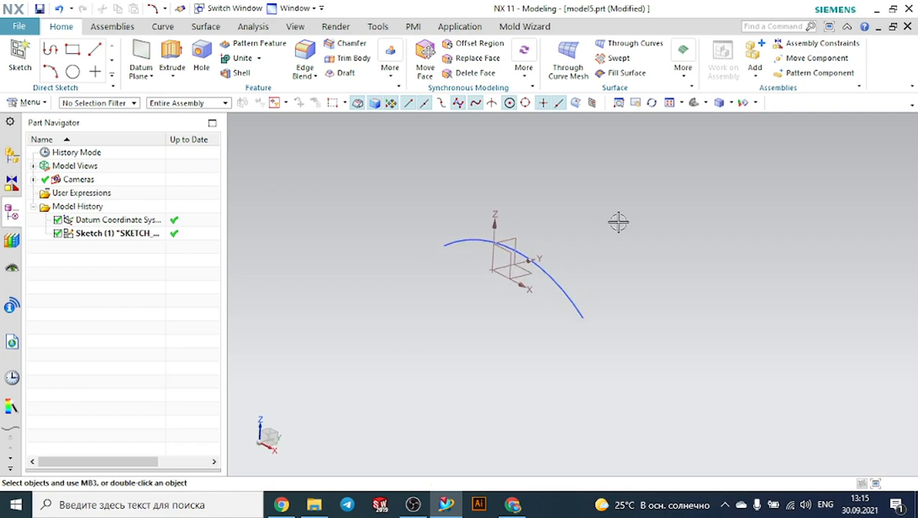
pyautogui.click(141, 58)
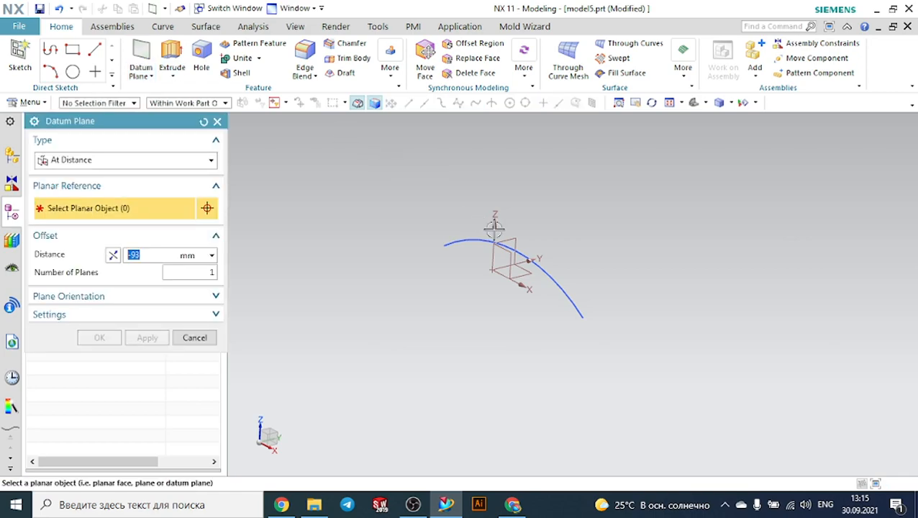
pyautogui.scroll(-2, 511, 263)
pyautogui.click(494, 264)
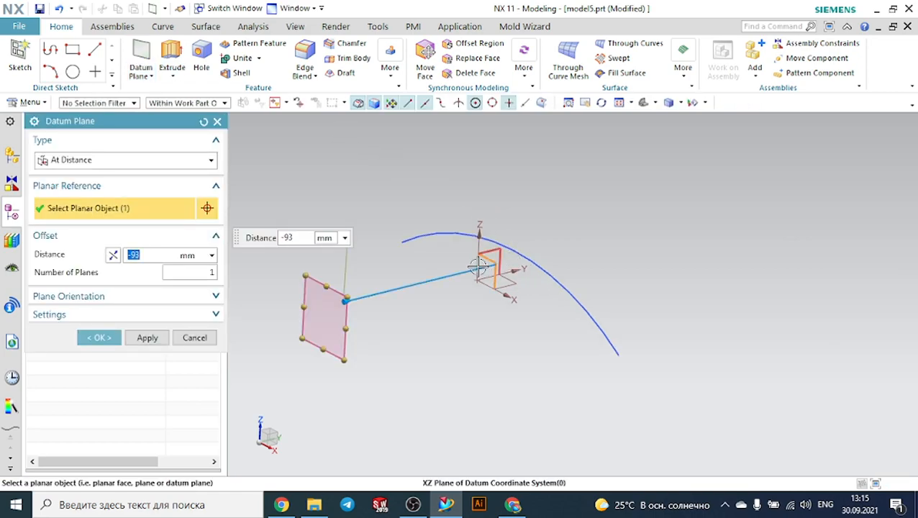
pyautogui.click(112, 256)
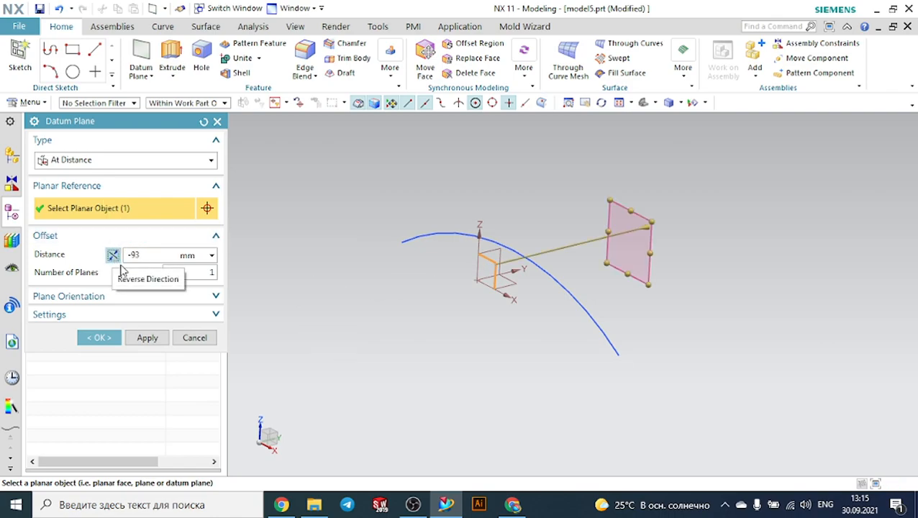
pyautogui.moveTo(648, 227); pyautogui.dragTo(820, 181)
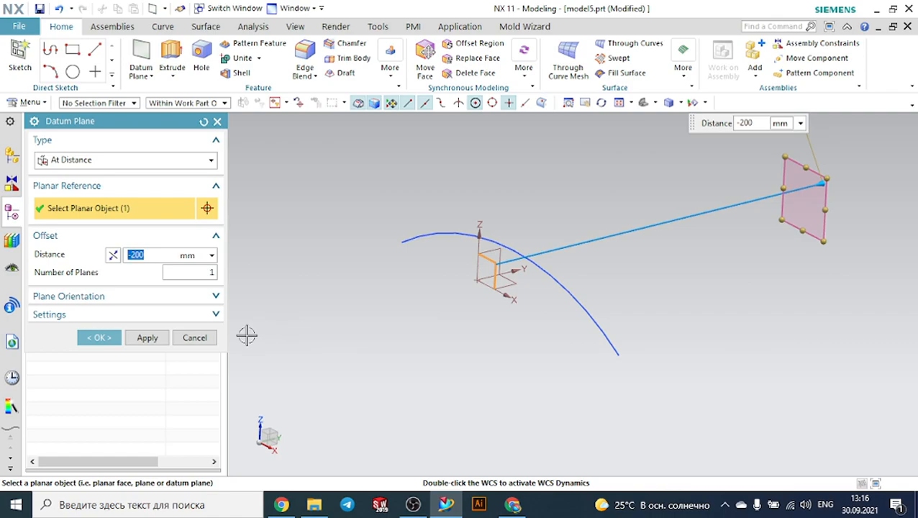
pyautogui.click(104, 339)
# Start a sketch on the new offset datum plane.
pyautogui.click(30, 60)
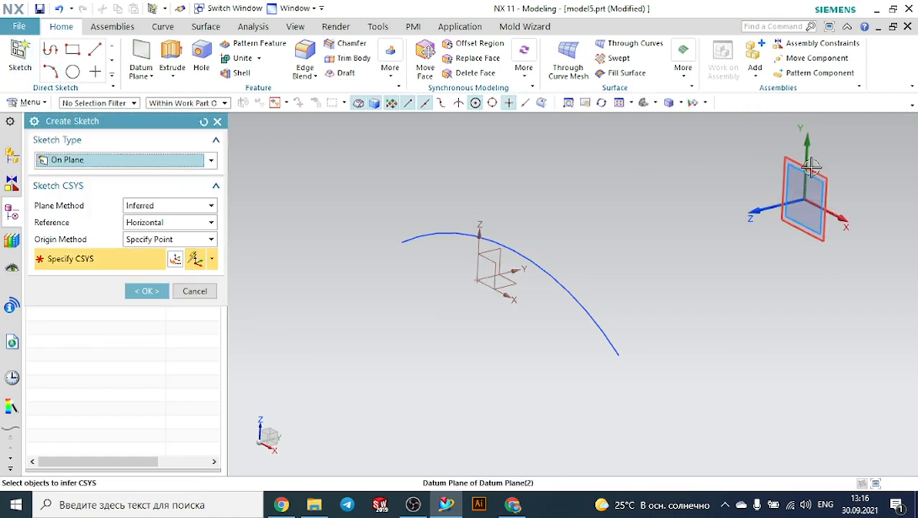
pyautogui.click(810, 166)
pyautogui.click(149, 292)
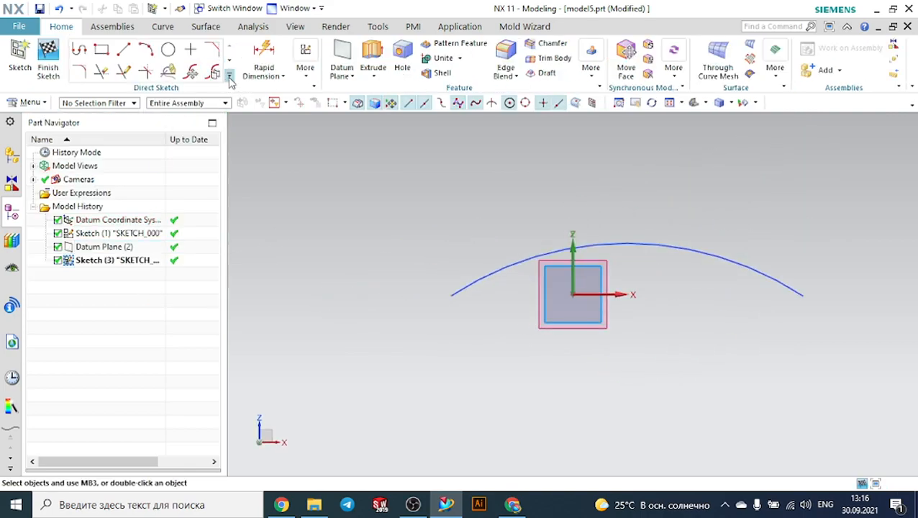
# Draw a degree 3 Studio Spline through eight points, about 220 mm wide and arching above the arc, and finish the sketch.
pyautogui.click(230, 76)
pyautogui.click(77, 155)
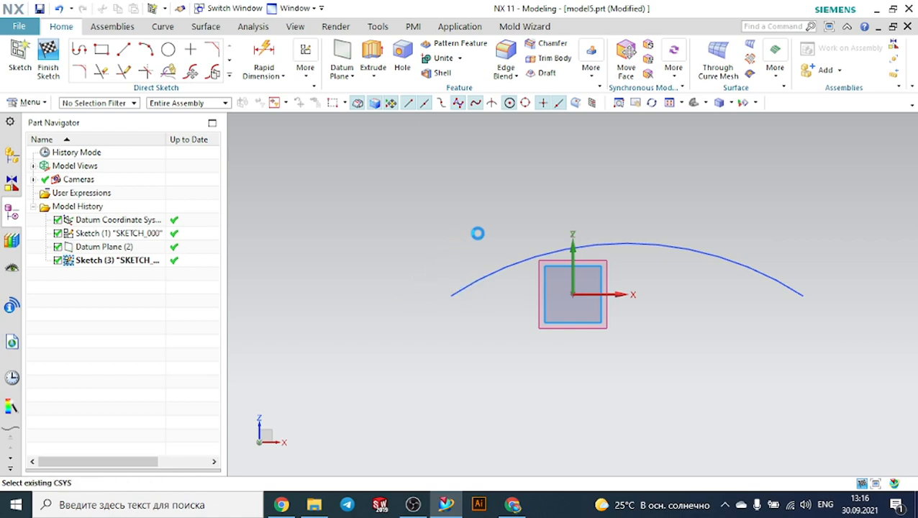
pyautogui.click(391, 290)
pyautogui.click(466, 236)
pyautogui.click(556, 204)
pyautogui.click(632, 200)
pyautogui.click(696, 209)
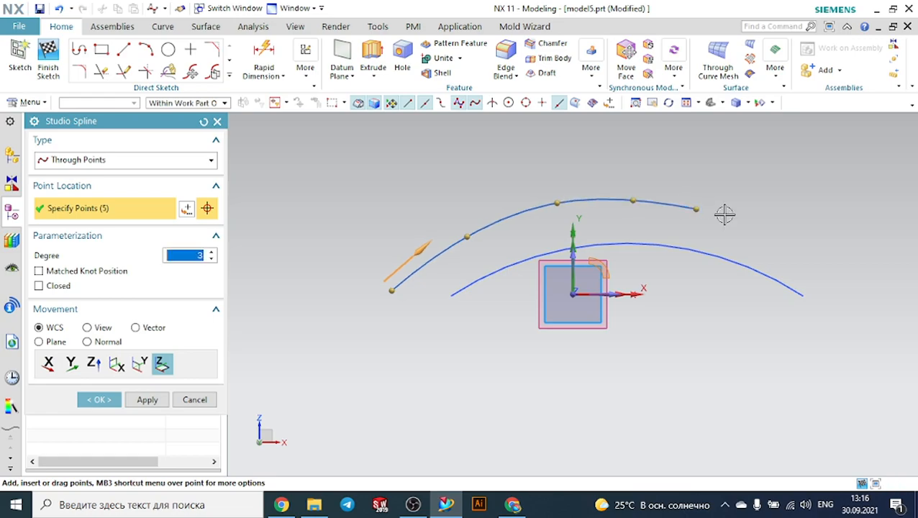
pyautogui.click(779, 234)
pyautogui.click(851, 245)
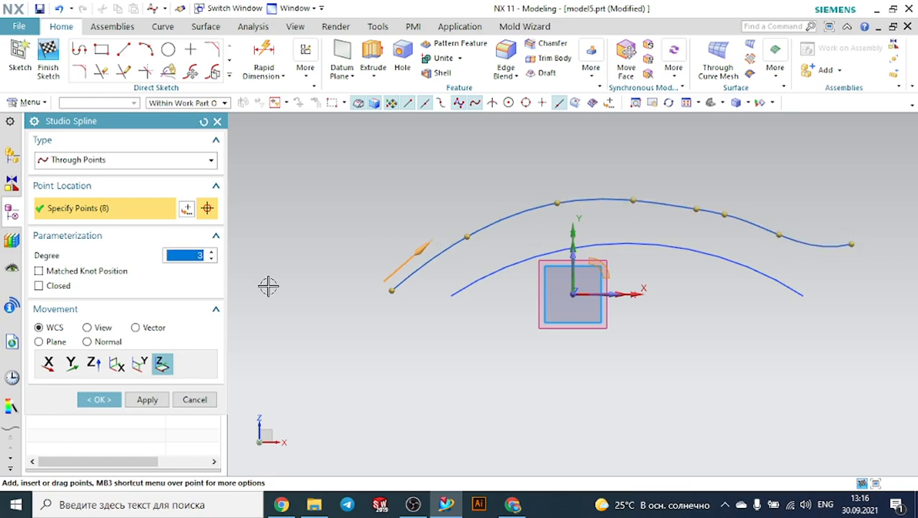
pyautogui.click(114, 399)
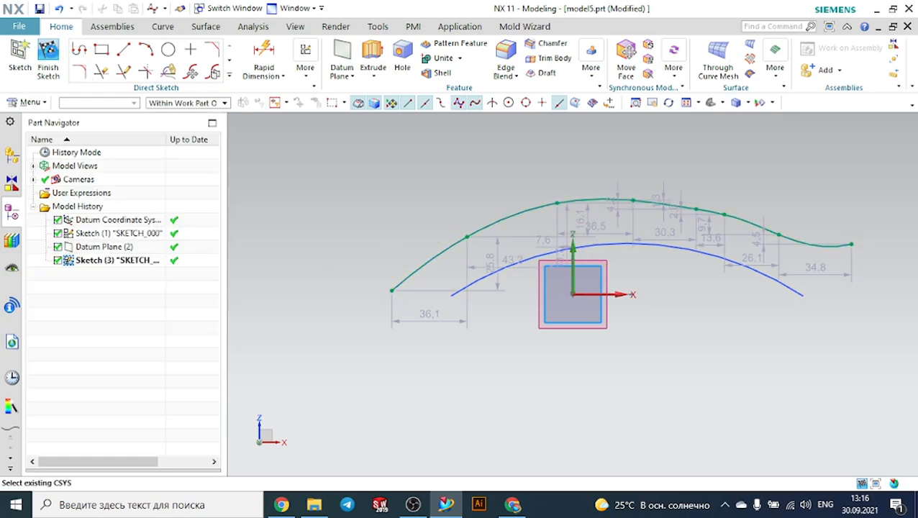
pyautogui.click(48, 57)
# Try a Ruled surface between the arc and the spline with By Points alignment, and reset the Ruled settings to their defaults.
pyautogui.moveTo(440, 153)
pyautogui.mouseDown(button='middle')
pyautogui.moveTo(592, 181)
pyautogui.moveTo(704, 179)
pyautogui.moveTo(702, 212)
pyautogui.mouseUp(button='middle')
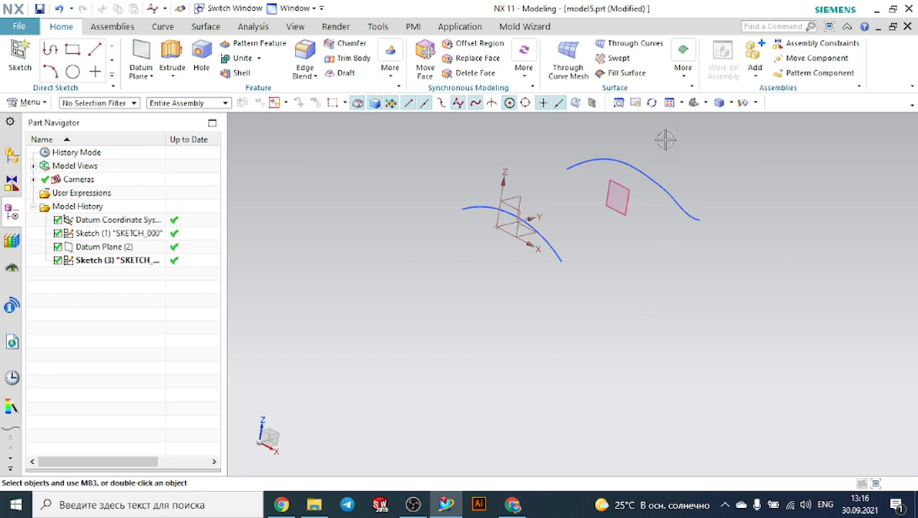
pyautogui.click(679, 79)
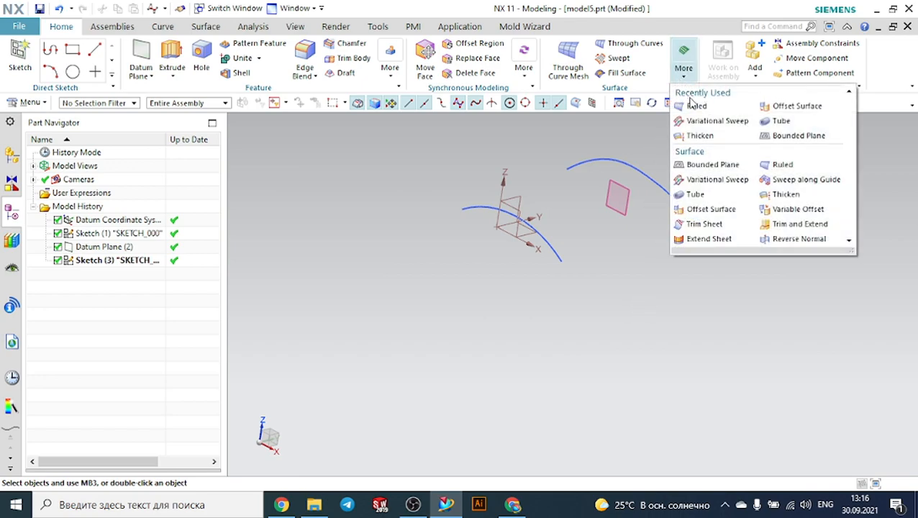
pyautogui.click(695, 106)
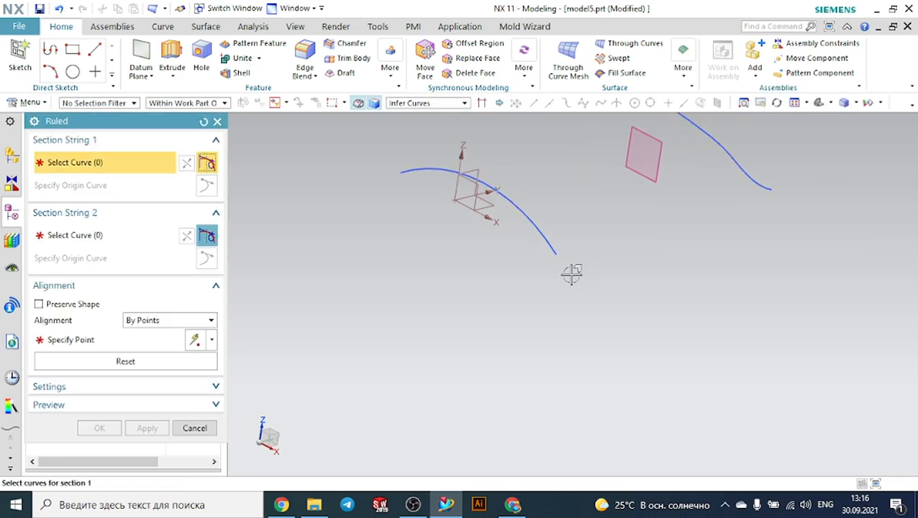
pyautogui.click(553, 250)
pyautogui.moveTo(637, 275); pyautogui.dragTo(635, 278, button='middle')
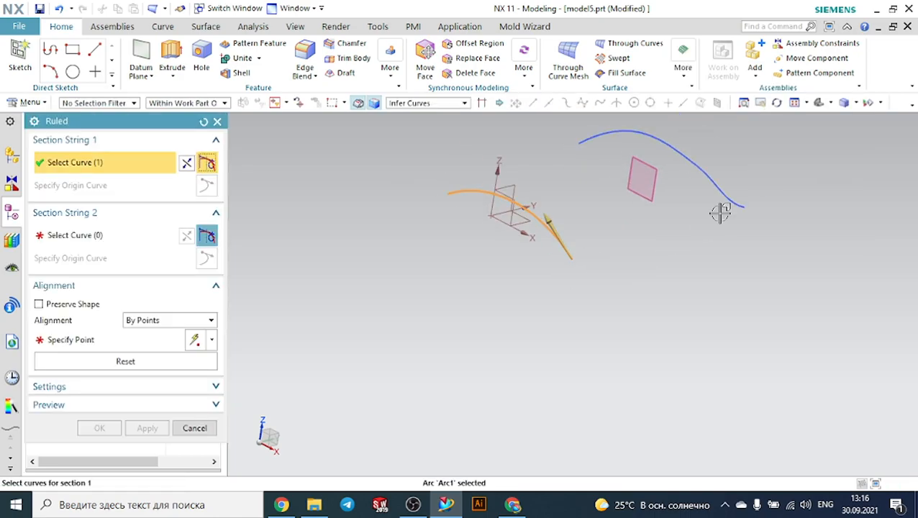
pyautogui.click(109, 240)
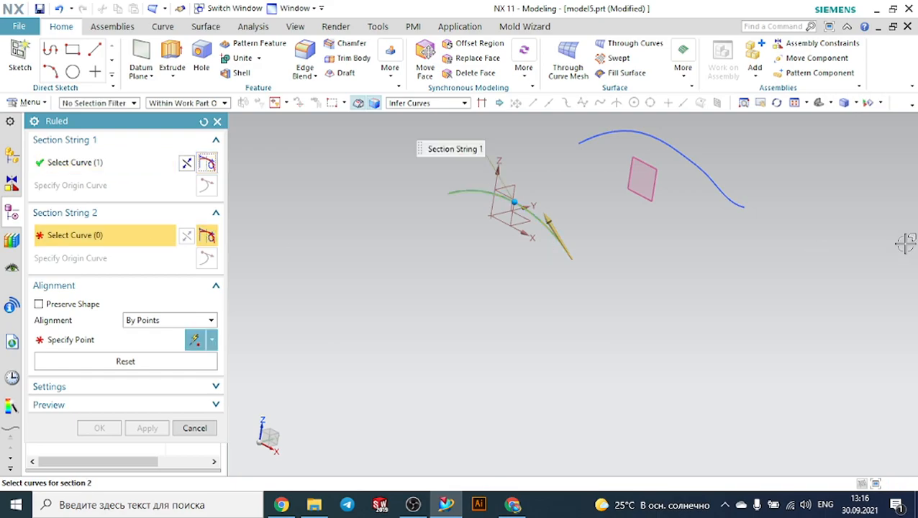
pyautogui.click(737, 207)
pyautogui.moveTo(743, 242); pyautogui.dragTo(757, 270, button='middle')
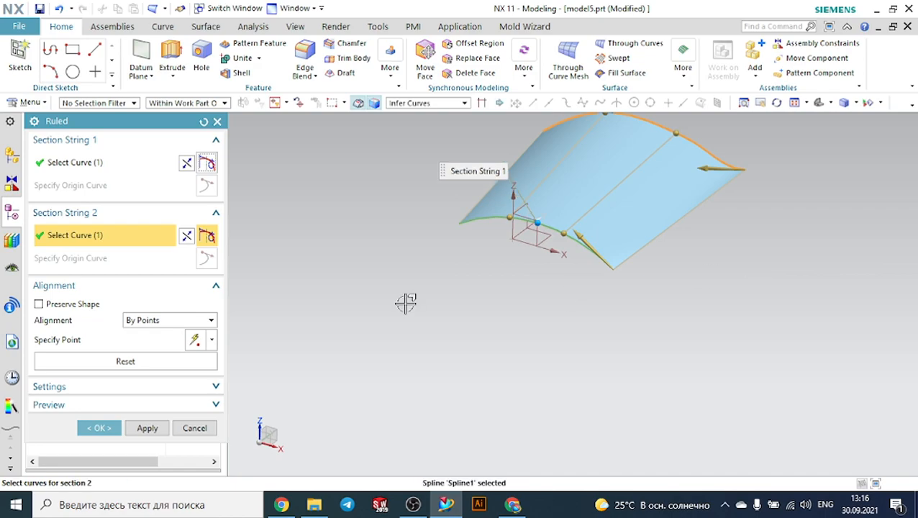
pyautogui.click(205, 124)
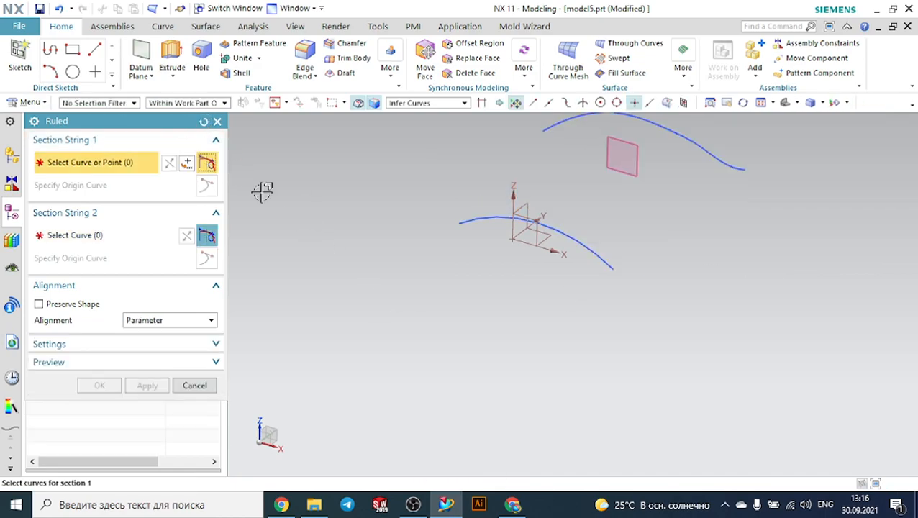
# Set the arc as Section String 1 and the spline as Section String 2 with Parameter alignment, picking the curves at opposite ends.
pyautogui.moveTo(572, 266); pyautogui.dragTo(606, 266, button='middle')
pyautogui.click(606, 262)
pyautogui.moveTo(665, 271); pyautogui.dragTo(619, 237, button='middle')
pyautogui.scroll(-2, 648, 296)
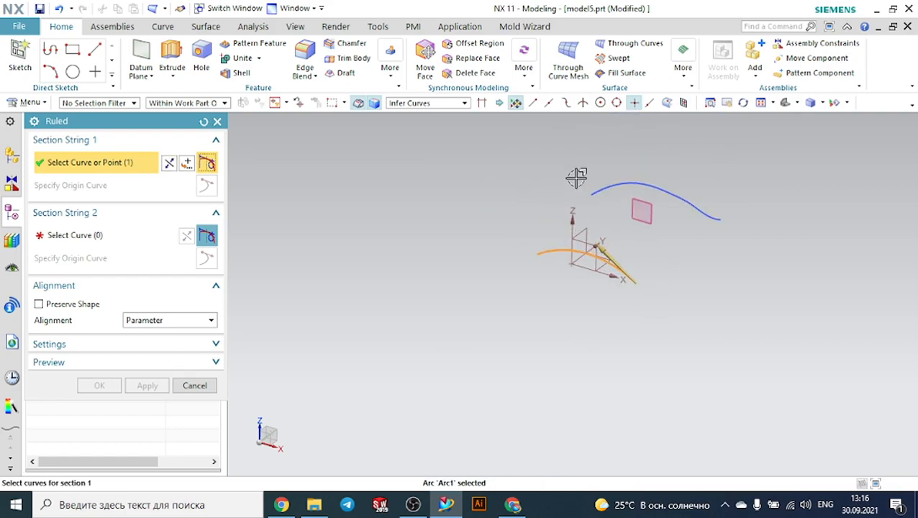
pyautogui.scroll(2, 574, 181)
pyautogui.middleClick(552, 209)
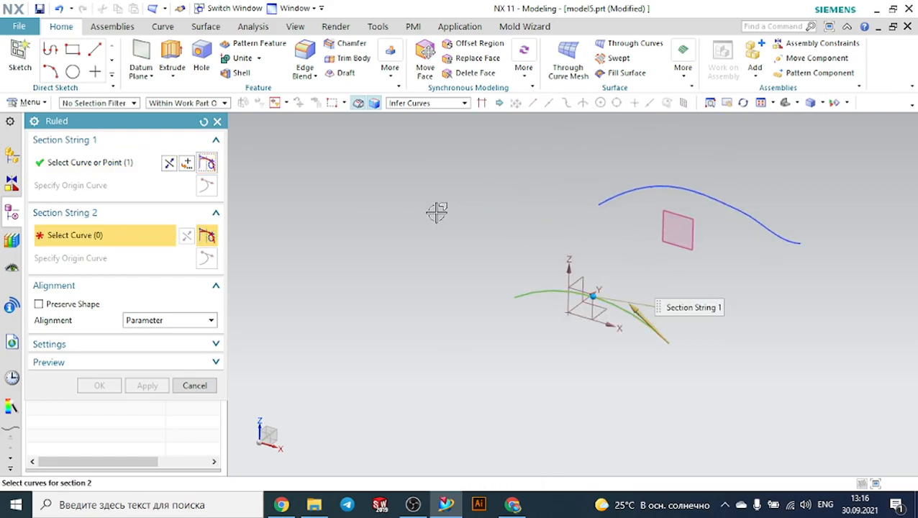
pyautogui.click(607, 204)
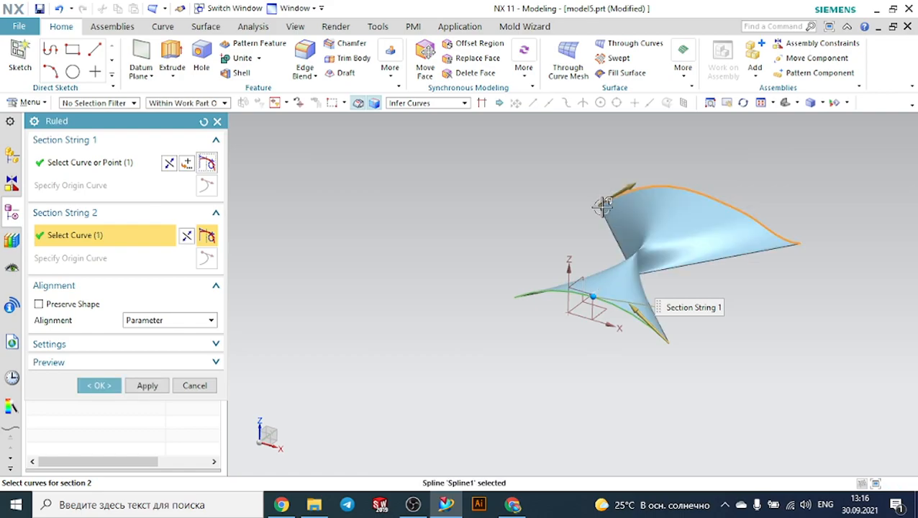
pyautogui.moveTo(682, 241); pyautogui.dragTo(747, 266, button='middle')
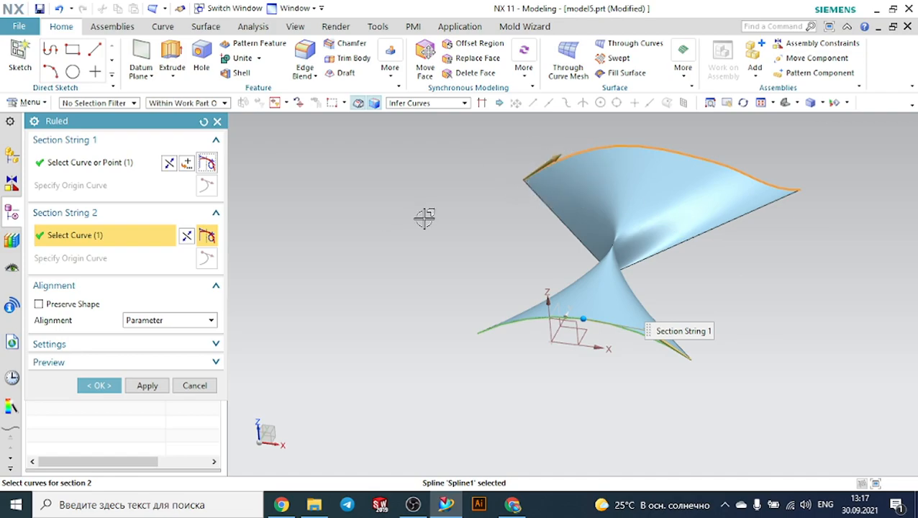
# Reverse the direction of Section String 2 to untwist the preview and create the Ruled surface.
pyautogui.click(188, 240)
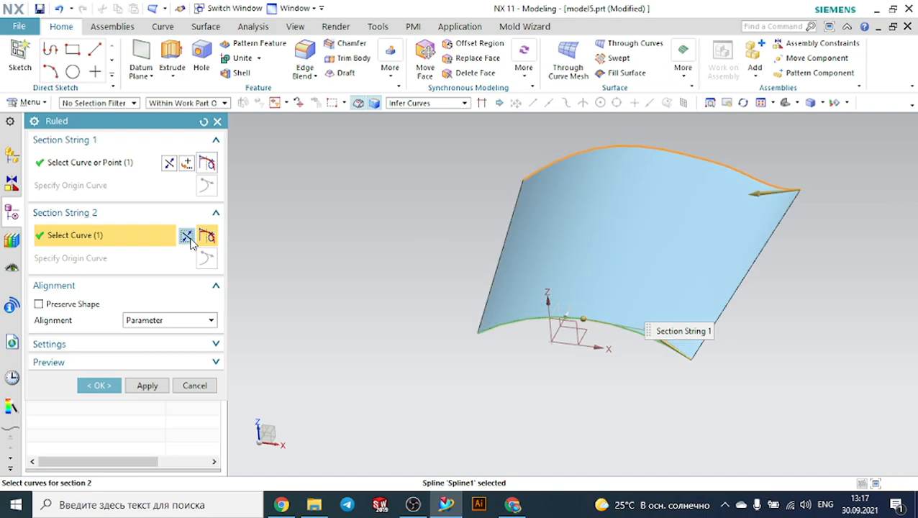
pyautogui.scroll(-1, 799, 303)
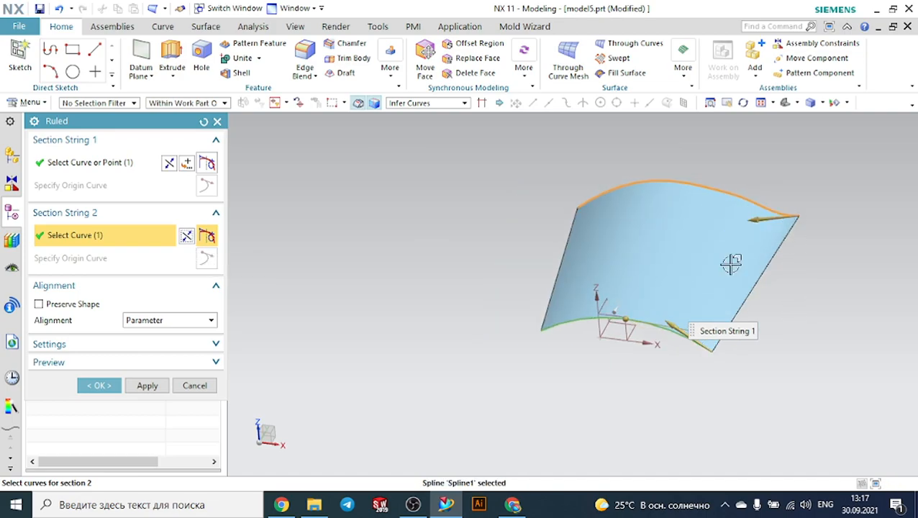
pyautogui.moveTo(787, 119); pyautogui.dragTo(752, 175, button='middle')
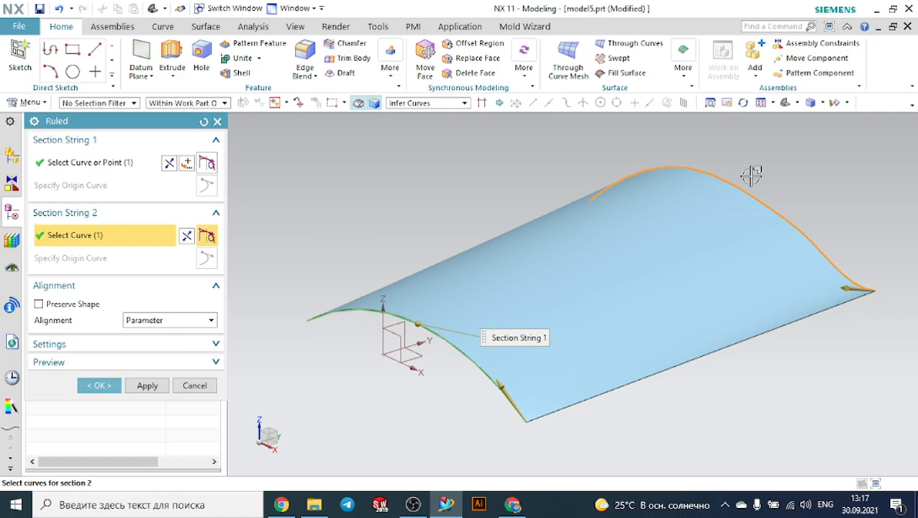
pyautogui.click(119, 386)
pyautogui.moveTo(407, 219); pyautogui.dragTo(495, 211, button='middle')
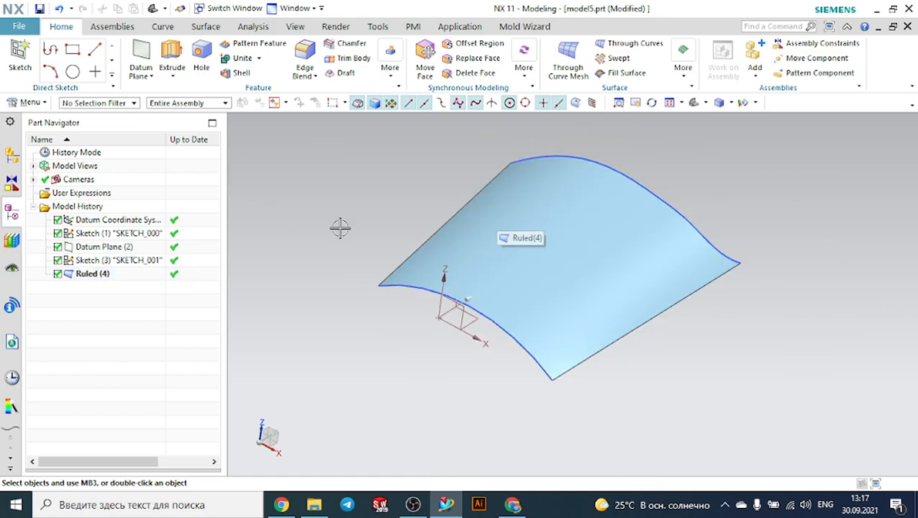
# Open model3.prt from the Ruled Mesh folder and examine its tapered cup-shaped surface.
pyautogui.click(314, 504)
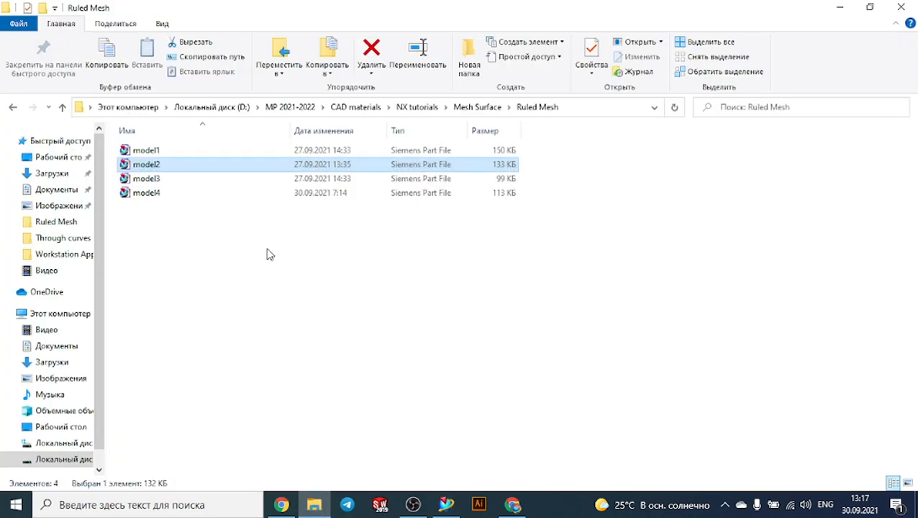
pyautogui.doubleClick(154, 179)
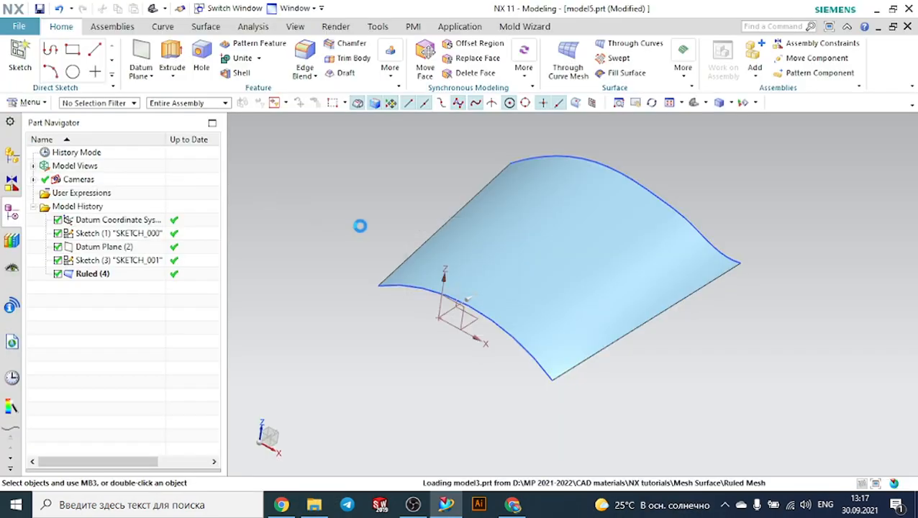
pyautogui.moveTo(432, 223)
pyautogui.mouseDown(button='middle')
pyautogui.moveTo(473, 218)
pyautogui.moveTo(515, 230)
pyautogui.moveTo(520, 217)
pyautogui.moveTo(572, 211)
pyautogui.moveTo(588, 256)
pyautogui.moveTo(565, 263)
pyautogui.moveTo(567, 237)
pyautogui.moveTo(563, 245)
pyautogui.mouseUp(button='middle')
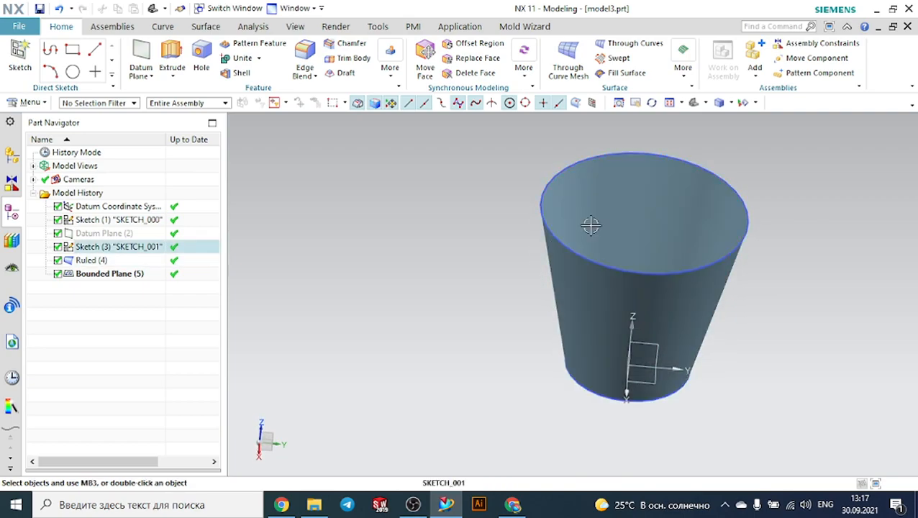
# Examine the cup's Ruled and Bounded Plane features in Static Wireframe display, and restore Shaded with Edges.
pyautogui.click(731, 103)
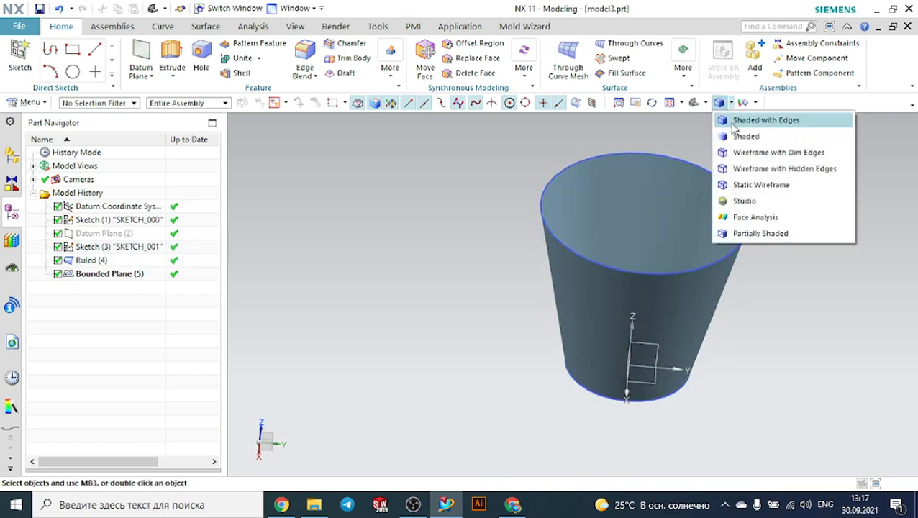
pyautogui.click(748, 185)
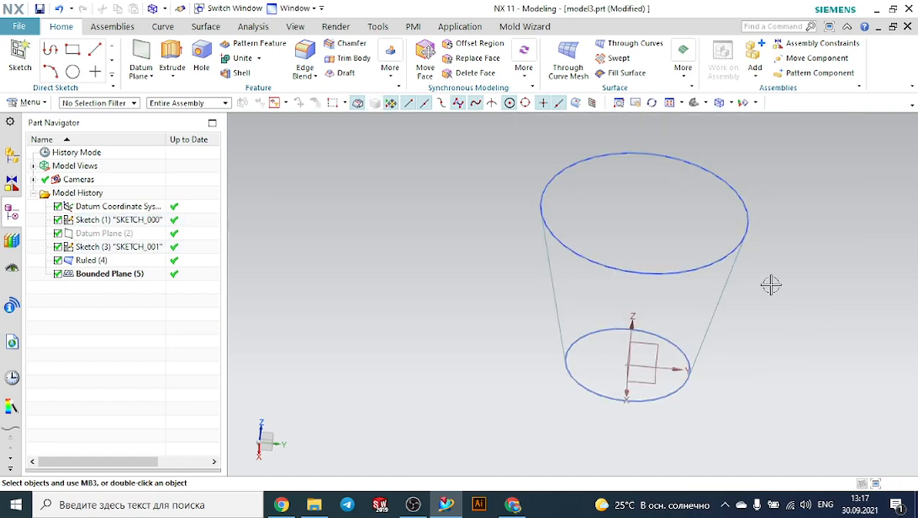
pyautogui.click(89, 260)
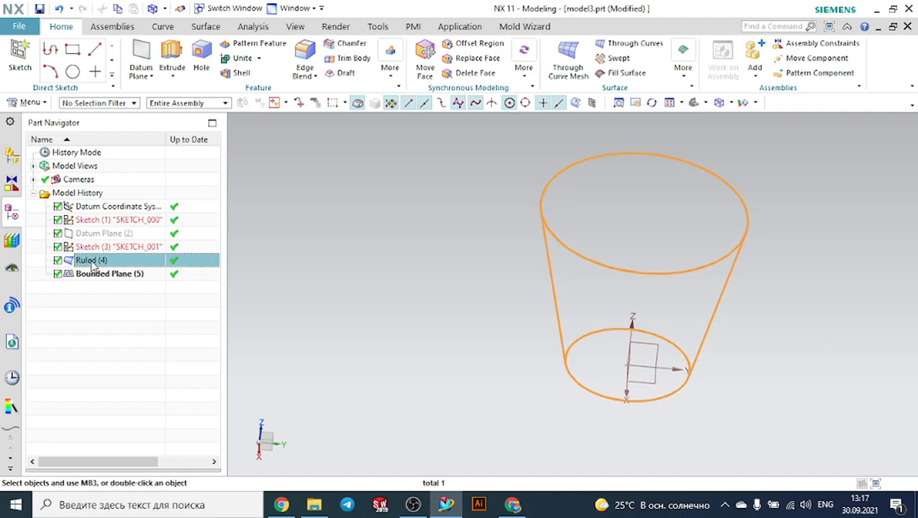
pyautogui.moveTo(351, 277); pyautogui.dragTo(376, 306, button='middle')
pyautogui.click(115, 274)
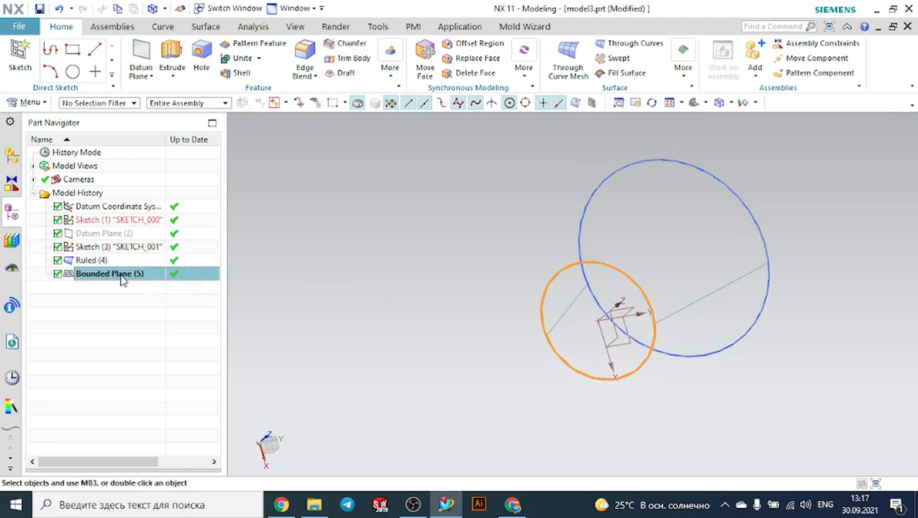
pyautogui.moveTo(464, 298); pyautogui.dragTo(468, 253, button='middle')
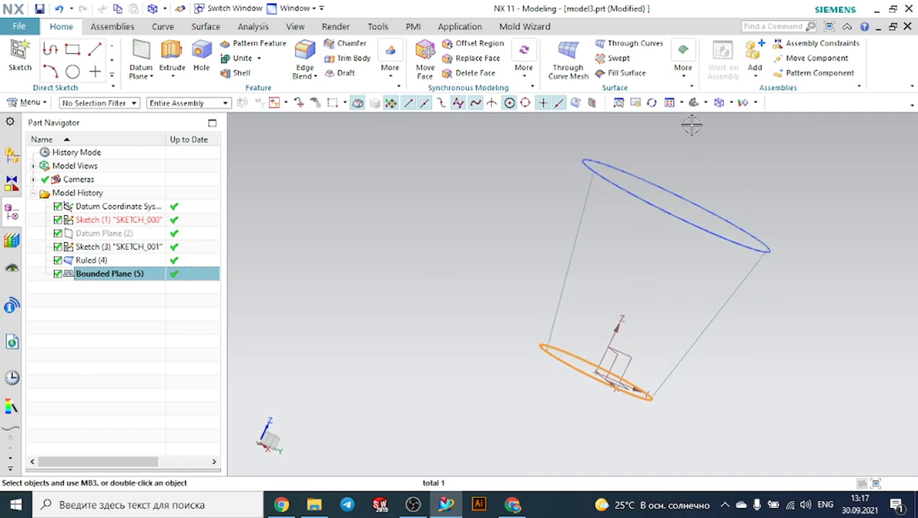
pyautogui.click(731, 102)
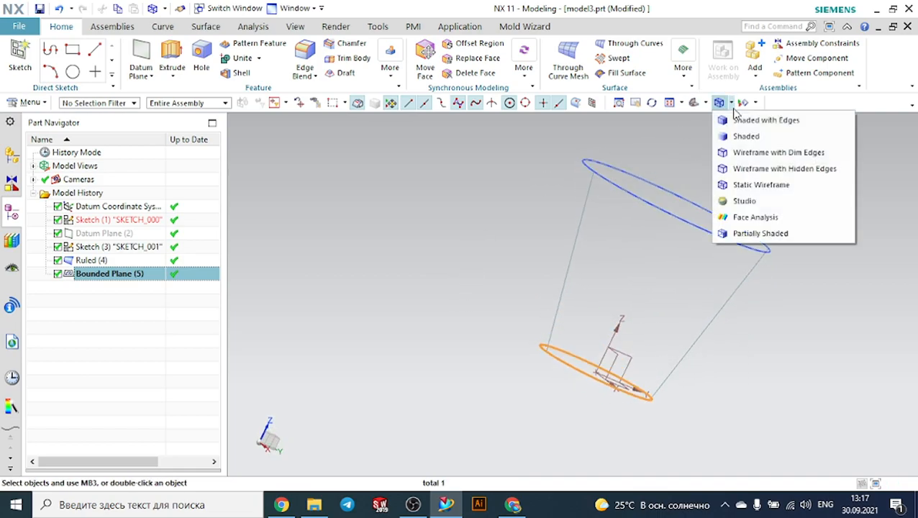
pyautogui.click(759, 121)
pyautogui.moveTo(785, 160)
pyautogui.mouseDown(button='middle')
pyautogui.moveTo(754, 201)
pyautogui.moveTo(743, 189)
pyautogui.mouseUp(button='middle')
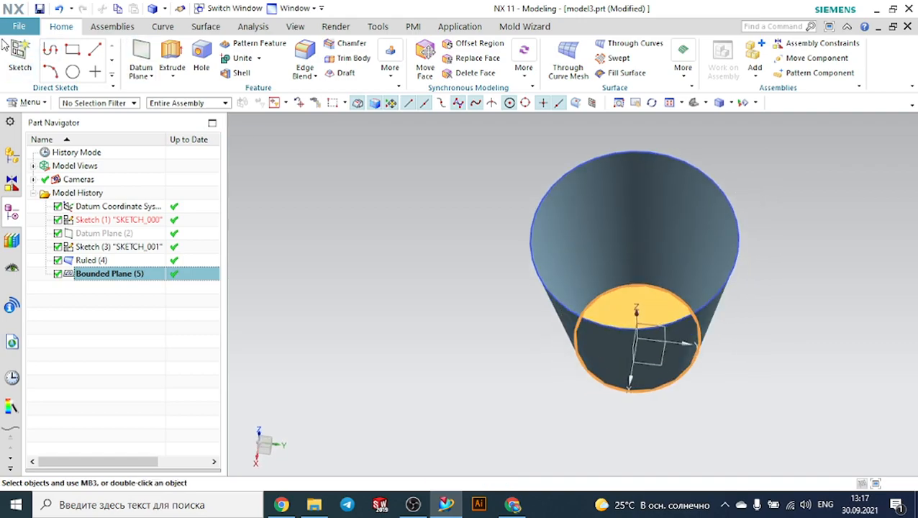
# Create a new millimetre part model6.prt from the Model template in the Ruled Mesh folder.
pyautogui.click(32, 28)
pyautogui.click(37, 44)
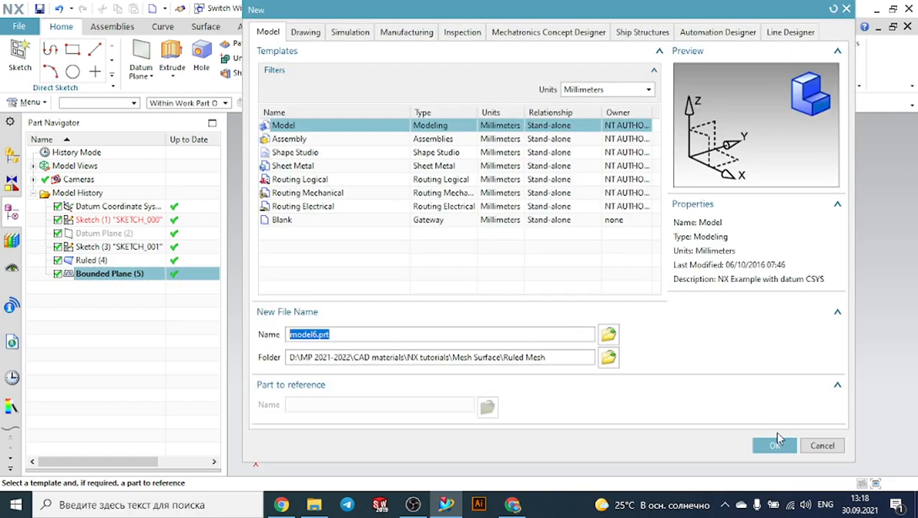
pyautogui.click(775, 446)
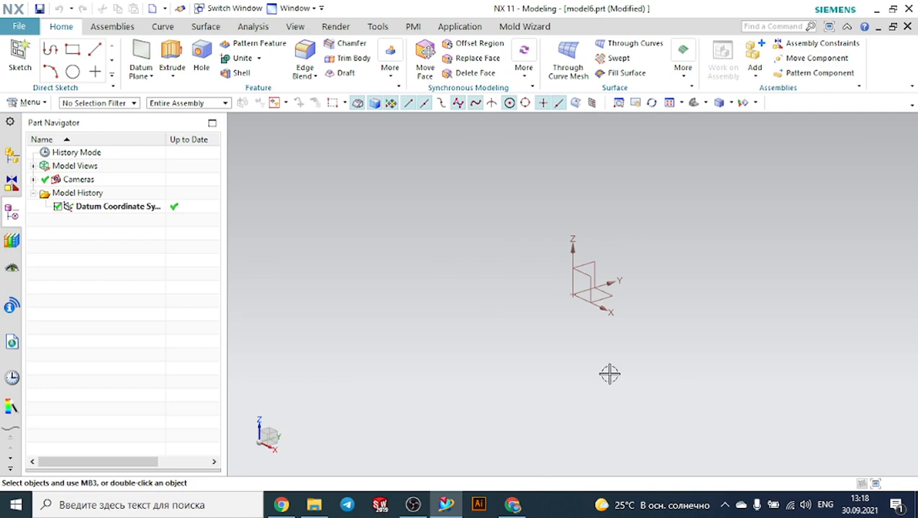
# Sketch a circle centred at the origin on the XY plane and finish the sketch.
pyautogui.click(20, 56)
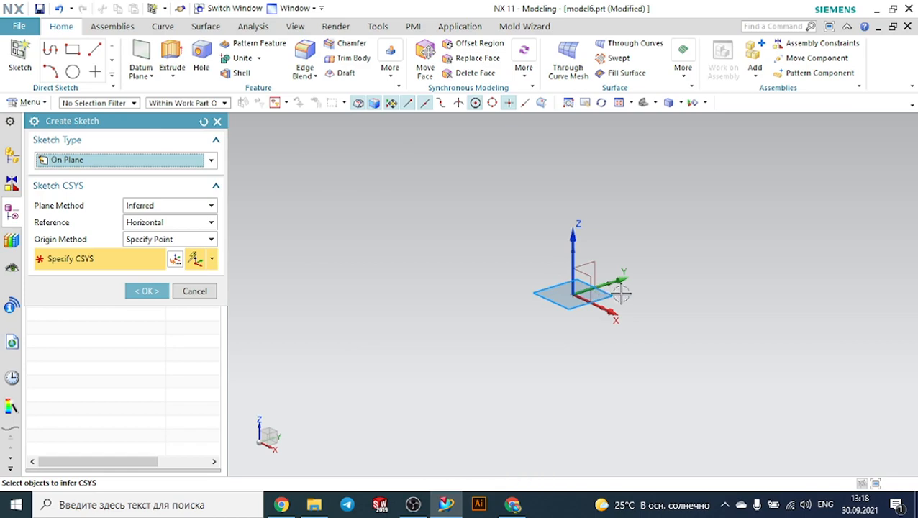
pyautogui.click(612, 295)
pyautogui.click(147, 291)
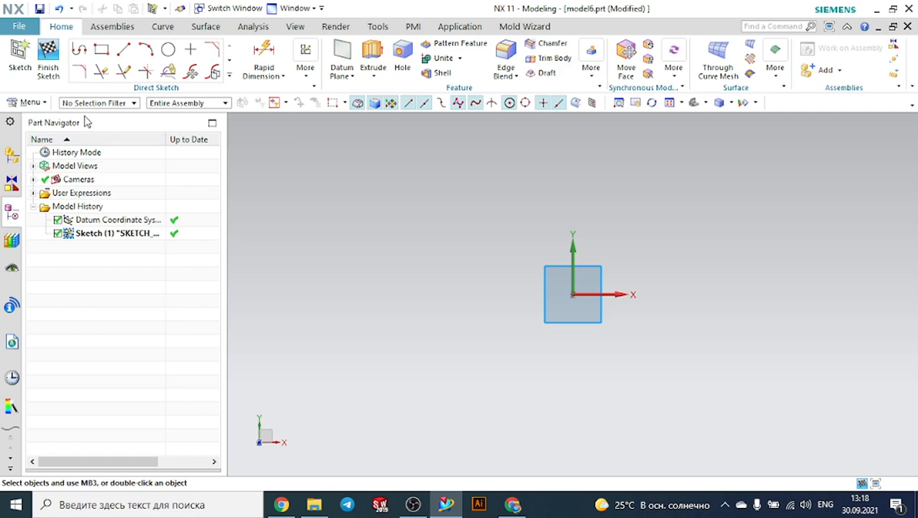
pyautogui.click(177, 47)
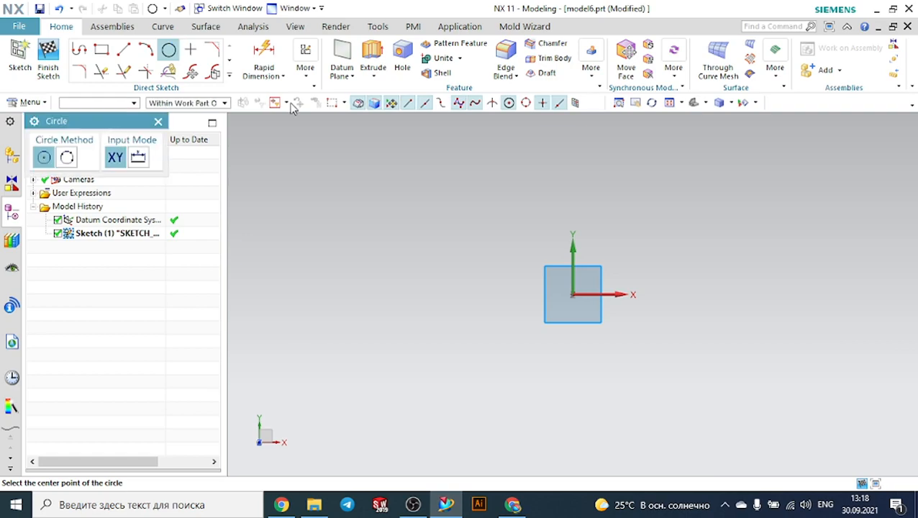
pyautogui.click(573, 294)
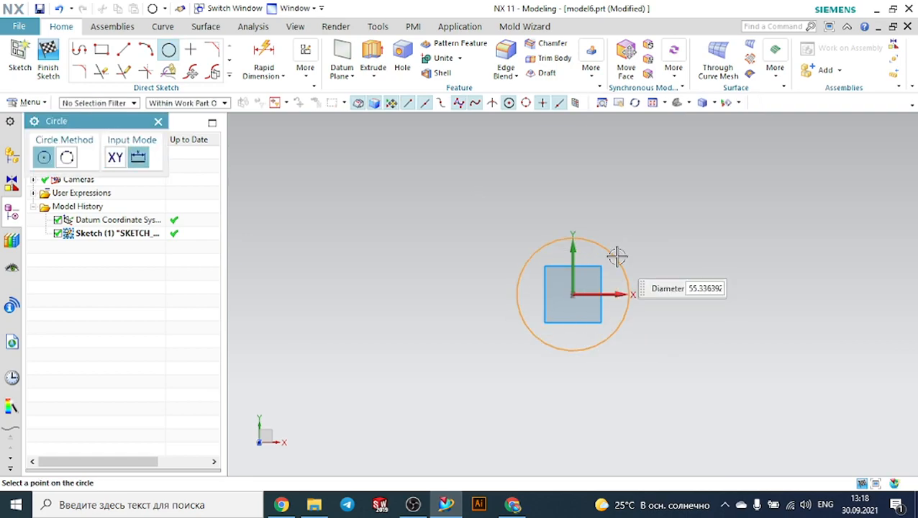
pyautogui.click(627, 249)
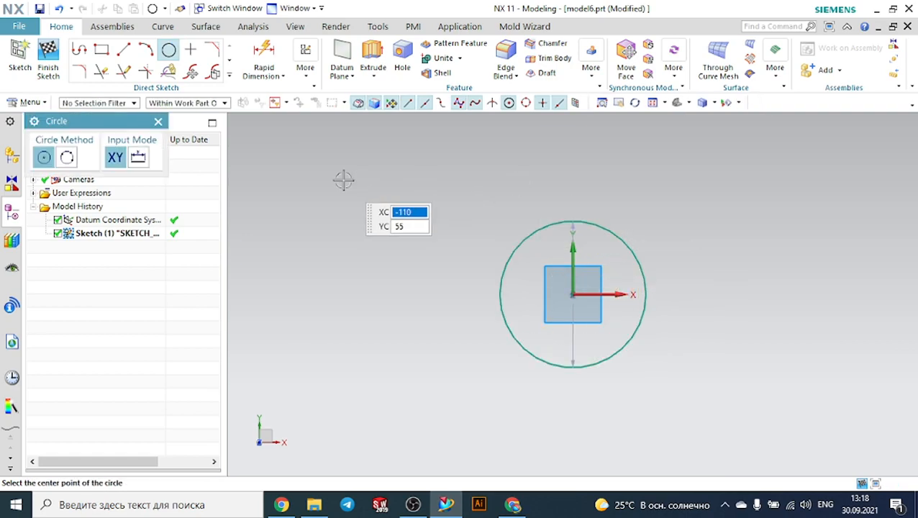
pyautogui.click(159, 122)
pyautogui.click(48, 56)
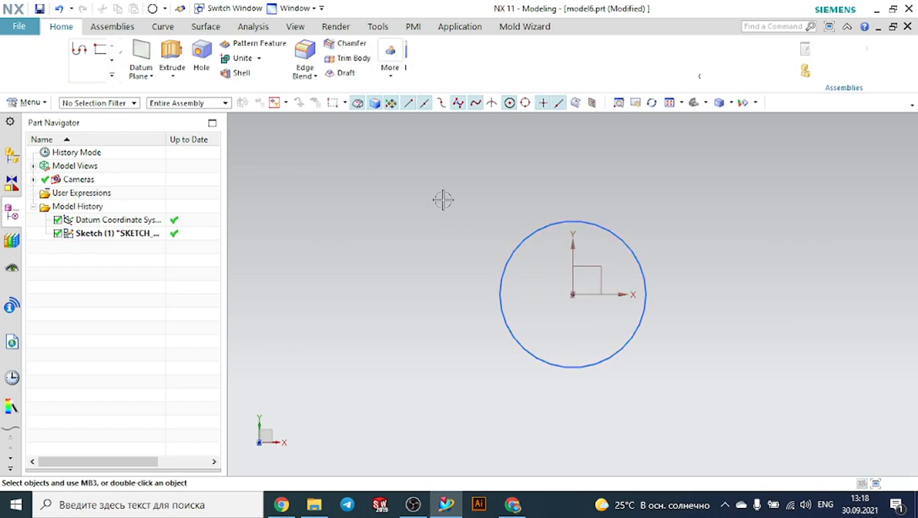
# Create a datum plane at a distance of -155 mm from the XY plane, reversing the direction so it lies above the circle.
pyautogui.moveTo(458, 271); pyautogui.dragTo(453, 227, button='middle')
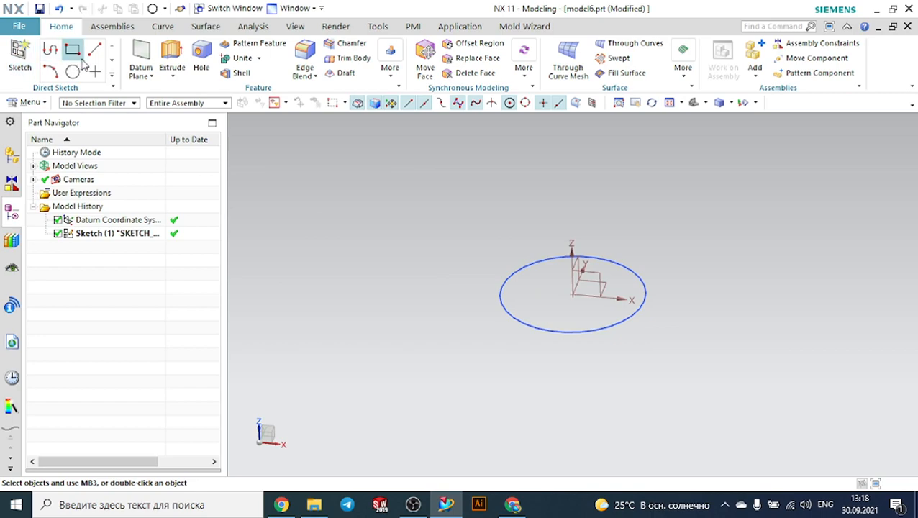
pyautogui.click(150, 56)
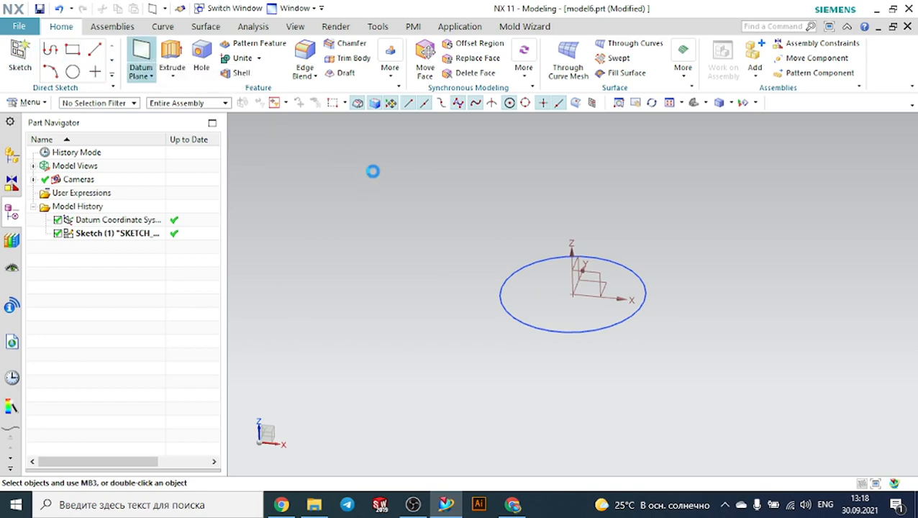
pyautogui.click(602, 279)
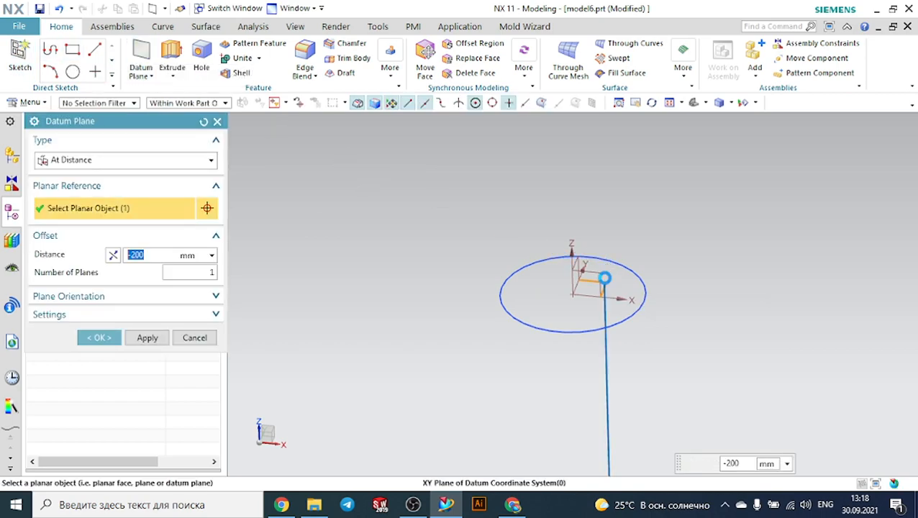
pyautogui.click(113, 254)
pyautogui.scroll(-2, 432, 311)
pyautogui.scroll(-3, 431, 311)
pyautogui.scroll(2, 470, 223)
pyautogui.moveTo(476, 230); pyautogui.dragTo(484, 277)
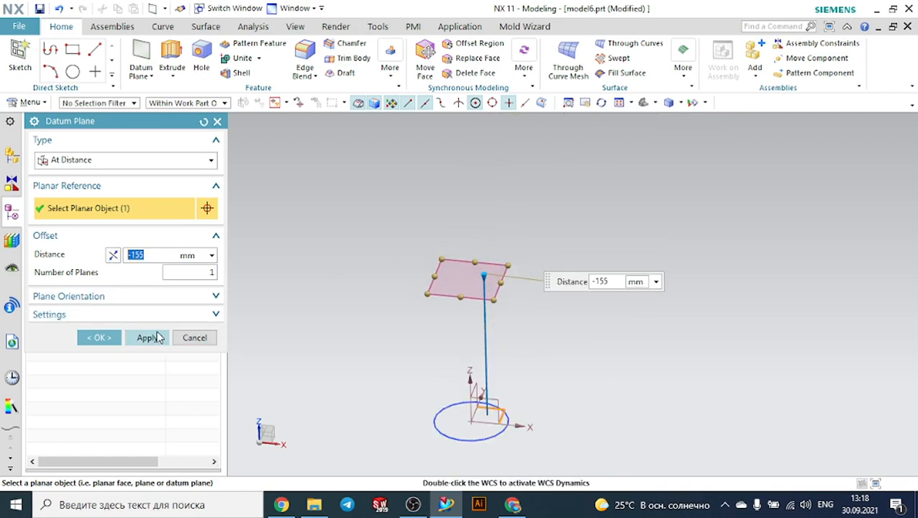
pyautogui.click(100, 337)
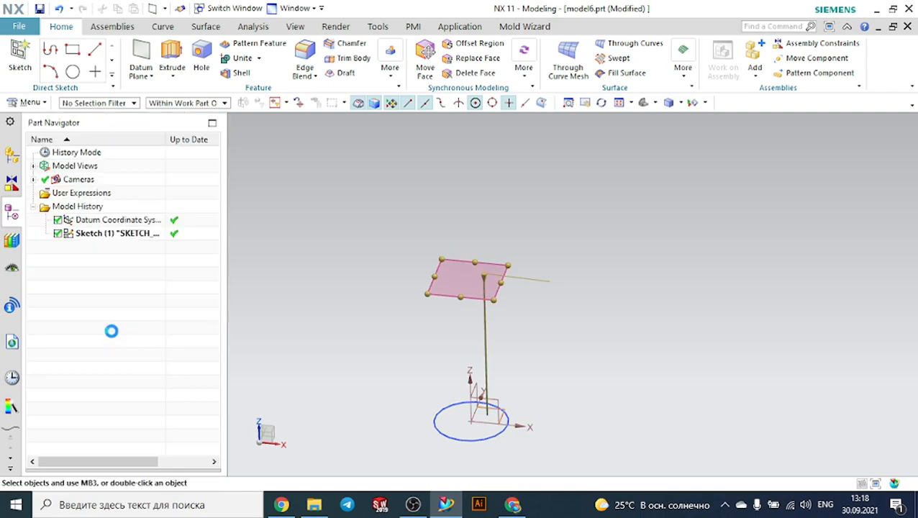
# Sketch a circle about 167 mm in diameter centred at the origin on the offset datum plane, and finish the sketch.
pyautogui.click(20, 54)
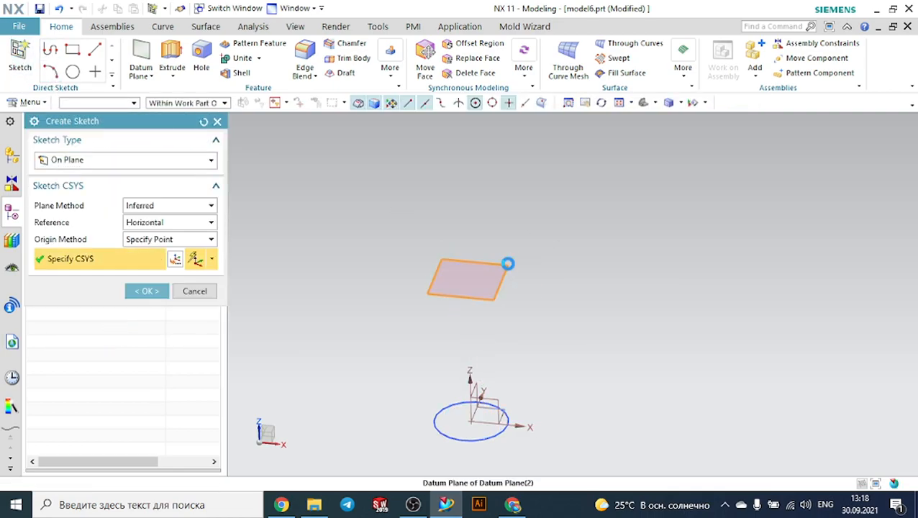
pyautogui.click(507, 262)
pyautogui.click(147, 290)
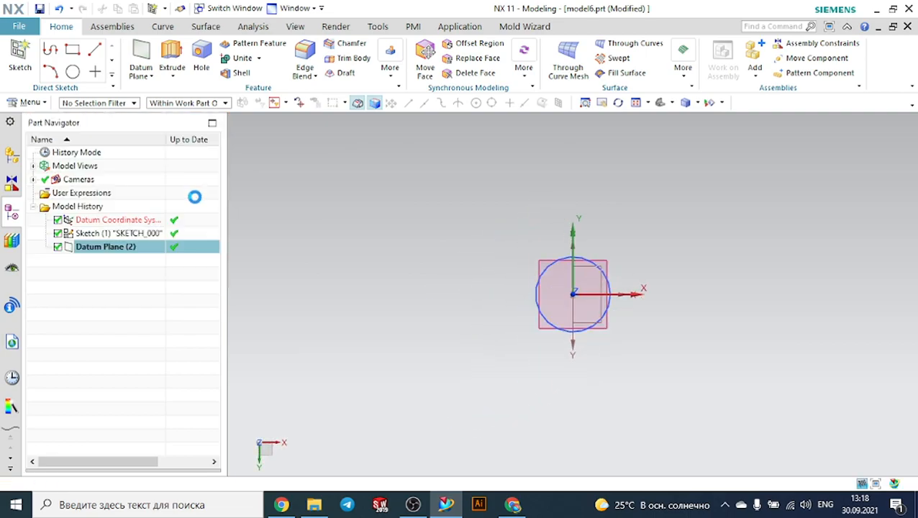
pyautogui.click(166, 51)
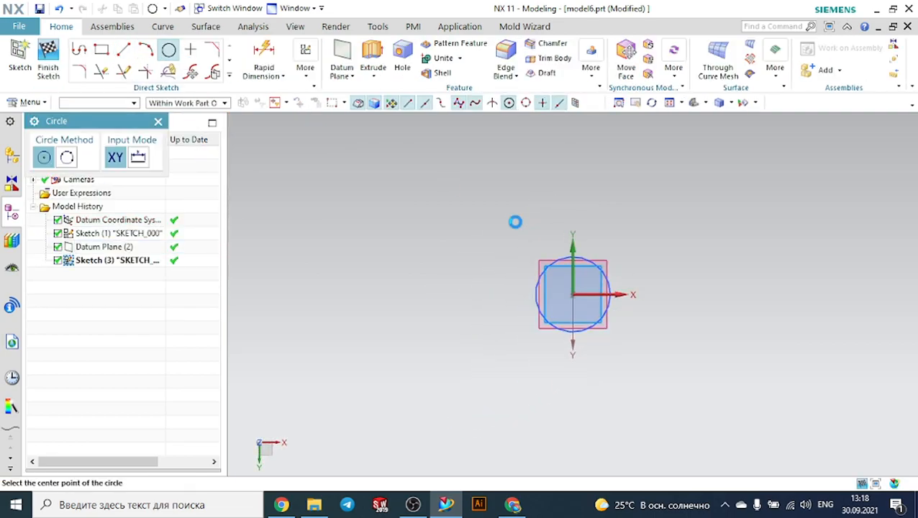
pyautogui.click(573, 294)
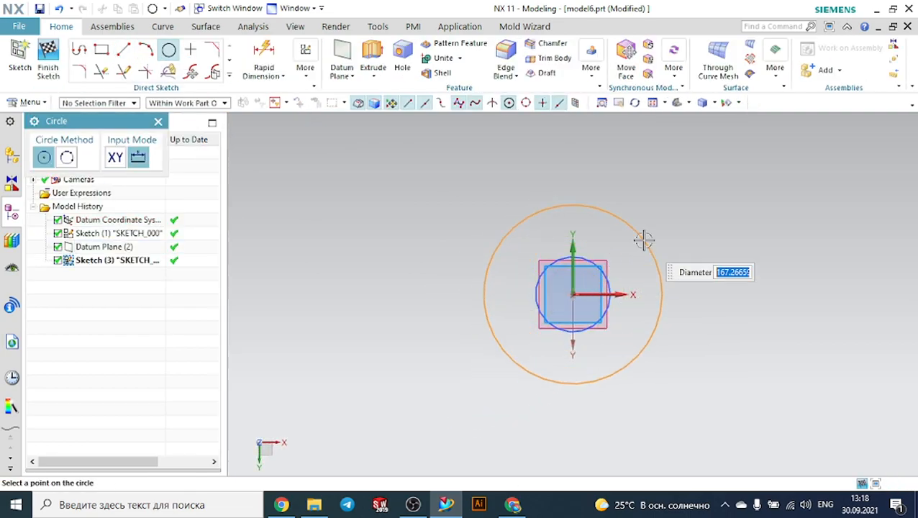
pyautogui.click(641, 240)
pyautogui.click(158, 120)
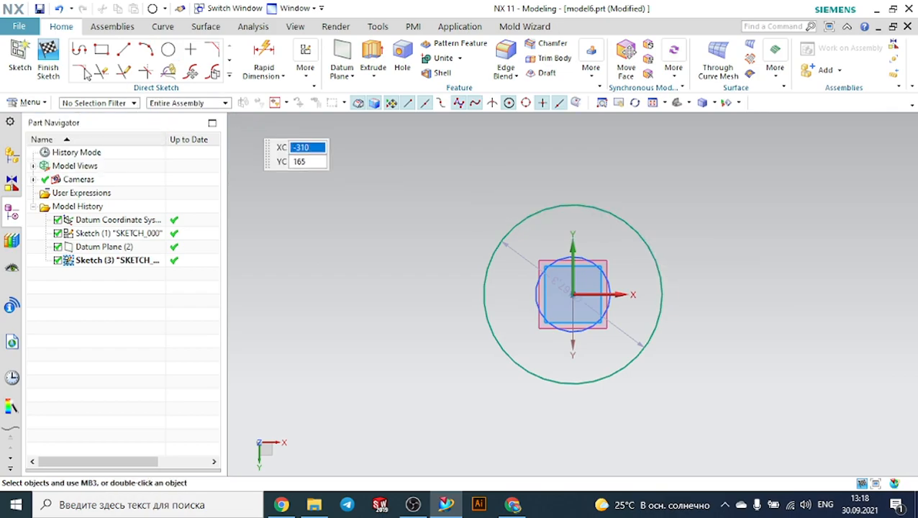
pyautogui.click(47, 50)
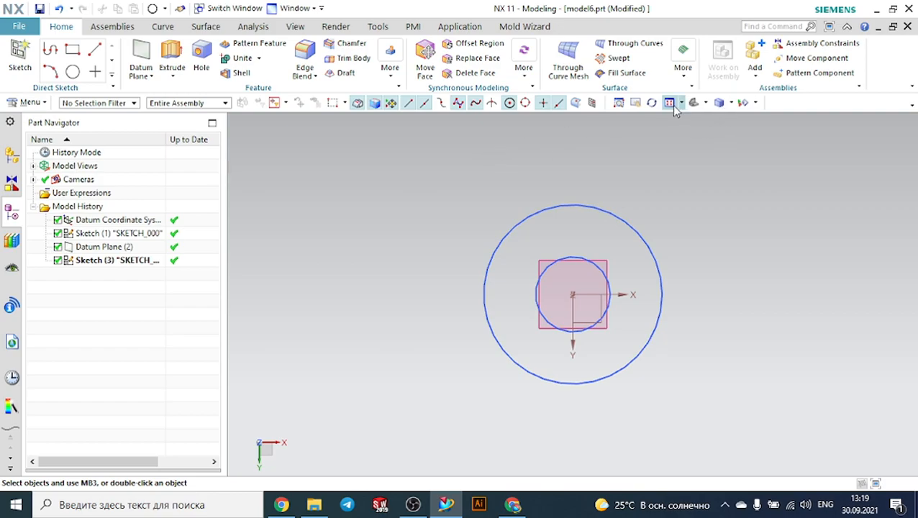
# Hide the offset datum plane inside the upper circle, leaving both sketched circles displayed.
pyautogui.click(694, 103)
pyautogui.scroll(-2, 708, 174)
pyautogui.moveTo(790, 209)
pyautogui.mouseDown(button='middle')
pyautogui.moveTo(817, 199)
pyautogui.moveTo(821, 211)
pyautogui.mouseUp(button='middle')
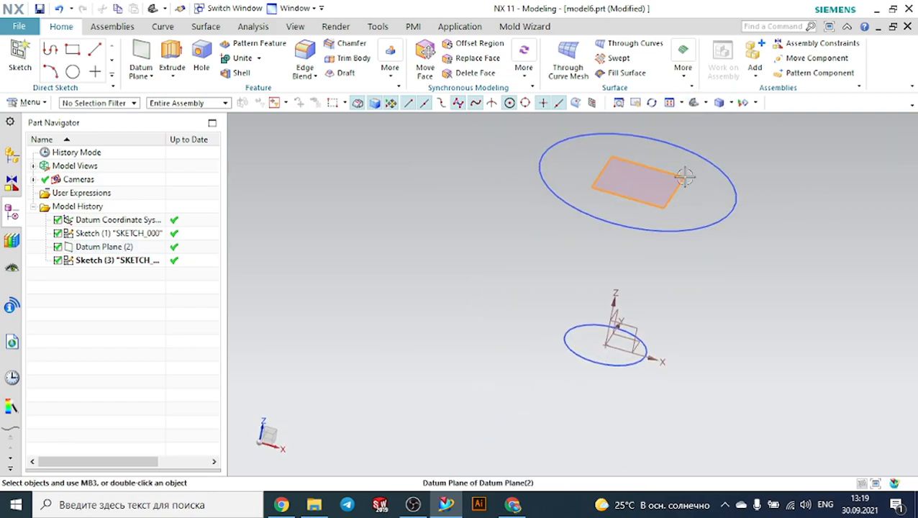
pyautogui.click(684, 177)
pyautogui.click(773, 157)
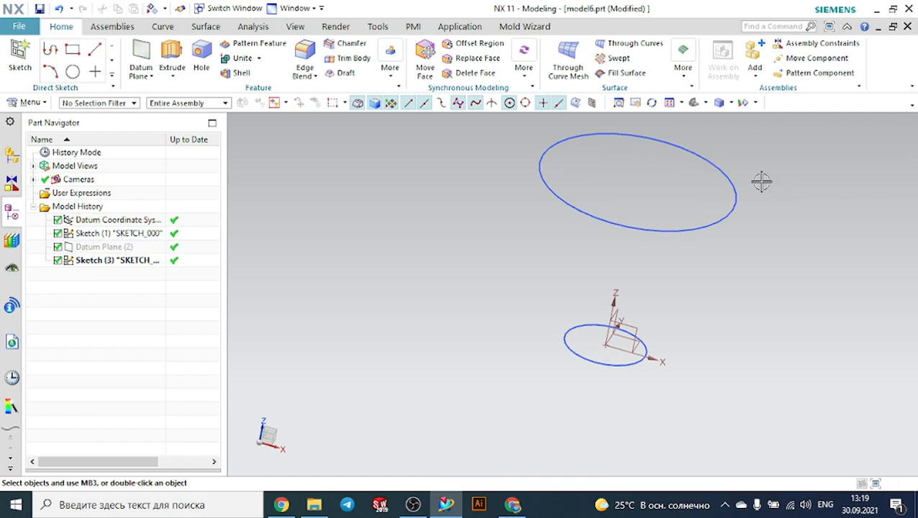
# Create a Ruled body with the small lower circle as Section String 1, the large upper circle as Section String 2 and Parameter alignment.
pyautogui.click(683, 72)
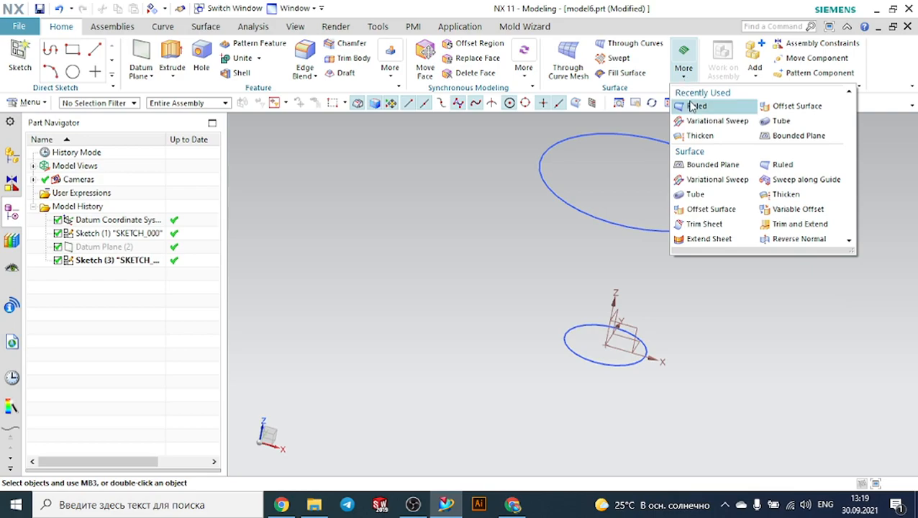
pyautogui.click(687, 107)
pyautogui.scroll(2, 642, 334)
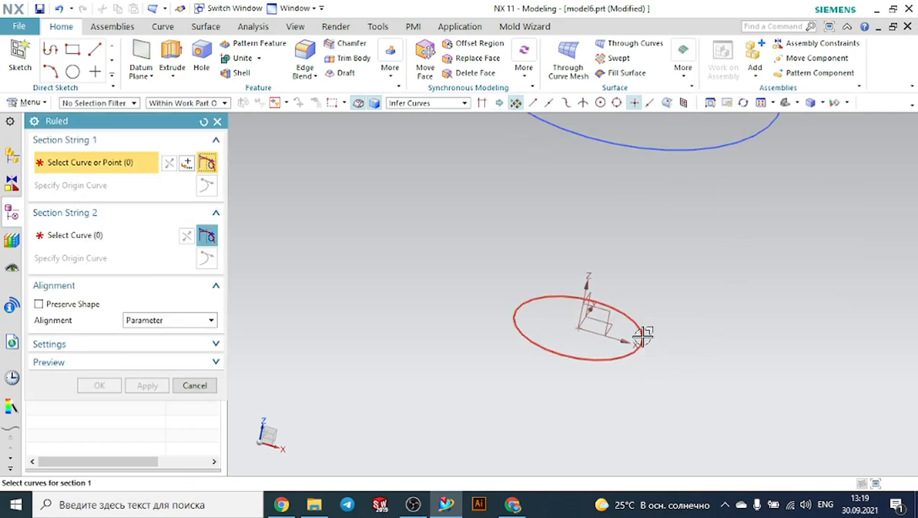
pyautogui.click(642, 334)
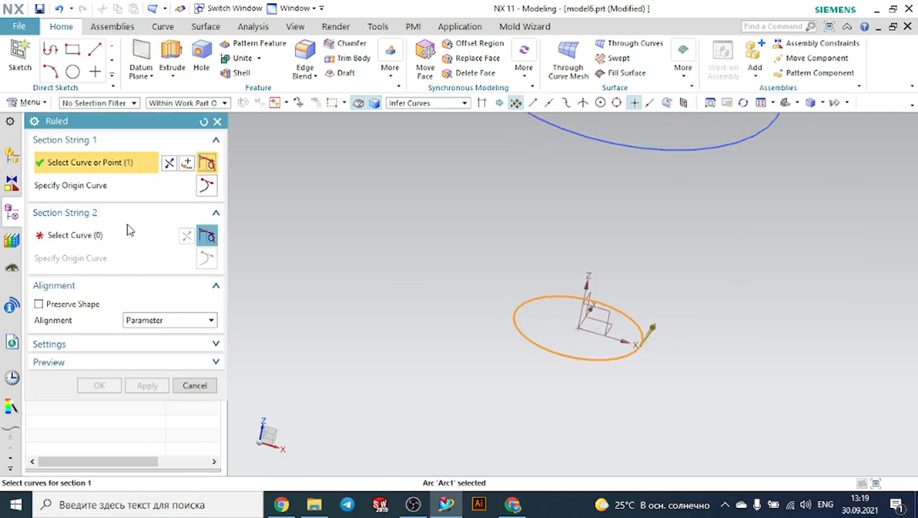
pyautogui.click(71, 235)
pyautogui.scroll(-2, 588, 246)
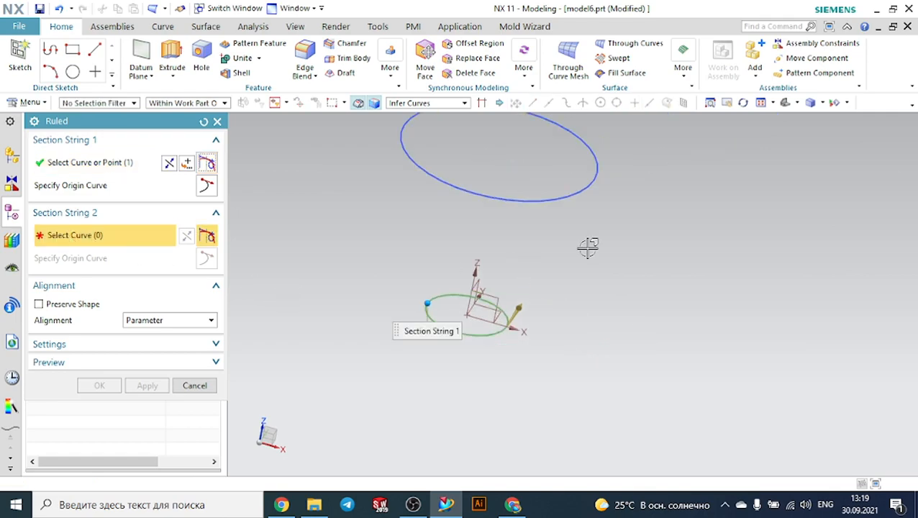
pyautogui.click(581, 189)
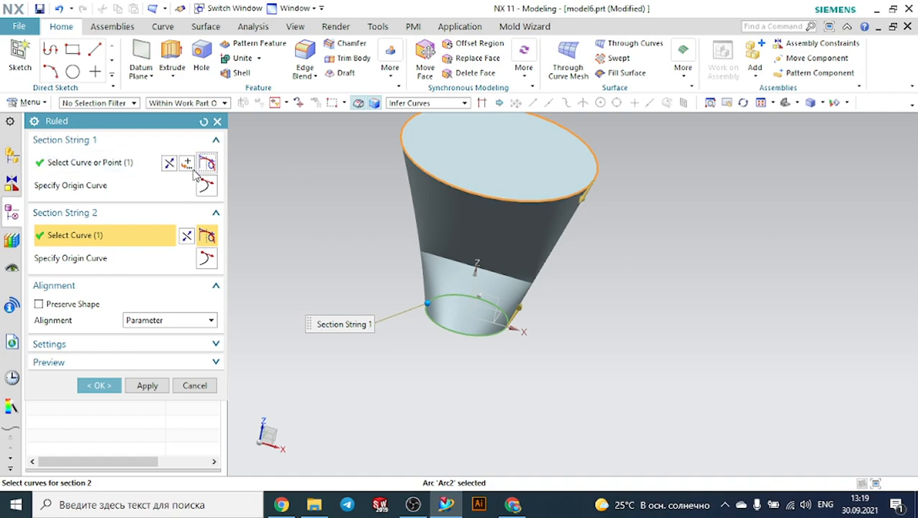
pyautogui.moveTo(682, 282); pyautogui.dragTo(623, 220, button='middle')
pyautogui.click(113, 383)
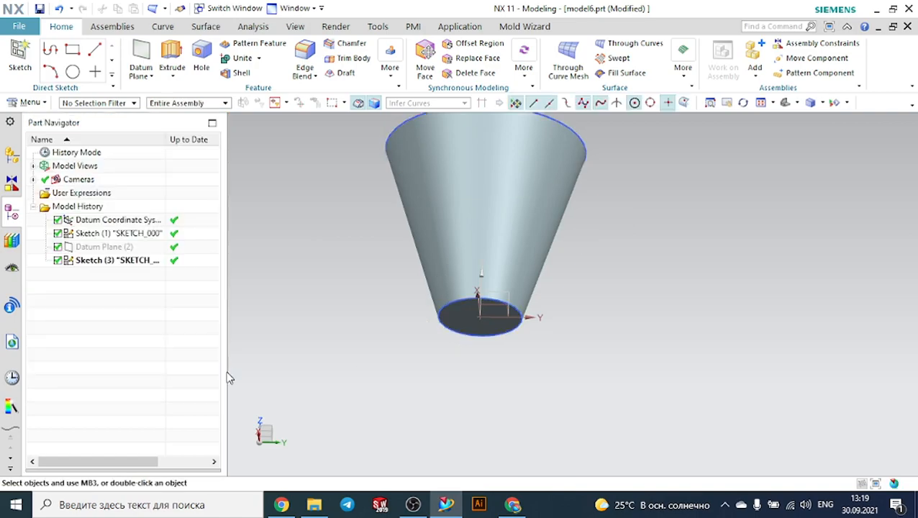
# Shell the ruled cup with a 3 mm wall thickness, removing the large upper face.
pyautogui.moveTo(600, 270); pyautogui.dragTo(602, 313, button='middle')
pyautogui.click(241, 74)
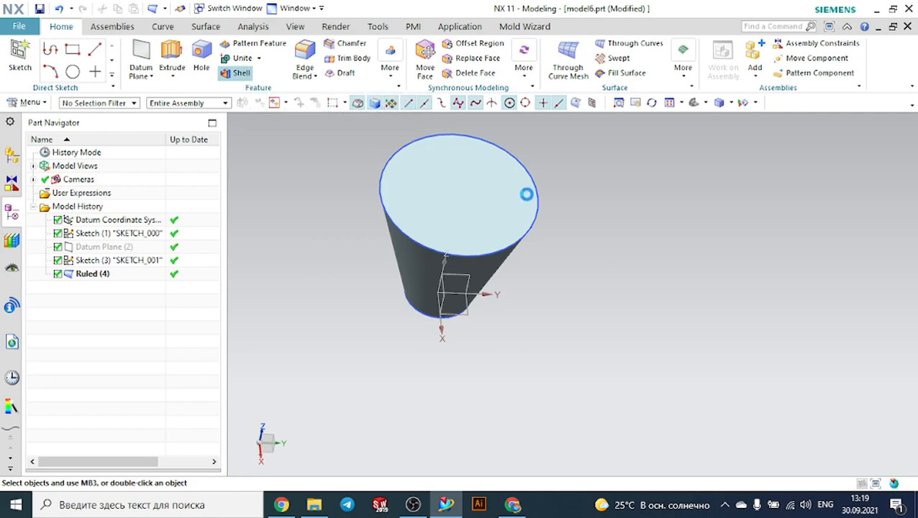
pyautogui.click(458, 170)
pyautogui.click(458, 176)
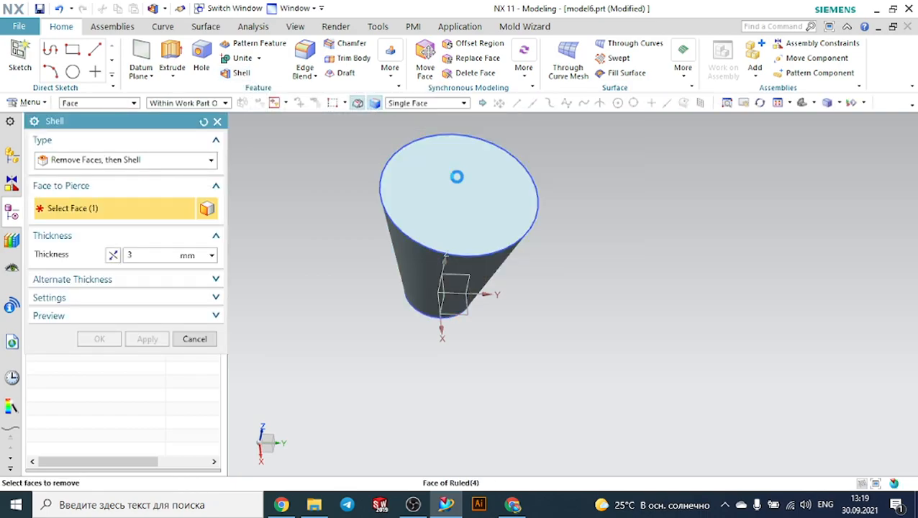
pyautogui.moveTo(586, 203); pyautogui.dragTo(611, 207, button='middle')
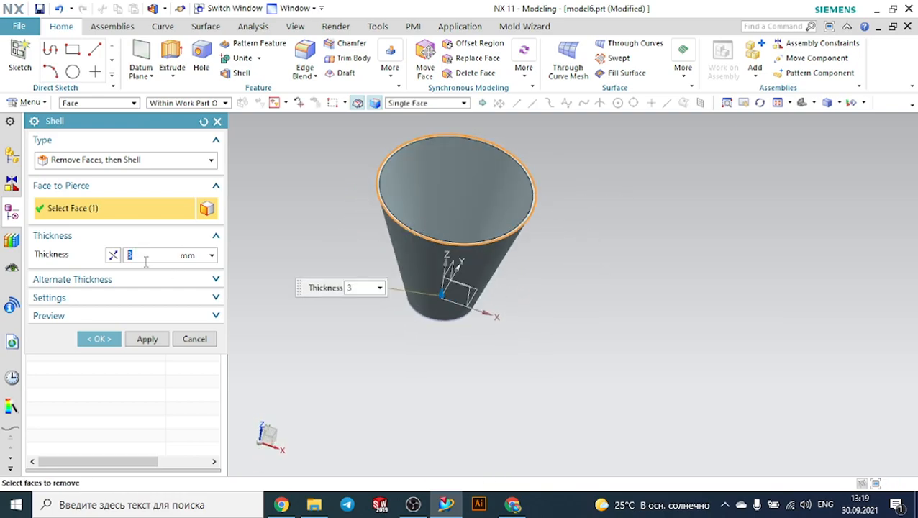
pyautogui.click(100, 338)
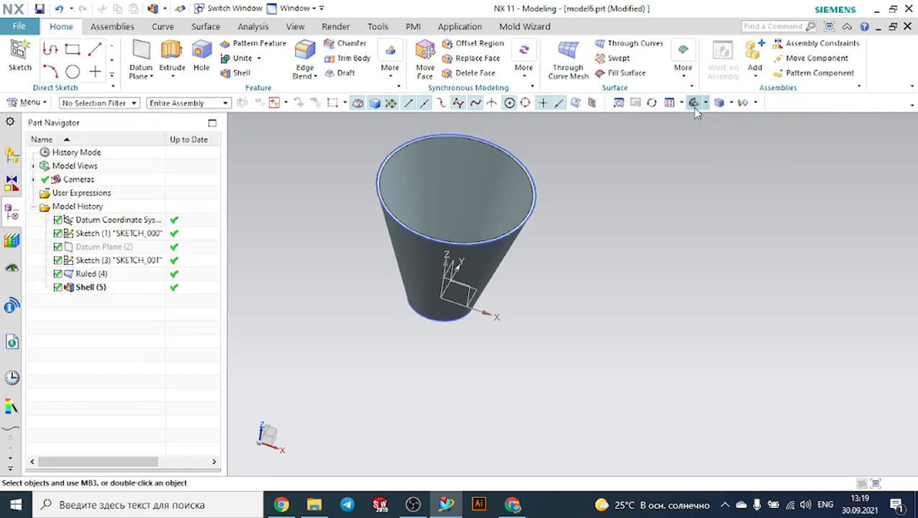
pyautogui.click(694, 104)
pyautogui.moveTo(739, 174); pyautogui.dragTo(790, 188, button='middle')
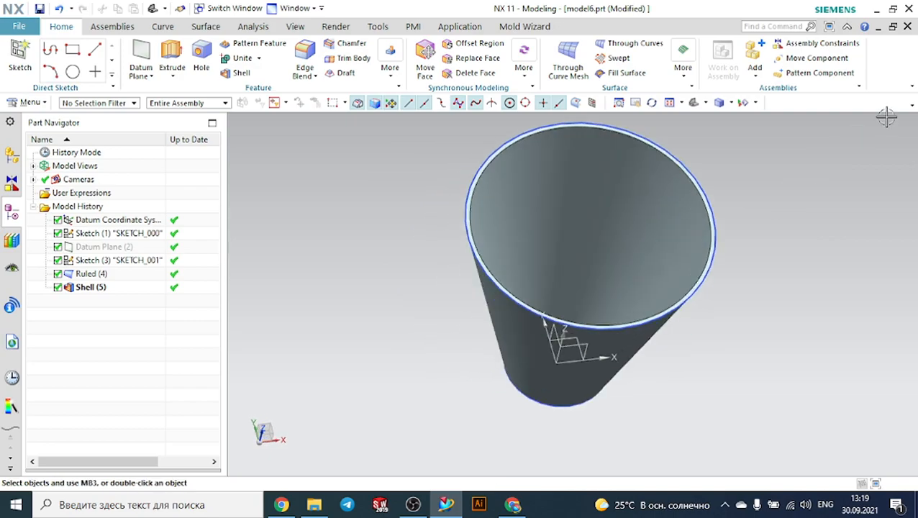
# Close model6.prt without saving and open the example part model4.prt from File Explorer.
pyautogui.click(908, 26)
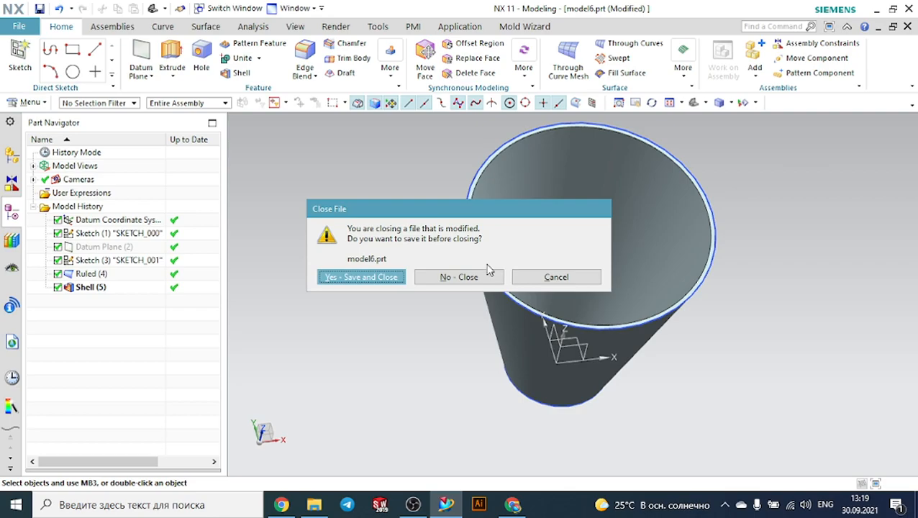
pyautogui.click(478, 279)
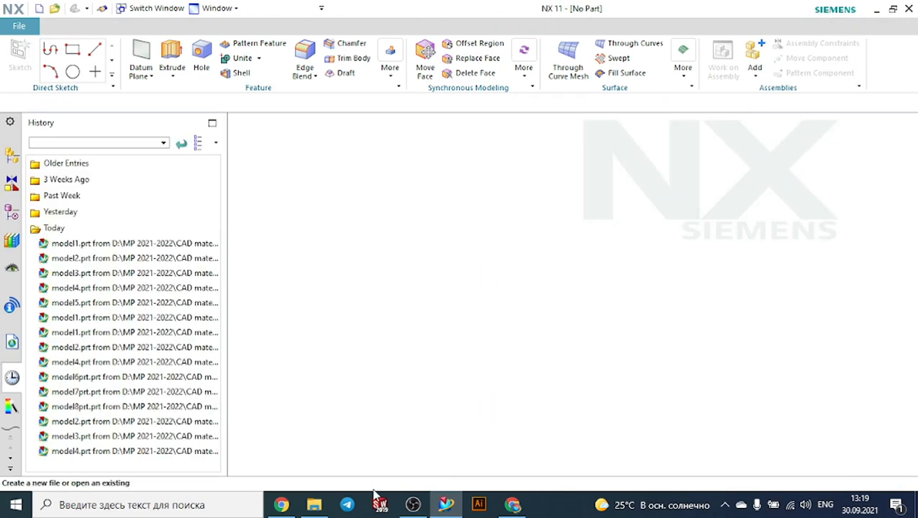
pyautogui.click(314, 503)
pyautogui.doubleClick(160, 193)
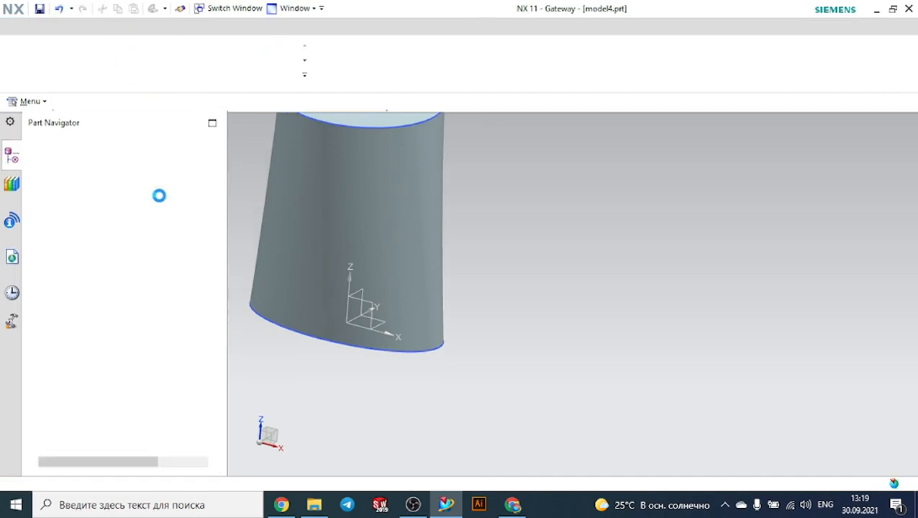
# Display model4 in Static Wireframe and examine the two section curves at the ends of the ruled body.
pyautogui.moveTo(462, 274); pyautogui.dragTo(560, 240, button='middle')
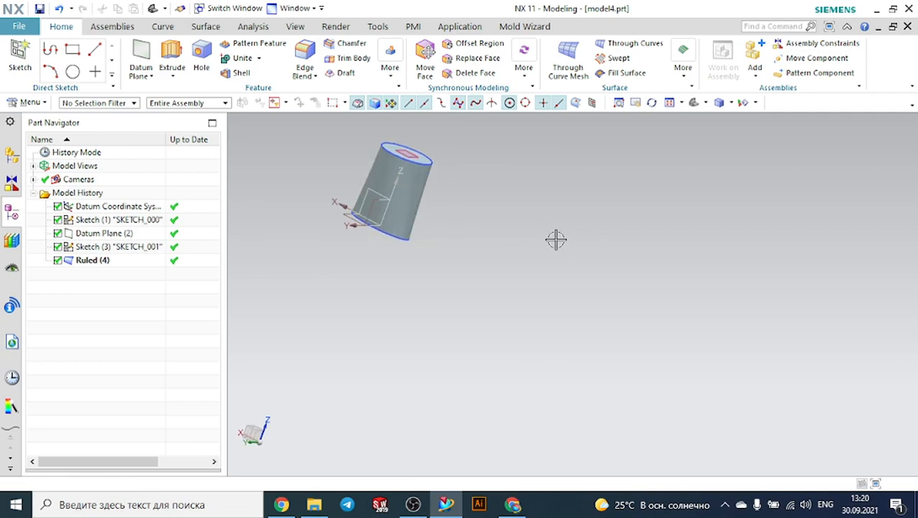
pyautogui.scroll(5, 351, 158)
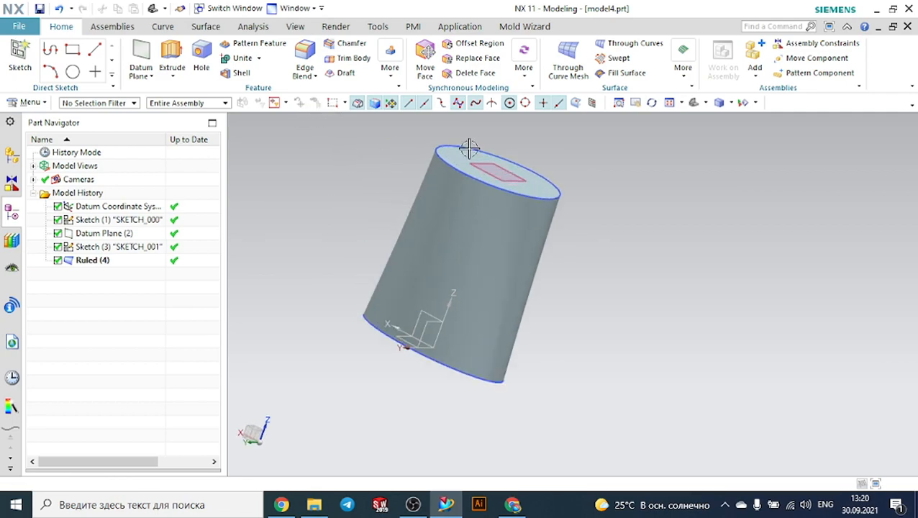
pyautogui.click(732, 104)
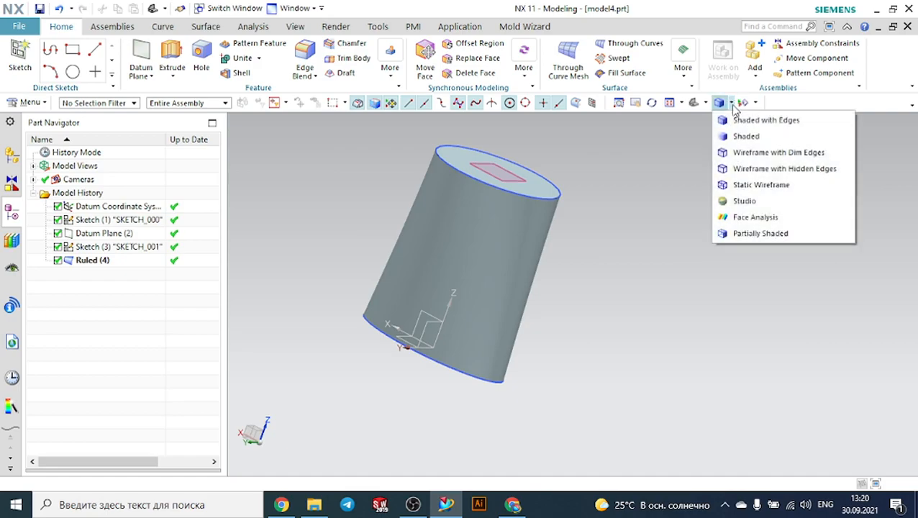
pyautogui.click(748, 185)
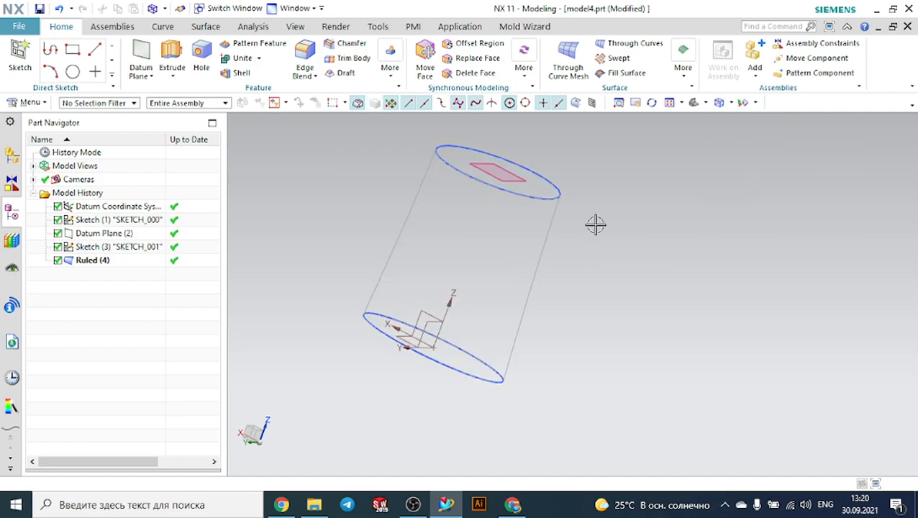
pyautogui.moveTo(595, 224); pyautogui.dragTo(575, 252, button='middle')
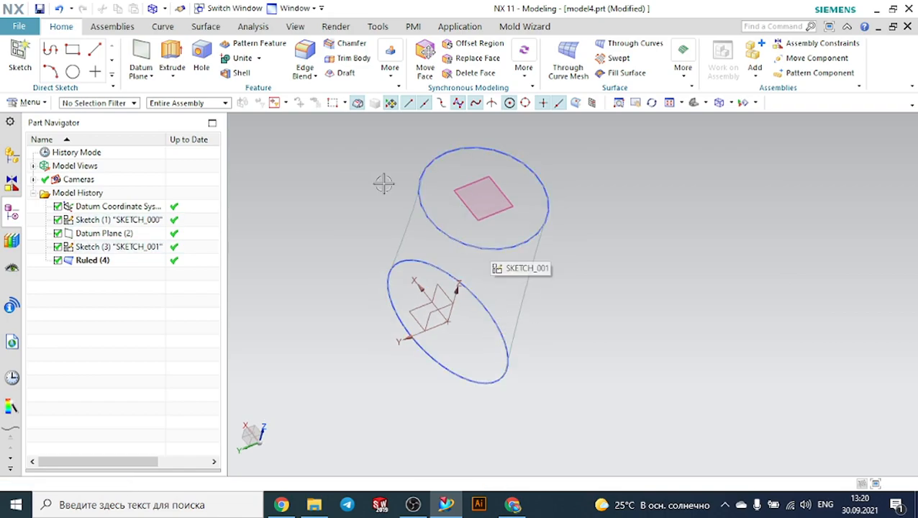
# Create a new part model6.prt from the Model template in millimetres in the Ruled Mesh folder.
pyautogui.click(18, 27)
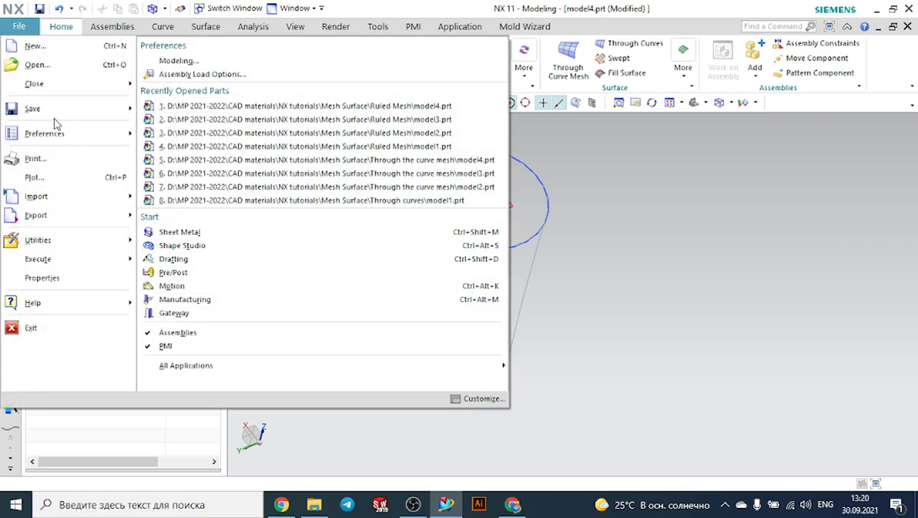
pyautogui.moveTo(40, 83)
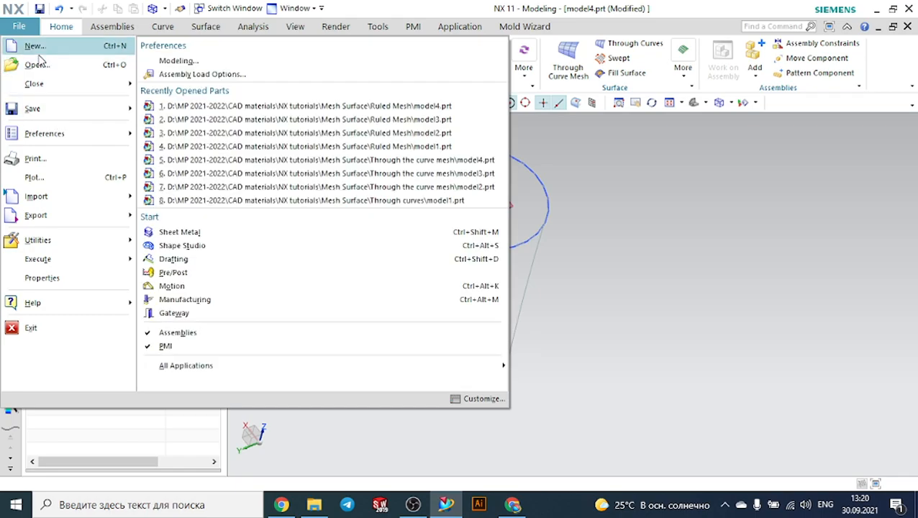
pyautogui.click(36, 51)
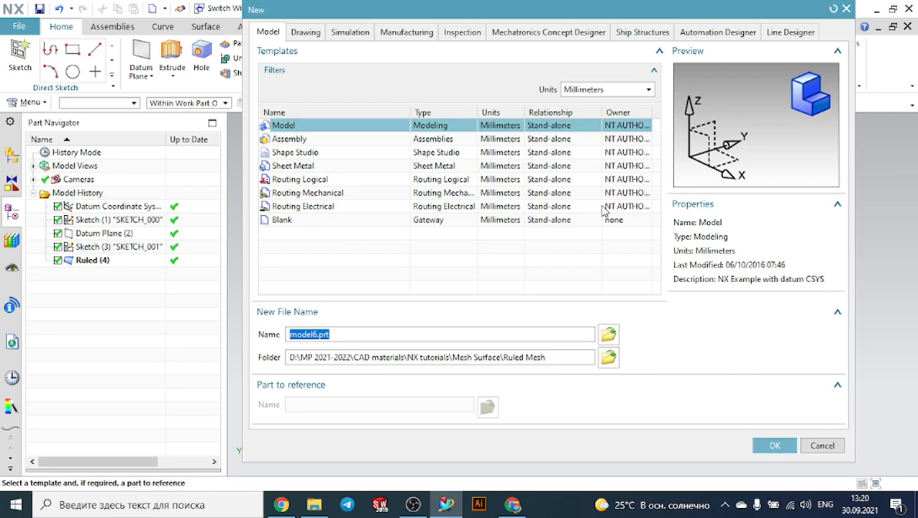
pyautogui.click(774, 445)
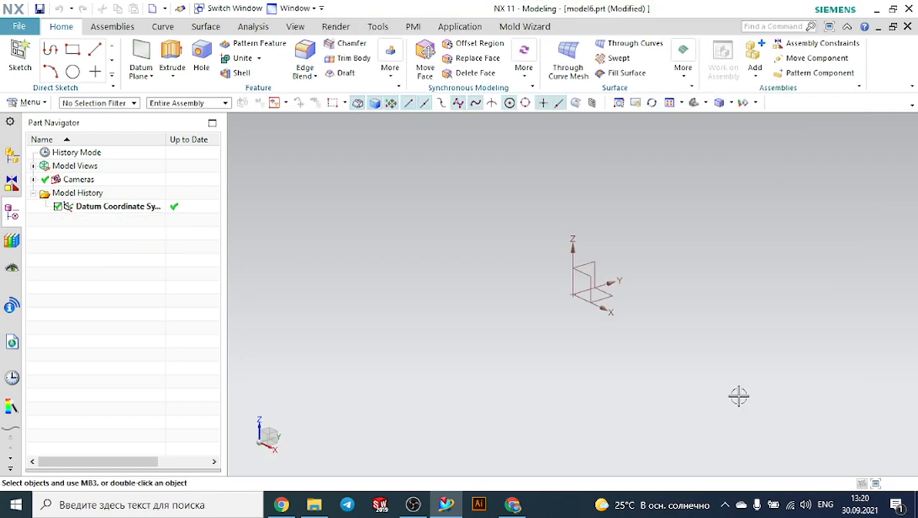
# Sketch an ellipse centred at the origin on the XY plane with major radius 65 mm and minor radius 34 mm, and finish the sketch.
pyautogui.click(20, 58)
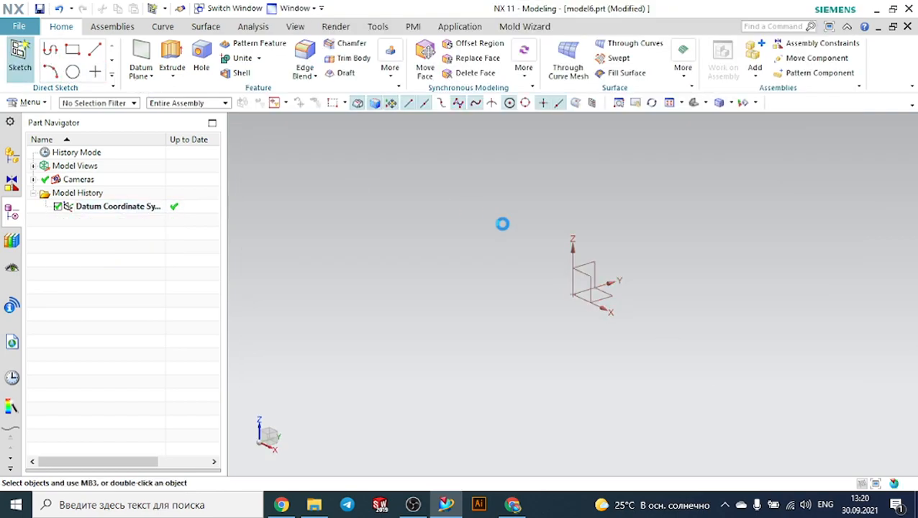
pyautogui.click(606, 288)
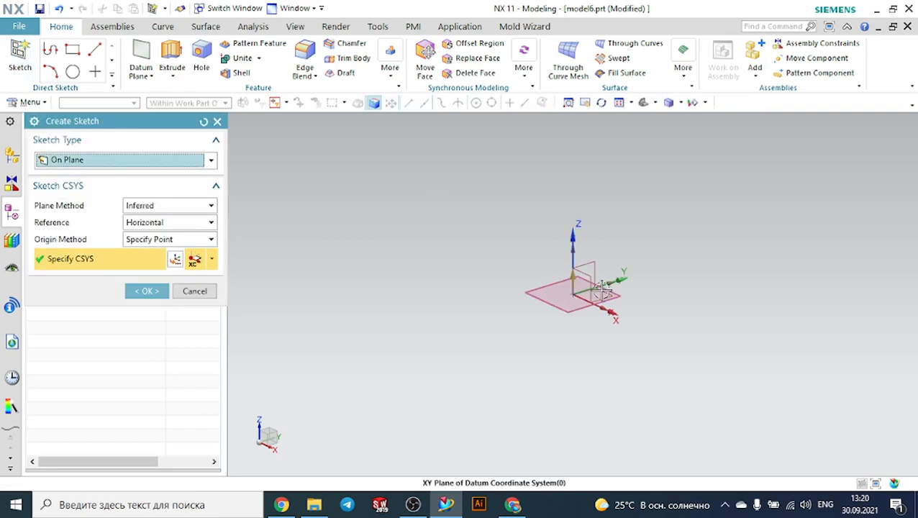
pyautogui.click(145, 291)
pyautogui.click(215, 72)
pyautogui.click(124, 160)
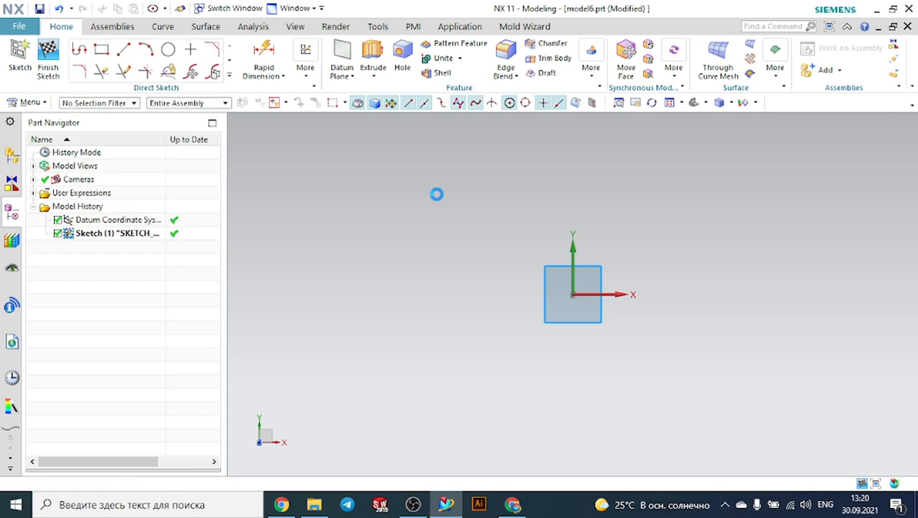
pyautogui.click(575, 293)
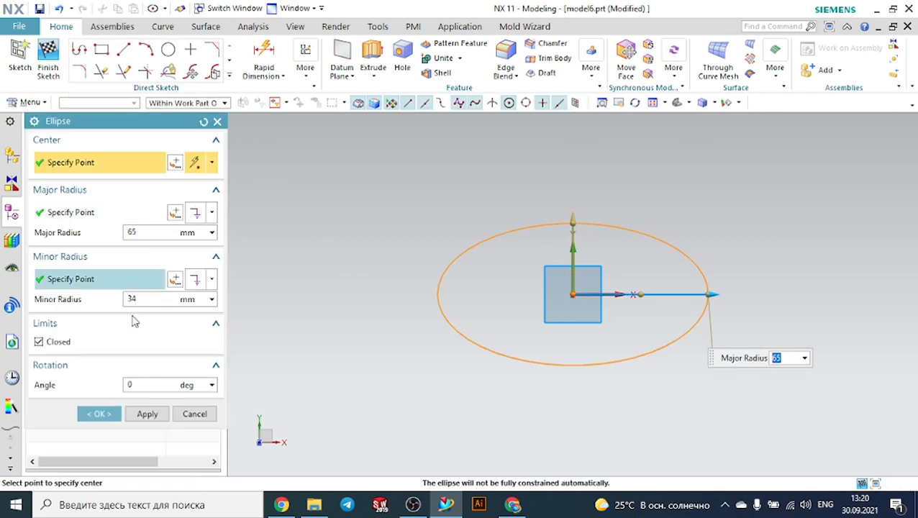
pyautogui.click(100, 414)
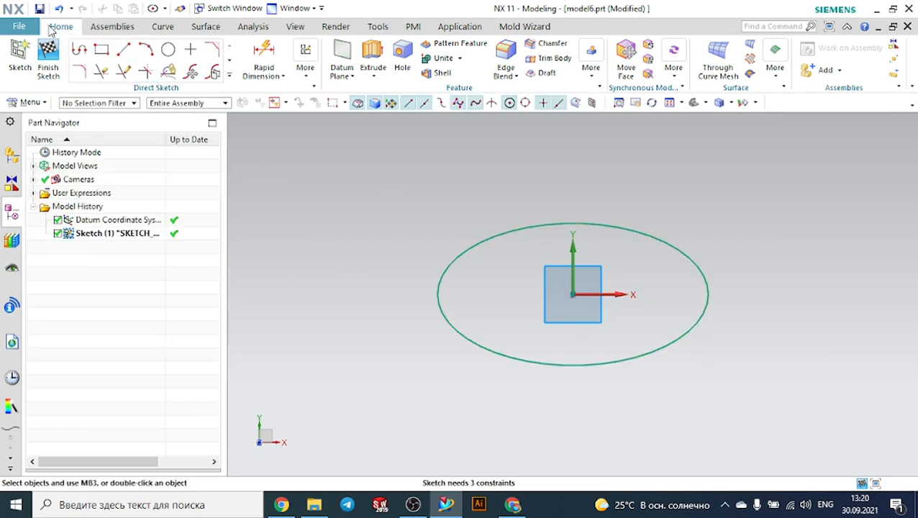
pyautogui.hotkey('ctrl', 'q')
# Create a datum plane at a distance of -155 mm from the XY plane, reversing the direction so it lies above the ellipse.
pyautogui.moveTo(342, 227); pyautogui.dragTo(349, 184, button='middle')
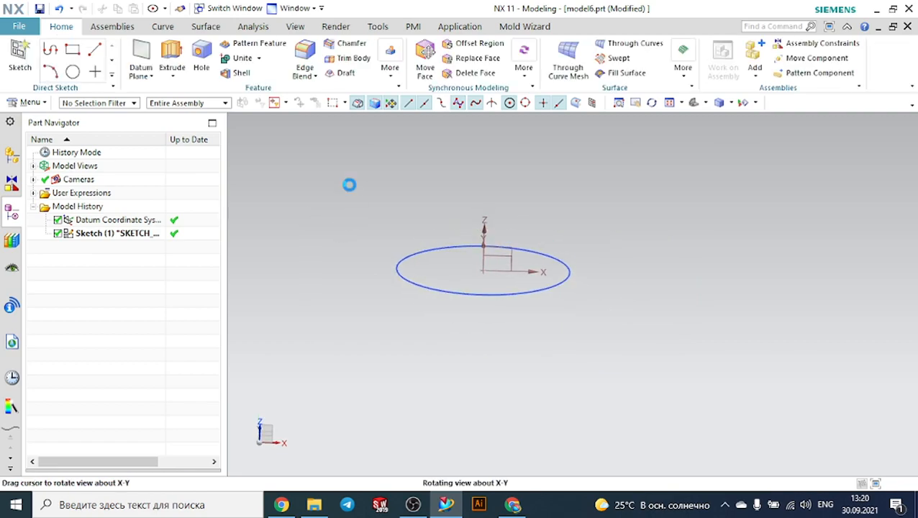
pyautogui.click(20, 58)
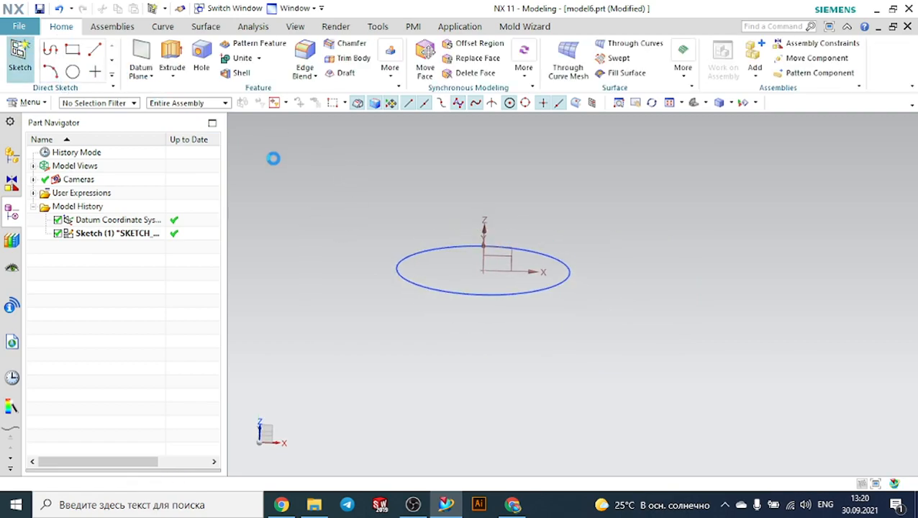
pyautogui.press('Escape')
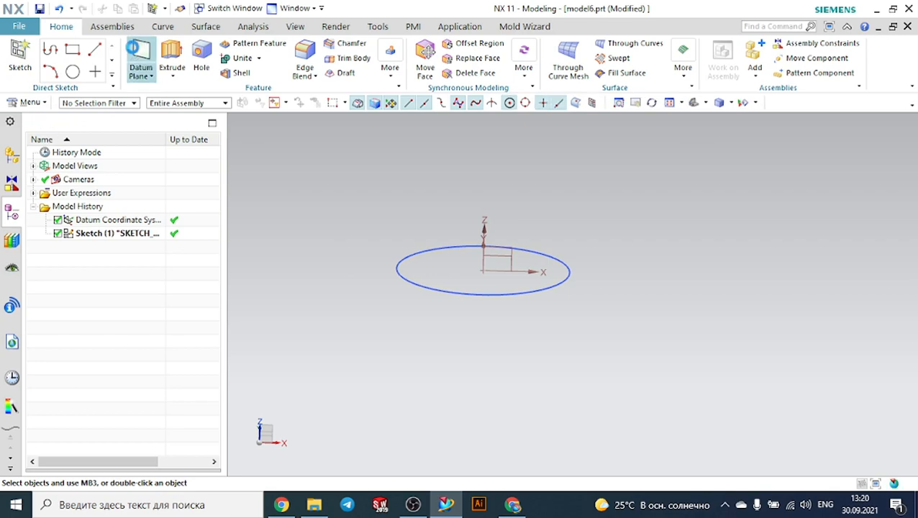
pyautogui.click(487, 258)
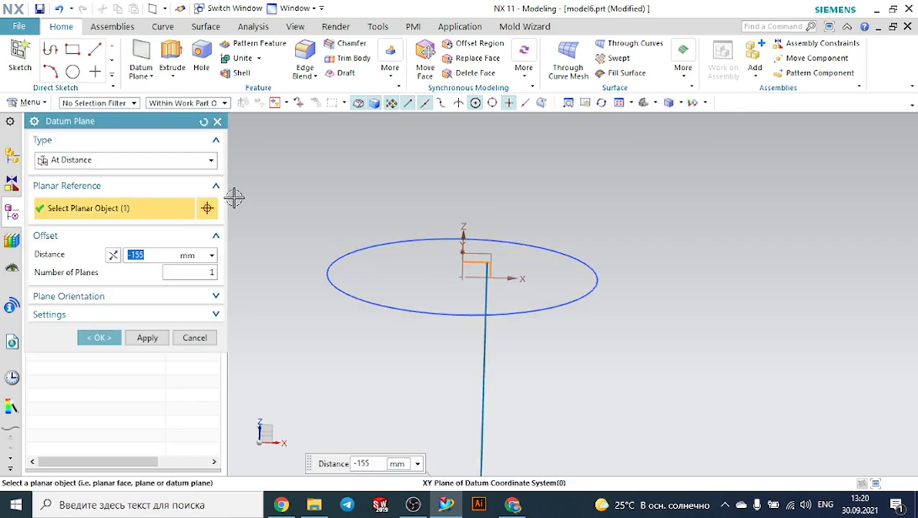
pyautogui.click(113, 254)
pyautogui.scroll(-3, 532, 294)
pyautogui.scroll(-2, 532, 295)
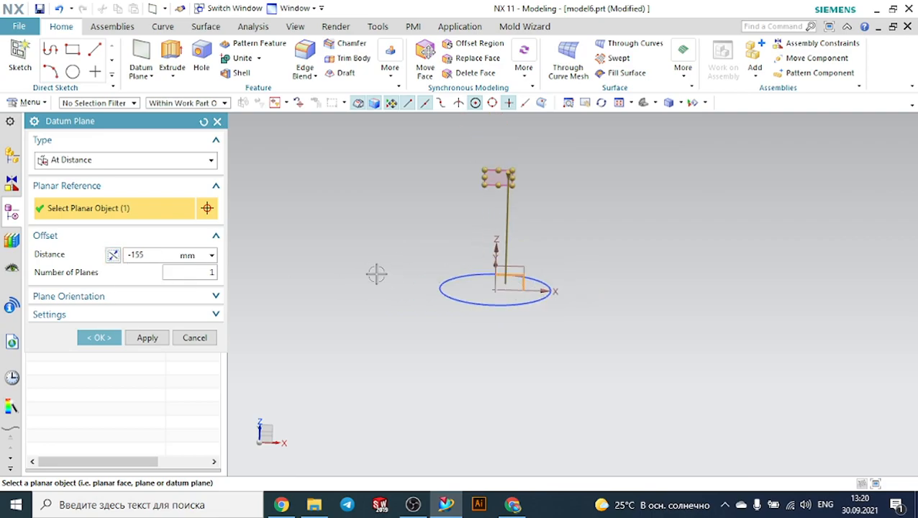
pyautogui.click(117, 338)
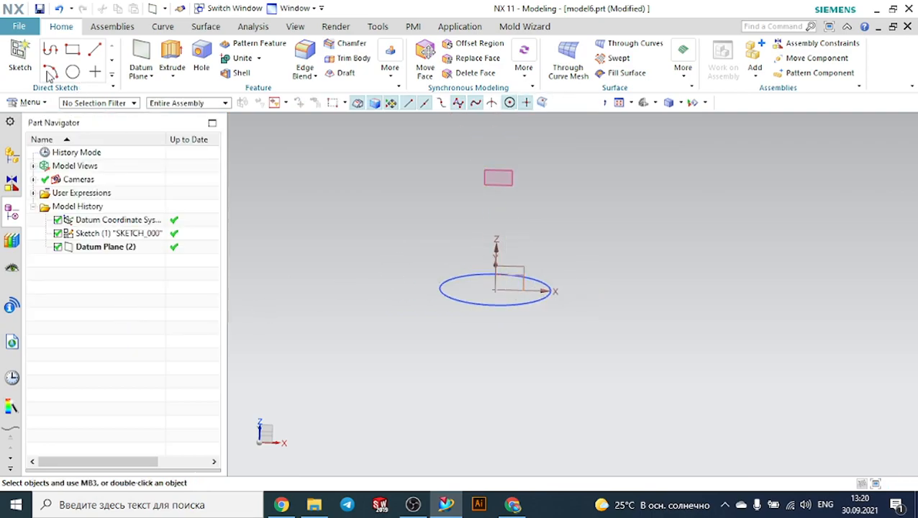
# Sketch a circle about 122 mm in diameter centred at the origin on the offset datum plane, and finish the sketch.
pyautogui.click(20, 57)
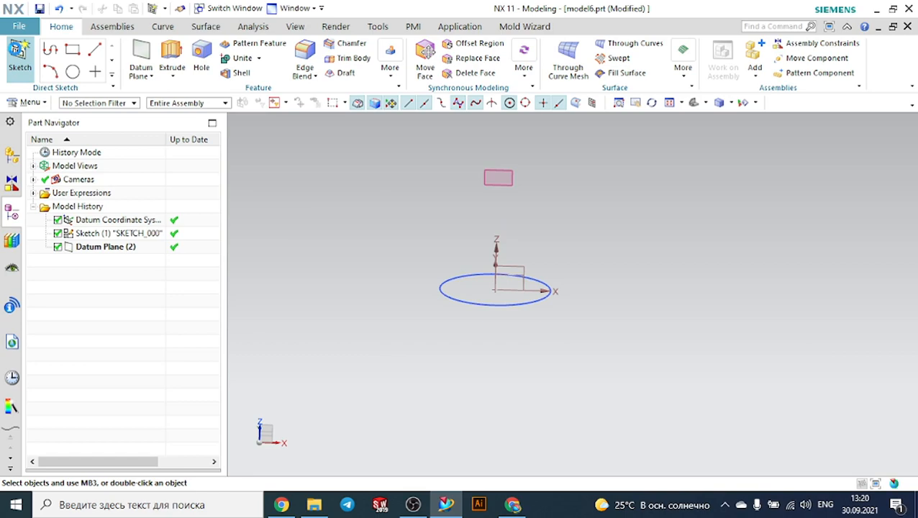
pyautogui.click(483, 190)
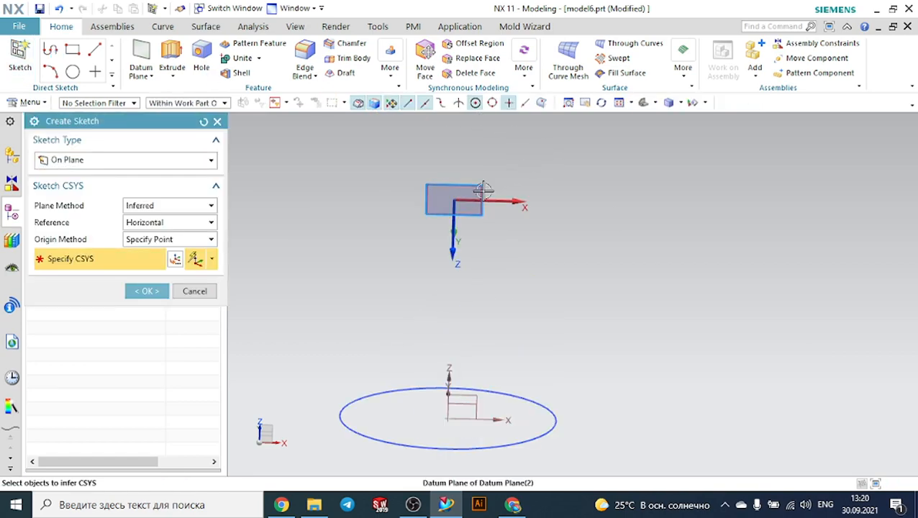
pyautogui.click(152, 292)
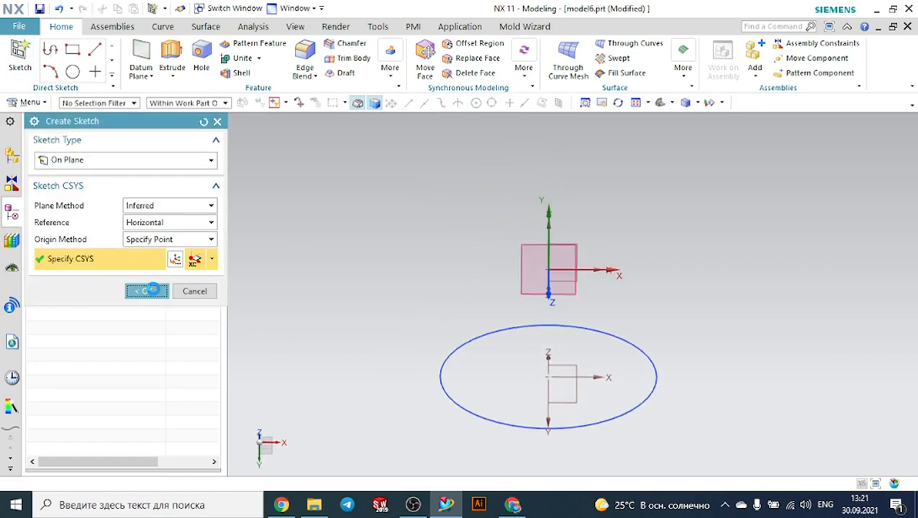
pyautogui.click(163, 55)
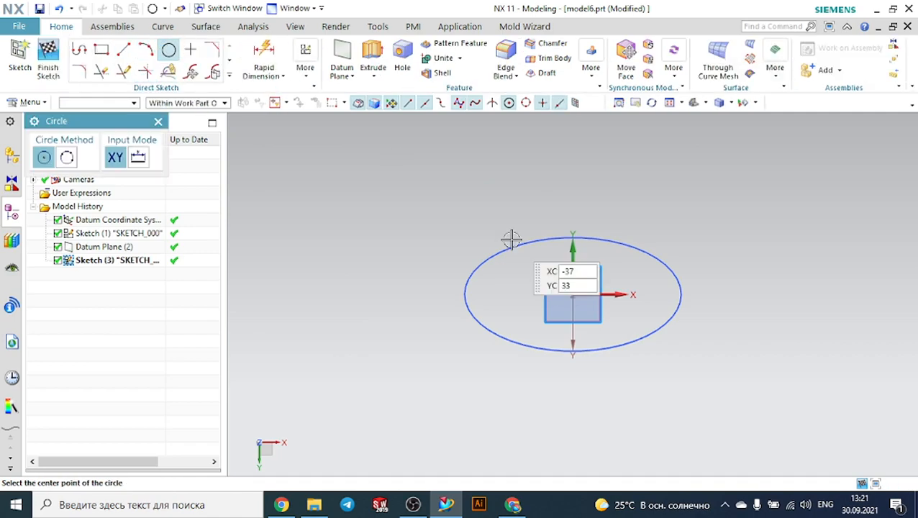
pyautogui.click(579, 296)
pyautogui.click(635, 213)
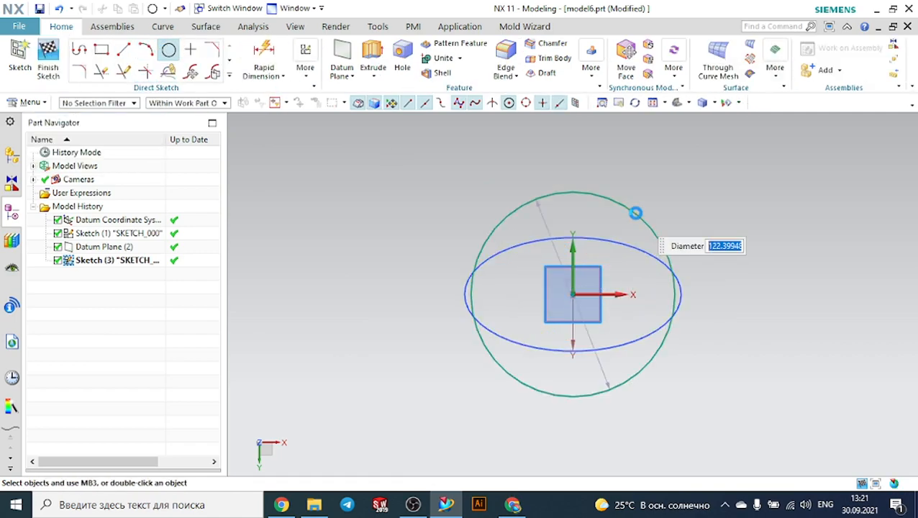
pyautogui.click(158, 121)
pyautogui.click(47, 58)
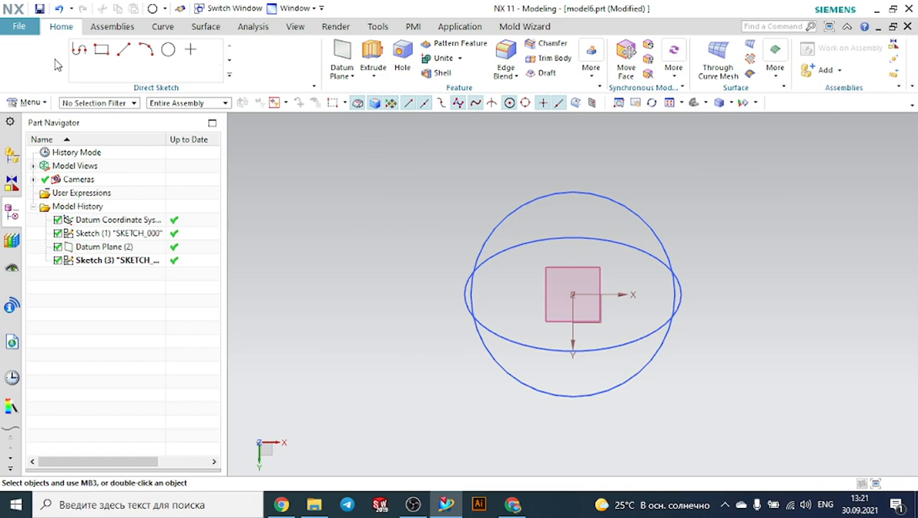
pyautogui.moveTo(408, 238); pyautogui.dragTo(413, 195, button='middle')
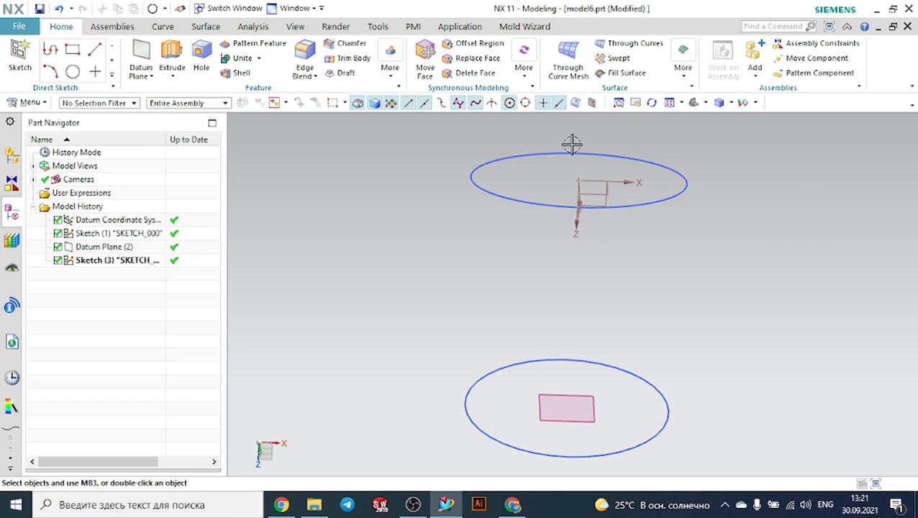
# Create a Ruled body with the circle as section string 1 and the ellipse as section string 2, using Parameter alignment.
pyautogui.click(680, 78)
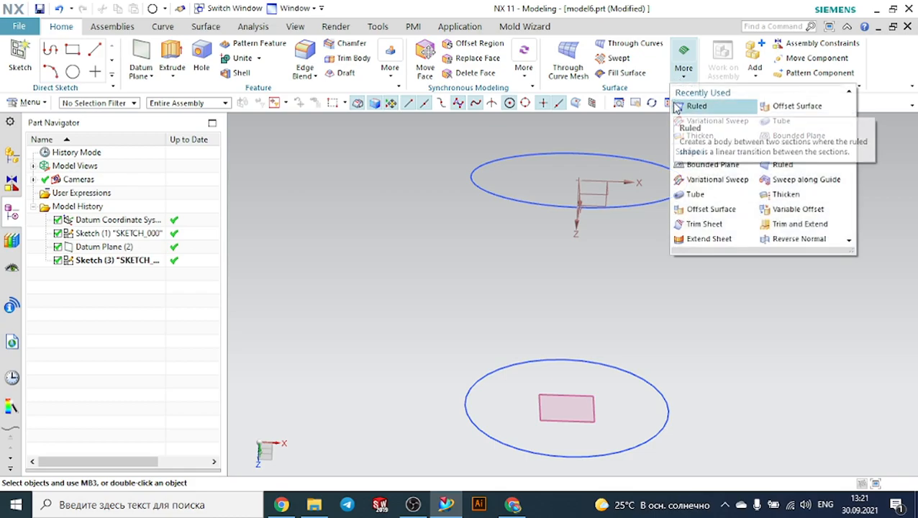
pyautogui.click(690, 106)
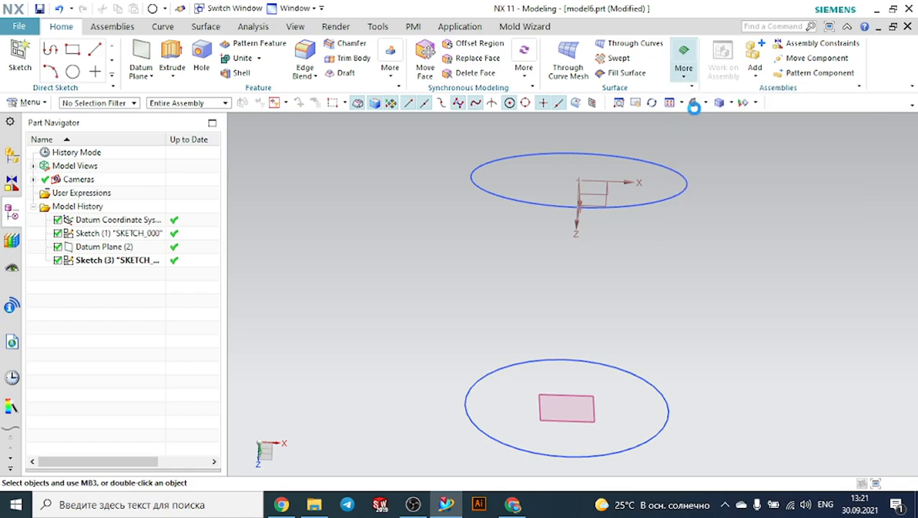
pyautogui.click(669, 430)
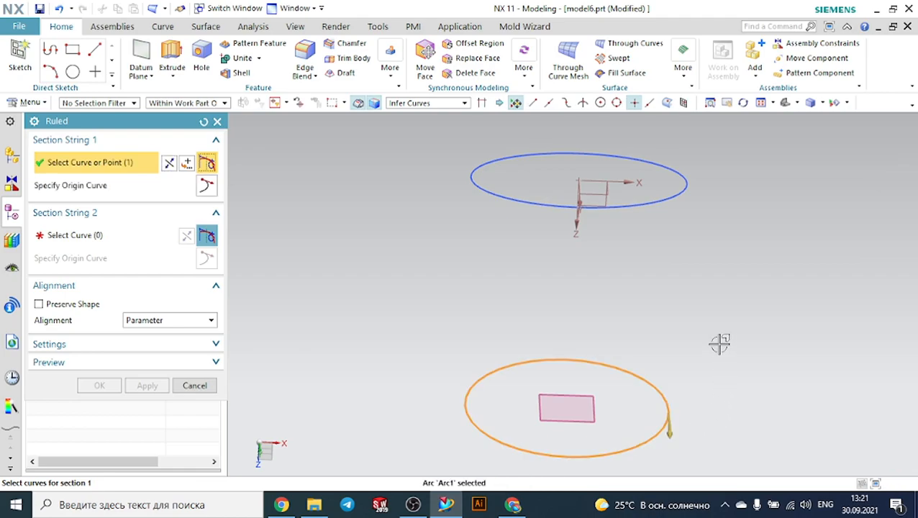
pyautogui.click(122, 231)
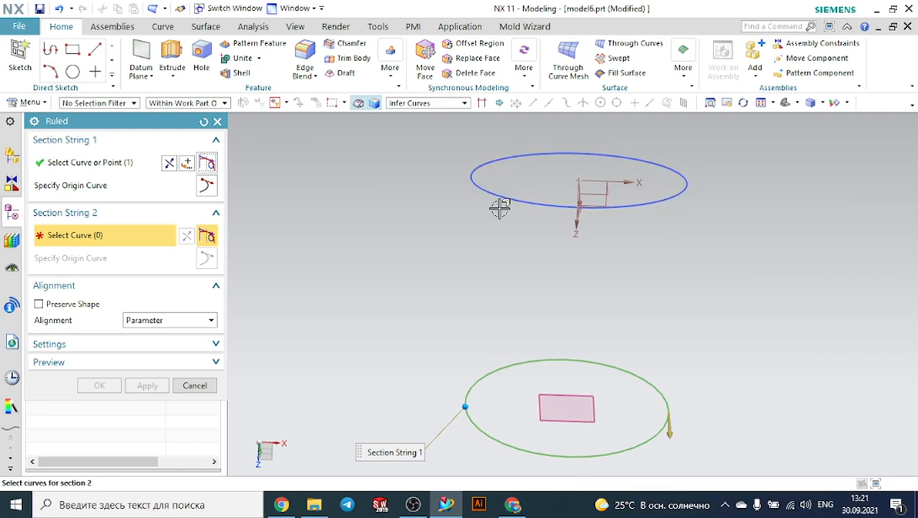
pyautogui.click(686, 183)
pyautogui.moveTo(785, 196); pyautogui.dragTo(324, 304, button='middle')
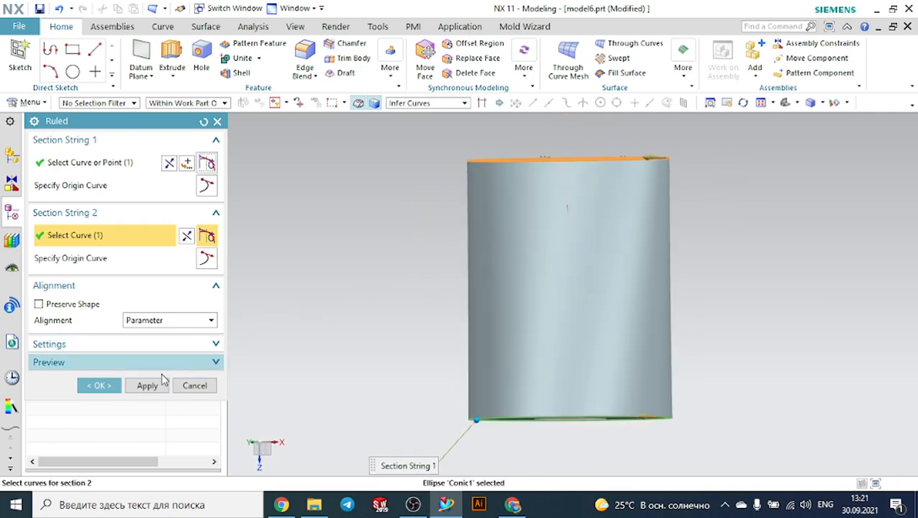
pyautogui.click(100, 385)
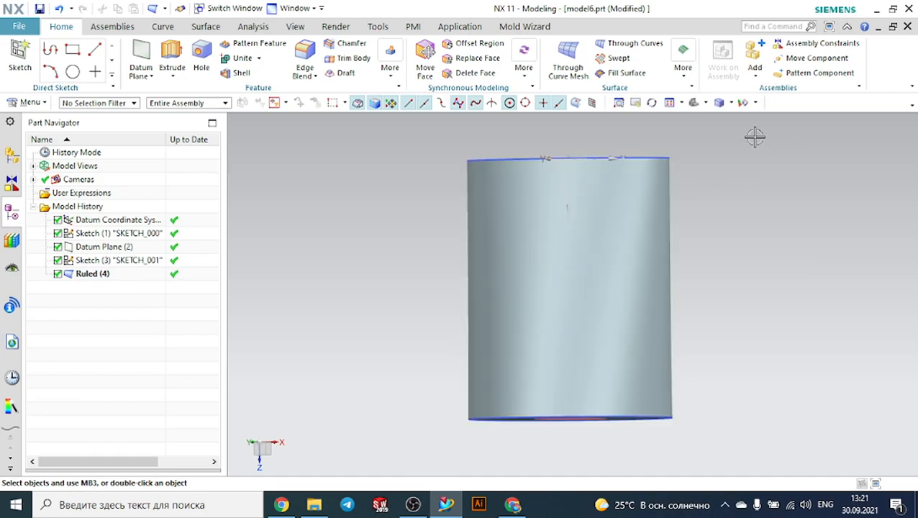
pyautogui.click(693, 102)
pyautogui.moveTo(740, 228); pyautogui.dragTo(800, 228, button='middle')
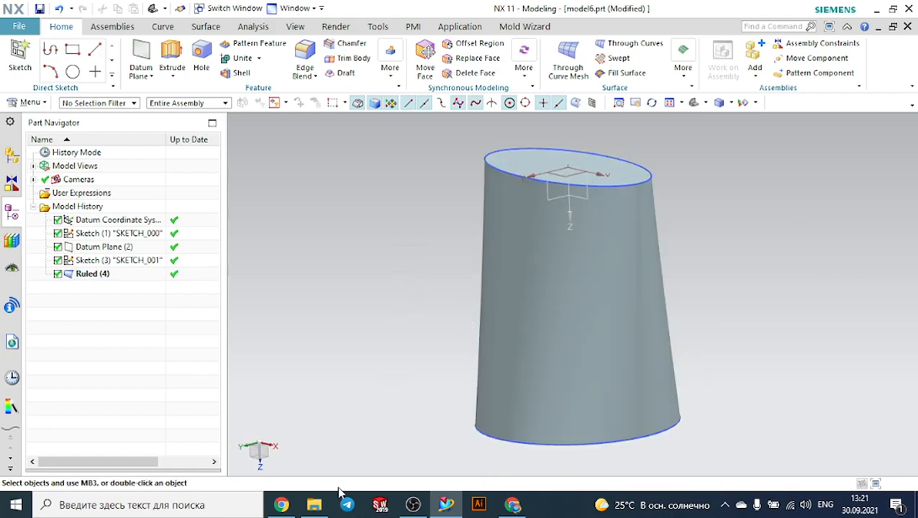
# Switch to File Explorer and go from the Ruled Mesh folder to the Through curves folder in Mesh Surface.
pyautogui.click(313, 504)
pyautogui.click(343, 182)
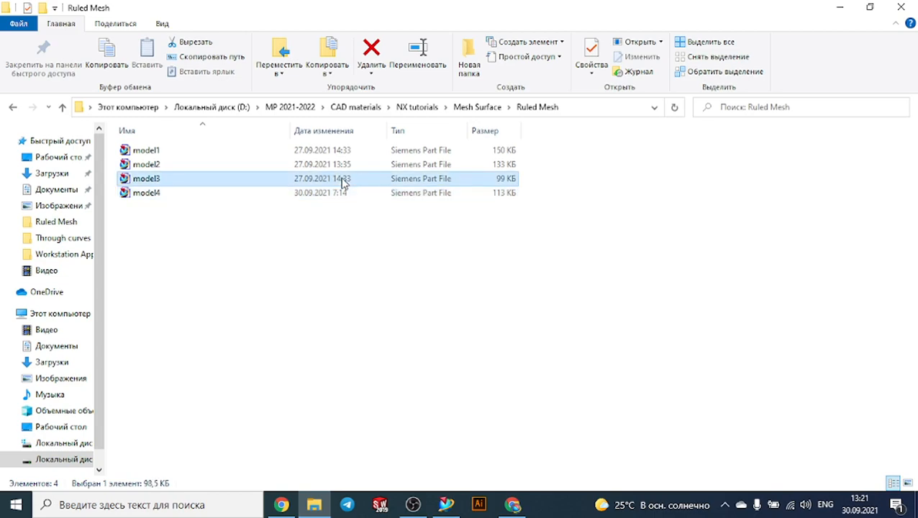
pyautogui.hotkey('alt', 'Up')
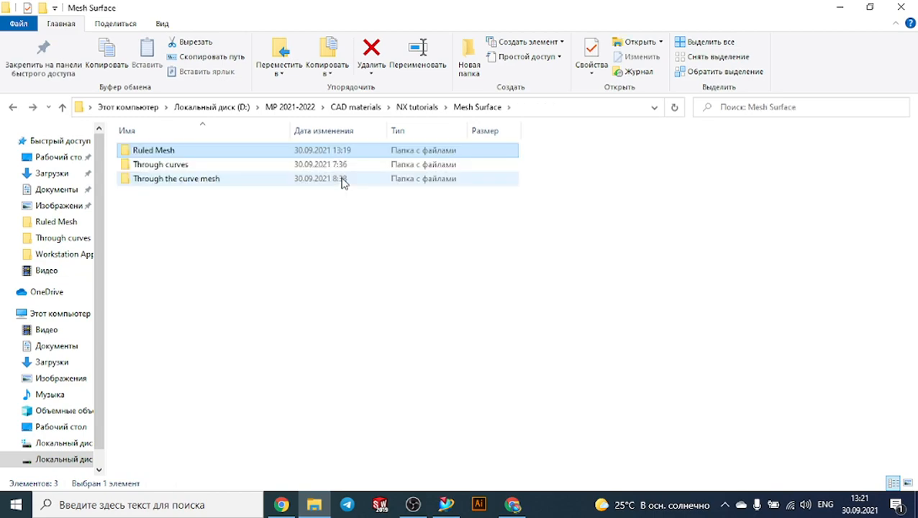
pyautogui.doubleClick(166, 166)
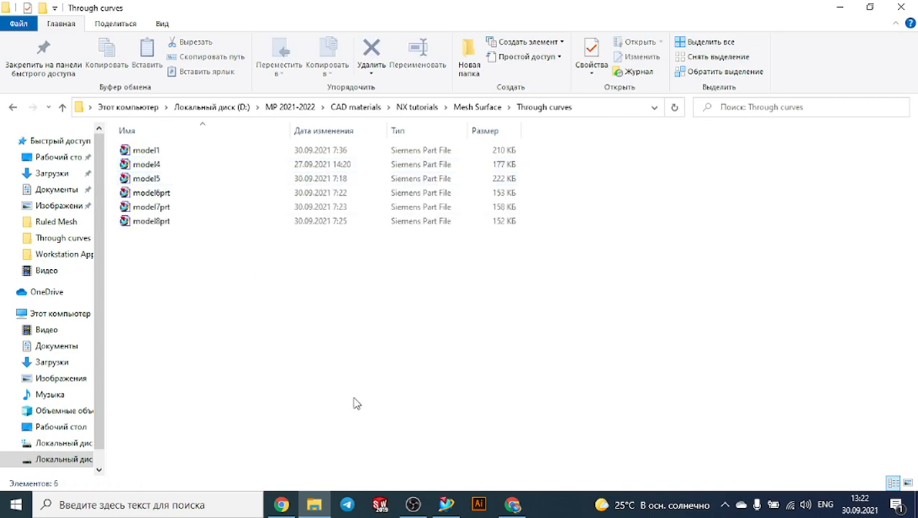
# Switch back to NX and look up the Through Curves command among the mesh surface commands.
pyautogui.click(446, 504)
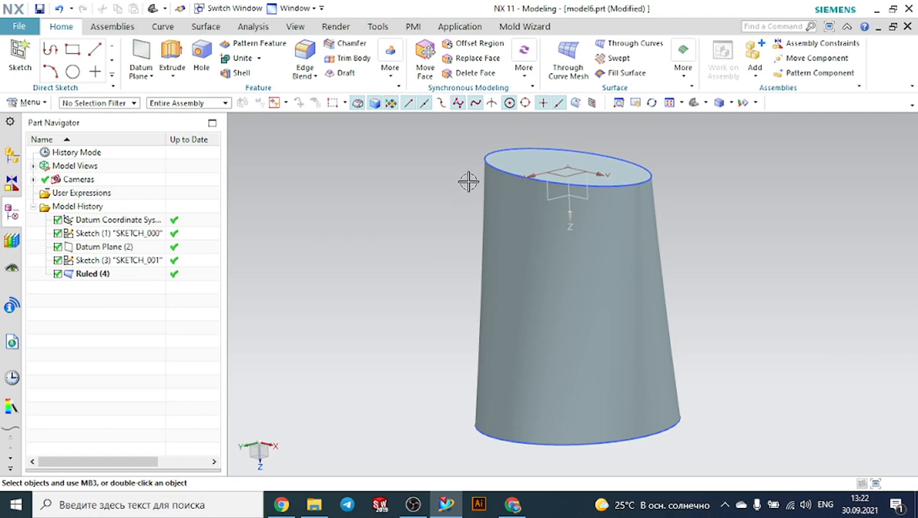
pyautogui.click(29, 102)
pyautogui.moveTo(67, 208)
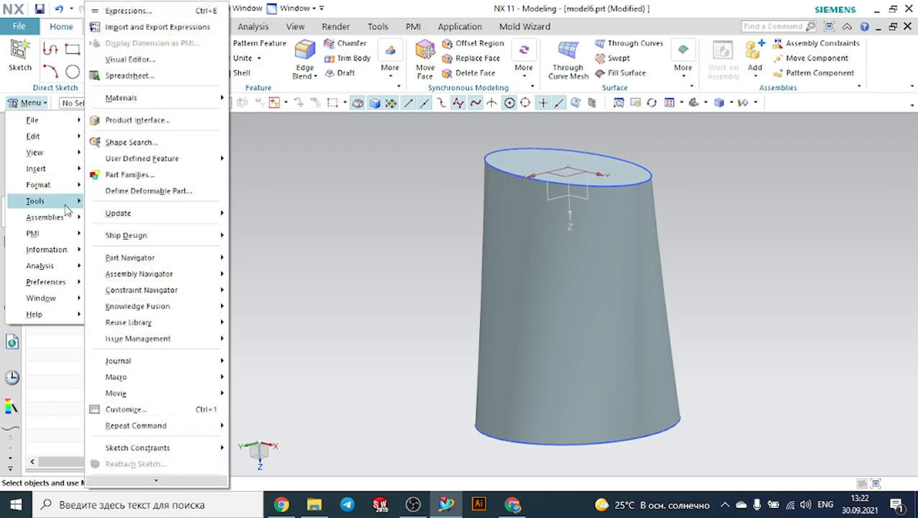
pyautogui.moveTo(54, 175)
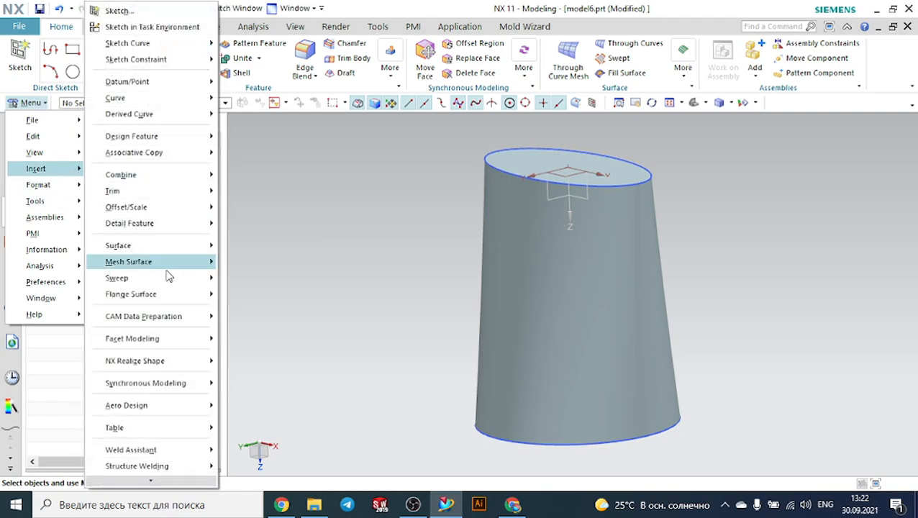
pyautogui.moveTo(160, 272)
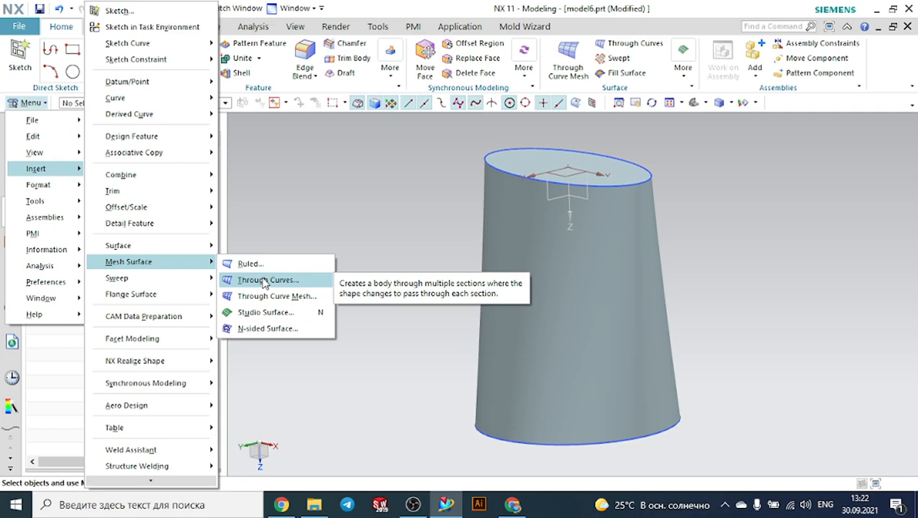
pyautogui.click(313, 208)
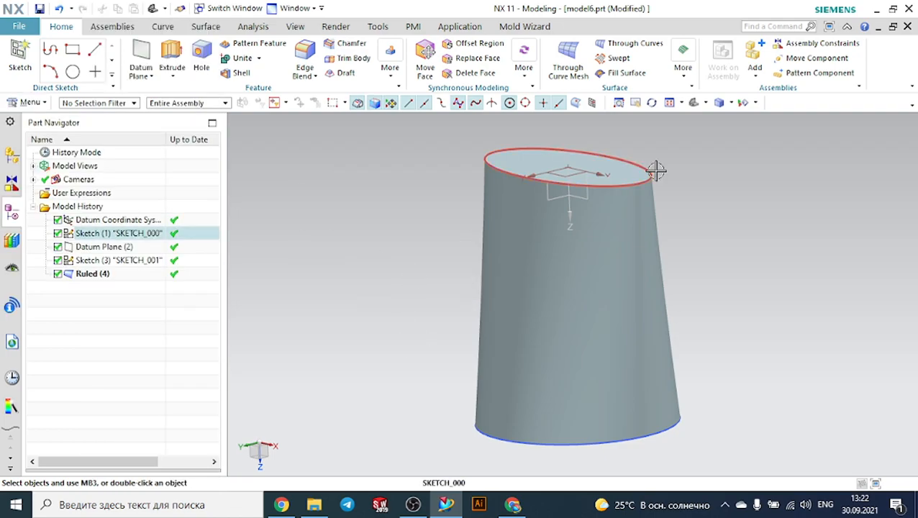
# Close model6.prt without saving and try to load model1 from the Through curves folder.
pyautogui.click(908, 27)
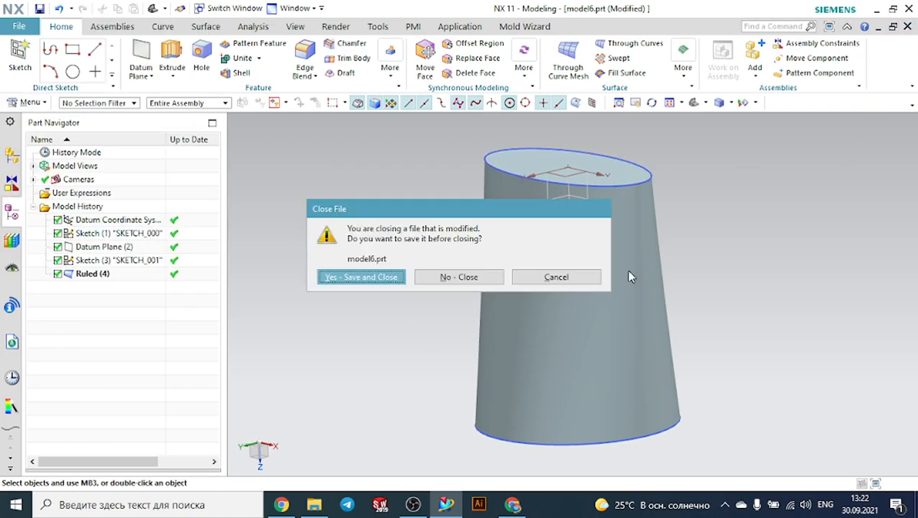
pyautogui.click(459, 277)
pyautogui.click(314, 504)
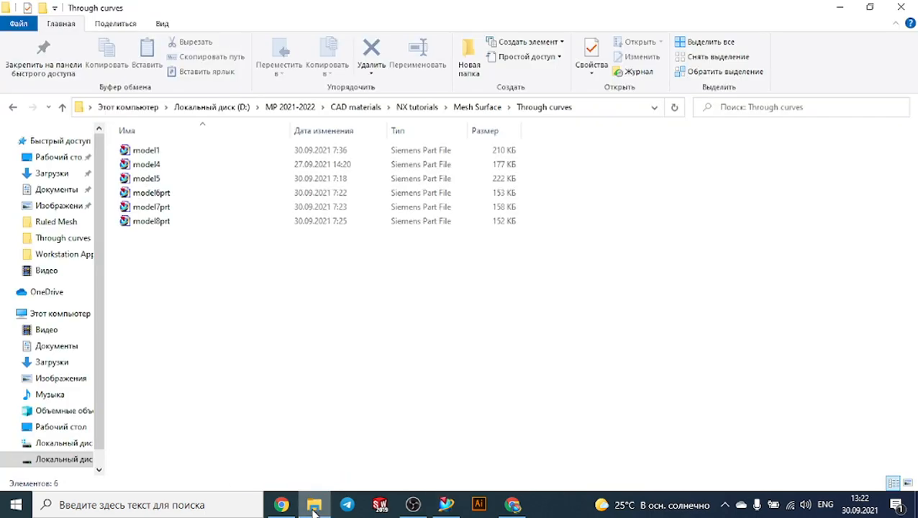
pyautogui.doubleClick(159, 150)
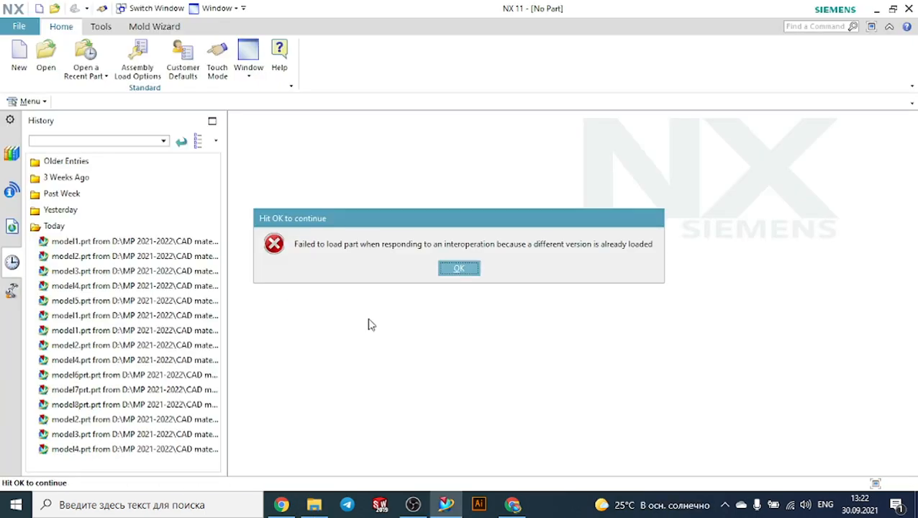
pyautogui.click(460, 268)
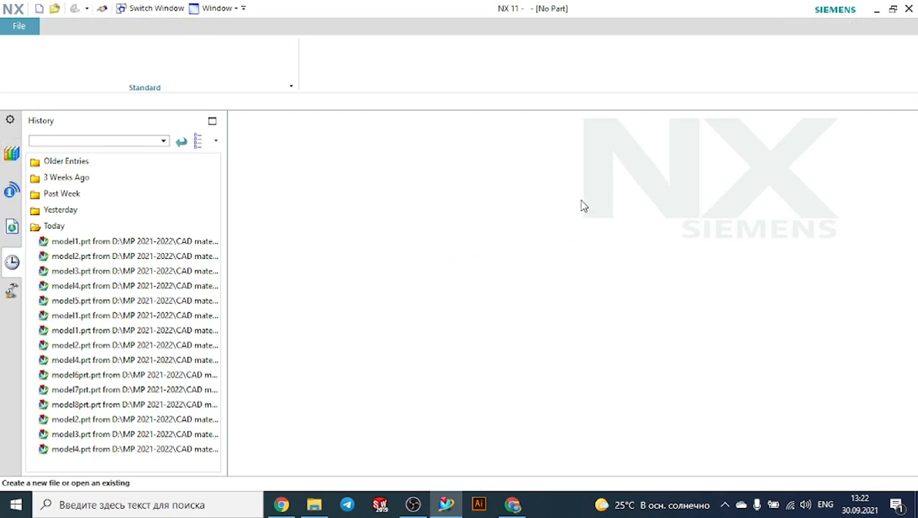
# Exit NX without saving the modified parts and open model1 from the Through curves folder in a fresh session.
pyautogui.click(908, 10)
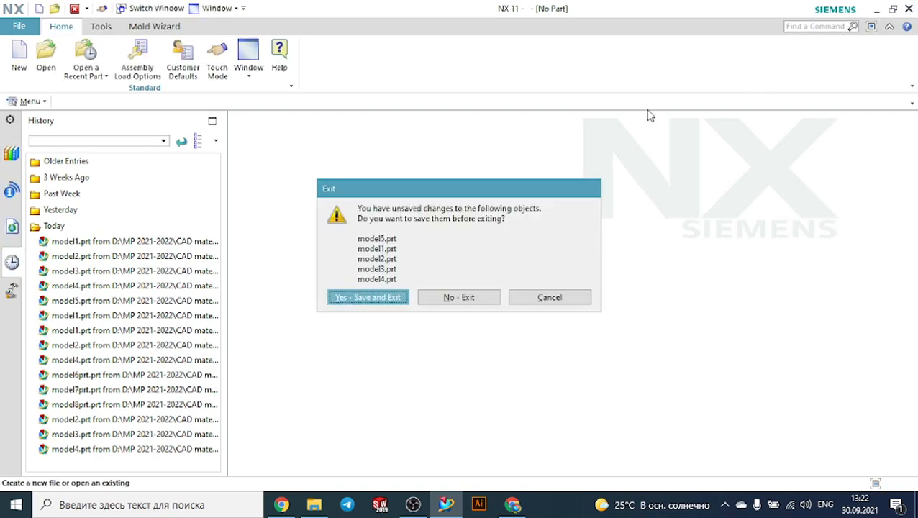
pyautogui.click(459, 297)
pyautogui.click(312, 418)
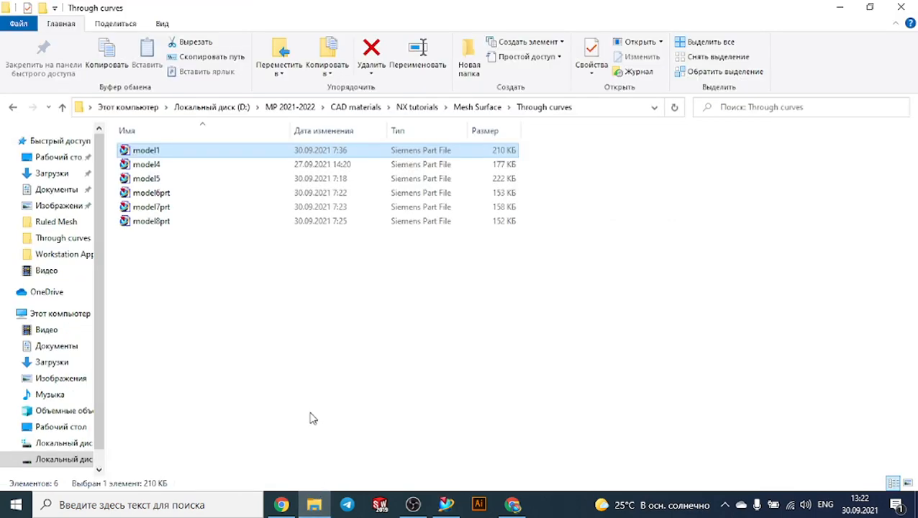
pyautogui.doubleClick(149, 153)
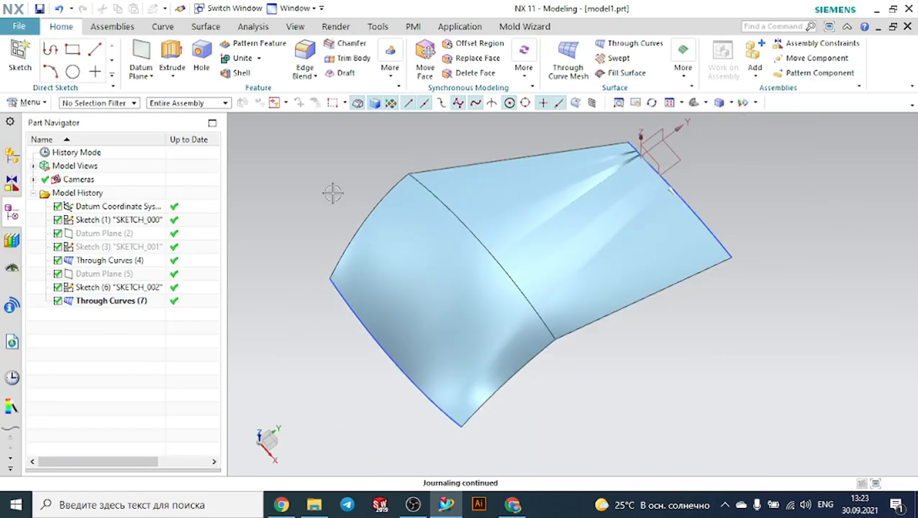
# Examine model1's two Through Curves surfaces and their section curves in the Wireframe with Hidden Edges style.
pyautogui.moveTo(333, 191); pyautogui.dragTo(352, 173, button='middle')
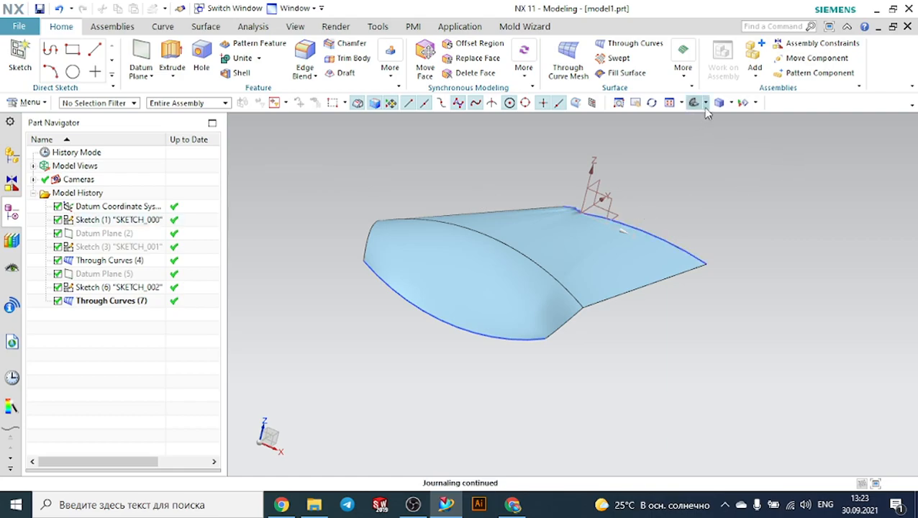
pyautogui.click(731, 103)
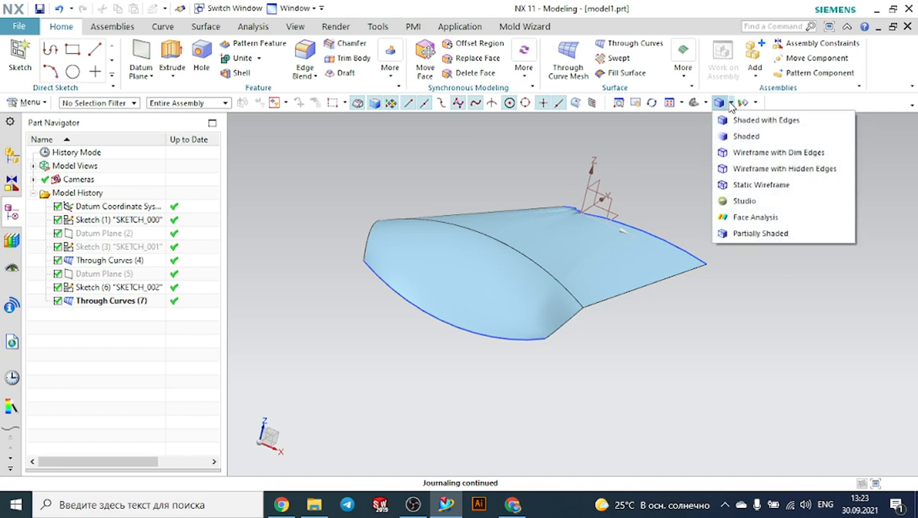
pyautogui.click(747, 170)
pyautogui.moveTo(744, 179); pyautogui.dragTo(544, 249, button='middle')
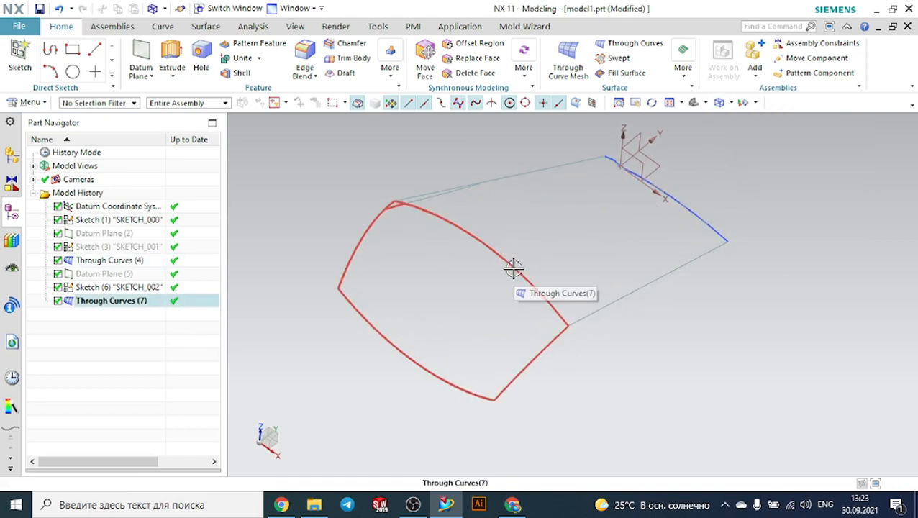
pyautogui.moveTo(734, 262); pyautogui.dragTo(724, 240, button='middle')
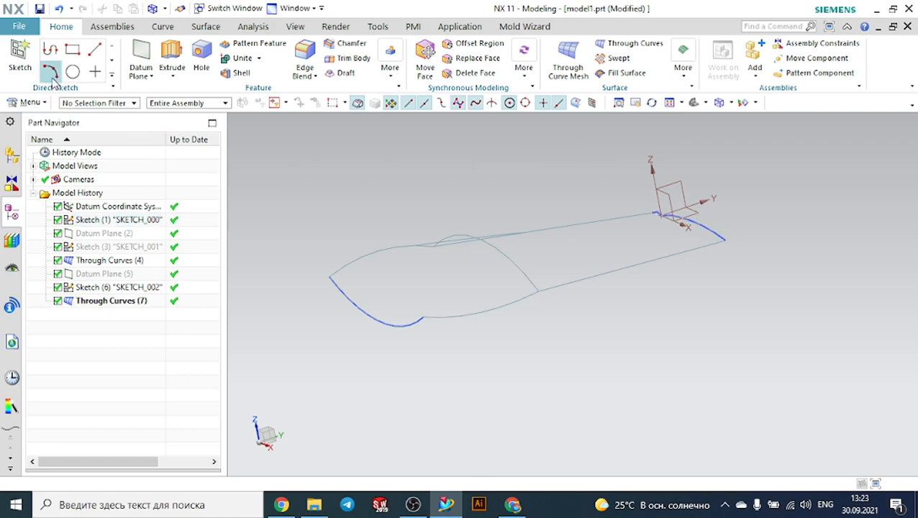
# Create a new part model2.prt from the Model template in millimetres in the Through curves folder.
pyautogui.click(20, 27)
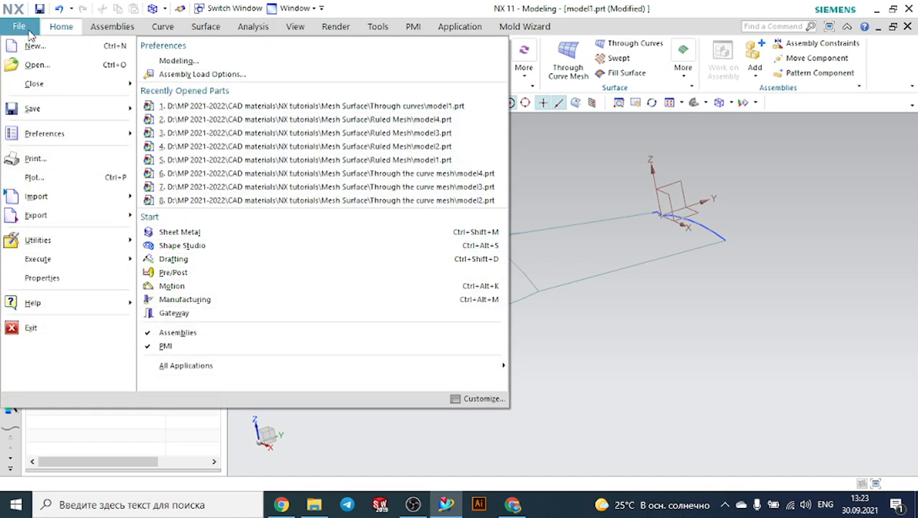
pyautogui.click(33, 45)
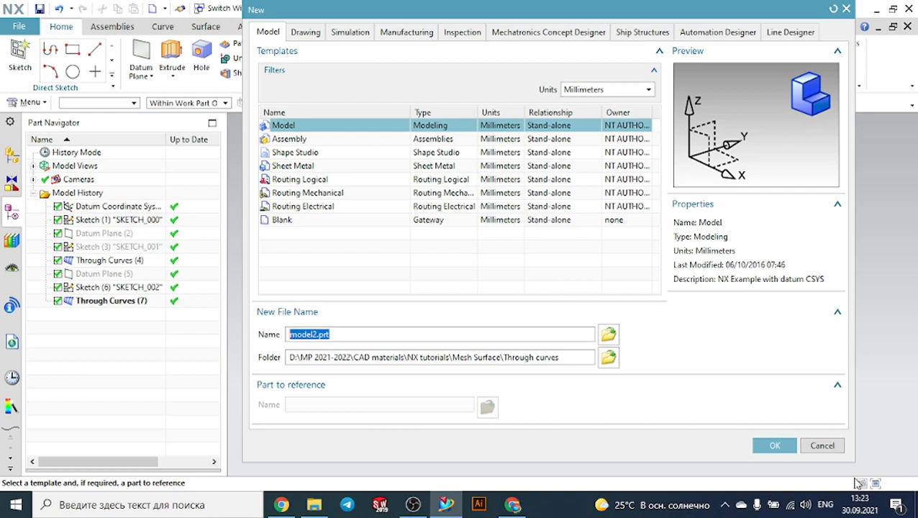
pyautogui.click(780, 451)
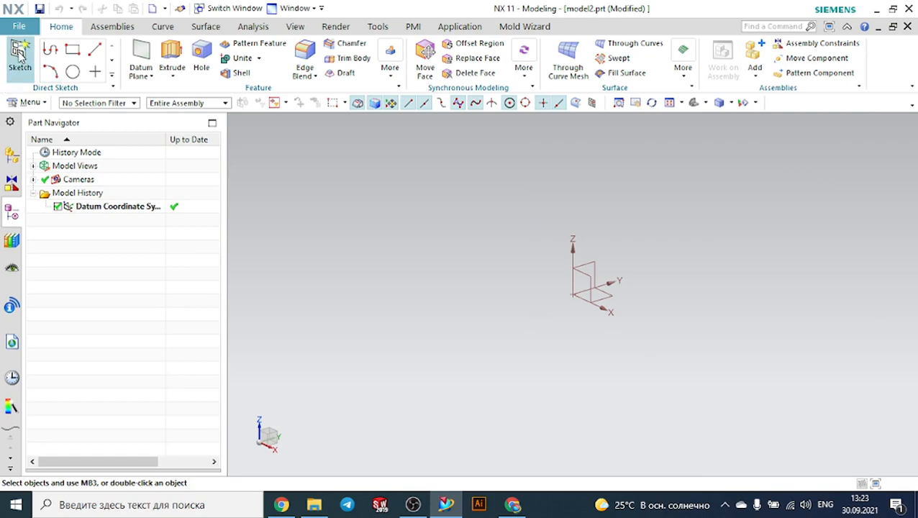
# Sketch a shallow upward arc of about 208.6 mm radius across the origin on the XZ plane, and finish the sketch.
pyautogui.click(20, 55)
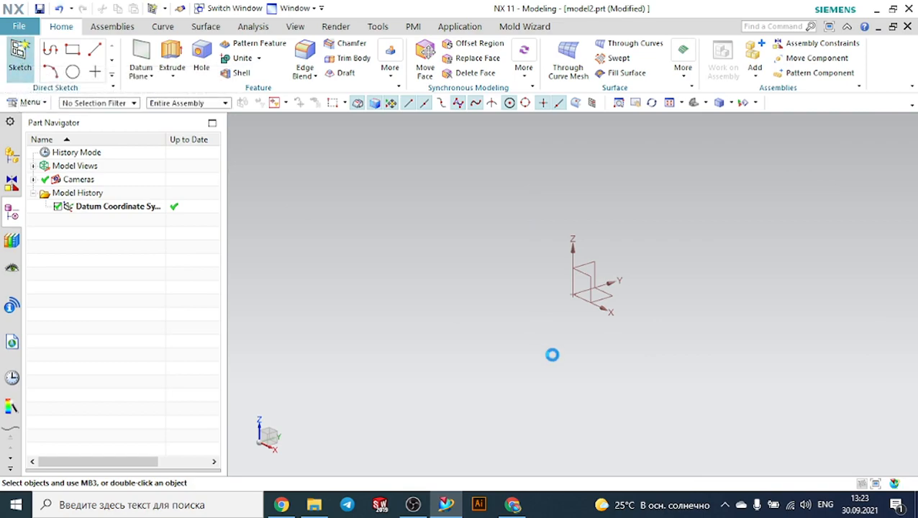
pyautogui.click(584, 276)
pyautogui.click(150, 290)
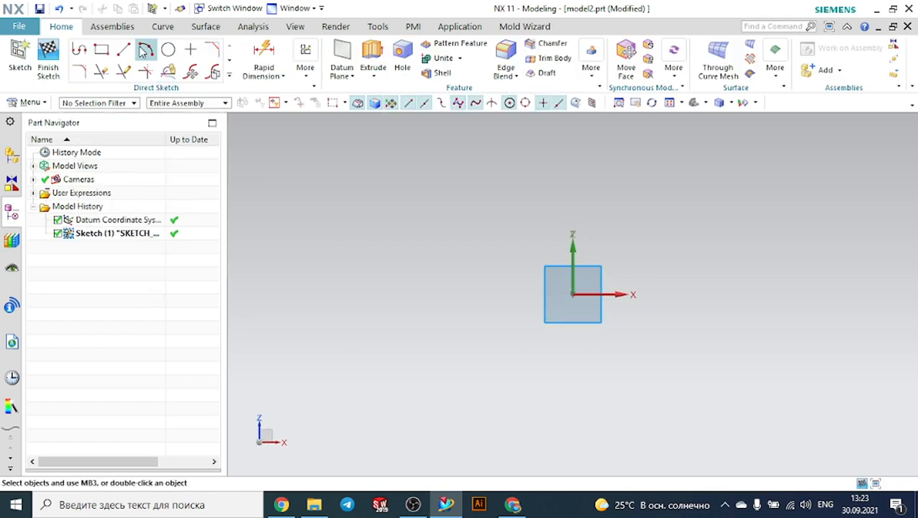
pyautogui.click(144, 50)
pyautogui.click(413, 289)
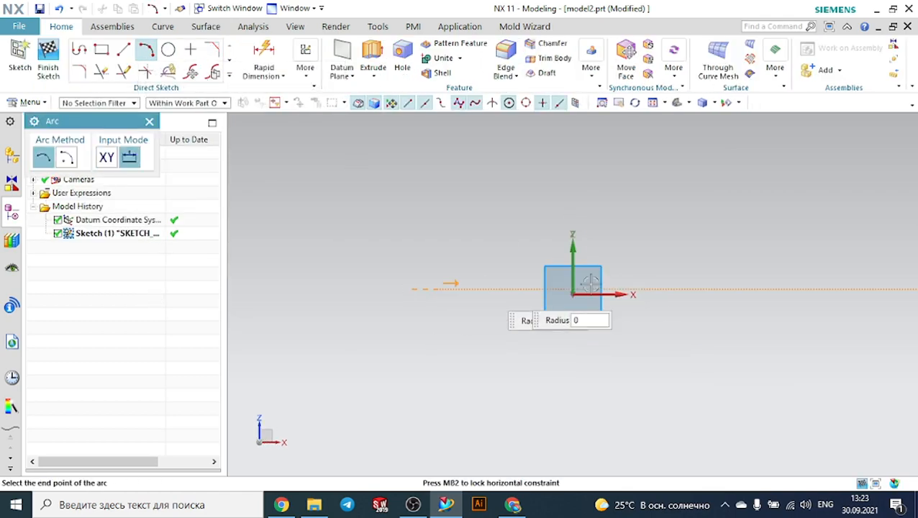
pyautogui.click(813, 289)
pyautogui.click(651, 241)
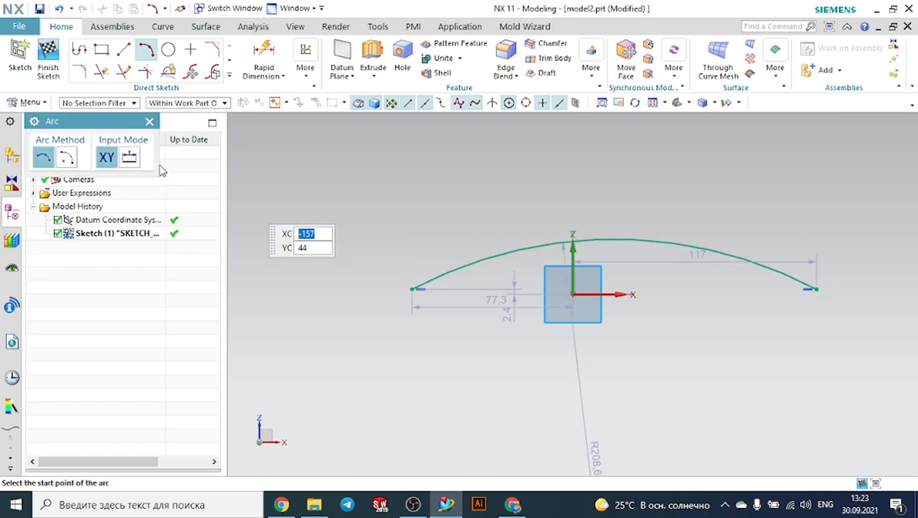
pyautogui.click(149, 121)
pyautogui.click(47, 50)
# Create two datum planes parallel to the XZ plane, spaced at a distance of -155 mm.
pyautogui.moveTo(597, 321); pyautogui.dragTo(541, 333, button='middle')
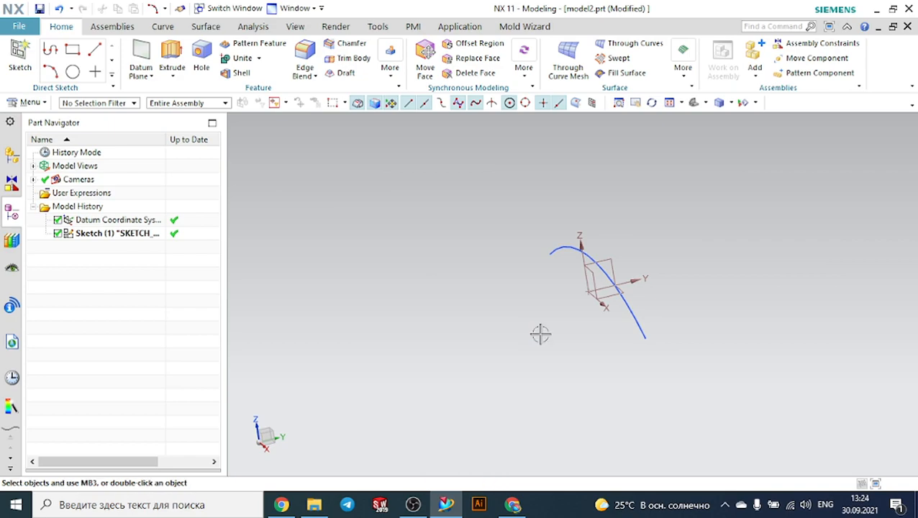
pyautogui.click(140, 54)
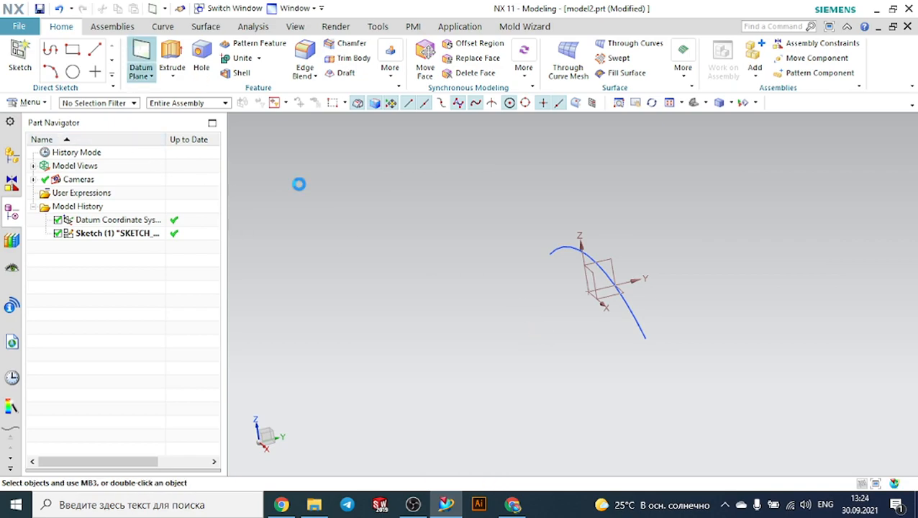
pyautogui.click(594, 270)
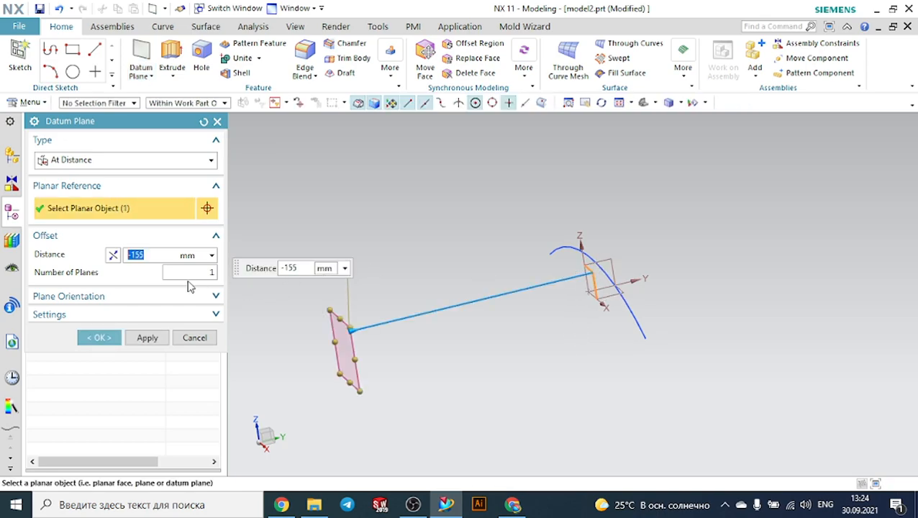
pyautogui.scroll(-2, 256, 284)
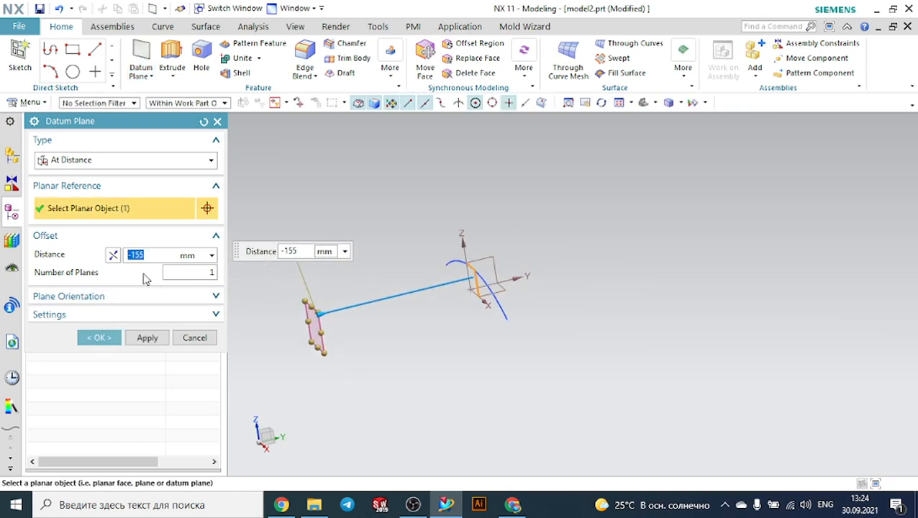
pyautogui.click(194, 271)
pyautogui.write('2')
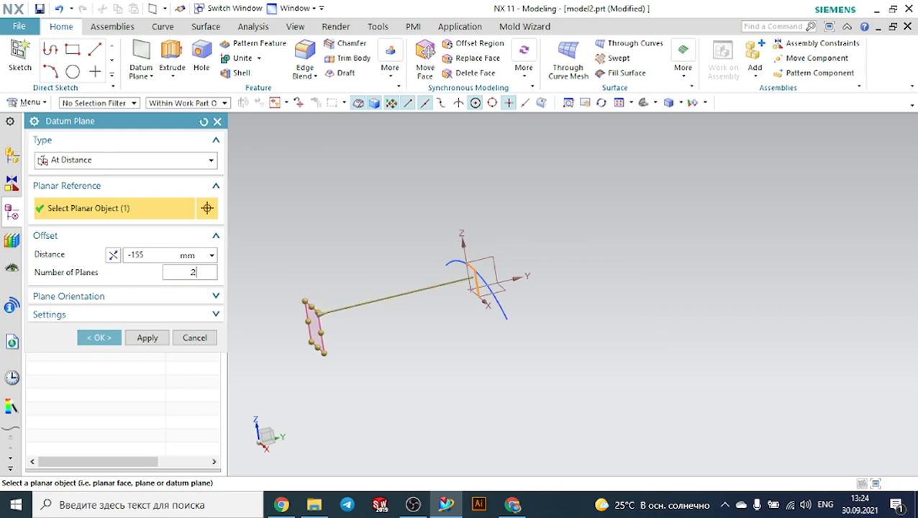
pyautogui.press('Return')
pyautogui.scroll(-3, 549, 271)
pyautogui.scroll(2, 452, 304)
pyautogui.scroll(-2, 453, 305)
pyautogui.scroll(2, 287, 295)
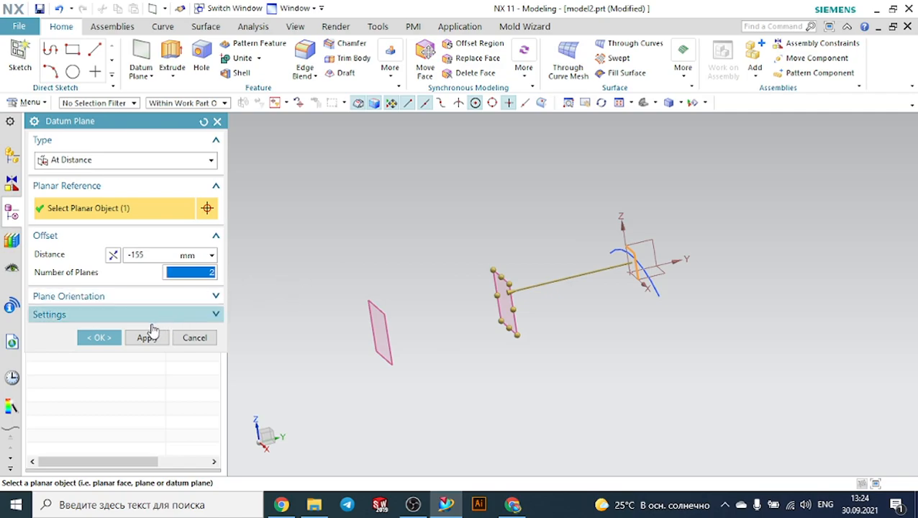
pyautogui.click(109, 337)
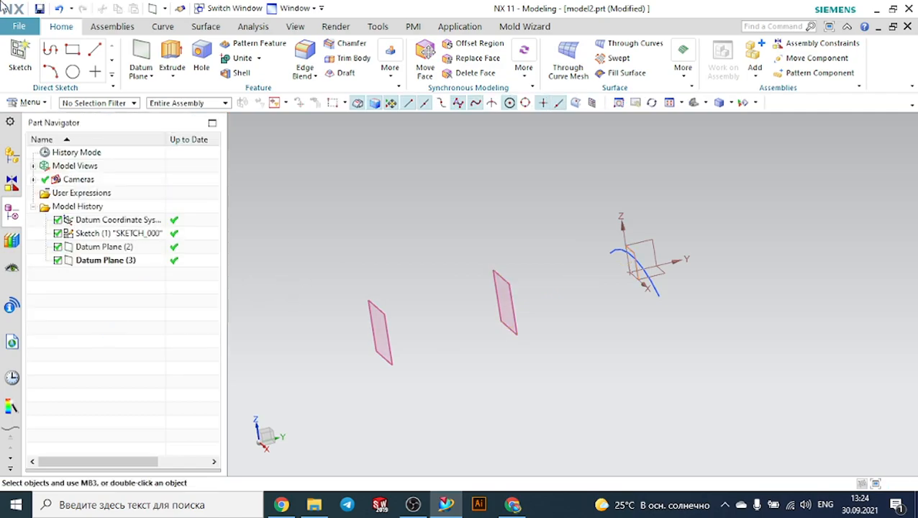
# On the datum plane nearest the origin, sketch a wavy, upward-bowed degree 3 studio spline through seven points and finish the sketch.
pyautogui.click(11, 53)
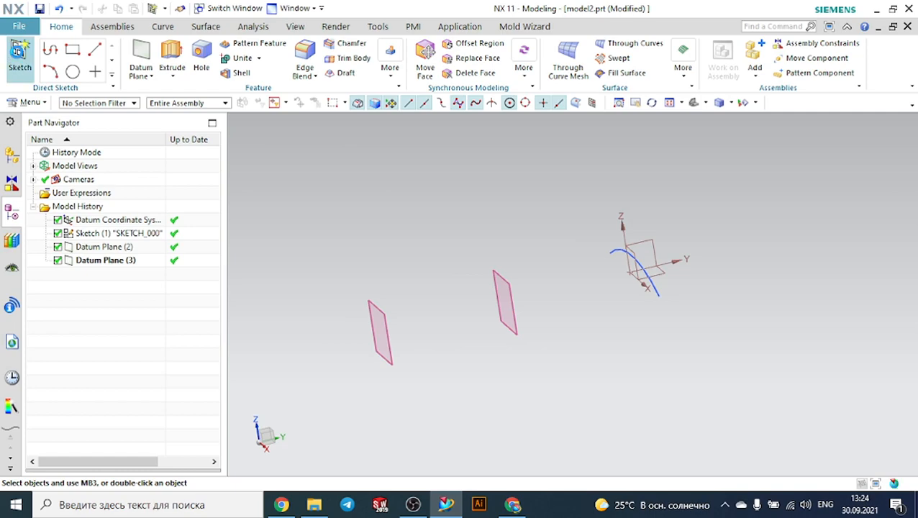
pyautogui.click(496, 279)
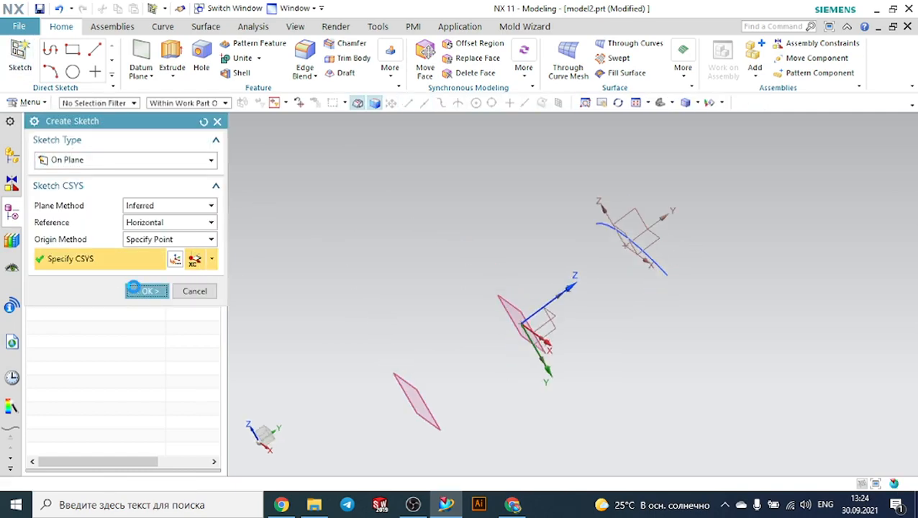
pyautogui.click(146, 290)
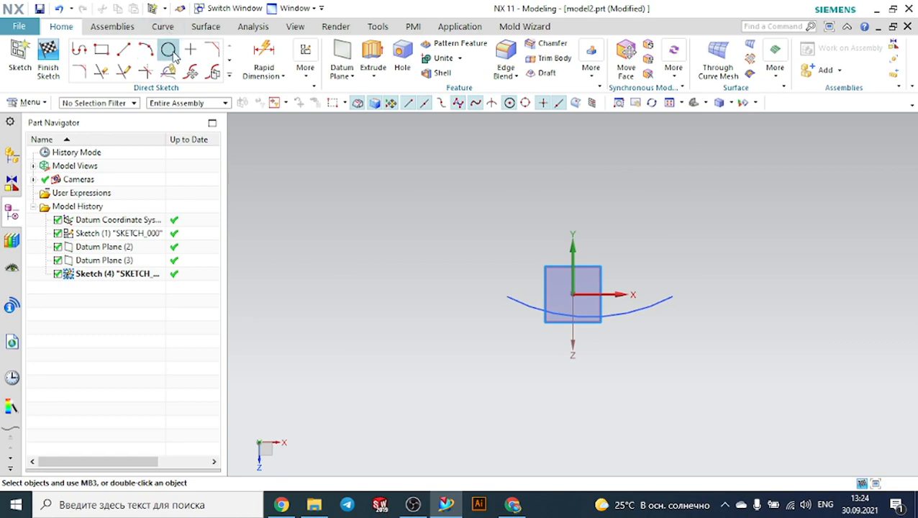
pyautogui.click(227, 76)
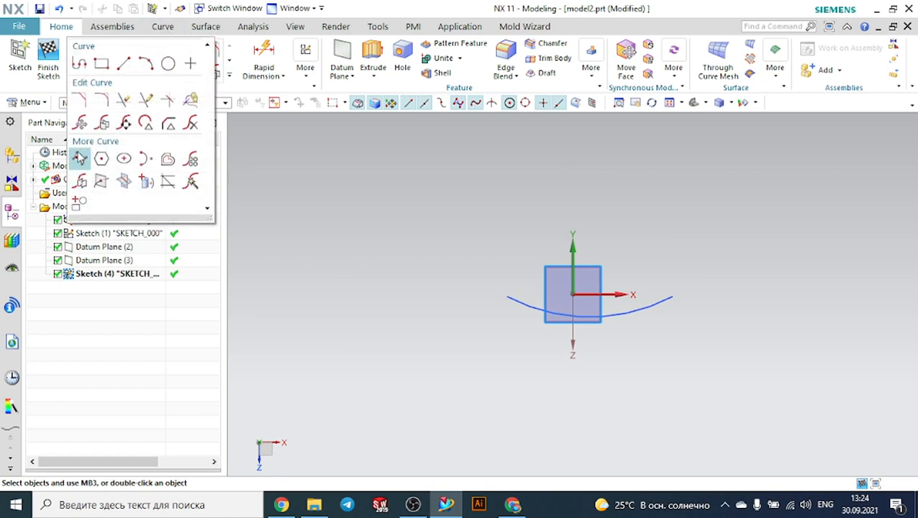
pyautogui.click(79, 157)
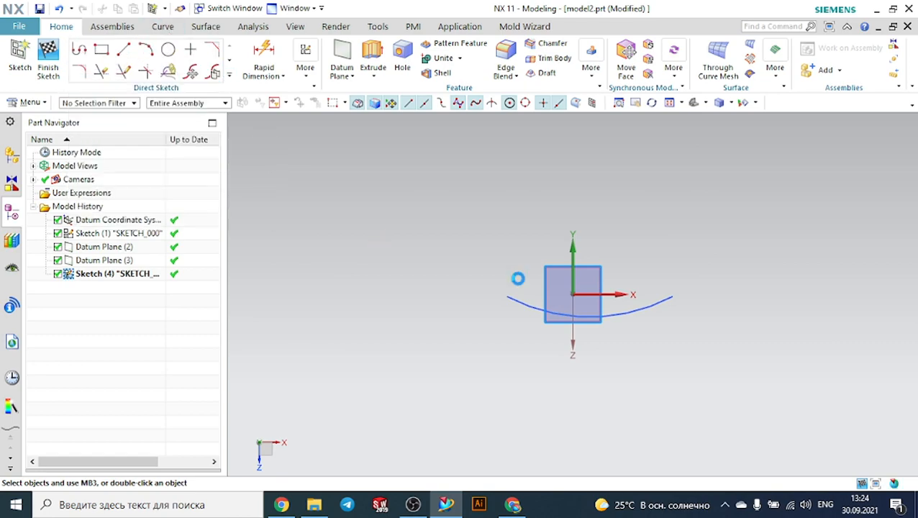
pyautogui.click(441, 310)
pyautogui.click(497, 346)
pyautogui.click(539, 347)
pyautogui.click(598, 349)
pyautogui.click(645, 337)
pyautogui.click(693, 328)
pyautogui.click(702, 309)
pyautogui.click(100, 399)
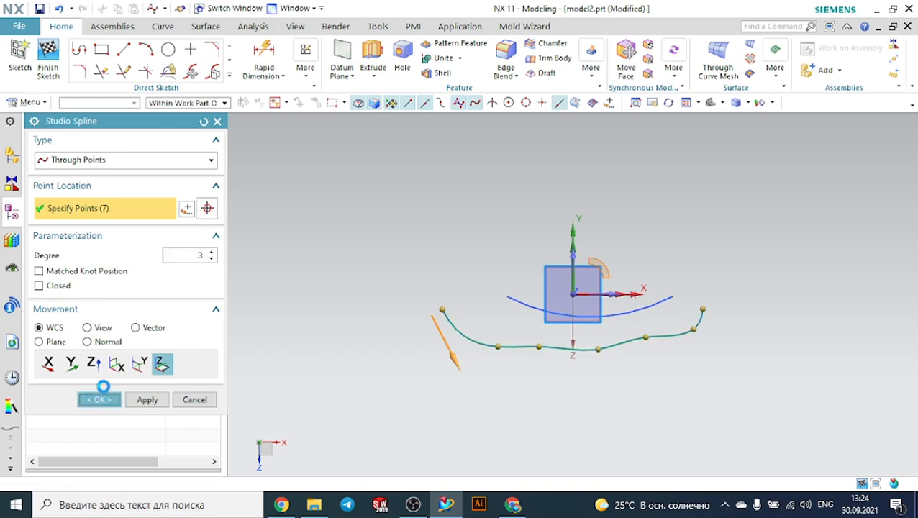
pyautogui.click(47, 58)
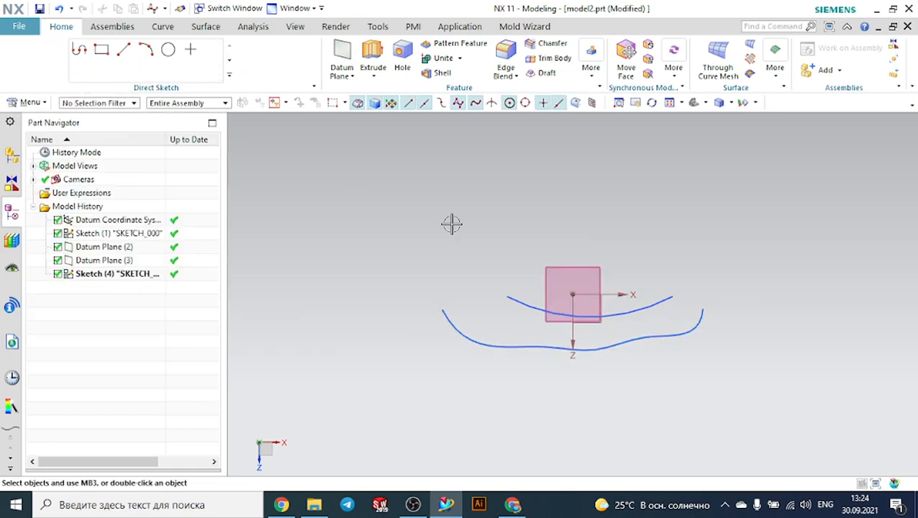
# On the farthest datum plane, sketch a shallow upward-bowed three-point arc of about 252.7 mm radius and finish the sketch.
pyautogui.moveTo(573, 240)
pyautogui.mouseDown(button='middle')
pyautogui.moveTo(549, 188)
pyautogui.moveTo(447, 152)
pyautogui.moveTo(502, 199)
pyautogui.mouseUp(button='middle')
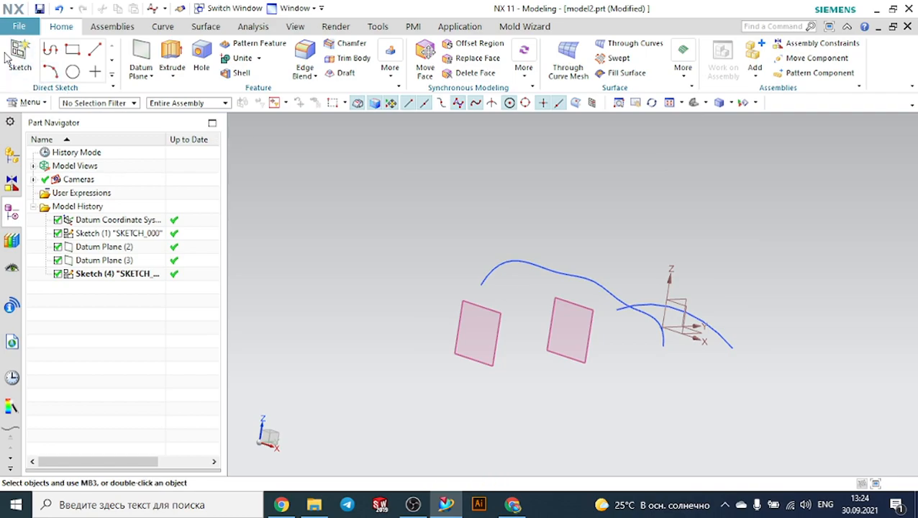
pyautogui.click(464, 309)
pyautogui.click(166, 292)
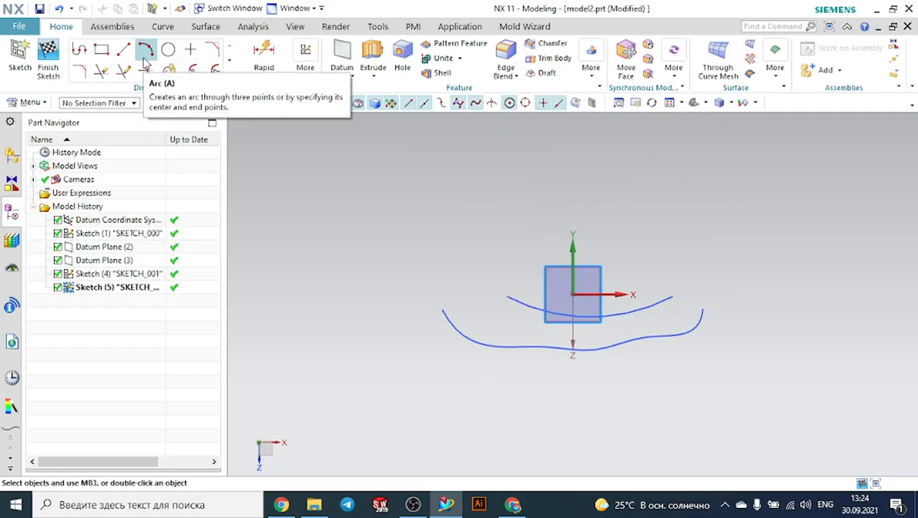
pyautogui.click(123, 49)
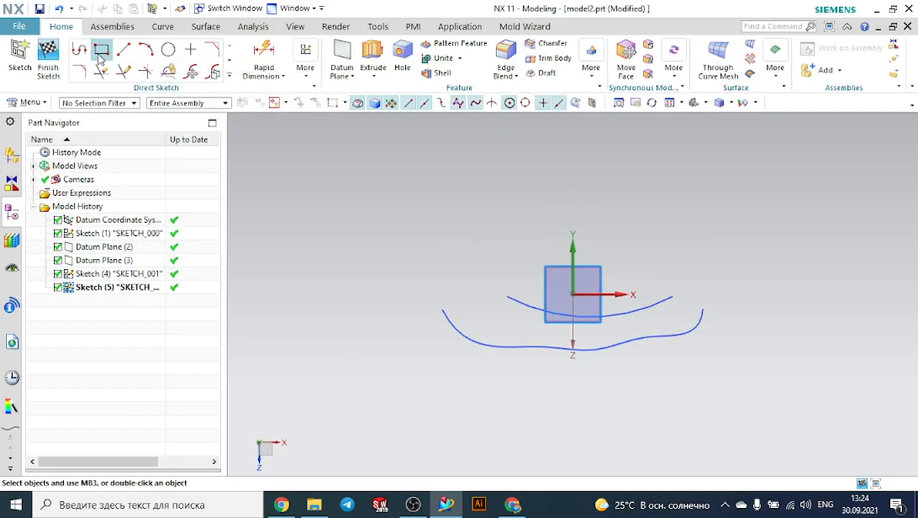
pyautogui.click(146, 53)
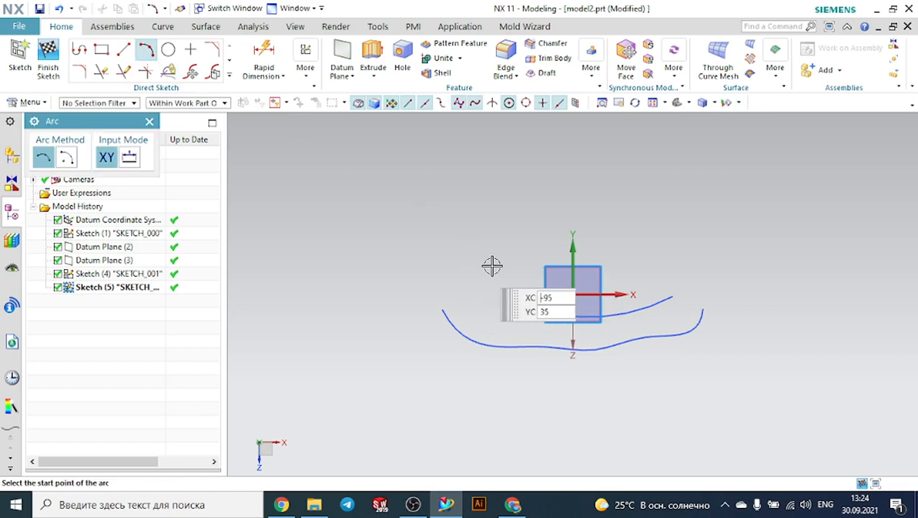
pyautogui.click(468, 265)
pyautogui.click(689, 265)
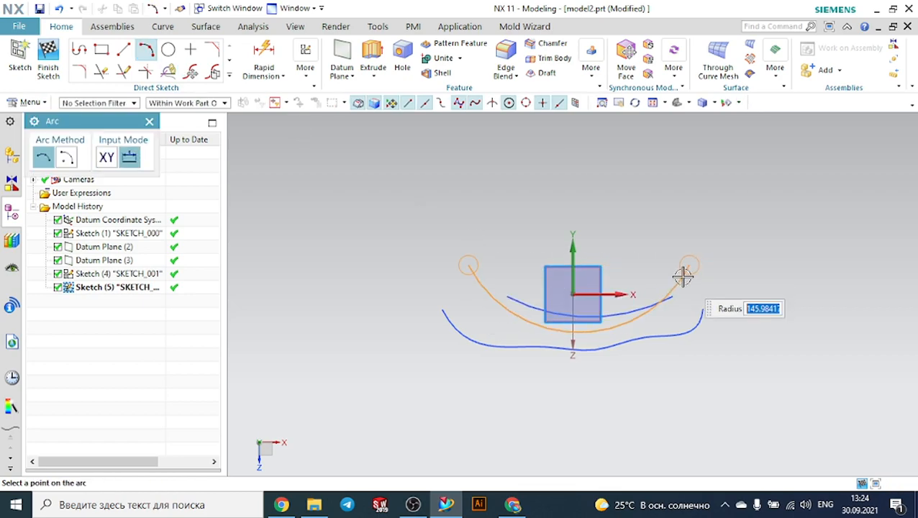
pyautogui.click(675, 272)
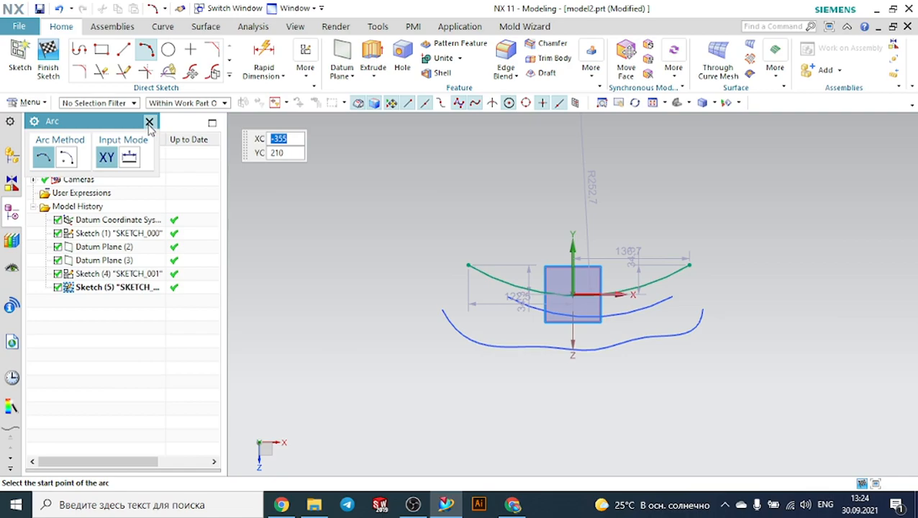
pyautogui.click(149, 122)
pyautogui.click(48, 56)
pyautogui.click(697, 105)
pyautogui.scroll(-2, 615, 199)
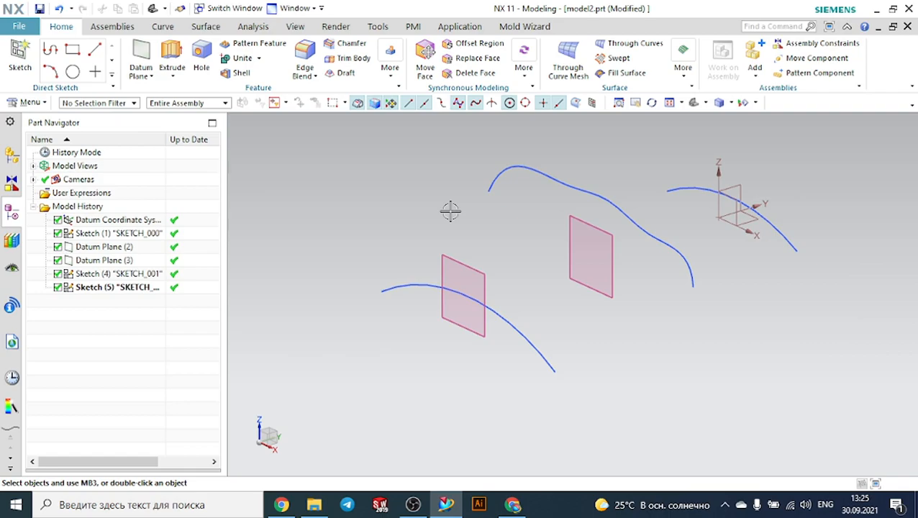
# Create a Through Curves surface from the farthest arc, the middle spline and the arc at the origin, with G0 (Position) continuity.
pyautogui.click(620, 43)
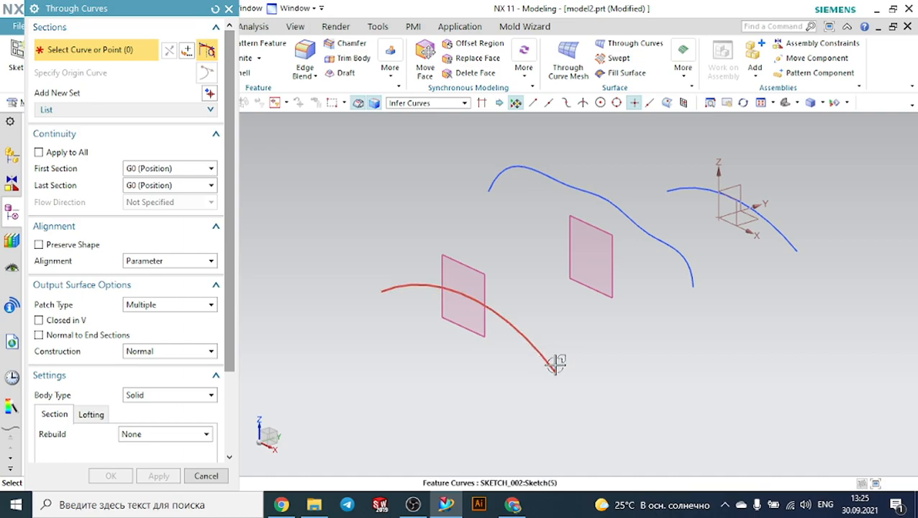
pyautogui.click(534, 351)
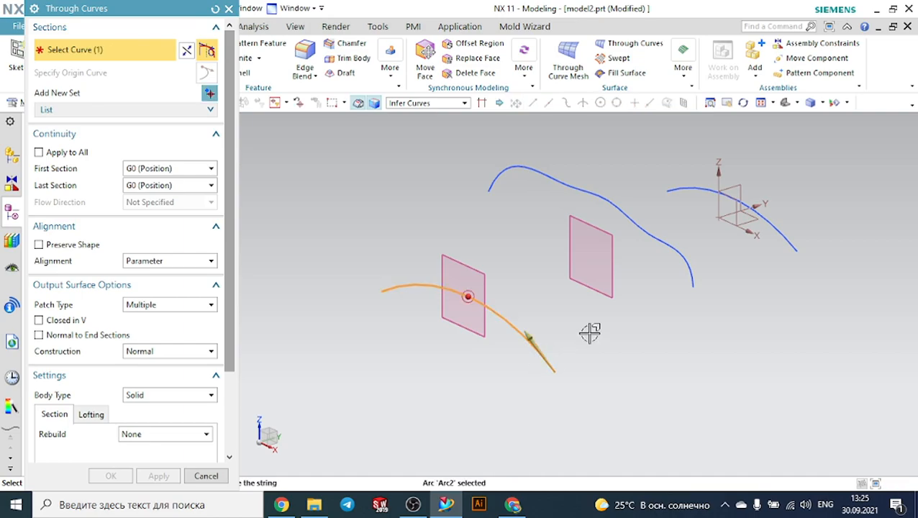
pyautogui.click(207, 94)
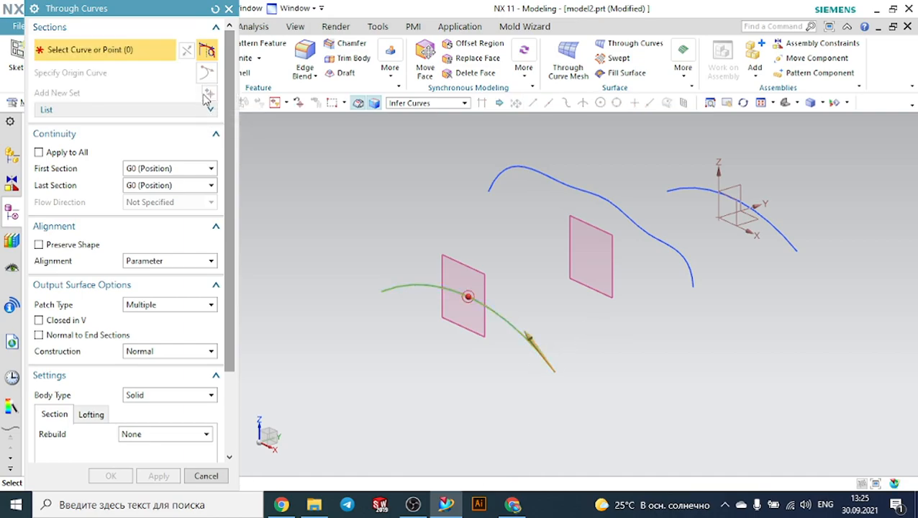
pyautogui.click(705, 285)
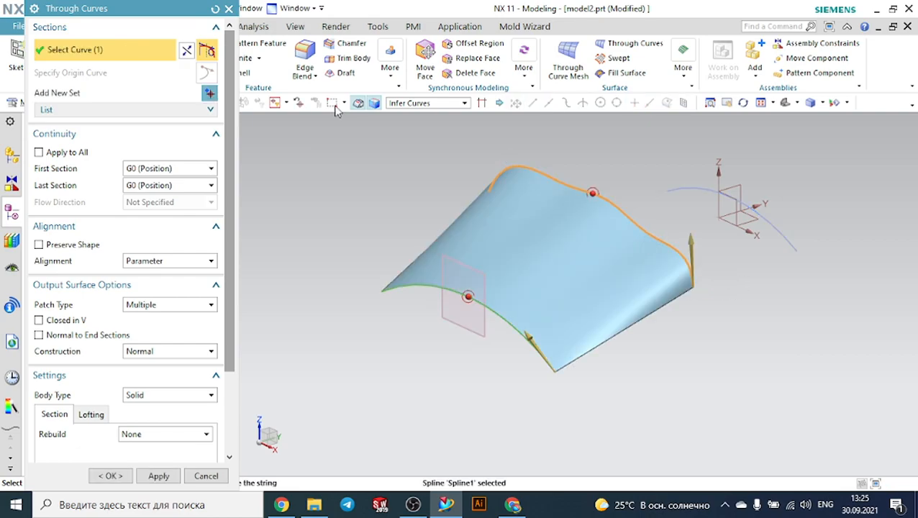
pyautogui.click(209, 95)
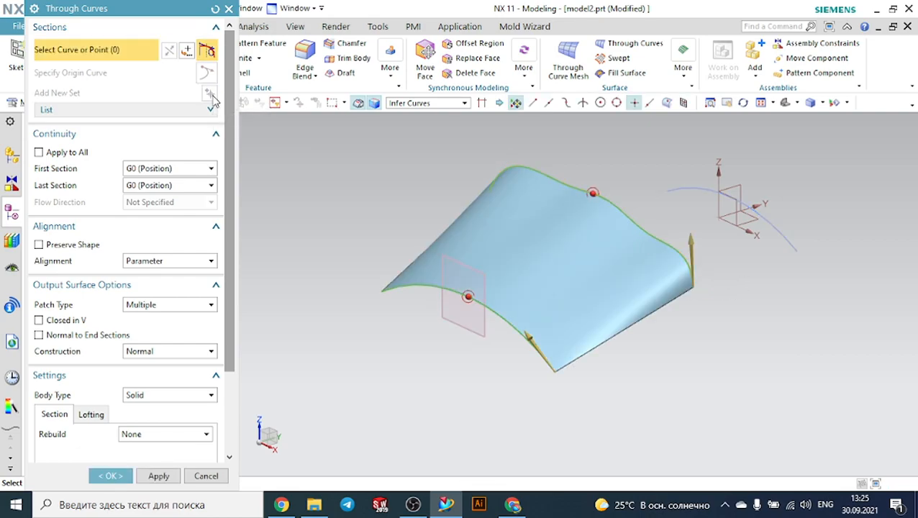
pyautogui.click(794, 246)
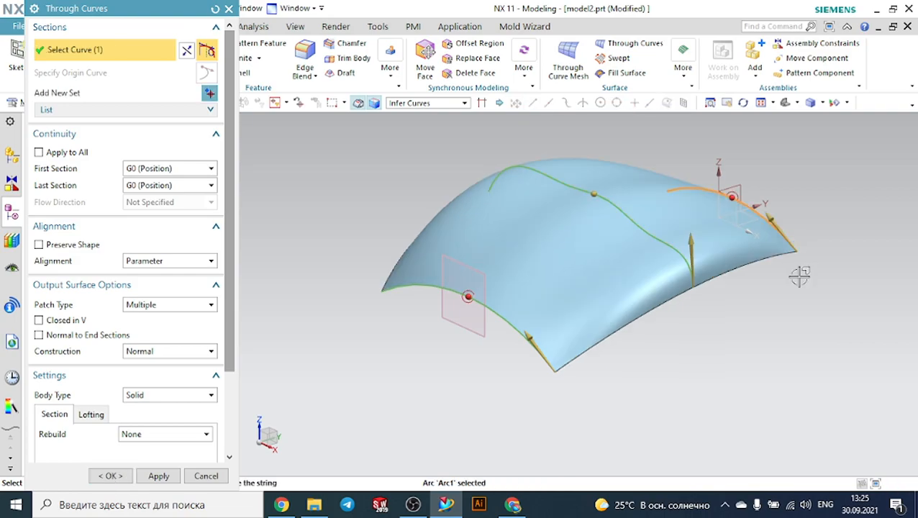
pyautogui.click(110, 476)
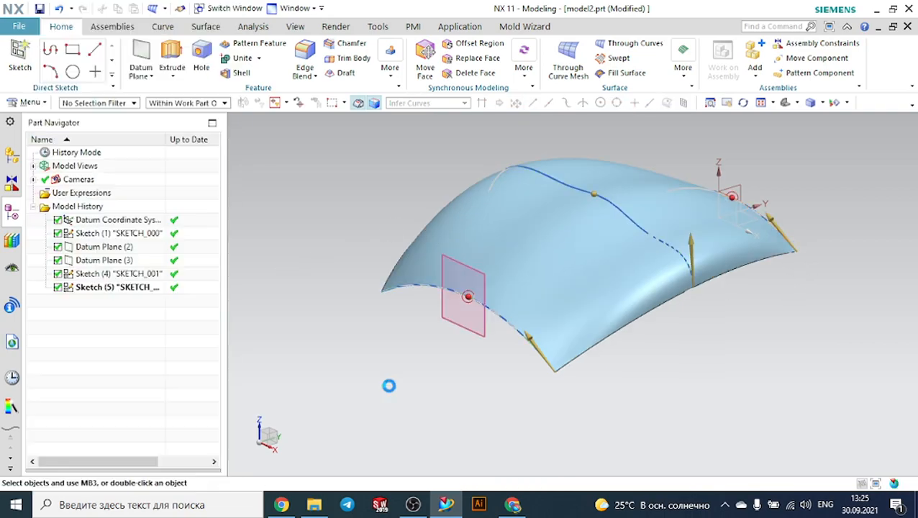
# Delete the Through Curves surface, keeping its section sketches and datum planes.
pyautogui.moveTo(666, 353); pyautogui.dragTo(641, 366, button='middle')
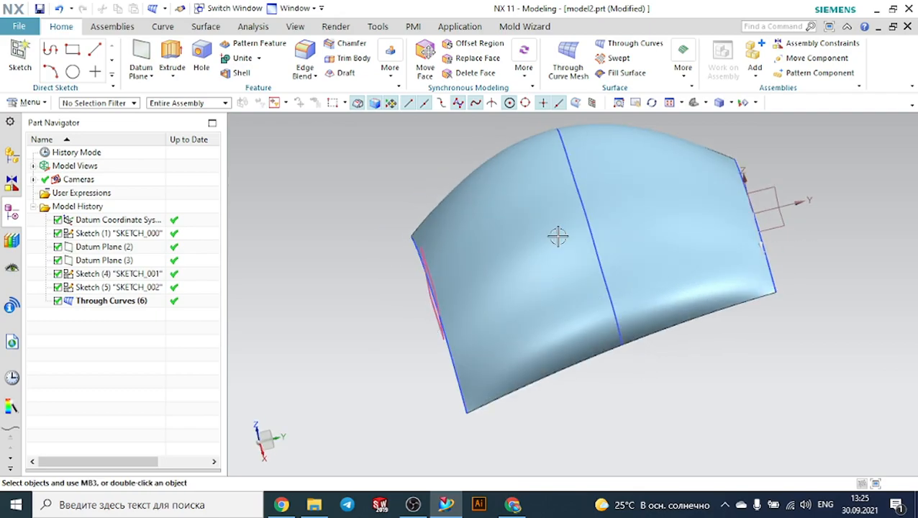
pyautogui.scroll(-3, 370, 287)
pyautogui.moveTo(371, 288); pyautogui.dragTo(380, 279, button='middle')
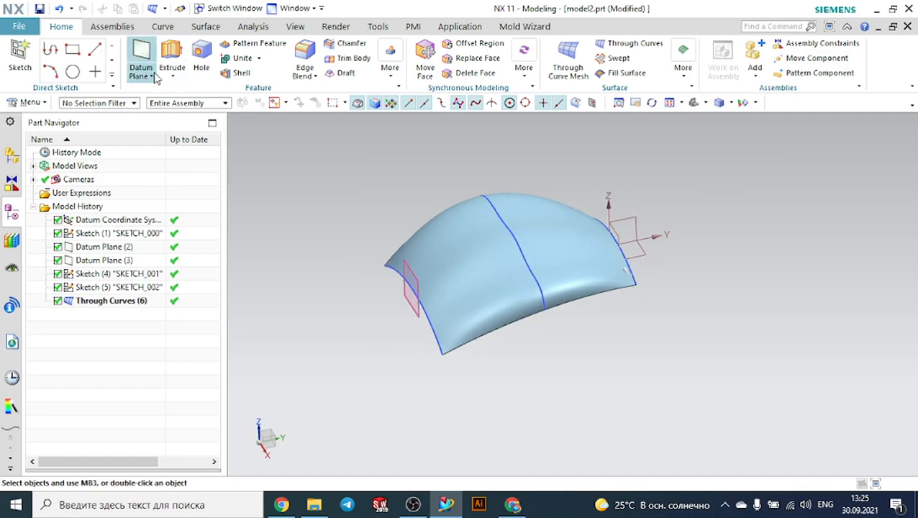
pyautogui.click(122, 302)
pyautogui.rightClick(122, 302)
pyautogui.click(151, 269)
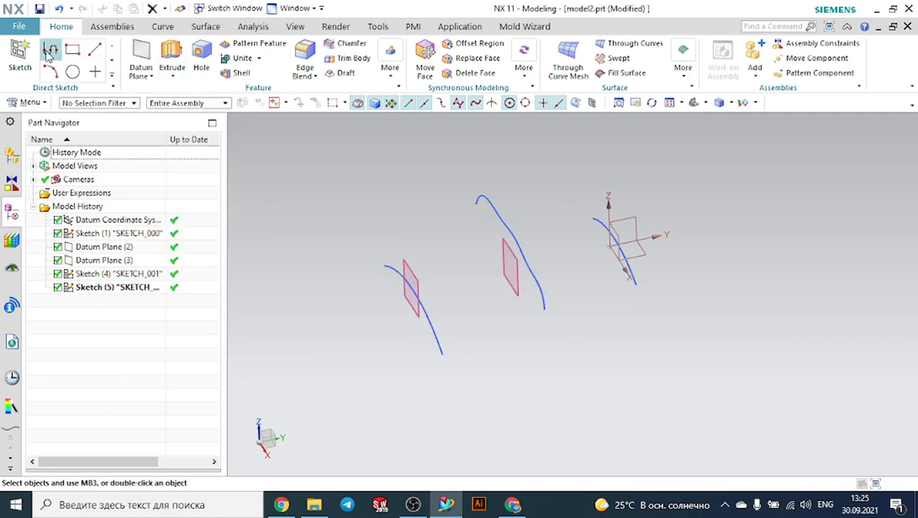
# Create a single datum plane at a distance of -155 mm from the datum plane farthest from the origin.
pyautogui.click(14, 58)
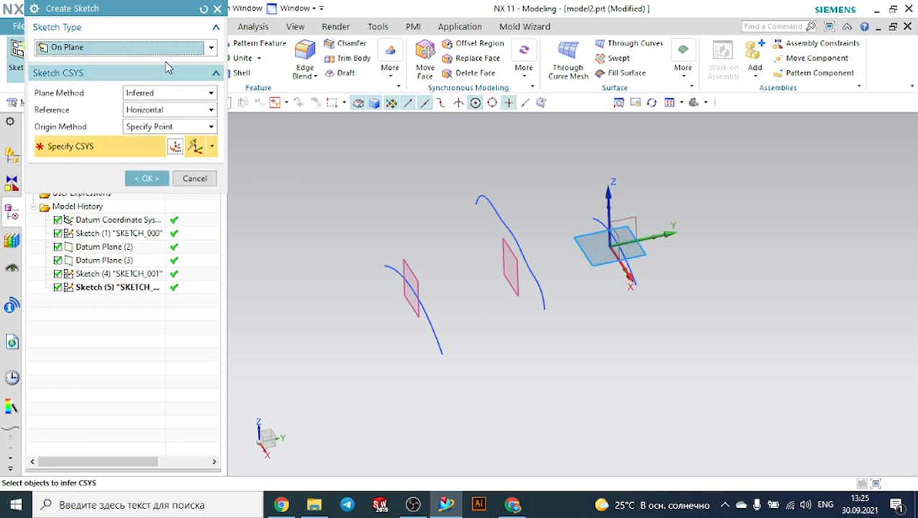
pyautogui.click(218, 9)
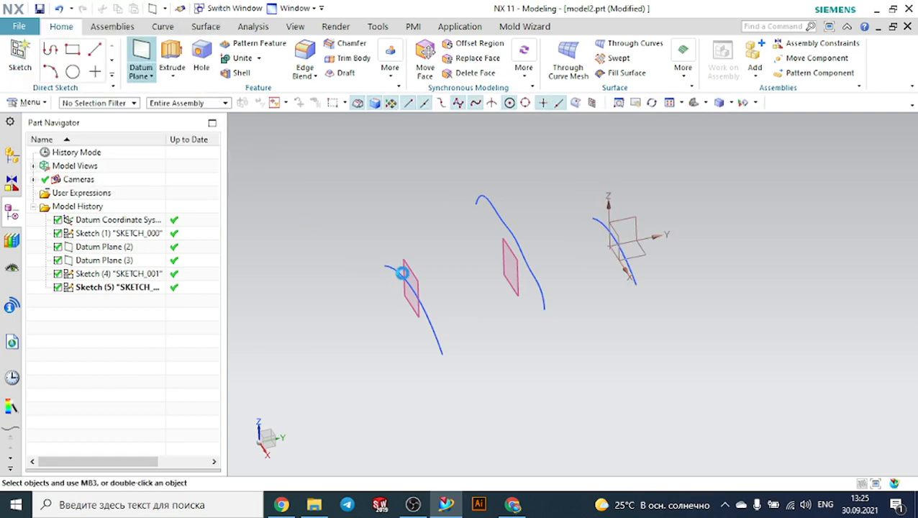
pyautogui.doubleClick(409, 262)
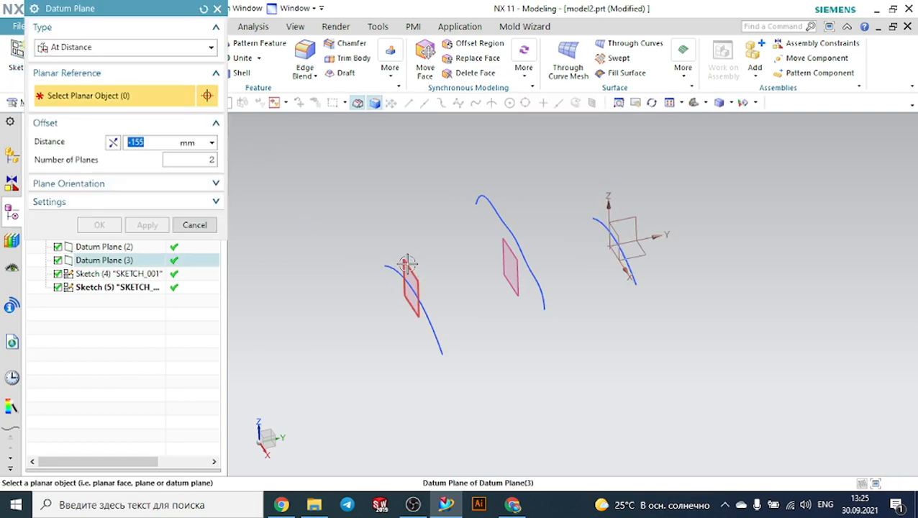
pyautogui.scroll(-2, 407, 265)
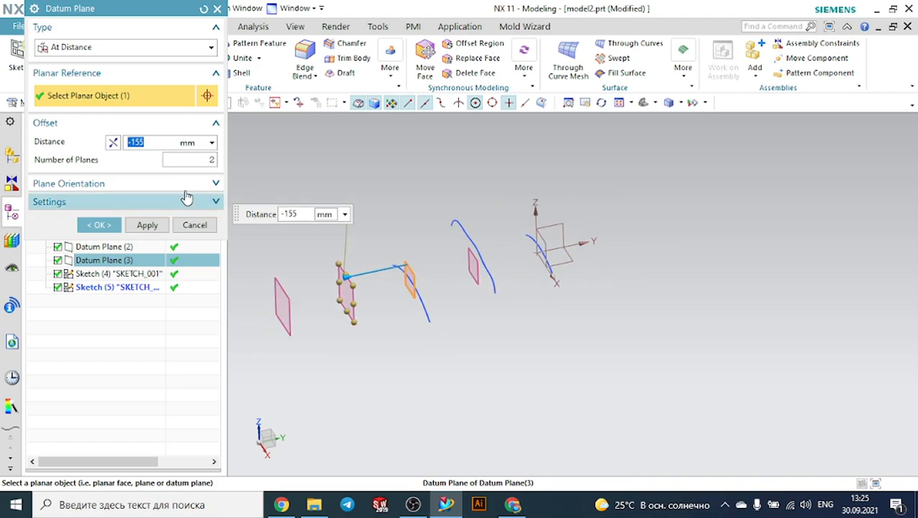
pyautogui.click(186, 159)
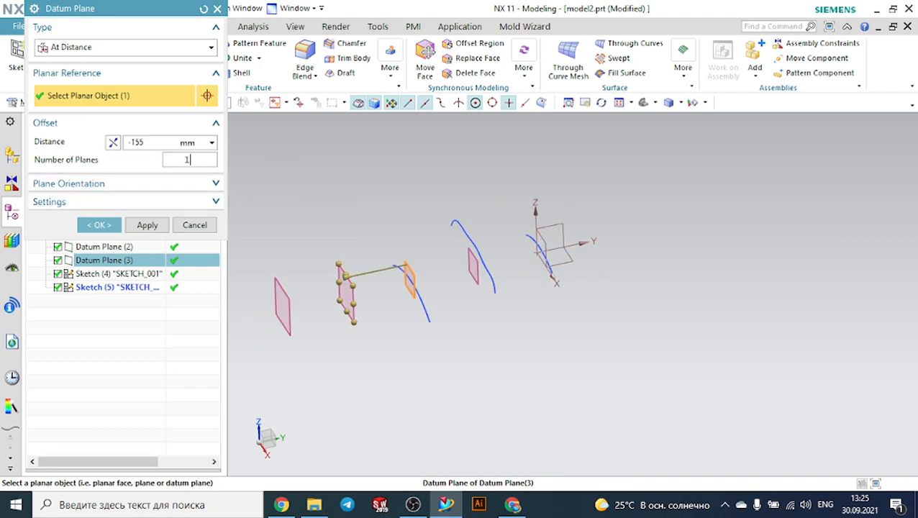
pyautogui.click(101, 226)
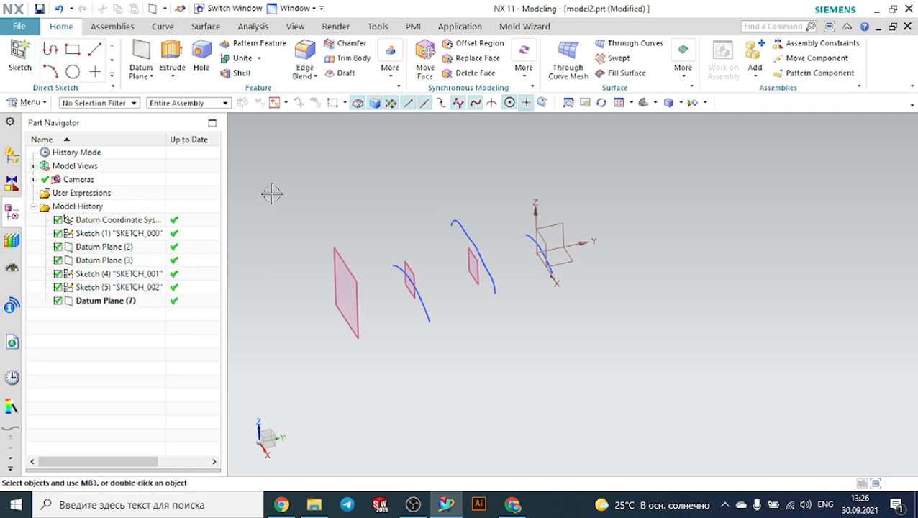
# On the new outermost datum plane, sketch an open three-line trapezoidal profile with segments of about 180, 165 and 176.4 mm, and finish the sketch.
pyautogui.moveTo(261, 197); pyautogui.dragTo(297, 200, button='middle')
pyautogui.click(20, 56)
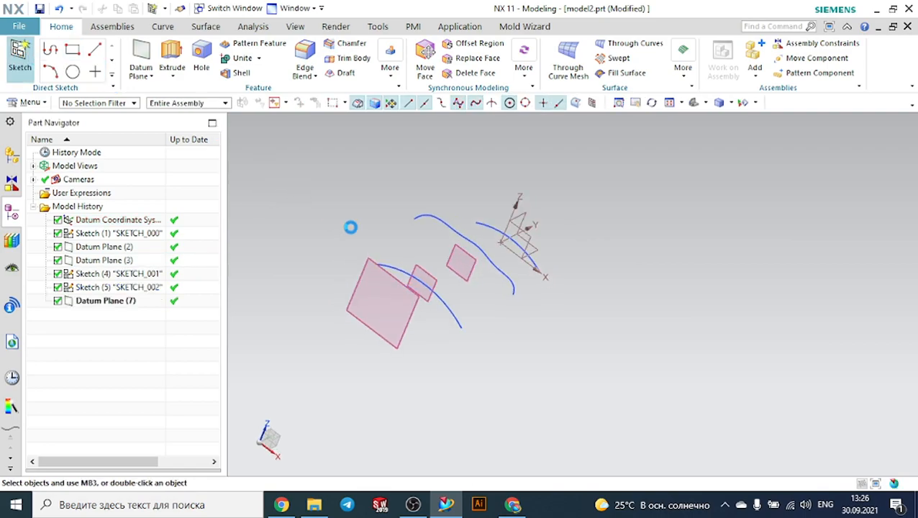
pyautogui.click(363, 263)
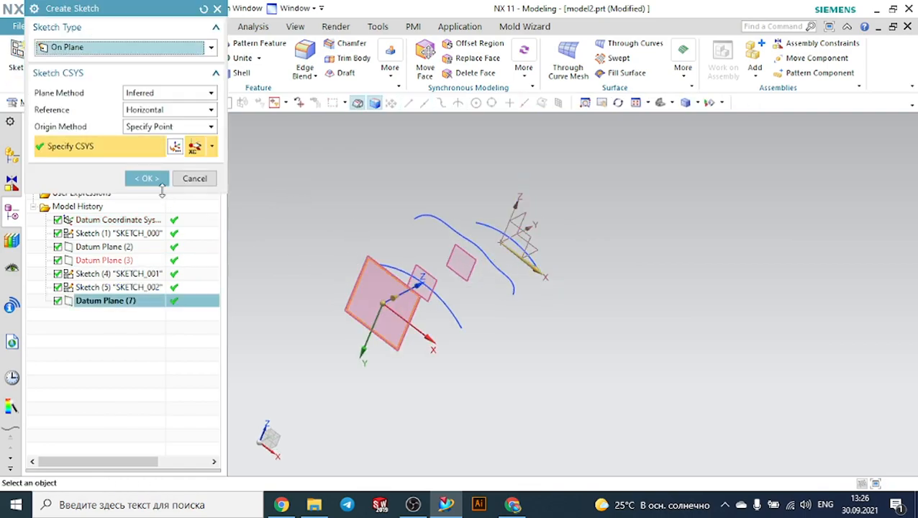
pyautogui.click(152, 179)
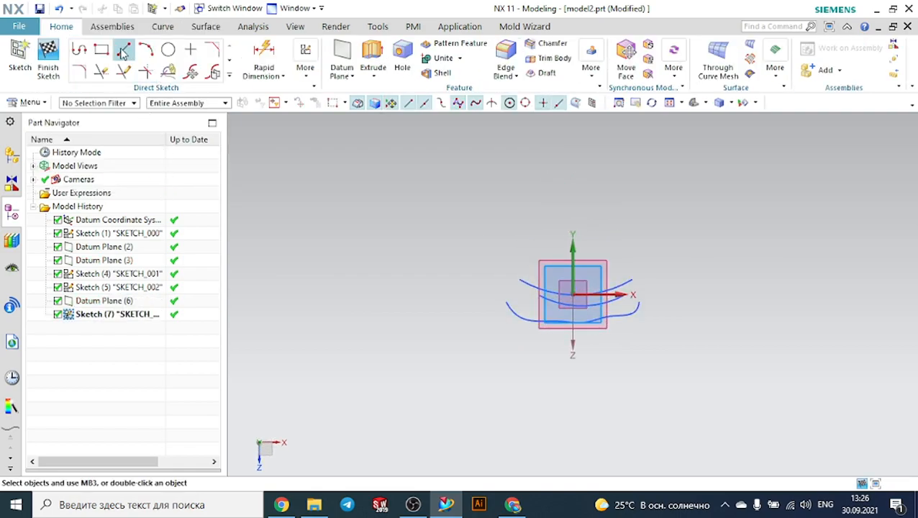
pyautogui.click(79, 51)
pyautogui.scroll(3, 496, 316)
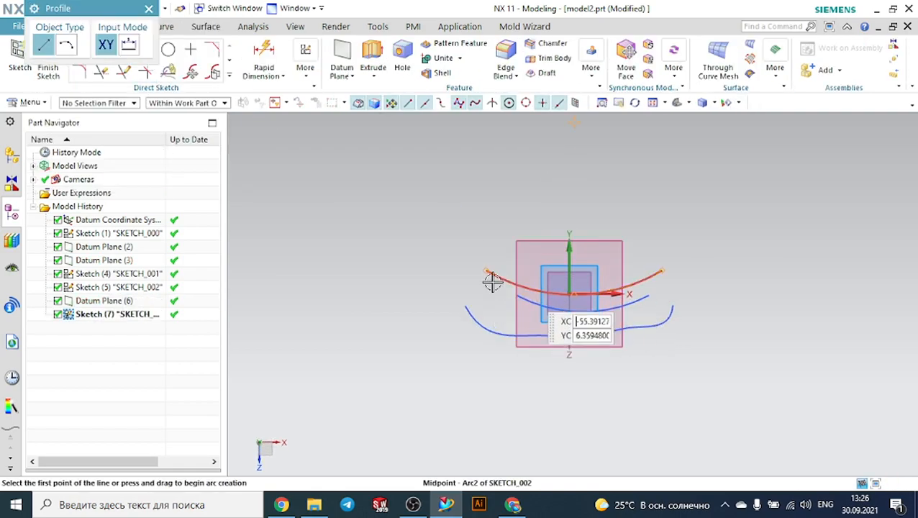
pyautogui.click(474, 266)
pyautogui.click(530, 374)
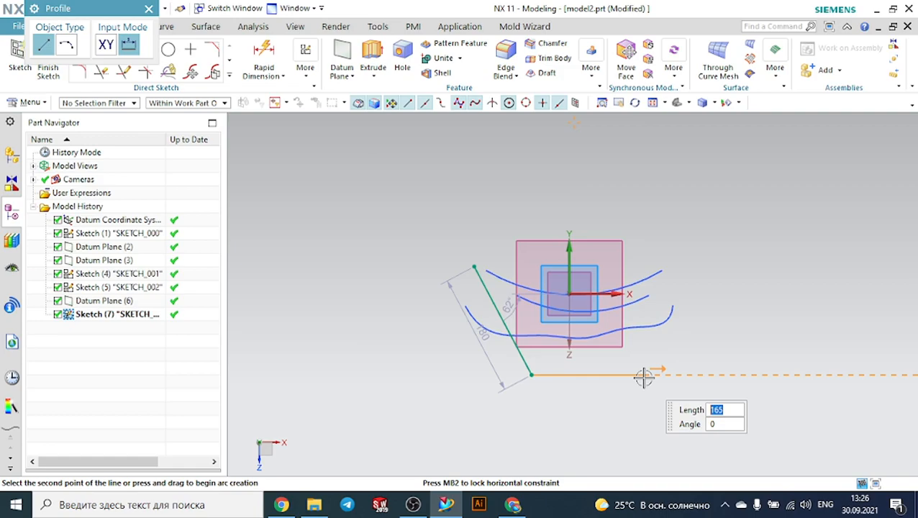
pyautogui.click(643, 374)
pyautogui.click(689, 268)
pyautogui.press('Escape')
pyautogui.press('Escape')
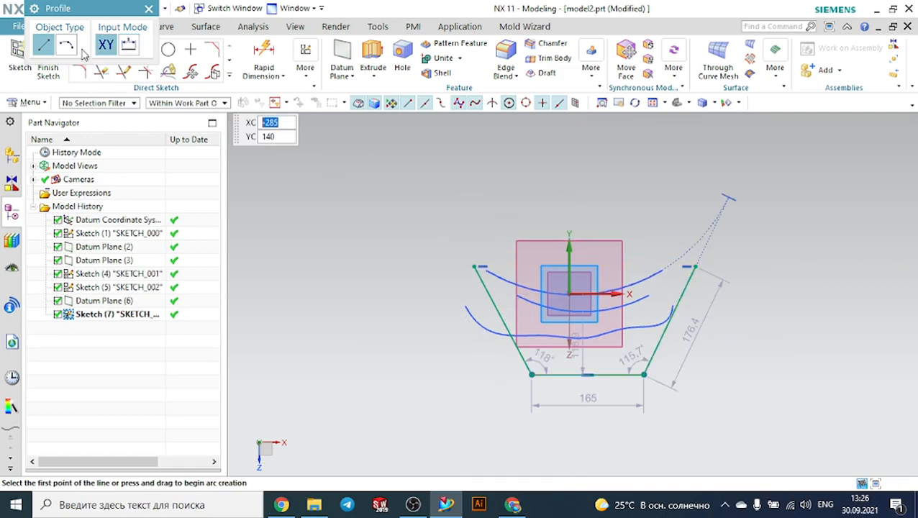
pyautogui.click(48, 52)
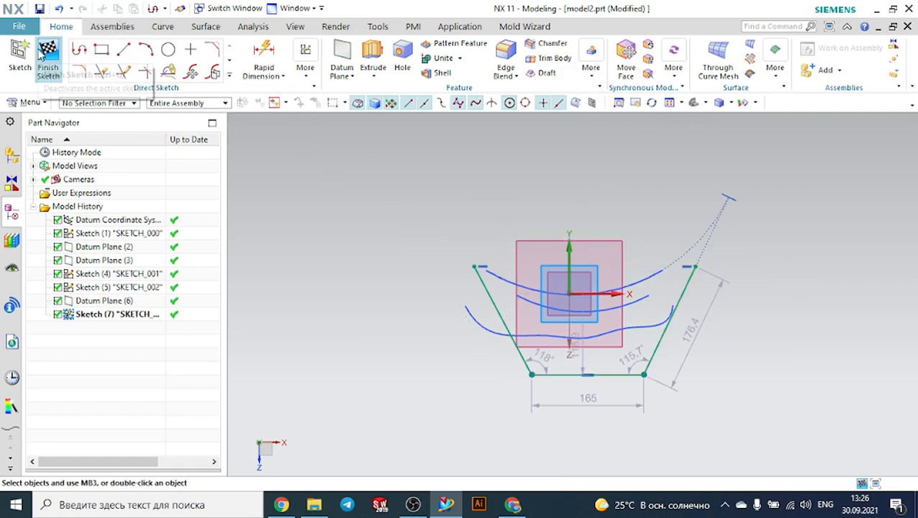
# Create a Through Curves surface from the arc at the origin through the wavy spline and second arc to the three-line profile, with G0 (Position) continuity.
pyautogui.click(693, 106)
pyautogui.scroll(-1, 518, 156)
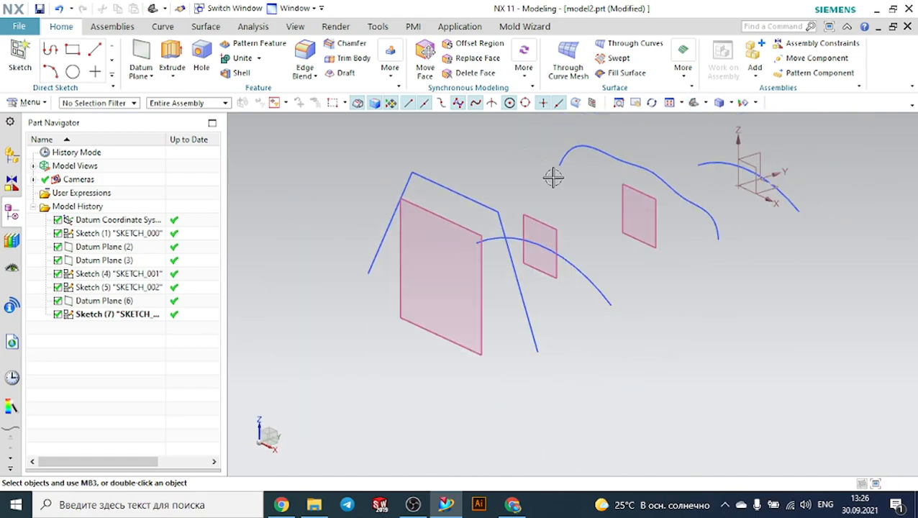
pyautogui.moveTo(555, 179); pyautogui.dragTo(526, 150, button='middle')
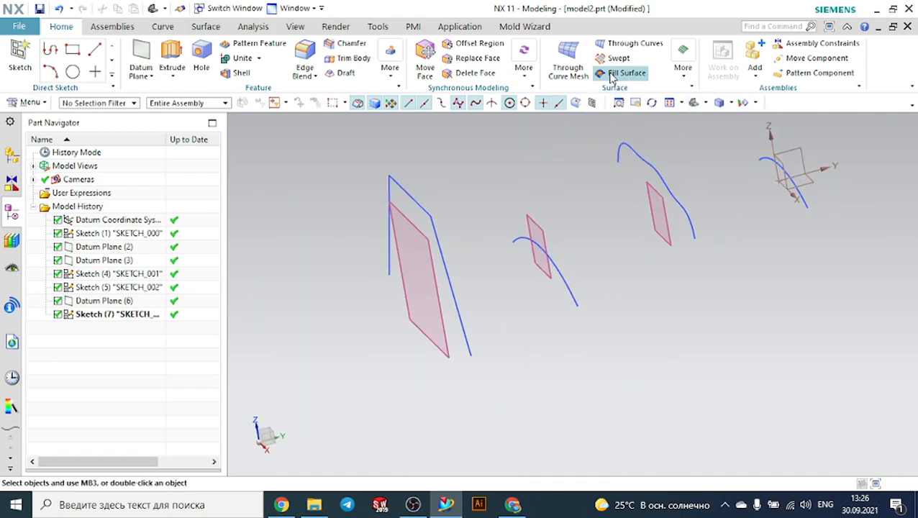
pyautogui.click(618, 44)
pyautogui.scroll(2, 848, 211)
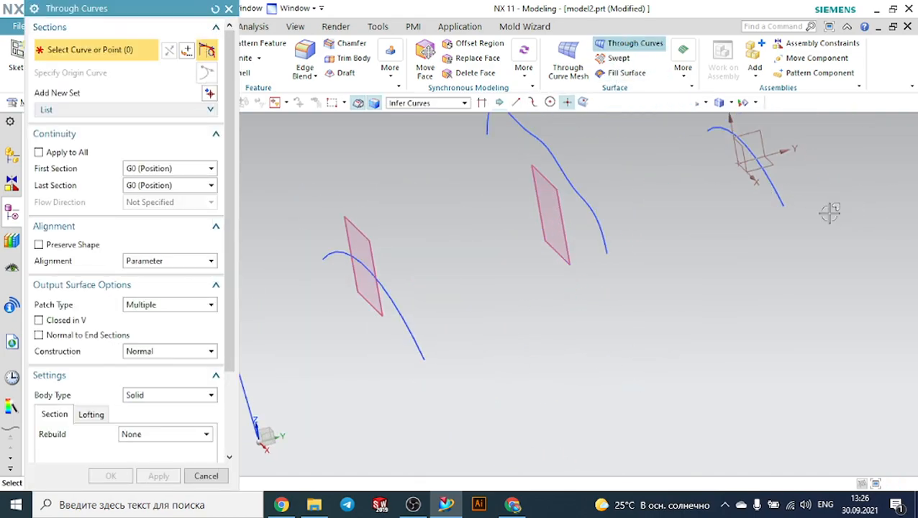
pyautogui.scroll(-2, 785, 219)
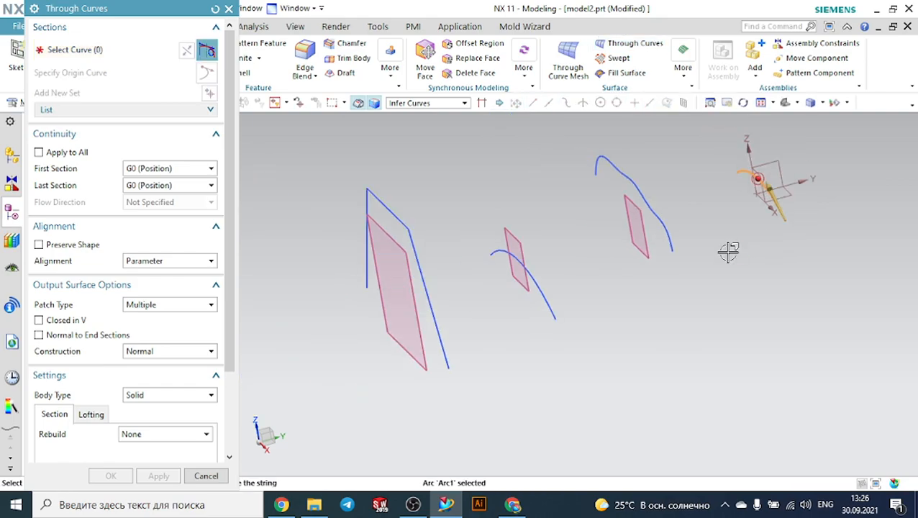
pyautogui.click(673, 240)
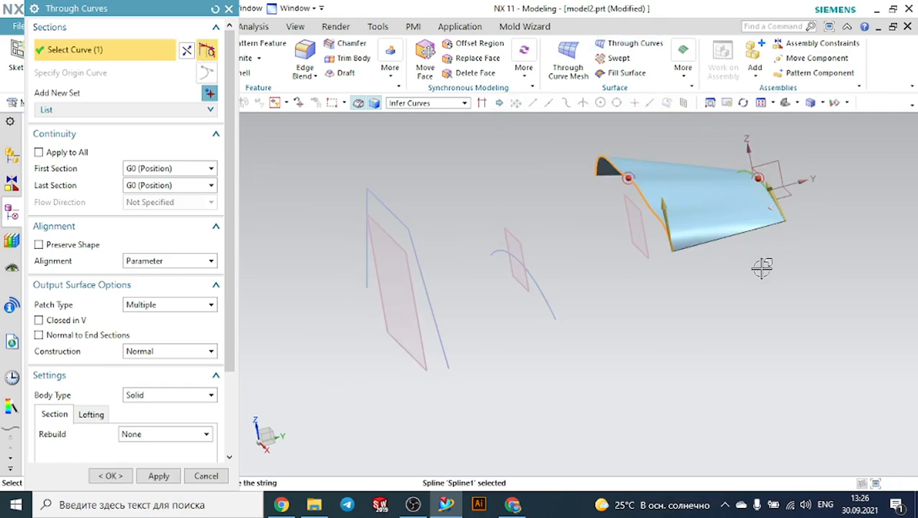
pyautogui.middleClick(761, 268)
pyautogui.scroll(1, 761, 268)
pyautogui.click(507, 329)
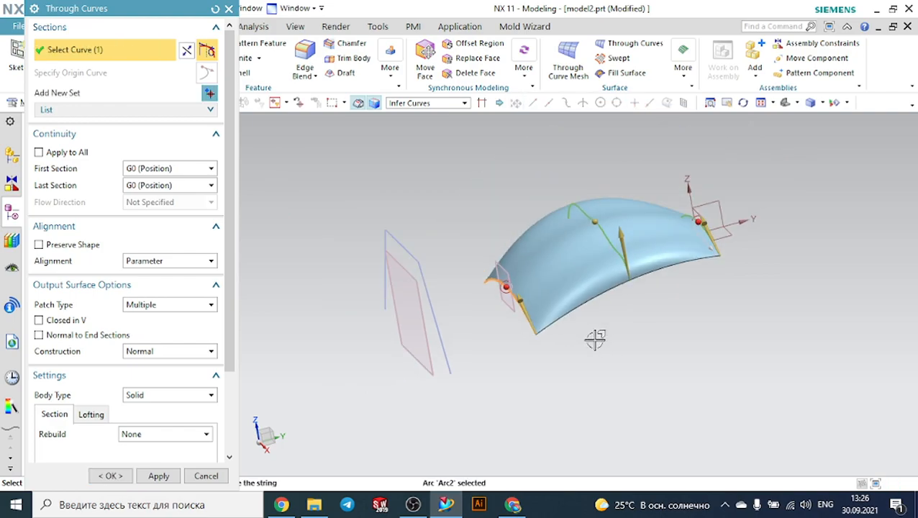
pyautogui.middleClick(518, 344)
pyautogui.scroll(1, 446, 353)
pyautogui.click(430, 370)
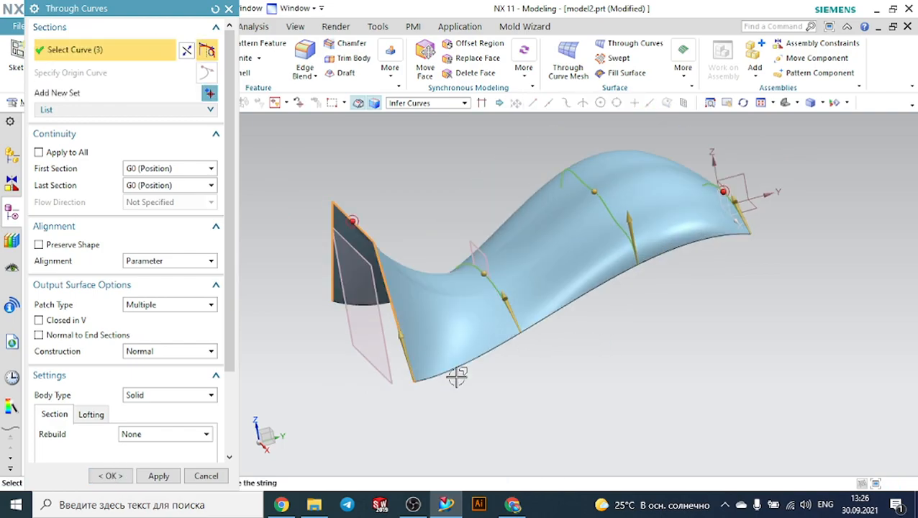
pyautogui.click(109, 476)
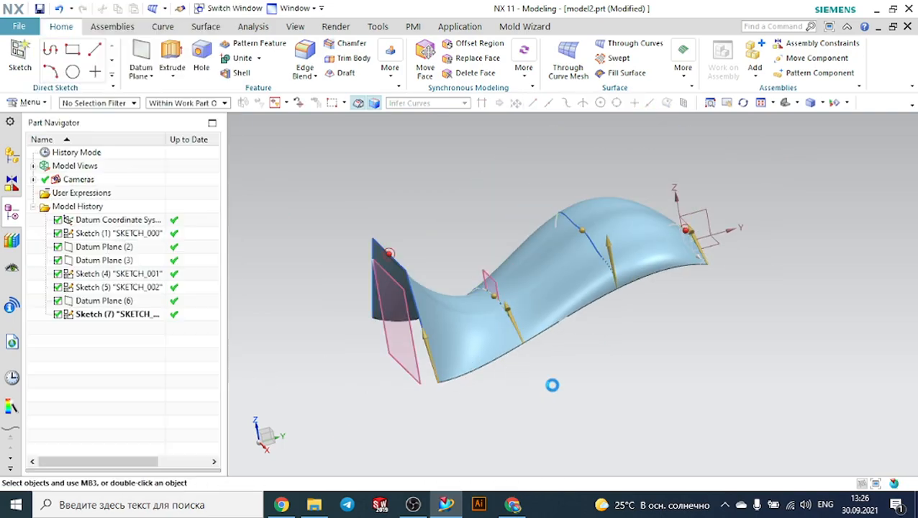
pyautogui.moveTo(637, 368); pyautogui.dragTo(631, 389, button='middle')
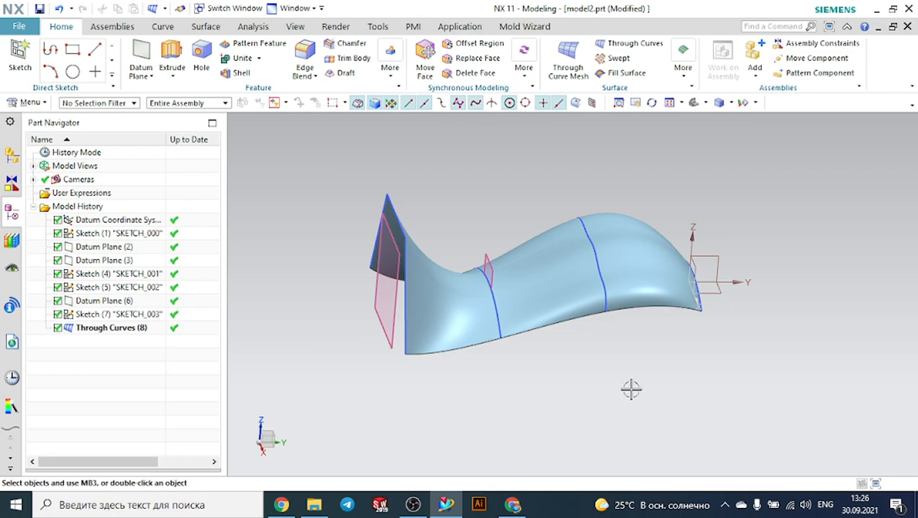
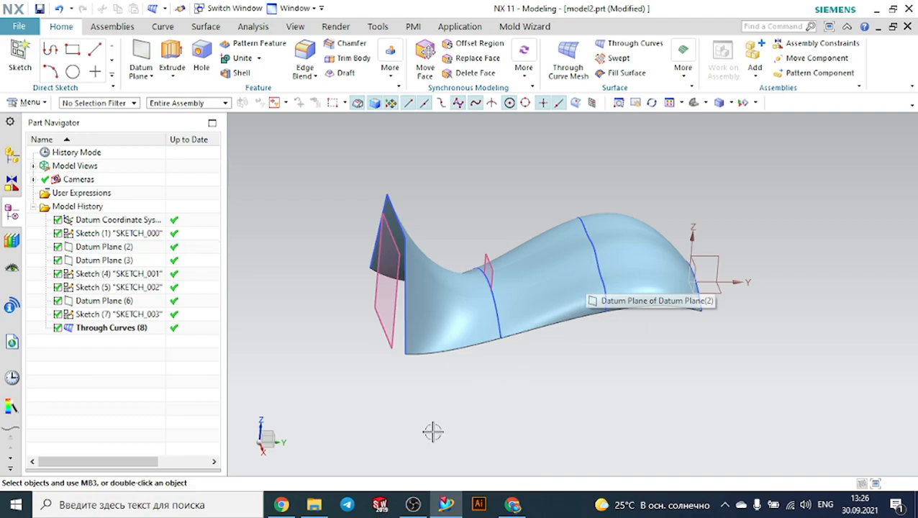
# Switch to File Explorer, open model4.prt and inspect its Through Curves surface from several angles.
pyautogui.click(313, 504)
pyautogui.doubleClick(165, 164)
pyautogui.moveTo(416, 239); pyautogui.dragTo(397, 251, button='middle')
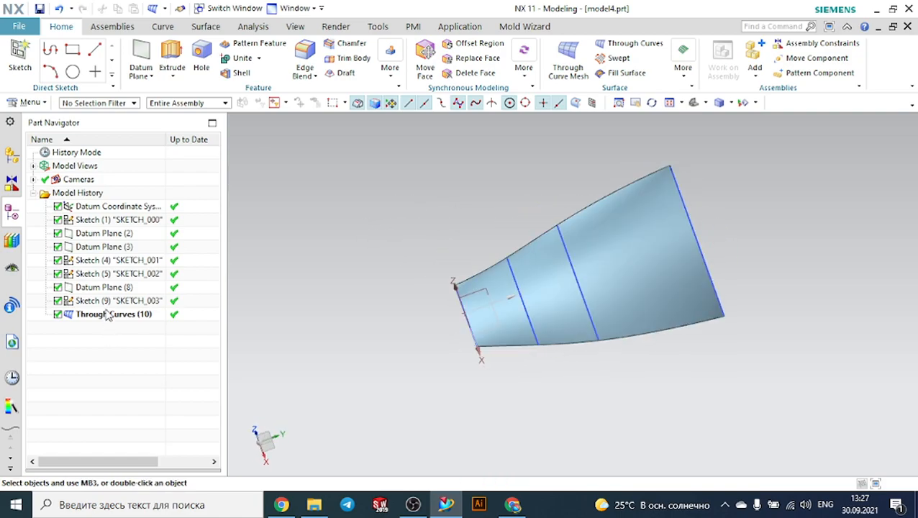
pyautogui.moveTo(688, 234); pyautogui.dragTo(669, 216, button='middle')
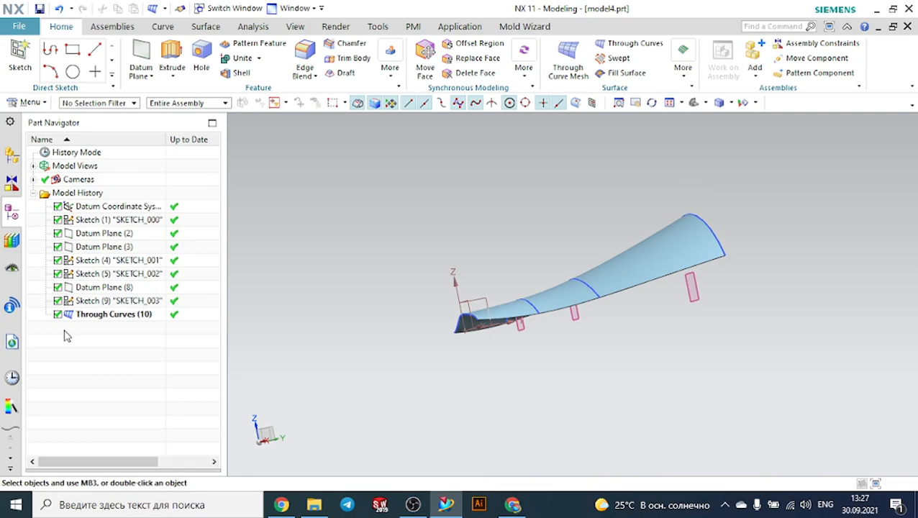
# Delete the Through Curves surface from model4, keeping its section sketches and datum planes.
pyautogui.click(129, 315)
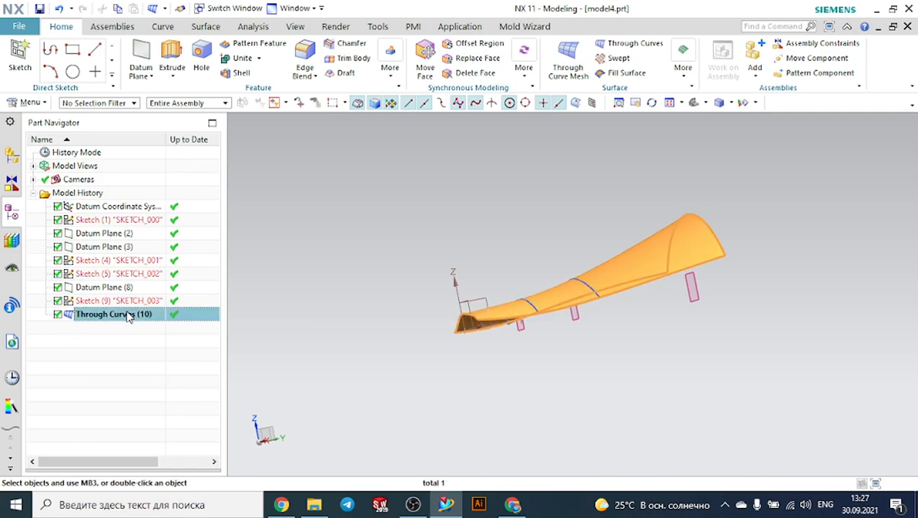
pyautogui.rightClick(129, 317)
pyautogui.click(154, 271)
pyautogui.moveTo(328, 246); pyautogui.dragTo(316, 264, button='middle')
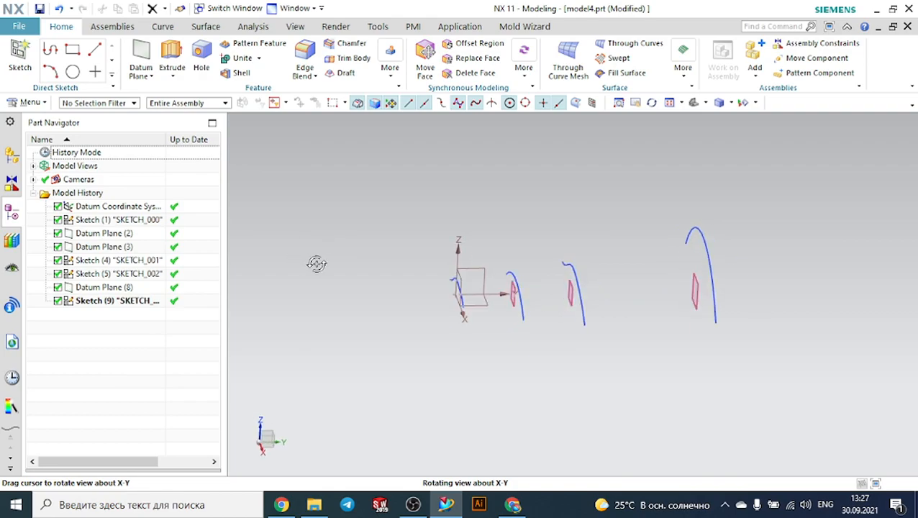
# Create a Through Curves surface between the largest, farthest section curve and the neighbouring spline, with G0 (Position) continuity, and close the command.
pyautogui.click(601, 43)
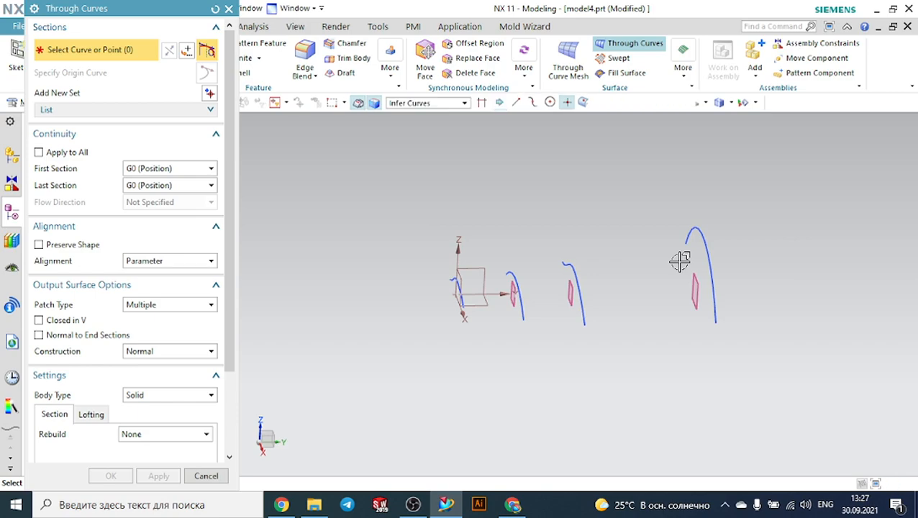
pyautogui.moveTo(656, 223)
pyautogui.mouseDown(button='middle')
pyautogui.moveTo(640, 232)
pyautogui.moveTo(653, 227)
pyautogui.mouseUp(button='middle')
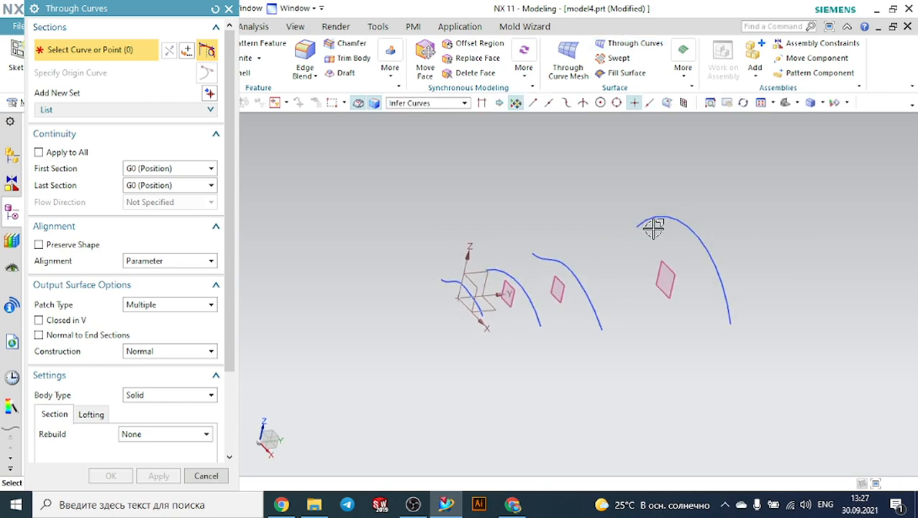
pyautogui.click(731, 317)
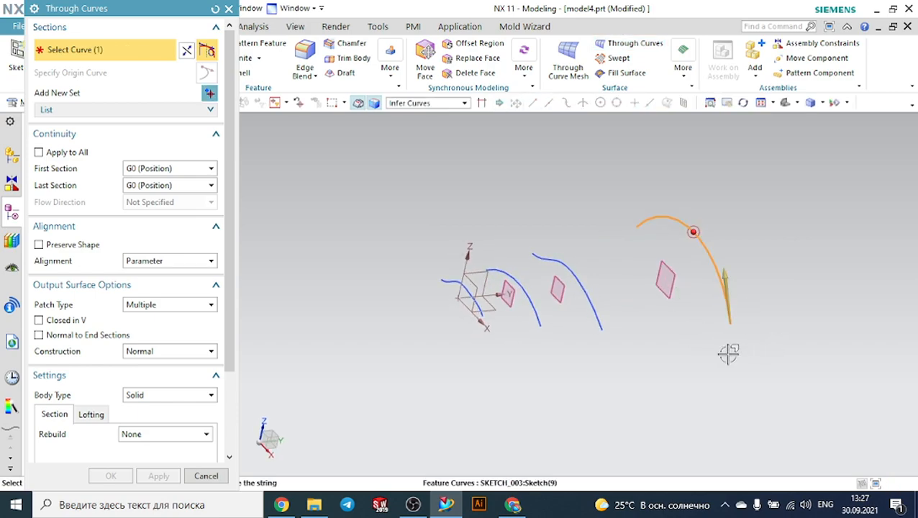
pyautogui.click(600, 318)
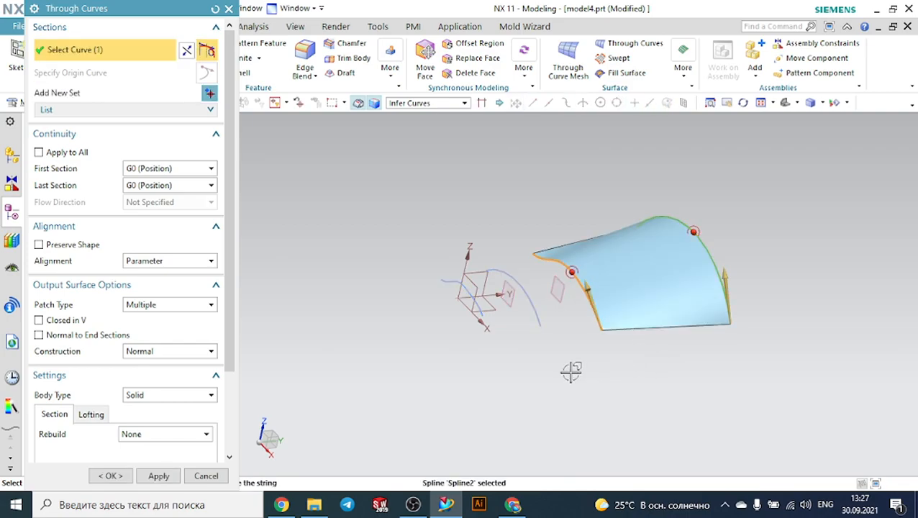
pyautogui.click(157, 479)
pyautogui.moveTo(518, 374); pyautogui.dragTo(257, 474, button='middle')
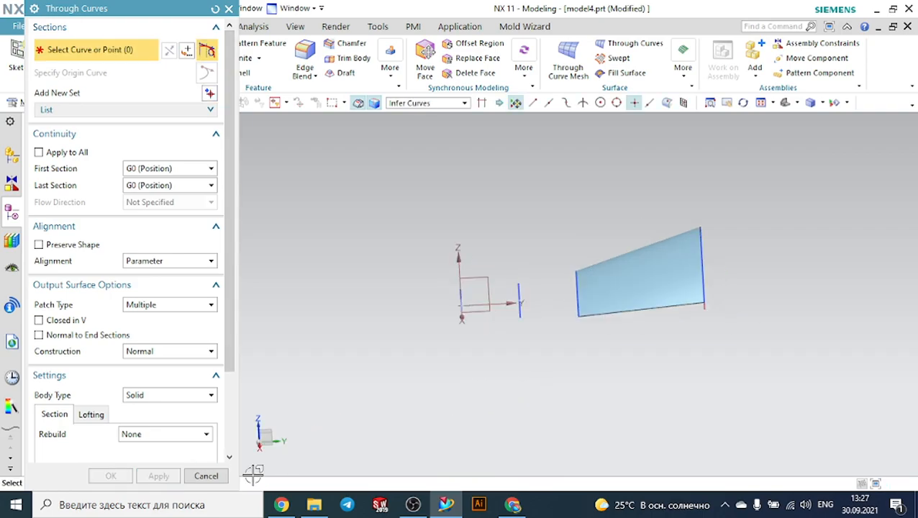
pyautogui.moveTo(562, 374); pyautogui.dragTo(420, 416, button='middle')
pyautogui.click(205, 474)
# Create a second Through Curves surface from the first surface's spline edge to the adjacent arc toward the origin, with G0 (Position) continuity at both sections.
pyautogui.moveTo(450, 360); pyautogui.dragTo(607, 261, button='middle')
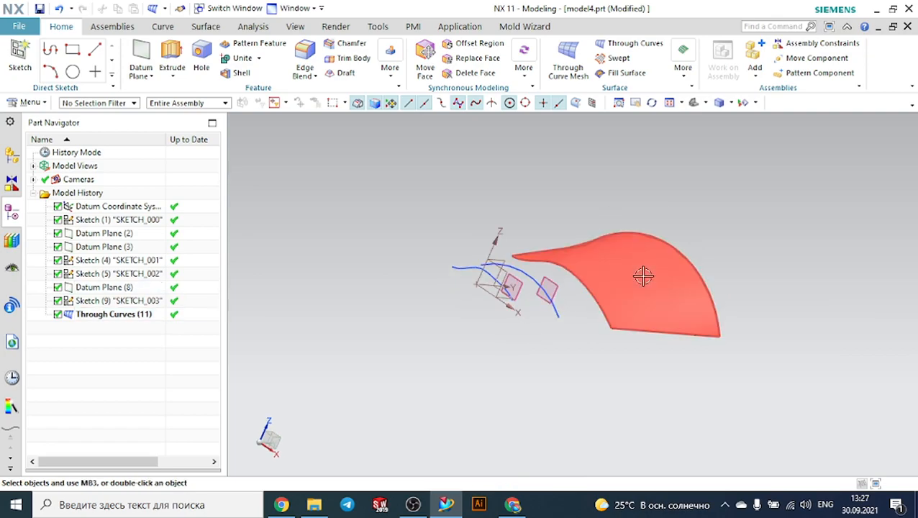
pyautogui.moveTo(590, 376); pyautogui.dragTo(566, 379, button='middle')
pyautogui.scroll(2, 538, 330)
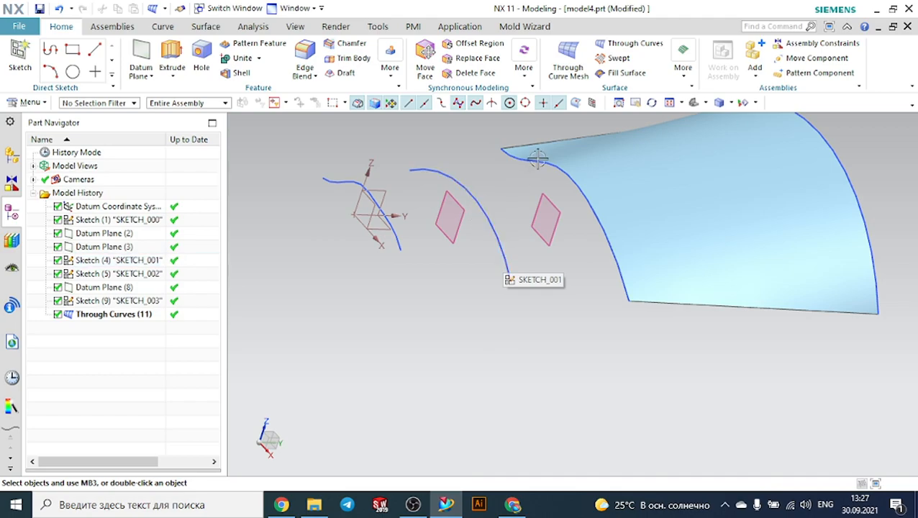
pyautogui.click(635, 43)
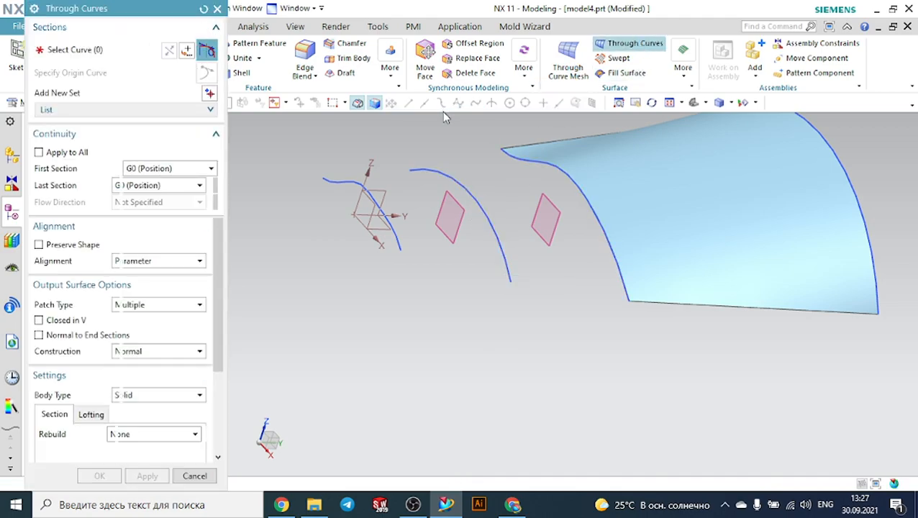
pyautogui.click(603, 255)
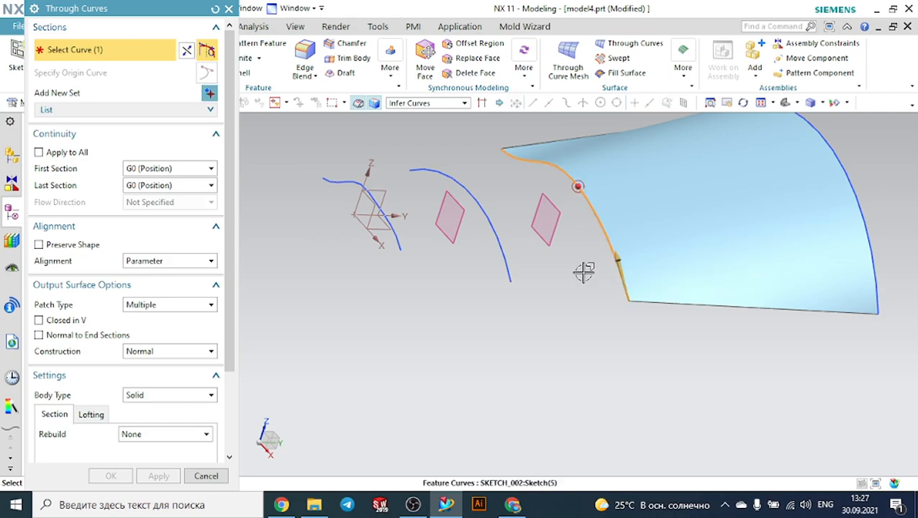
pyautogui.middleClick(544, 318)
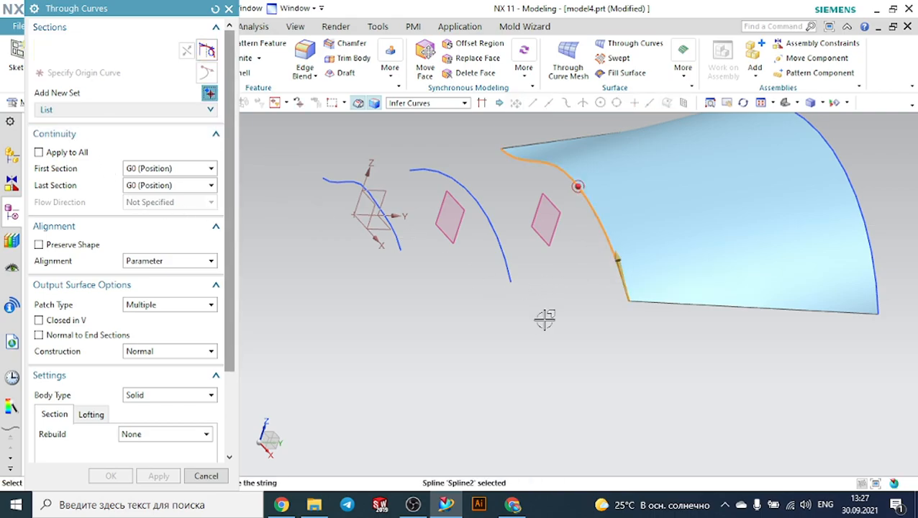
pyautogui.click(514, 281)
pyautogui.click(601, 302)
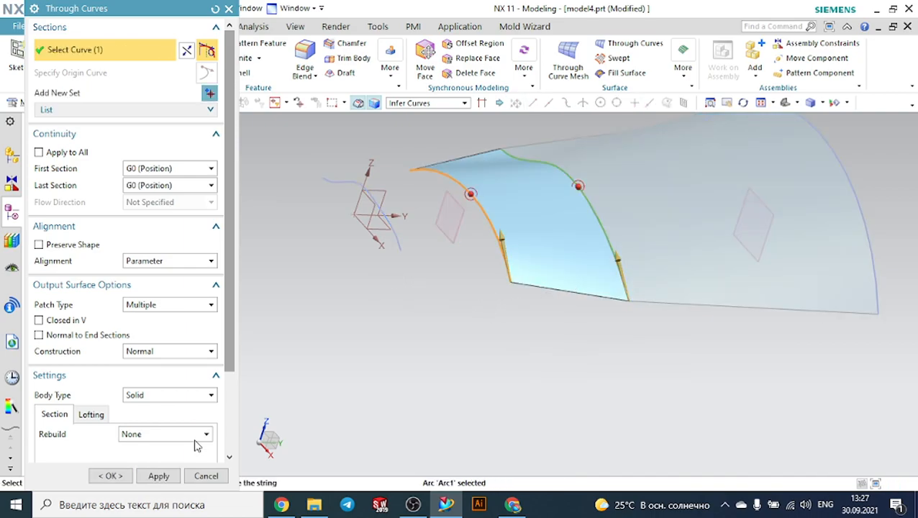
pyautogui.click(123, 475)
# Start a Reflection face analysis for checking the two adjoining Through Curves surfaces.
pyautogui.moveTo(467, 360); pyautogui.dragTo(463, 334, button='middle')
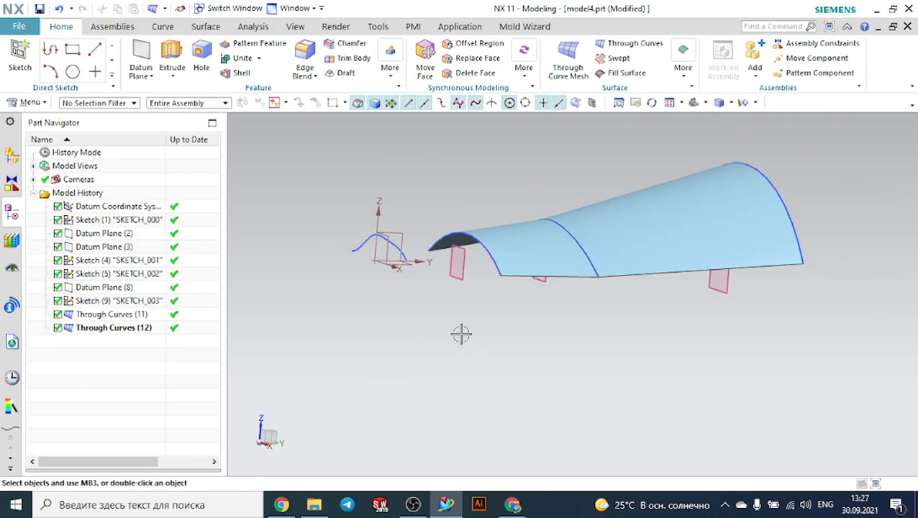
pyautogui.scroll(-1, 334, 29)
pyautogui.click(260, 27)
pyautogui.click(547, 57)
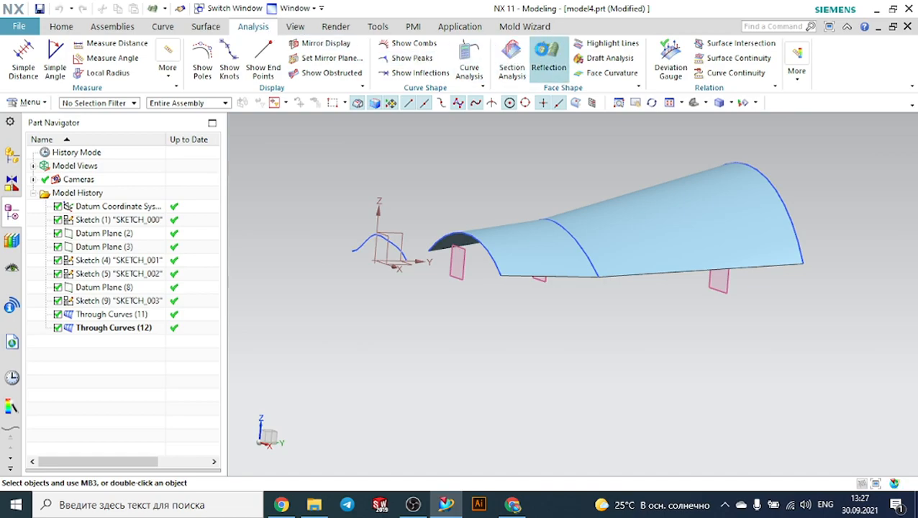
# Apply a line-image reflection analysis to both lofted surfaces, using 32 thin horizontal lines.
pyautogui.click(609, 203)
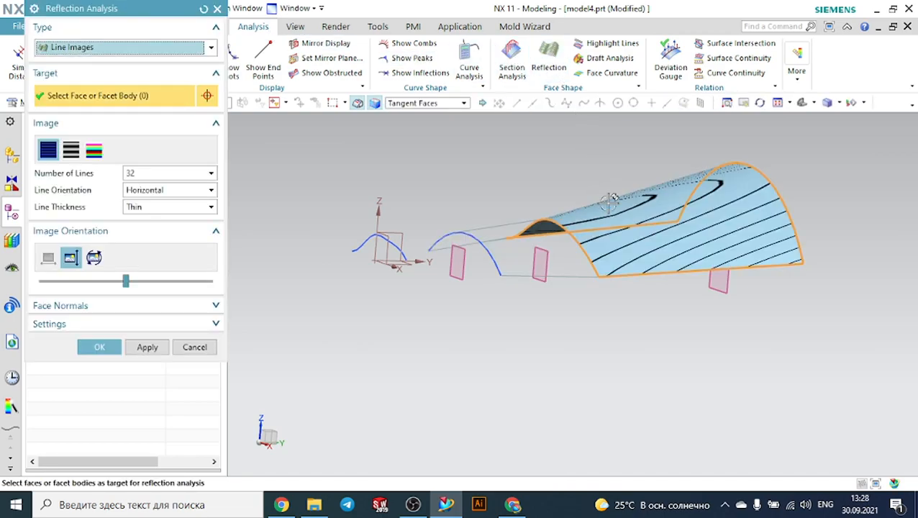
pyautogui.click(517, 225)
pyautogui.moveTo(509, 313)
pyautogui.mouseDown(button='middle')
pyautogui.moveTo(518, 353)
pyautogui.moveTo(488, 365)
pyautogui.moveTo(518, 334)
pyautogui.moveTo(573, 316)
pyautogui.moveTo(506, 311)
pyautogui.moveTo(509, 322)
pyautogui.mouseUp(button='middle')
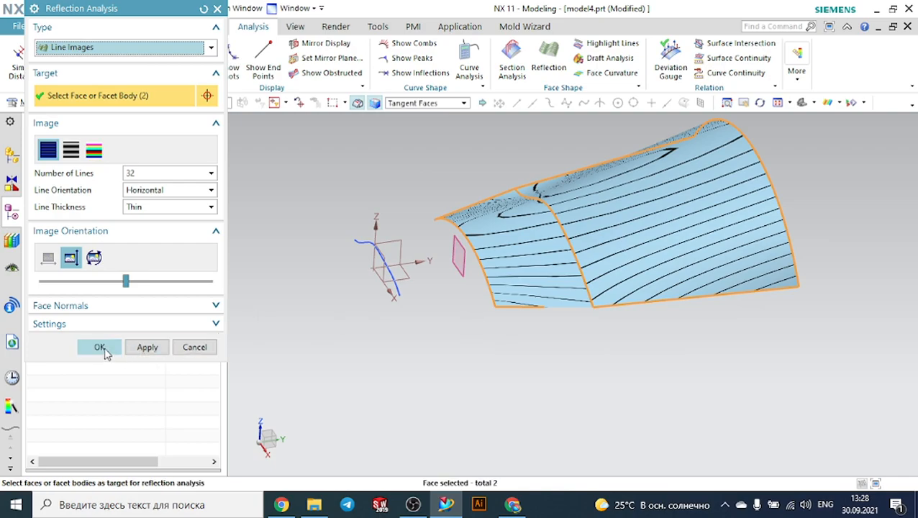
pyautogui.click(100, 347)
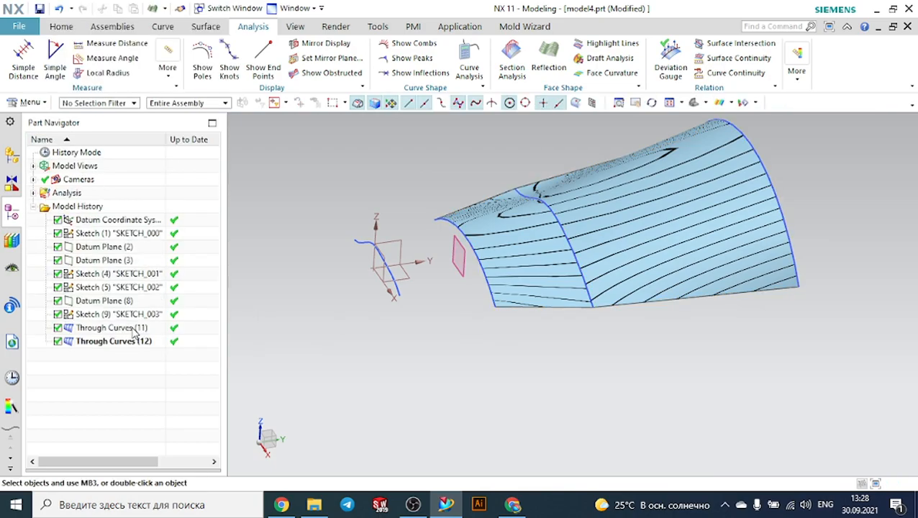
# Edit the shorter Through Curves surface so its first section is G1 (Tangent) to the adjoining large face.
pyautogui.doubleClick(115, 341)
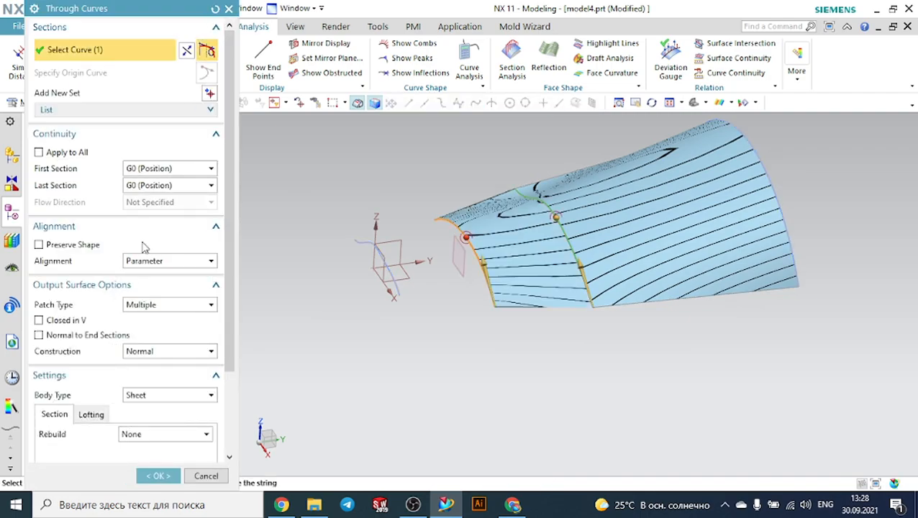
pyautogui.click(134, 170)
pyautogui.click(140, 195)
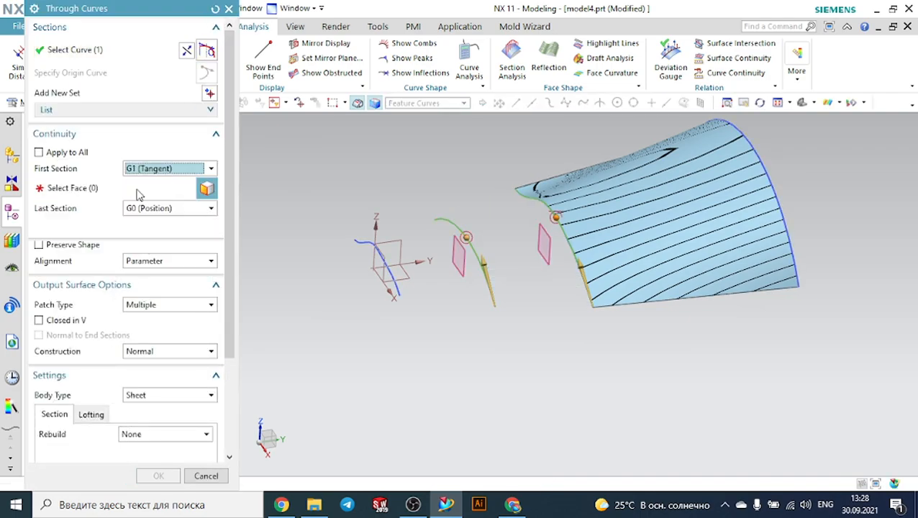
pyautogui.click(594, 204)
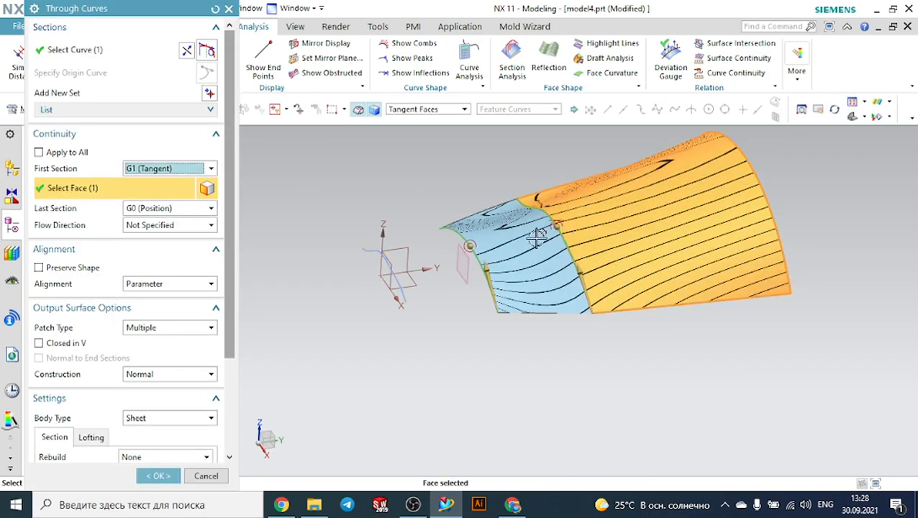
pyautogui.click(158, 475)
pyautogui.moveTo(461, 381); pyautogui.dragTo(483, 379, button='middle')
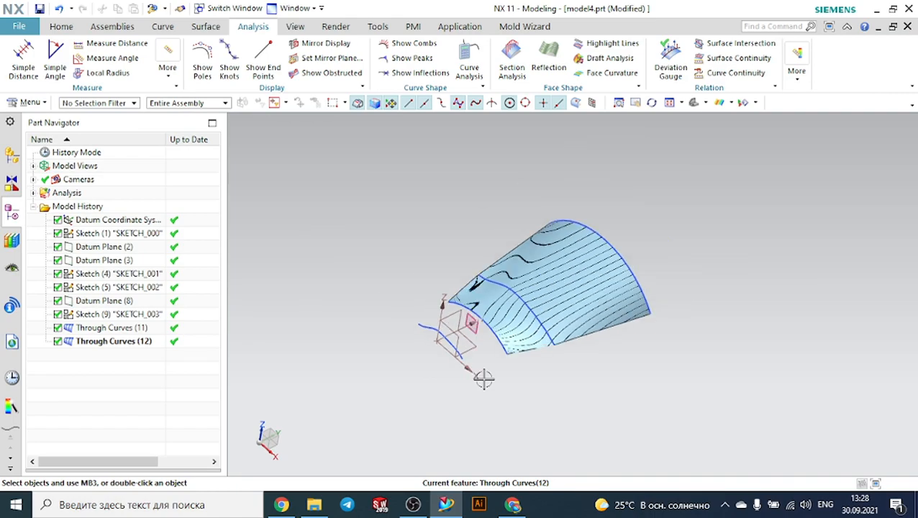
pyautogui.moveTo(360, 308); pyautogui.dragTo(381, 324, button='middle')
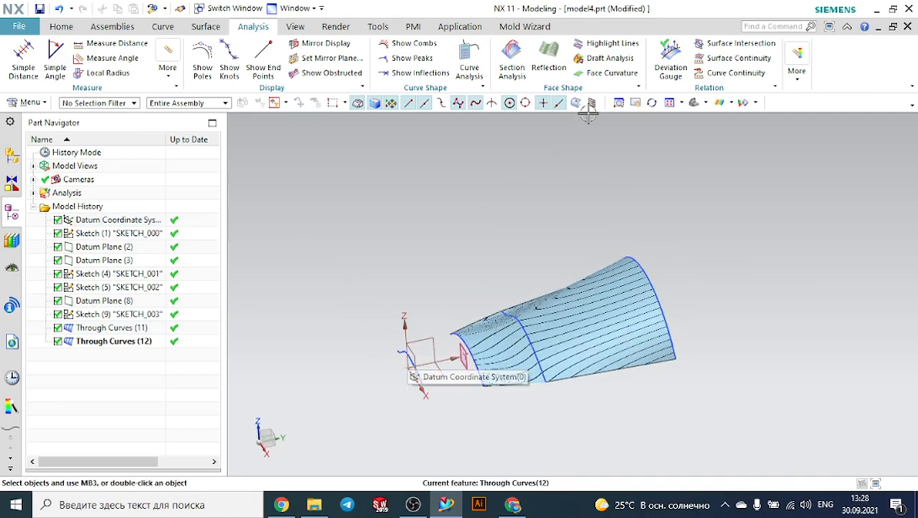
# Start a Through Curves surface from the small open end's sketch curve to the origin spline, and switch the display to plain shading.
pyautogui.click(61, 27)
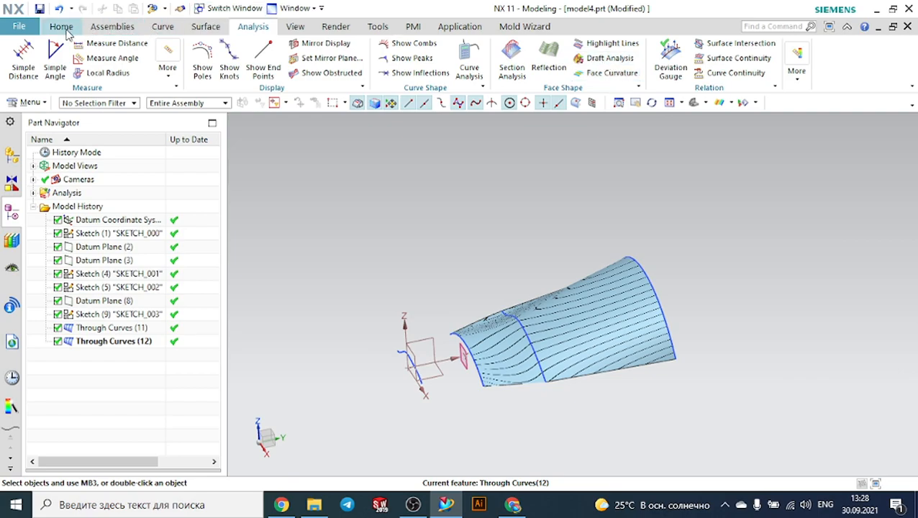
pyautogui.click(625, 45)
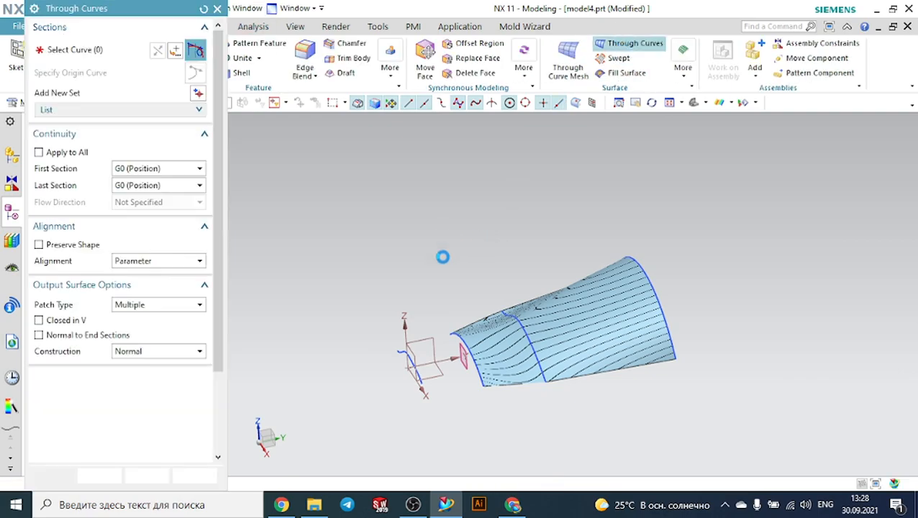
pyautogui.scroll(3, 474, 378)
pyautogui.click(484, 376)
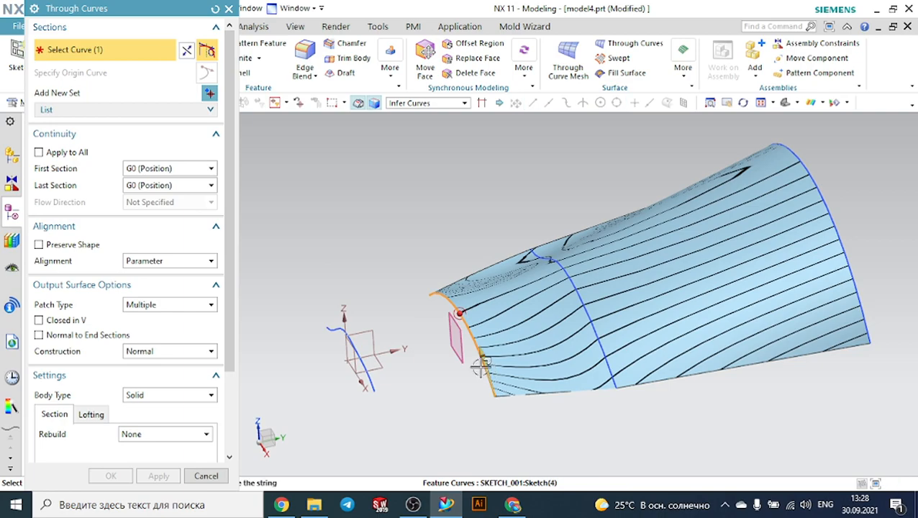
pyautogui.middleClick(386, 348)
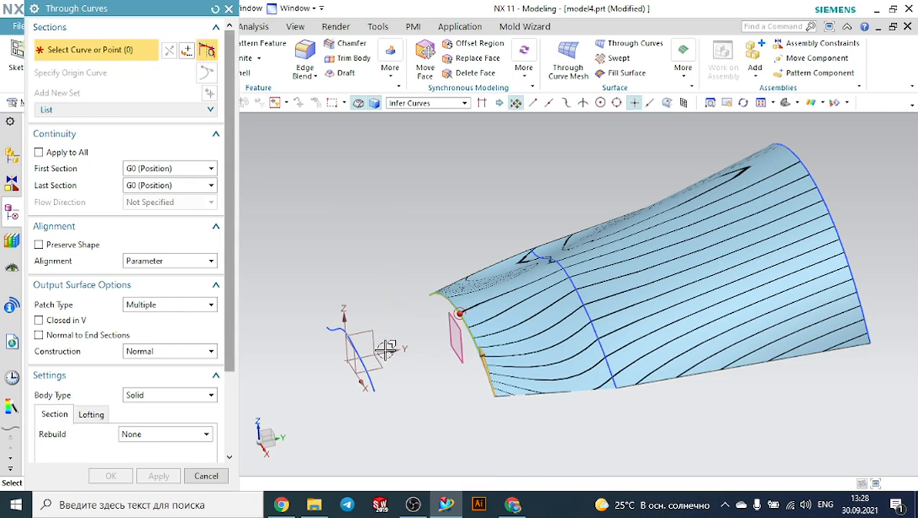
pyautogui.click(373, 371)
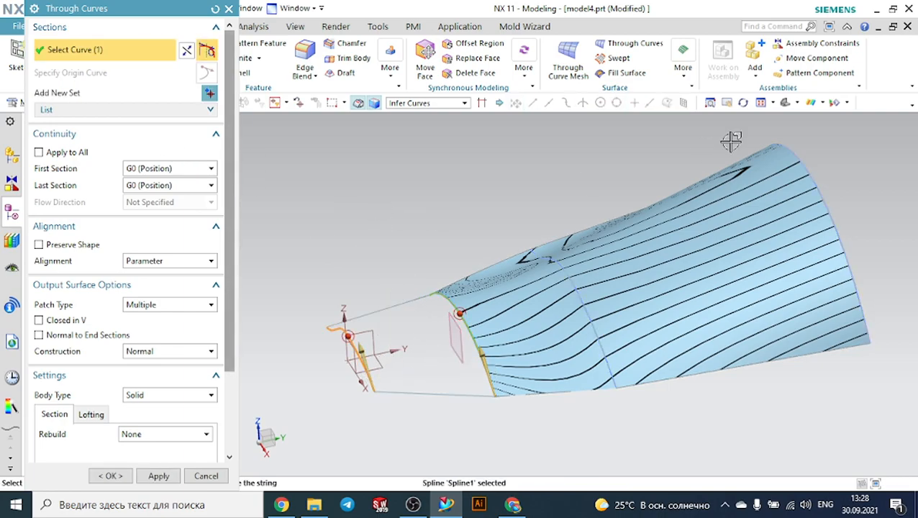
pyautogui.click(822, 103)
pyautogui.click(826, 118)
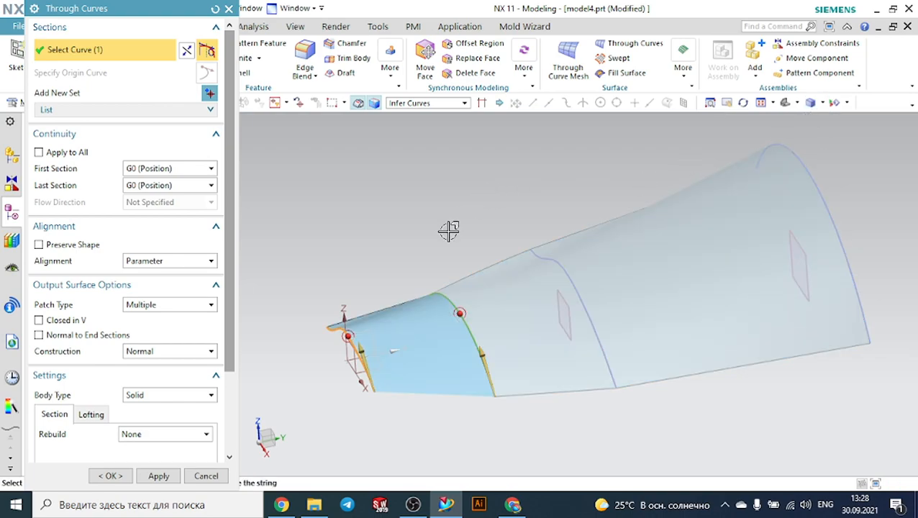
# Make the new surface's first section G1 (Tangent) to the neighbouring middle face and create the surface.
pyautogui.click(157, 171)
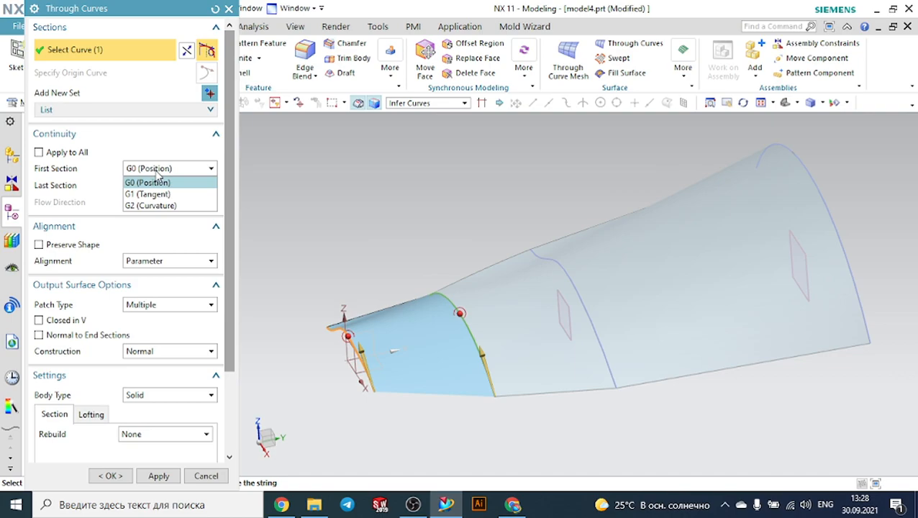
pyautogui.click(148, 194)
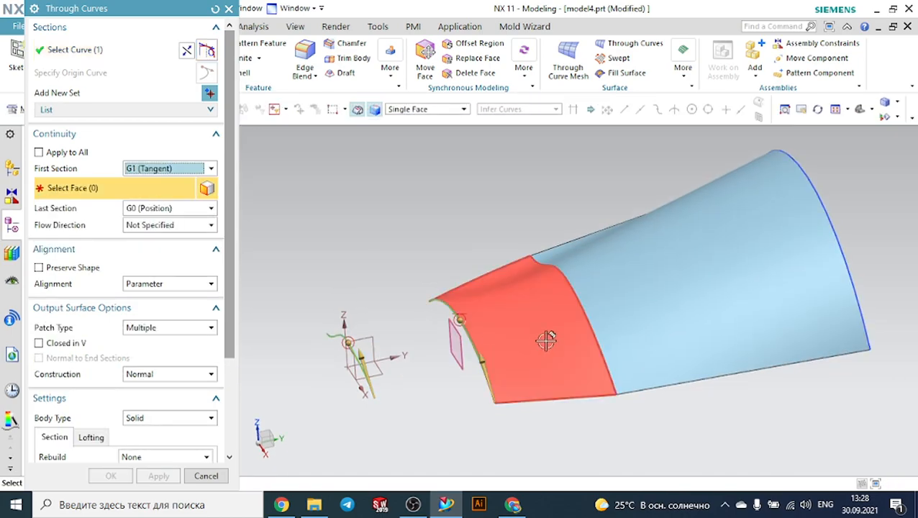
pyautogui.click(528, 311)
pyautogui.click(115, 475)
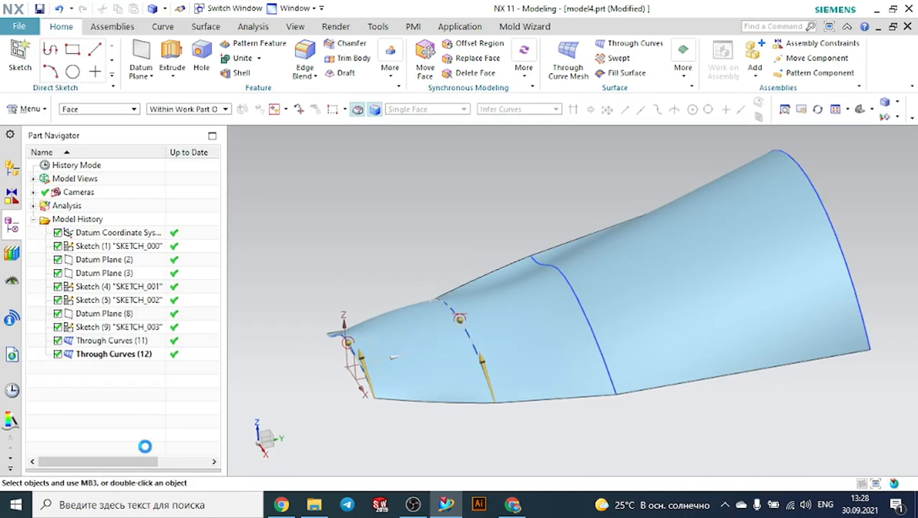
pyautogui.scroll(-2, 374, 220)
pyautogui.moveTo(693, 110); pyautogui.dragTo(553, 214, button='middle')
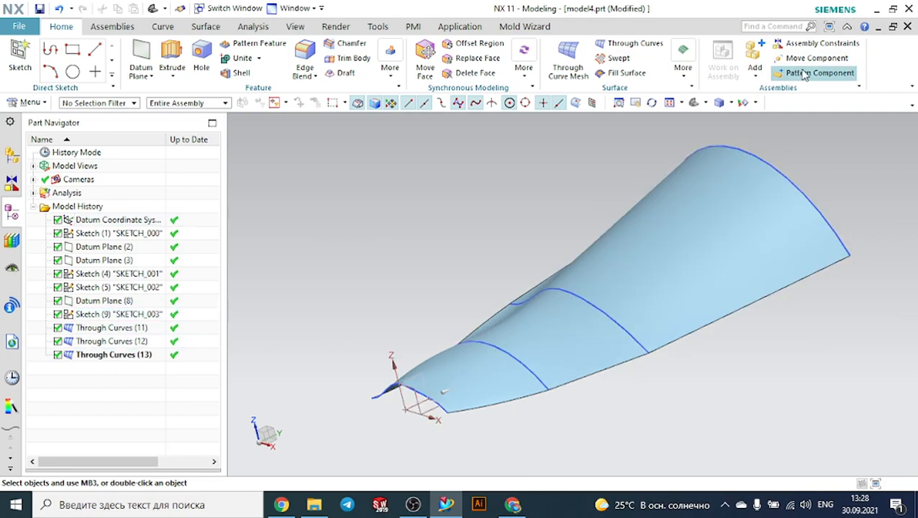
# Close model4 without saving, open model5 from the Through curves folder, and inspect the shelled part.
pyautogui.click(907, 26)
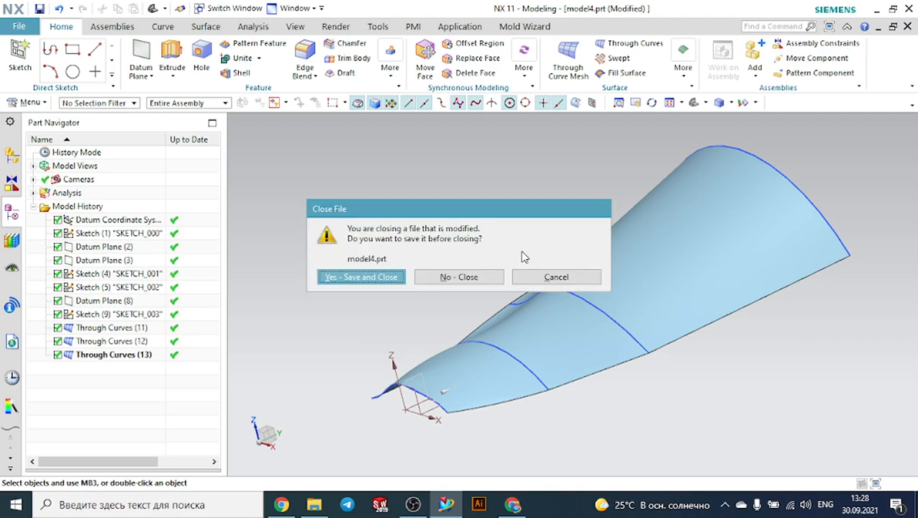
pyautogui.click(458, 276)
pyautogui.click(316, 504)
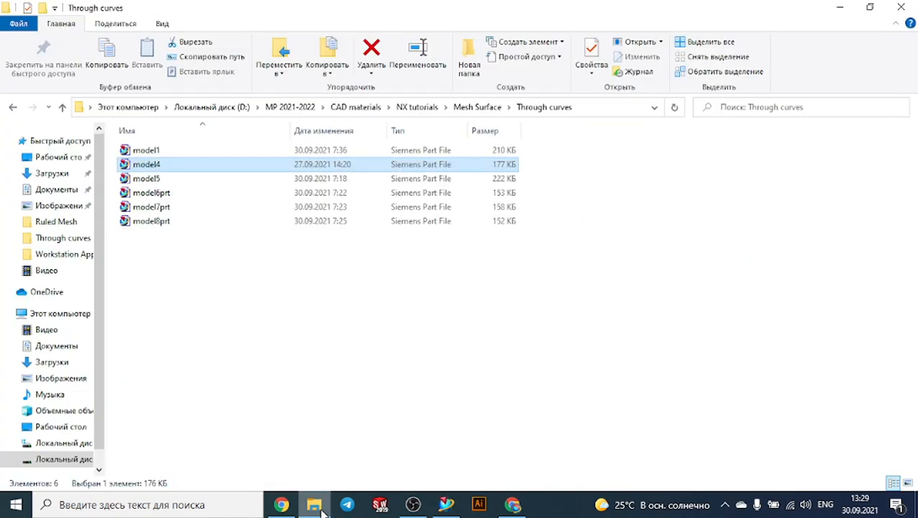
pyautogui.doubleClick(155, 179)
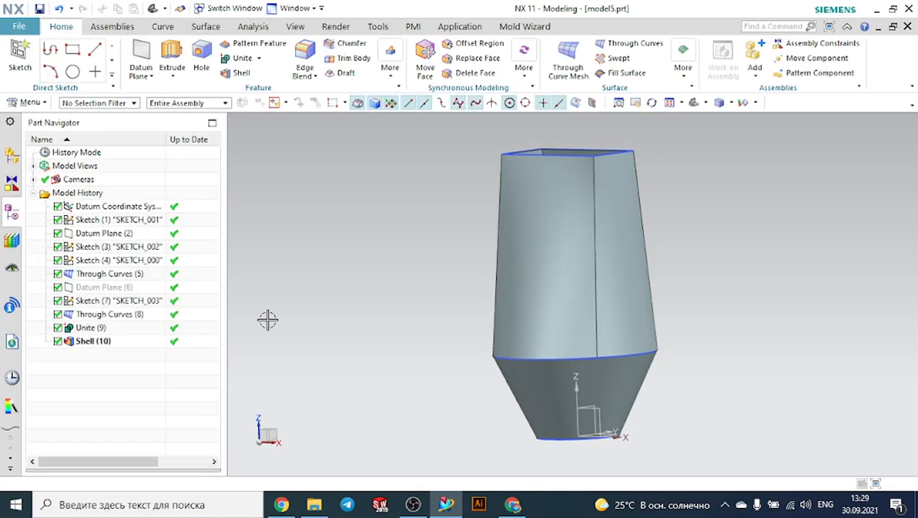
pyautogui.moveTo(382, 277); pyautogui.dragTo(436, 285, button='middle')
pyautogui.moveTo(528, 323); pyautogui.dragTo(629, 420, button='middle')
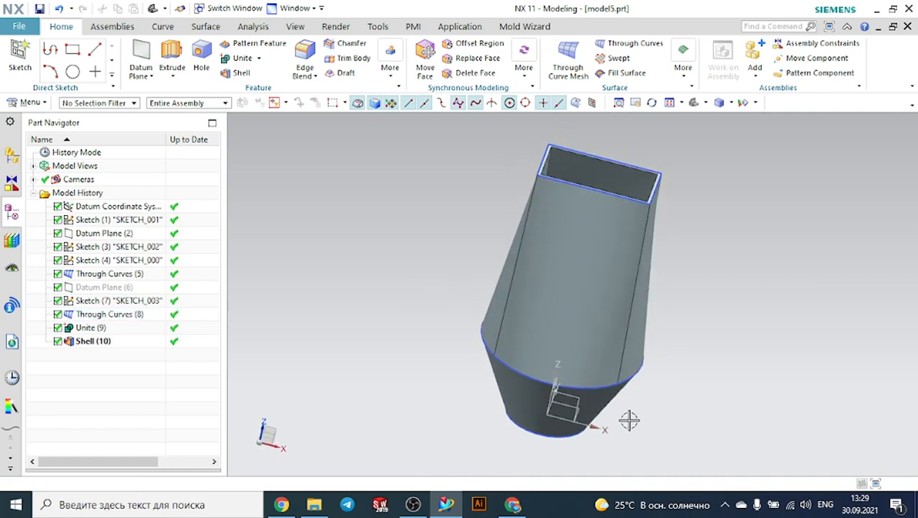
# Create a new model part and start a sketch on the XY plane.
pyautogui.click(19, 26)
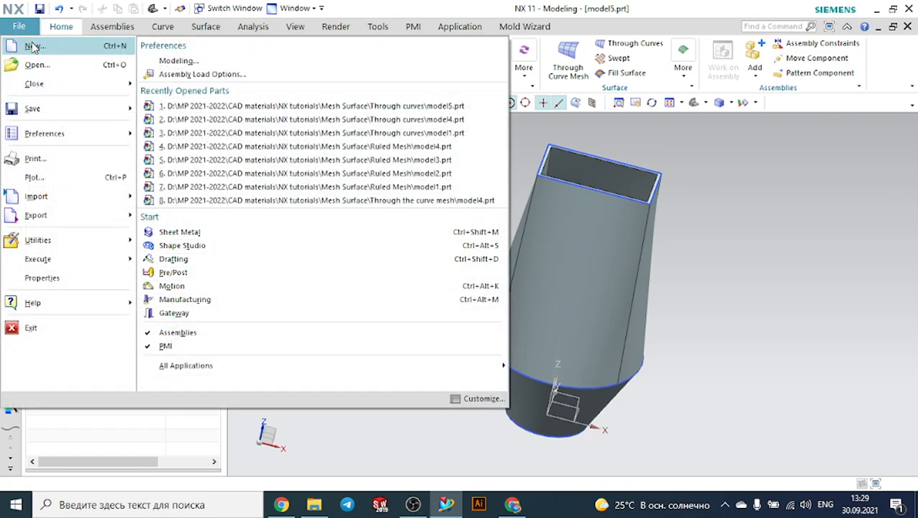
pyautogui.click(558, 207)
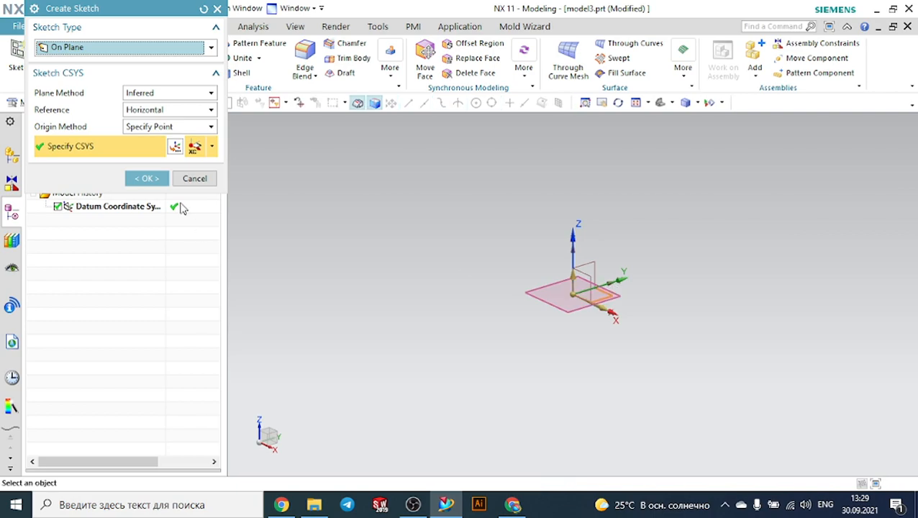
pyautogui.click(148, 179)
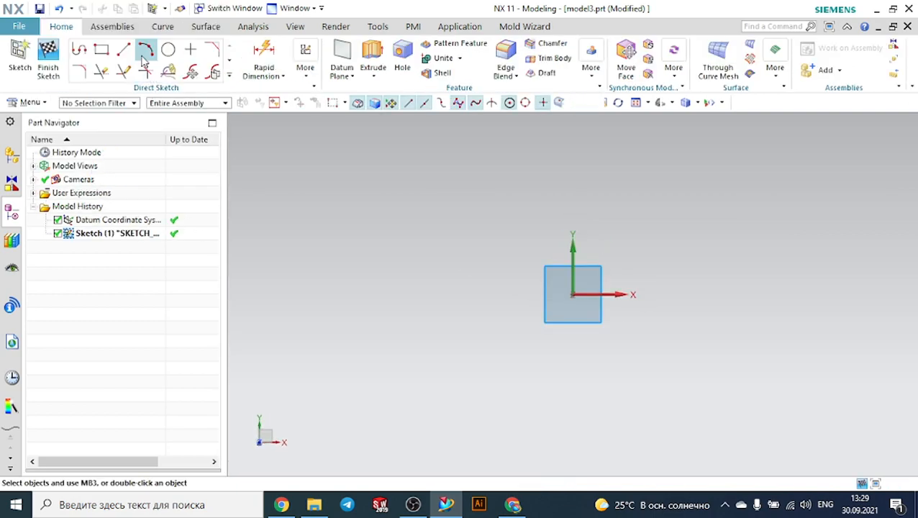
# Sketch a circle centred on the origin and finish the sketch.
pyautogui.click(168, 49)
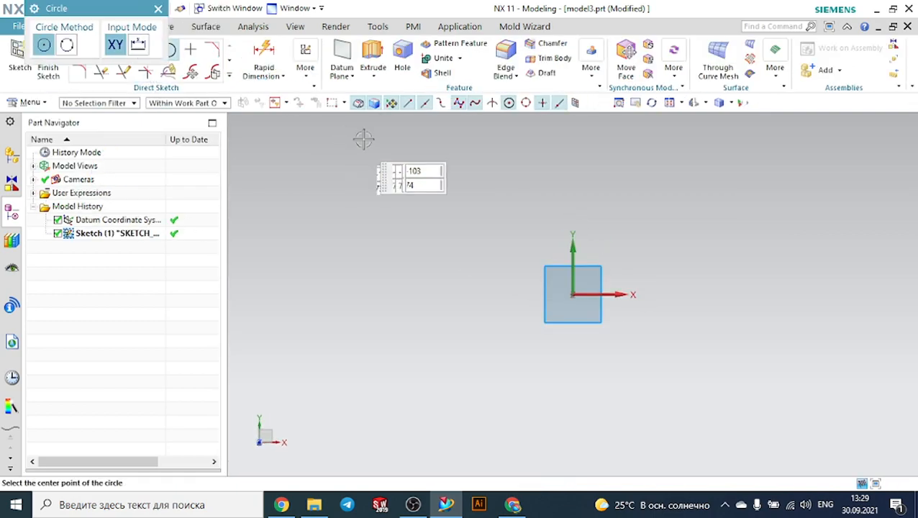
pyautogui.click(574, 295)
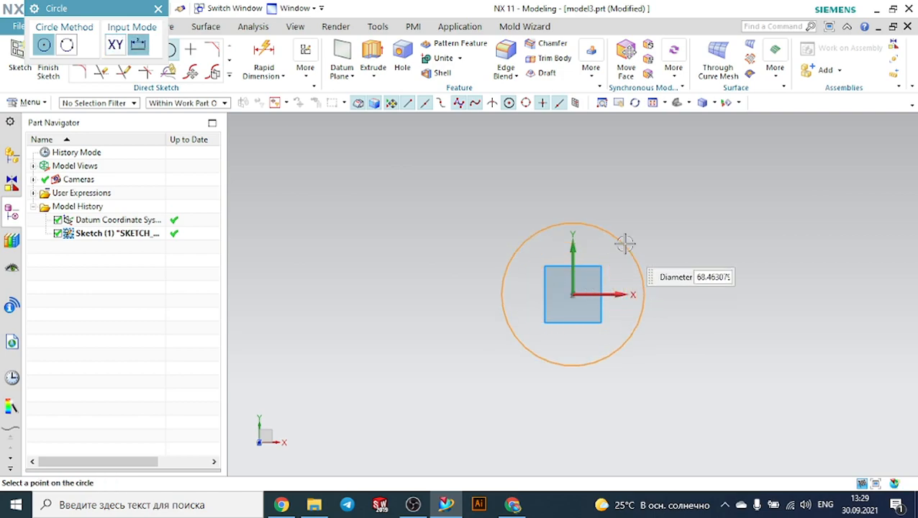
pyautogui.click(619, 247)
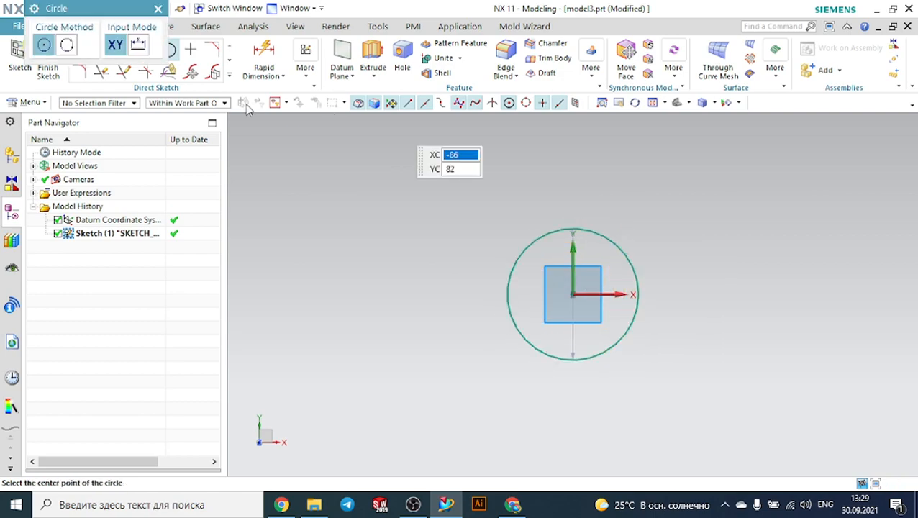
pyautogui.click(159, 8)
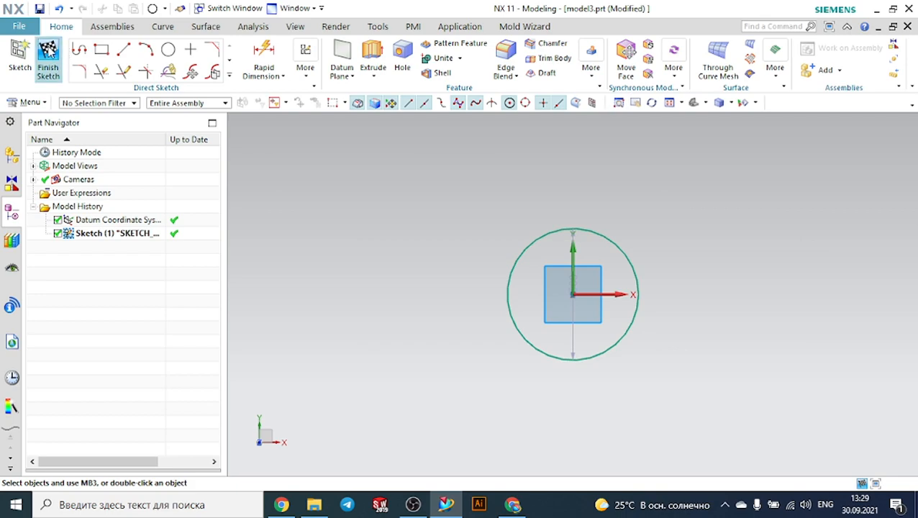
pyautogui.click(47, 54)
# Create one datum plane 60 mm above the XY plane, reversing the offset direction.
pyautogui.moveTo(395, 263); pyautogui.dragTo(406, 215, button='middle')
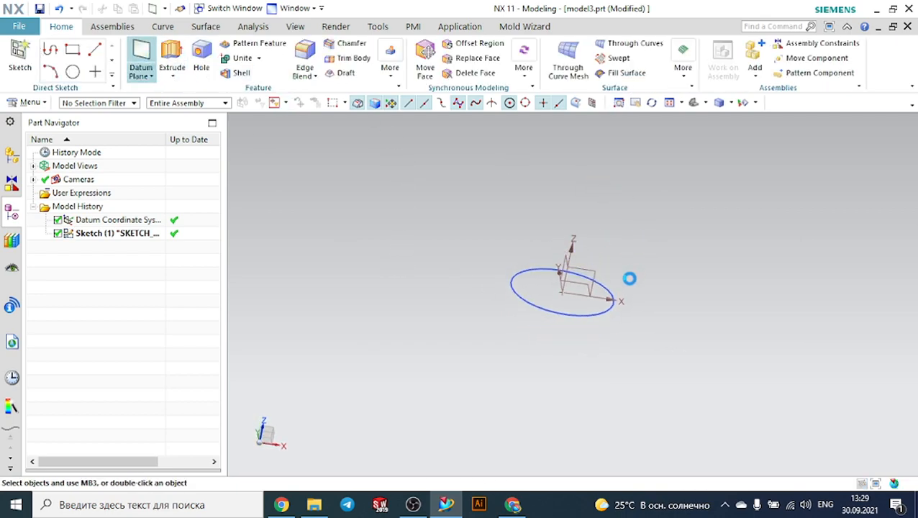
pyautogui.scroll(2, 625, 279)
pyautogui.click(551, 295)
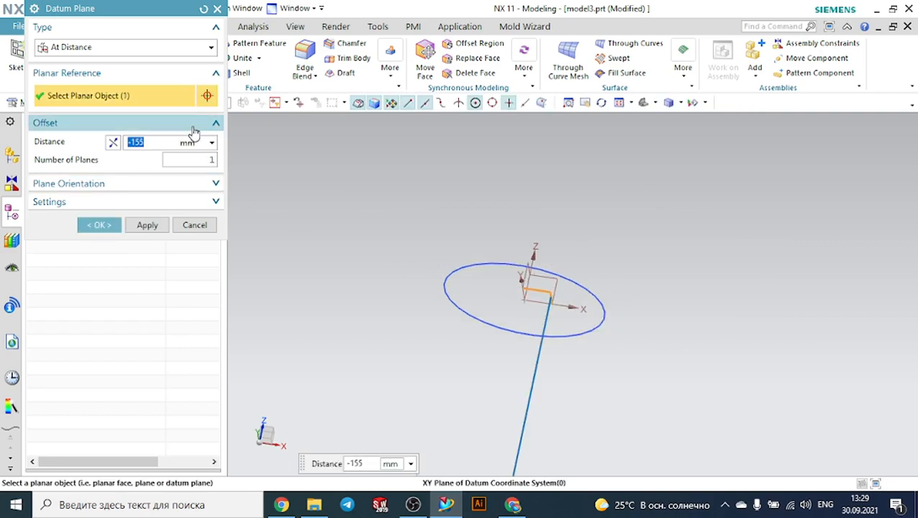
pyautogui.click(113, 141)
pyautogui.scroll(-3, 445, 221)
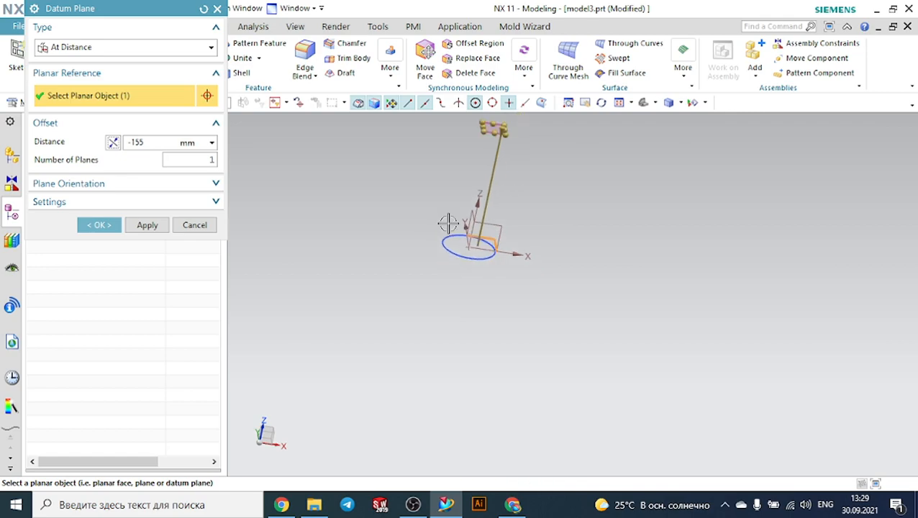
pyautogui.scroll(3, 480, 138)
pyautogui.moveTo(488, 167); pyautogui.dragTo(469, 260)
pyautogui.click(197, 159)
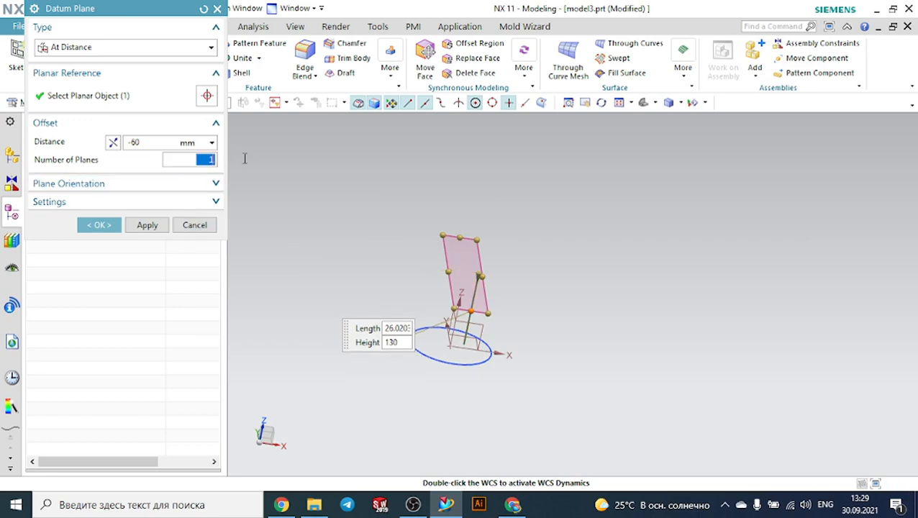
pyautogui.click(158, 226)
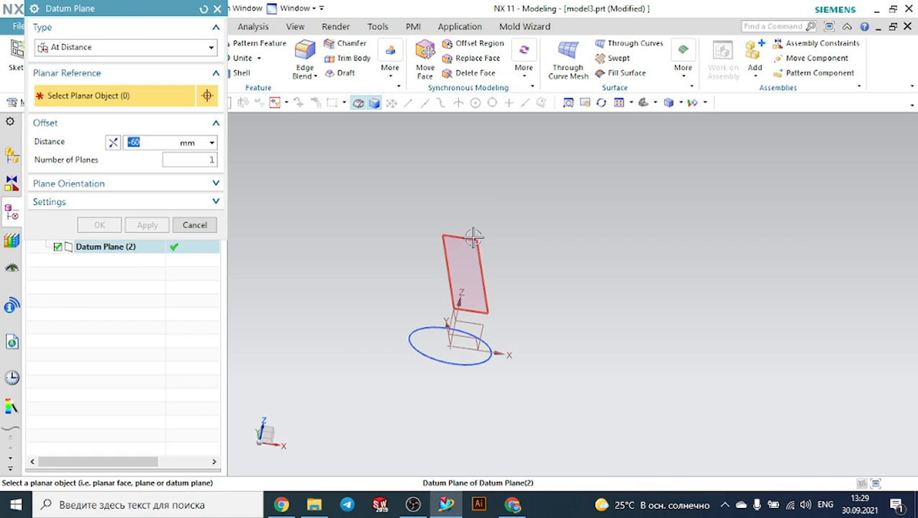
# Create a second datum plane offset above the first datum plane.
pyautogui.click(469, 243)
pyautogui.doubleClick(493, 164)
pyautogui.click(98, 225)
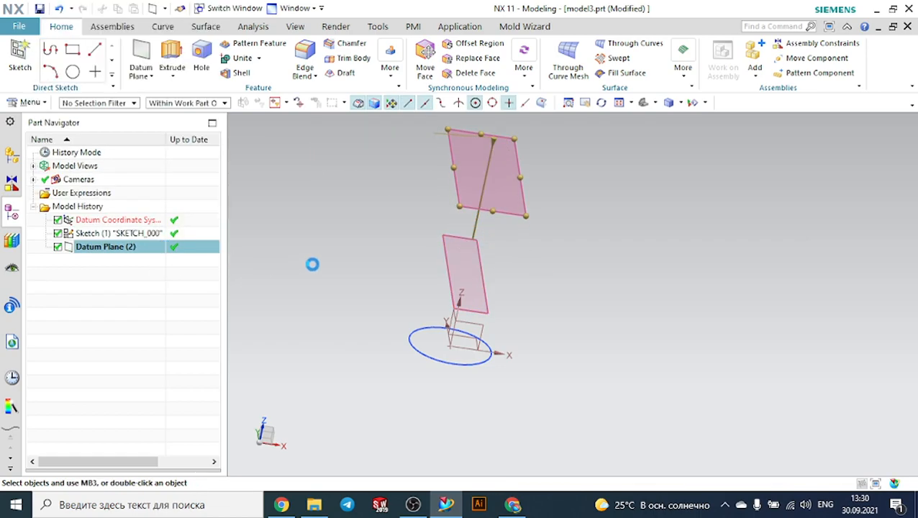
# Start a sketch on the first datum plane above the base circle.
pyautogui.moveTo(360, 256); pyautogui.dragTo(420, 281, button='middle')
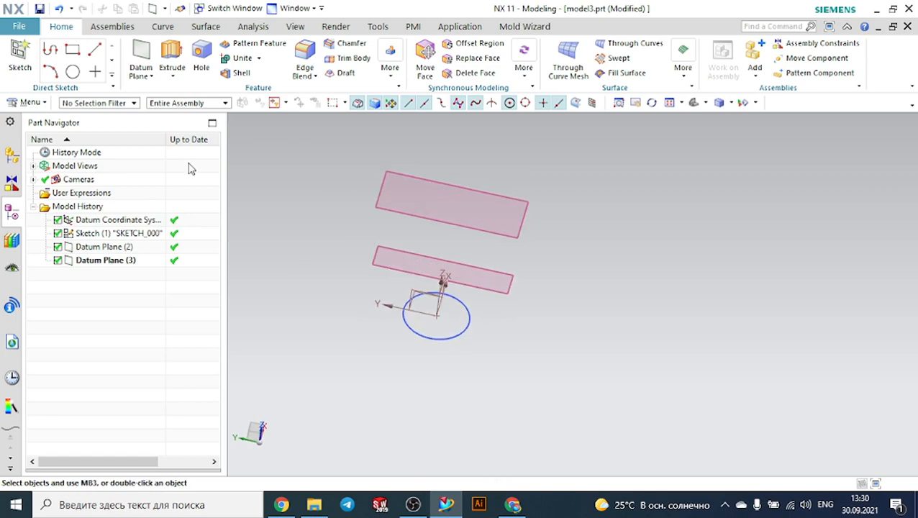
pyautogui.click(29, 61)
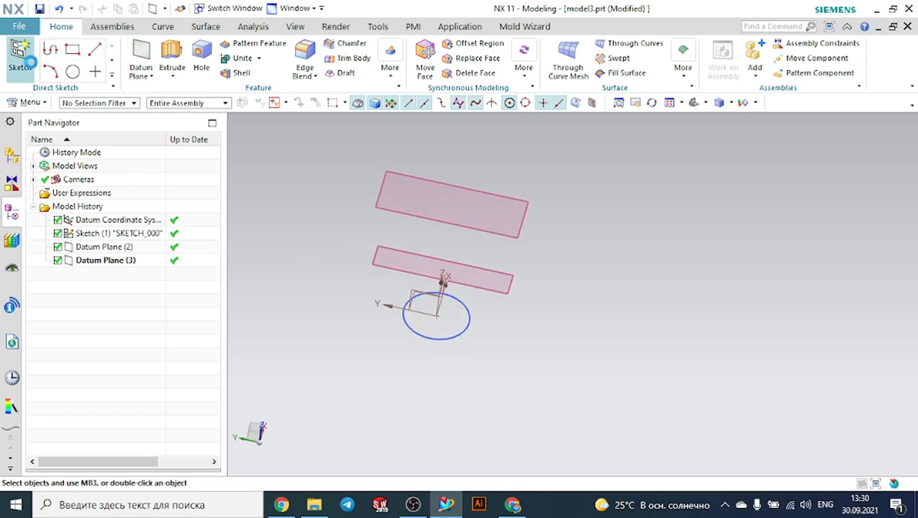
pyautogui.scroll(2, 430, 249)
pyautogui.click(420, 259)
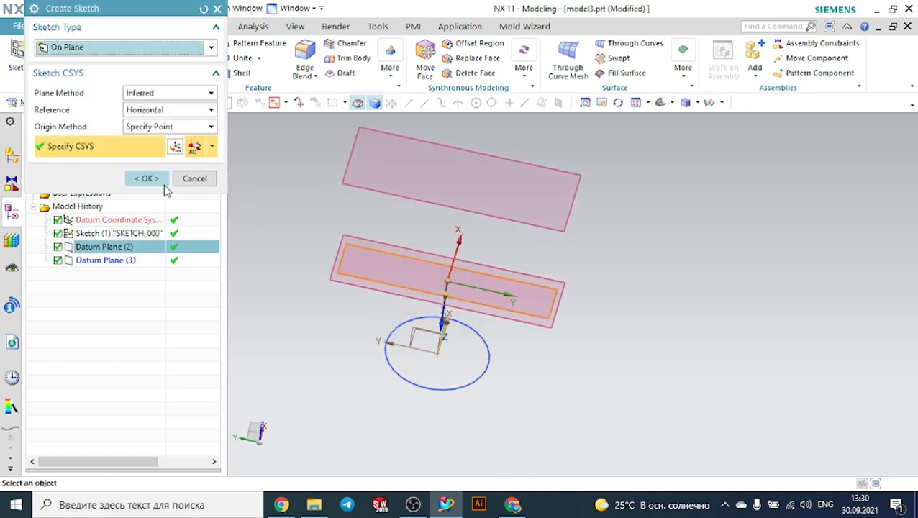
pyautogui.click(146, 179)
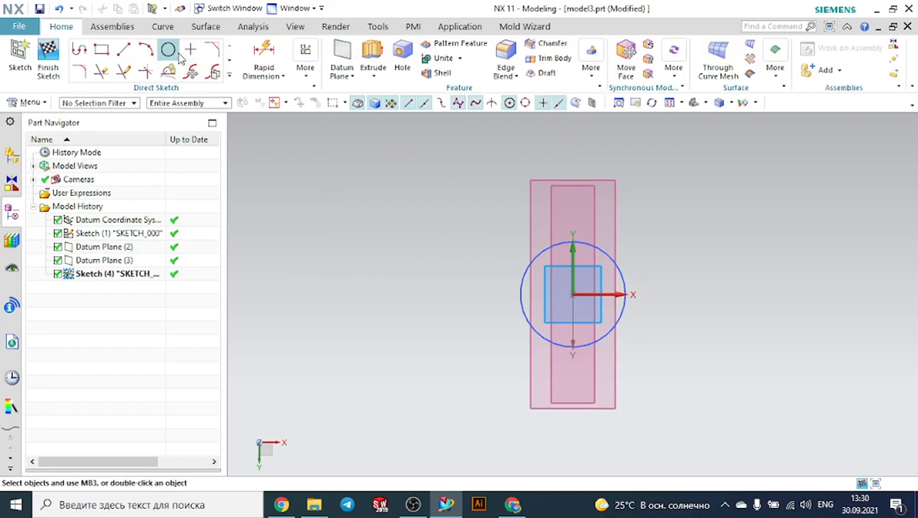
# Draw a circle larger than the base circle, centred on the origin, and finish the sketch.
pyautogui.scroll(1, 635, 262)
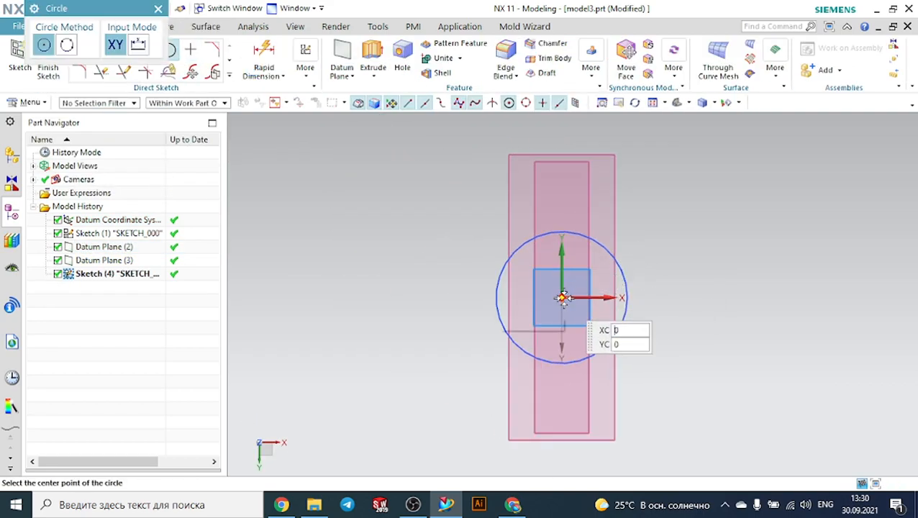
pyautogui.click(561, 296)
pyautogui.click(615, 258)
pyautogui.click(645, 225)
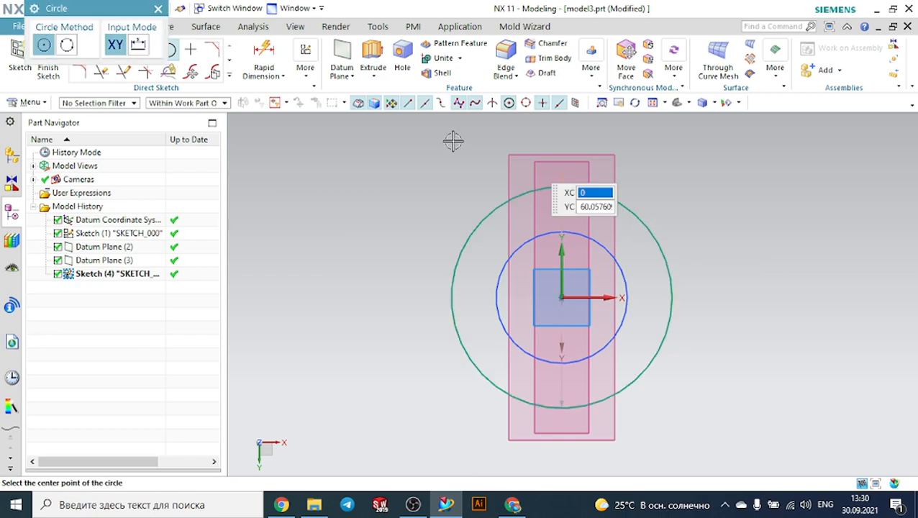
pyautogui.click(159, 9)
pyautogui.click(48, 52)
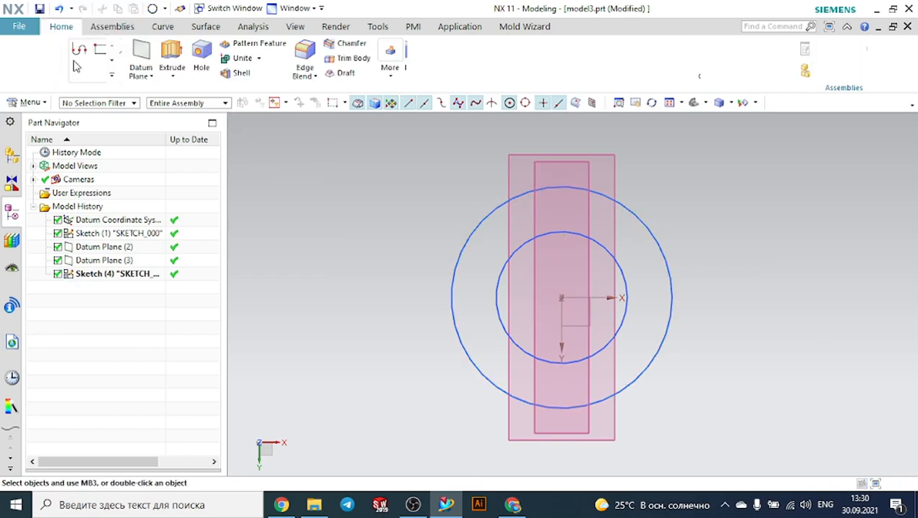
# Start a sketch on the second, uppermost datum plane.
pyautogui.moveTo(701, 221); pyautogui.dragTo(651, 233, button='middle')
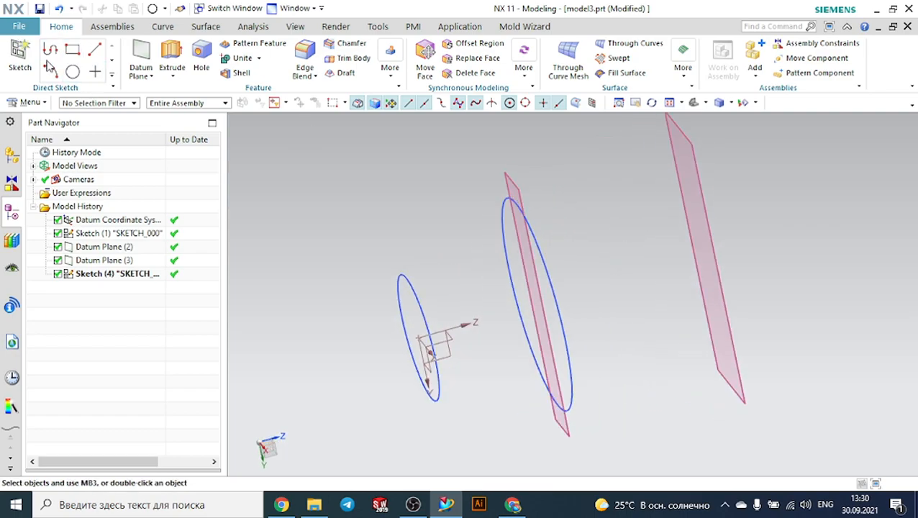
pyautogui.click(20, 59)
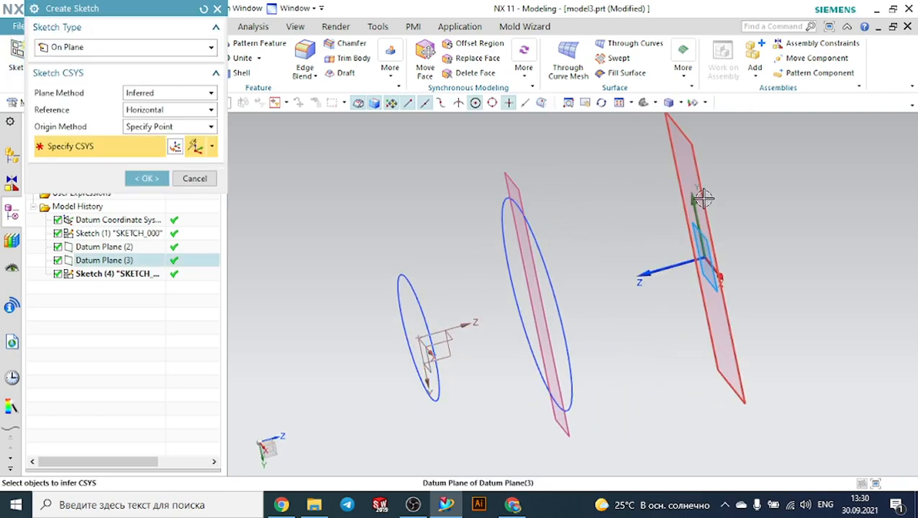
pyautogui.click(702, 197)
pyautogui.click(159, 180)
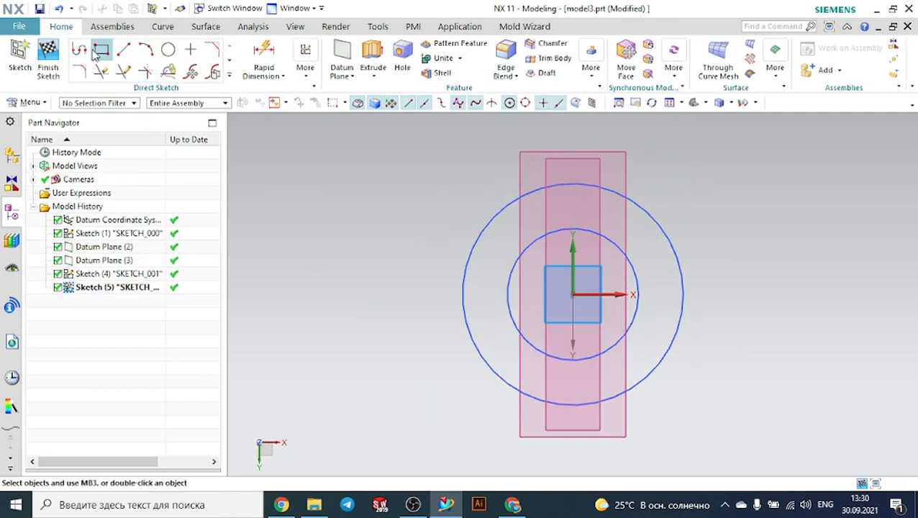
# Sketch a corner-to-corner rectangle about 55 mm high around the origin and finish the sketch.
pyautogui.click(94, 57)
pyautogui.click(504, 238)
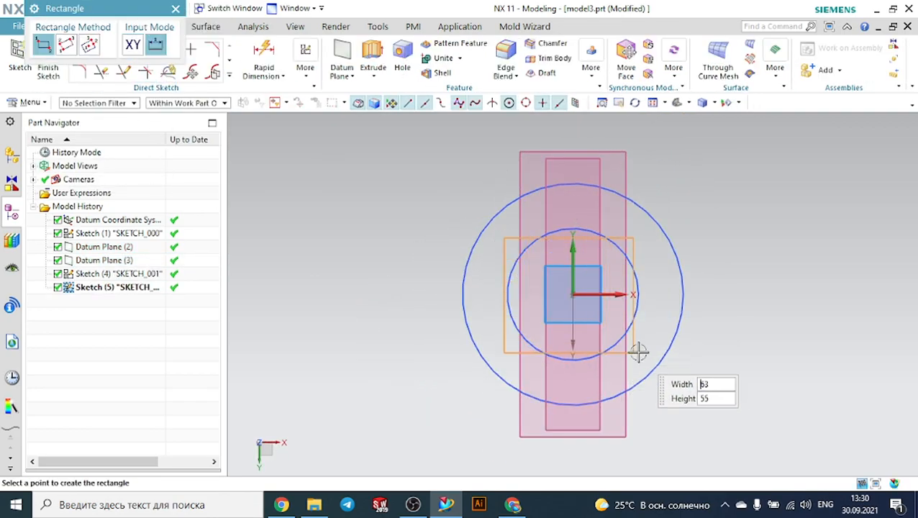
pyautogui.click(647, 351)
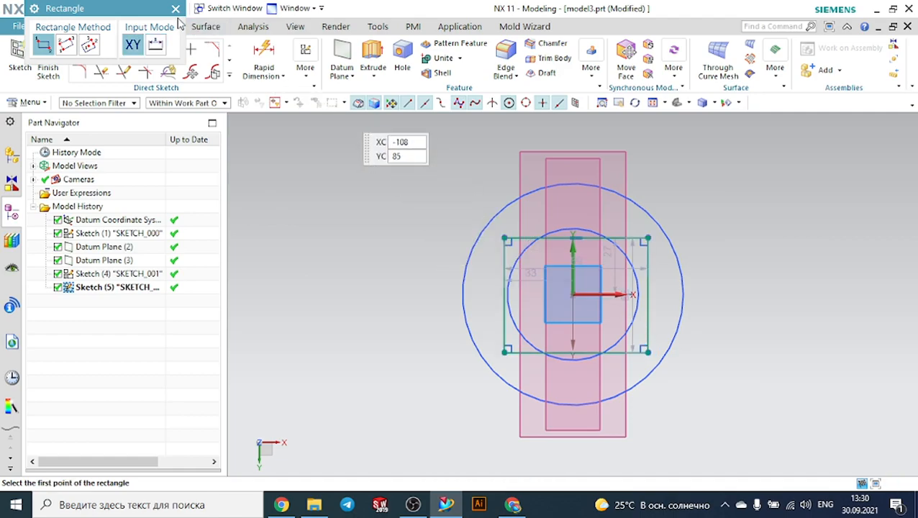
pyautogui.click(175, 7)
pyautogui.click(48, 62)
pyautogui.moveTo(711, 277)
pyautogui.mouseDown(button='middle')
pyautogui.moveTo(750, 278)
pyautogui.moveTo(717, 287)
pyautogui.moveTo(676, 243)
pyautogui.moveTo(619, 223)
pyautogui.moveTo(663, 219)
pyautogui.moveTo(662, 229)
pyautogui.mouseUp(button='middle')
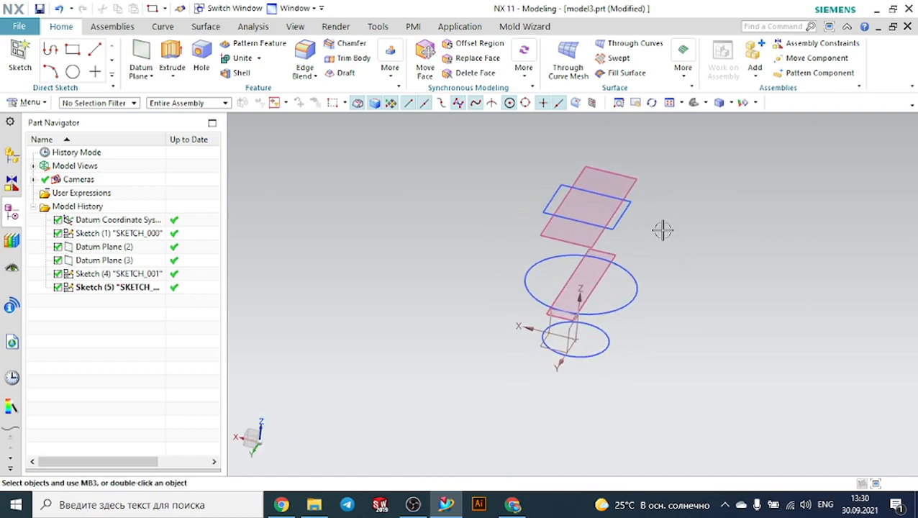
# Hide both offset datum planes, leaving the three sketches displayed.
pyautogui.click(604, 262)
pyautogui.click(604, 263)
pyautogui.click(690, 242)
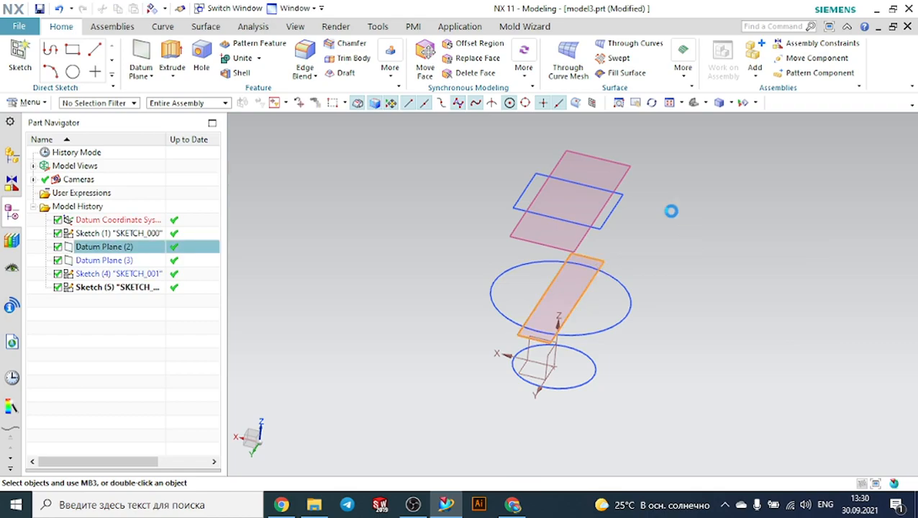
pyautogui.click(626, 171)
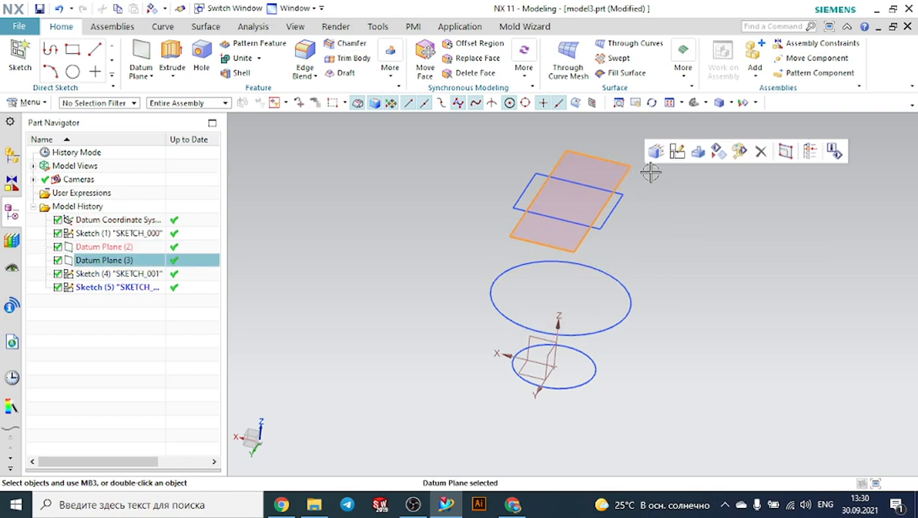
pyautogui.click(717, 154)
pyautogui.moveTo(727, 200)
pyautogui.mouseDown(button='middle')
pyautogui.moveTo(719, 184)
pyautogui.moveTo(722, 193)
pyautogui.mouseUp(button='middle')
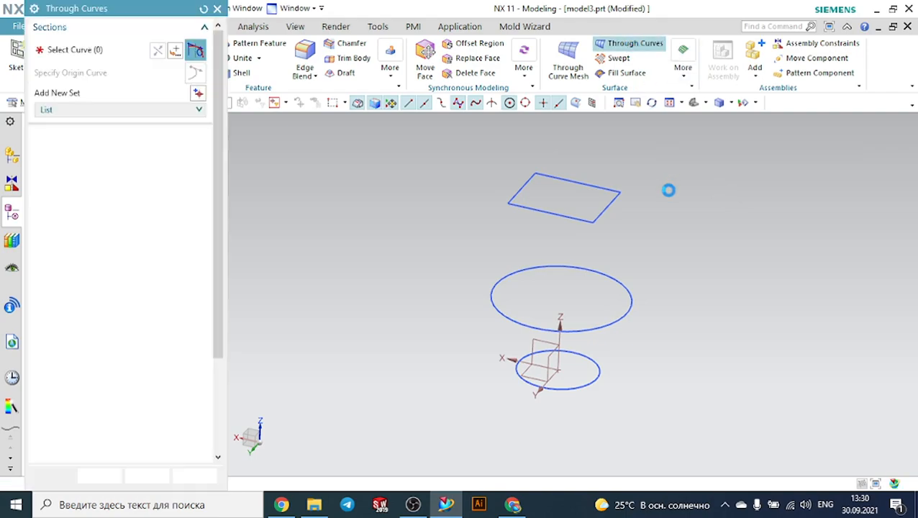
pyautogui.scroll(2, 618, 393)
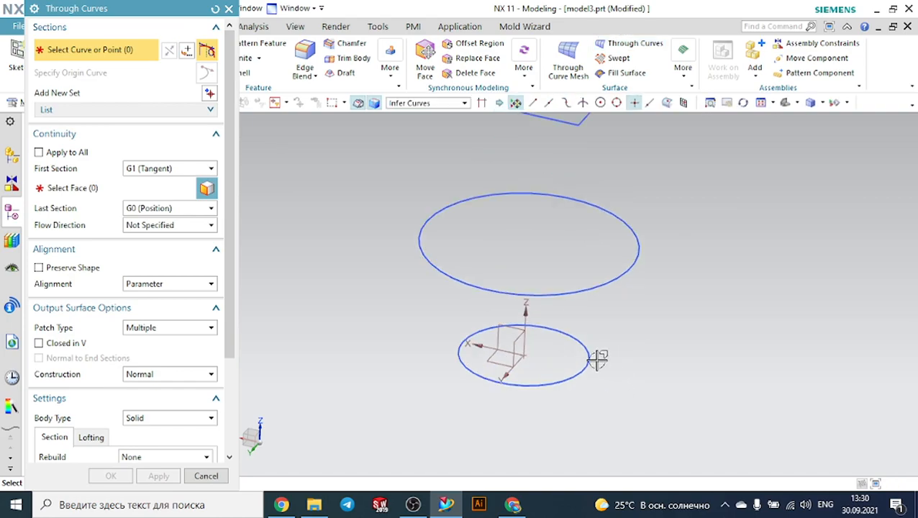
pyautogui.click(588, 363)
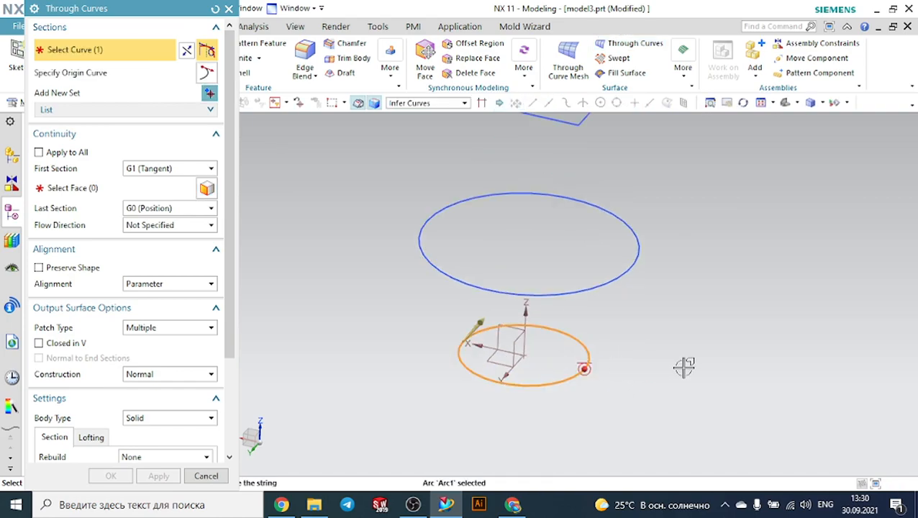
pyautogui.click(142, 172)
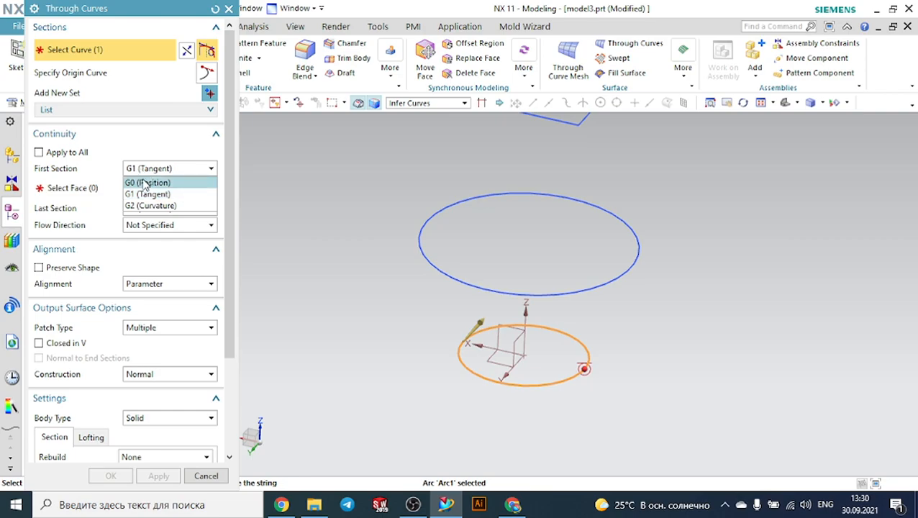
pyautogui.click(144, 183)
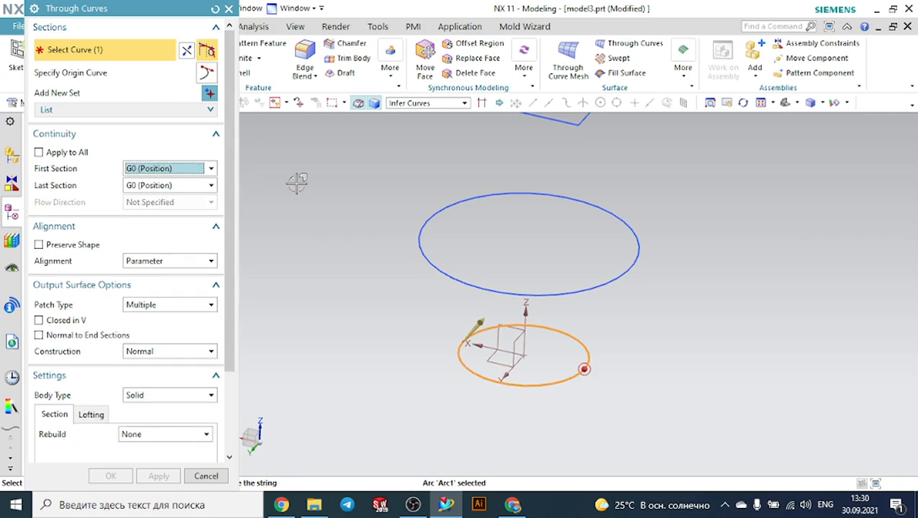
pyautogui.click(428, 224)
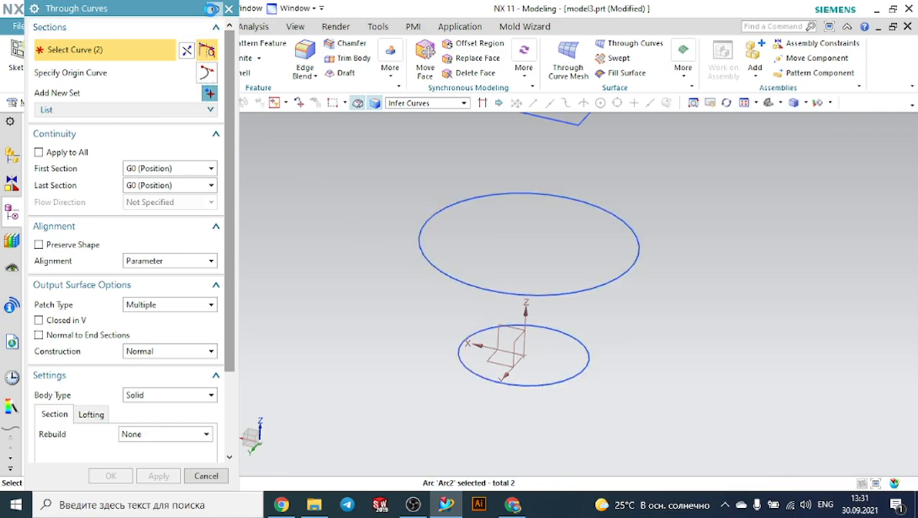
# Reset the Through Curves settings and add the base and middle circles as separate sections pointing in the same direction.
pyautogui.click(212, 9)
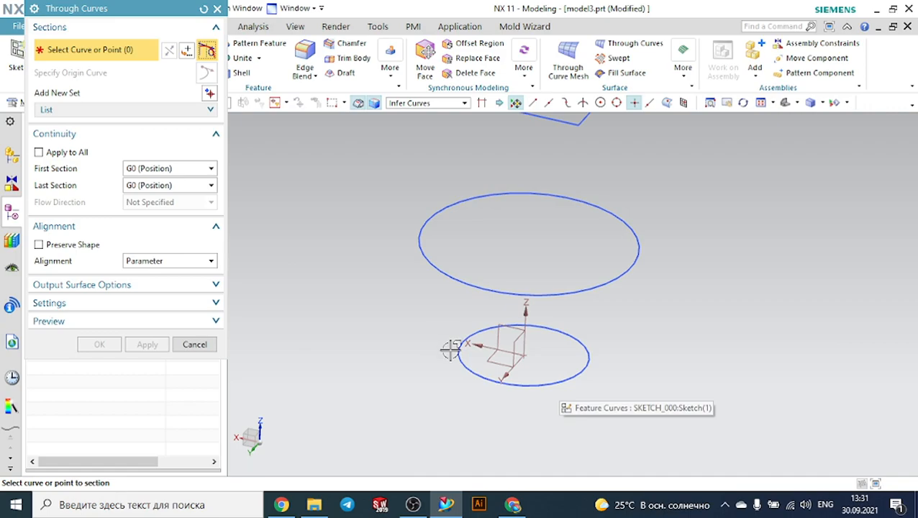
pyautogui.click(453, 348)
pyautogui.middleClick(404, 286)
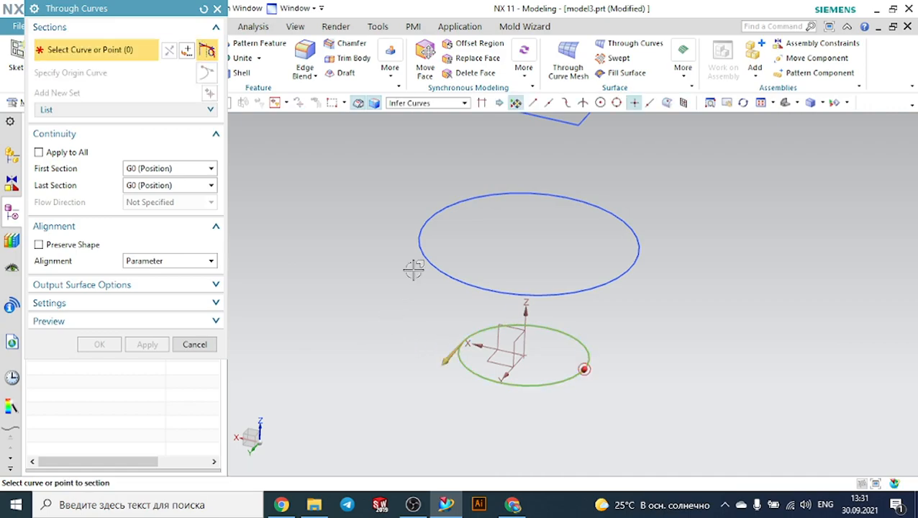
pyautogui.click(432, 218)
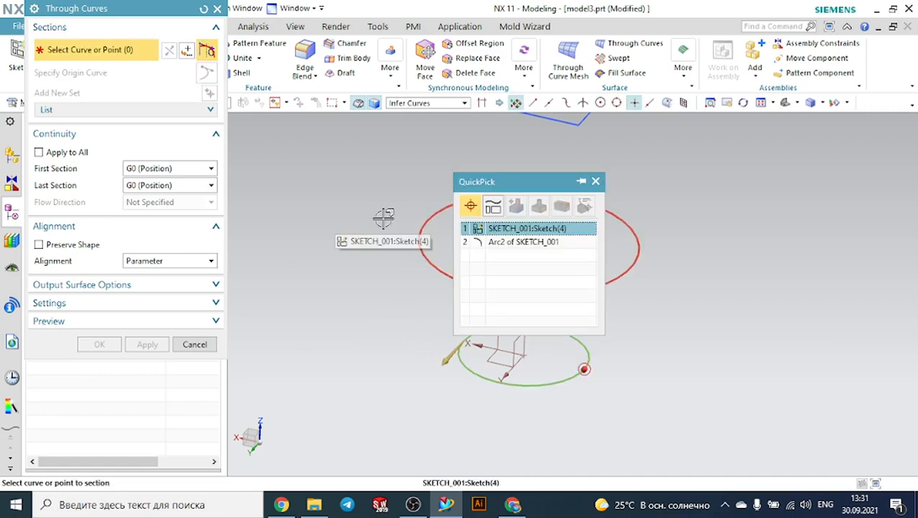
pyautogui.click(334, 203)
pyautogui.scroll(-1, 368, 175)
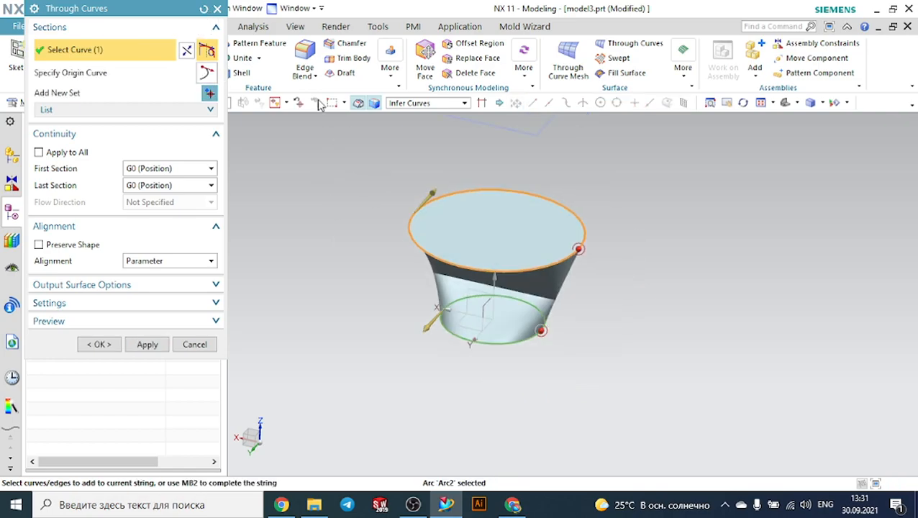
pyautogui.scroll(-4, 369, 302)
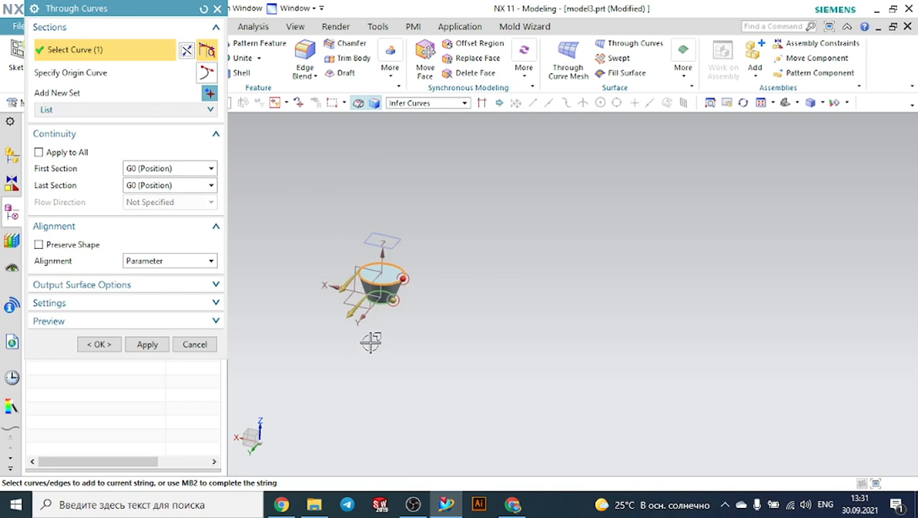
# Add the upper rectangle as the third section and create the Through Curves body with Parameter alignment.
pyautogui.scroll(4, 356, 270)
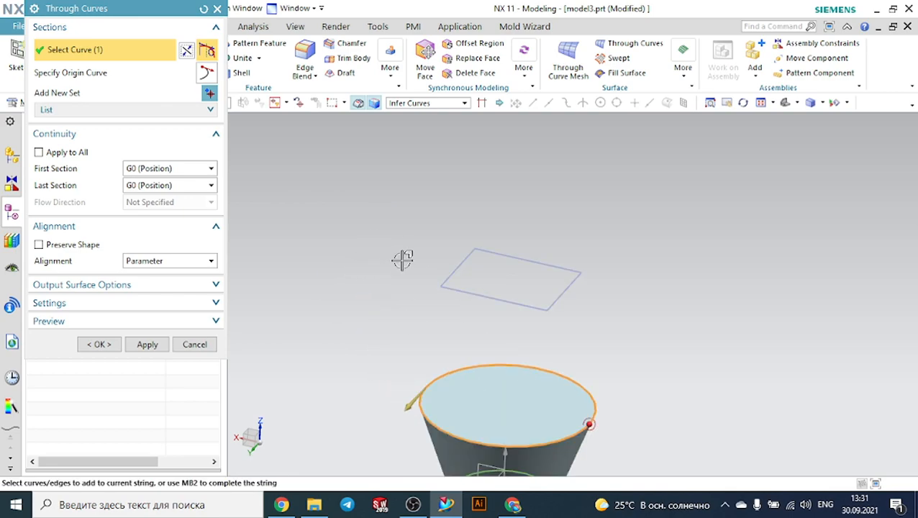
pyautogui.click(467, 253)
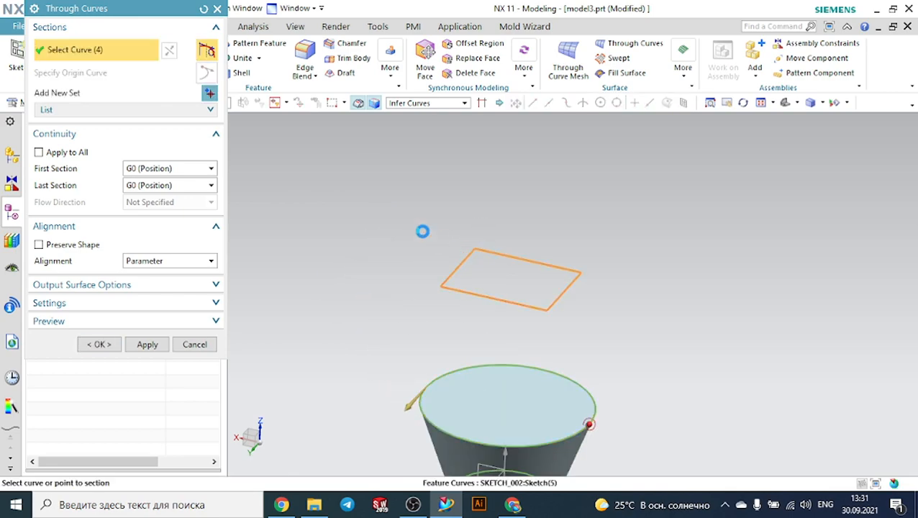
pyautogui.moveTo(399, 225); pyautogui.dragTo(510, 256, button='middle')
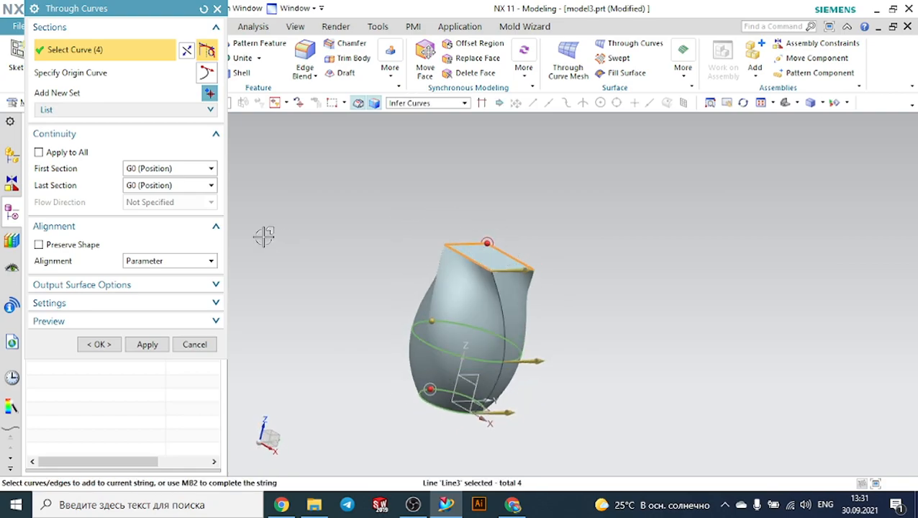
pyautogui.click(175, 262)
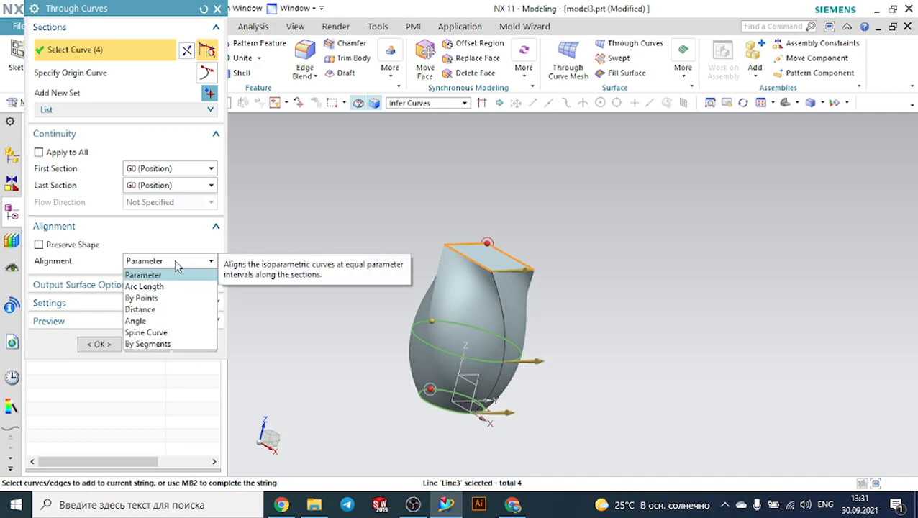
pyautogui.click(141, 275)
pyautogui.click(116, 344)
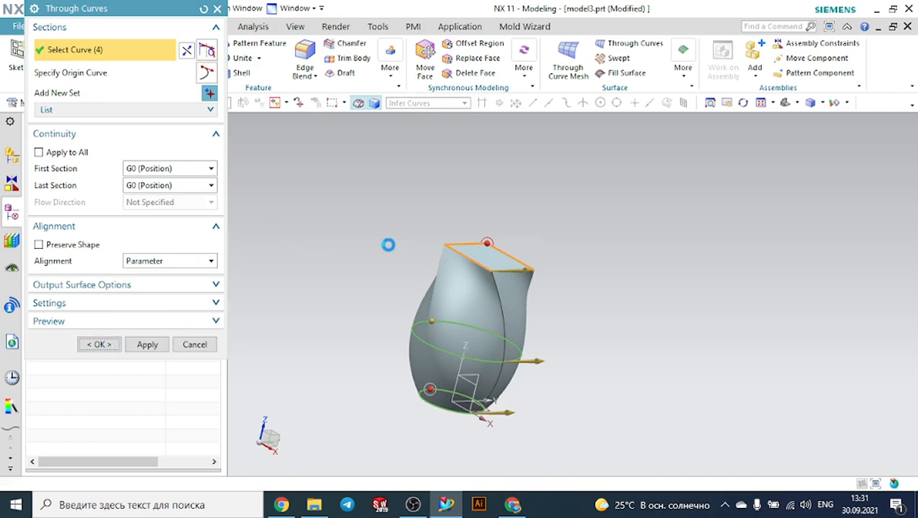
# Try to shell the body to a 2 mm thickness with its upper rectangular face removed and generate the result preview.
pyautogui.moveTo(579, 235); pyautogui.dragTo(565, 206, button='middle')
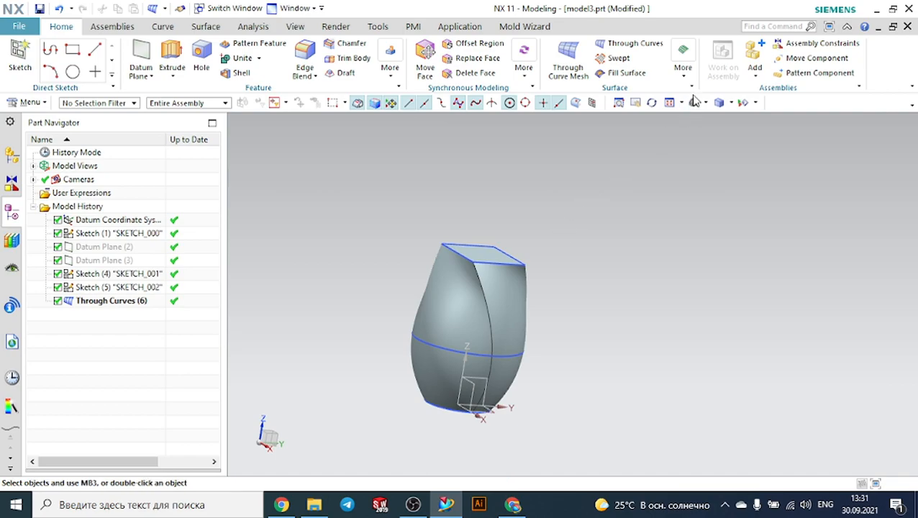
pyautogui.moveTo(696, 102); pyautogui.dragTo(733, 178, button='middle')
pyautogui.click(445, 185)
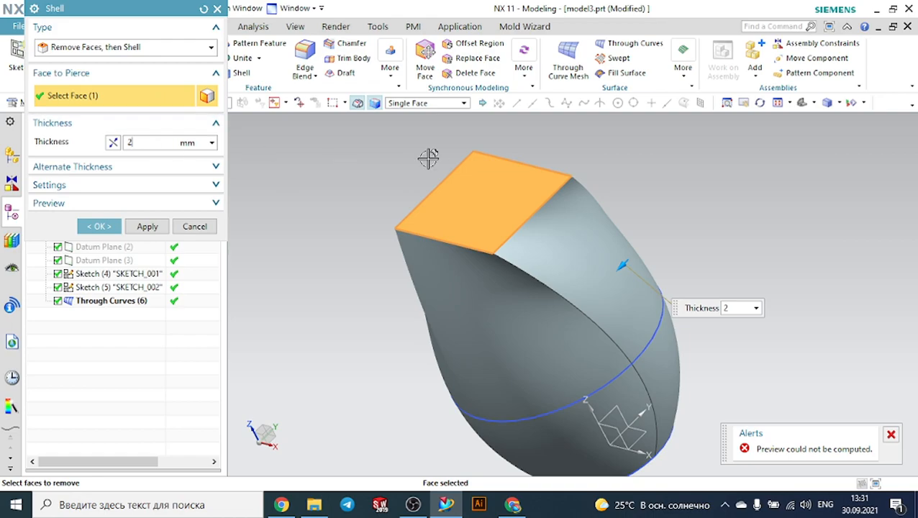
pyautogui.click(127, 206)
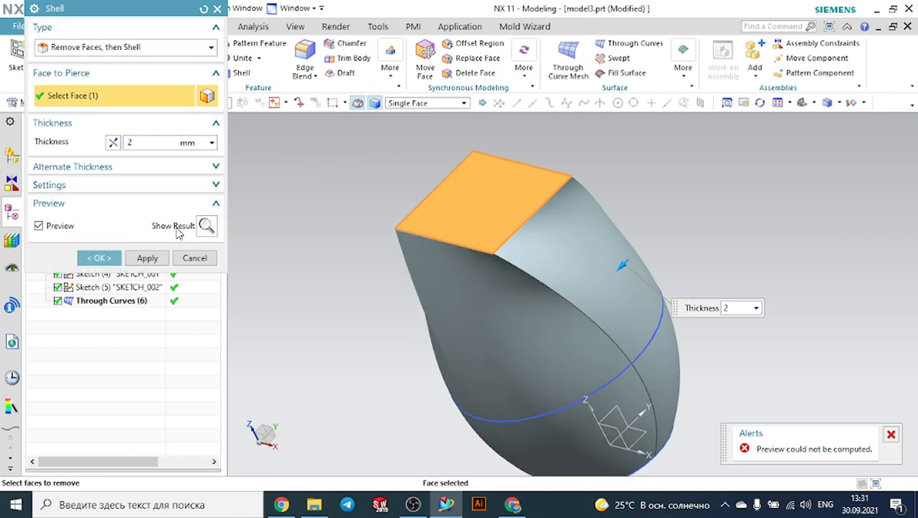
pyautogui.click(205, 226)
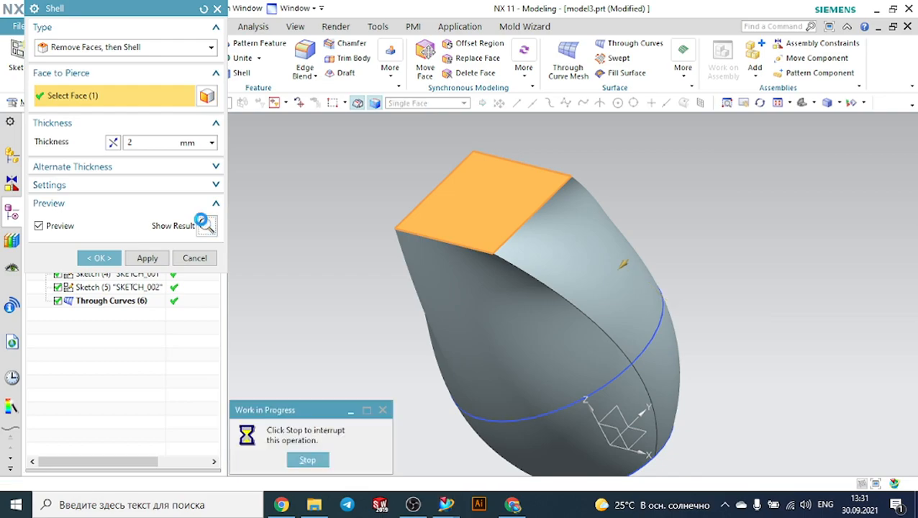
pyautogui.click(459, 269)
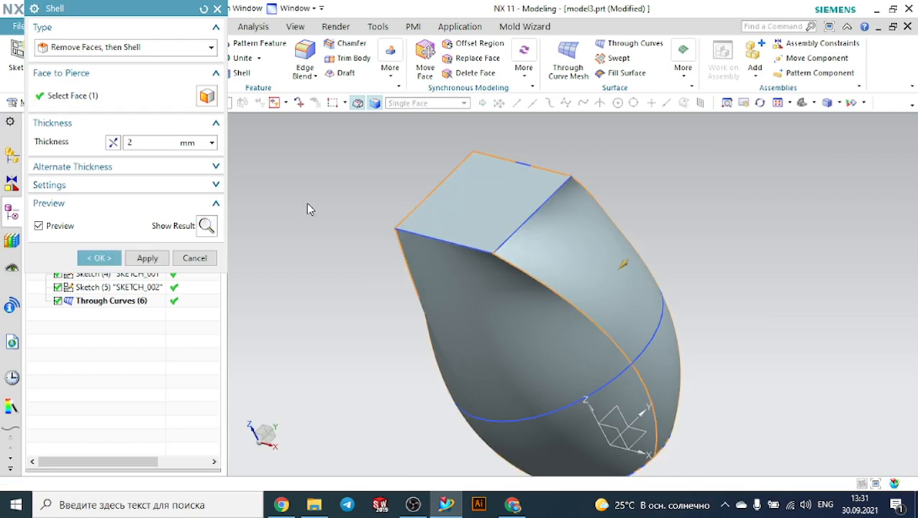
# Retry the shell preview with a 1 mm thickness and cancel the Shell command.
pyautogui.write('1')
pyautogui.press('Return')
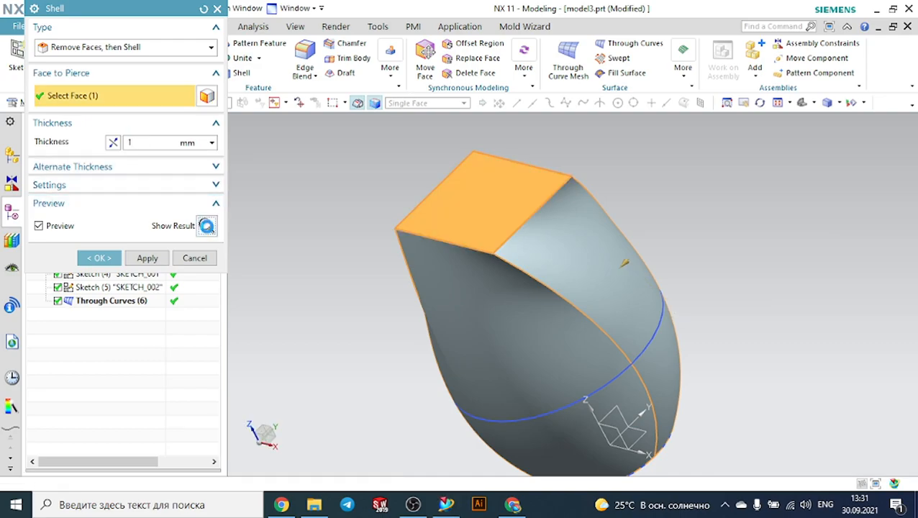
pyautogui.click(207, 226)
pyautogui.click(458, 268)
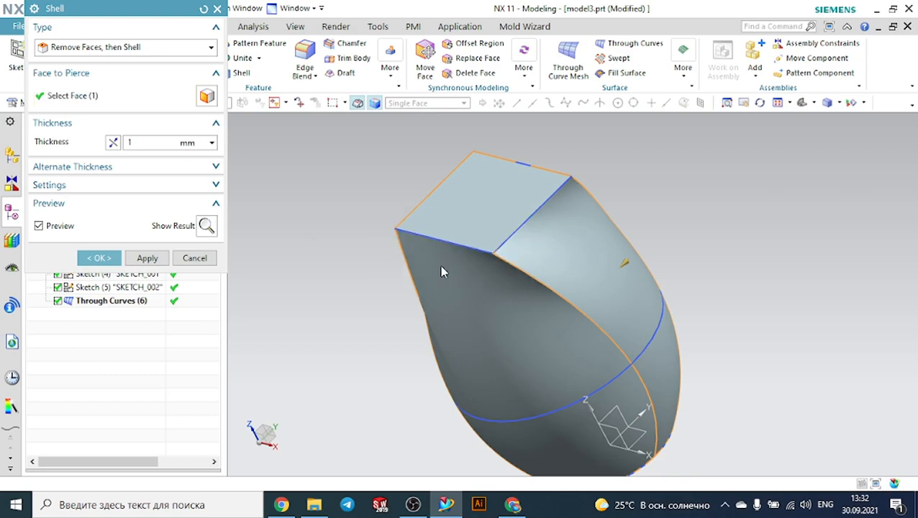
pyautogui.click(200, 263)
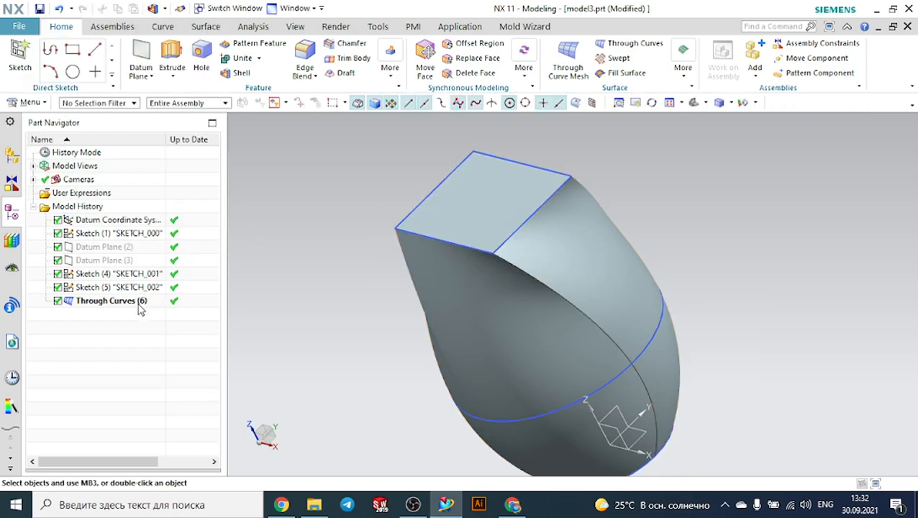
# Edit the Through Curves feature and change its section alignment to By Points.
pyautogui.doubleClick(138, 302)
pyautogui.moveTo(338, 200); pyautogui.dragTo(489, 218, button='middle')
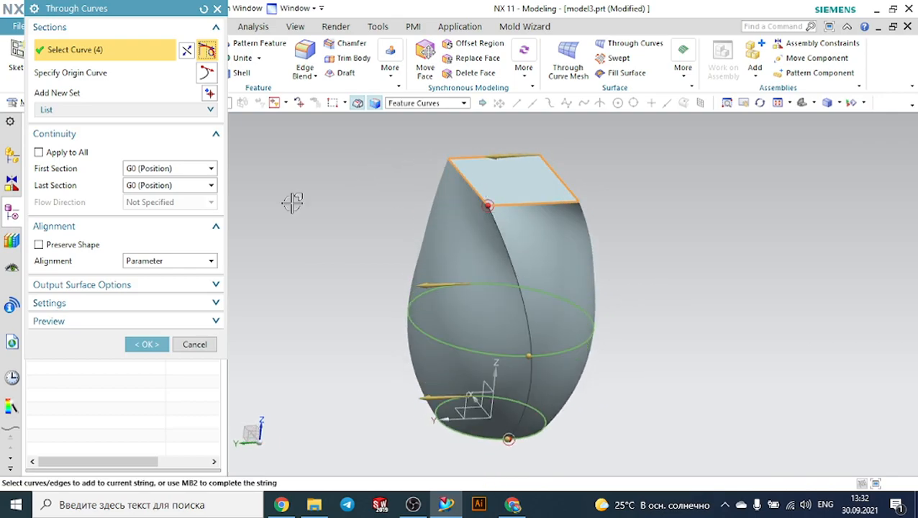
pyautogui.click(168, 265)
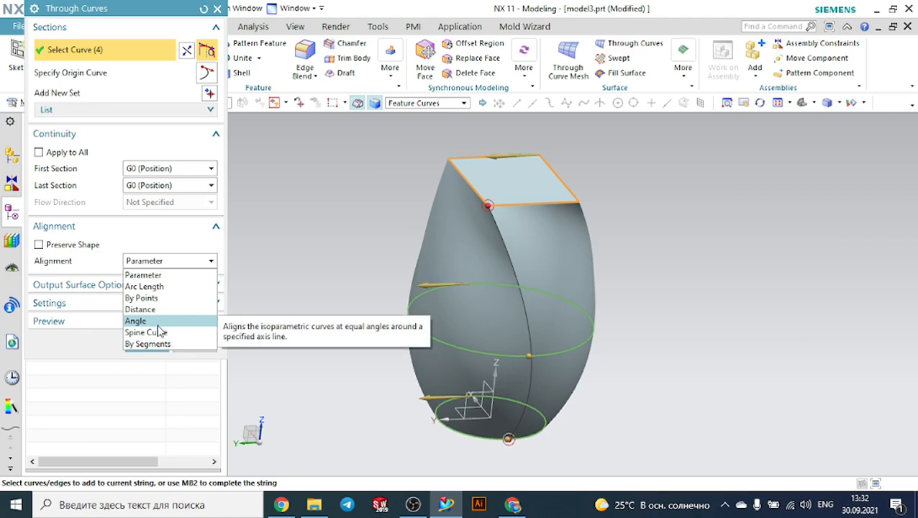
pyautogui.click(154, 297)
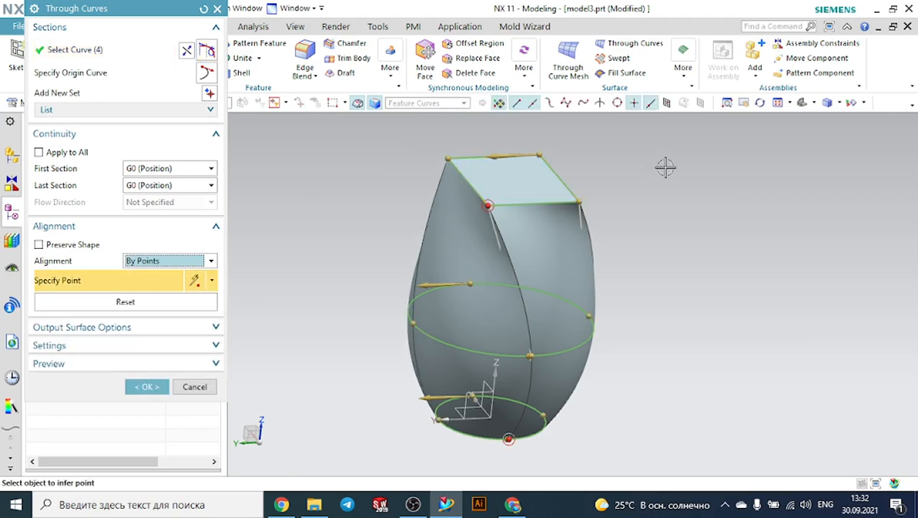
# In a top view, slide two corner alignment points along the upper rectangle's edges, to about 51.7 % and about 31.8 %.
pyautogui.click(776, 104)
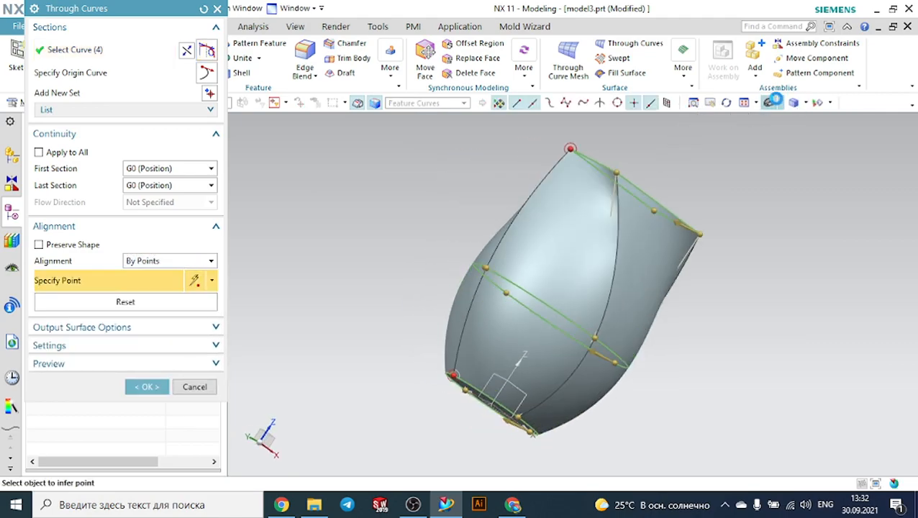
pyautogui.click(780, 104)
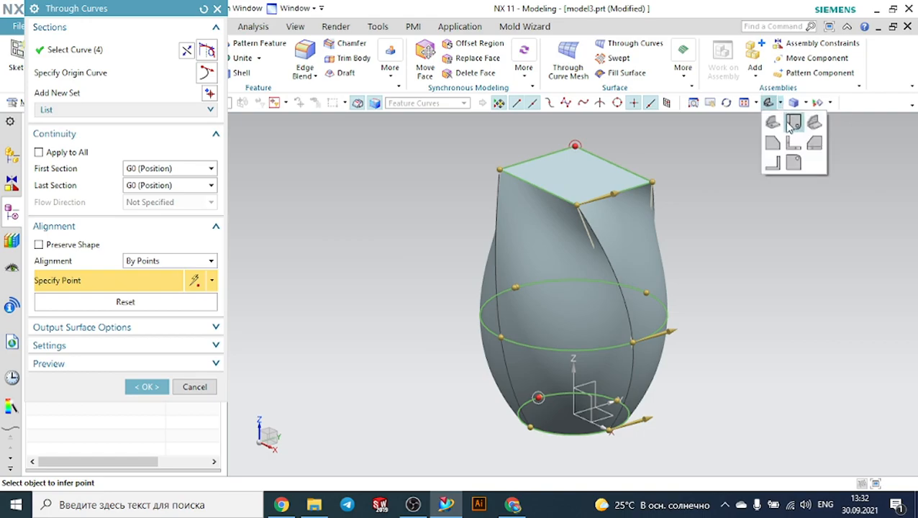
pyautogui.click(788, 130)
pyautogui.scroll(-1, 695, 185)
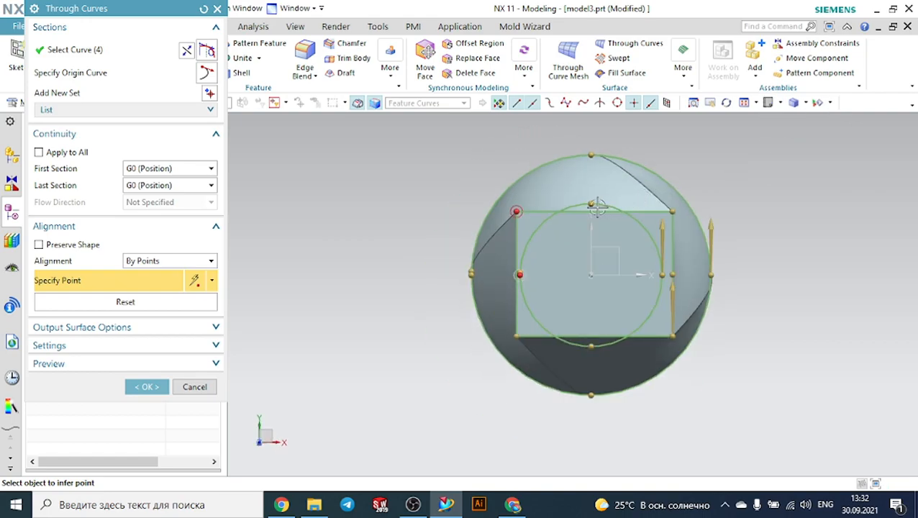
pyautogui.moveTo(523, 216)
pyautogui.mouseDown()
pyautogui.moveTo(518, 248)
pyautogui.moveTo(519, 222)
pyautogui.mouseUp()
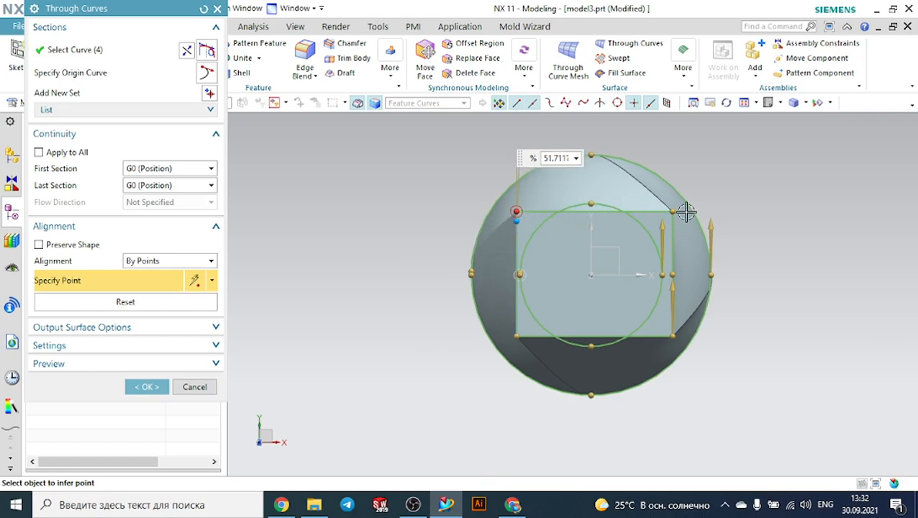
pyautogui.moveTo(673, 212); pyautogui.dragTo(608, 213)
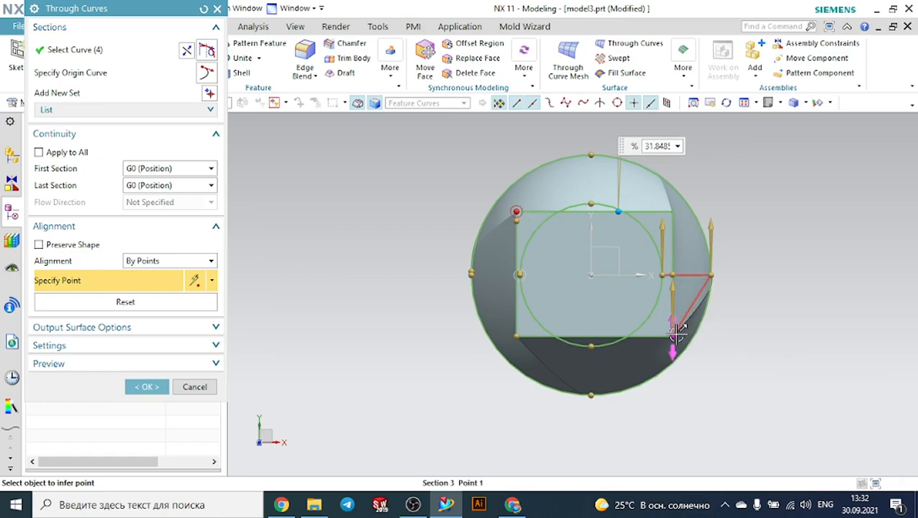
pyautogui.click(671, 353)
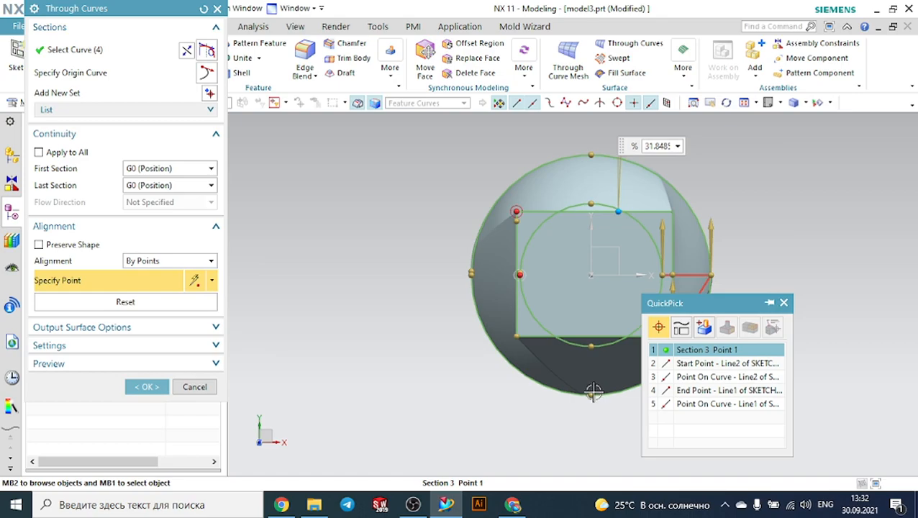
pyautogui.click(512, 292)
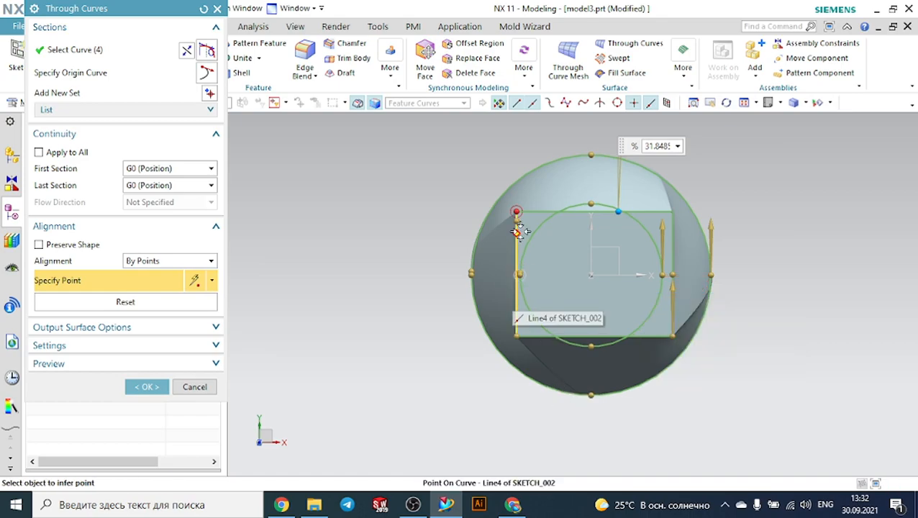
# Adjust another corner alignment point on the upper rectangle to 0 % and accept the edited Through Curves feature.
pyautogui.moveTo(768, 241); pyautogui.dragTo(757, 254, button='middle')
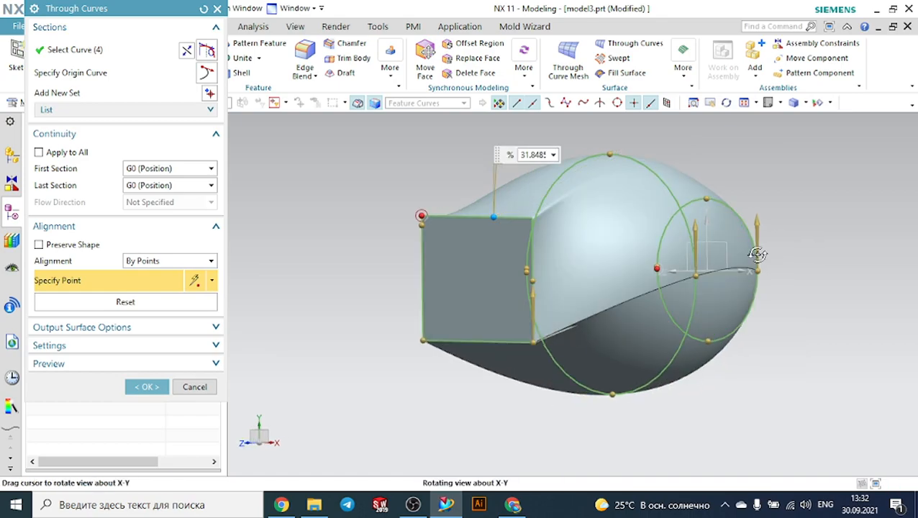
pyautogui.moveTo(536, 343)
pyautogui.mouseDown()
pyautogui.moveTo(534, 299)
pyautogui.moveTo(533, 342)
pyautogui.mouseUp()
pyautogui.moveTo(422, 164); pyautogui.dragTo(440, 112, button='middle')
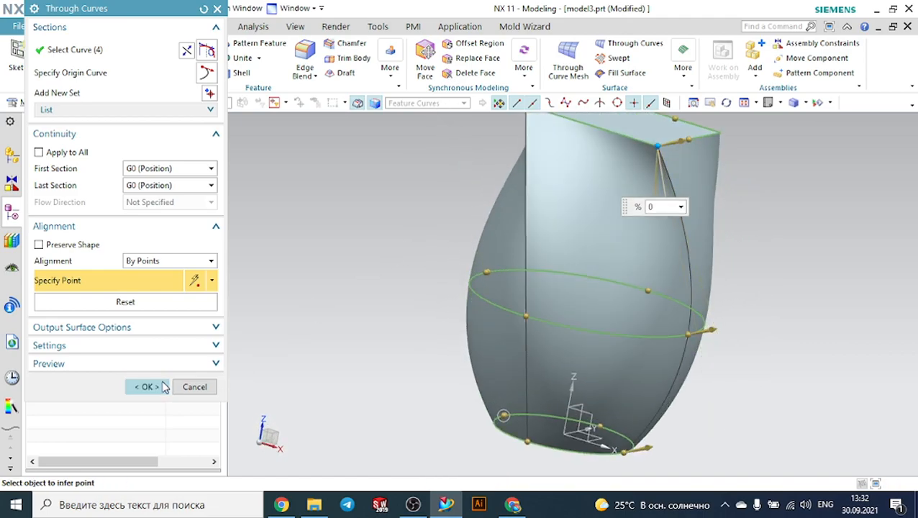
pyautogui.click(148, 387)
pyautogui.moveTo(441, 283); pyautogui.dragTo(487, 301, button='middle')
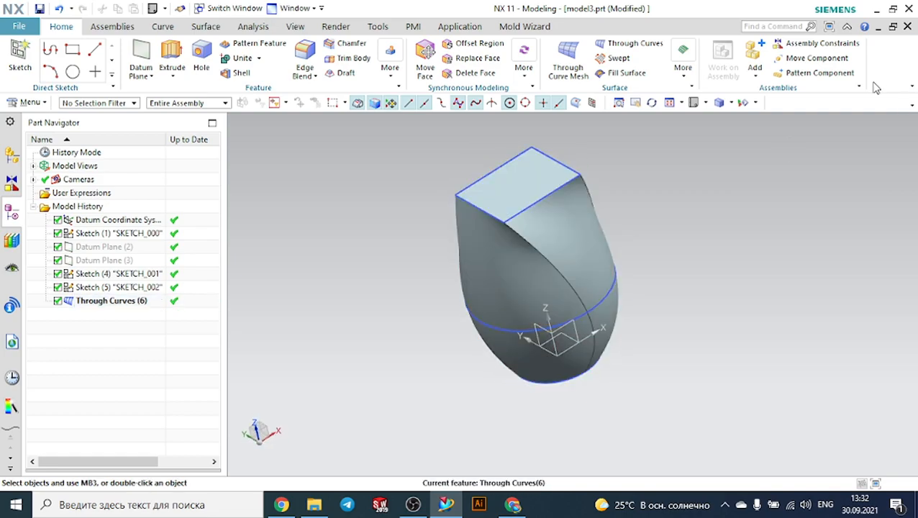
# Close model3.prt without saving, open model6prt from the Through curves folder in File Explorer, and inspect its shape.
pyautogui.click(906, 26)
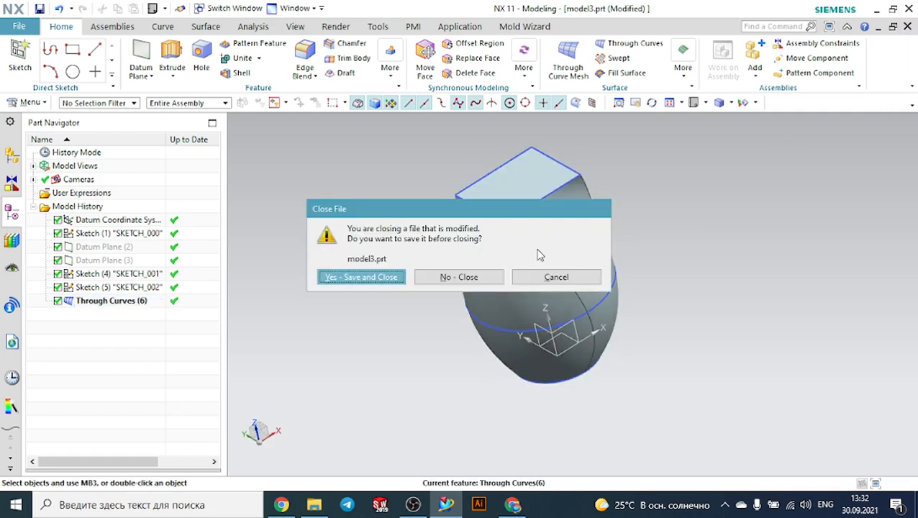
pyautogui.click(486, 277)
pyautogui.click(315, 504)
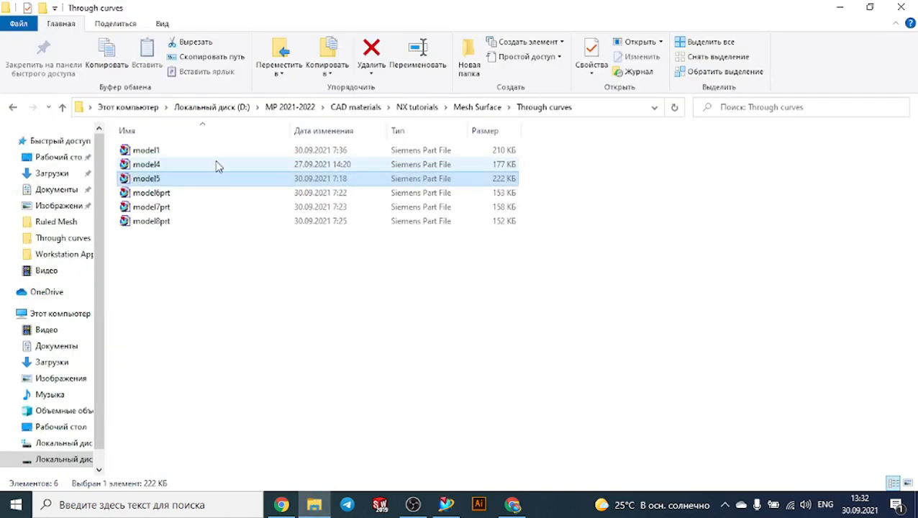
pyautogui.doubleClick(180, 194)
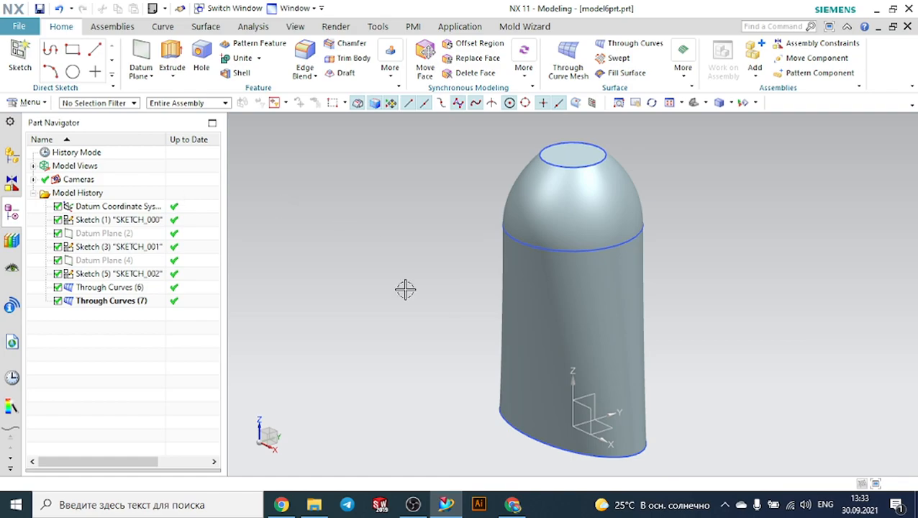
pyautogui.moveTo(463, 307); pyautogui.dragTo(669, 282, button='middle')
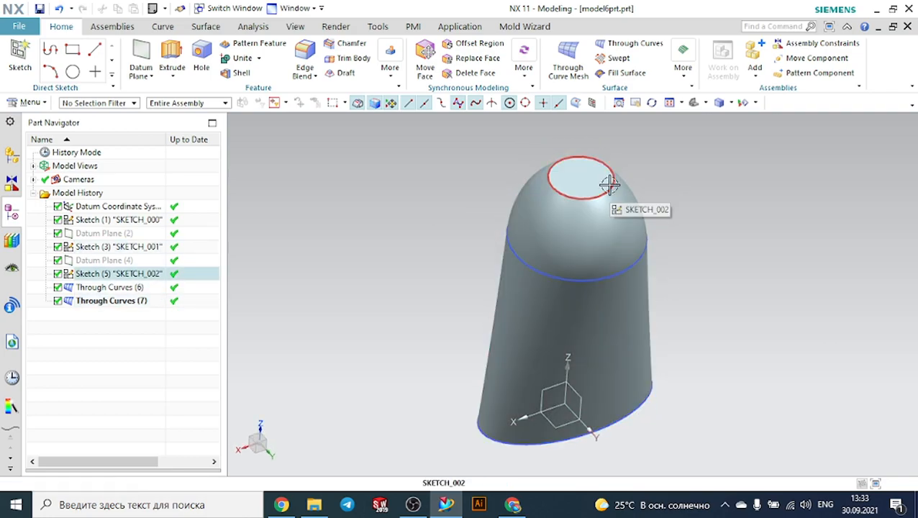
pyautogui.moveTo(708, 249); pyautogui.dragTo(686, 223, button='middle')
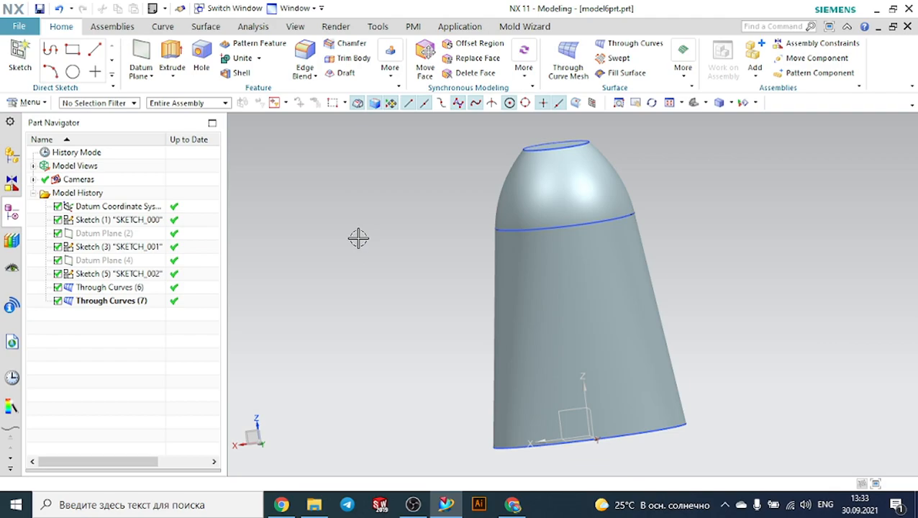
# Create a new millimetre part file named model3.prt from the Model template.
pyautogui.click(10, 27)
pyautogui.press('Escape')
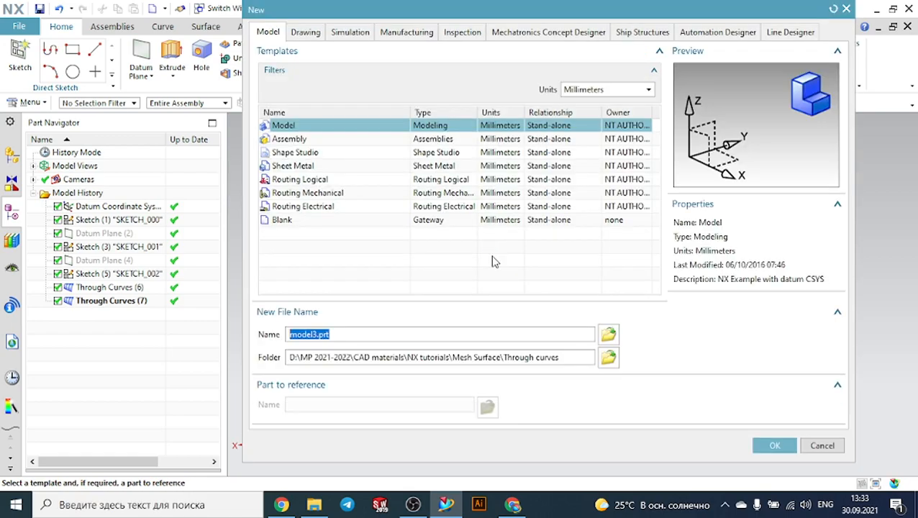
pyautogui.click(770, 446)
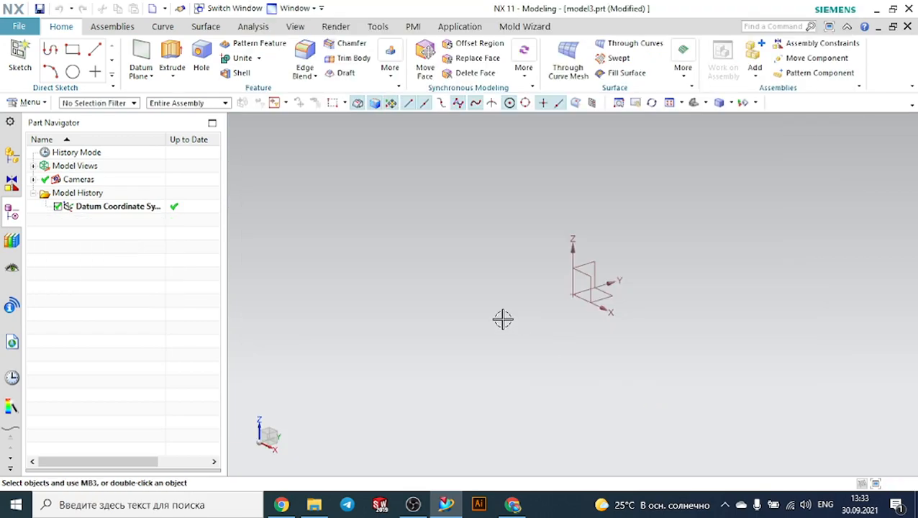
# Sketch a closed ellipse on the XY plane, centred on the origin, with 65 mm major radius, 34 mm minor radius and 0° rotation.
pyautogui.click(20, 59)
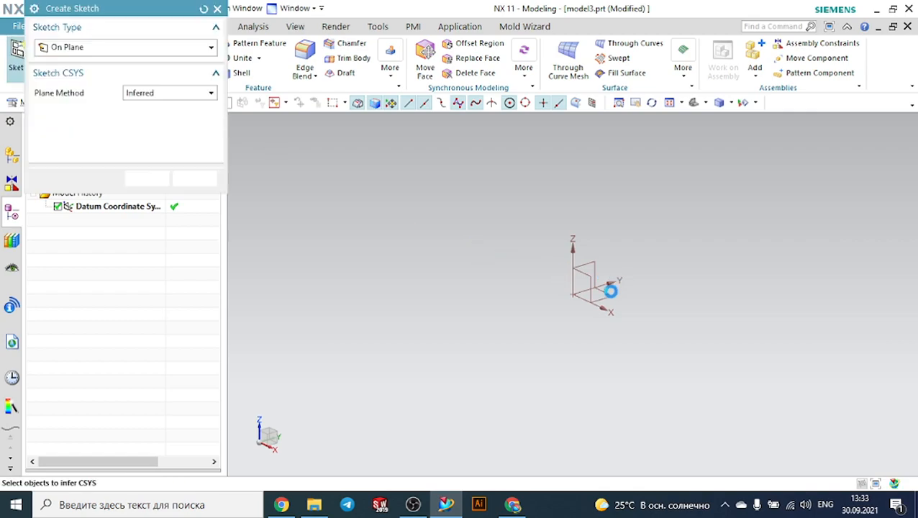
pyautogui.click(152, 181)
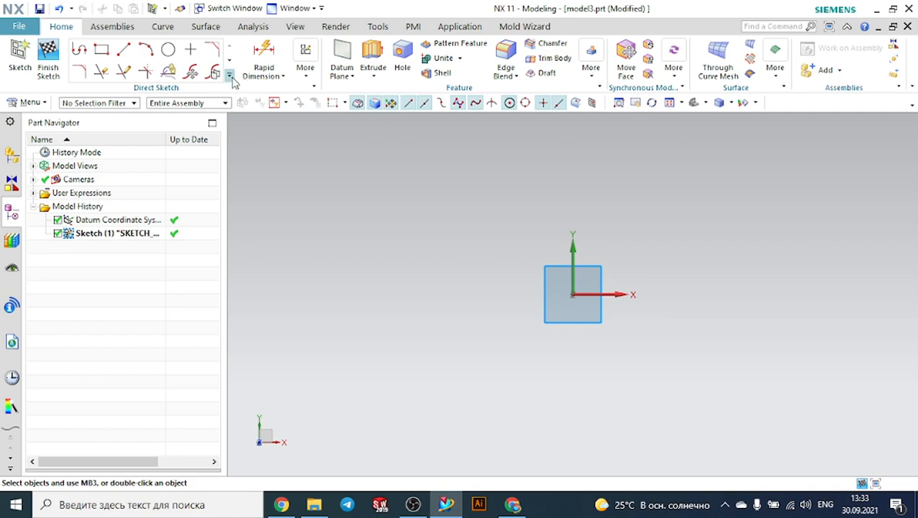
pyautogui.click(229, 76)
pyautogui.click(123, 157)
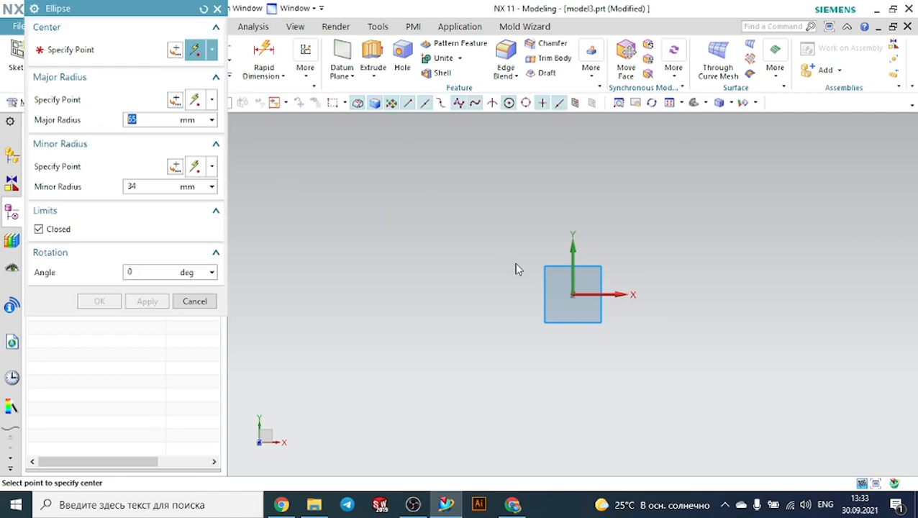
pyautogui.click(572, 295)
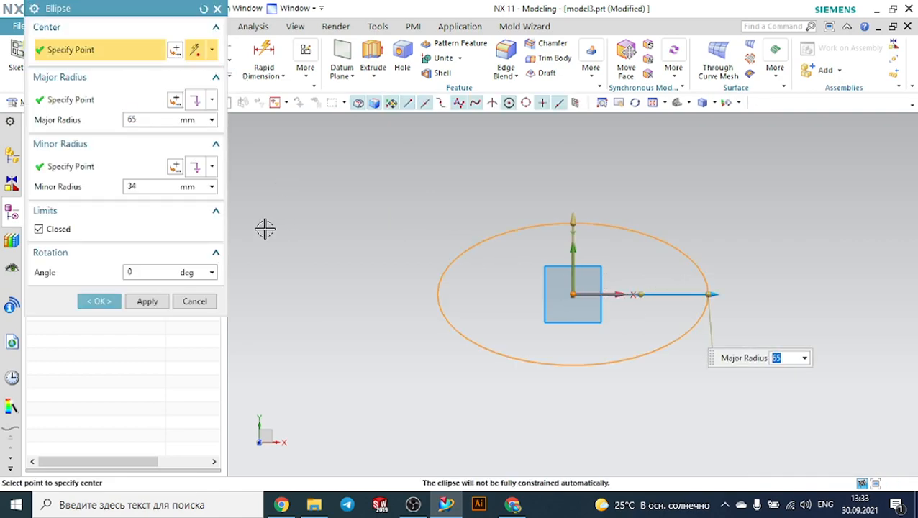
pyautogui.click(115, 302)
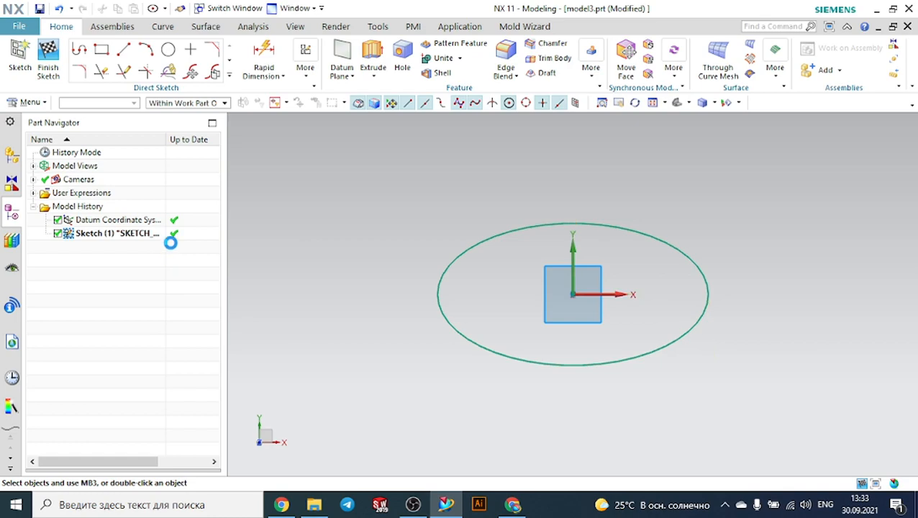
pyautogui.click(146, 235)
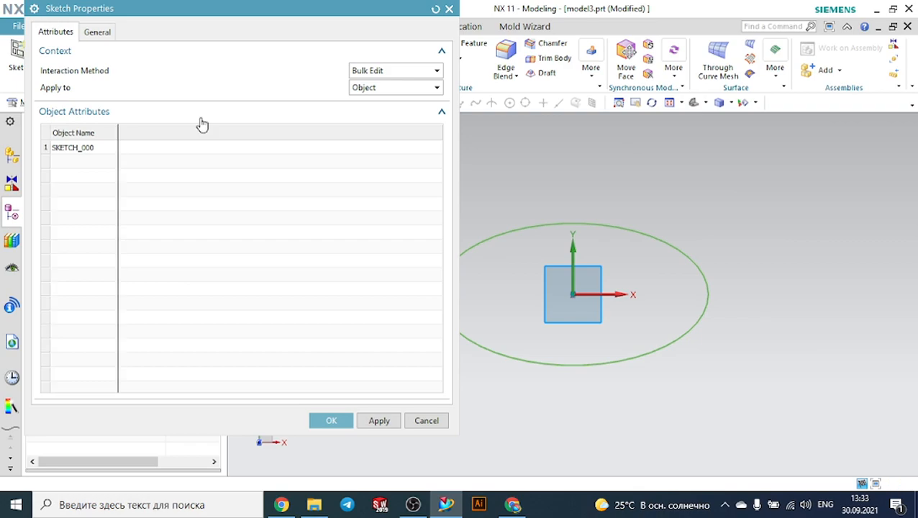
pyautogui.click(449, 9)
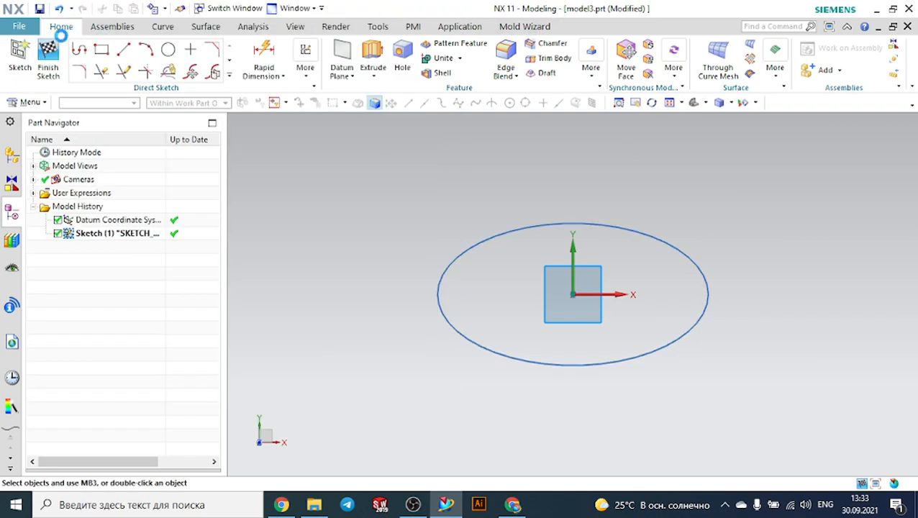
# Reopen the base ellipse sketch, check its centre point at the origin, and finish the sketch.
pyautogui.click(108, 235)
pyautogui.doubleClick(108, 234)
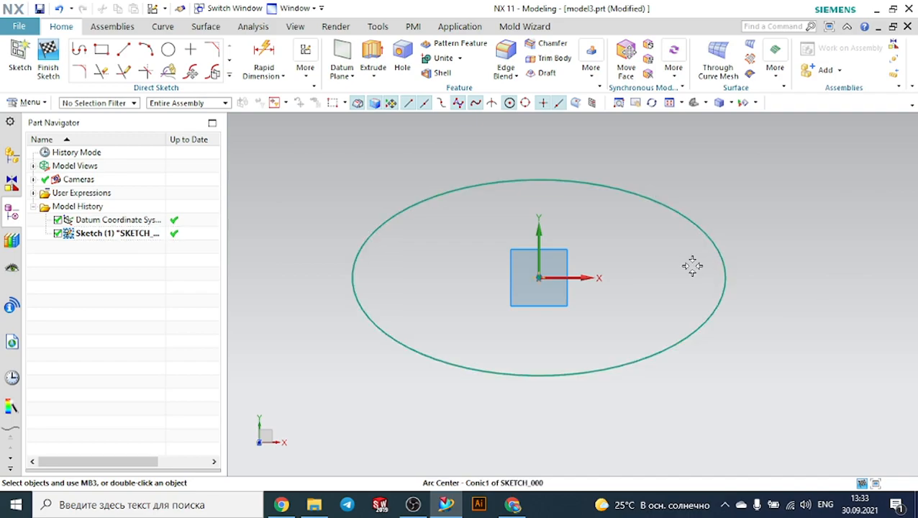
pyautogui.click(539, 278)
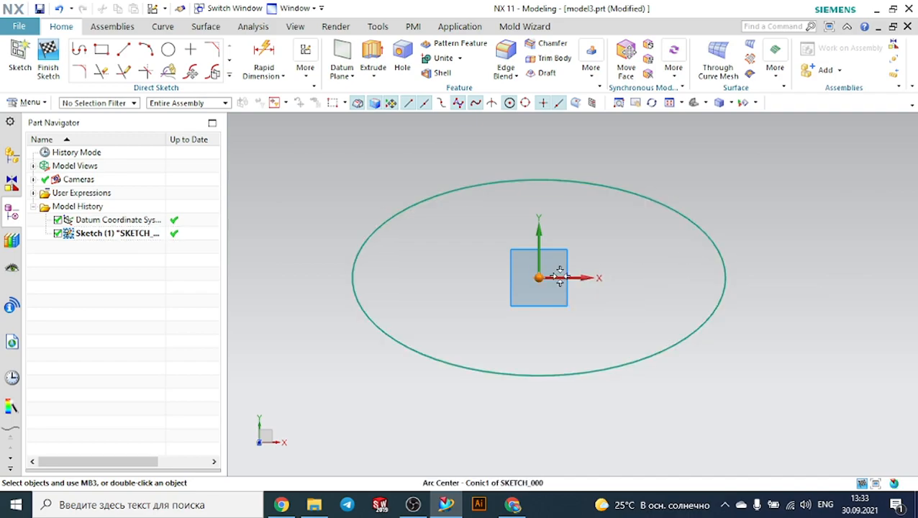
pyautogui.click(46, 50)
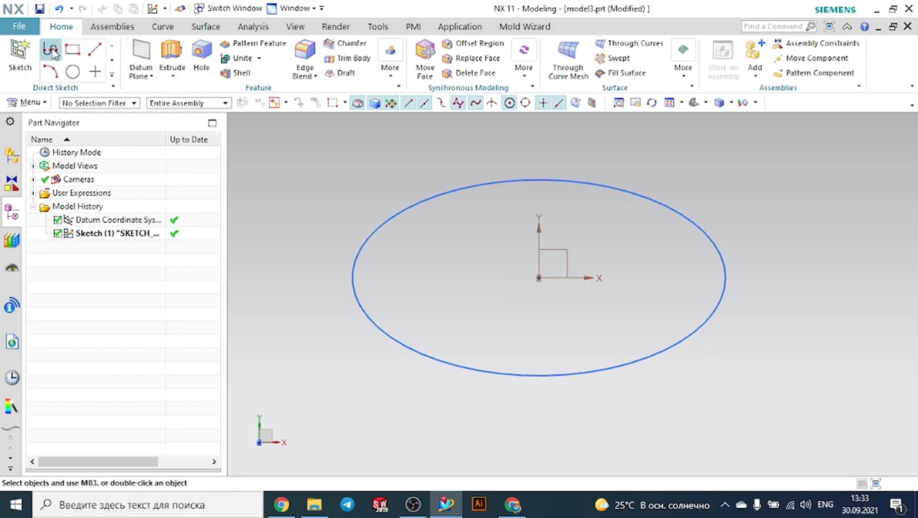
# Create a datum plane offset 85 mm from the XY plane, flipping the offset direction so it lies above the ellipse.
pyautogui.scroll(-1, 141, 59)
pyautogui.scroll(-2, 359, 191)
pyautogui.moveTo(360, 191); pyautogui.dragTo(346, 157, button='middle')
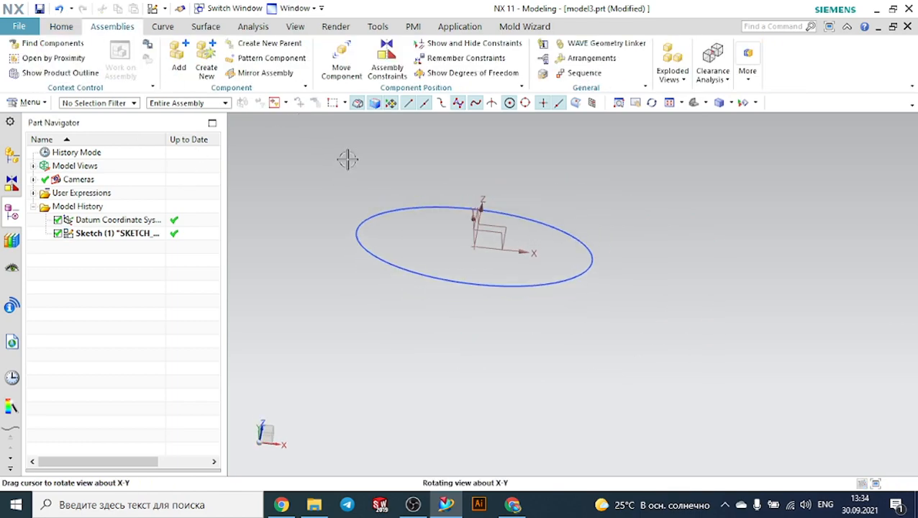
pyautogui.click(58, 27)
pyautogui.click(138, 57)
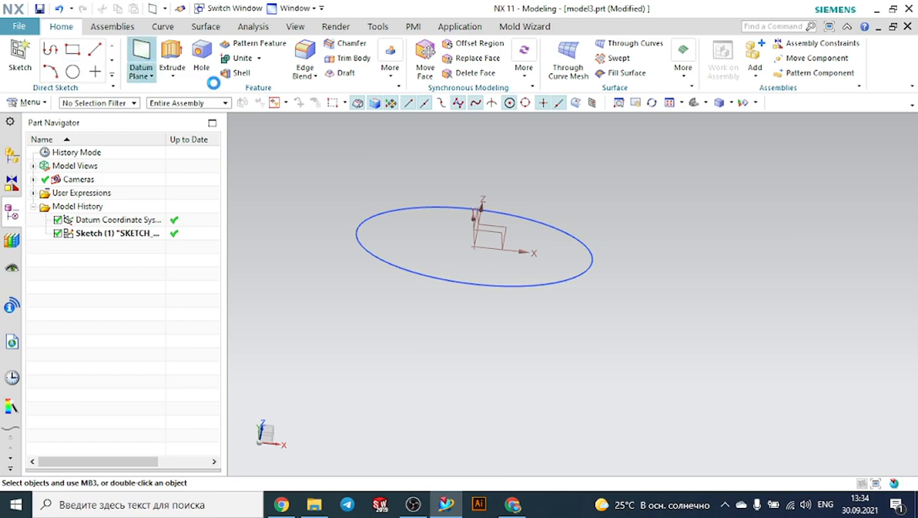
pyautogui.click(489, 238)
pyautogui.scroll(-2, 489, 239)
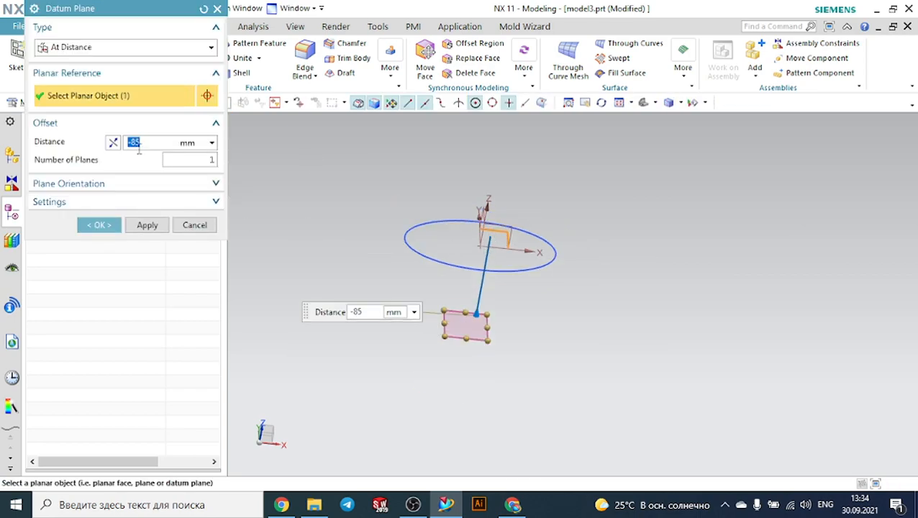
pyautogui.click(113, 141)
pyautogui.click(113, 142)
pyautogui.click(113, 142)
pyautogui.scroll(-2, 403, 260)
pyautogui.moveTo(403, 260); pyautogui.dragTo(365, 222, button='middle')
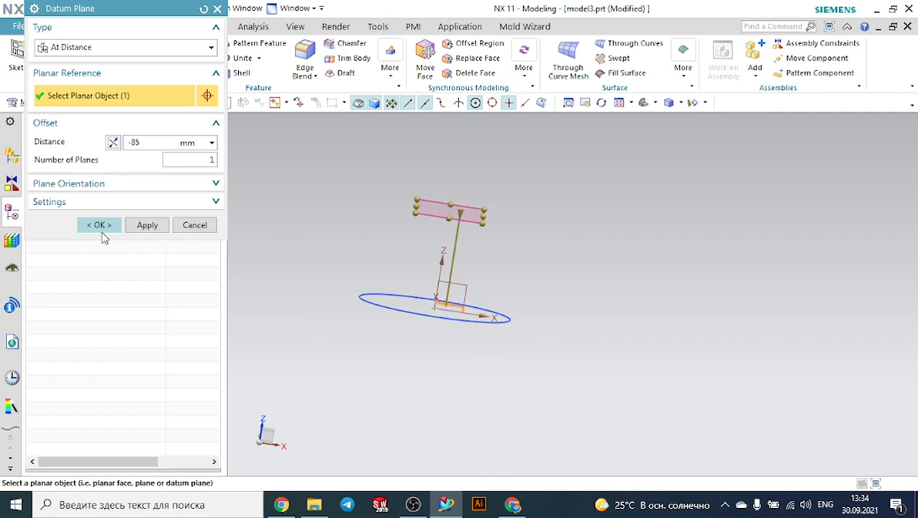
pyautogui.click(100, 225)
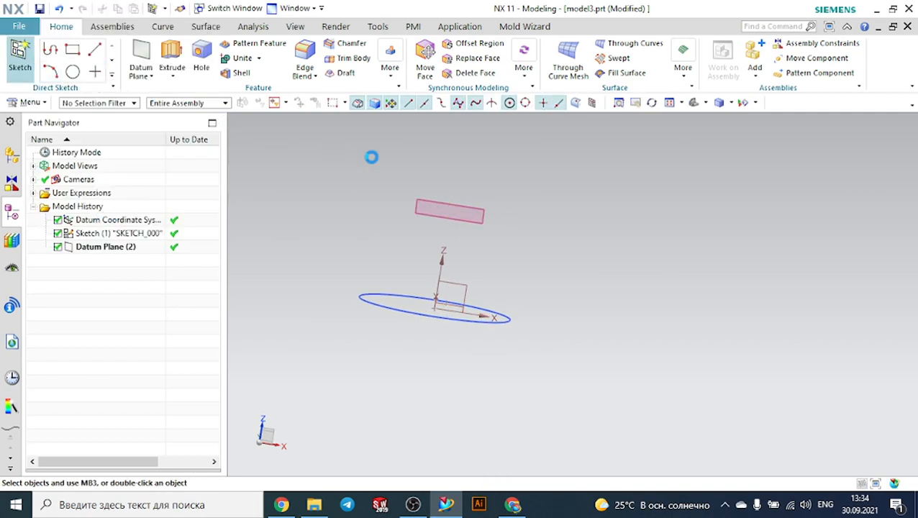
# Sketch a circle centred on the origin on the offset datum plane, reaching beyond the ellipse's short sides, and finish the sketch.
pyautogui.click(446, 200)
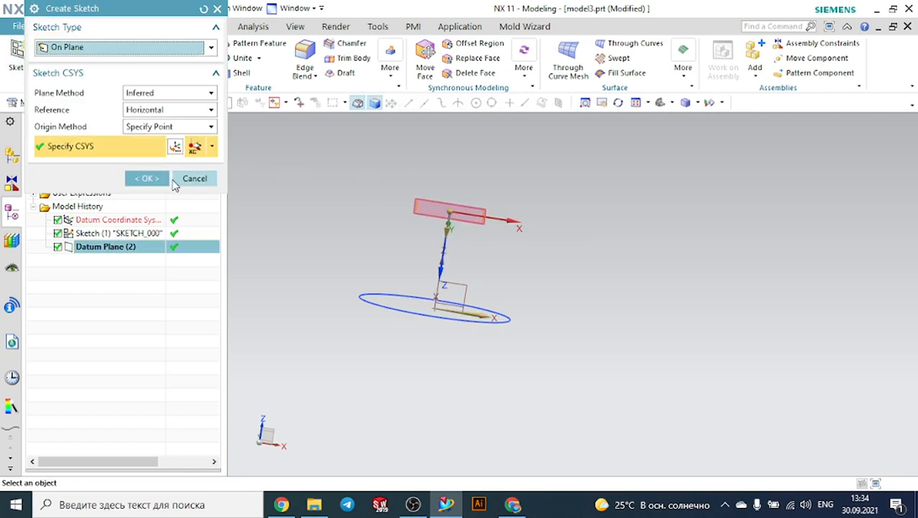
pyautogui.click(147, 179)
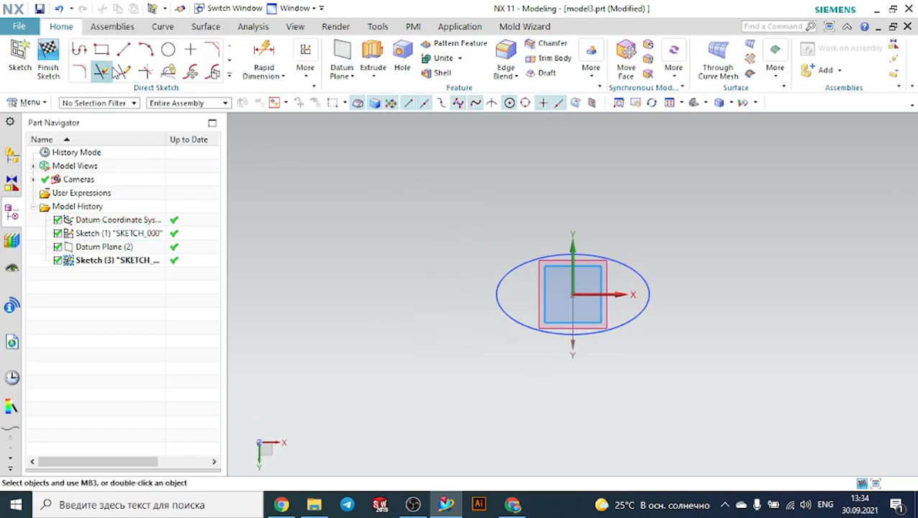
pyautogui.click(168, 49)
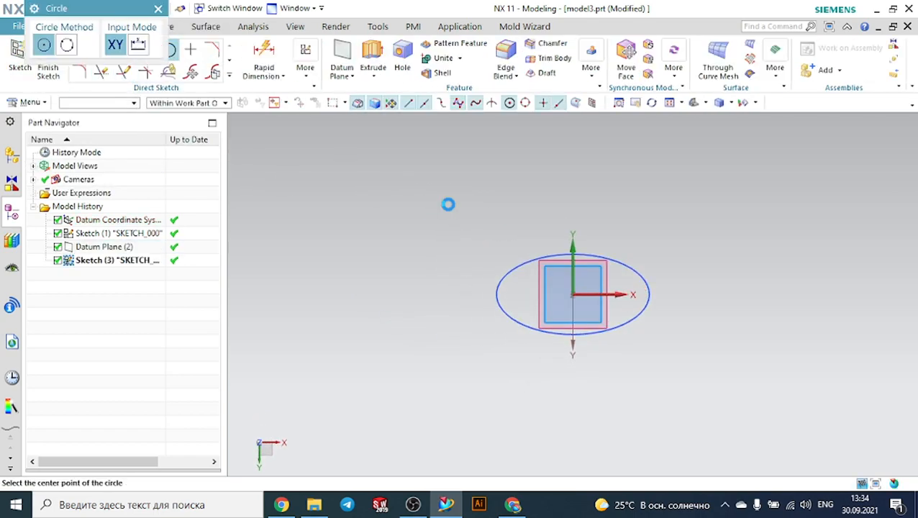
pyautogui.click(572, 293)
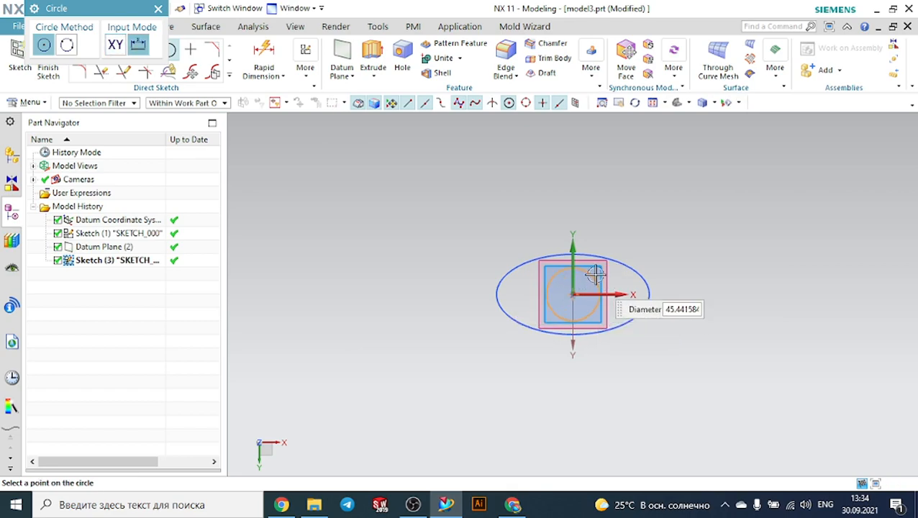
pyautogui.click(619, 243)
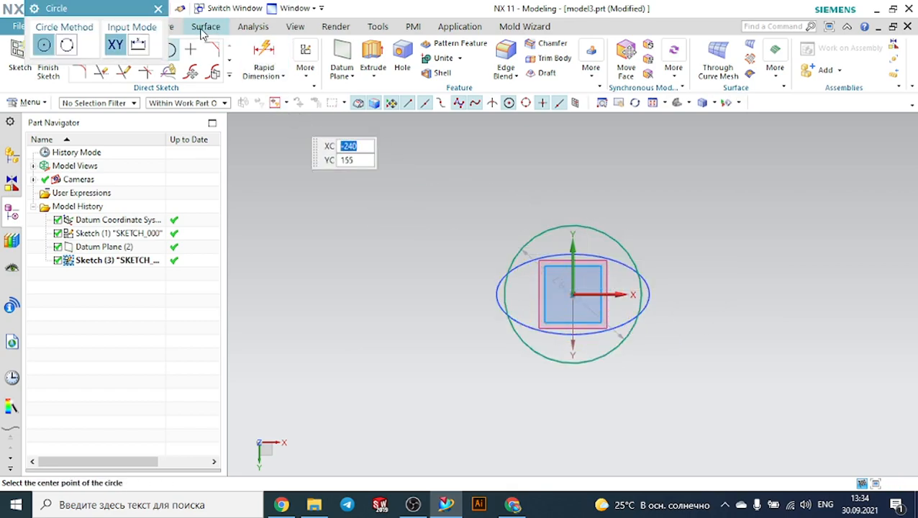
pyautogui.click(157, 9)
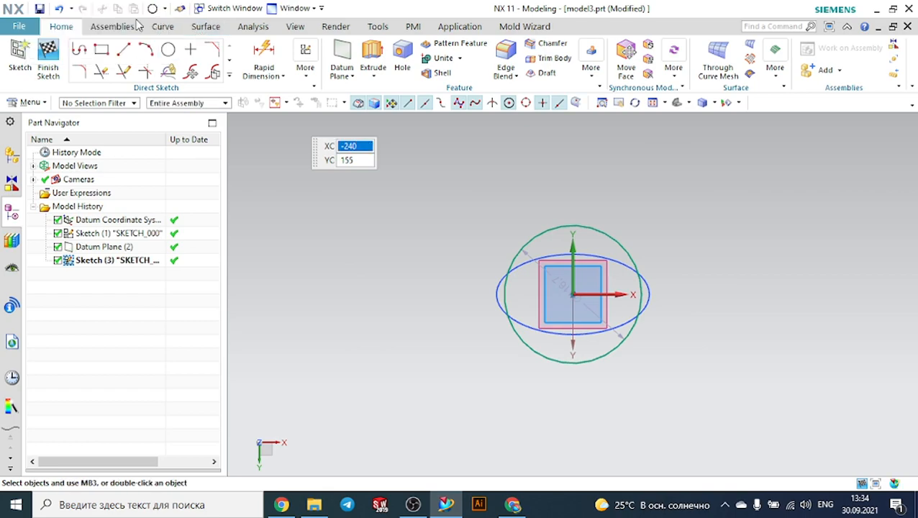
pyautogui.click(47, 64)
# Create a Through Curves body from the circle to the base ellipse, reversing the ellipse section's direction to remove the twist.
pyautogui.moveTo(461, 205); pyautogui.dragTo(475, 157, button='middle')
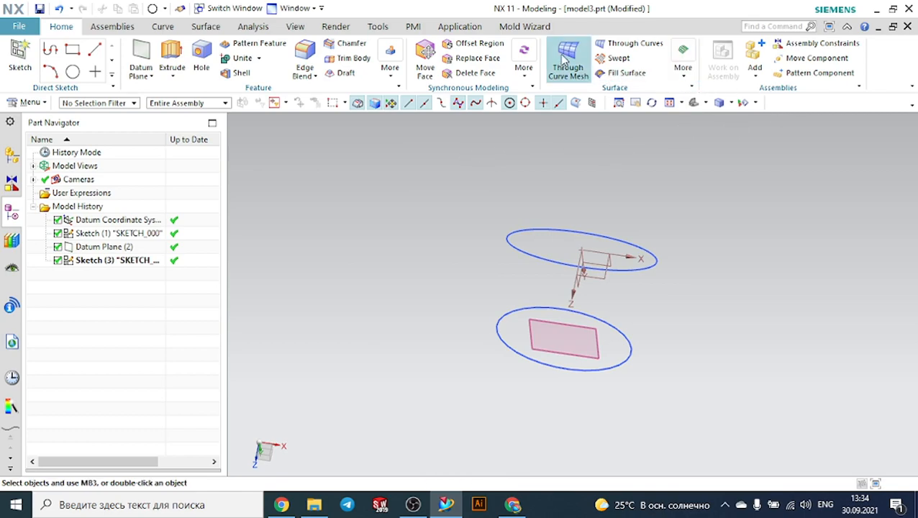
pyautogui.click(632, 44)
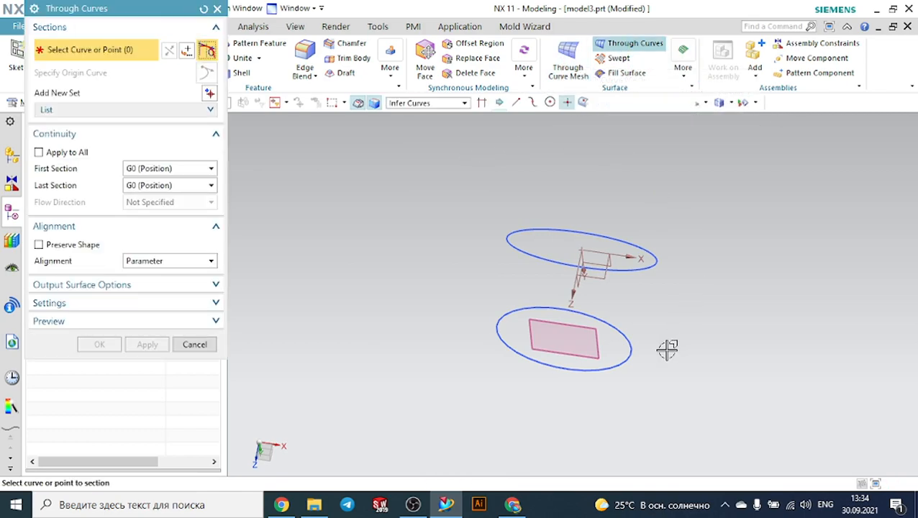
pyautogui.scroll(1, 660, 364)
pyautogui.click(632, 347)
pyautogui.middleClick(697, 333)
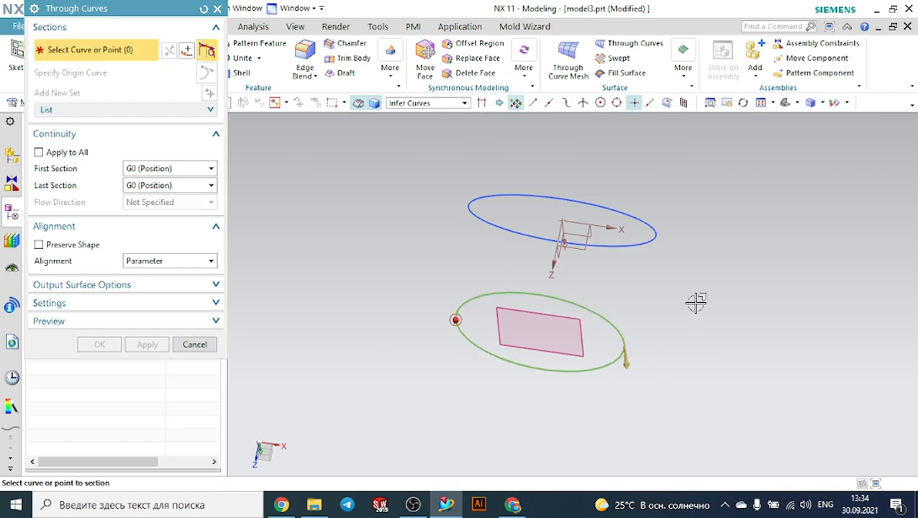
pyautogui.click(658, 233)
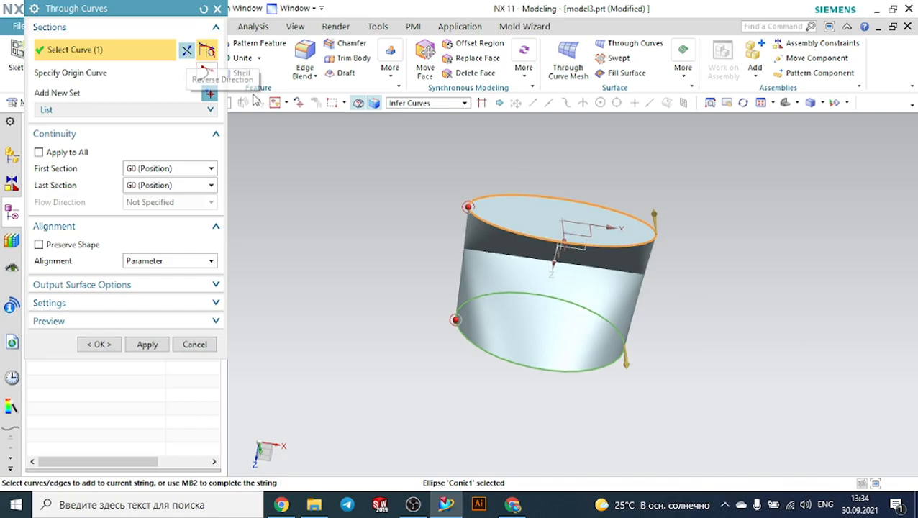
pyautogui.click(186, 52)
pyautogui.moveTo(361, 186); pyautogui.dragTo(405, 116, button='middle')
pyautogui.click(99, 344)
# Shell the lofted body with a 3 mm wall thickness, removing its circular top face.
pyautogui.moveTo(259, 280); pyautogui.dragTo(392, 234, button='middle')
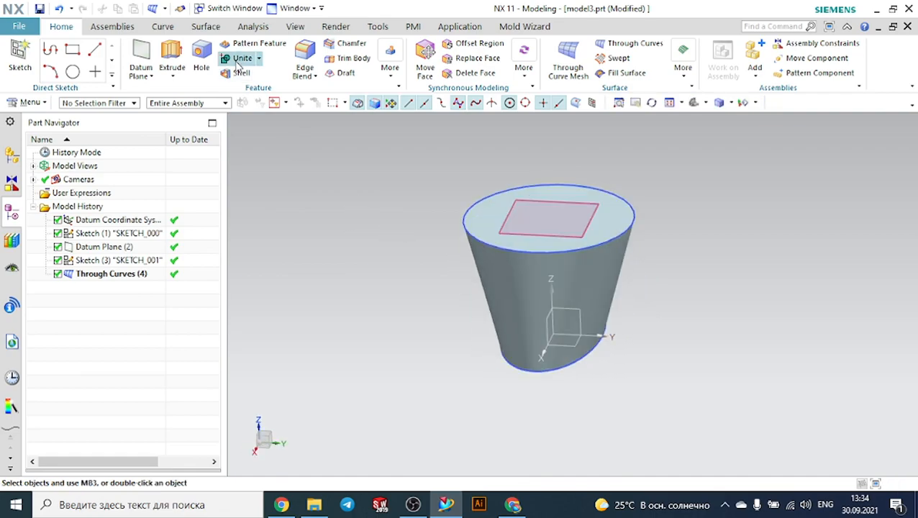
pyautogui.click(239, 72)
pyautogui.click(498, 207)
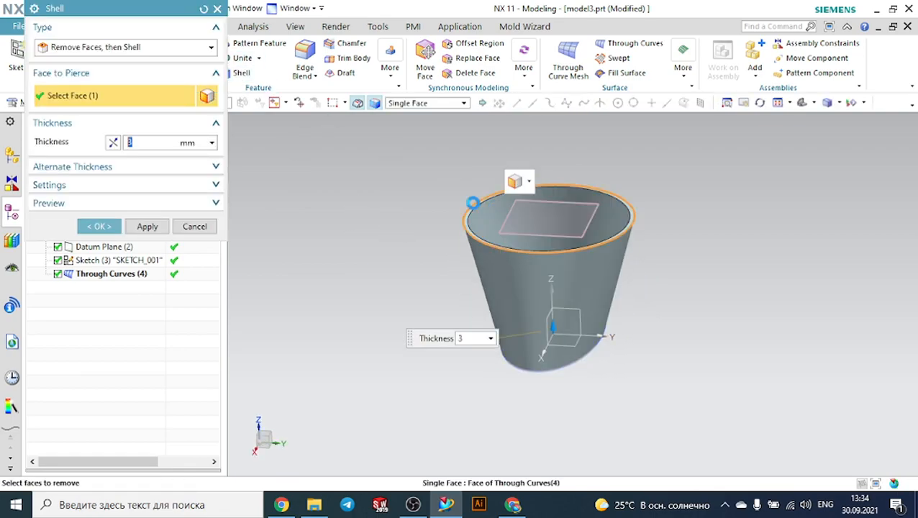
pyautogui.moveTo(434, 184); pyautogui.dragTo(332, 230, button='middle')
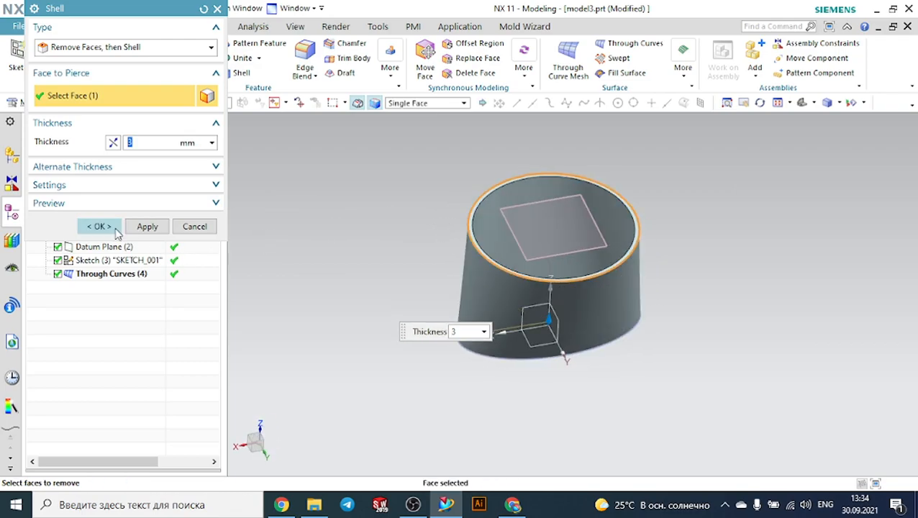
pyautogui.click(99, 225)
pyautogui.moveTo(403, 219); pyautogui.dragTo(458, 201, button='middle')
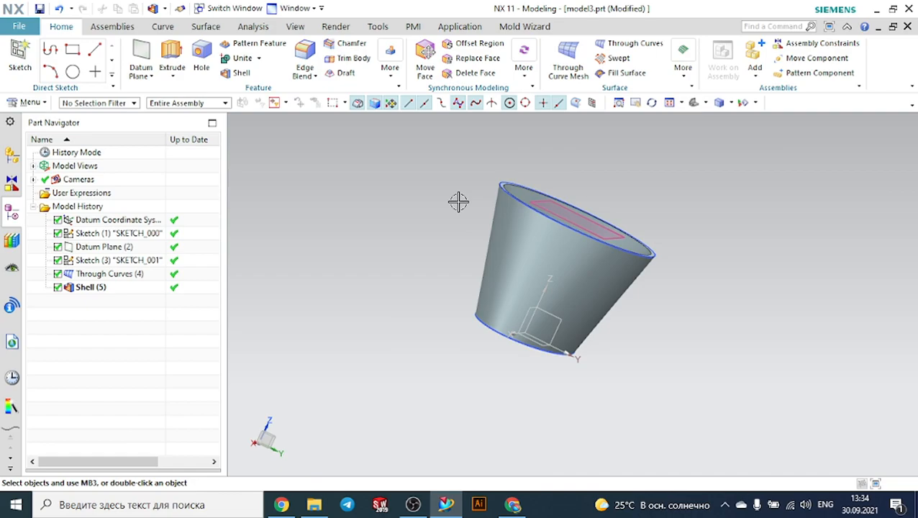
# Close model3.prt without saving, open model7prt from the Through curves folder in File Explorer, and inspect its shape.
pyautogui.click(906, 27)
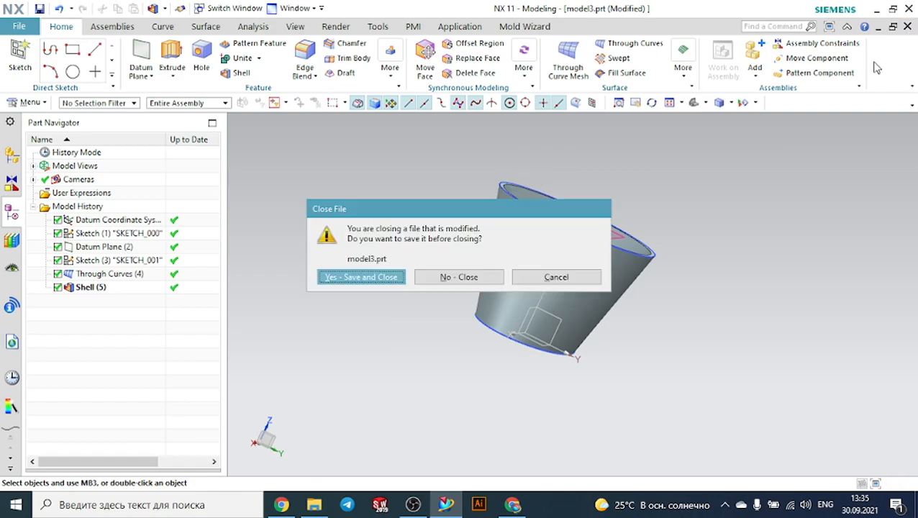
pyautogui.click(468, 275)
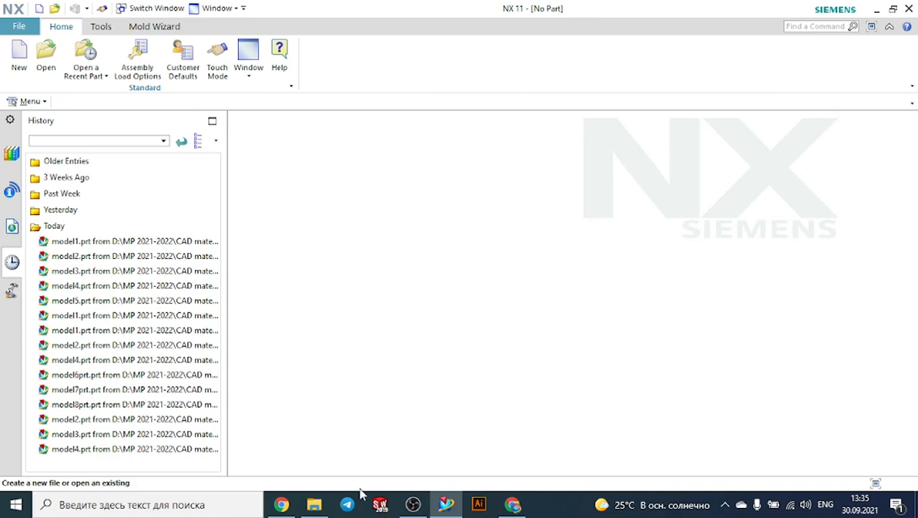
pyautogui.click(314, 504)
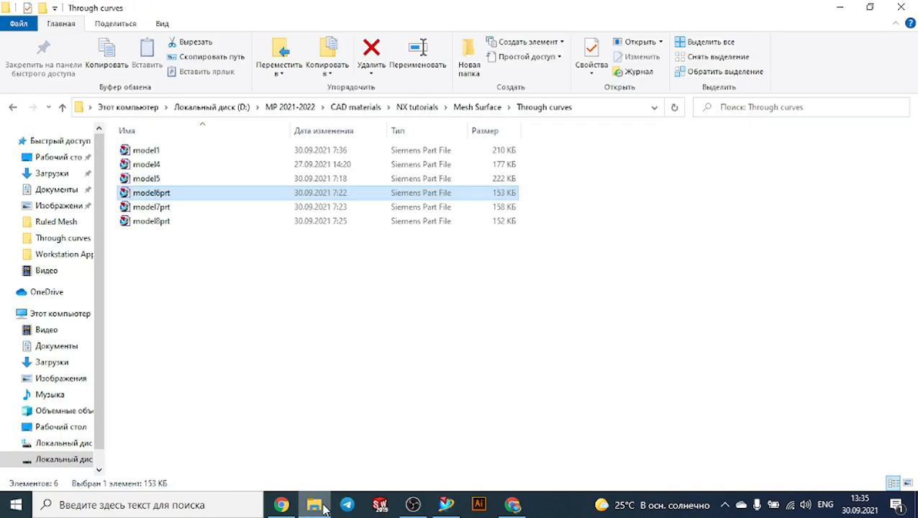
pyautogui.doubleClick(165, 207)
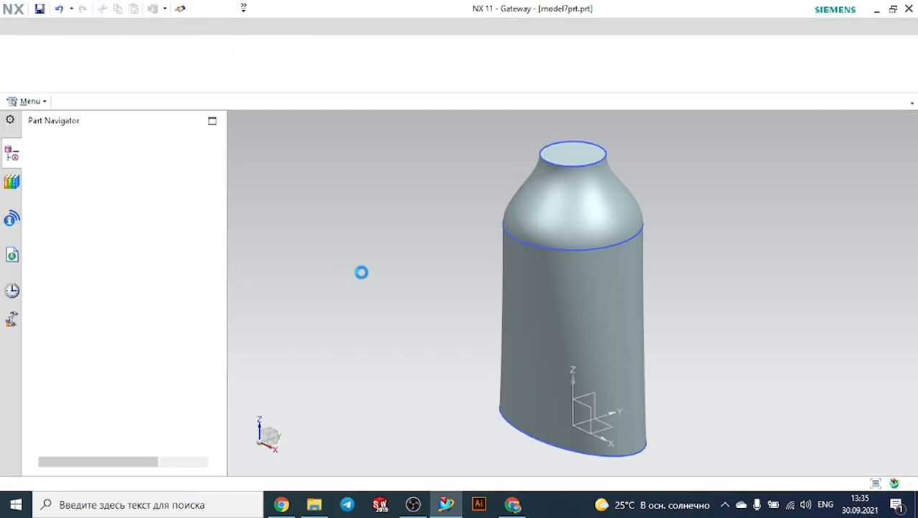
pyautogui.moveTo(468, 240); pyautogui.dragTo(537, 244, button='middle')
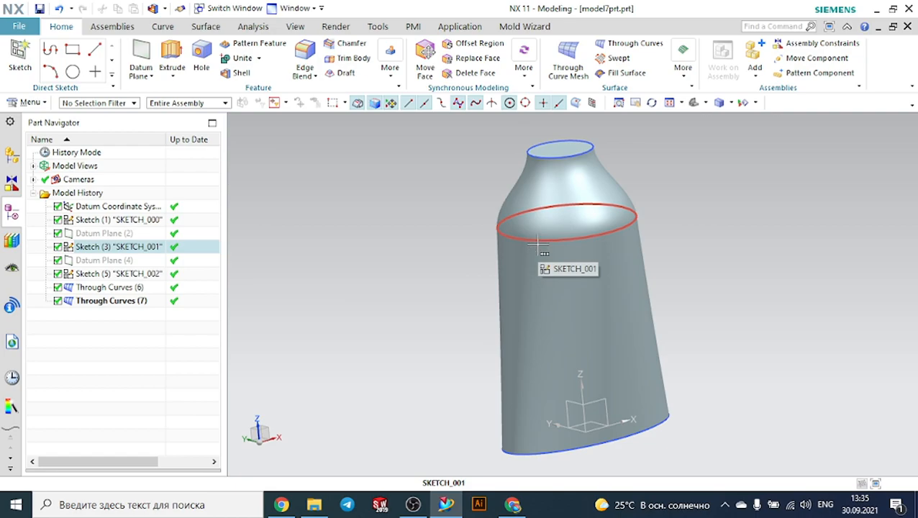
# Delete both Through Curves features from the bottle model, keeping its three section sketches.
pyautogui.click(115, 301)
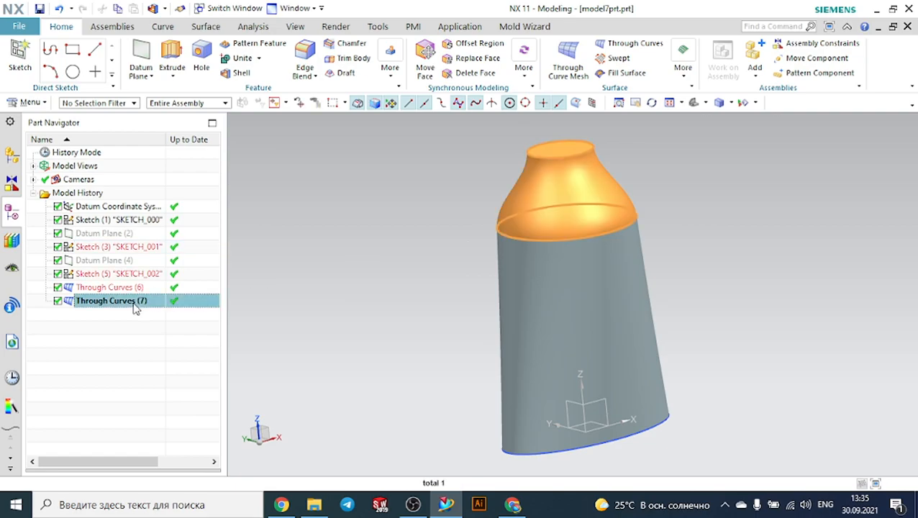
pyautogui.keyDown('ctrl'); pyautogui.click(130, 290); pyautogui.keyUp('ctrl')
pyautogui.rightClick(130, 290)
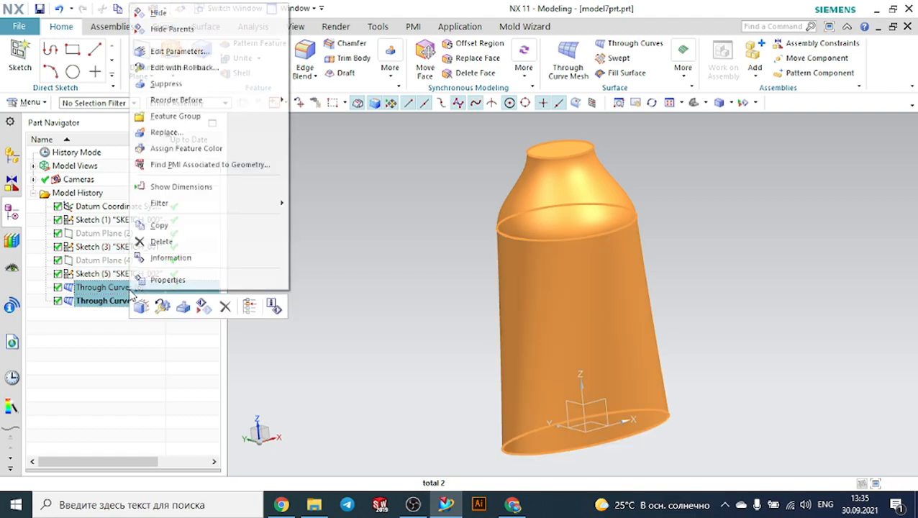
pyautogui.click(154, 240)
pyautogui.moveTo(403, 244); pyautogui.dragTo(439, 254, button='middle')
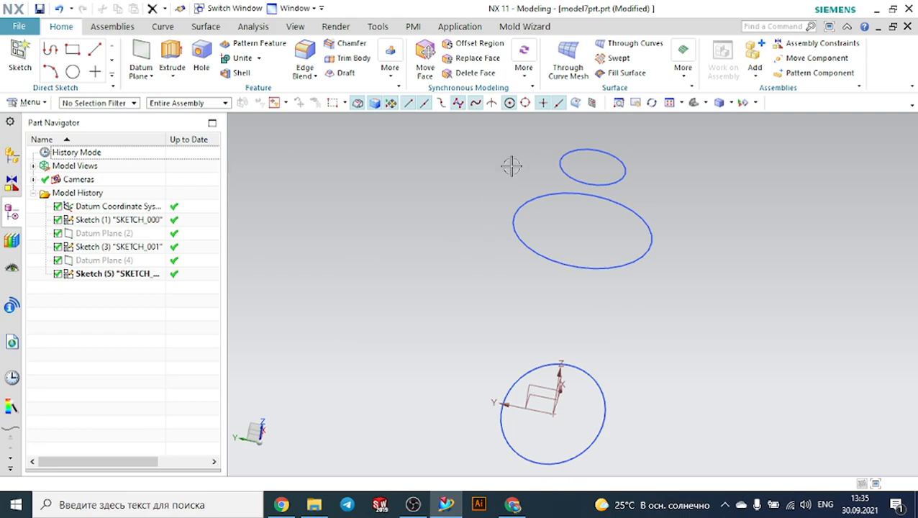
# Create a single Through Curves body through the base, middle and top section curves of the bottle.
pyautogui.click(633, 45)
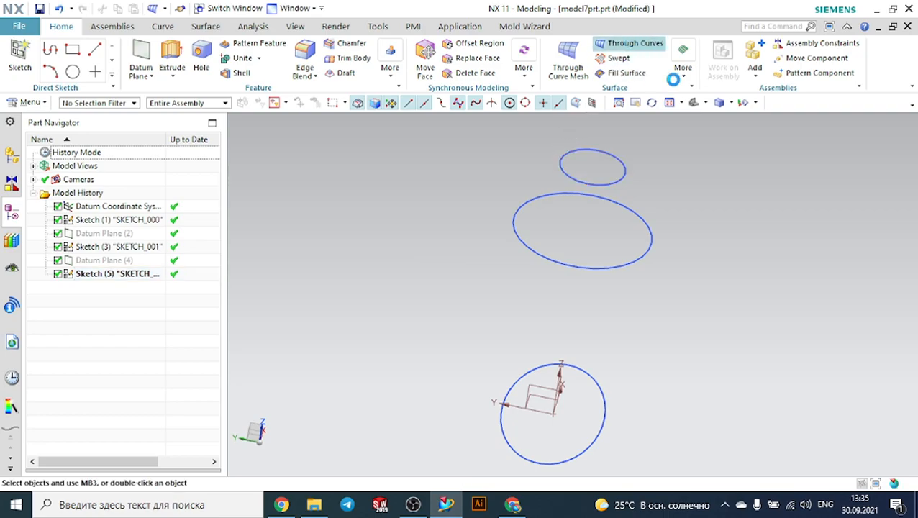
pyautogui.click(604, 404)
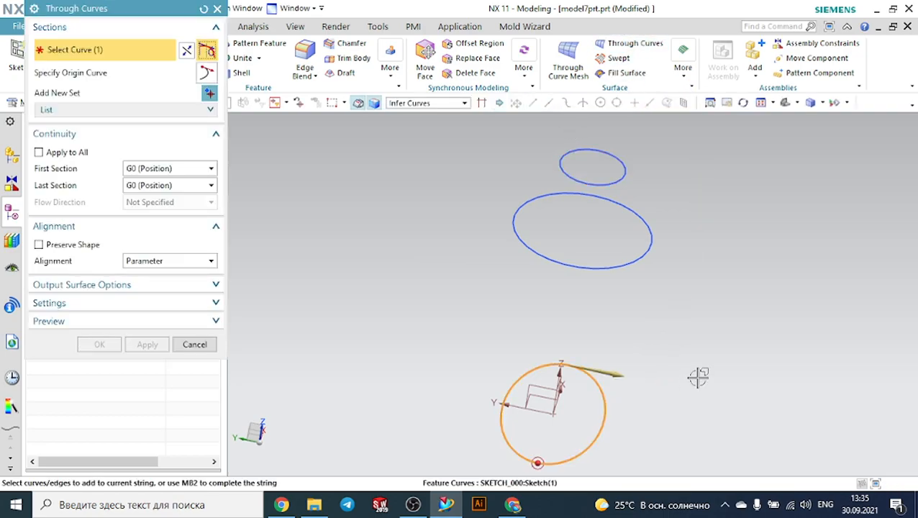
pyautogui.middleClick(694, 376)
pyautogui.click(619, 197)
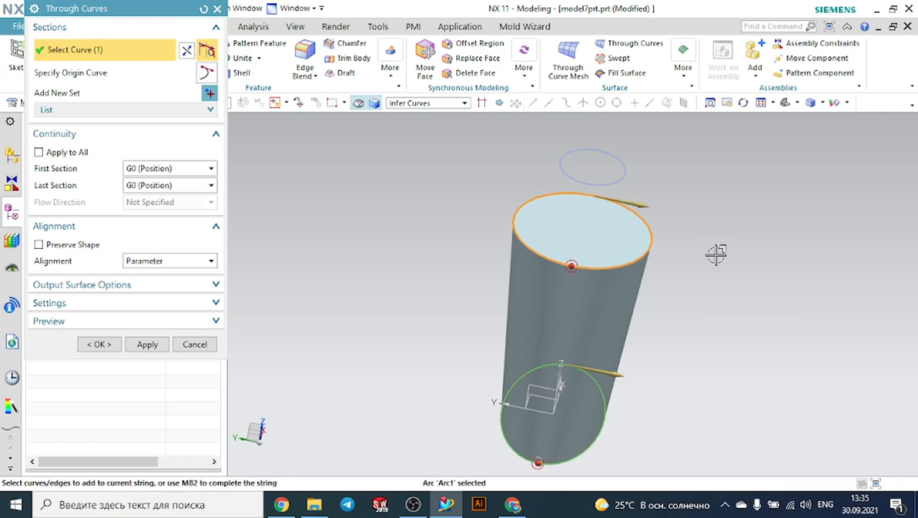
pyautogui.middleClick(714, 248)
pyautogui.scroll(2, 707, 227)
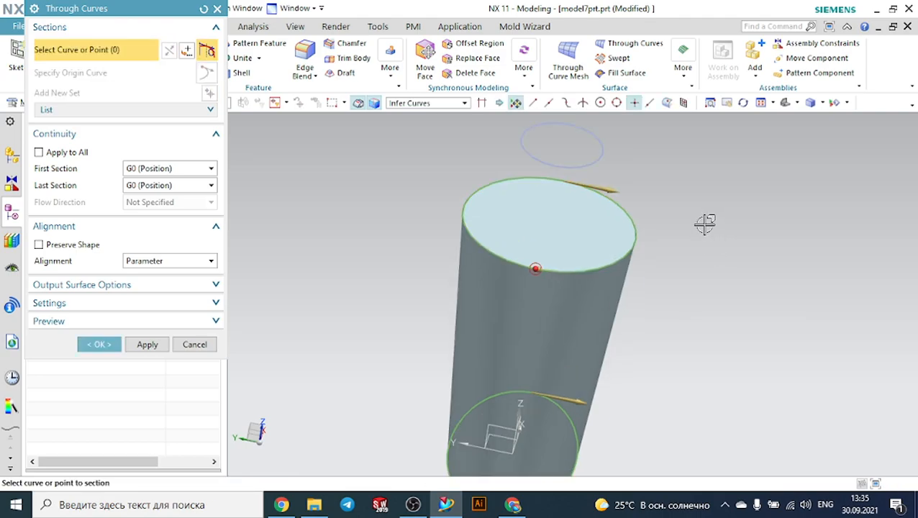
pyautogui.click(587, 129)
pyautogui.scroll(-2, 672, 179)
pyautogui.moveTo(683, 189); pyautogui.dragTo(652, 172, button='middle')
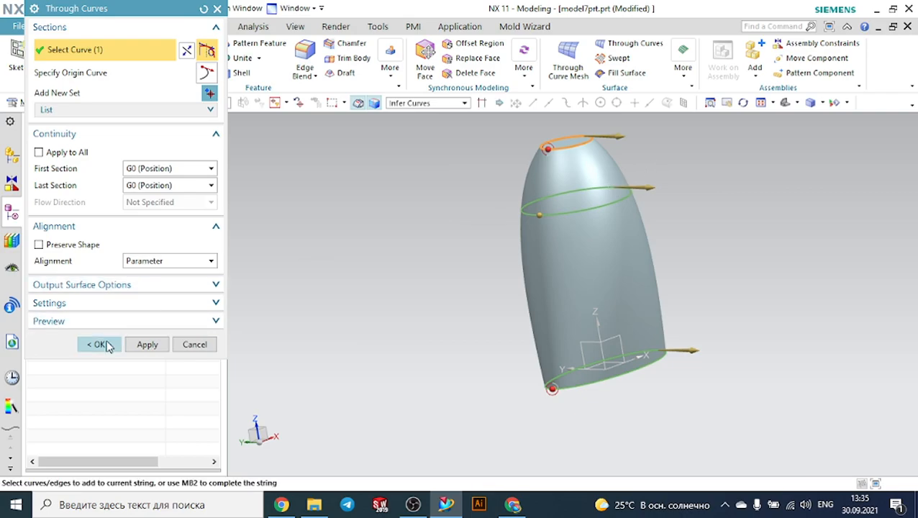
pyautogui.click(101, 344)
pyautogui.moveTo(377, 239); pyautogui.dragTo(415, 241, button='middle')
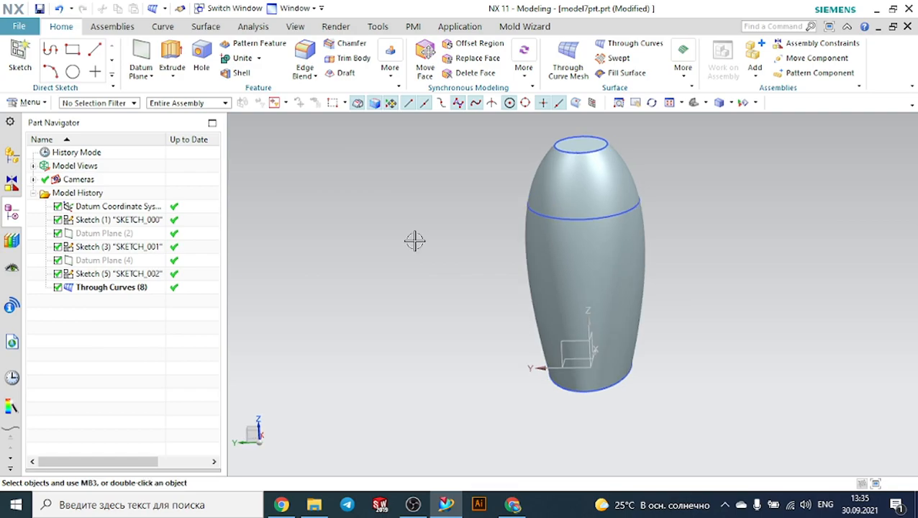
# Delete the Through Curves feature that spans all three sections.
pyautogui.click(125, 295)
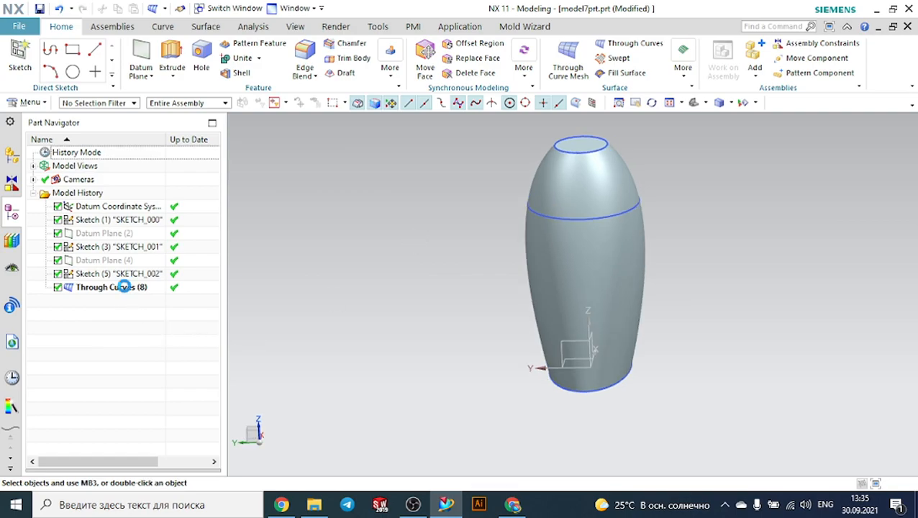
pyautogui.click(126, 288)
pyautogui.rightClick(126, 288)
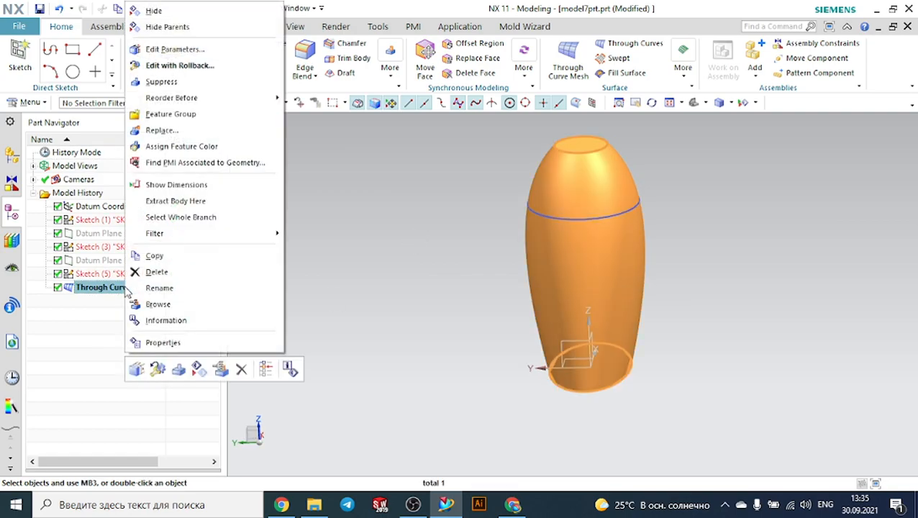
pyautogui.click(164, 275)
# Create a Through Curves body from the base section curve to the middle section curve only.
pyautogui.click(614, 44)
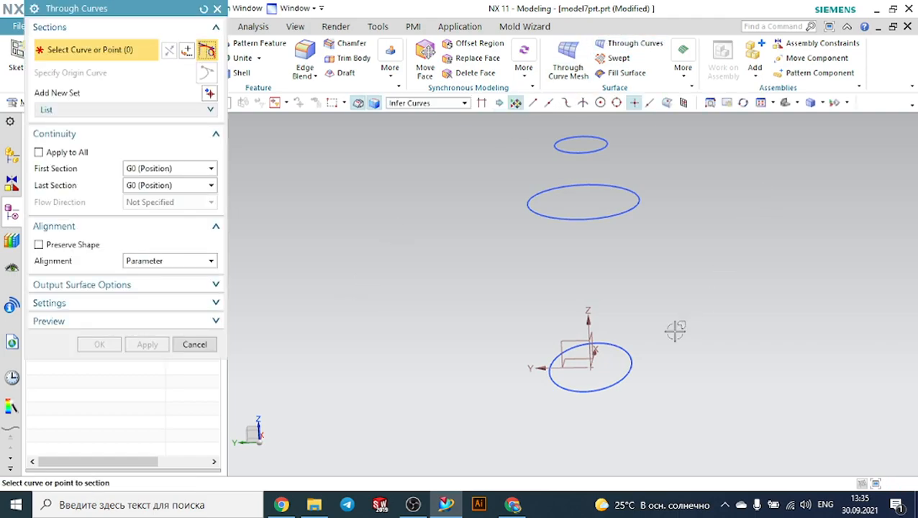
pyautogui.click(626, 361)
pyautogui.middleClick(683, 288)
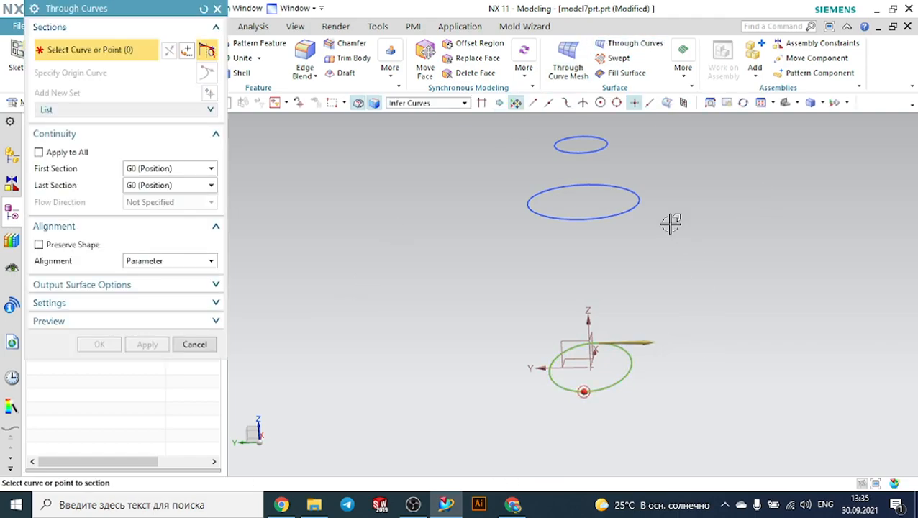
pyautogui.click(622, 182)
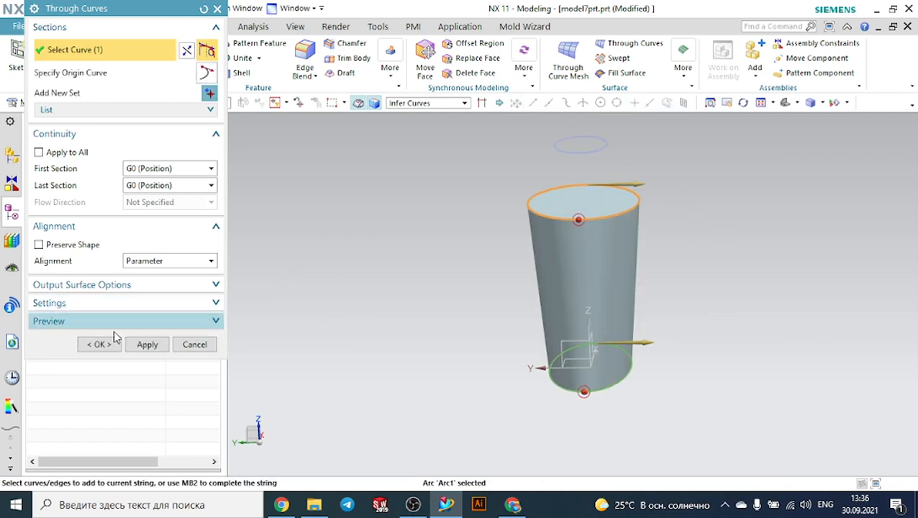
pyautogui.click(101, 344)
# Define a second Through Curves body from the middle section to the small top circle.
pyautogui.moveTo(660, 241); pyautogui.dragTo(591, 247, button='middle')
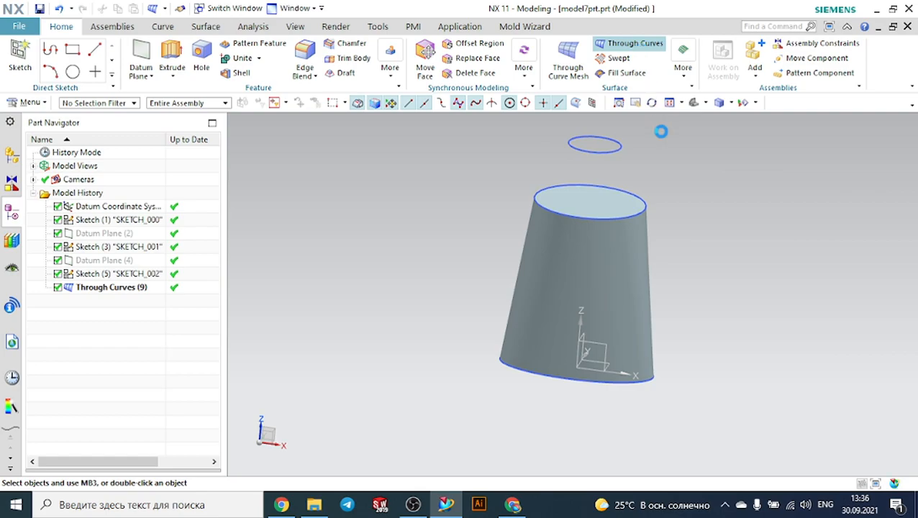
pyautogui.click(628, 188)
pyautogui.middleClick(660, 144)
pyautogui.click(612, 143)
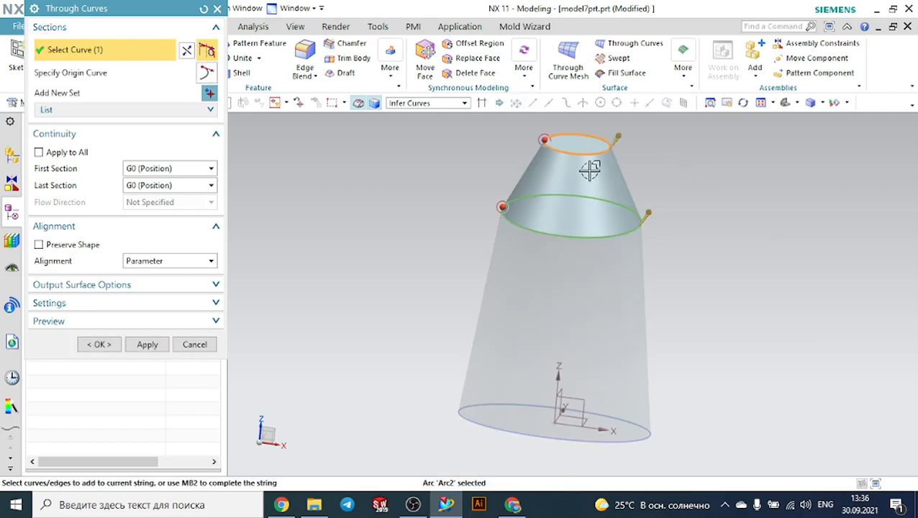
pyautogui.moveTo(784, 214); pyautogui.dragTo(813, 197, button='middle')
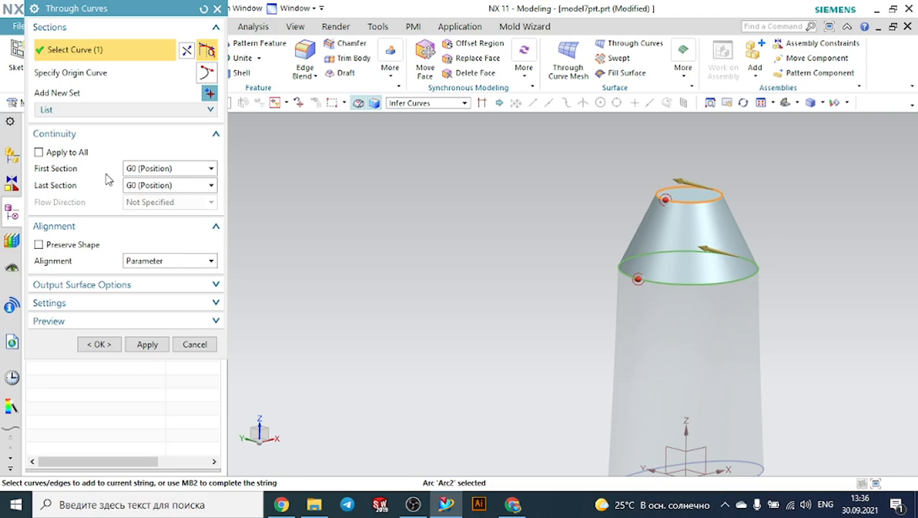
# Set the first section's continuity to G1 (Tangent) against the lower body's side face and create the upper body.
pyautogui.click(136, 171)
pyautogui.click(146, 194)
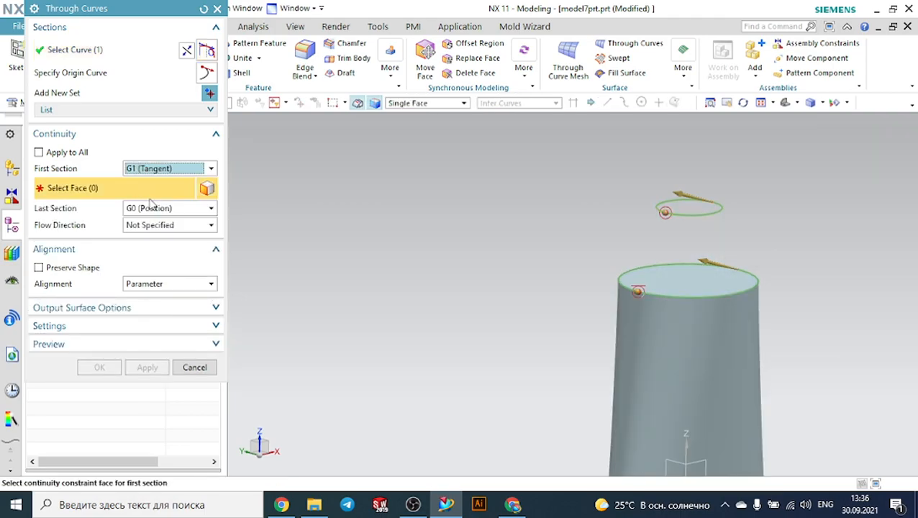
pyautogui.click(707, 310)
pyautogui.moveTo(707, 311); pyautogui.dragTo(543, 266, button='middle')
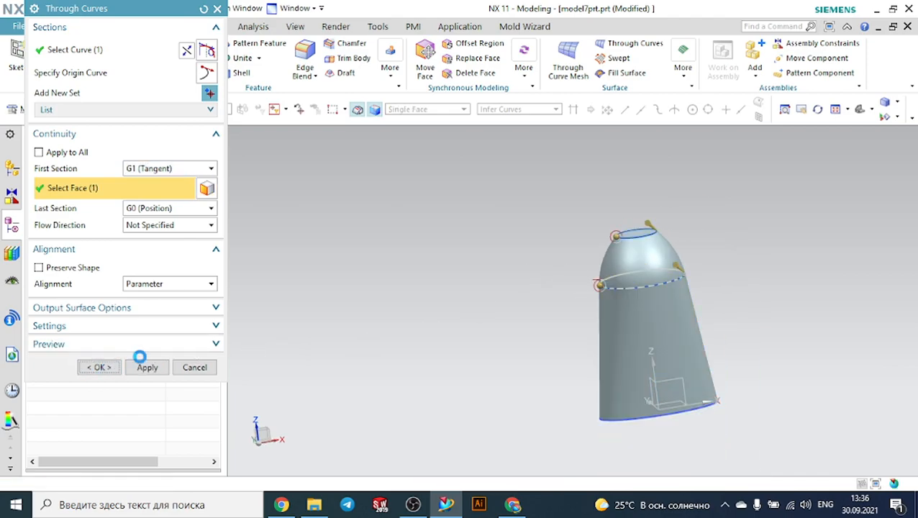
pyautogui.click(99, 368)
pyautogui.moveTo(364, 293); pyautogui.dragTo(505, 277, button='middle')
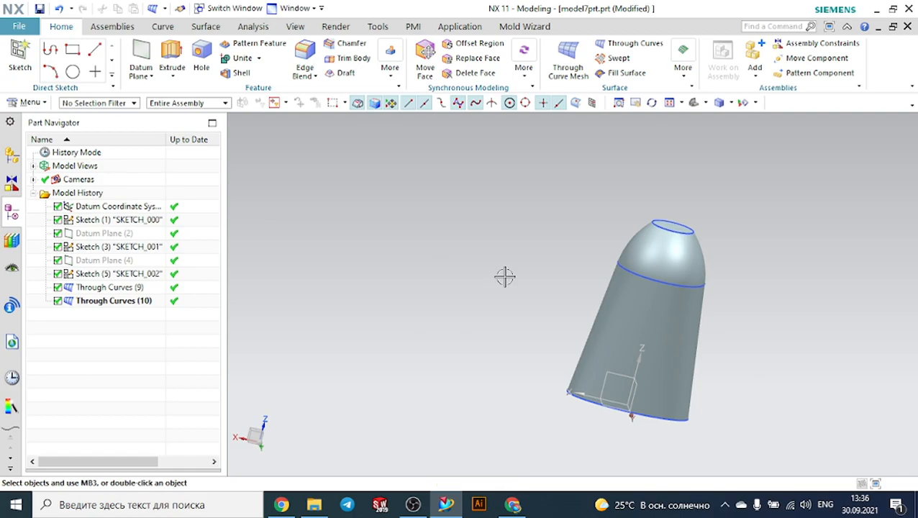
# Edit the upper Through Curves feature, setting the last section's continuity to G1 (Tangent) with the lower body's side face.
pyautogui.doubleClick(117, 302)
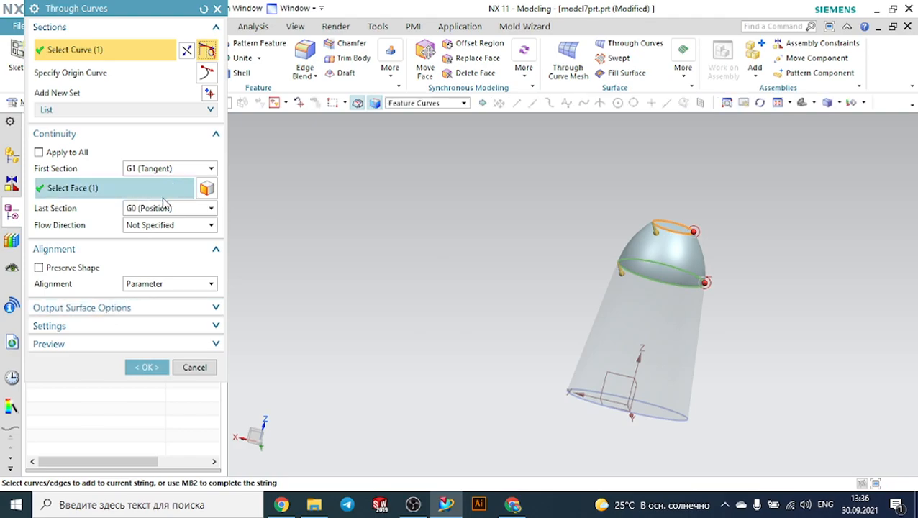
pyautogui.click(158, 208)
pyautogui.click(153, 234)
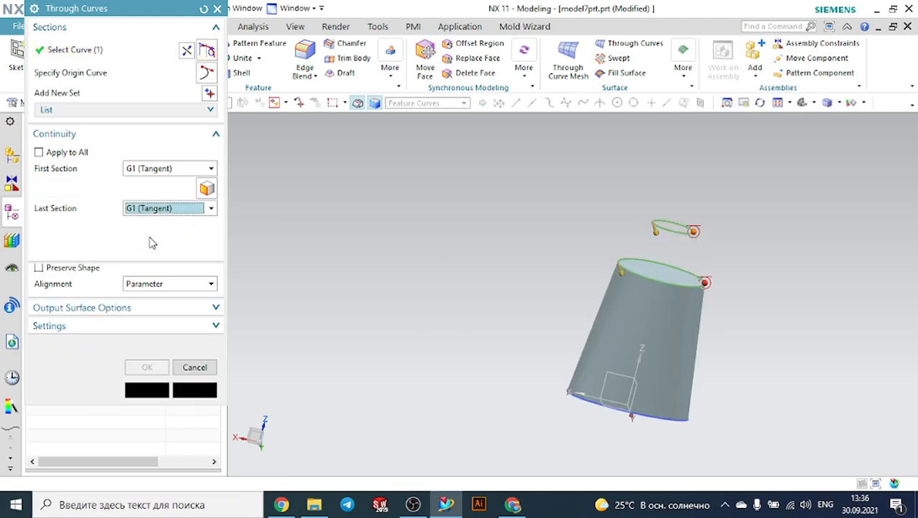
pyautogui.click(669, 307)
pyautogui.moveTo(670, 307); pyautogui.dragTo(600, 324, button='middle')
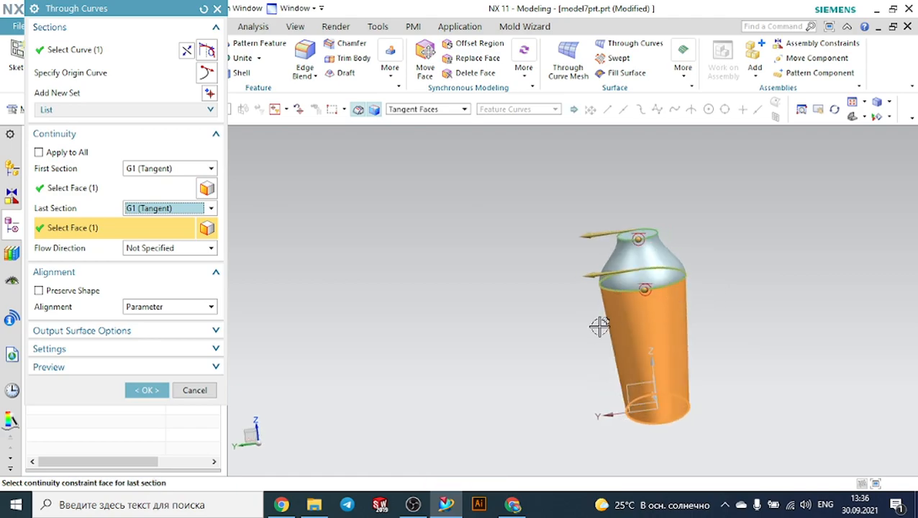
pyautogui.click(147, 389)
pyautogui.moveTo(447, 285); pyautogui.dragTo(557, 280, button='middle')
# Edit the upper Through Curves feature again, setting the first section's continuity to G0 (Position).
pyautogui.doubleClick(152, 300)
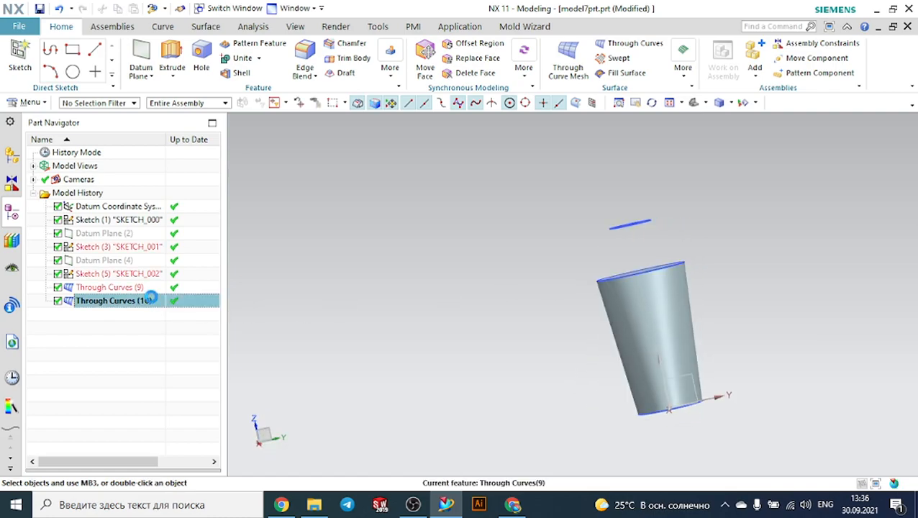
pyautogui.click(161, 169)
pyautogui.click(157, 180)
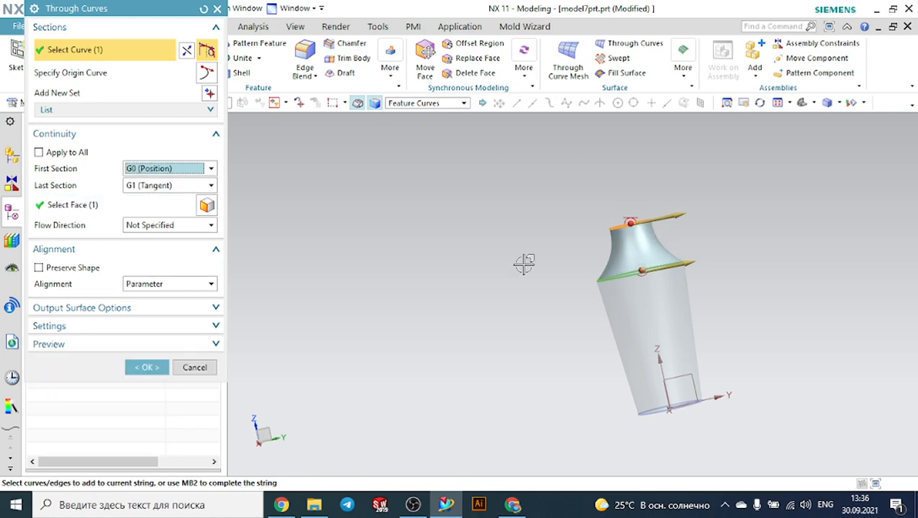
pyautogui.click(153, 368)
pyautogui.moveTo(721, 240); pyautogui.dragTo(774, 245, button='middle')
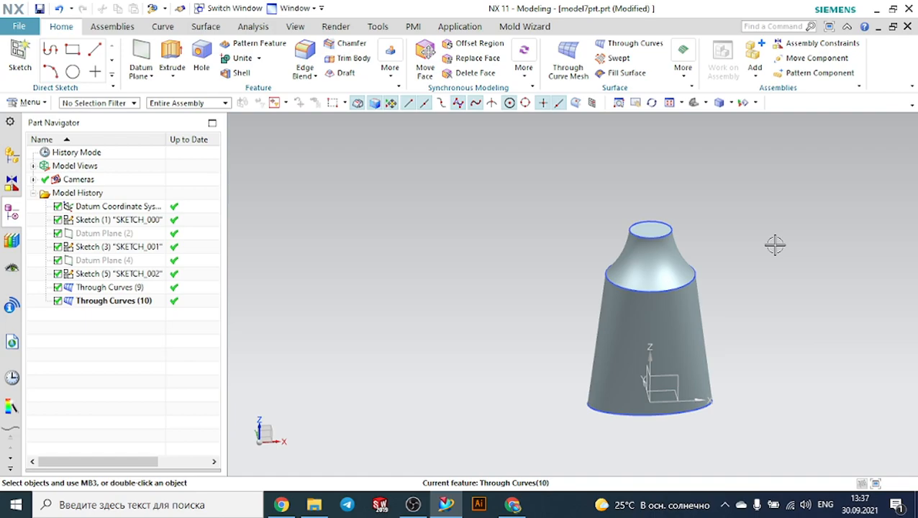
pyautogui.moveTo(775, 244); pyautogui.dragTo(746, 241, button='middle')
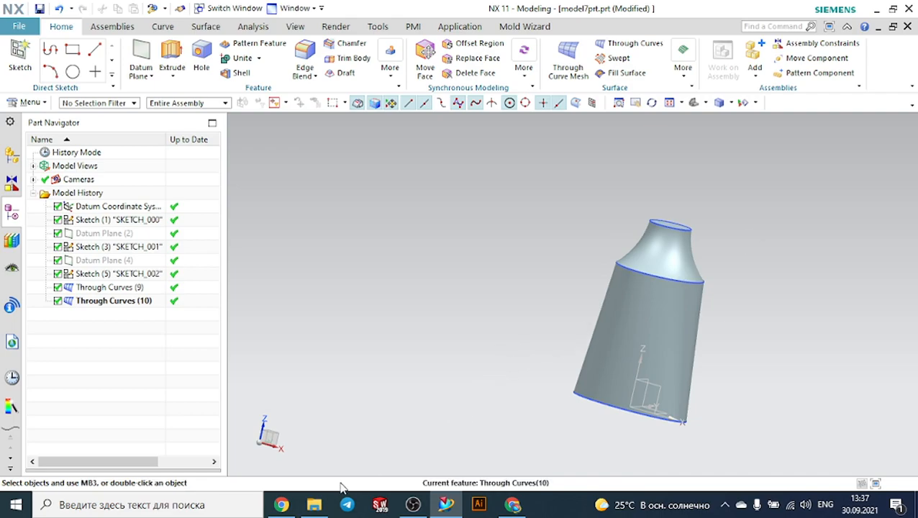
# Open model8prt from the Through curves folder in File Explorer, inspect the bottle's shape and close the part.
pyautogui.click(320, 507)
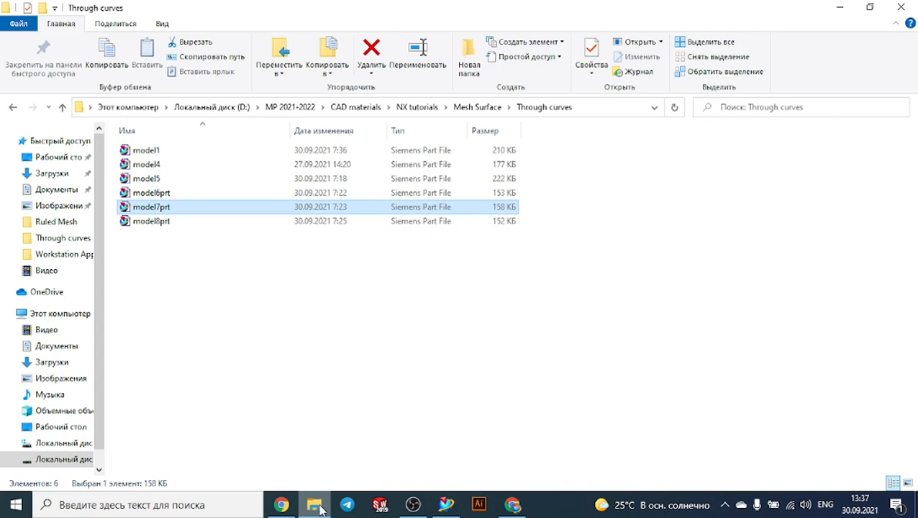
pyautogui.doubleClick(151, 222)
pyautogui.moveTo(332, 289); pyautogui.dragTo(363, 270, button='middle')
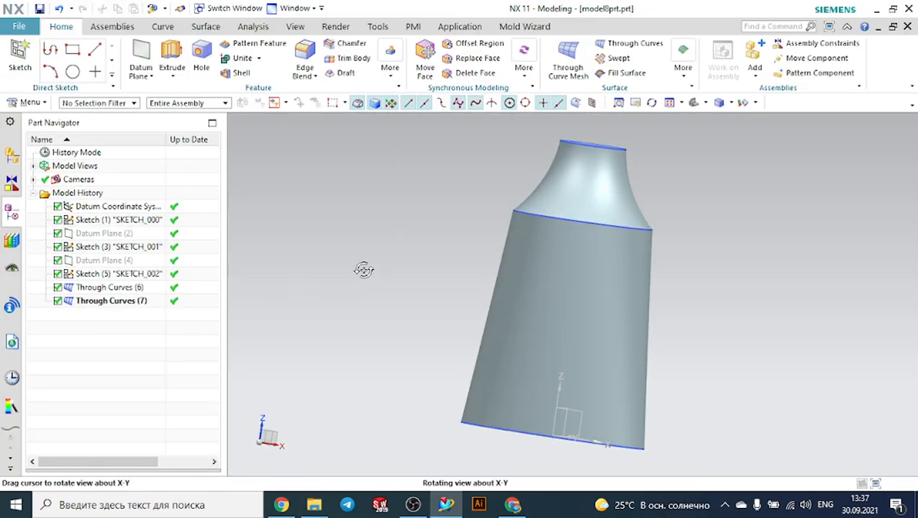
pyautogui.click(907, 27)
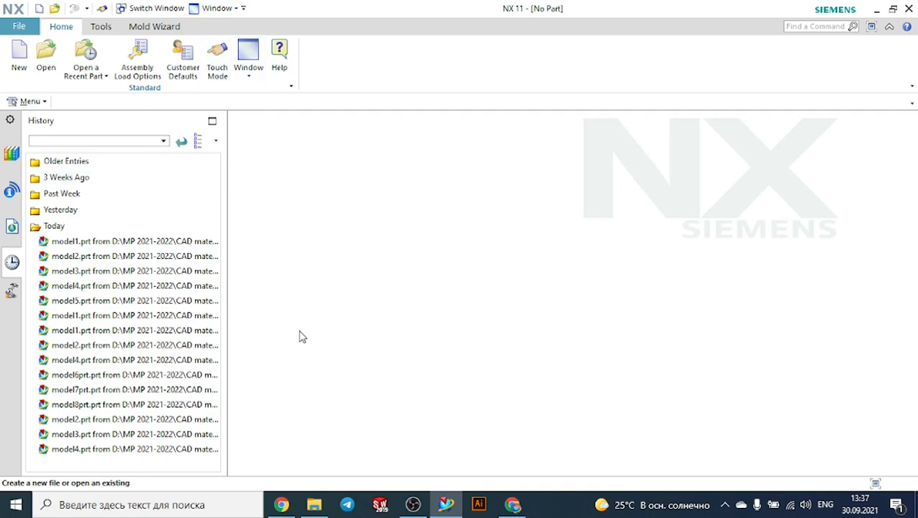
# Switch to File Explorer and try to open model1 from the Through the curve mesh folder.
pyautogui.moveTo(314, 504)
pyautogui.click(253, 403)
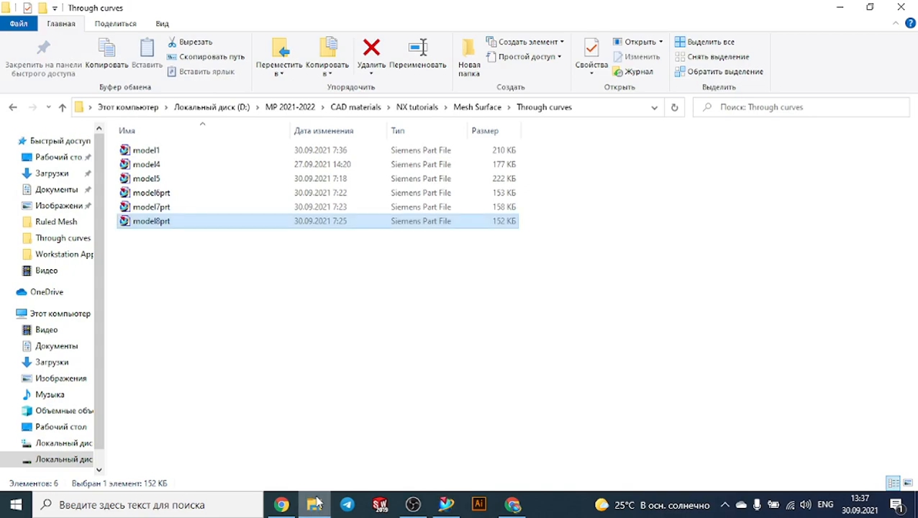
pyautogui.click(14, 107)
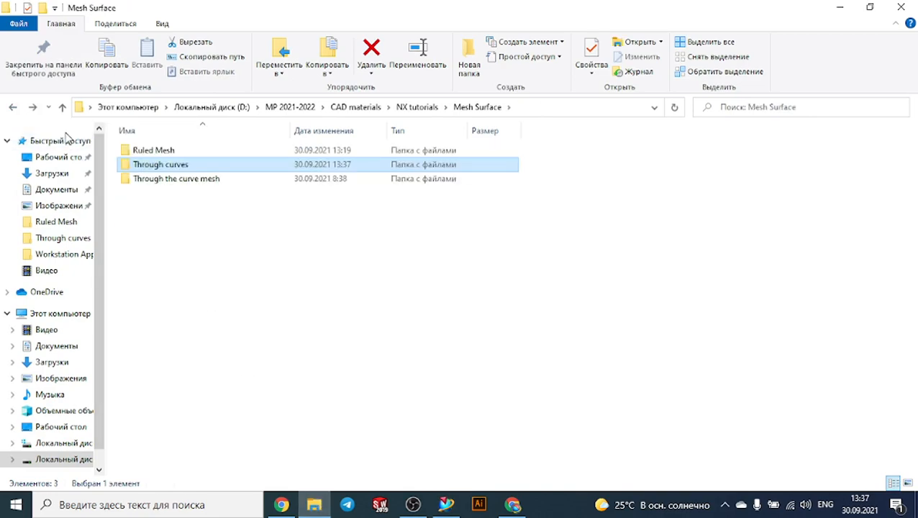
pyautogui.doubleClick(194, 181)
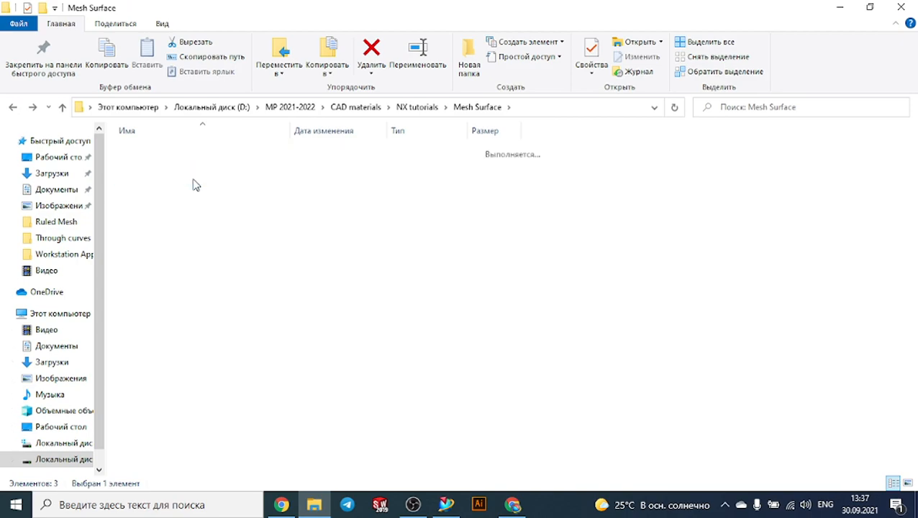
pyautogui.doubleClick(158, 151)
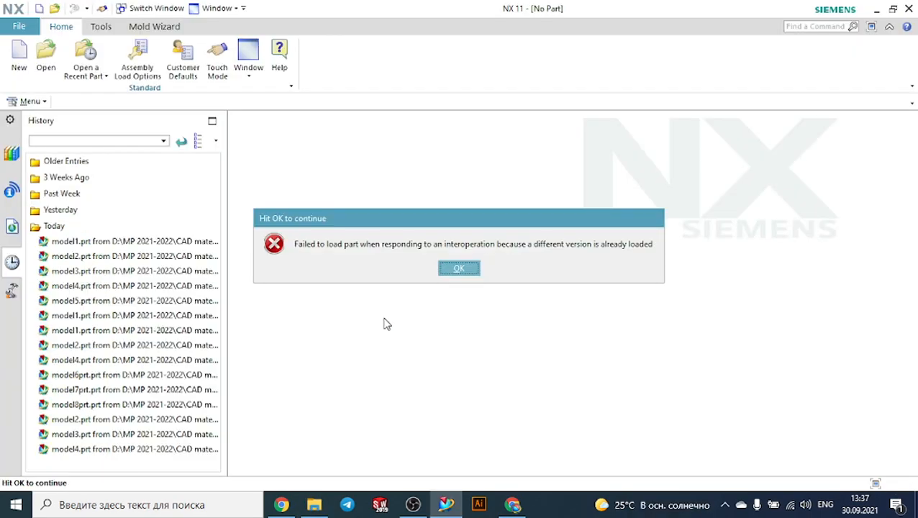
pyautogui.click(471, 271)
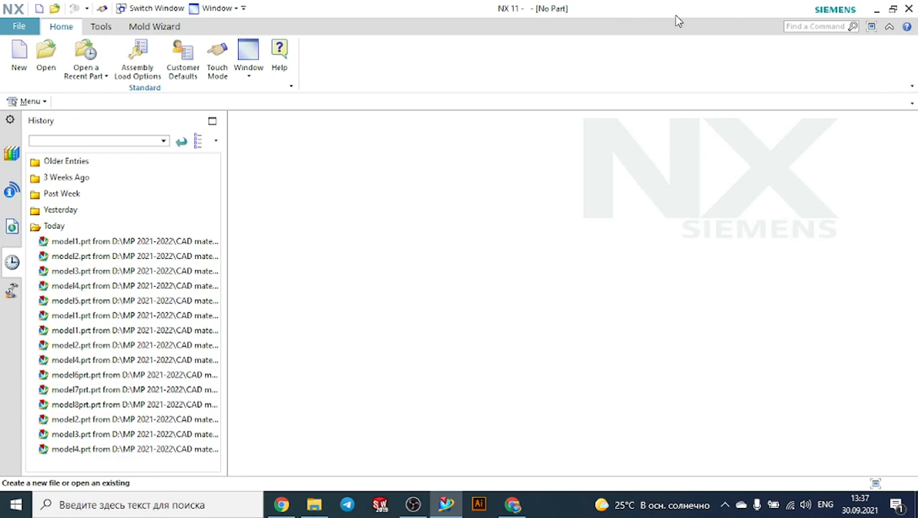
# Exit NX without saving the modified parts and return to the Through the curve mesh folder in File Explorer.
pyautogui.click(908, 9)
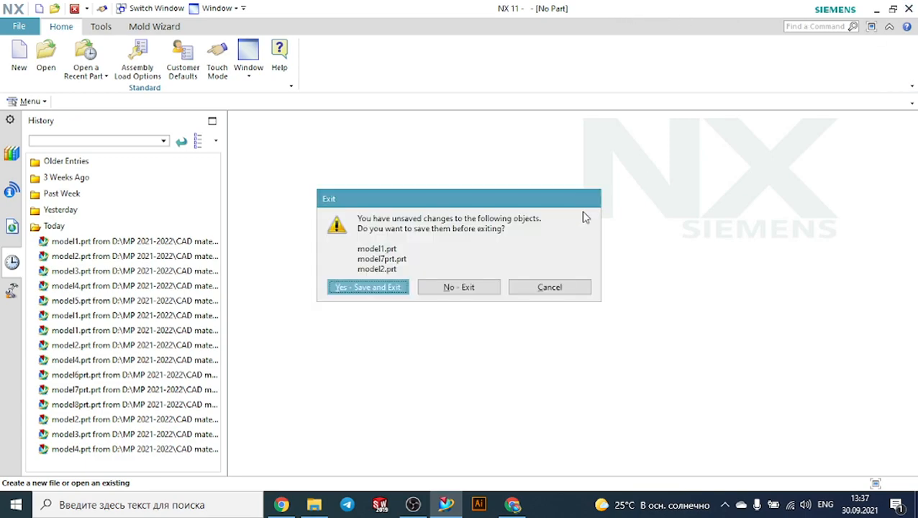
pyautogui.click(476, 289)
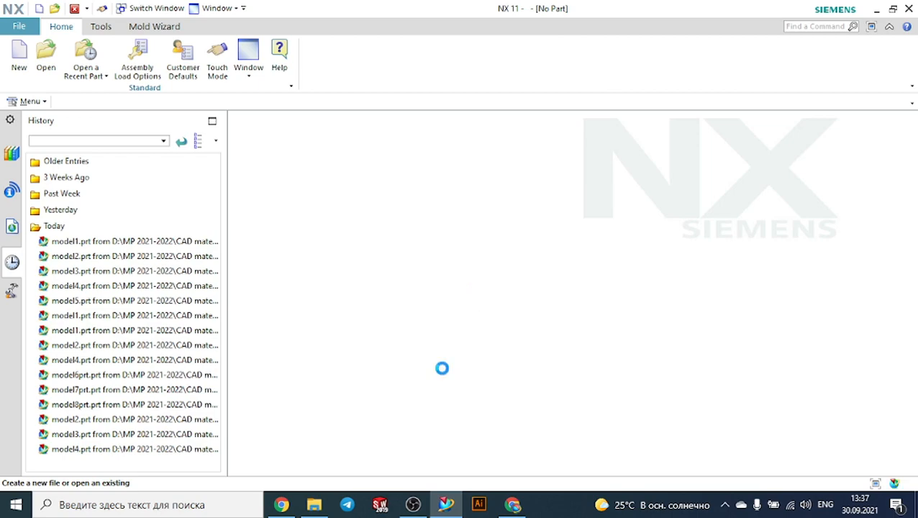
pyautogui.click(314, 504)
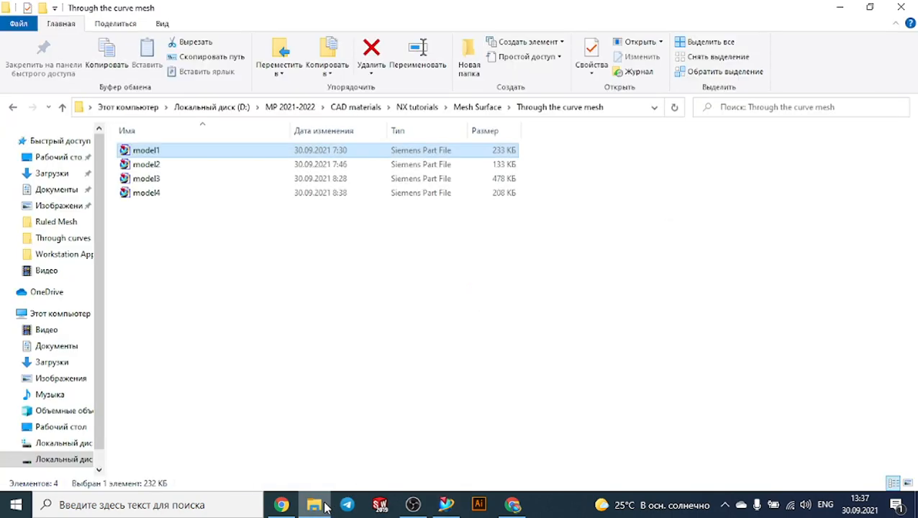
# Open model1 from the Through the curve mesh folder and inspect the bottle's shape from several angles.
pyautogui.doubleClick(182, 156)
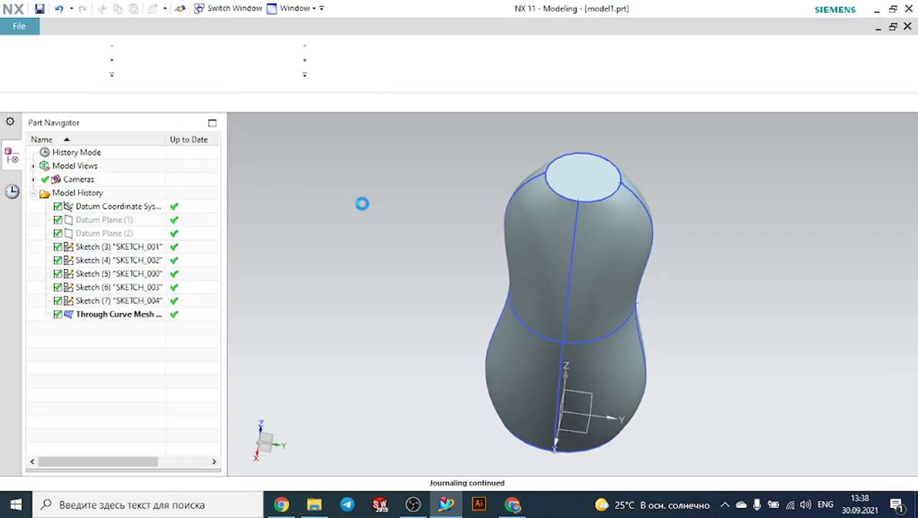
pyautogui.moveTo(446, 279); pyautogui.dragTo(469, 262, button='middle')
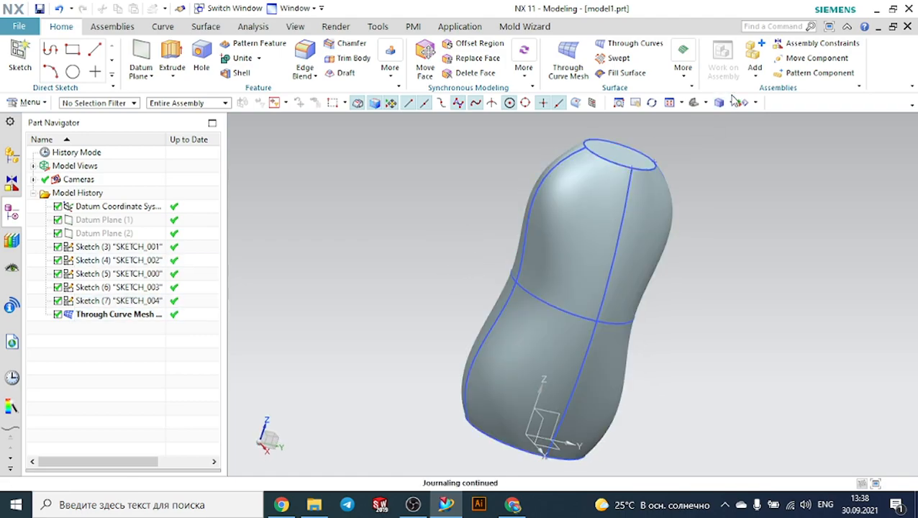
pyautogui.click(692, 103)
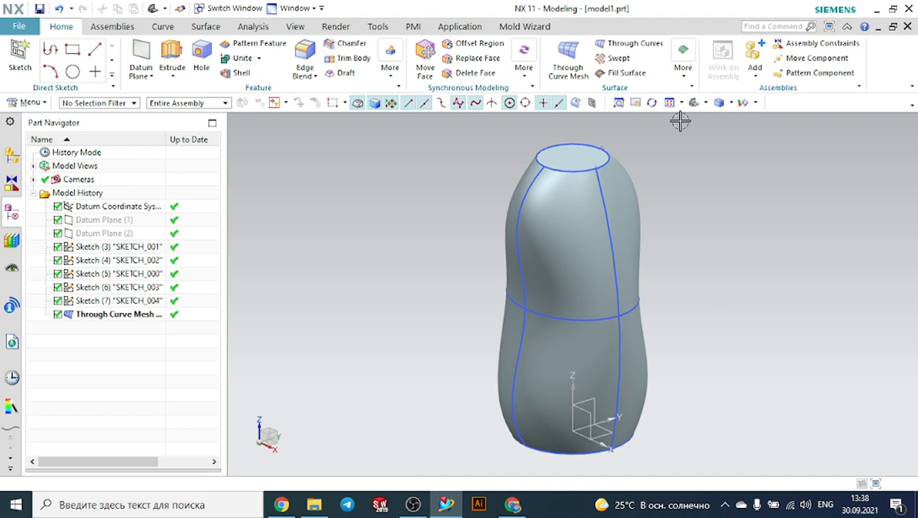
pyautogui.moveTo(698, 238)
pyautogui.mouseDown(button='middle')
pyautogui.moveTo(662, 220)
pyautogui.moveTo(615, 231)
pyautogui.moveTo(683, 237)
pyautogui.mouseUp(button='middle')
# Display the bottle in wireframe to examine its circular sections and side guide curves, and restore the shaded display.
pyautogui.click(731, 102)
pyautogui.click(751, 184)
pyautogui.moveTo(744, 186); pyautogui.dragTo(696, 201, button='middle')
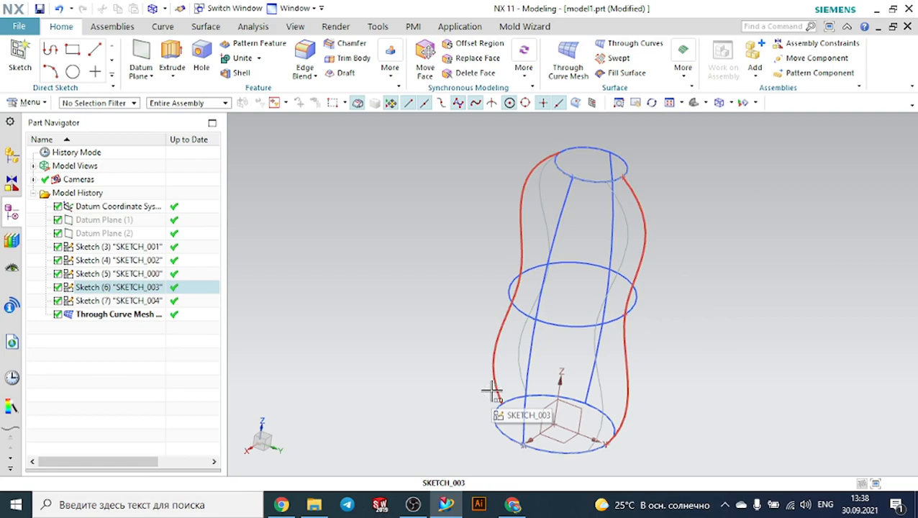
pyautogui.moveTo(628, 367); pyautogui.dragTo(687, 314, button='middle')
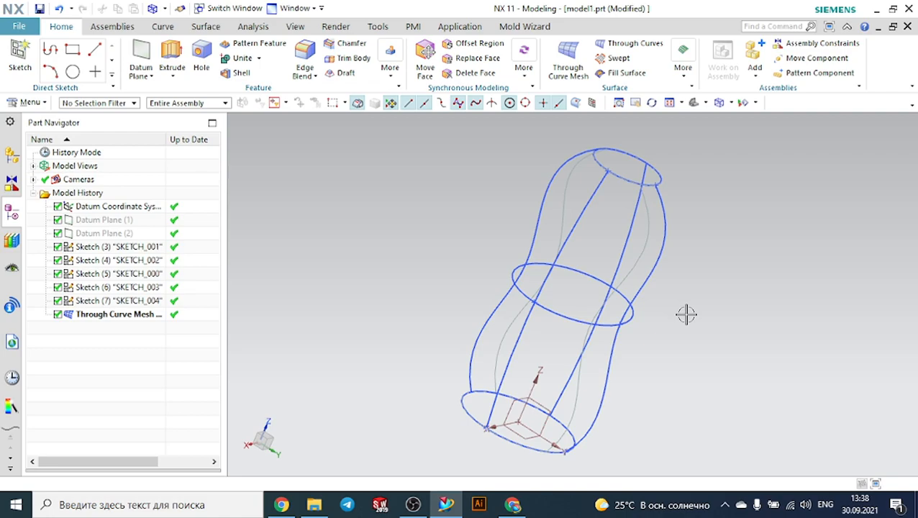
pyautogui.moveTo(746, 350); pyautogui.dragTo(719, 317, button='middle')
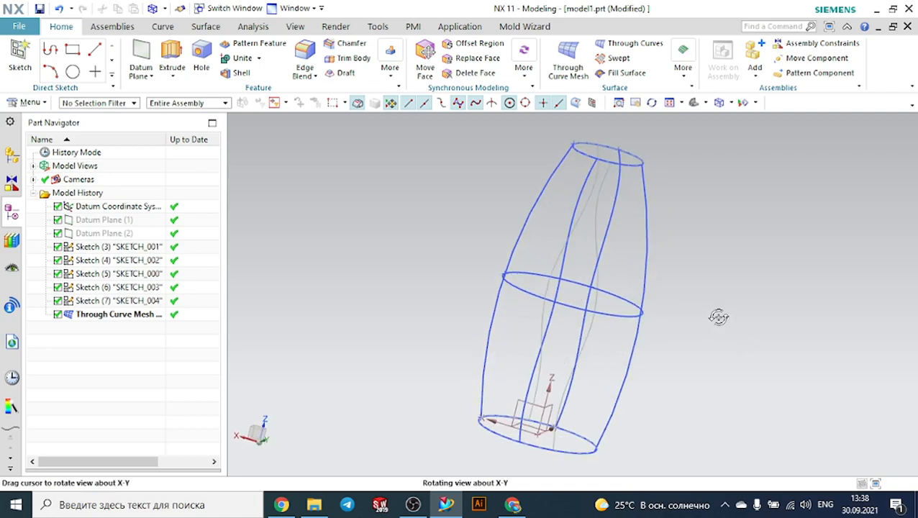
pyautogui.click(635, 103)
pyautogui.moveTo(688, 214)
pyautogui.mouseDown(button='middle')
pyautogui.moveTo(638, 161)
pyautogui.moveTo(640, 220)
pyautogui.mouseUp(button='middle')
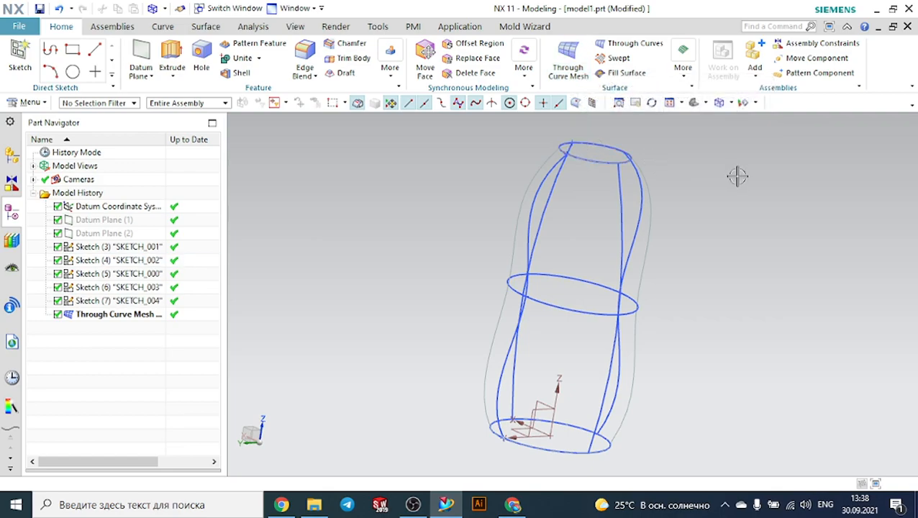
pyautogui.click(730, 103)
pyautogui.click(721, 119)
pyautogui.moveTo(749, 205)
pyautogui.mouseDown(button='middle')
pyautogui.moveTo(704, 225)
pyautogui.moveTo(689, 195)
pyautogui.moveTo(740, 205)
pyautogui.moveTo(773, 196)
pyautogui.mouseUp(button='middle')
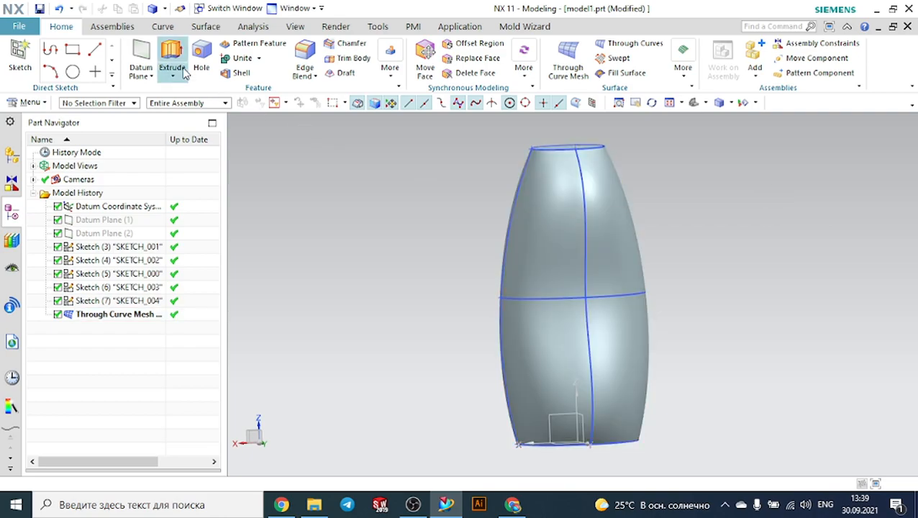
# Create a new part from the Model template in millimetres with the file name model5.prt.
pyautogui.click(6, 27)
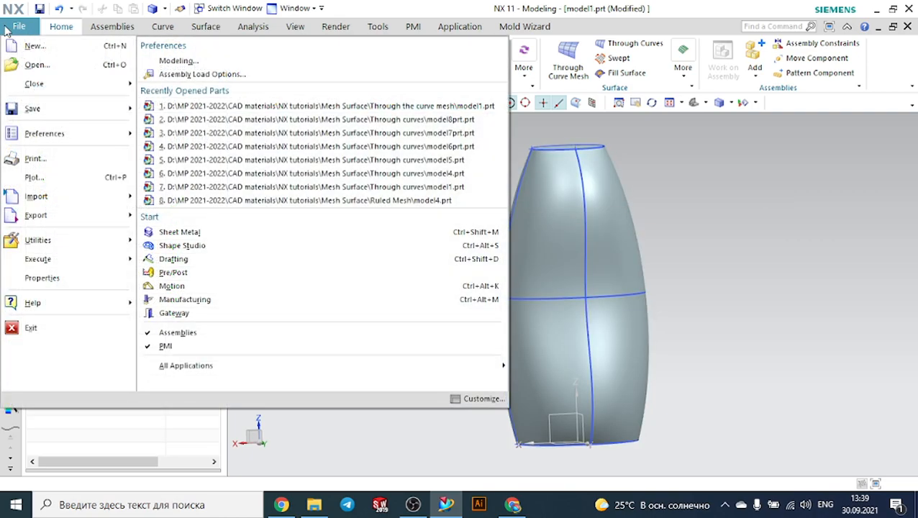
pyautogui.click(45, 47)
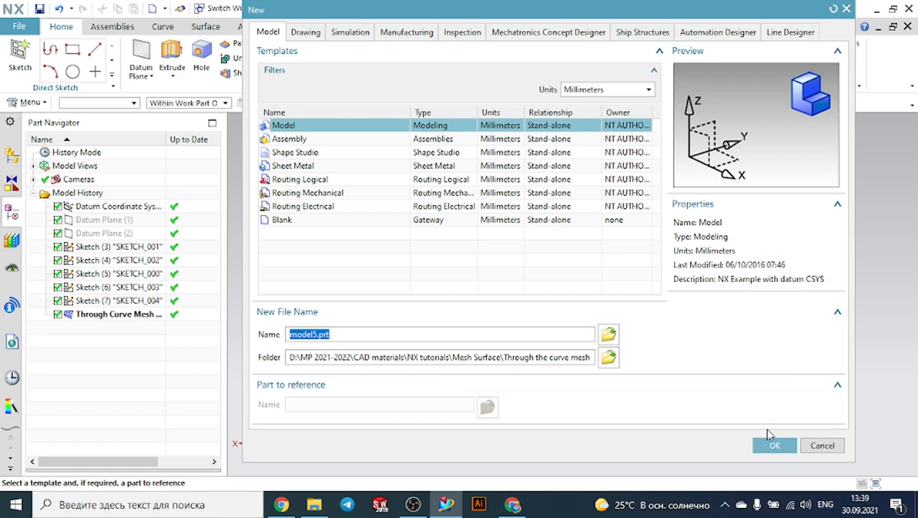
pyautogui.click(772, 446)
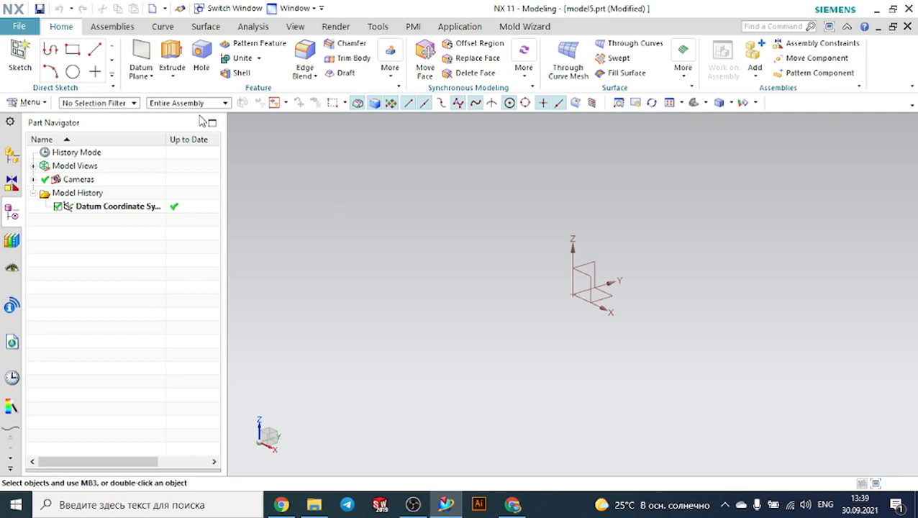
# Sketch a base circle centred on the origin in the XY plane and finish the sketch.
pyautogui.click(20, 58)
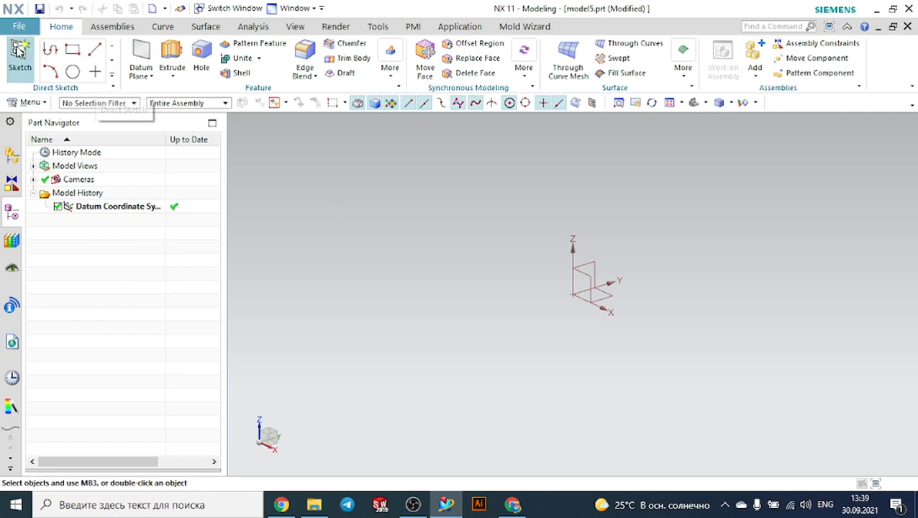
pyautogui.click(554, 296)
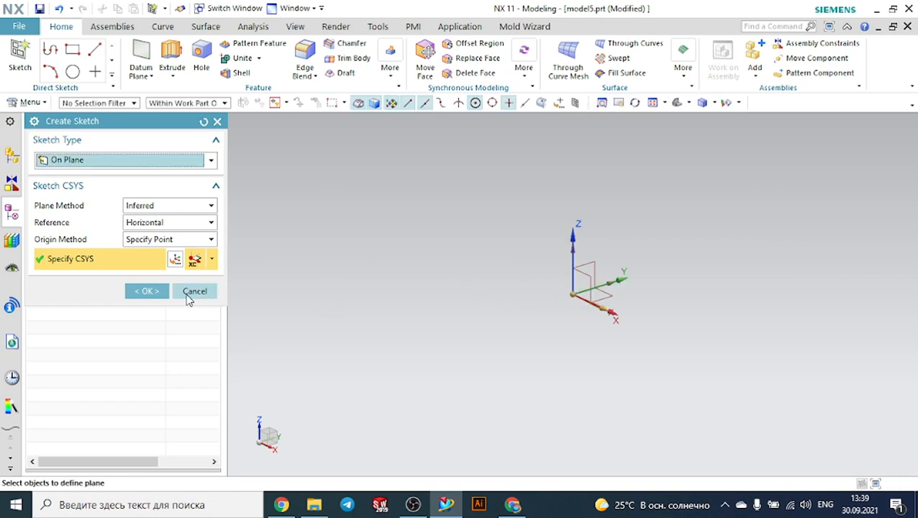
pyautogui.click(147, 291)
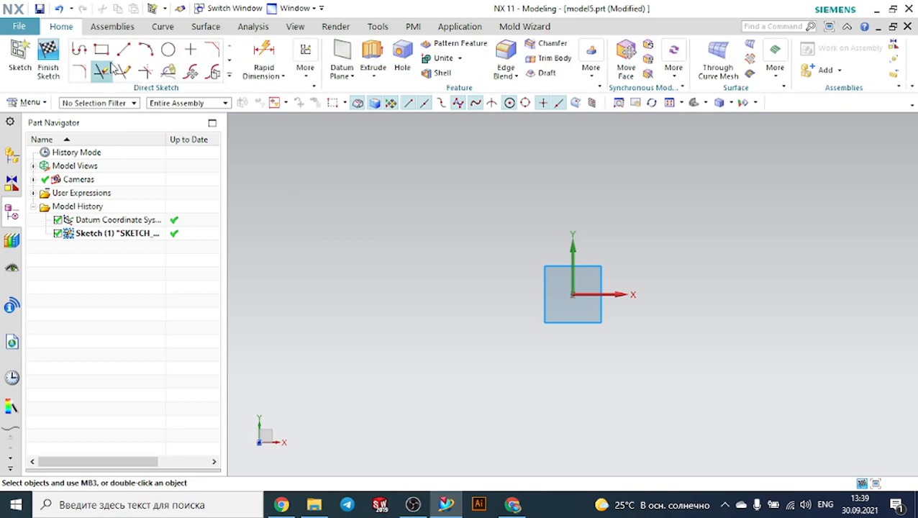
pyautogui.click(168, 50)
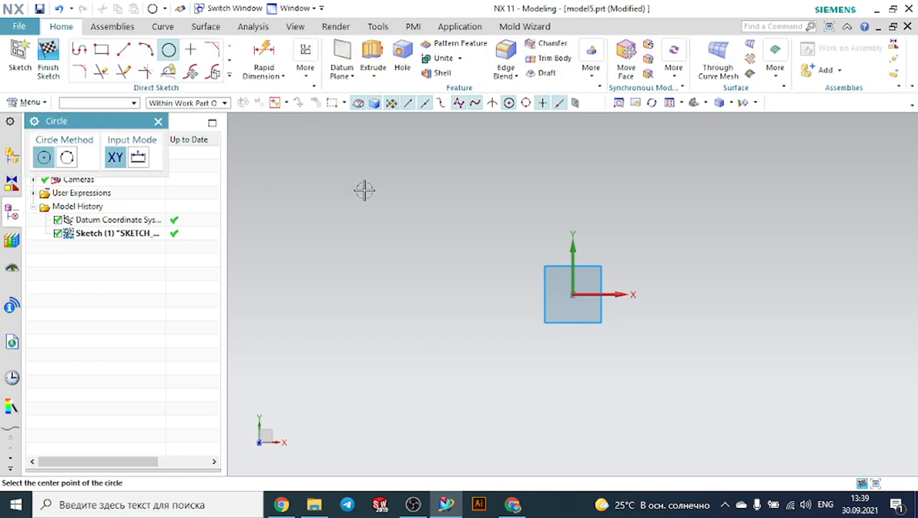
pyautogui.click(572, 293)
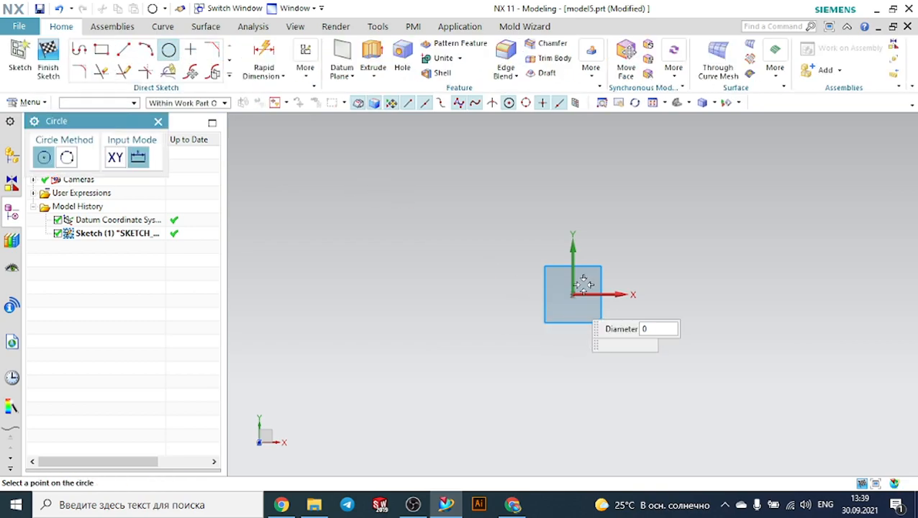
pyautogui.click(614, 245)
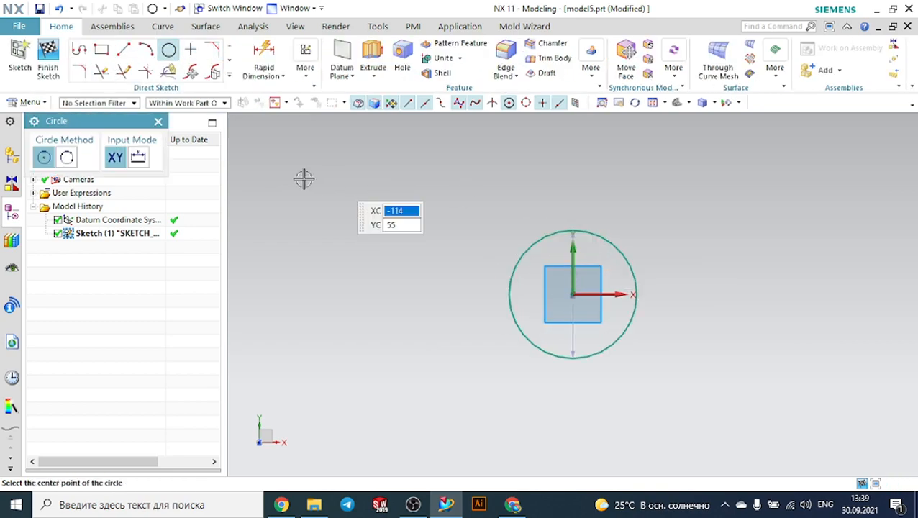
pyautogui.click(159, 121)
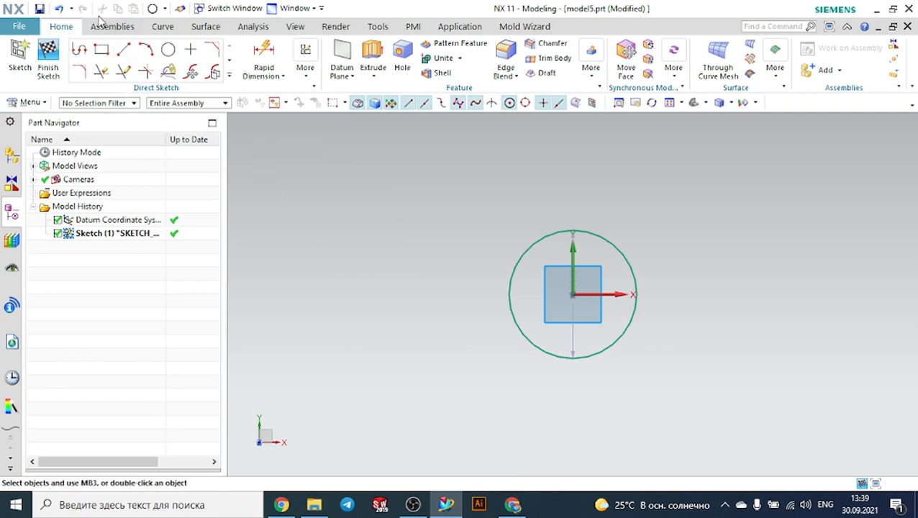
pyautogui.click(47, 52)
pyautogui.moveTo(442, 222); pyautogui.dragTo(451, 176, button='middle')
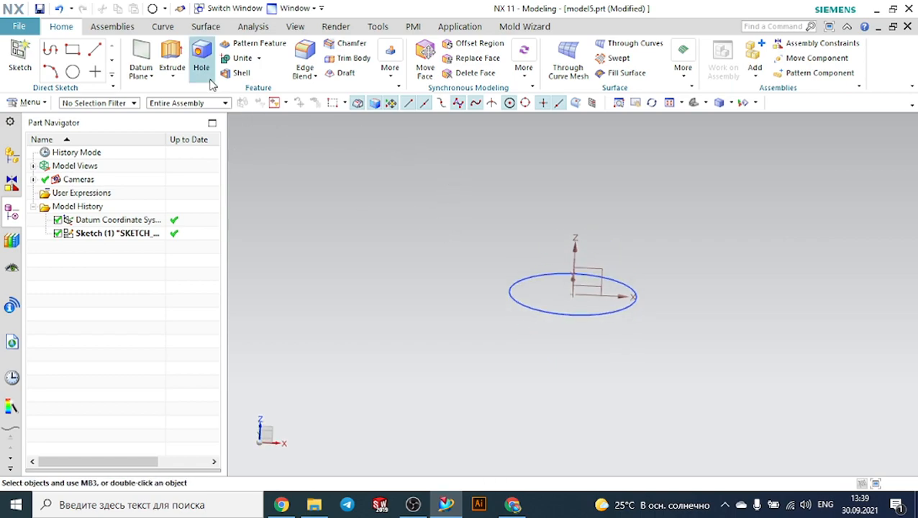
# Create two datum planes above the XY plane at successive 85 mm offsets.
pyautogui.click(141, 58)
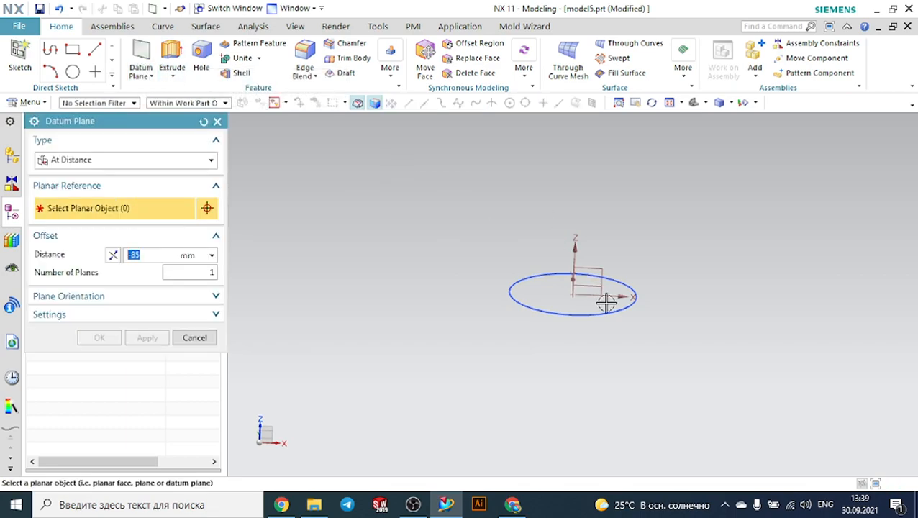
pyautogui.click(589, 286)
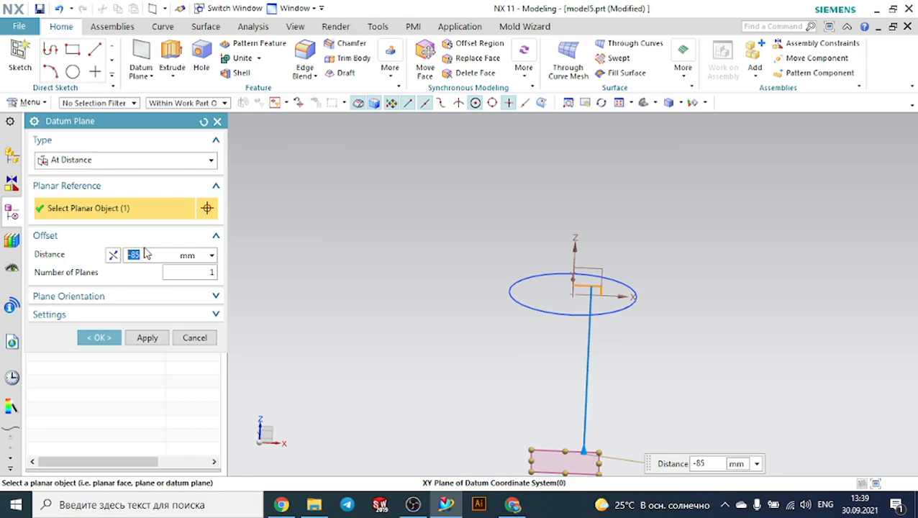
pyautogui.click(113, 256)
pyautogui.scroll(3, 676, 293)
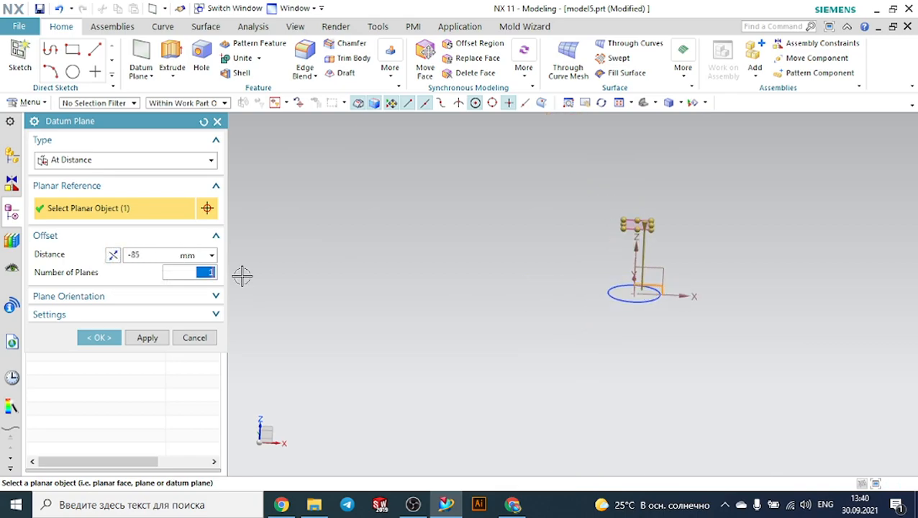
pyautogui.write('2')
pyautogui.press('Return')
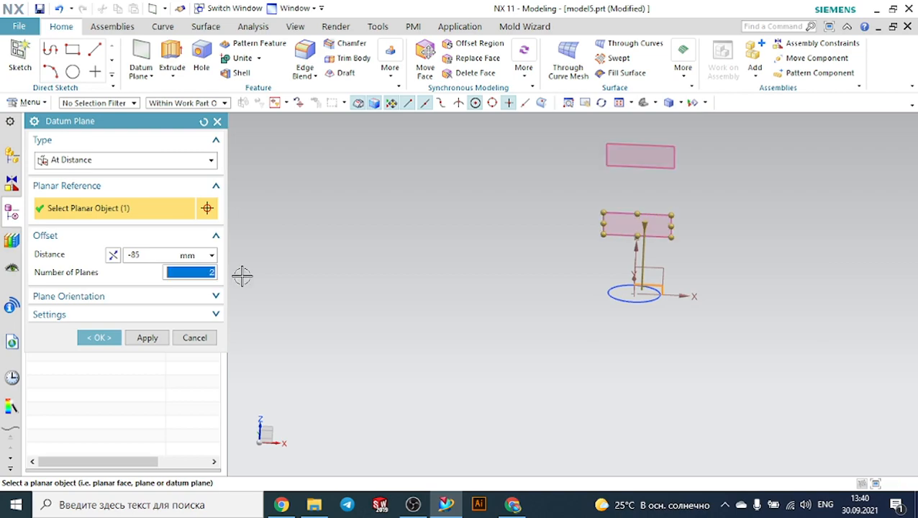
pyautogui.click(101, 337)
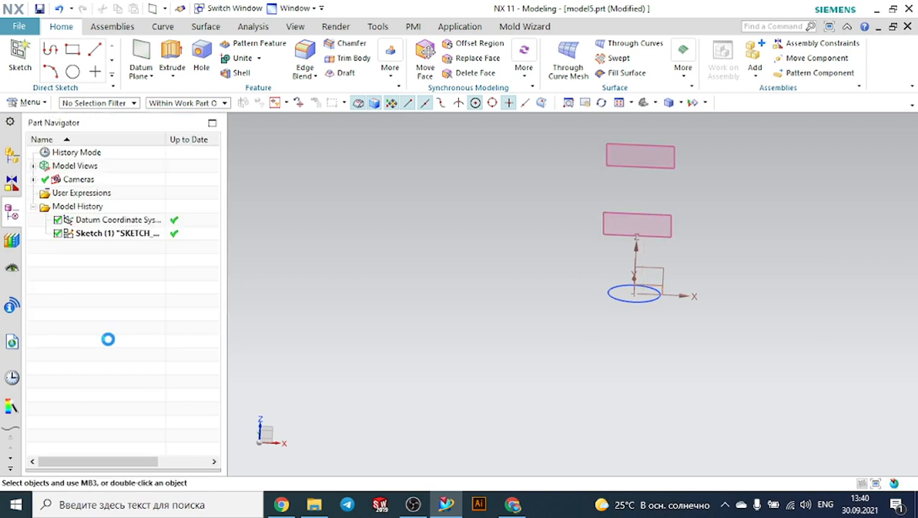
# Sketch an origin-centred circle larger than the base circle on the middle datum plane and finish the sketch.
pyautogui.scroll(3, 660, 234)
pyautogui.click(658, 233)
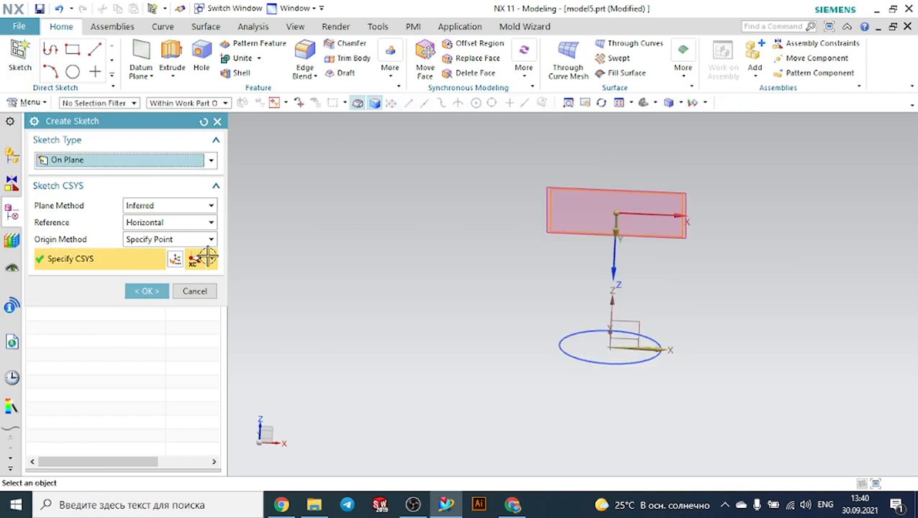
pyautogui.click(160, 291)
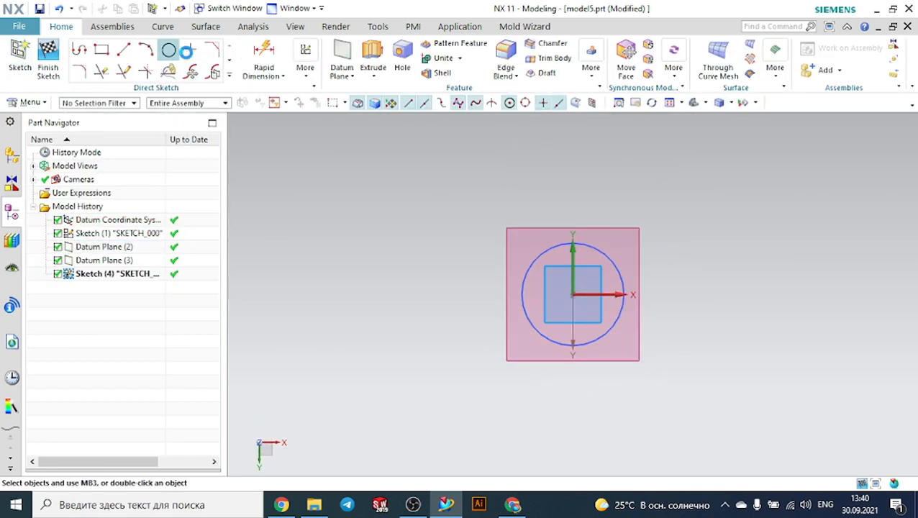
pyautogui.click(167, 49)
pyautogui.click(573, 294)
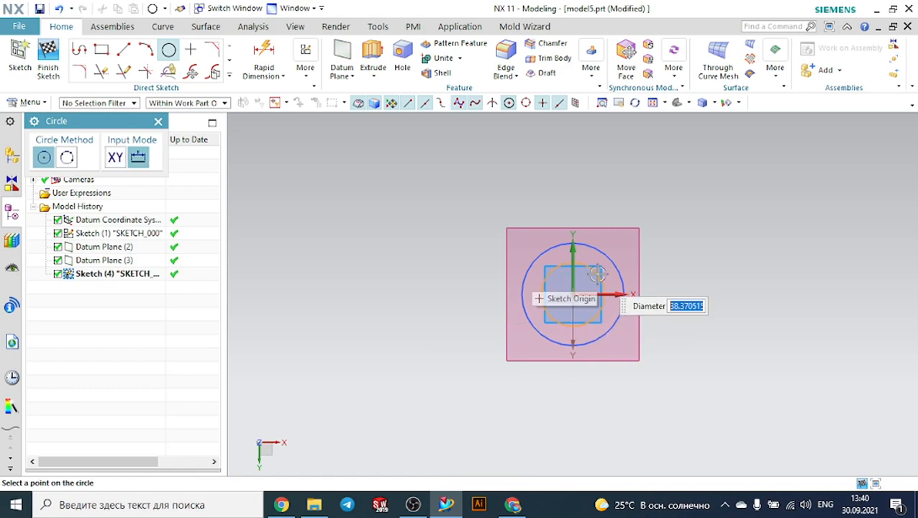
pyautogui.click(626, 243)
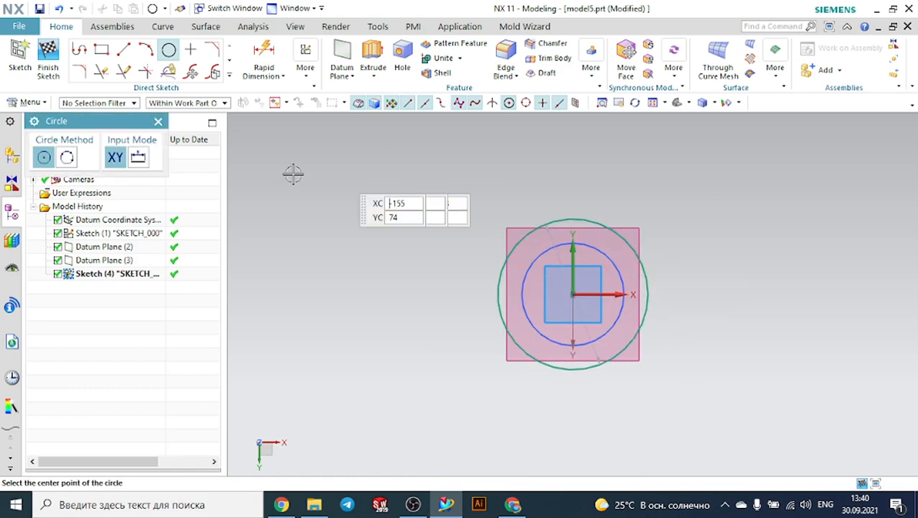
pyautogui.click(158, 121)
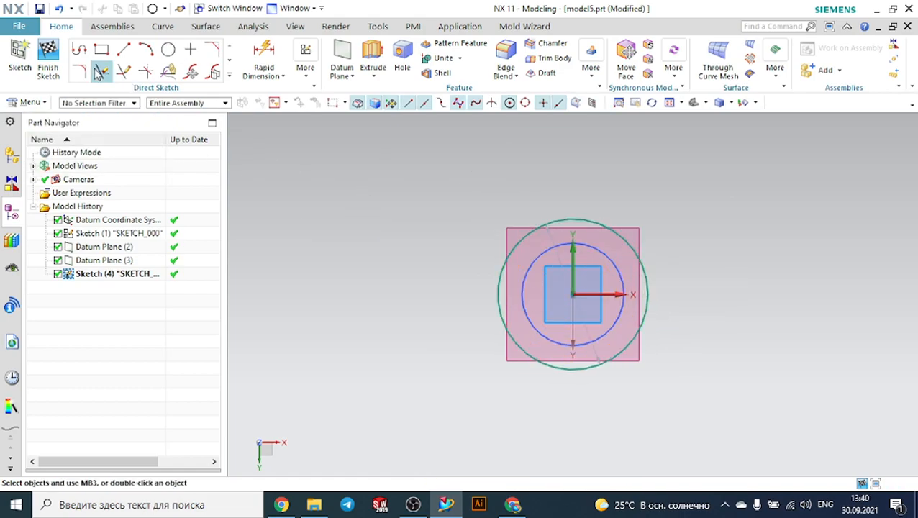
pyautogui.click(49, 57)
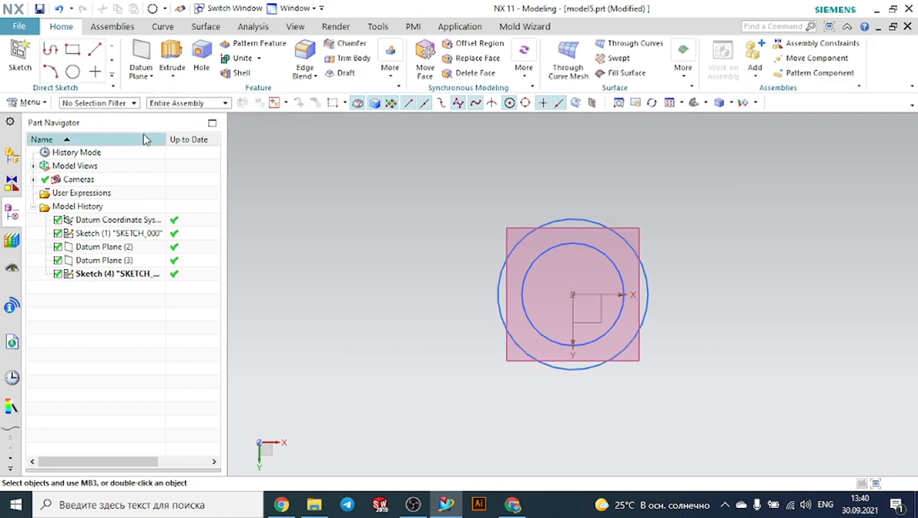
# Sketch an origin-centred circle smaller than the base circle on the upper datum plane and finish the sketch.
pyautogui.moveTo(441, 165); pyautogui.dragTo(454, 219, button='middle')
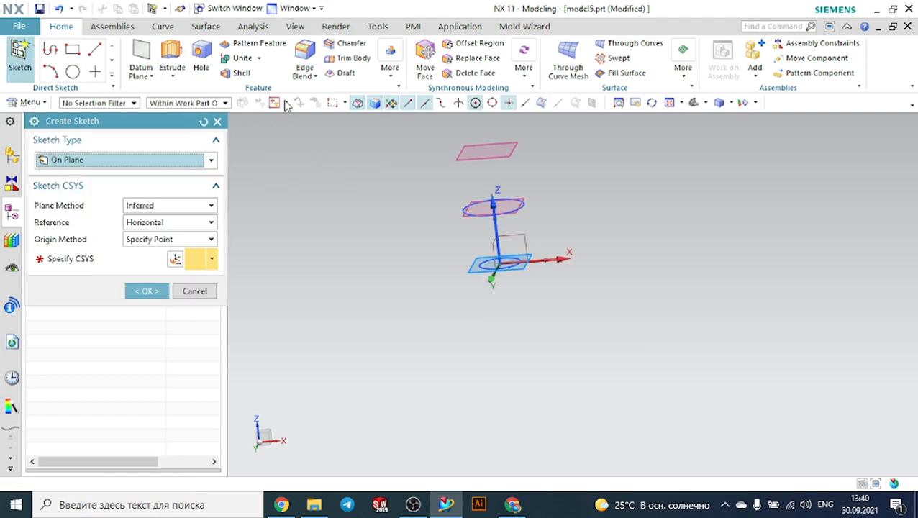
pyautogui.moveTo(512, 504)
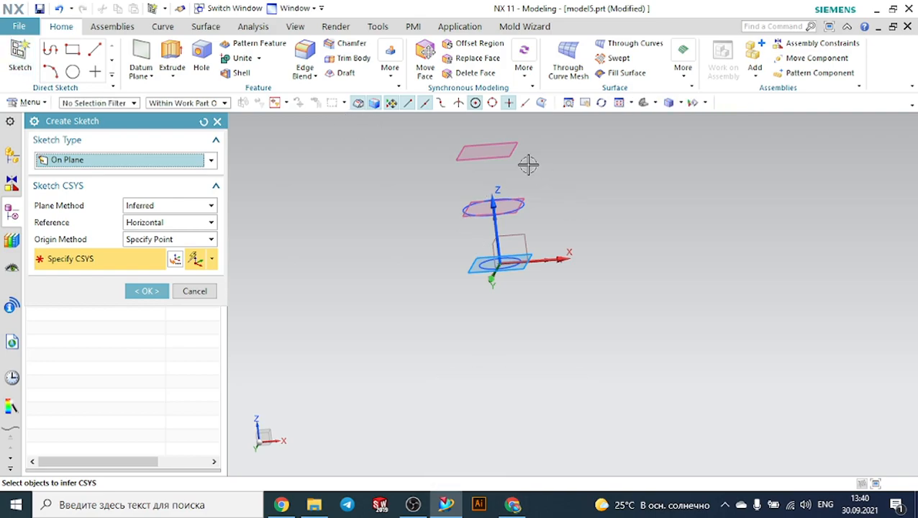
pyautogui.click(507, 152)
pyautogui.click(148, 289)
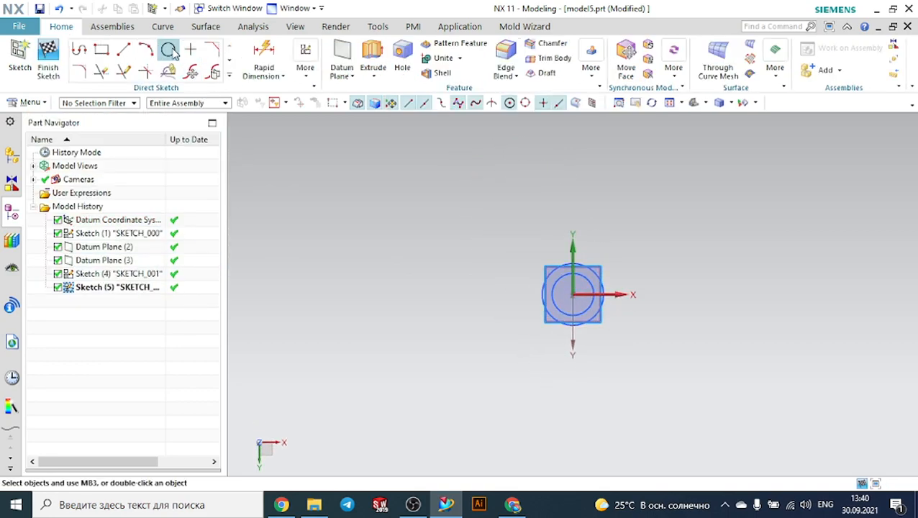
pyautogui.click(168, 49)
pyautogui.scroll(3, 571, 298)
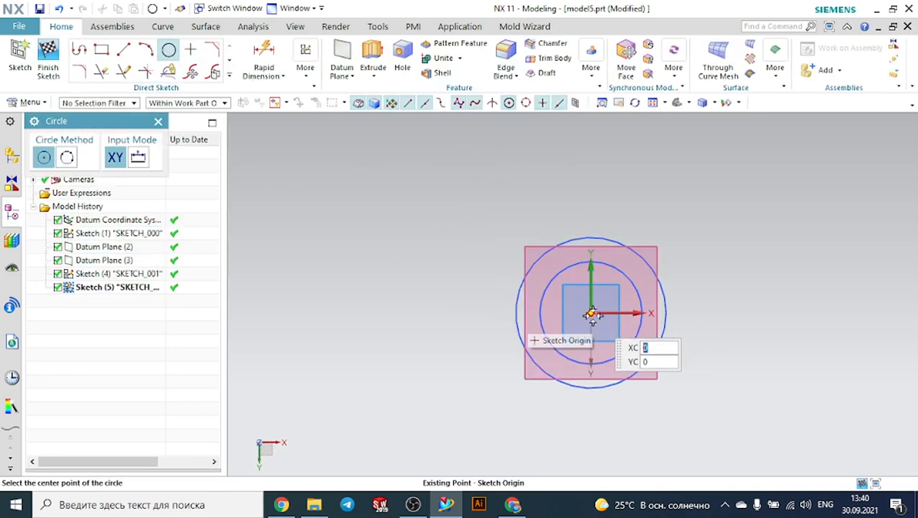
pyautogui.click(591, 314)
pyautogui.click(591, 286)
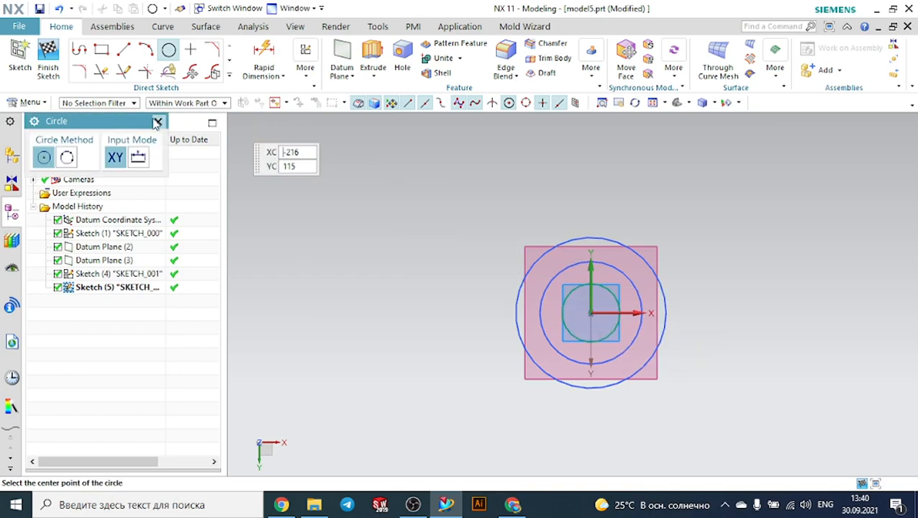
pyautogui.click(157, 122)
pyautogui.click(47, 57)
# Create a new sketch on the YZ plane of the datum coordinate system.
pyautogui.moveTo(763, 238); pyautogui.dragTo(708, 293, button='middle')
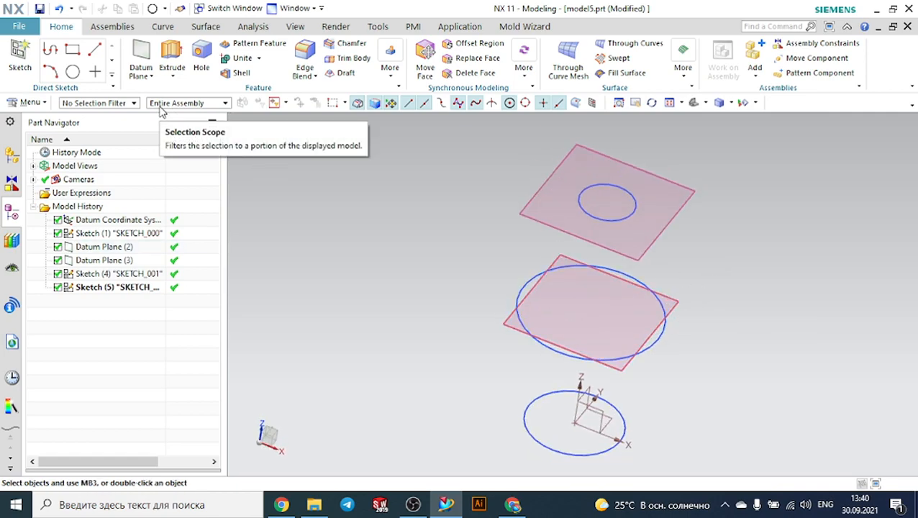
pyautogui.click(21, 57)
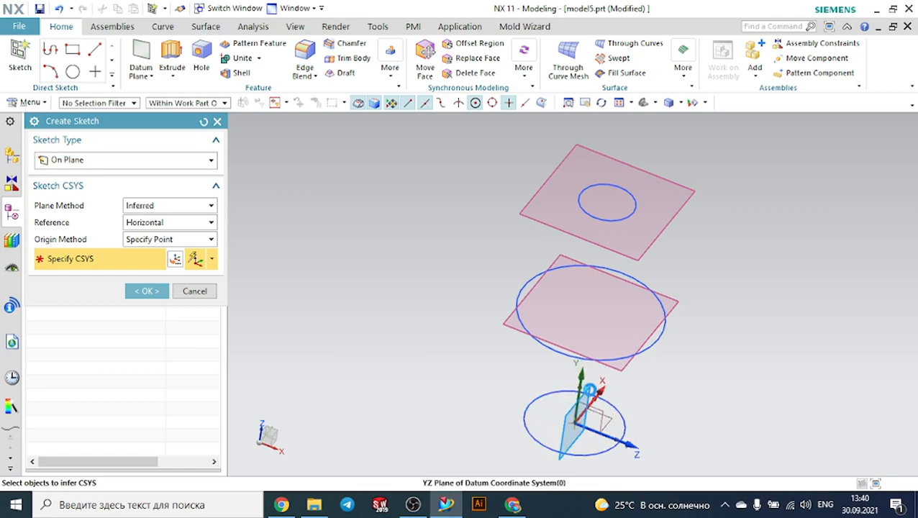
pyautogui.click(588, 389)
pyautogui.click(143, 290)
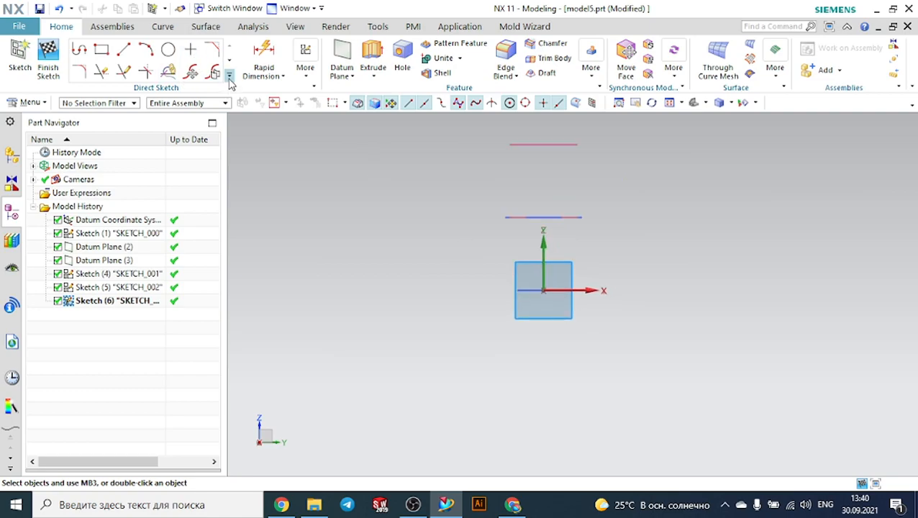
# Draw a five-point degree 3 Studio Spline from about 43 mm beside the origin up to the upper plane, spacing points about 53, 35, 57 and 25 mm vertically.
pyautogui.click(229, 76)
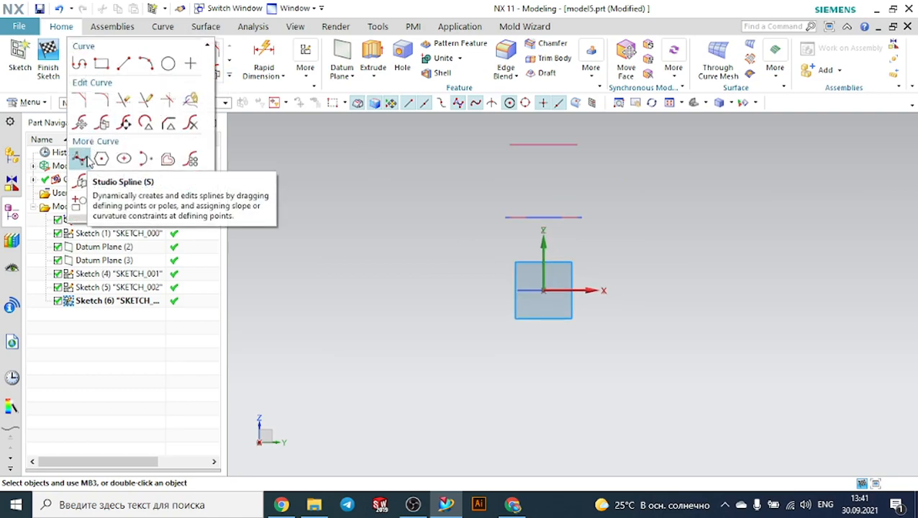
pyautogui.click(84, 158)
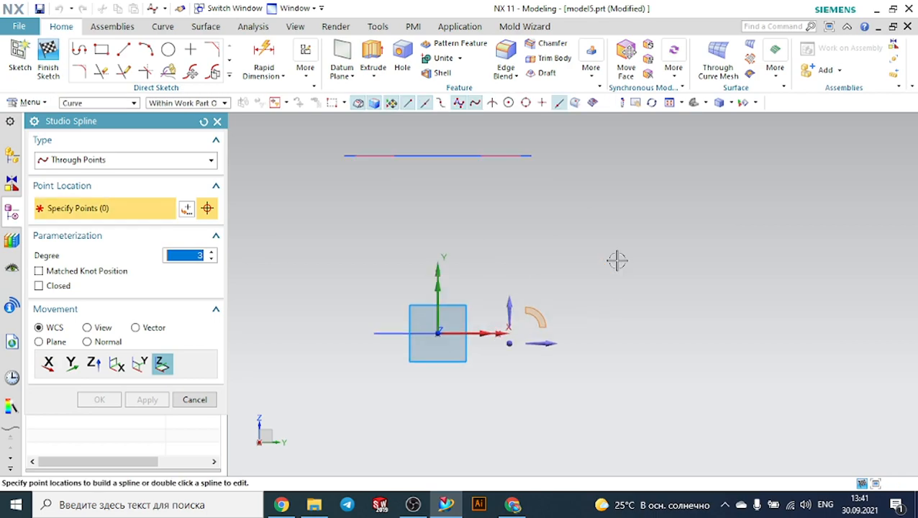
pyautogui.click(527, 332)
pyautogui.click(576, 225)
pyautogui.click(554, 151)
pyautogui.scroll(-3, 623, 227)
pyautogui.scroll(-2, 625, 229)
pyautogui.scroll(3, 601, 162)
pyautogui.click(580, 169)
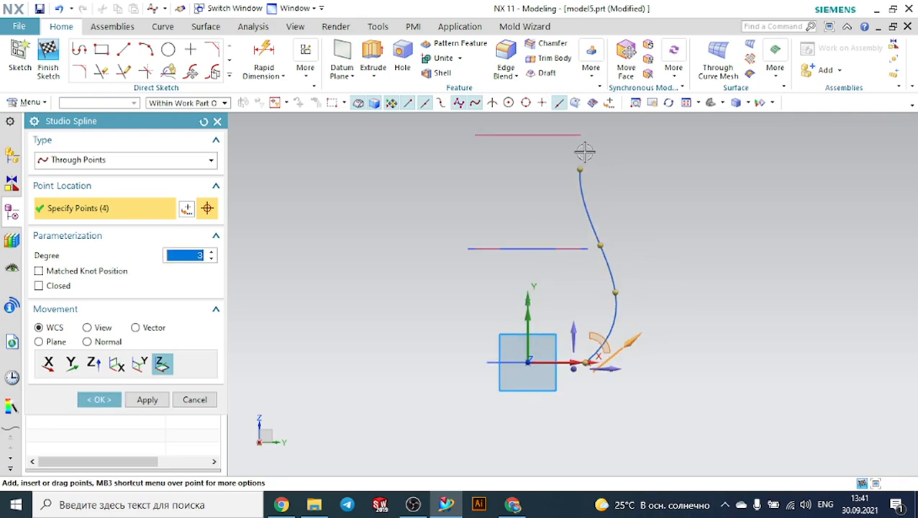
pyautogui.click(591, 135)
pyautogui.click(105, 399)
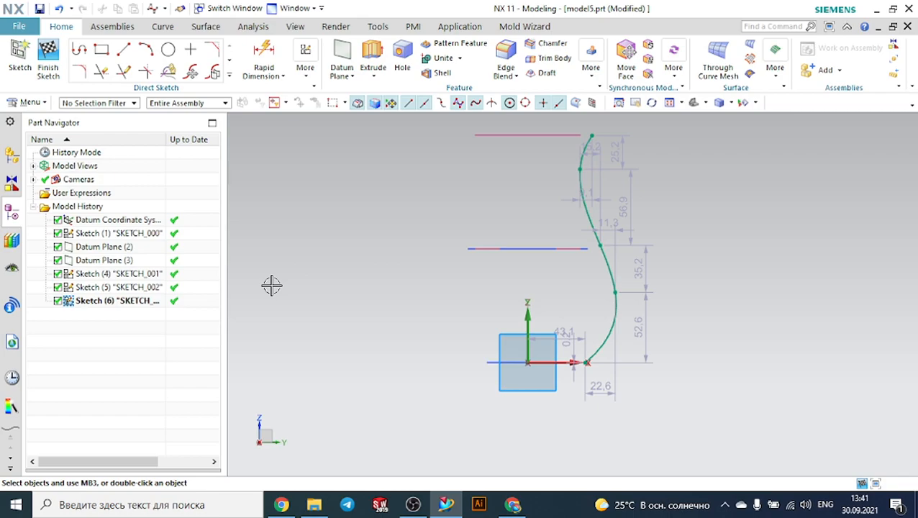
# Create an intersection point where the upper circle crosses the sketch plane on the spline's side.
pyautogui.moveTo(705, 232); pyautogui.dragTo(729, 218, button='middle')
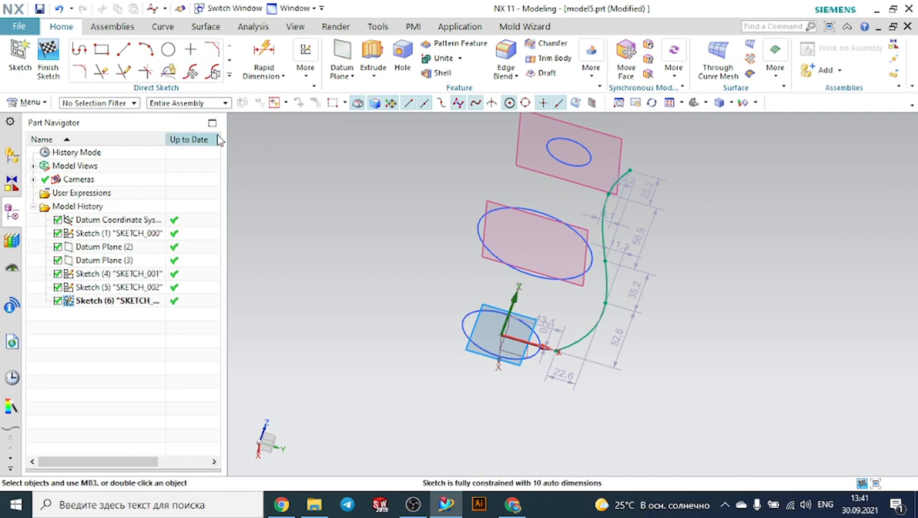
pyautogui.click(229, 76)
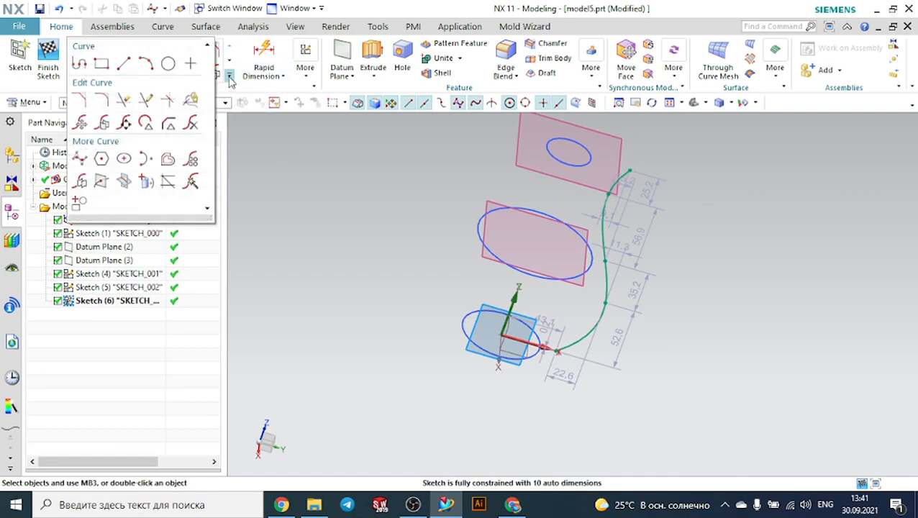
pyautogui.click(107, 183)
pyautogui.scroll(5, 545, 142)
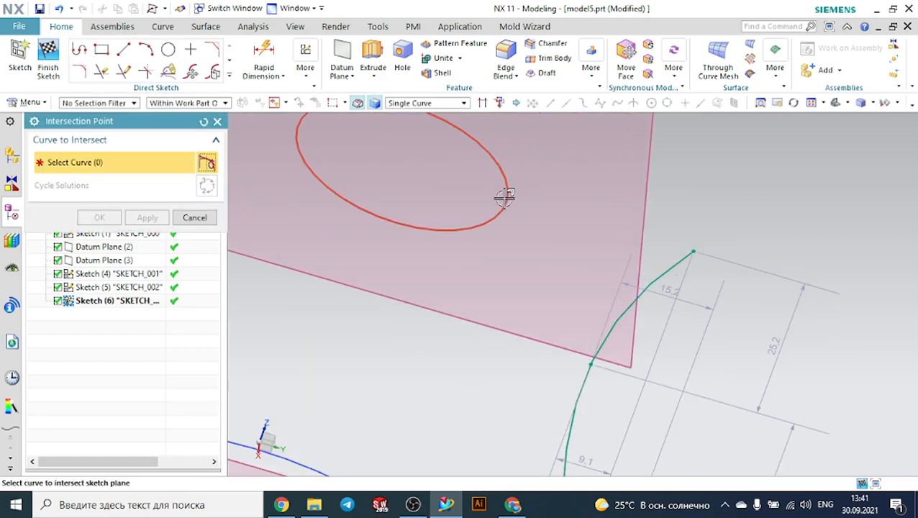
pyautogui.click(504, 197)
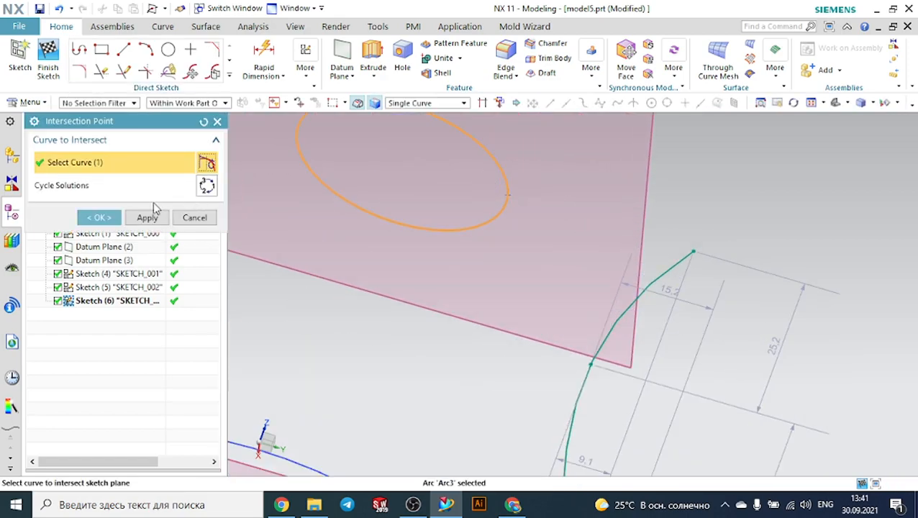
pyautogui.click(100, 217)
# Constrain the spline's upper endpoint coincident with the intersection point on the upper circle.
pyautogui.press('c')
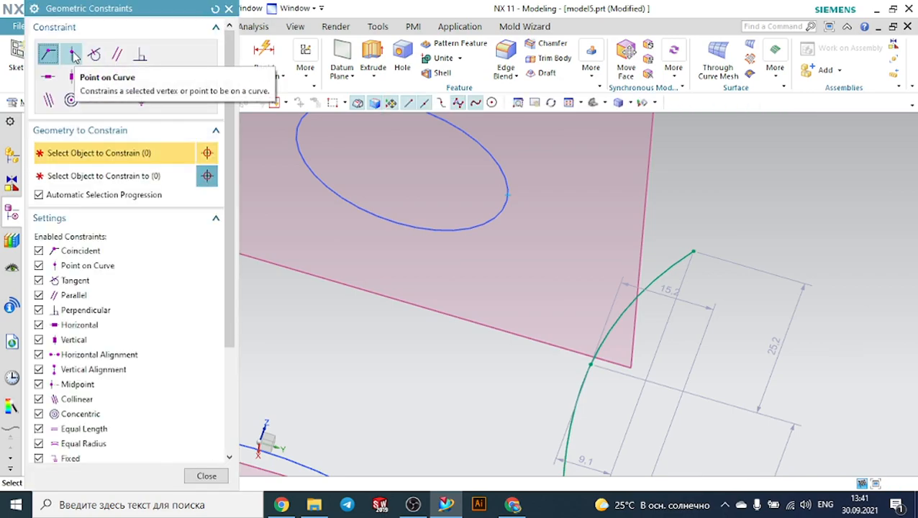
pyautogui.click(693, 252)
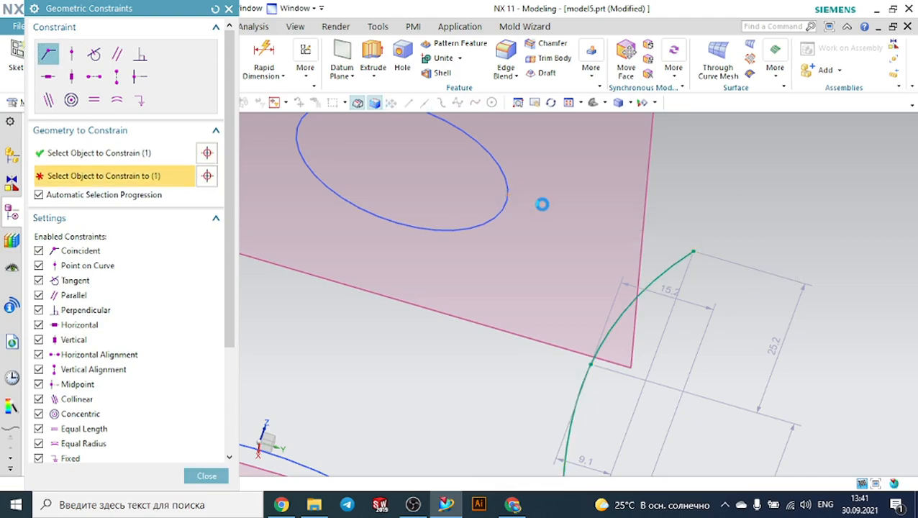
pyautogui.click(511, 196)
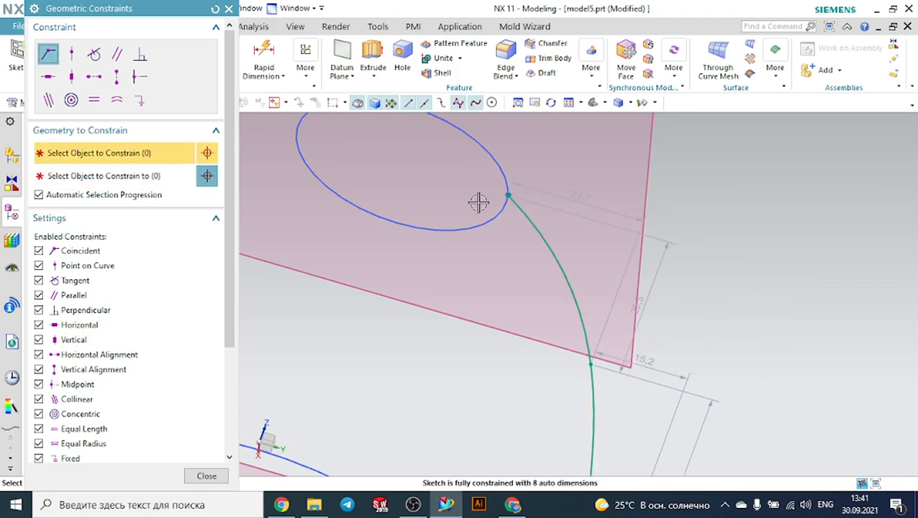
pyautogui.click(228, 9)
# Create an intersection point where the middle circle crosses the sketch plane on the spline's side.
pyautogui.scroll(-7, 464, 203)
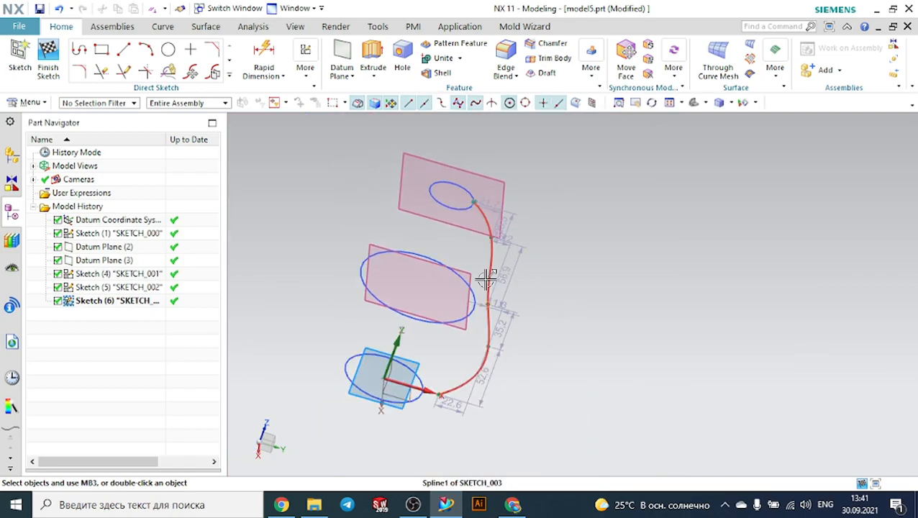
pyautogui.scroll(3, 485, 280)
pyautogui.scroll(5, 474, 352)
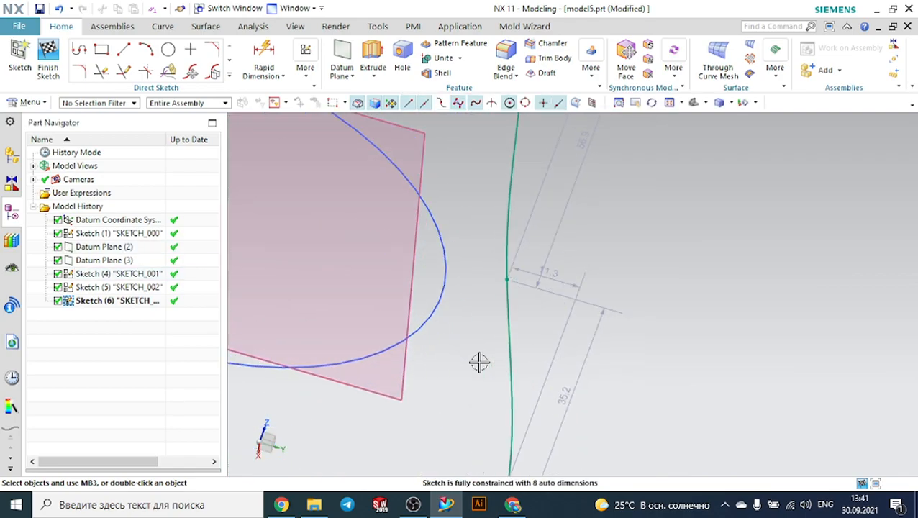
pyautogui.click(230, 77)
pyautogui.click(102, 183)
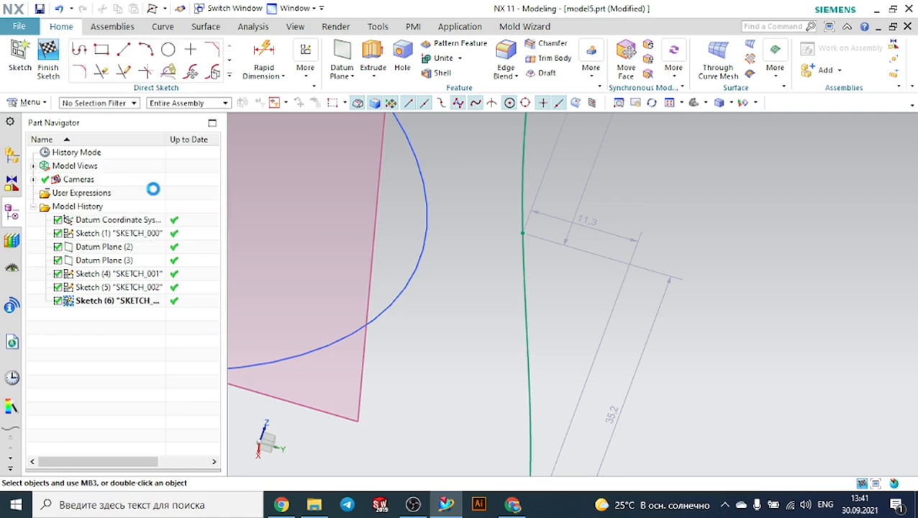
pyautogui.click(424, 250)
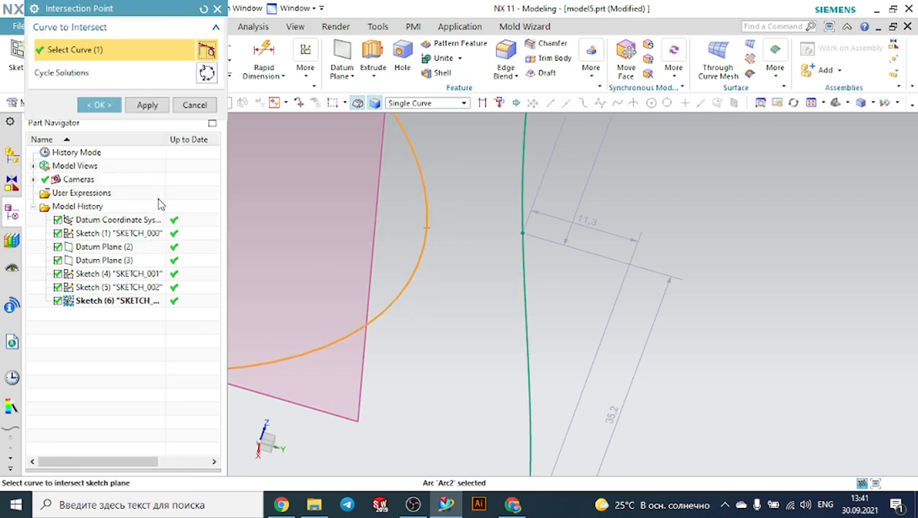
pyautogui.click(99, 106)
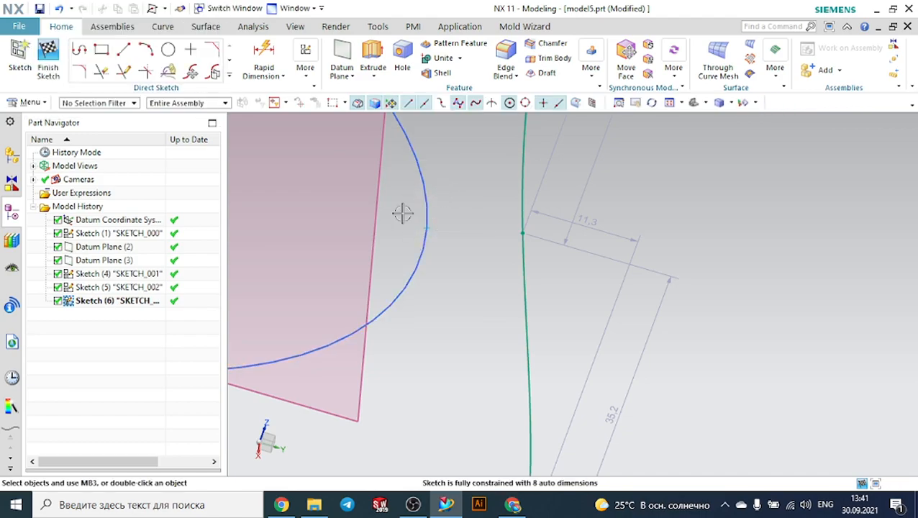
# Constrain the spline's middle point coincident with the intersection point on the middle circle.
pyautogui.press('c')
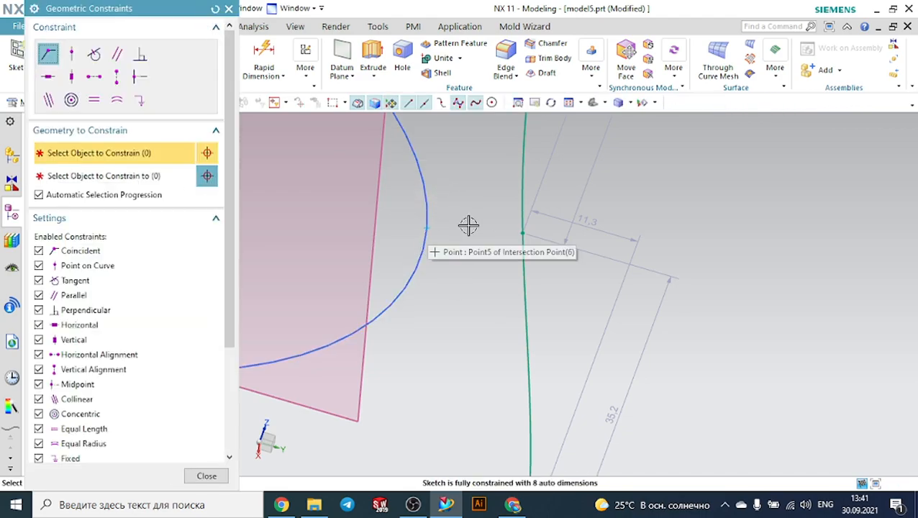
pyautogui.click(525, 232)
pyautogui.click(425, 227)
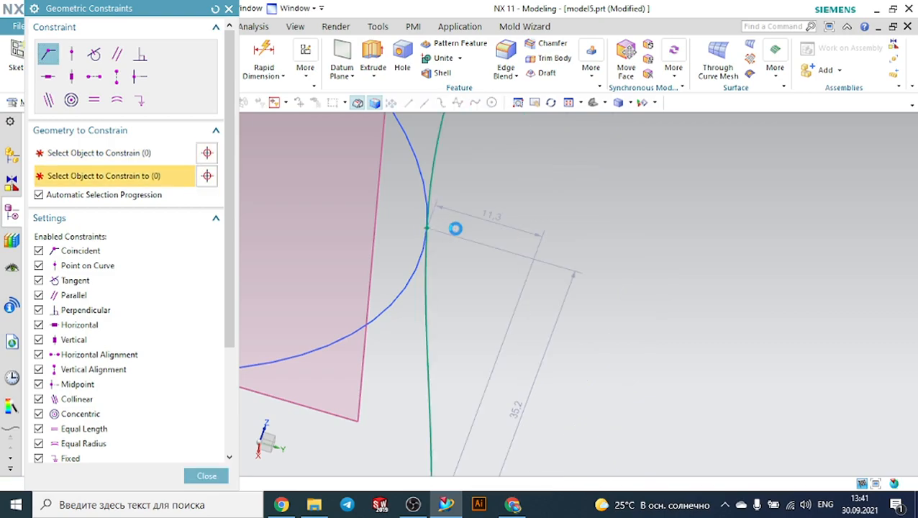
pyautogui.click(228, 8)
# Create an intersection point where the base circle crosses the sketch plane on the spline's side.
pyautogui.scroll(6, 545, 259)
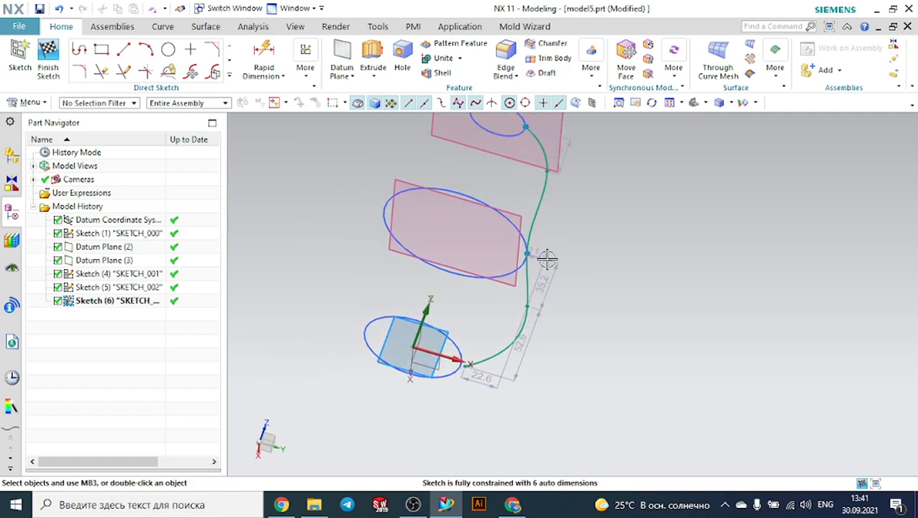
pyautogui.scroll(-5, 500, 348)
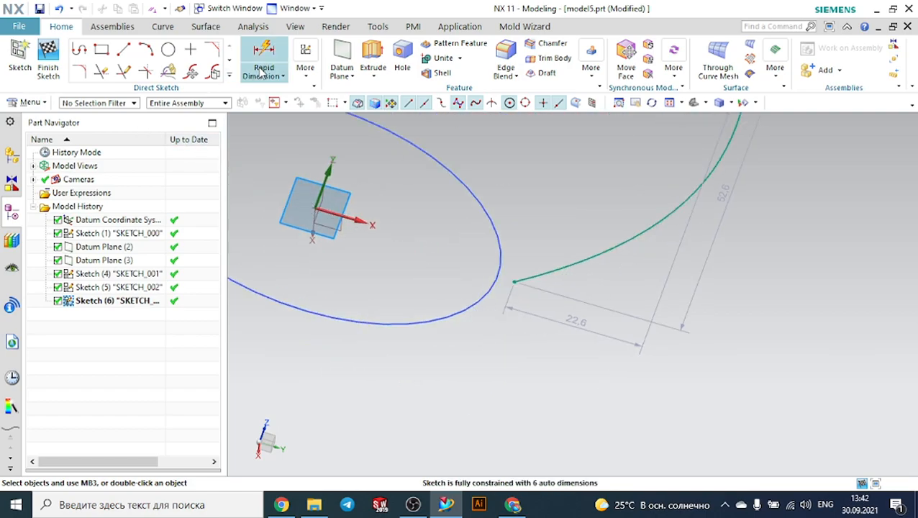
pyautogui.click(229, 61)
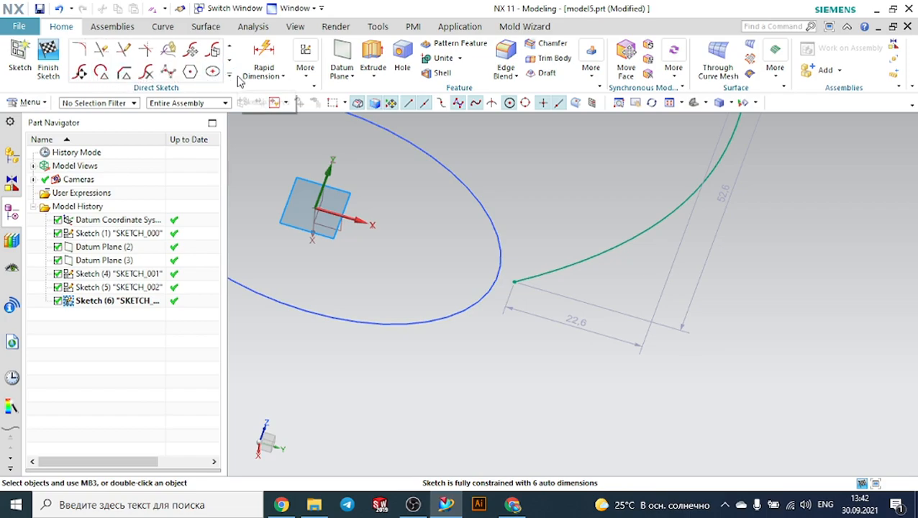
pyautogui.click(230, 75)
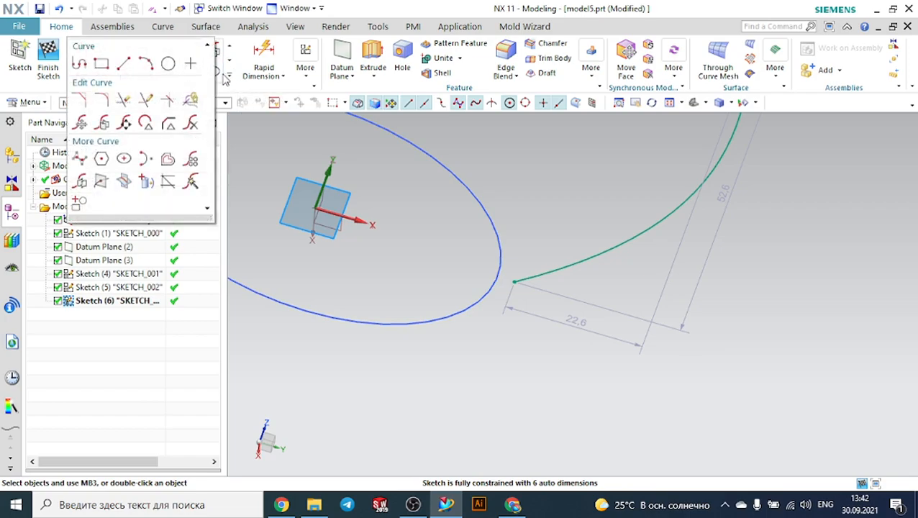
pyautogui.click(101, 181)
pyautogui.click(486, 296)
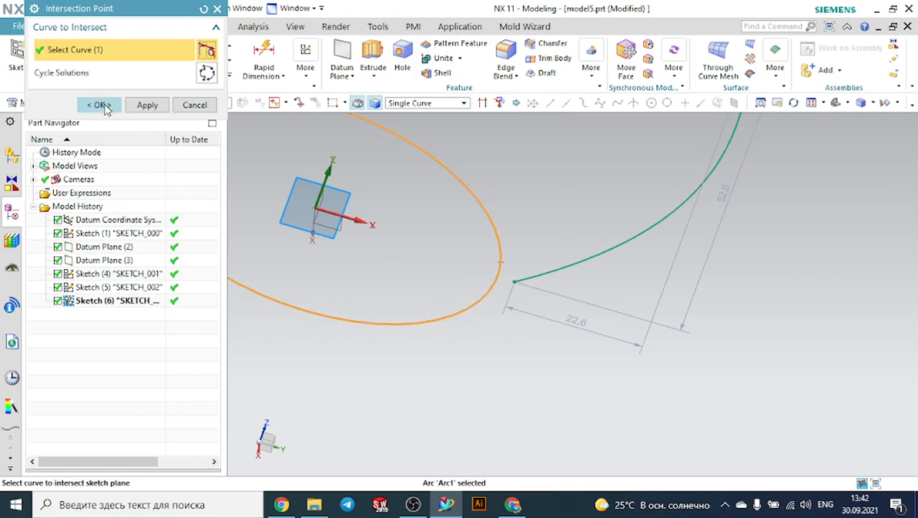
pyautogui.click(101, 105)
# Constrain the spline's lower endpoint coincident with the intersection point on the base circle.
pyautogui.press('c')
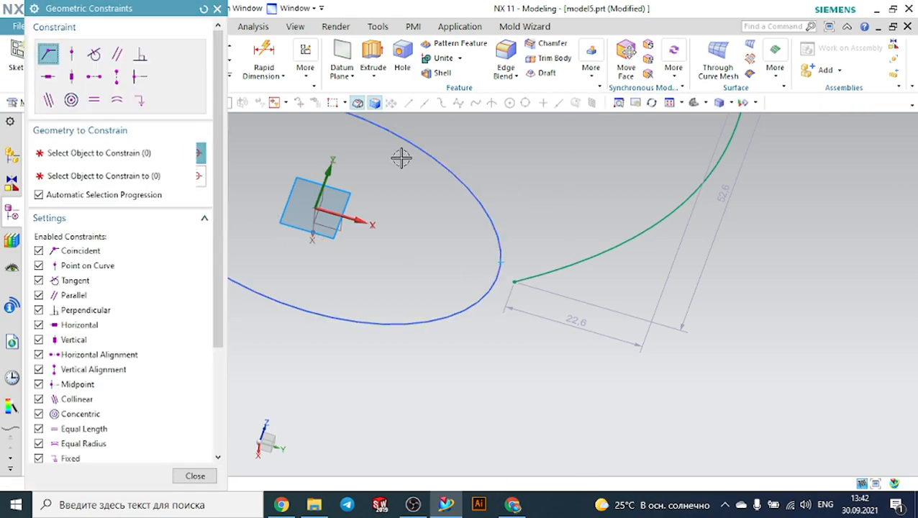
pyautogui.scroll(3, 413, 183)
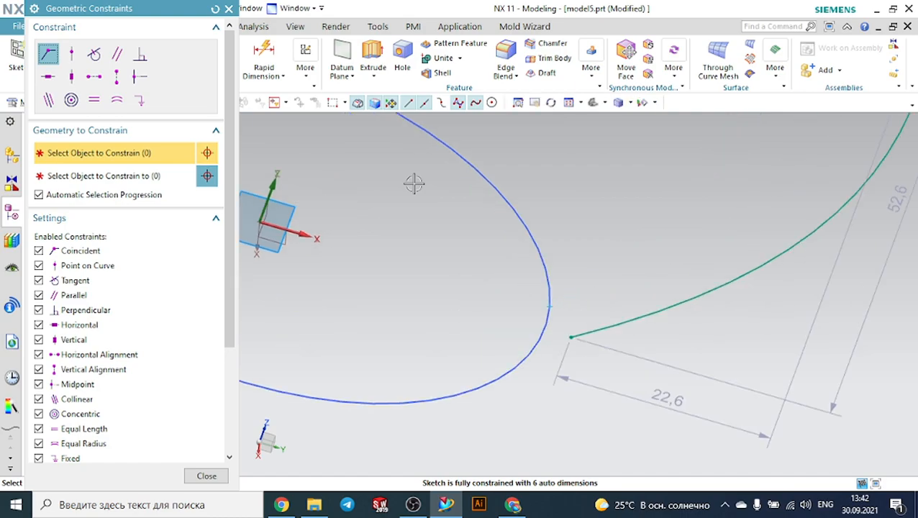
pyautogui.click(568, 335)
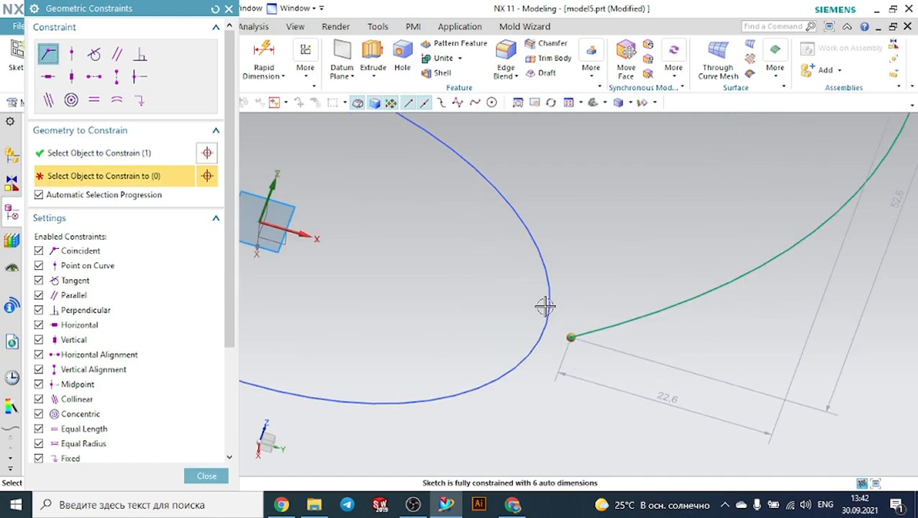
pyautogui.click(544, 305)
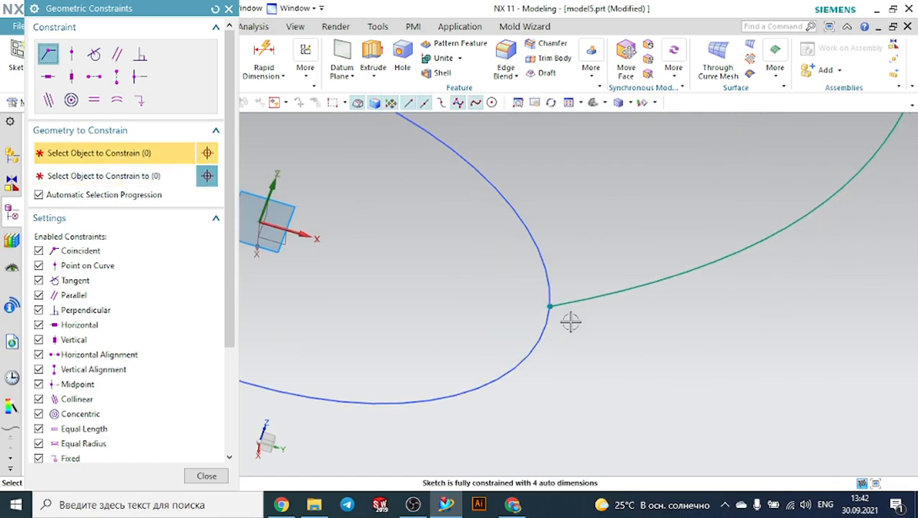
# Finish the side spline's sketch and view the whole set of circles and spline in 3D.
pyautogui.click(228, 8)
pyautogui.click(51, 56)
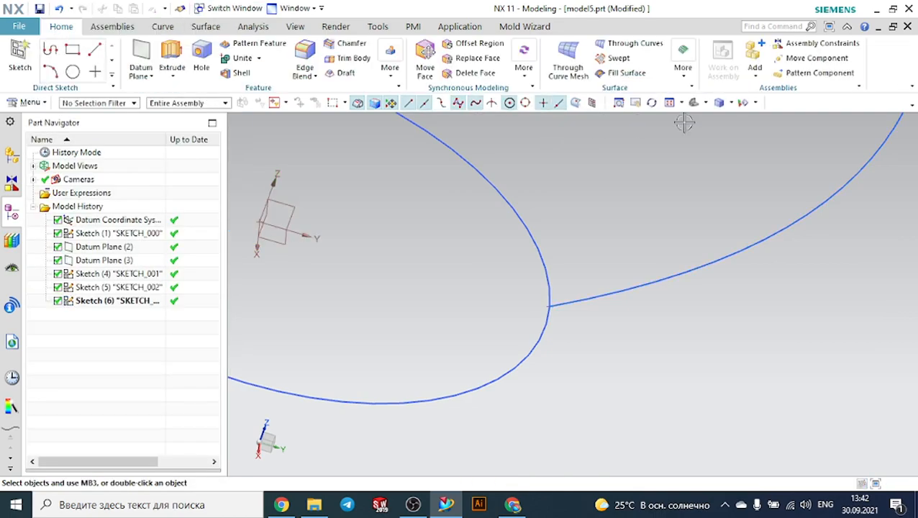
pyautogui.click(704, 103)
pyautogui.click(697, 151)
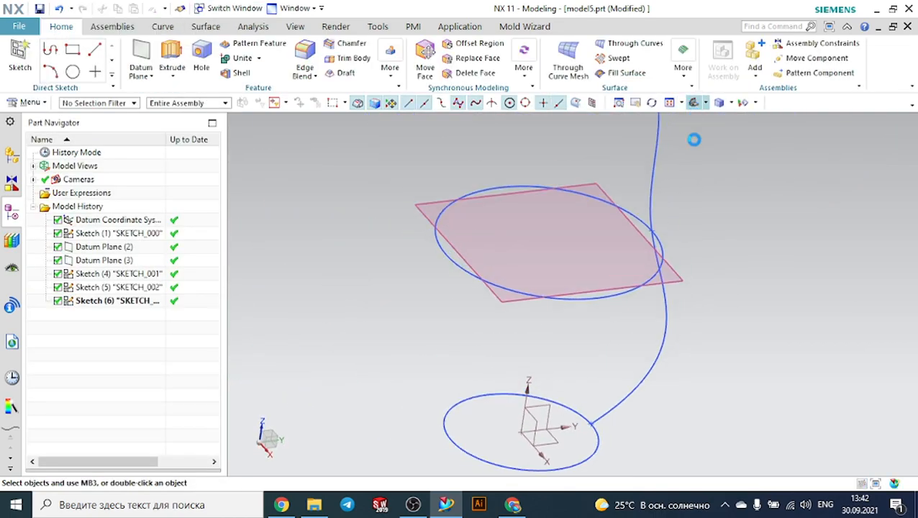
pyautogui.moveTo(695, 157)
pyautogui.mouseDown(button='middle')
pyautogui.moveTo(749, 139)
pyautogui.moveTo(704, 138)
pyautogui.moveTo(706, 125)
pyautogui.moveTo(705, 152)
pyautogui.mouseUp(button='middle')
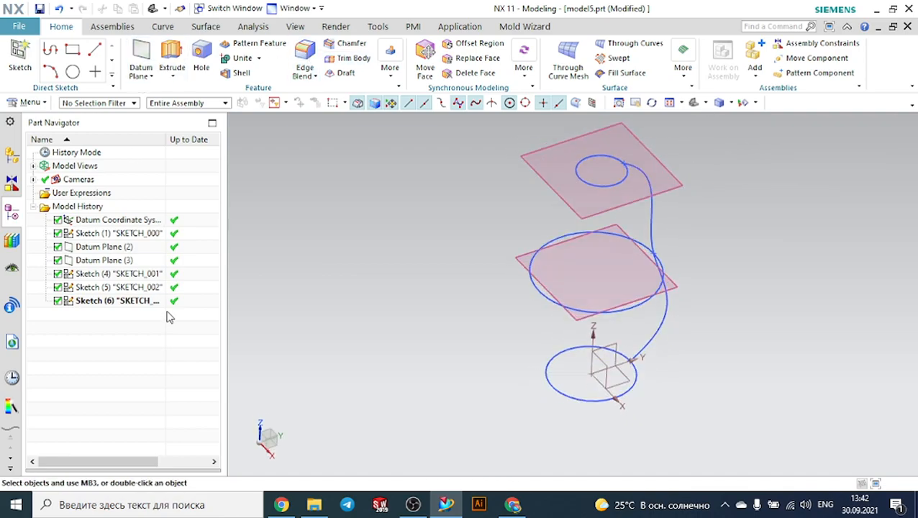
# Reopen the side spline's sketch, mirror the spline about the vertical sketch axis, and finish the sketch.
pyautogui.doubleClick(136, 301)
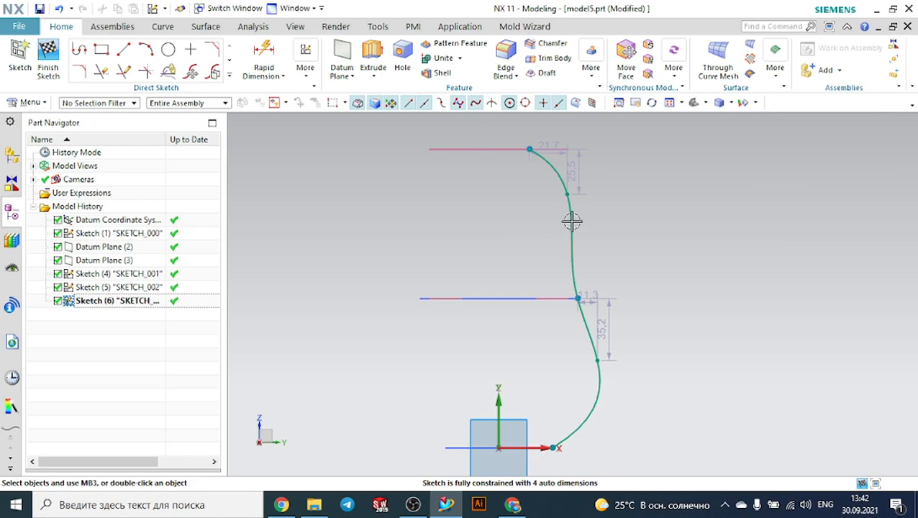
pyautogui.click(228, 78)
pyautogui.click(82, 185)
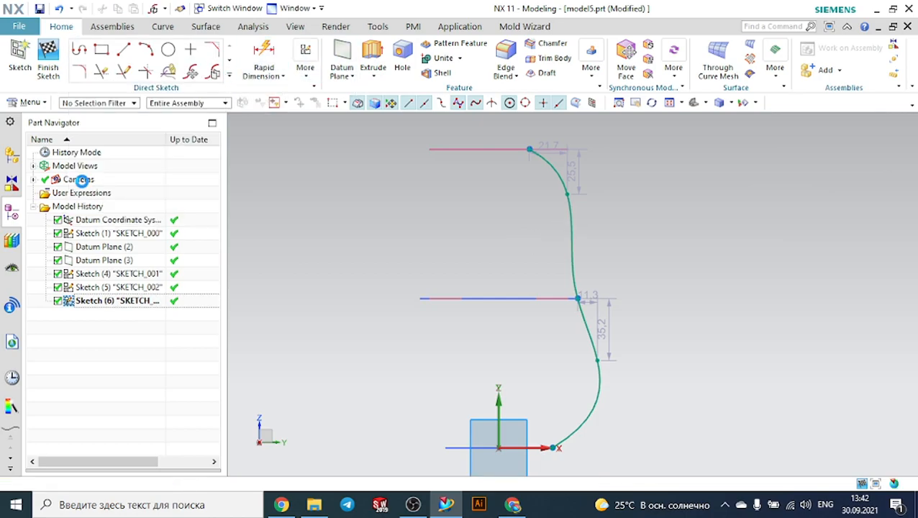
pyautogui.click(576, 220)
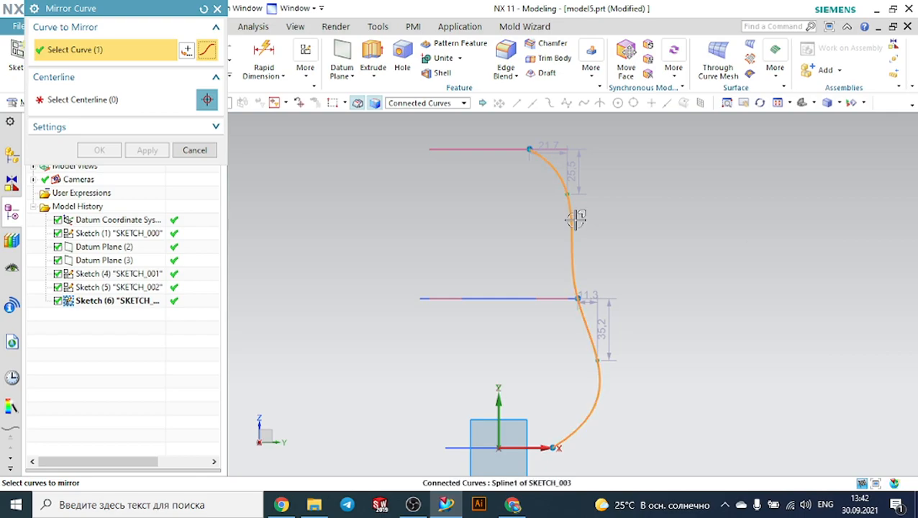
pyautogui.click(124, 108)
pyautogui.click(497, 410)
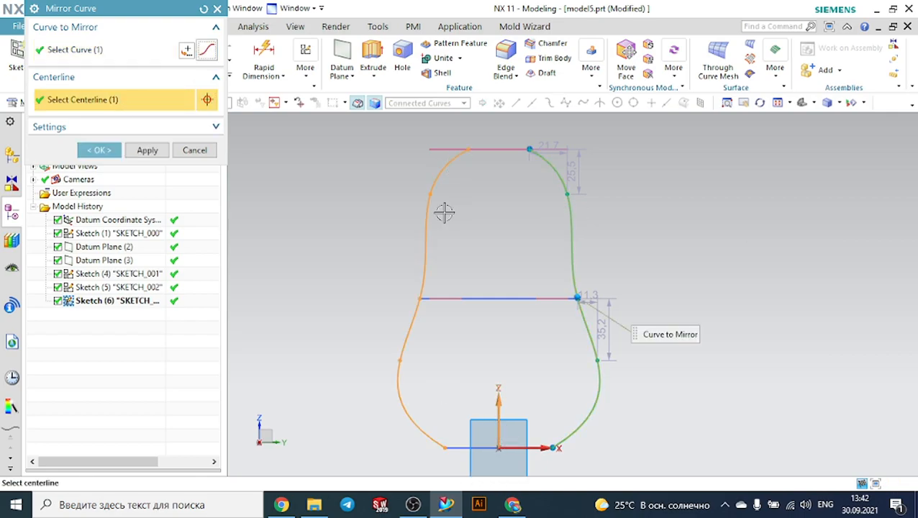
pyautogui.click(99, 151)
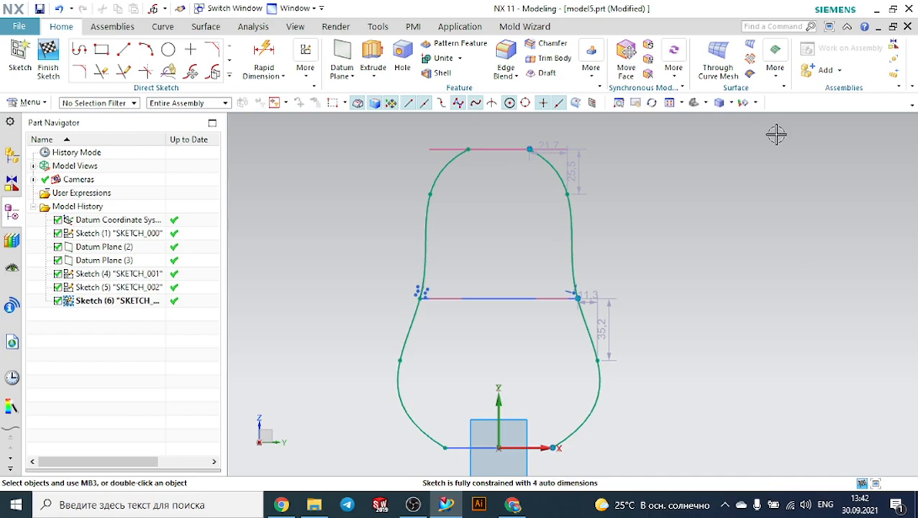
pyautogui.click(693, 103)
pyautogui.moveTo(774, 211)
pyautogui.mouseDown(button='middle')
pyautogui.moveTo(823, 213)
pyautogui.moveTo(805, 221)
pyautogui.mouseUp(button='middle')
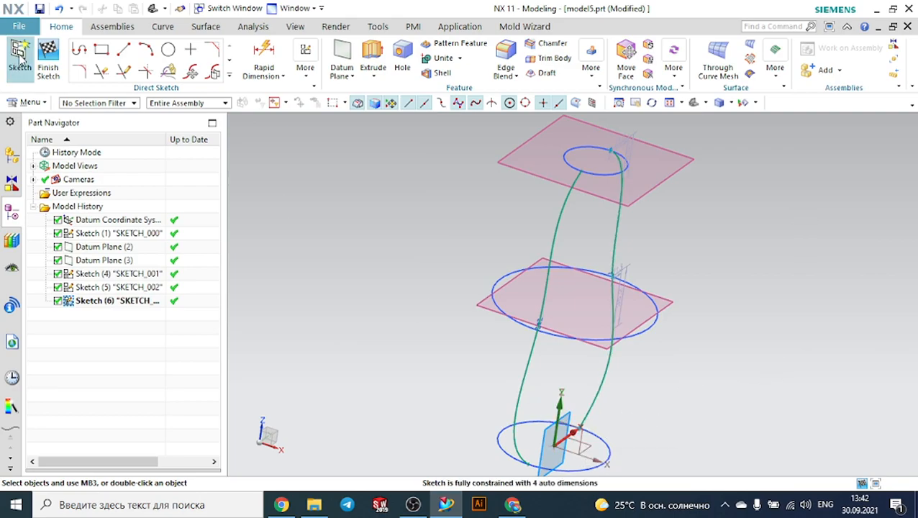
pyautogui.click(47, 49)
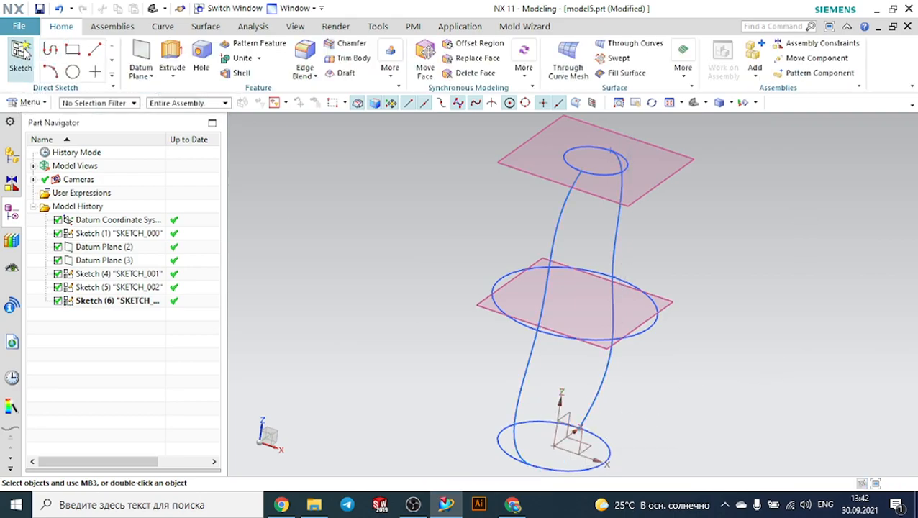
# Create a new sketch on the XZ plane of the datum coordinate system.
pyautogui.scroll(2, 582, 451)
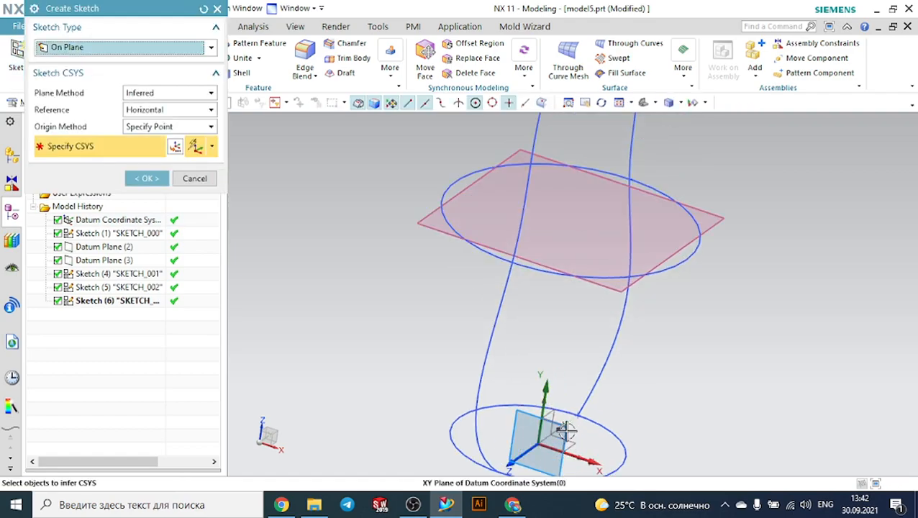
pyautogui.click(565, 429)
pyautogui.click(152, 179)
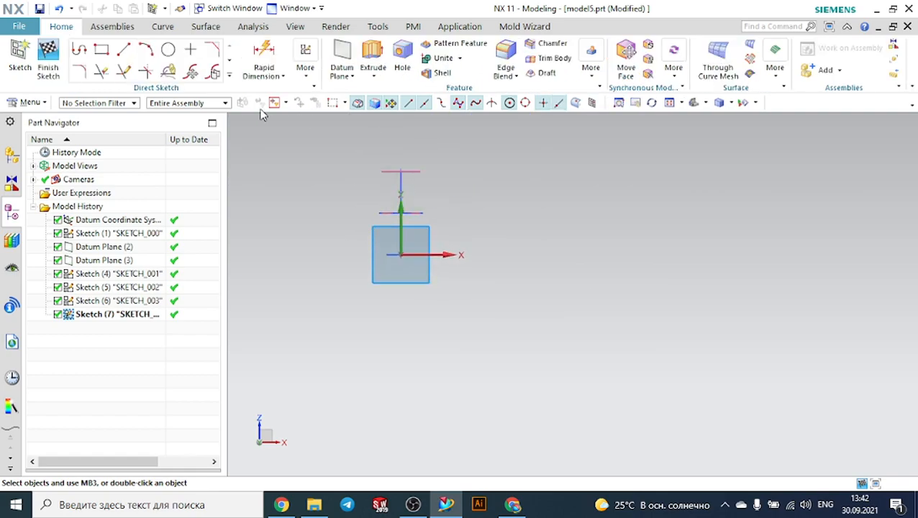
# Draw a degree 3 Studio Spline through five points beside the circles, from the base up to the top circle's height.
pyautogui.click(228, 77)
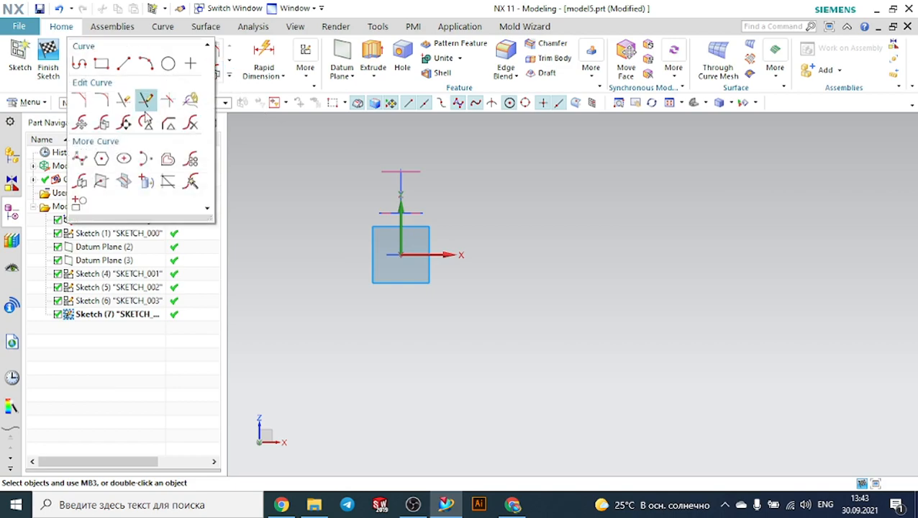
pyautogui.click(81, 180)
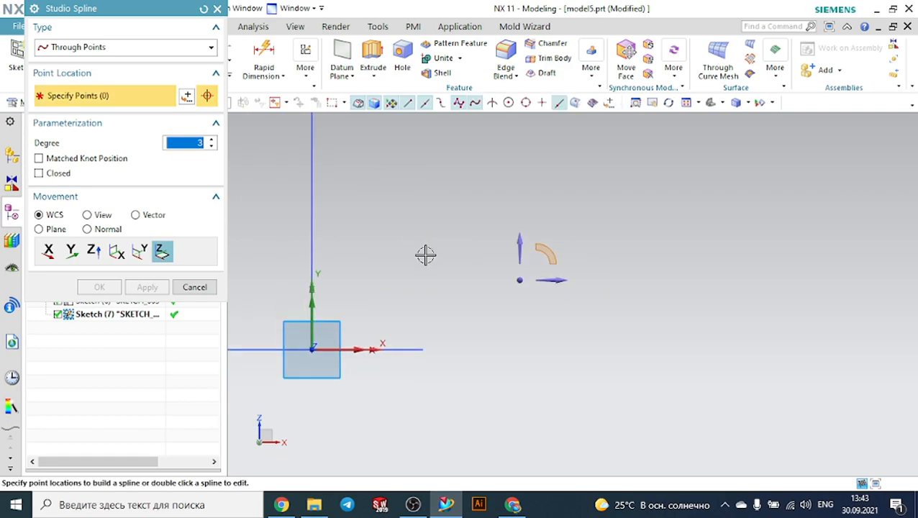
pyautogui.click(449, 285)
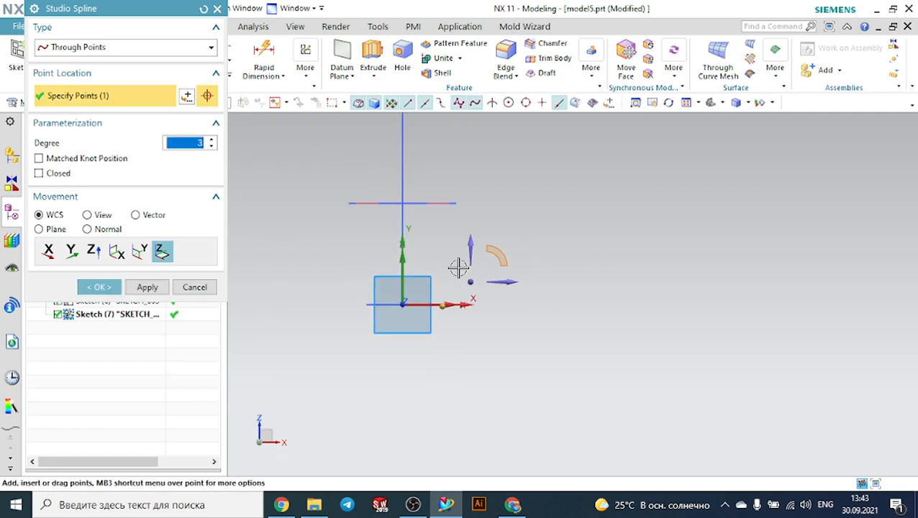
pyautogui.click(478, 248)
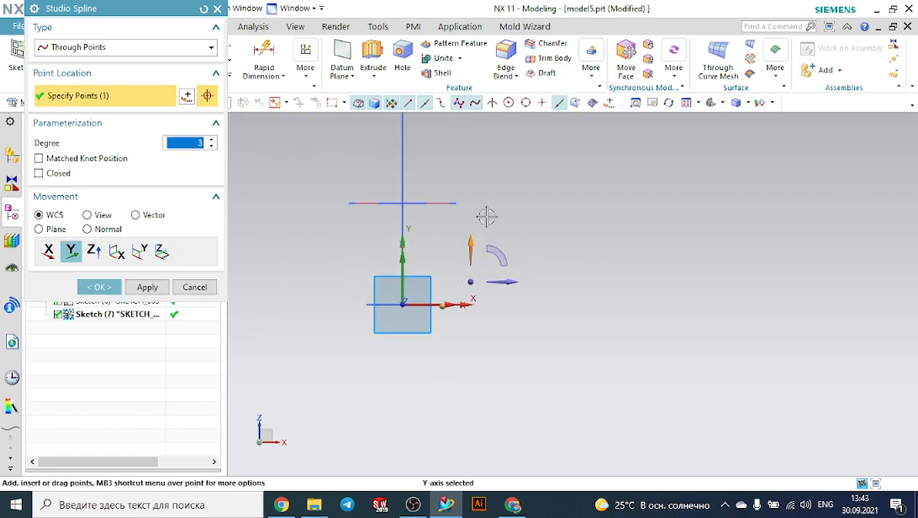
pyautogui.scroll(3, 476, 246)
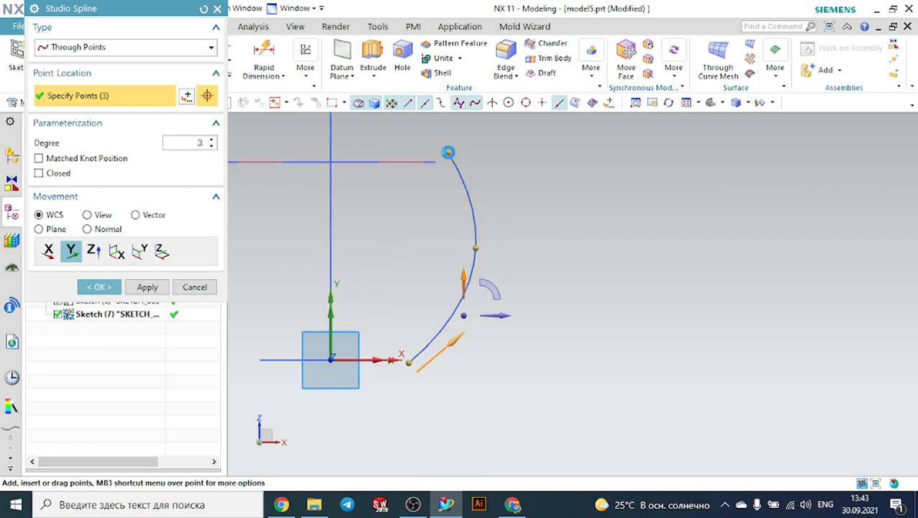
pyautogui.click(447, 151)
pyautogui.click(474, 153)
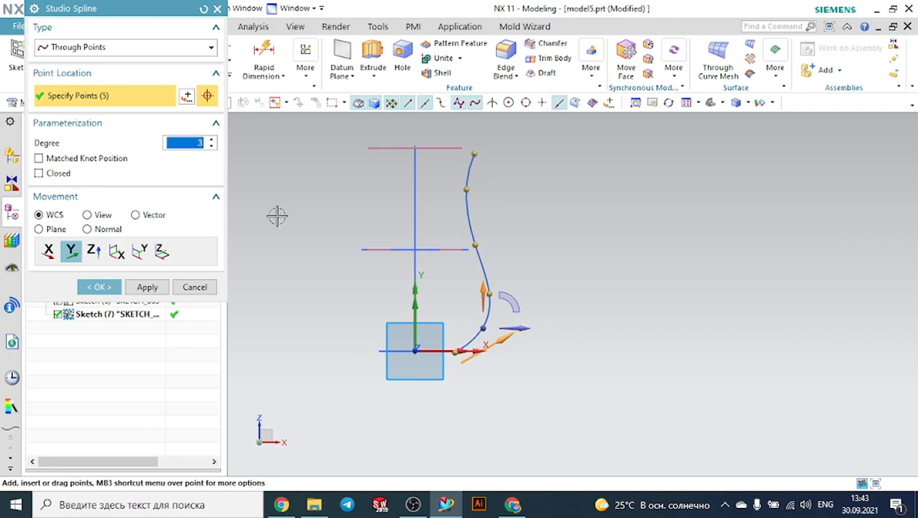
pyautogui.click(100, 287)
# Create an intersection point where the top circle crosses the sketch plane on the new spline's side.
pyautogui.moveTo(584, 230); pyautogui.dragTo(572, 249, button='middle')
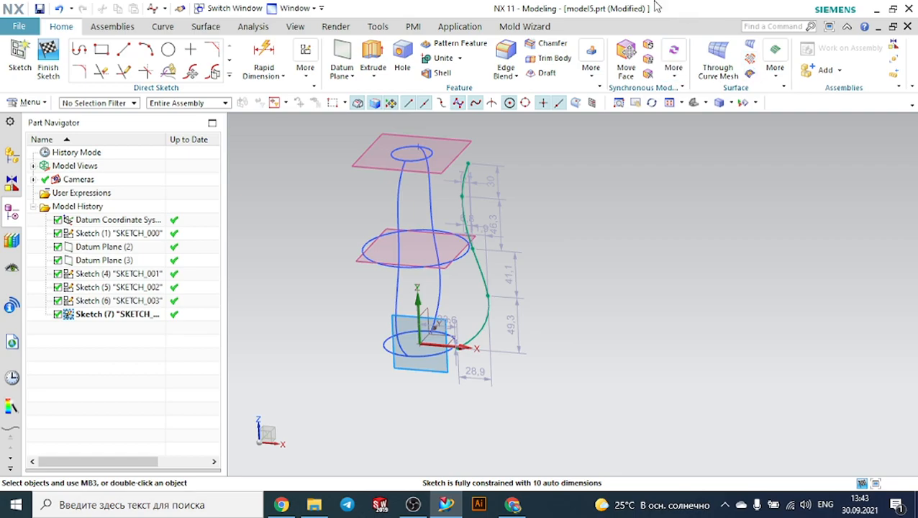
pyautogui.click(231, 74)
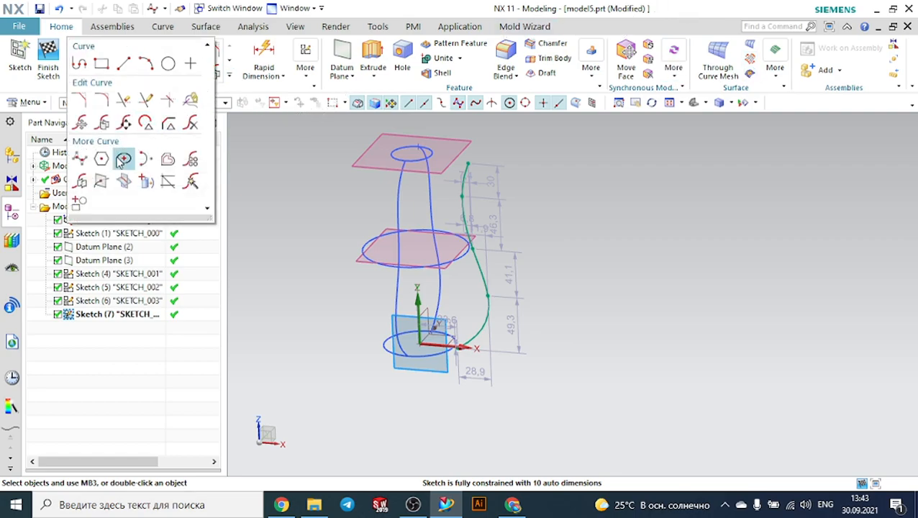
pyautogui.click(103, 181)
pyautogui.scroll(3, 460, 148)
pyautogui.click(406, 157)
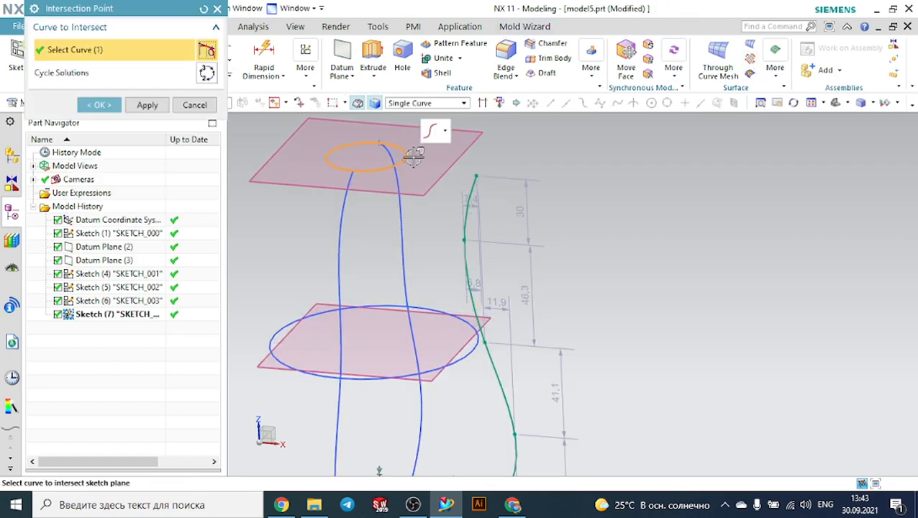
pyautogui.click(98, 106)
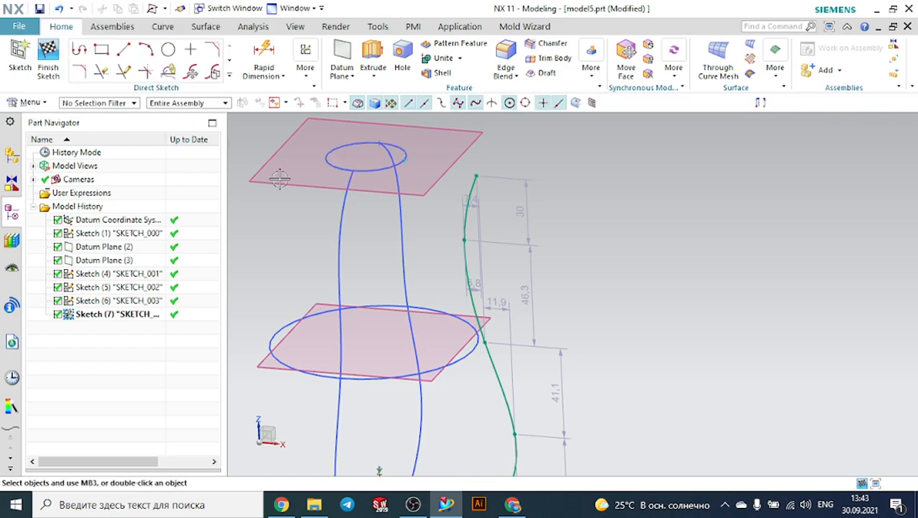
# Constrain the new spline's upper endpoint coincident with the intersection point on the top circle.
pyautogui.press('c')
pyautogui.scroll(3, 419, 215)
pyautogui.scroll(-3, 492, 230)
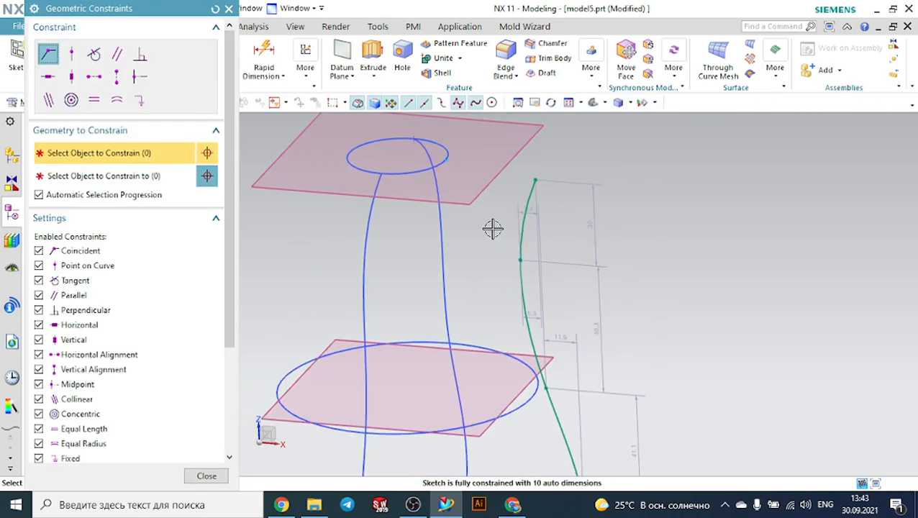
pyautogui.scroll(3, 551, 183)
pyautogui.click(548, 227)
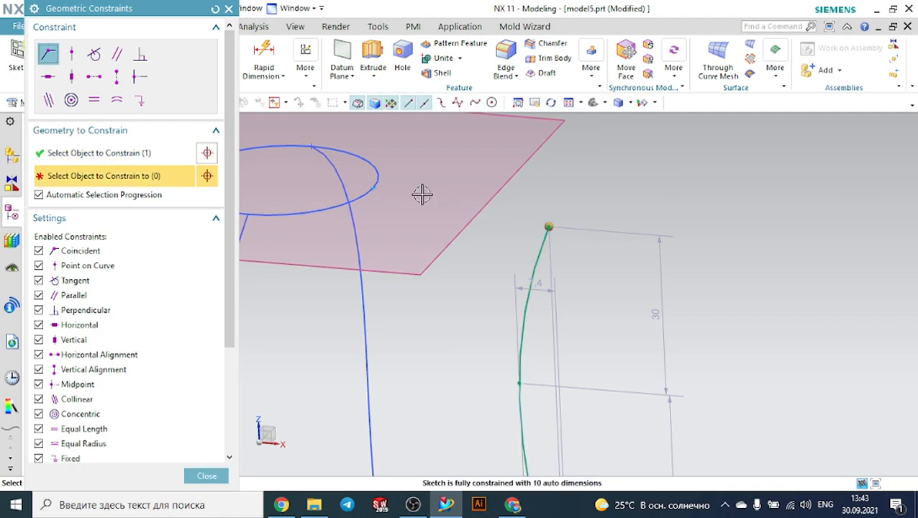
pyautogui.click(374, 188)
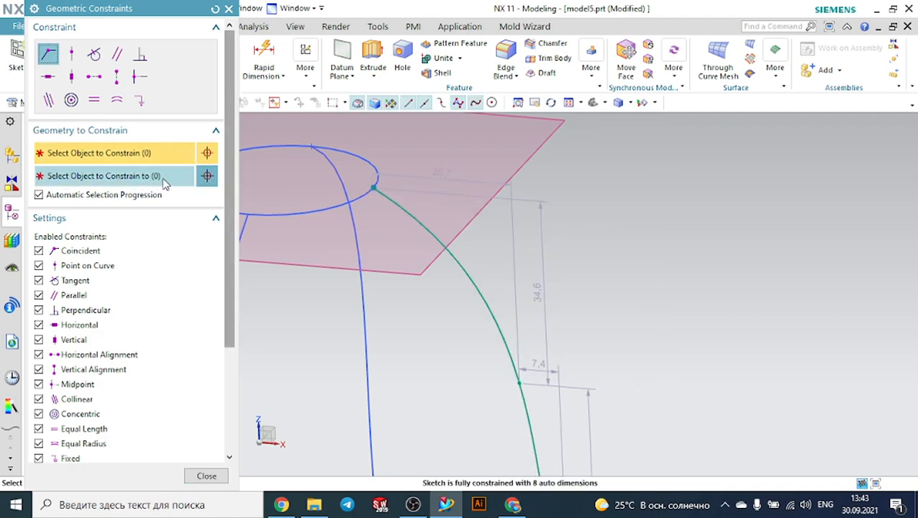
pyautogui.click(228, 8)
# Create an intersection point where the middle circle crosses the sketch plane on the new spline's side.
pyautogui.scroll(-4, 502, 130)
pyautogui.scroll(2, 502, 137)
pyautogui.scroll(-4, 551, 118)
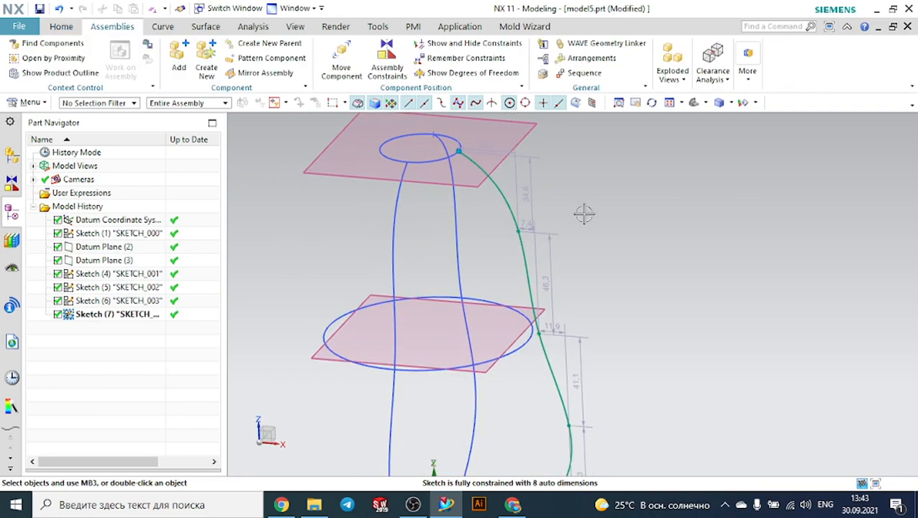
pyautogui.scroll(2, 527, 364)
pyautogui.scroll(2, 526, 364)
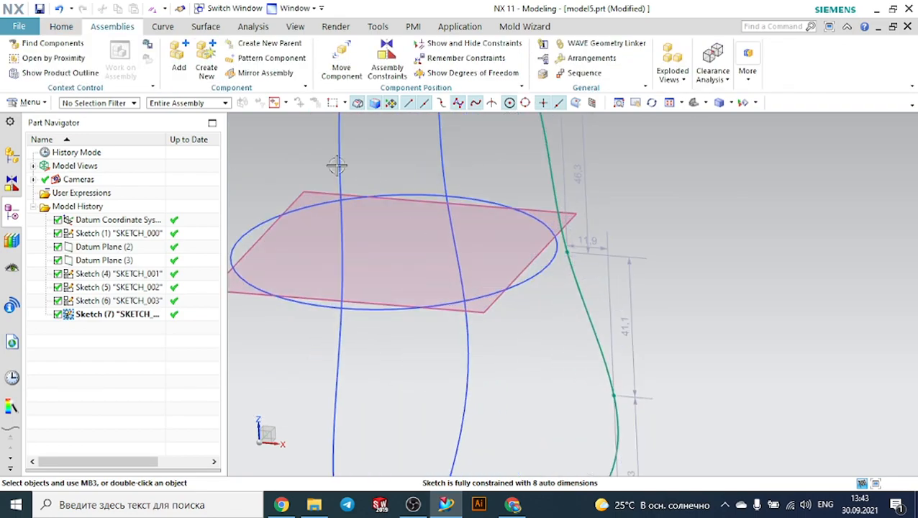
pyautogui.click(62, 26)
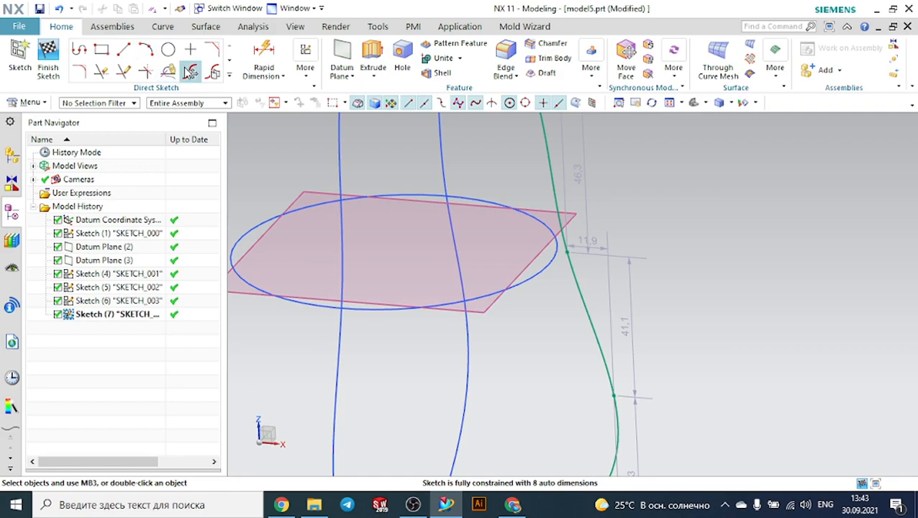
pyautogui.click(228, 77)
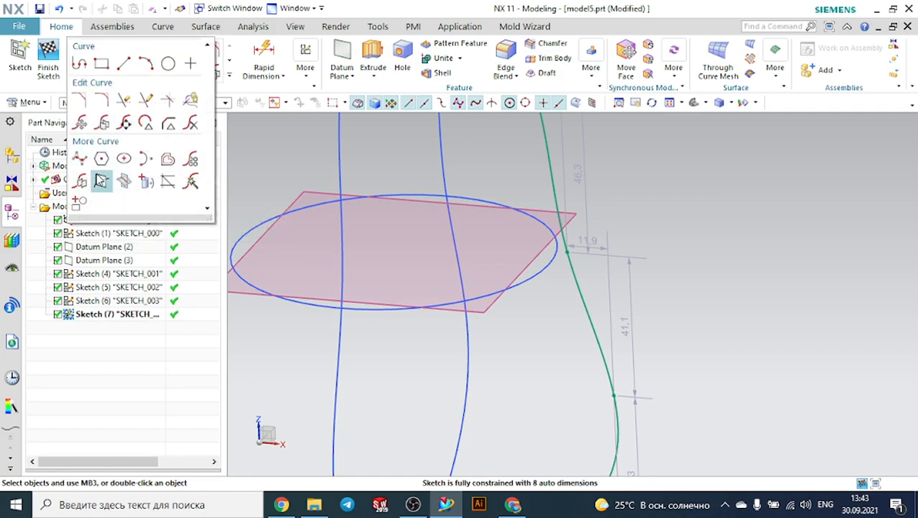
pyautogui.click(101, 181)
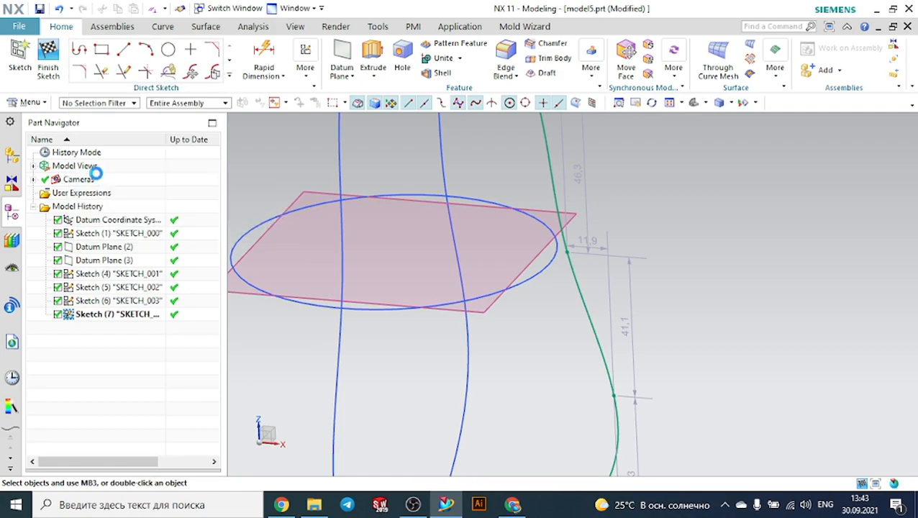
pyautogui.click(548, 263)
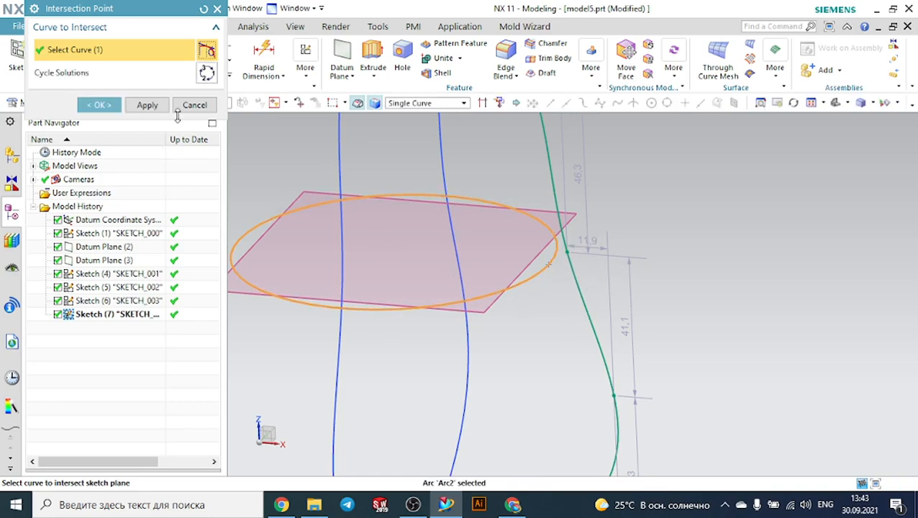
pyautogui.click(101, 105)
# Try to make the middle circle's intersection point coincident with the new spline's middle point, and revert it.
pyautogui.press('c')
pyautogui.click(548, 266)
pyautogui.click(568, 250)
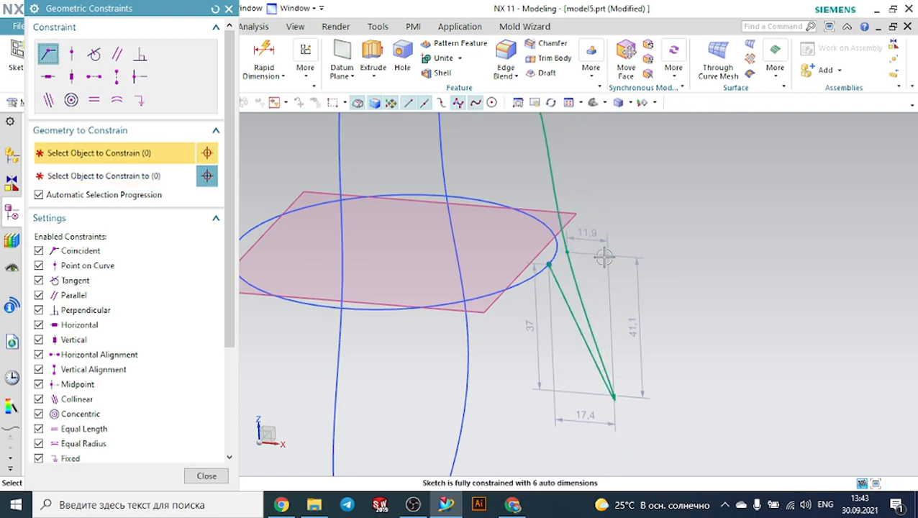
pyautogui.press('Escape')
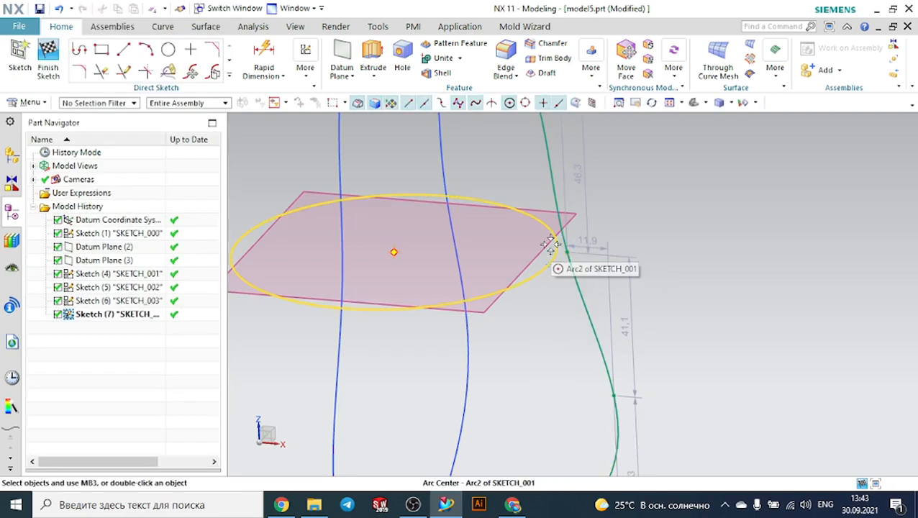
# Constrain the new spline's middle point coincident with the intersection point on the middle circle.
pyautogui.press('c')
pyautogui.click(568, 252)
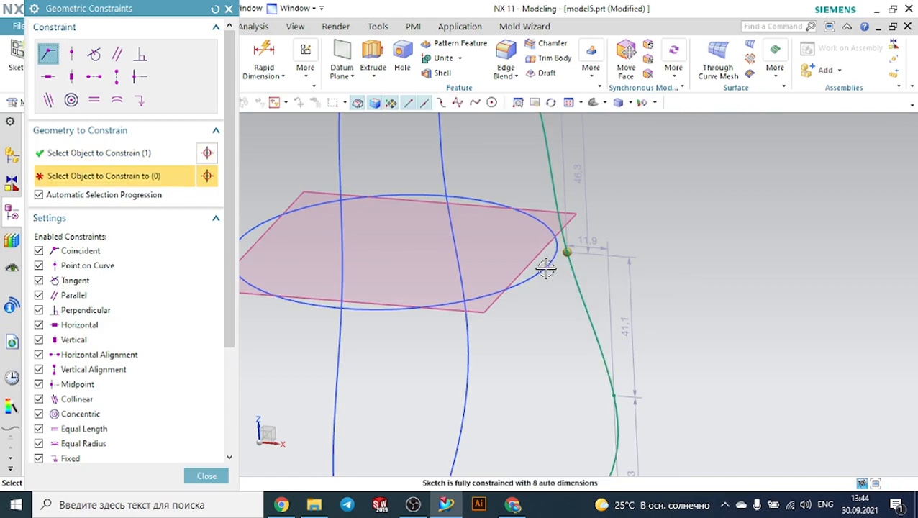
pyautogui.click(546, 266)
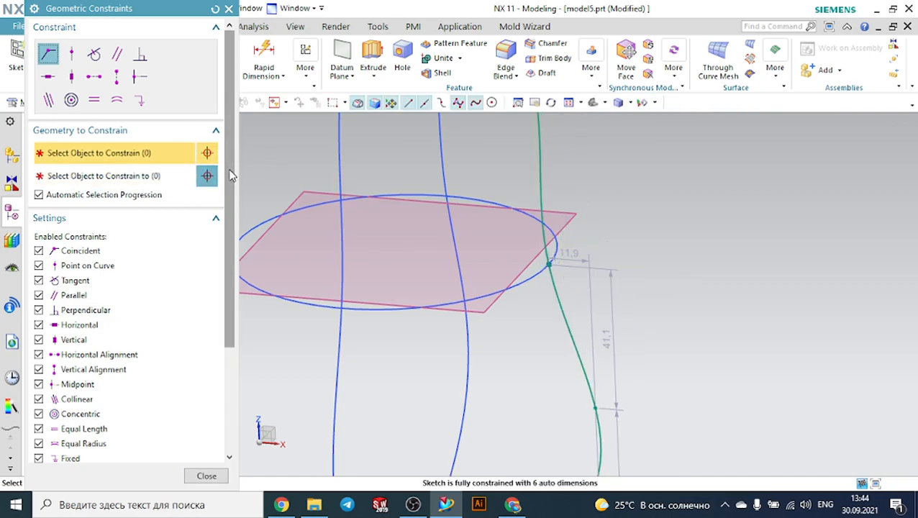
# Create an intersection point where the bottom circle crosses the sketch plane near the spline's lower end.
pyautogui.press('Escape')
pyautogui.scroll(-6, 722, 264)
pyautogui.scroll(3, 656, 321)
pyautogui.scroll(4, 625, 399)
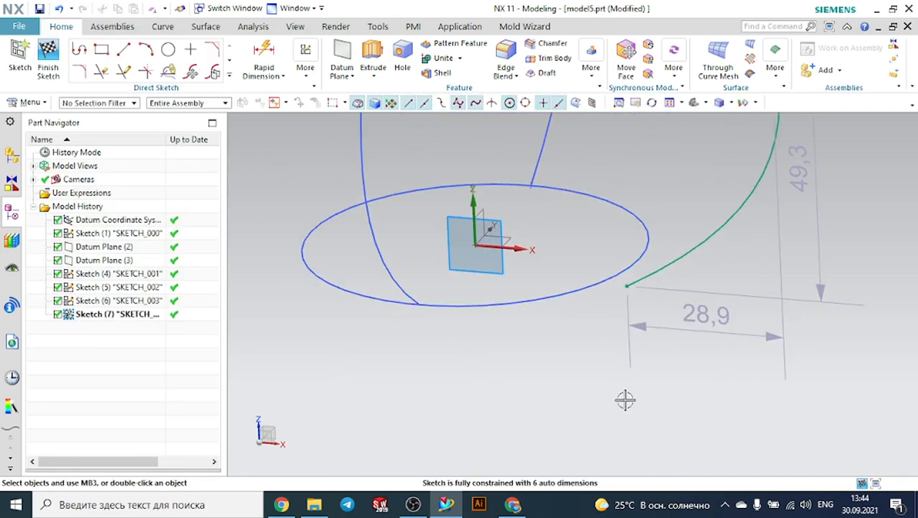
pyautogui.click(229, 76)
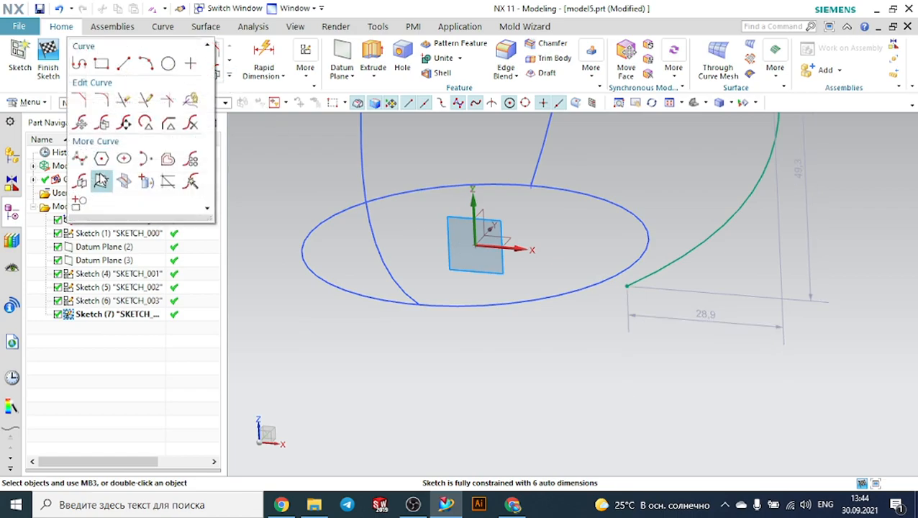
pyautogui.click(101, 182)
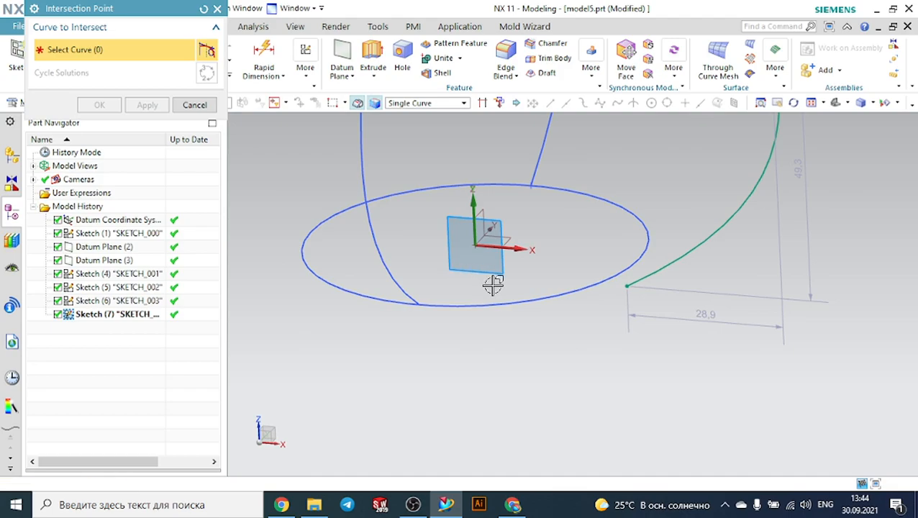
pyautogui.click(529, 298)
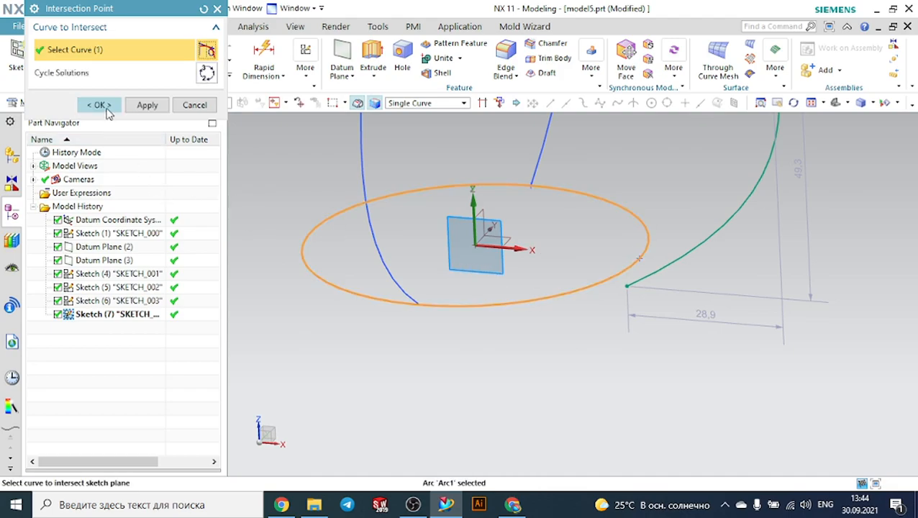
pyautogui.click(99, 105)
# Constrain the spline's lower endpoint coincident with the intersection point on the bottom circle.
pyautogui.press('c')
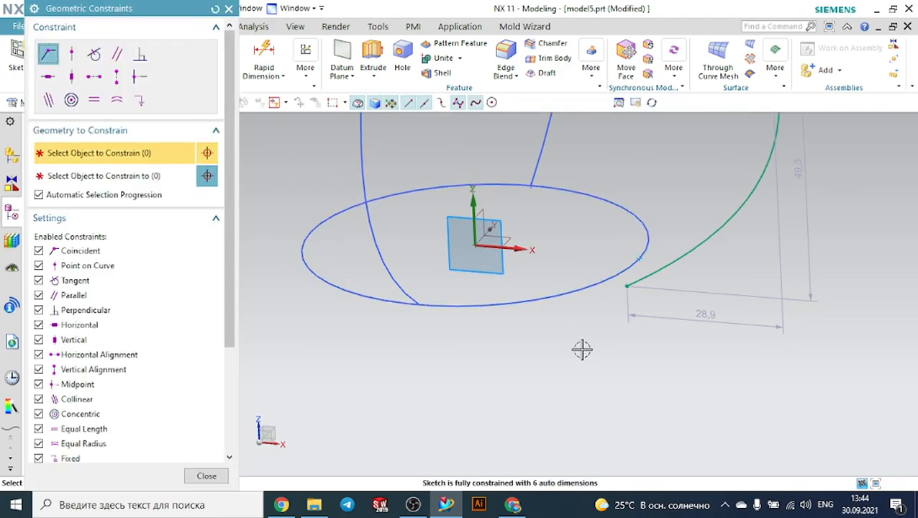
pyautogui.click(629, 282)
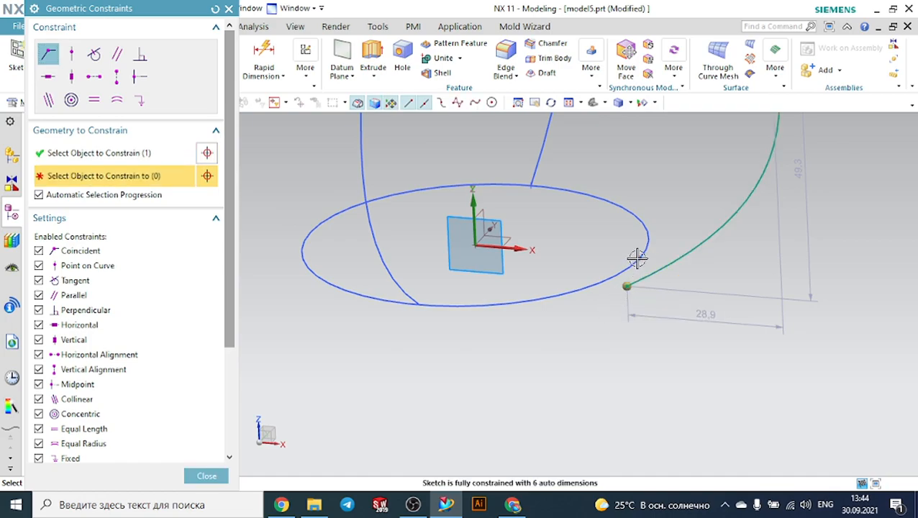
pyautogui.click(636, 259)
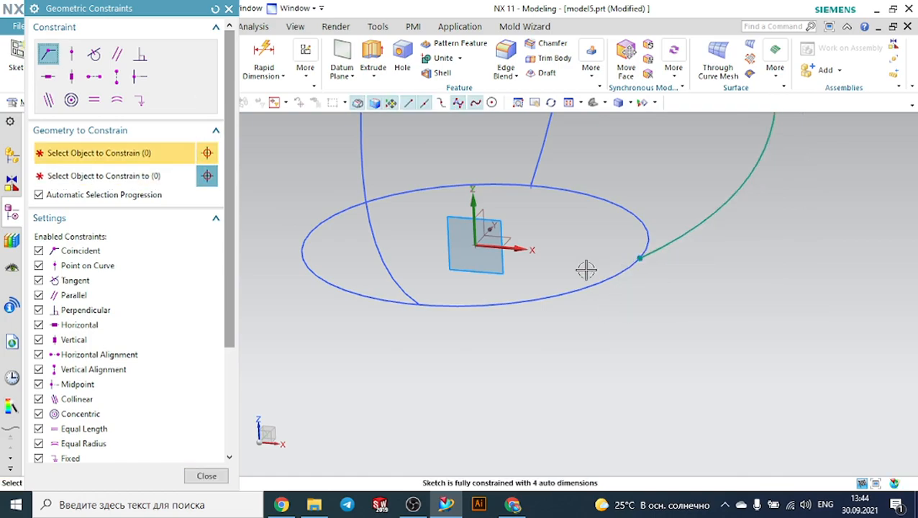
pyautogui.click(229, 8)
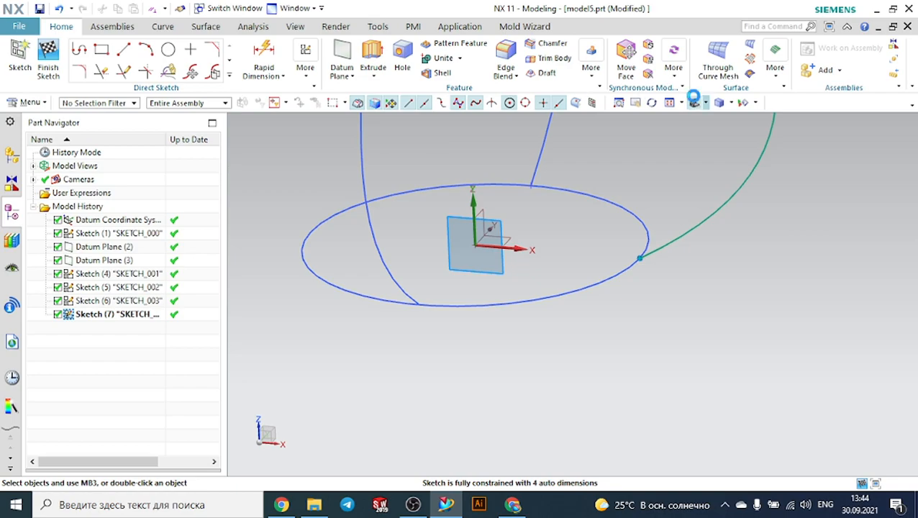
# Mirror the constrained side spline about the vertical Z axis and finish the sketch.
pyautogui.scroll(-5, 694, 201)
pyautogui.moveTo(717, 234)
pyautogui.mouseDown(button='middle')
pyautogui.moveTo(768, 207)
pyautogui.moveTo(765, 218)
pyautogui.mouseUp(button='middle')
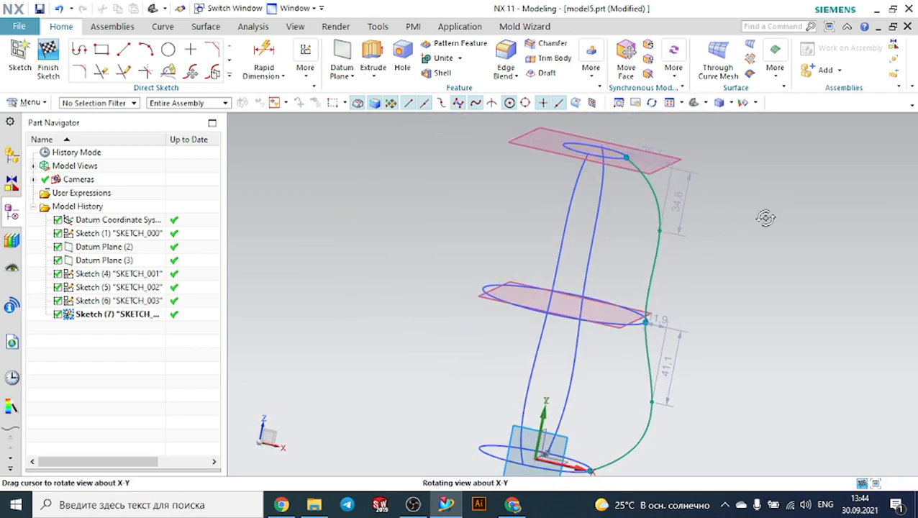
pyautogui.click(230, 77)
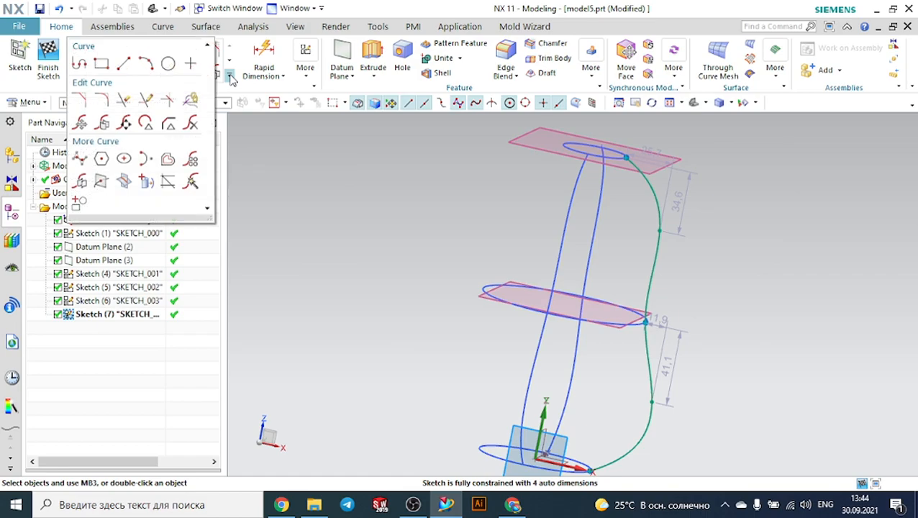
pyautogui.click(80, 183)
pyautogui.click(657, 252)
pyautogui.click(87, 99)
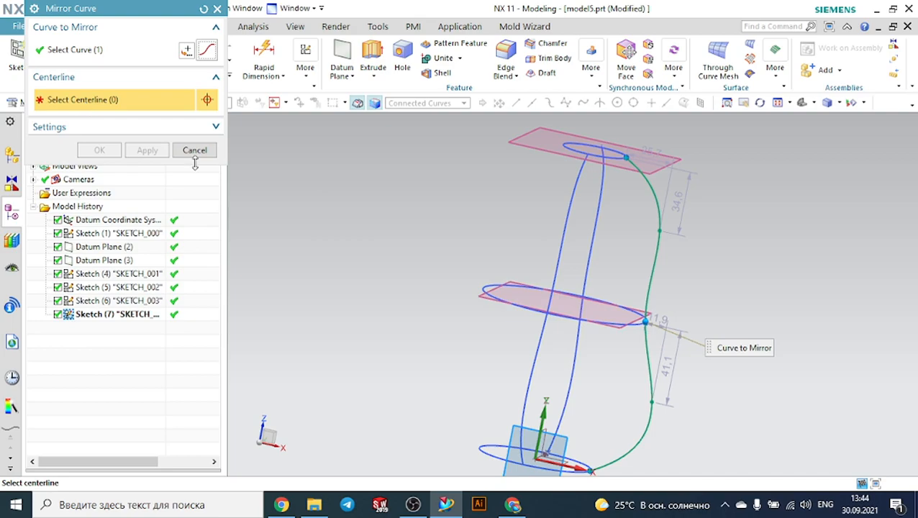
pyautogui.click(544, 411)
pyautogui.click(107, 147)
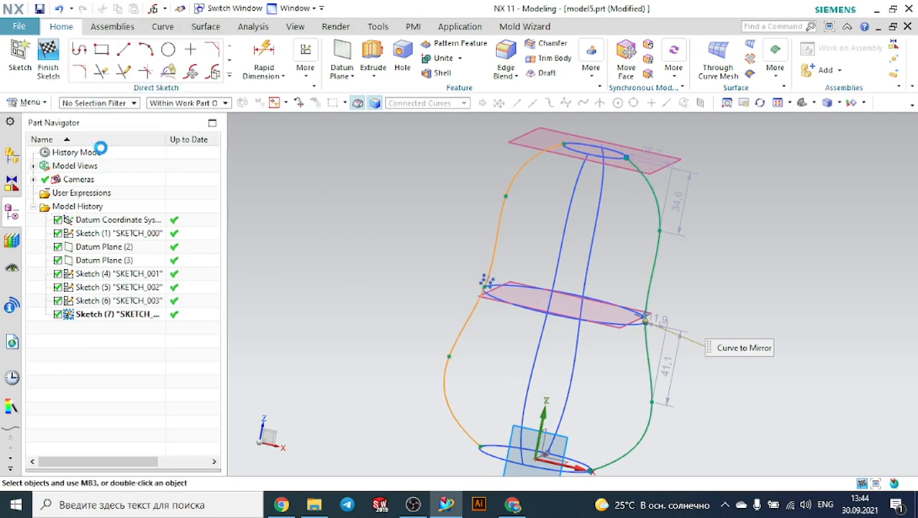
pyautogui.click(46, 55)
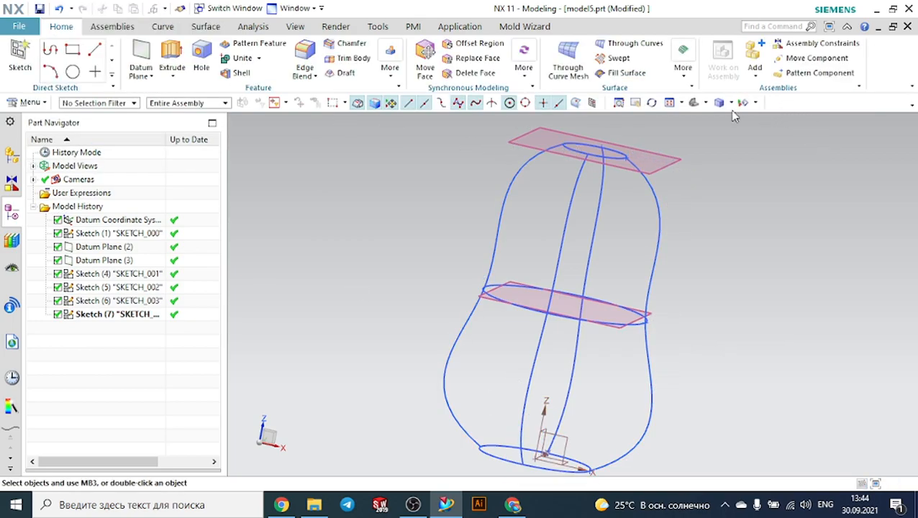
# Hide the two offset datum planes at the top and middle circles.
pyautogui.click(693, 102)
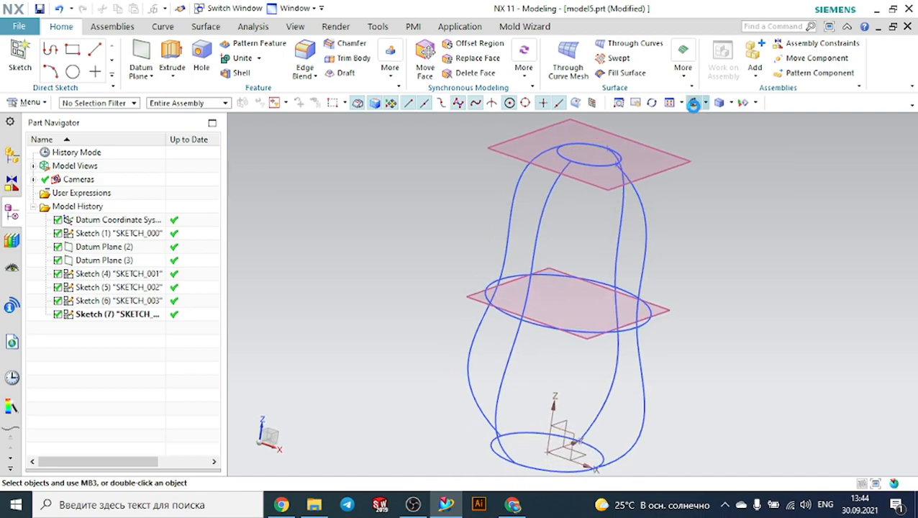
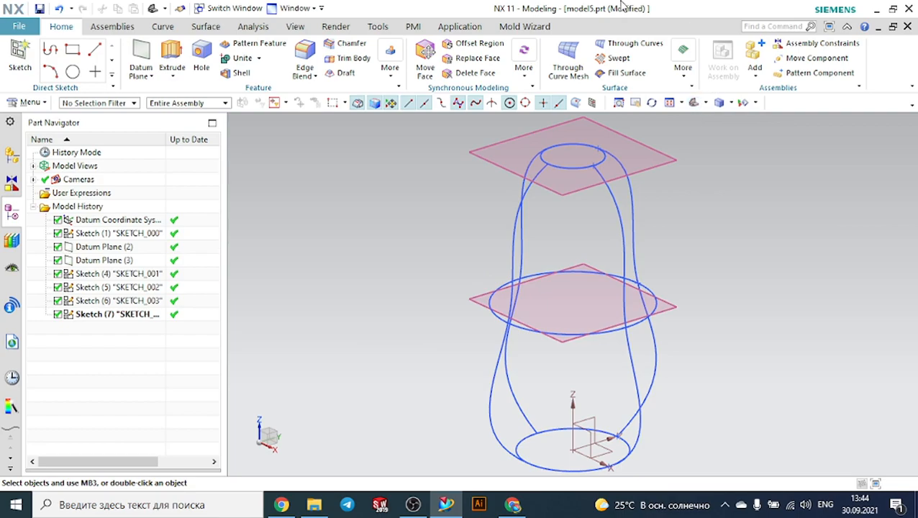
pyautogui.click(476, 151)
pyautogui.click(606, 130)
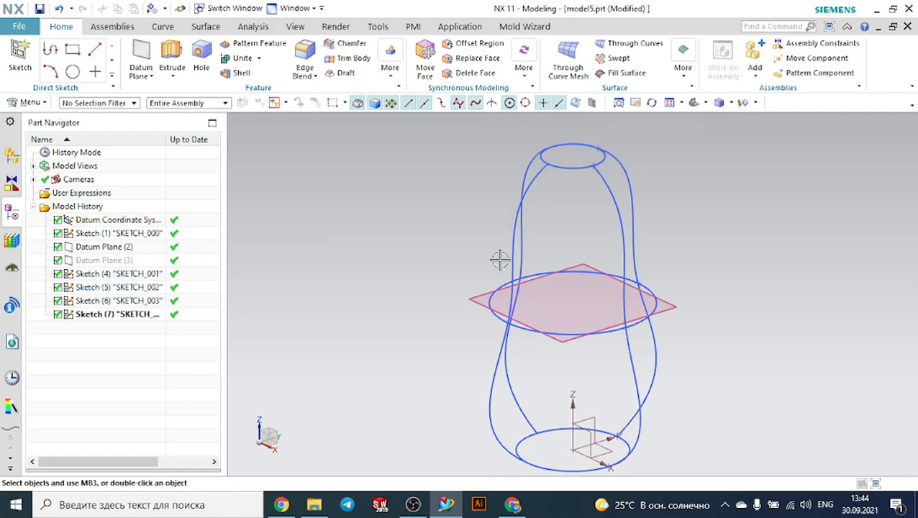
pyautogui.click(476, 306)
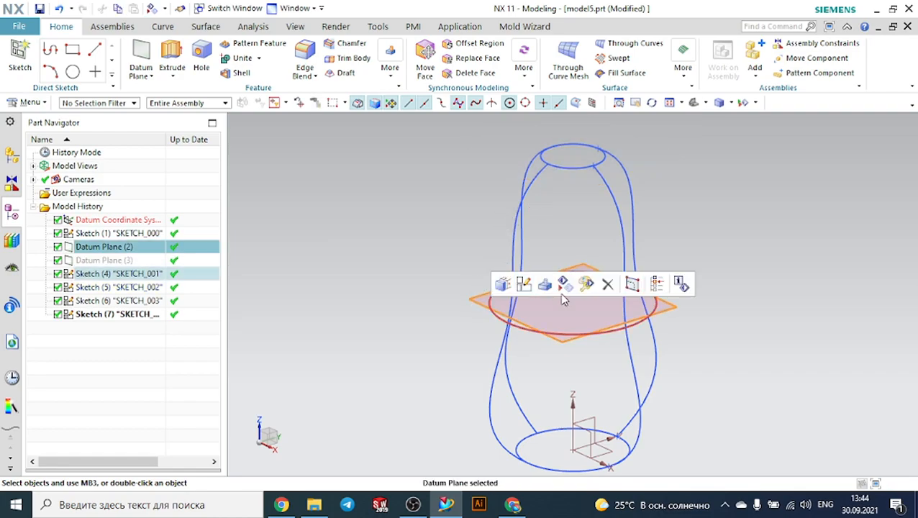
pyautogui.click(565, 285)
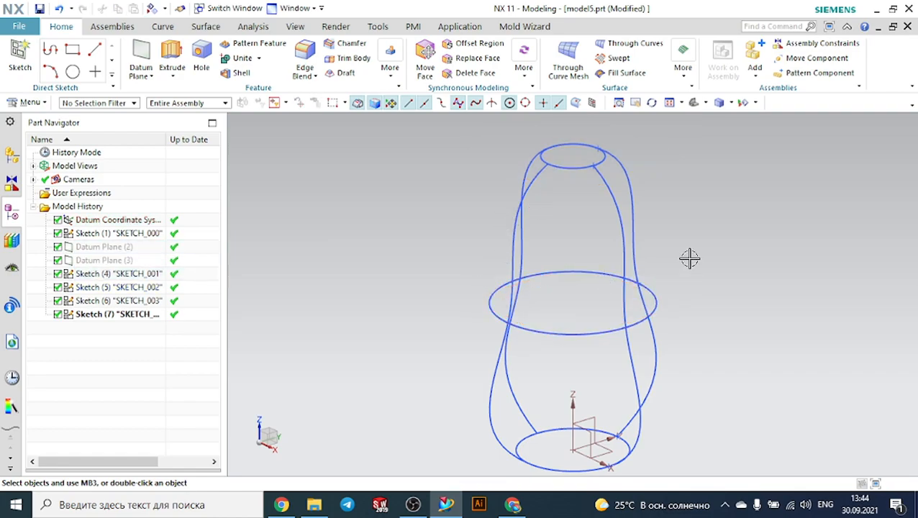
# Start a Through Curve Mesh with the top, middle and bottom circles as primary curves, reversing the bottom circle's direction.
pyautogui.click(569, 58)
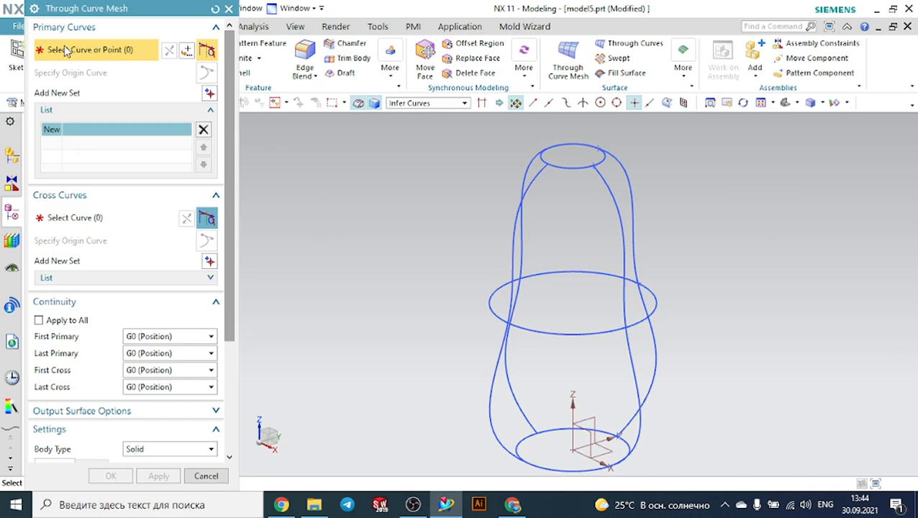
pyautogui.click(597, 160)
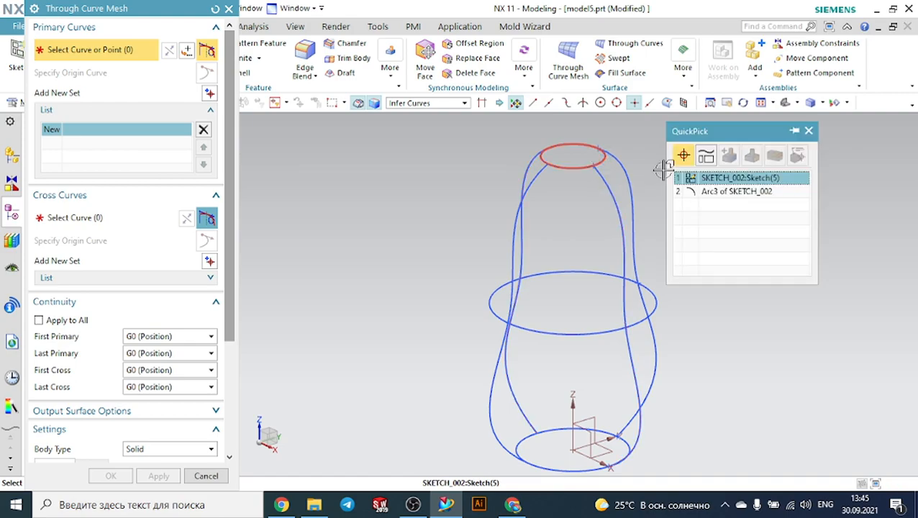
pyautogui.click(683, 177)
pyautogui.middleClick(684, 177)
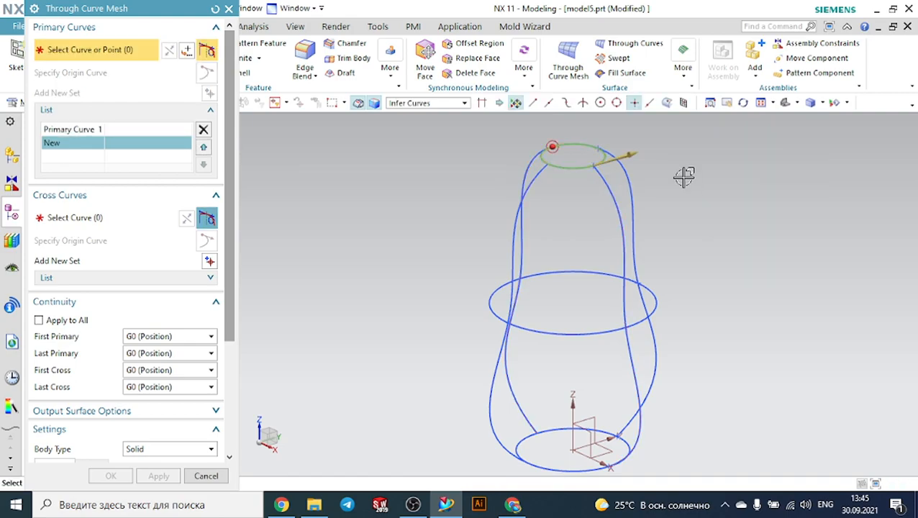
pyautogui.click(637, 320)
pyautogui.middleClick(767, 307)
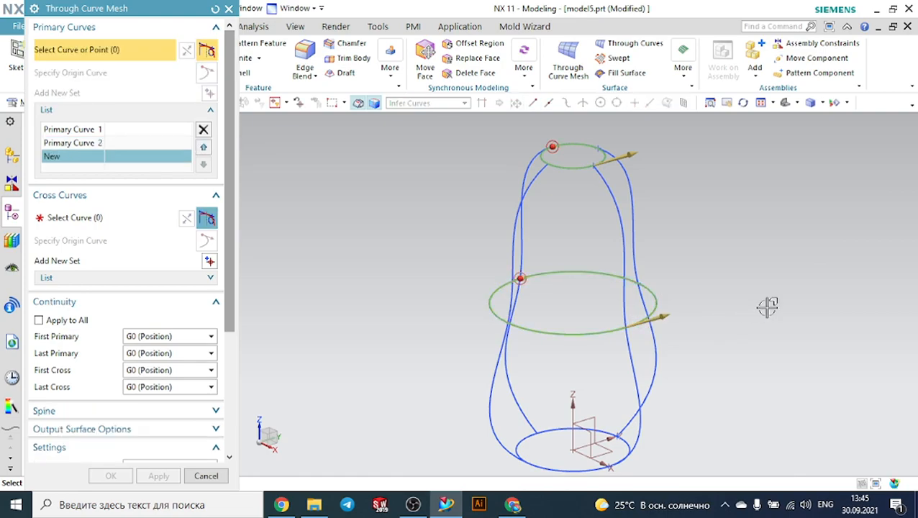
pyautogui.click(595, 469)
pyautogui.click(187, 49)
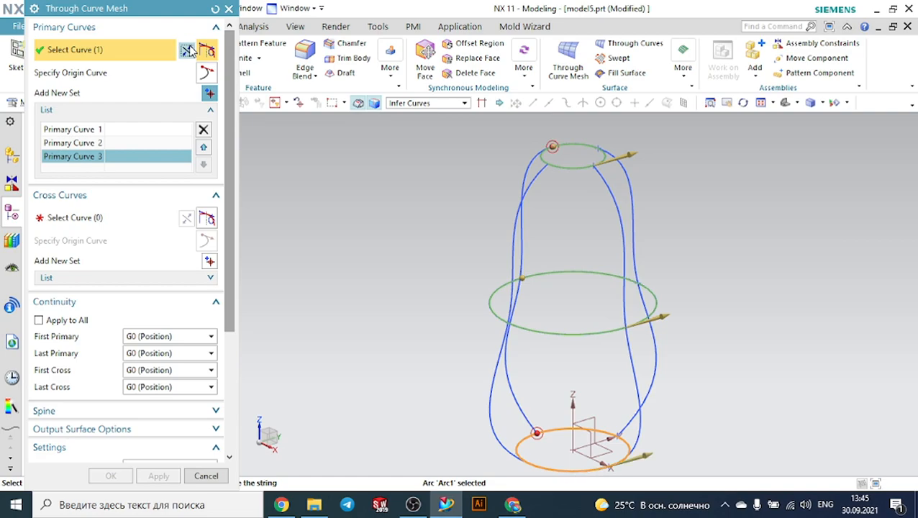
pyautogui.middleClick(414, 239)
# Try adding three adjacent side splines as separate cross curves of the Through Curve Mesh.
pyautogui.click(114, 225)
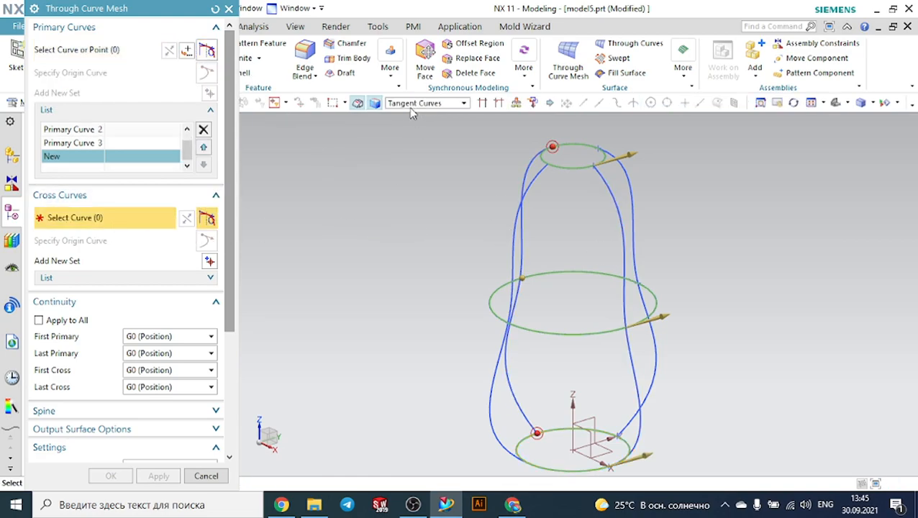
pyautogui.click(616, 177)
pyautogui.middleClick(691, 196)
pyautogui.click(543, 172)
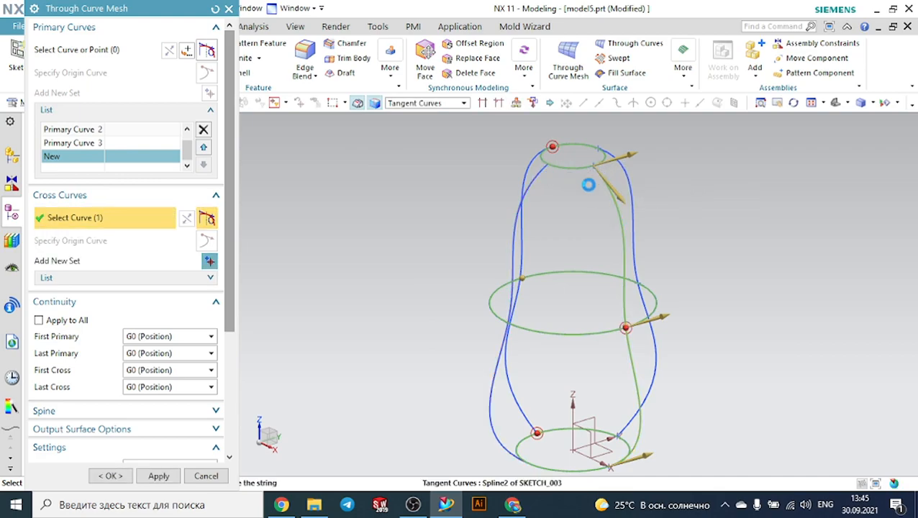
pyautogui.middleClick(674, 190)
pyautogui.moveTo(644, 193); pyautogui.dragTo(639, 210, button='middle')
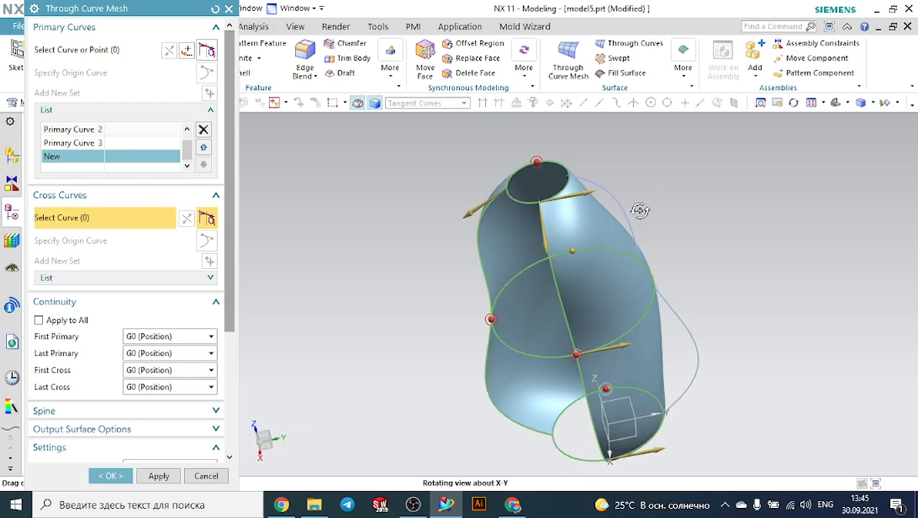
pyautogui.click(607, 189)
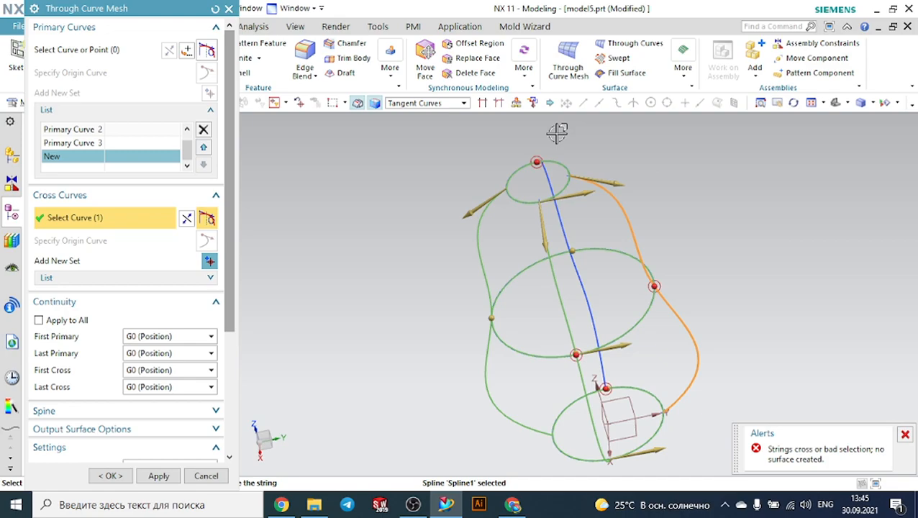
# Remove the bottom circle from the primary curves and reset all Through Curve Mesh selections.
pyautogui.click(204, 130)
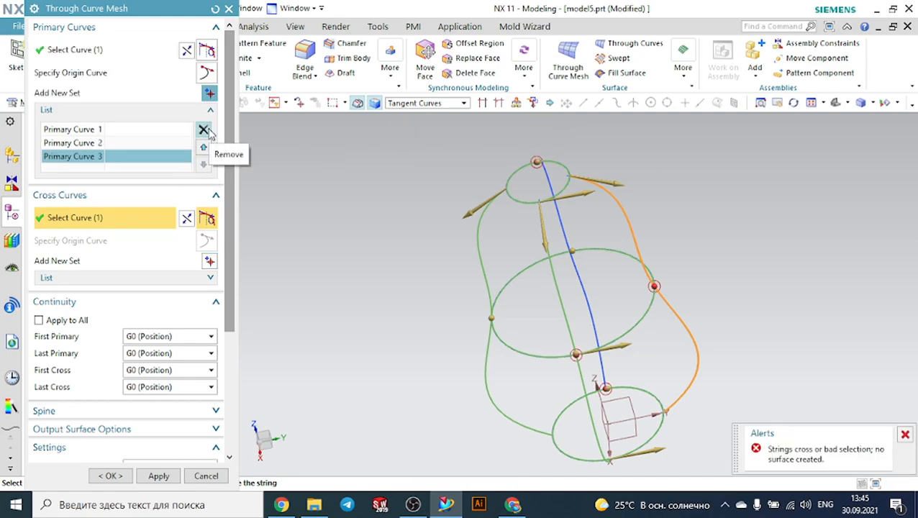
pyautogui.click(204, 130)
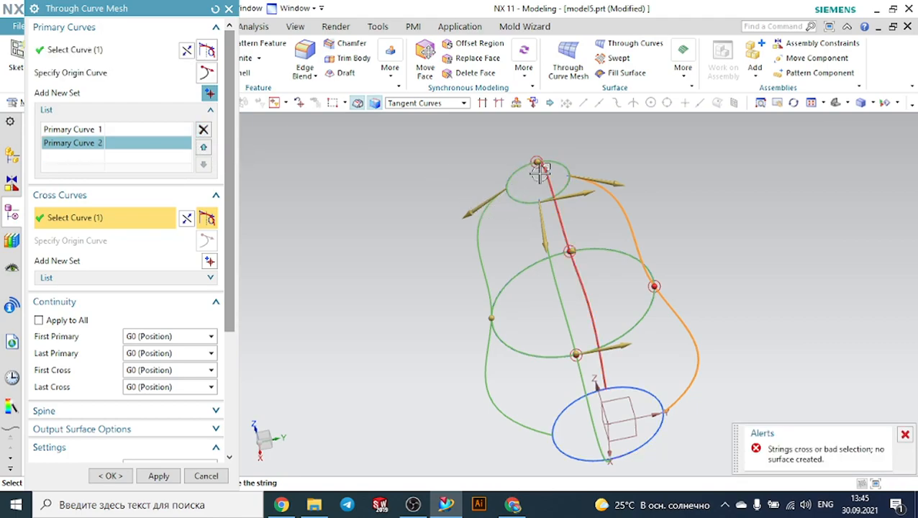
pyautogui.click(215, 9)
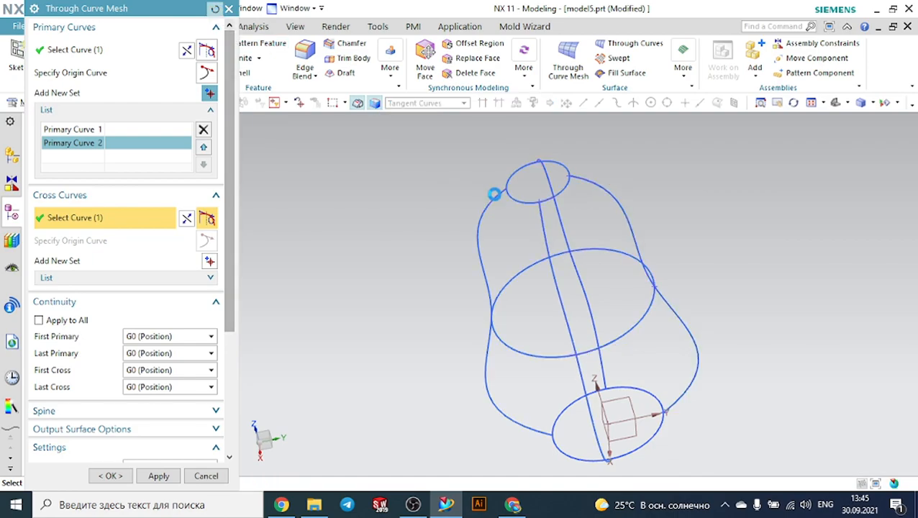
pyautogui.scroll(-3, 551, 181)
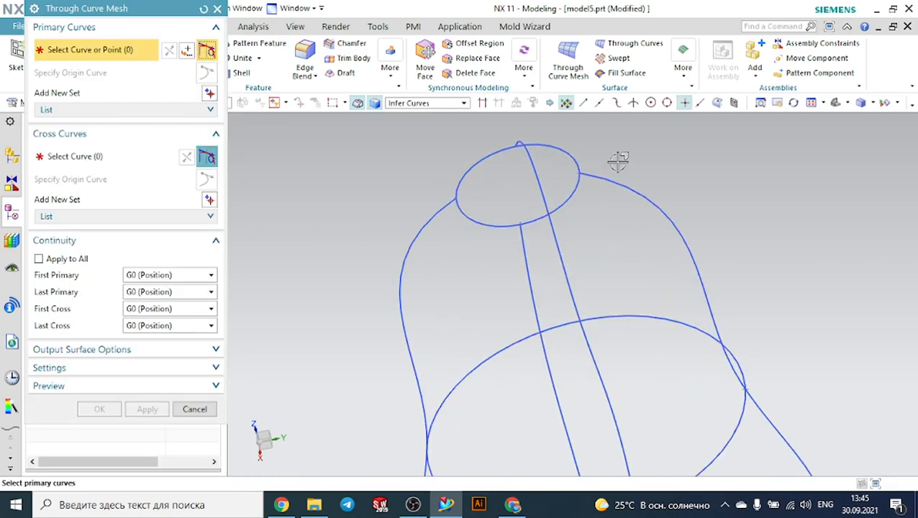
pyautogui.click(836, 105)
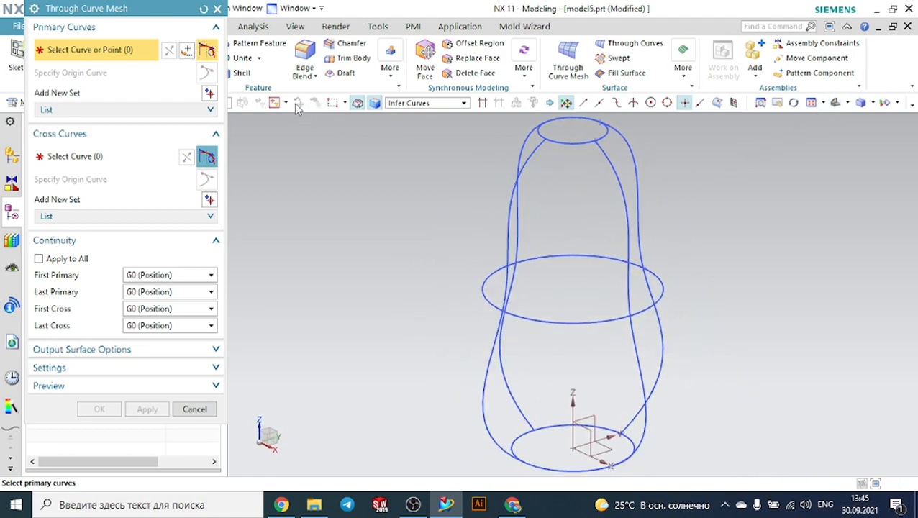
pyautogui.click(568, 141)
pyautogui.middleClick(703, 210)
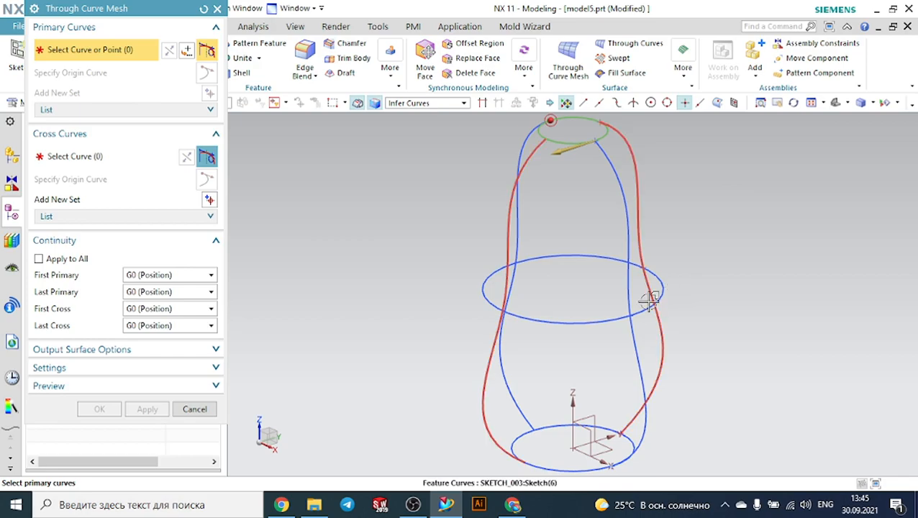
pyautogui.click(650, 300)
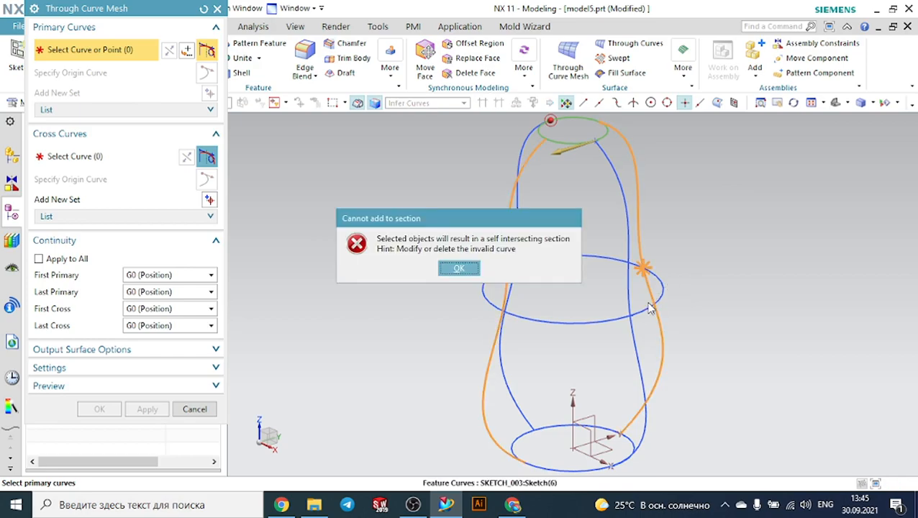
pyautogui.click(459, 268)
pyautogui.click(203, 10)
pyautogui.click(579, 140)
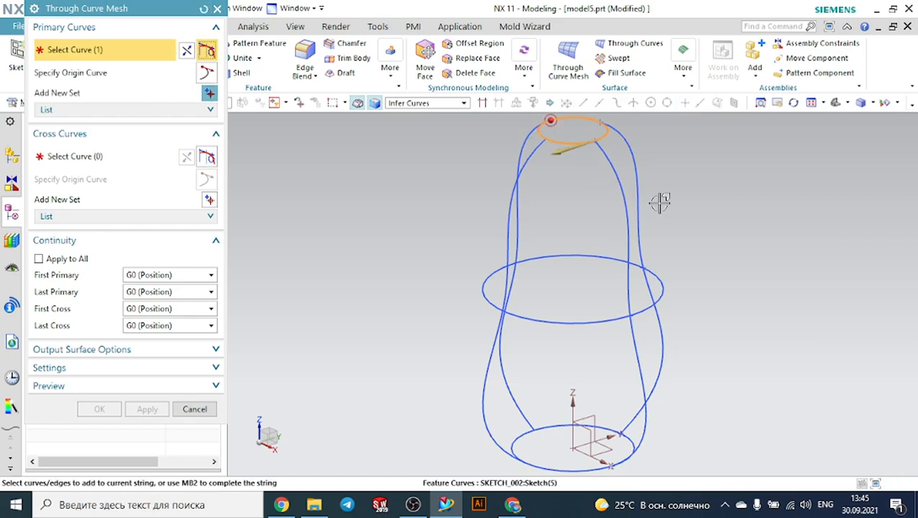
pyautogui.middleClick(660, 203)
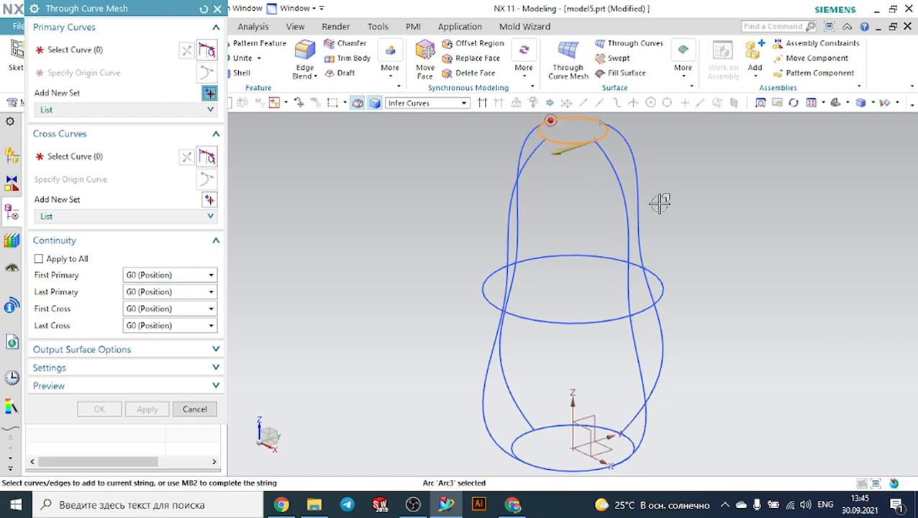
pyautogui.click(616, 321)
pyautogui.middleClick(691, 388)
pyautogui.click(631, 460)
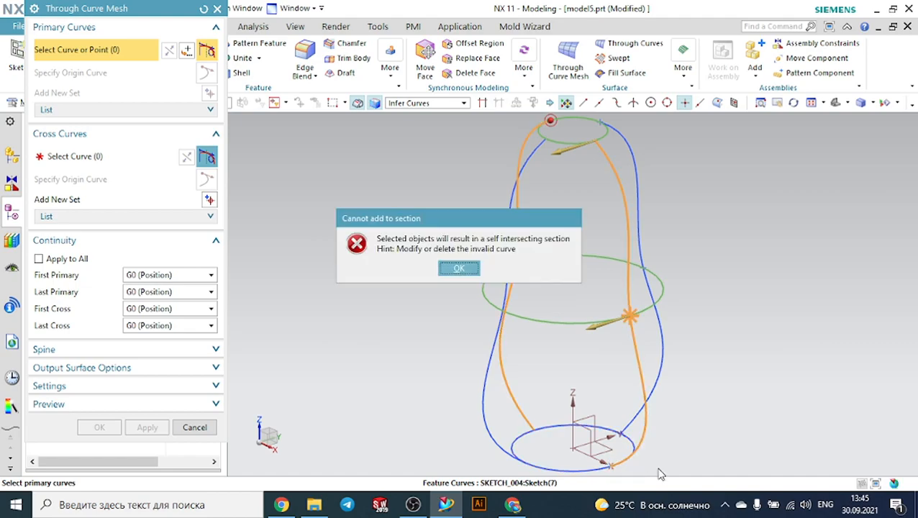
pyautogui.click(475, 269)
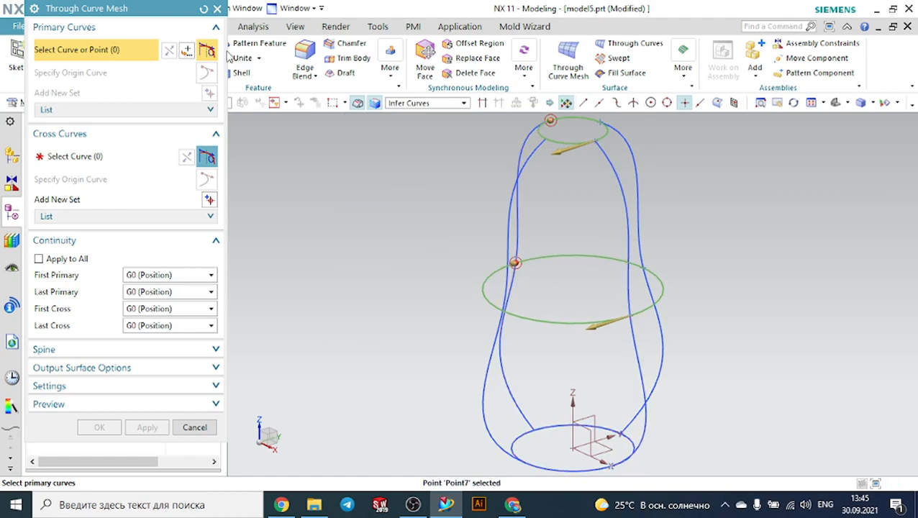
pyautogui.click(204, 9)
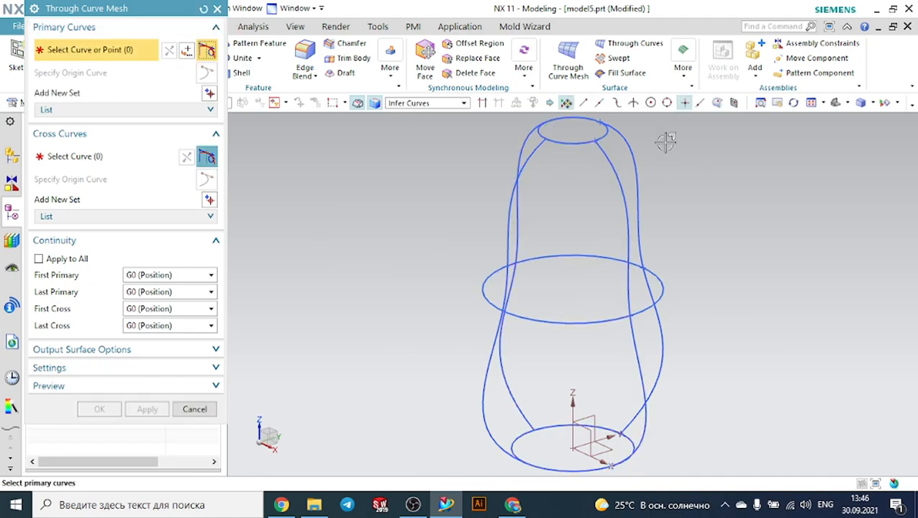
# Add the top, middle and bottom circles as three separate primary curve sets and switch to cross curve selection.
pyautogui.click(587, 143)
pyautogui.middleClick(814, 212)
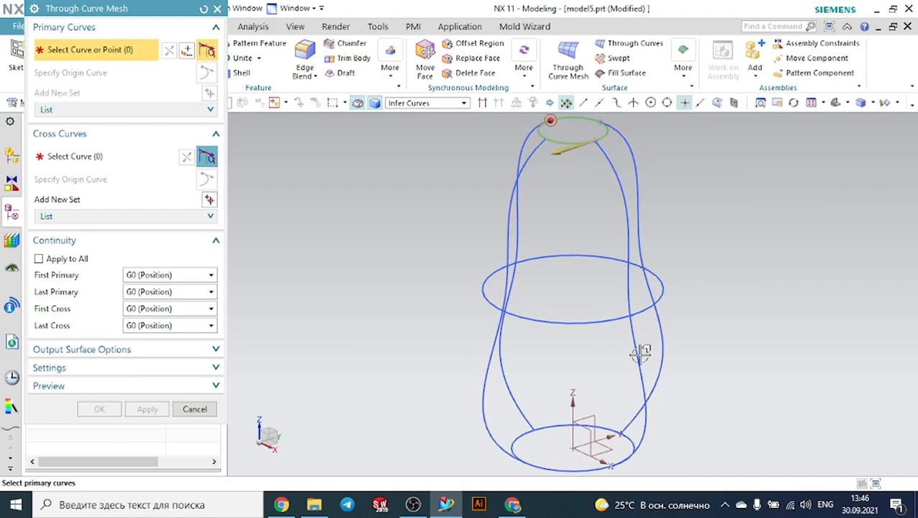
pyautogui.click(600, 320)
pyautogui.scroll(-3, 778, 302)
pyautogui.middleClick(749, 411)
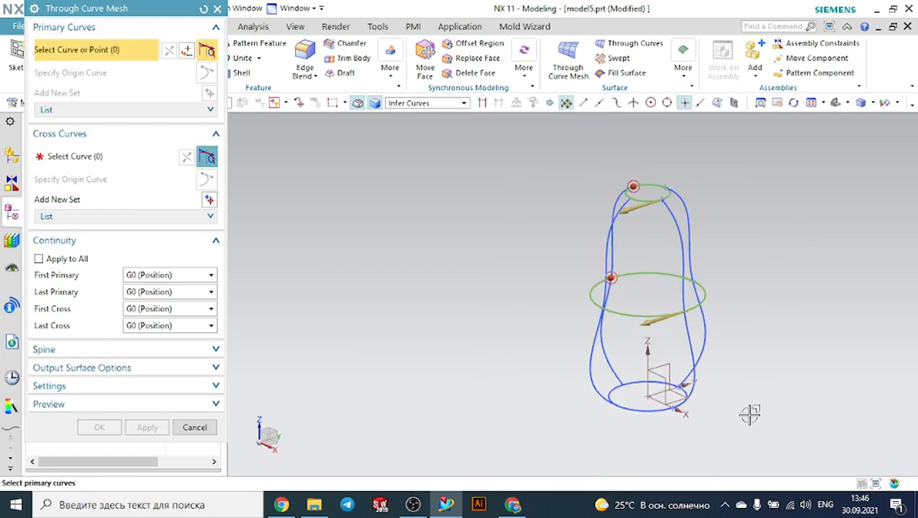
pyautogui.scroll(3, 652, 416)
pyautogui.click(644, 401)
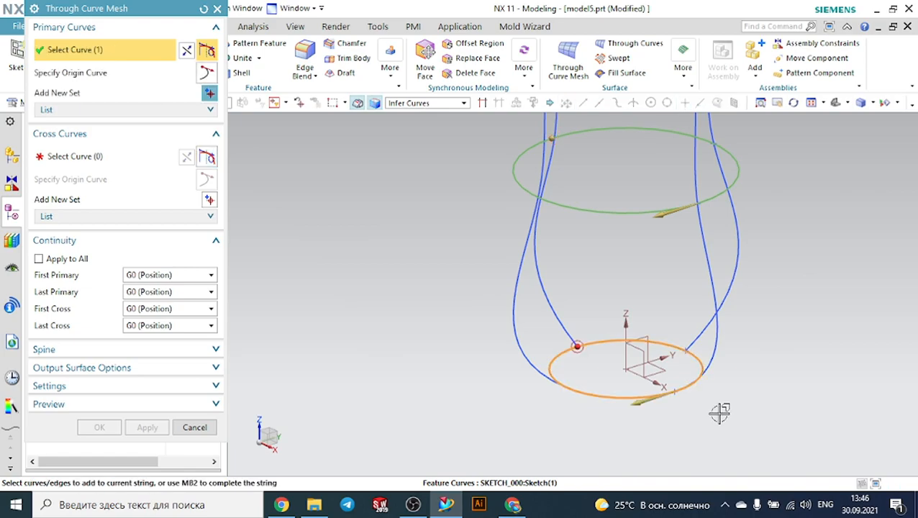
pyautogui.middleClick(725, 413)
pyautogui.click(102, 155)
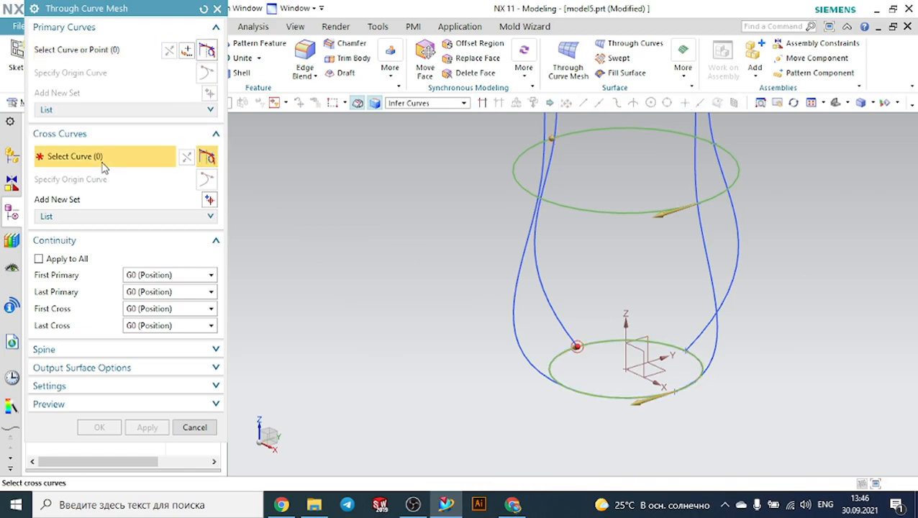
# Set the curve selection rule to Tangent Curves for picking the mesh's cross curves.
pyautogui.scroll(-5, 288, 188)
pyautogui.moveTo(297, 194); pyautogui.dragTo(321, 207, button='middle')
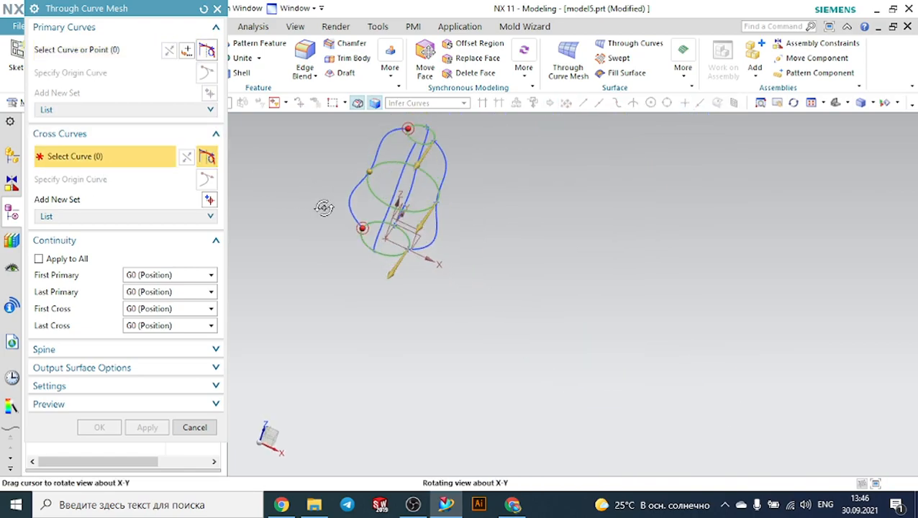
pyautogui.click(420, 103)
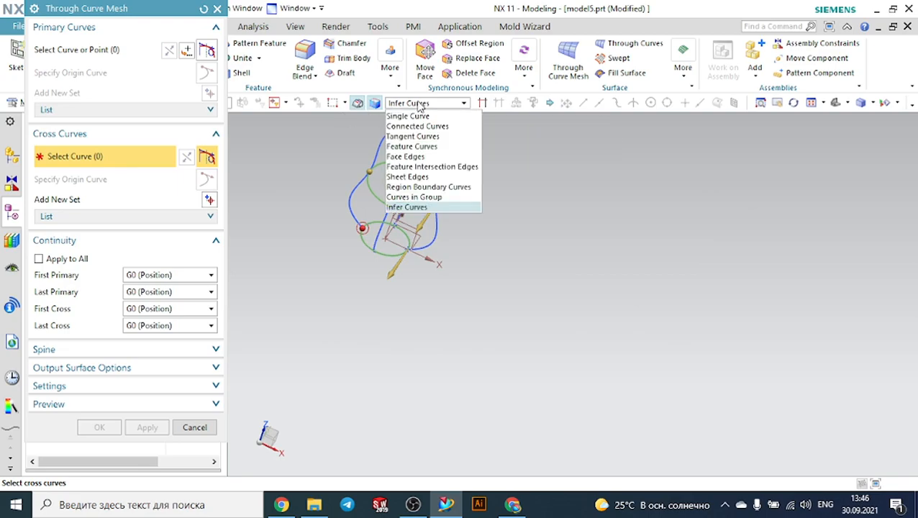
pyautogui.click(413, 116)
pyautogui.moveTo(487, 142); pyautogui.dragTo(461, 126, button='middle')
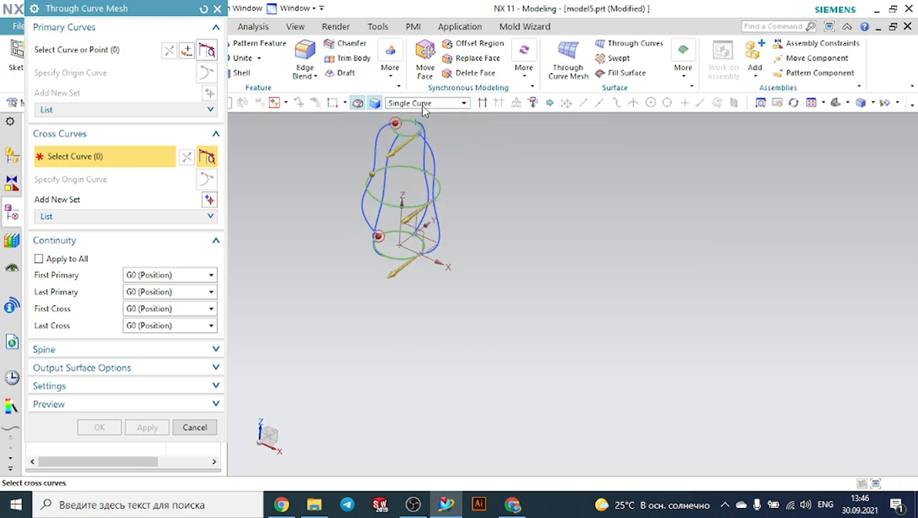
pyautogui.click(424, 103)
pyautogui.click(412, 136)
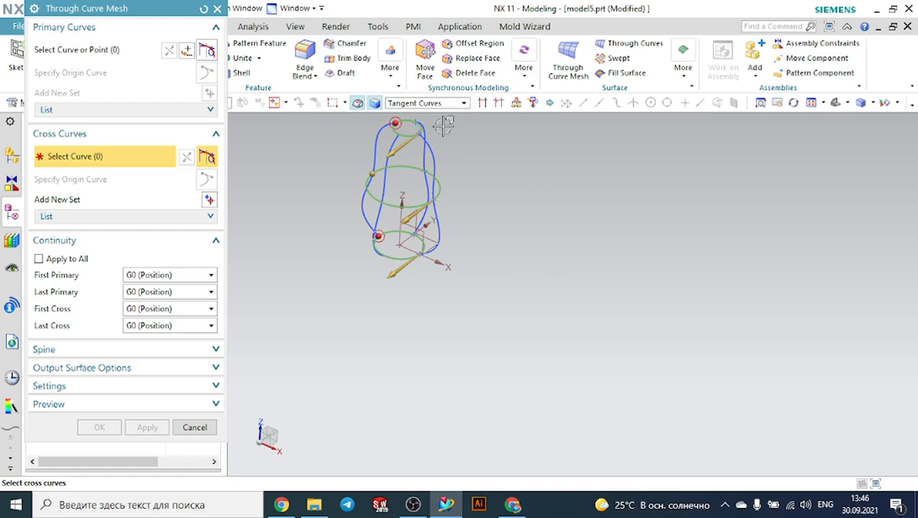
# Add the four vertical splines around the body in sequence, each as a separate cross curve set.
pyautogui.moveTo(454, 139); pyautogui.dragTo(547, 144, button='middle')
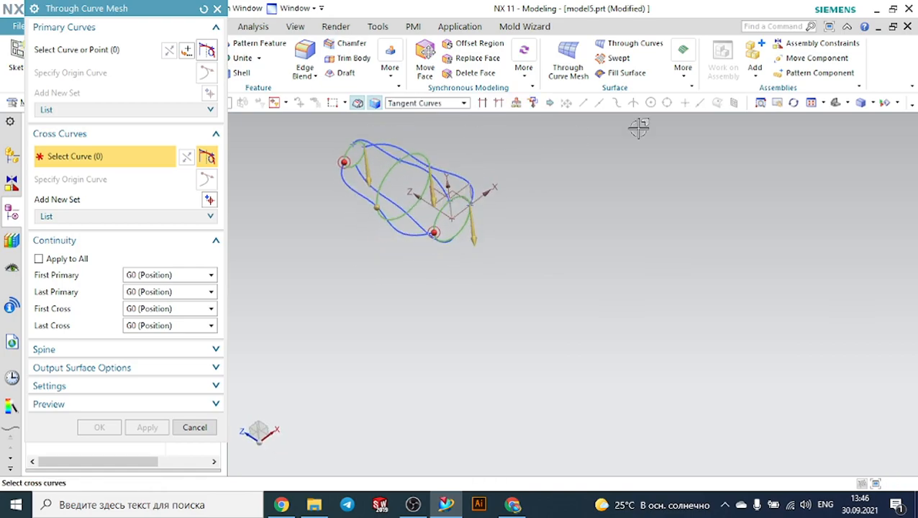
pyautogui.click(834, 103)
pyautogui.scroll(-2, 679, 264)
pyautogui.scroll(4, 615, 151)
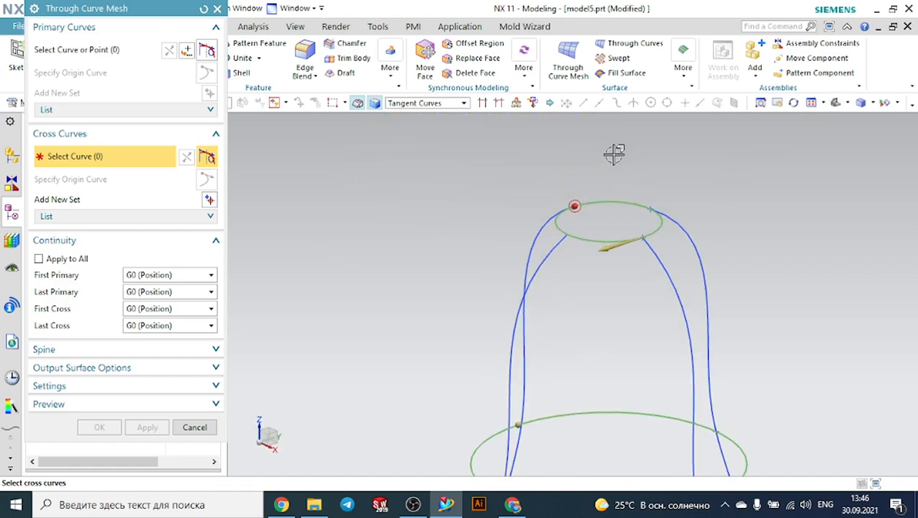
pyautogui.click(648, 245)
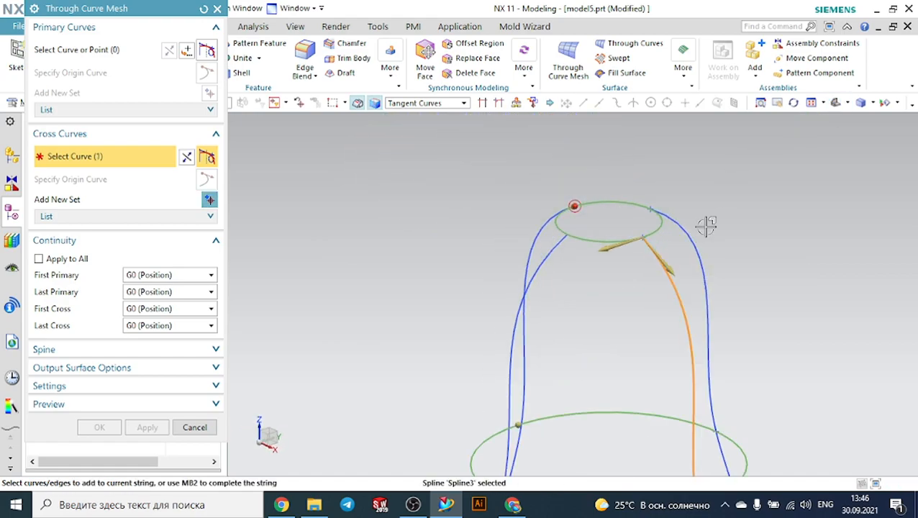
pyautogui.middleClick(739, 183)
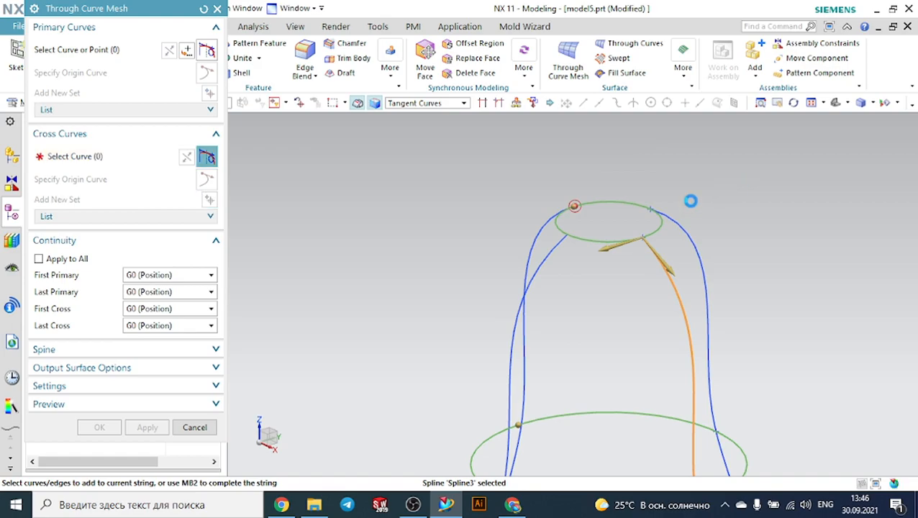
pyautogui.click(563, 247)
pyautogui.middleClick(567, 199)
pyautogui.click(683, 215)
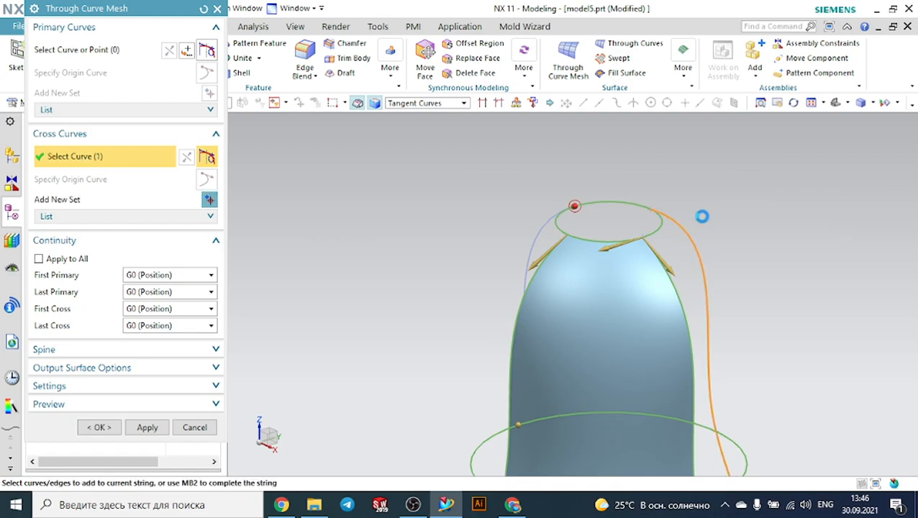
pyautogui.middleClick(733, 227)
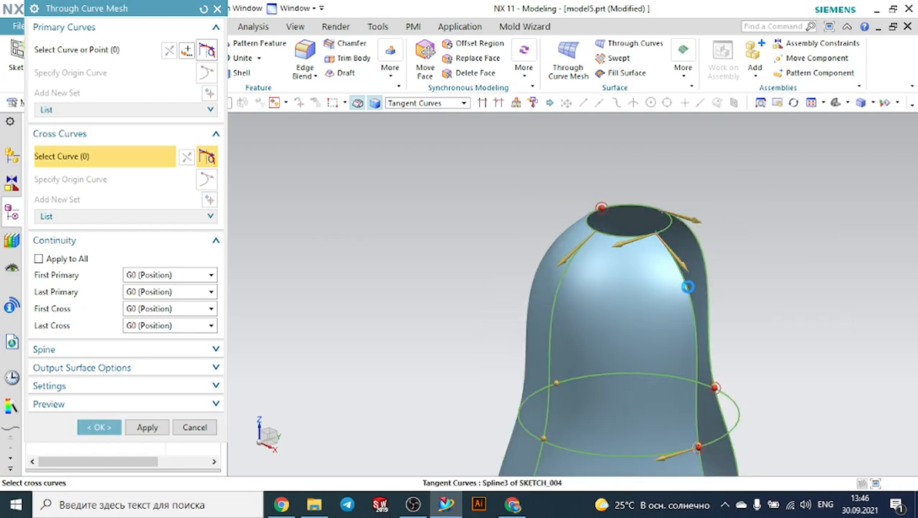
# Reselect the first spline as the closing cross curve and create the Through Curve Mesh body.
pyautogui.click(678, 260)
pyautogui.scroll(-3, 775, 262)
pyautogui.moveTo(764, 231); pyautogui.dragTo(713, 229, button='middle')
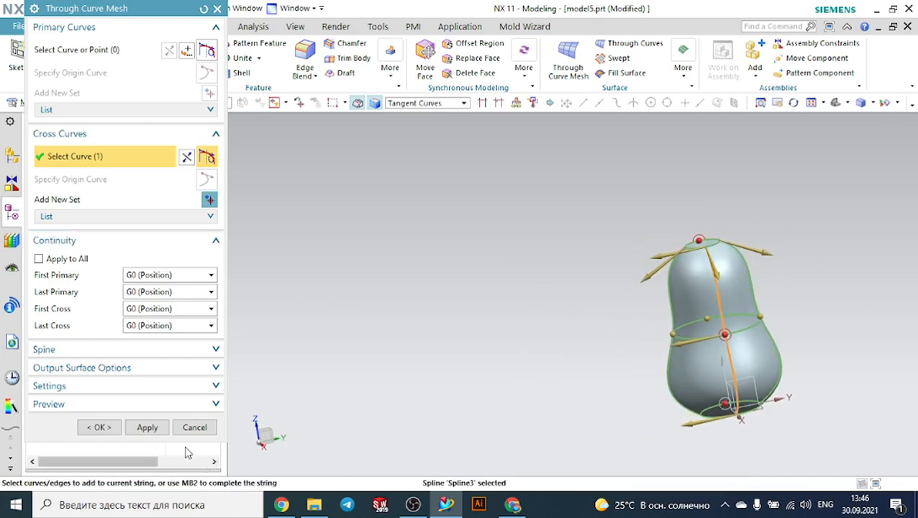
pyautogui.click(110, 429)
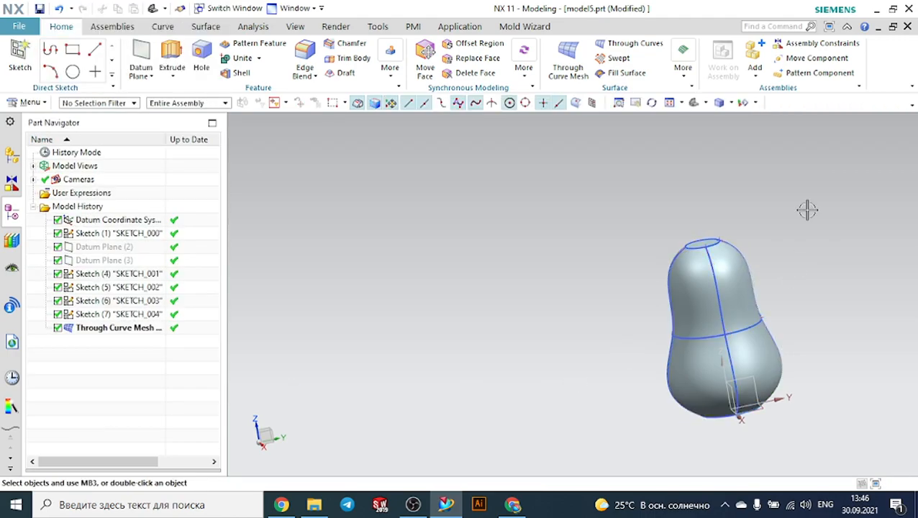
# Shell the mesh body with a 3 mm wall thickness, removing the flat top face.
pyautogui.click(695, 102)
pyautogui.moveTo(735, 216); pyautogui.dragTo(680, 295, button='middle')
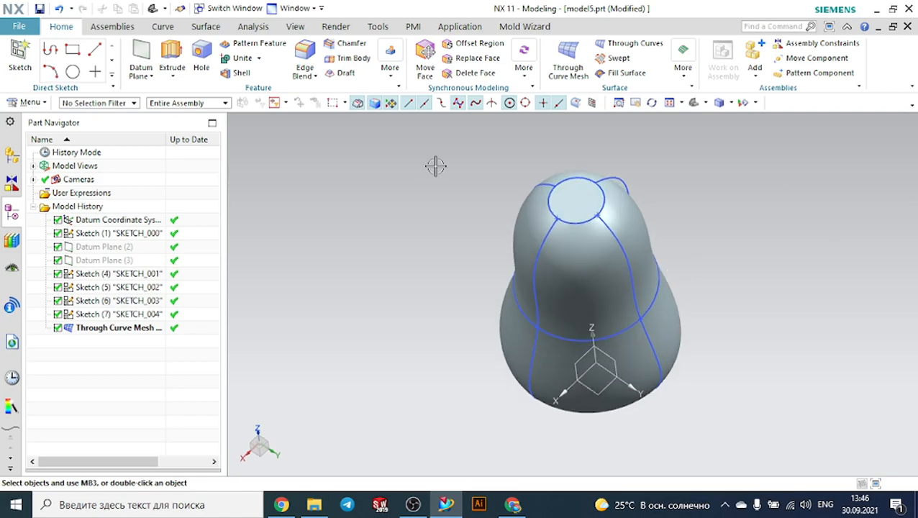
pyautogui.click(237, 72)
pyautogui.scroll(2, 586, 193)
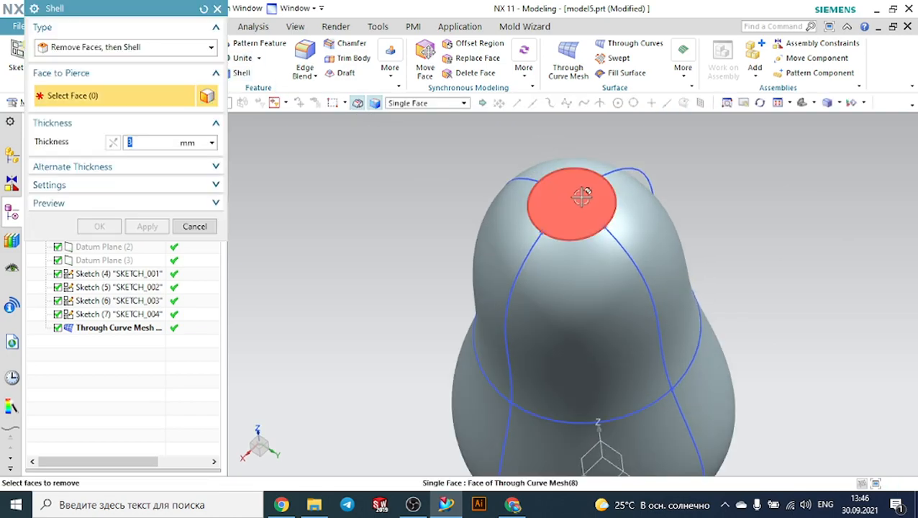
pyautogui.click(579, 191)
pyautogui.scroll(-1, 586, 186)
pyautogui.scroll(-2, 700, 199)
pyautogui.moveTo(701, 199); pyautogui.dragTo(637, 195, button='middle')
pyautogui.click(98, 225)
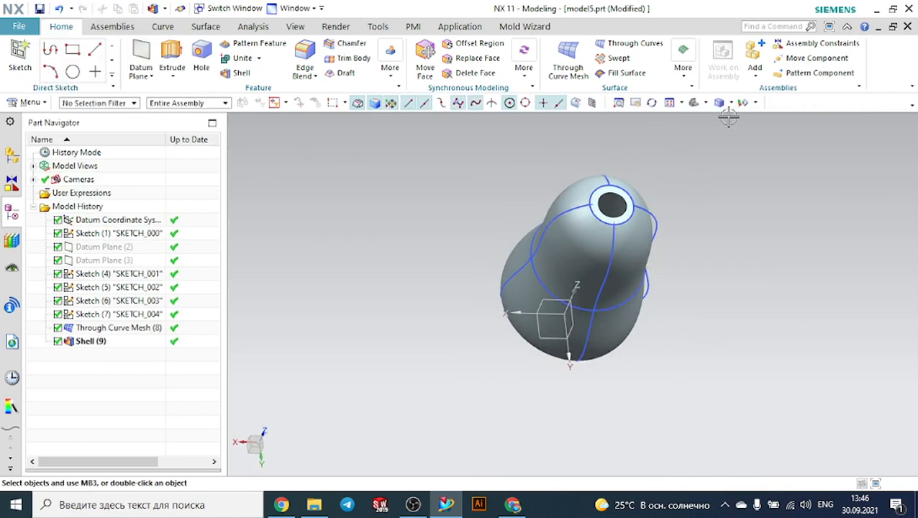
# Switch to File Explorer and open the model2 part from the "Through the curve mesh" folder.
pyautogui.click(693, 106)
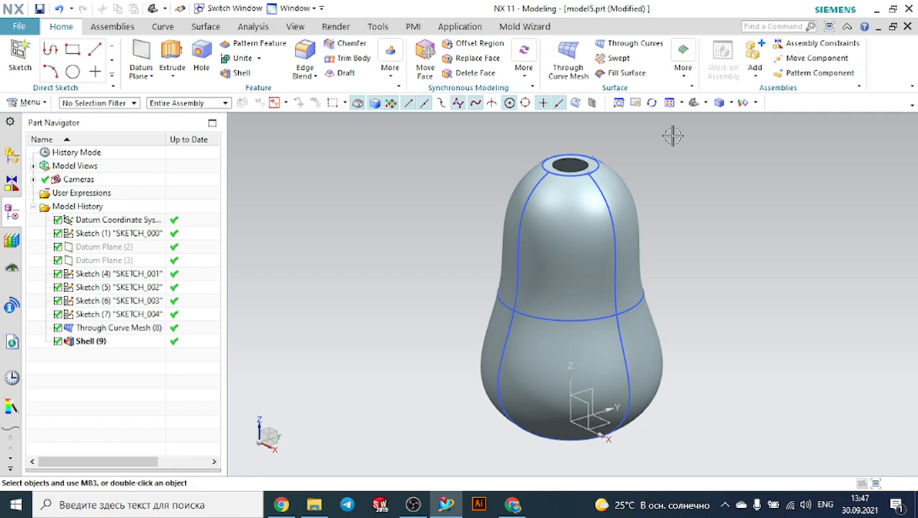
pyautogui.moveTo(670, 166); pyautogui.dragTo(631, 205, button='middle')
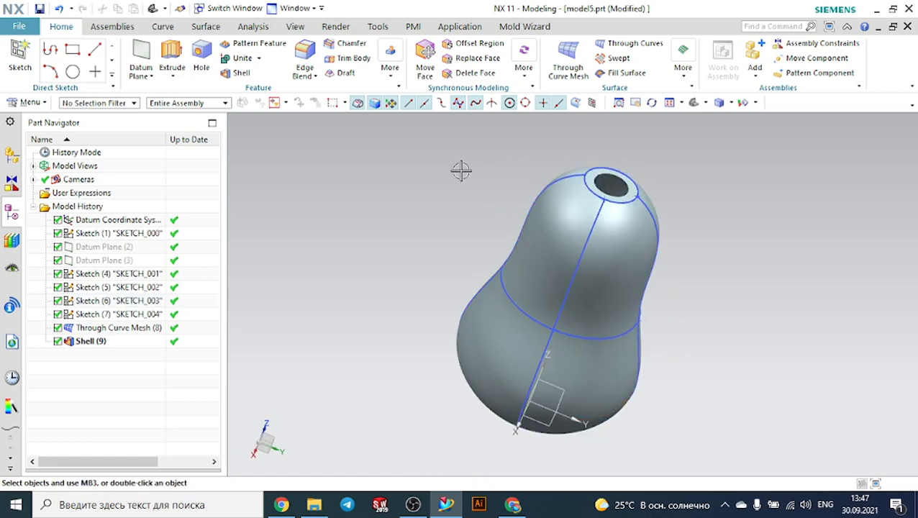
pyautogui.moveTo(322, 509)
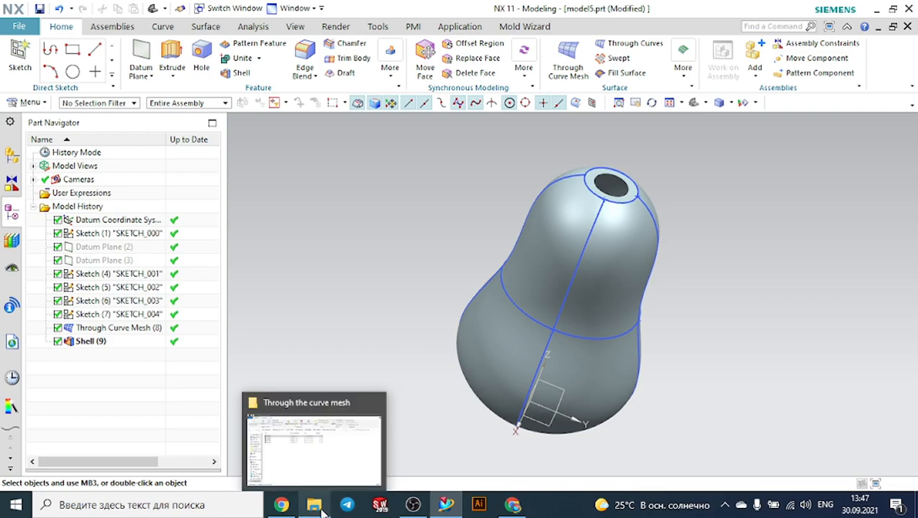
pyautogui.click(325, 464)
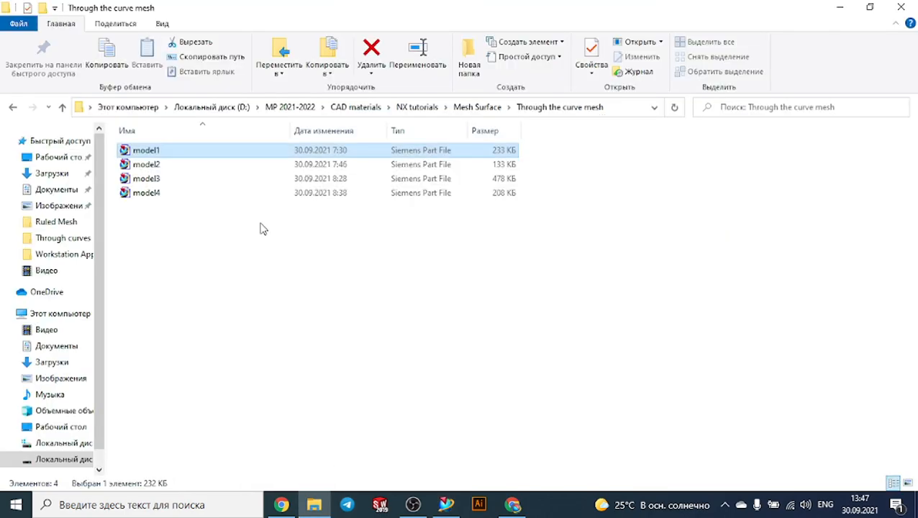
pyautogui.doubleClick(165, 165)
pyautogui.moveTo(344, 209); pyautogui.dragTo(373, 273, button='middle')
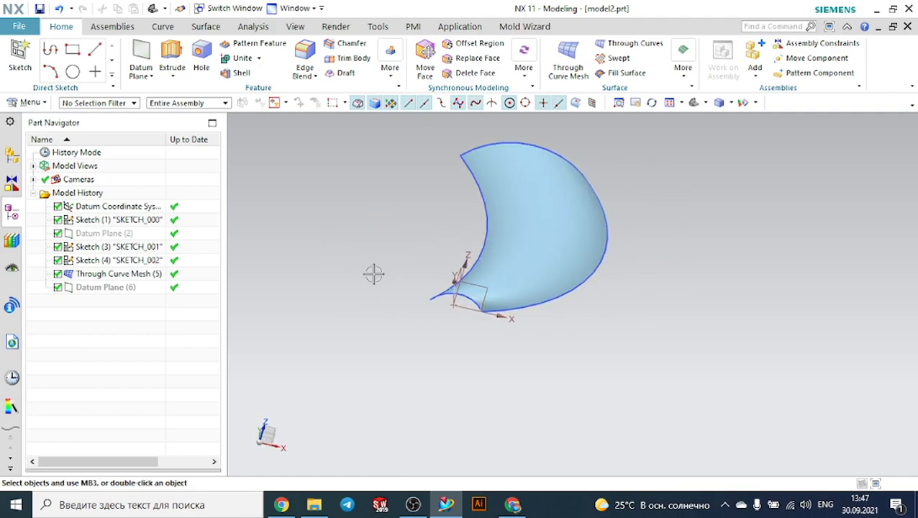
# Display the curved surface of model2 in Static Wireframe to examine its boundary curves.
pyautogui.click(730, 105)
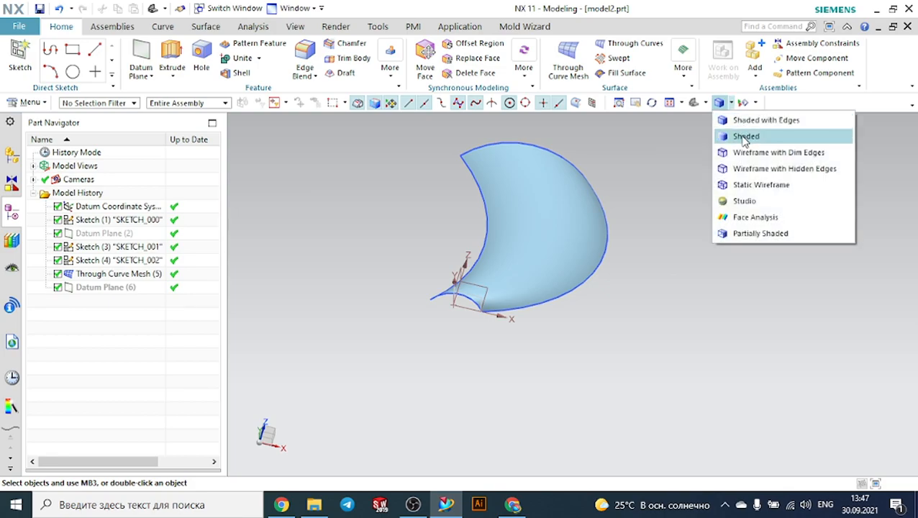
pyautogui.click(751, 185)
pyautogui.moveTo(737, 175); pyautogui.dragTo(666, 184, button='middle')
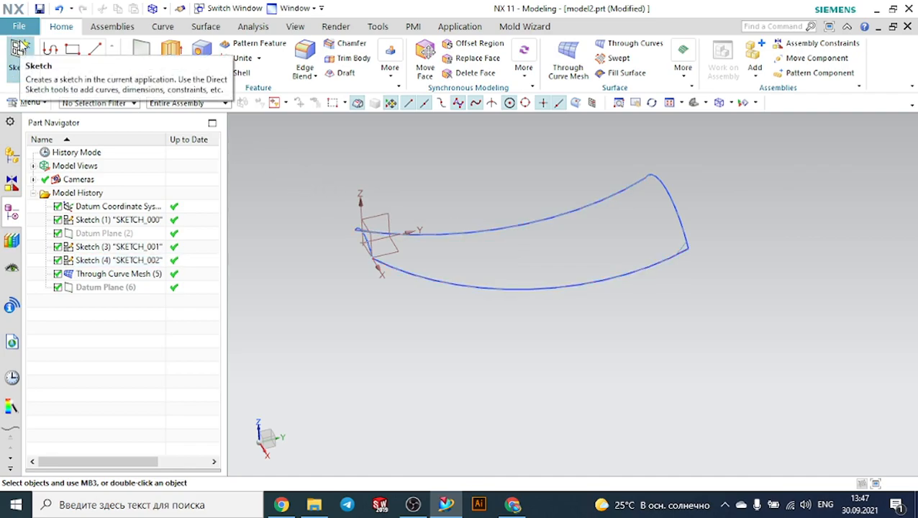
# Create a new part named model6.prt from the Model template in millimetres.
pyautogui.click(19, 26)
pyautogui.click(29, 41)
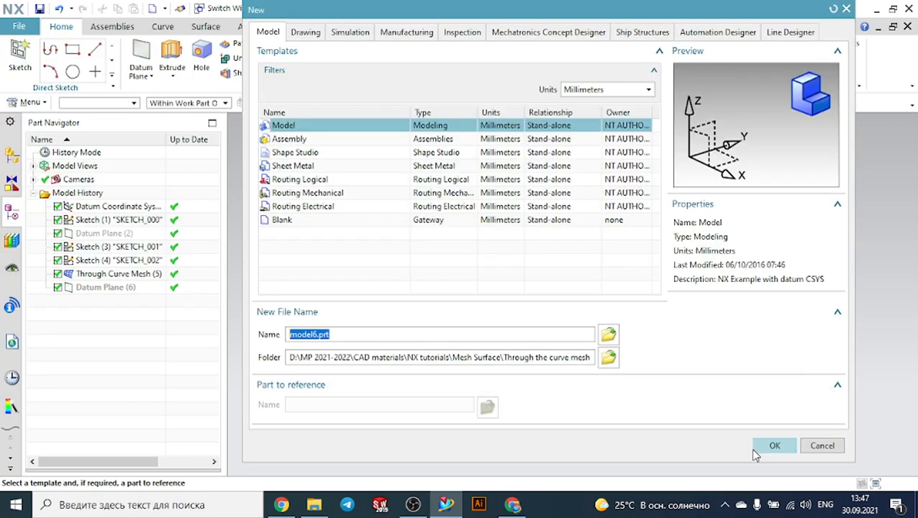
pyautogui.click(756, 451)
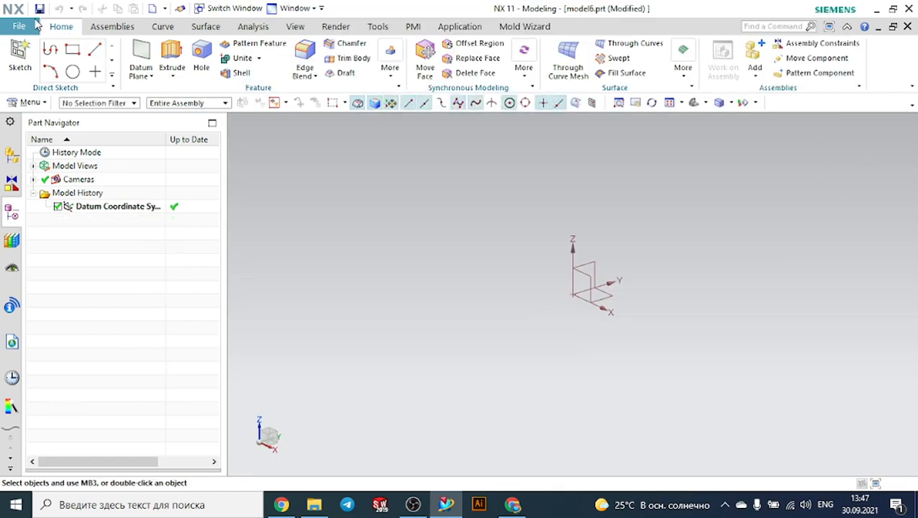
# Sketch an upward-bulging arc of about 91 mm radius with level endpoints on the XZ plane, and finish the sketch.
pyautogui.click(20, 58)
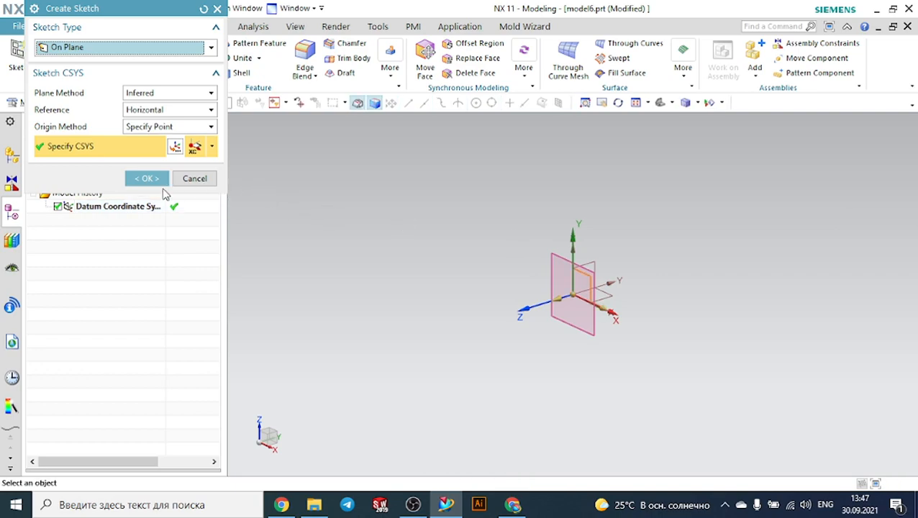
pyautogui.click(148, 179)
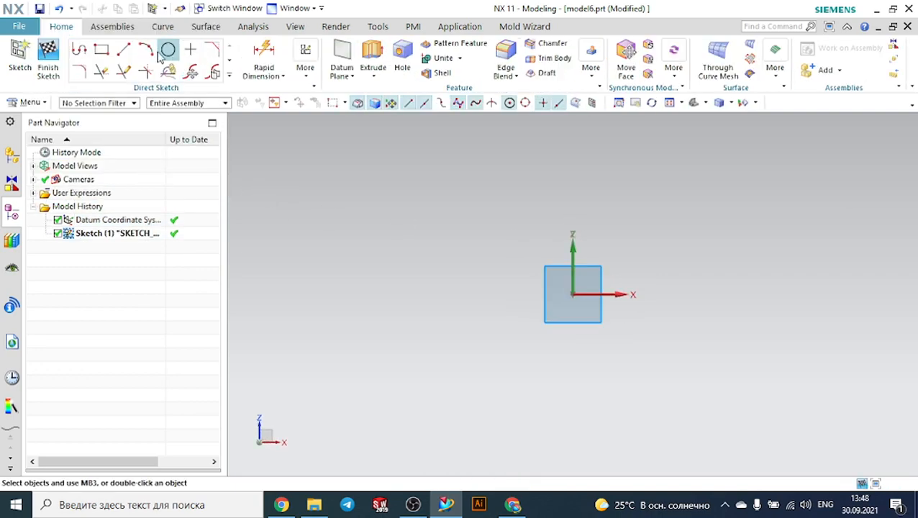
pyautogui.click(145, 52)
pyautogui.click(484, 293)
pyautogui.click(787, 293)
pyautogui.click(616, 217)
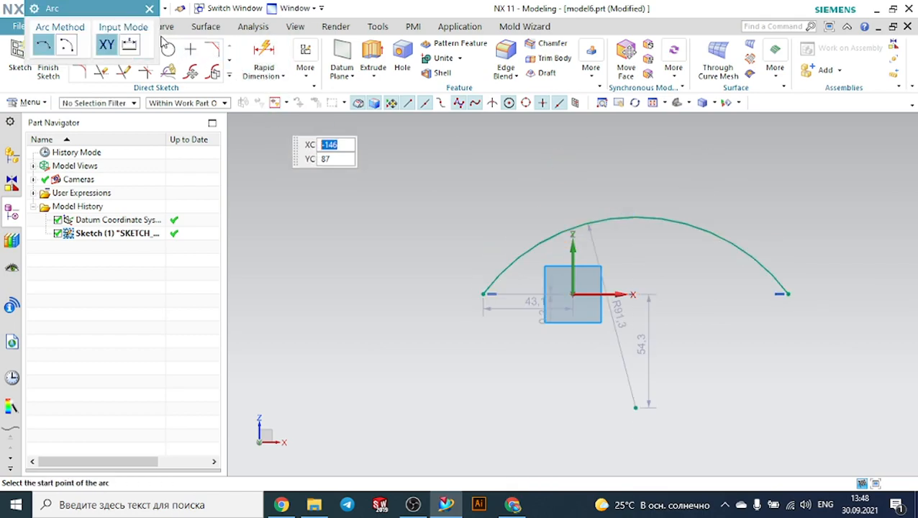
pyautogui.click(150, 9)
pyautogui.moveTo(572, 202)
pyautogui.mouseDown(button='middle')
pyautogui.moveTo(698, 176)
pyautogui.moveTo(630, 213)
pyautogui.moveTo(649, 206)
pyautogui.mouseUp(button='middle')
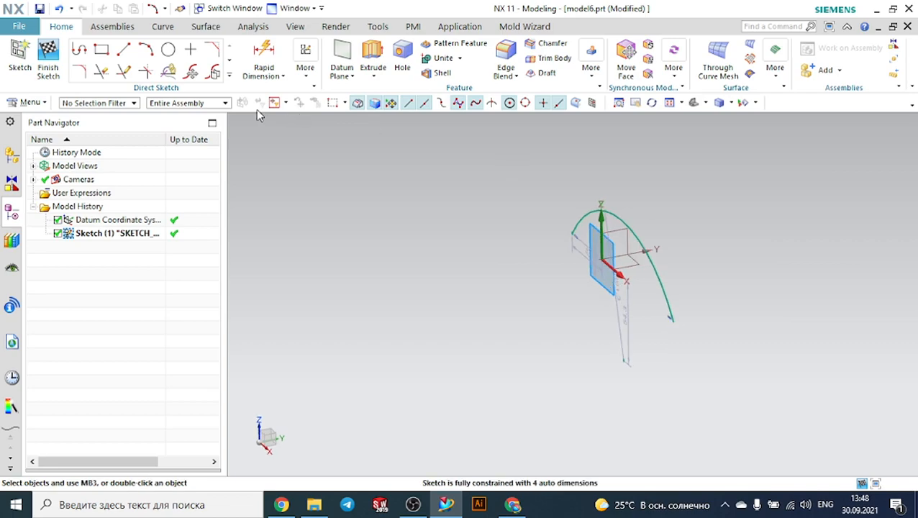
pyautogui.click(48, 58)
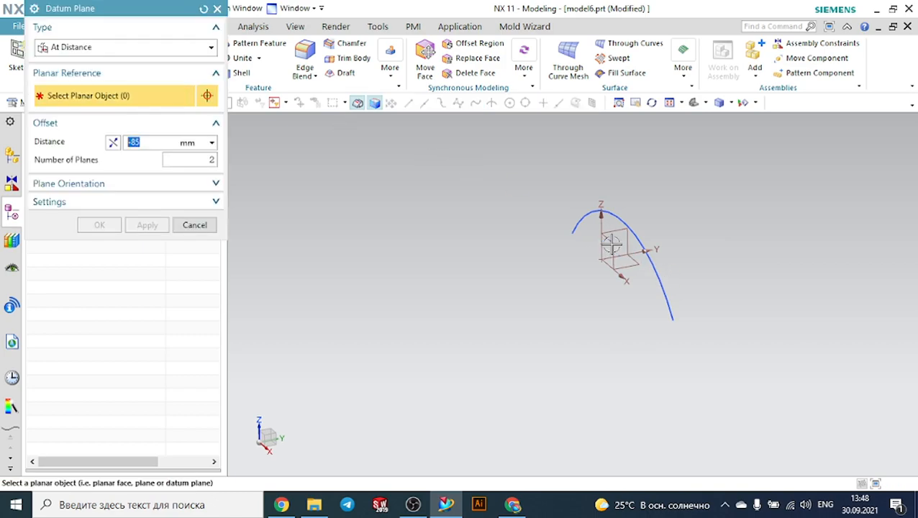
# Create a single datum plane parallel to the XZ plane, offset well away from the arc in the negative Y direction.
pyautogui.doubleClick(191, 159)
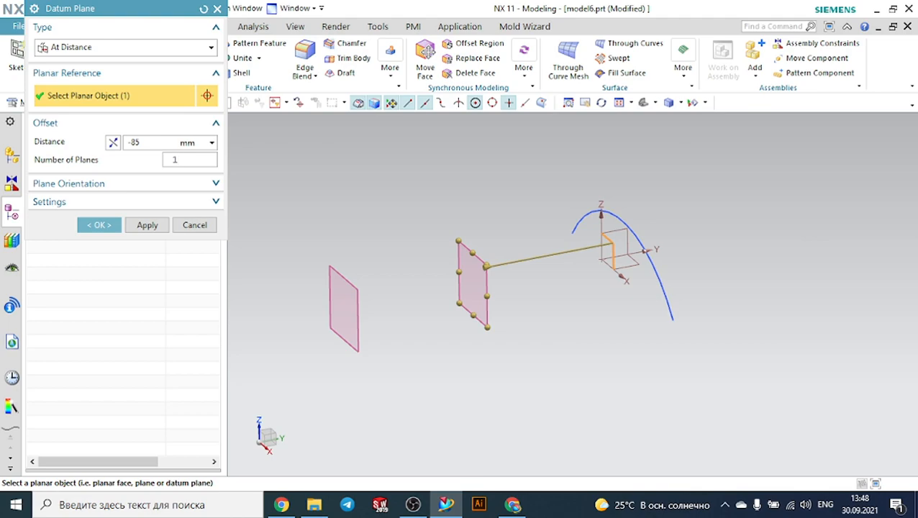
pyautogui.press('Return')
pyautogui.moveTo(484, 268); pyautogui.dragTo(267, 308)
pyautogui.click(85, 227)
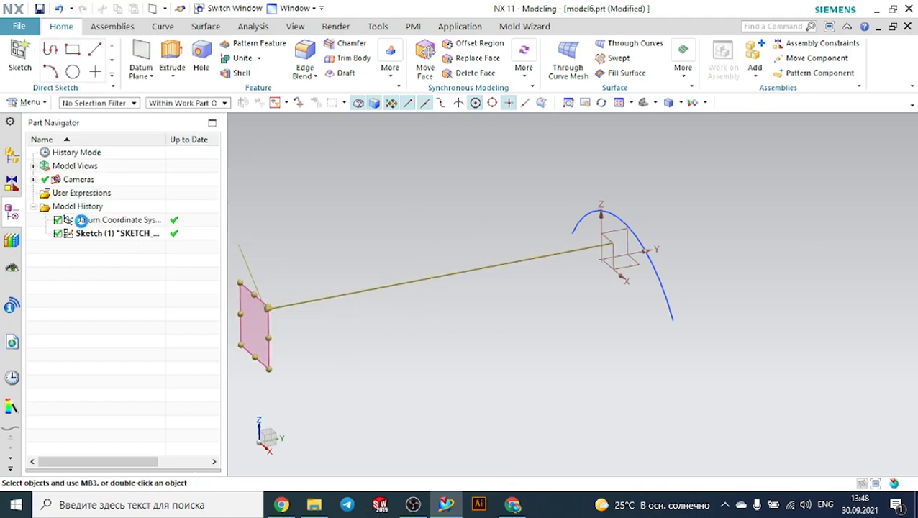
# Sketch an arc of about 70.5 mm radius with level endpoints on the offset datum plane, bulging toward positive Z, and finish the sketch.
pyautogui.click(32, 47)
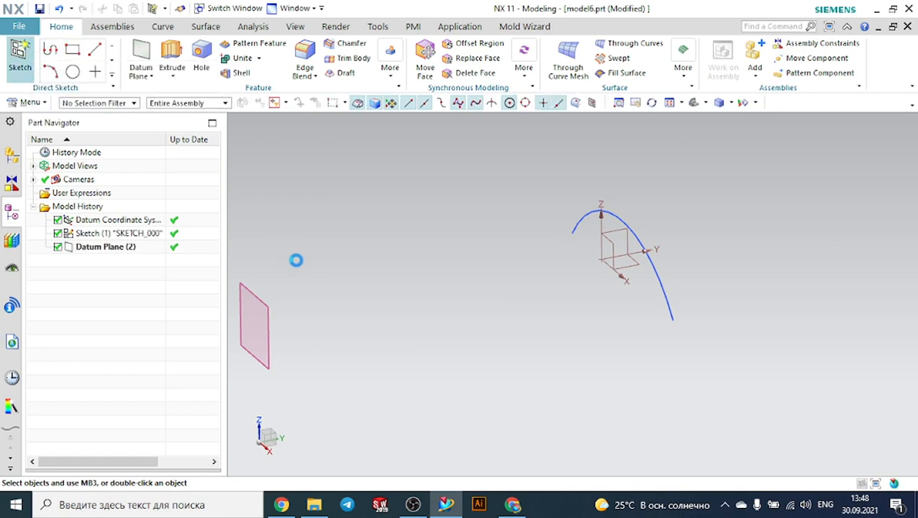
pyautogui.click(270, 308)
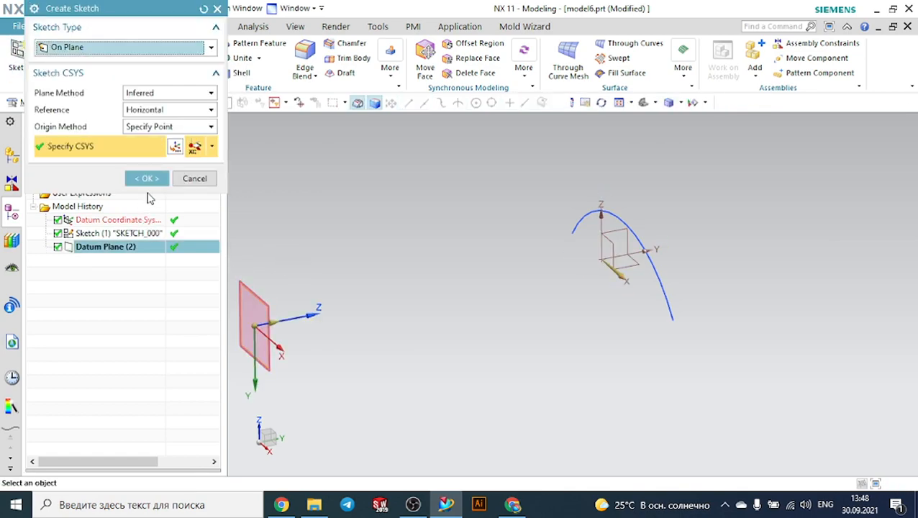
pyautogui.click(149, 179)
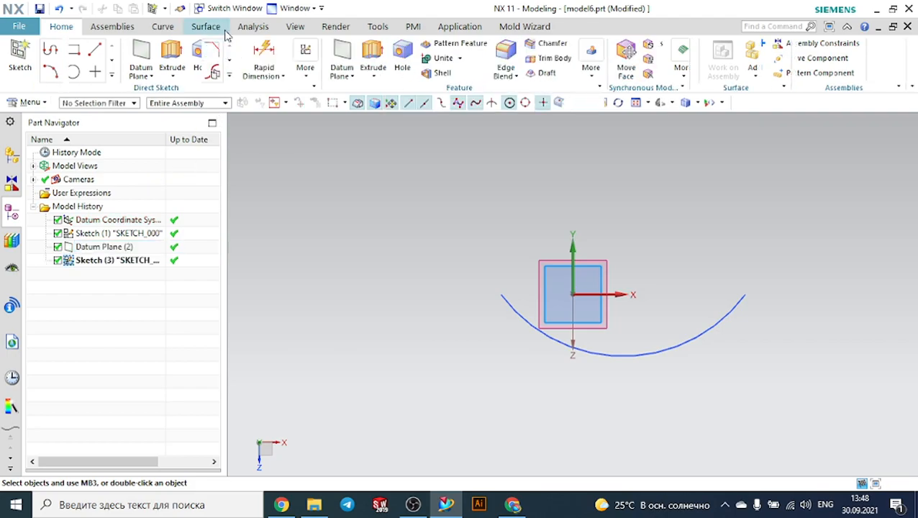
pyautogui.click(146, 50)
pyautogui.click(398, 286)
pyautogui.click(594, 286)
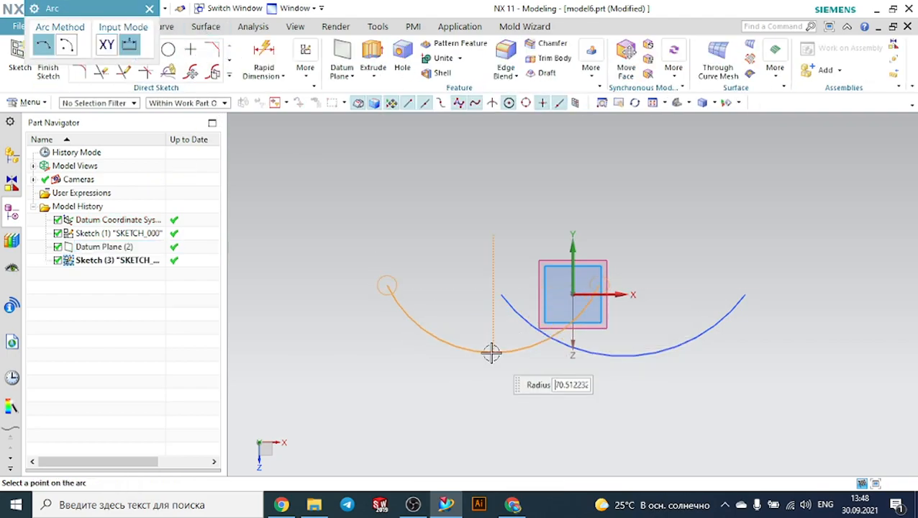
pyautogui.click(491, 352)
pyautogui.click(149, 7)
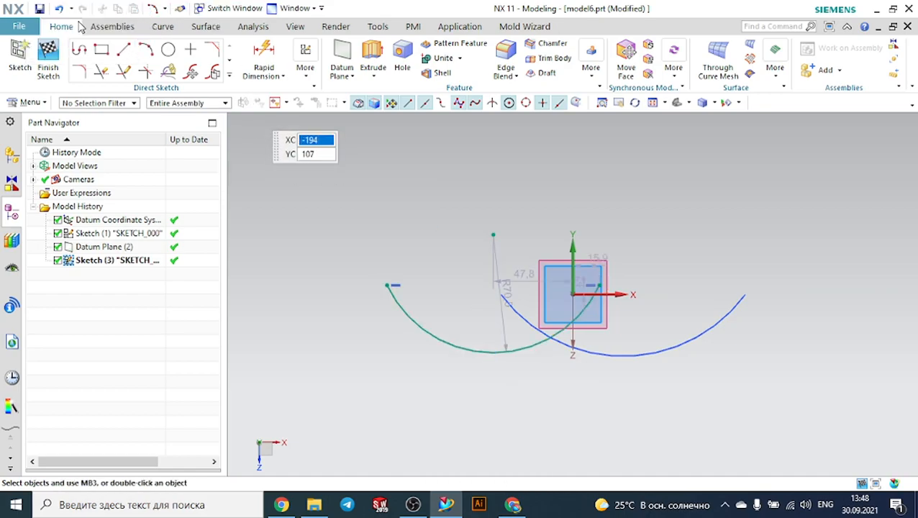
pyautogui.moveTo(518, 199)
pyautogui.mouseDown(button='middle')
pyautogui.moveTo(510, 101)
pyautogui.moveTo(403, 88)
pyautogui.moveTo(443, 118)
pyautogui.moveTo(503, 143)
pyautogui.mouseUp(button='middle')
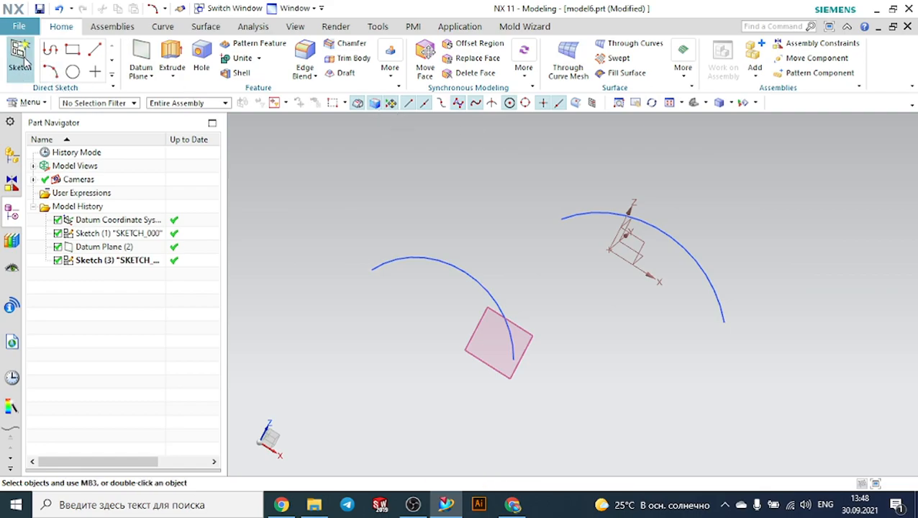
# Sketch a three-point arc on the XY plane linking the positive-X ends of the two profile arcs and bulging outward toward positive X.
pyautogui.moveTo(497, 227); pyautogui.dragTo(460, 217, button='middle')
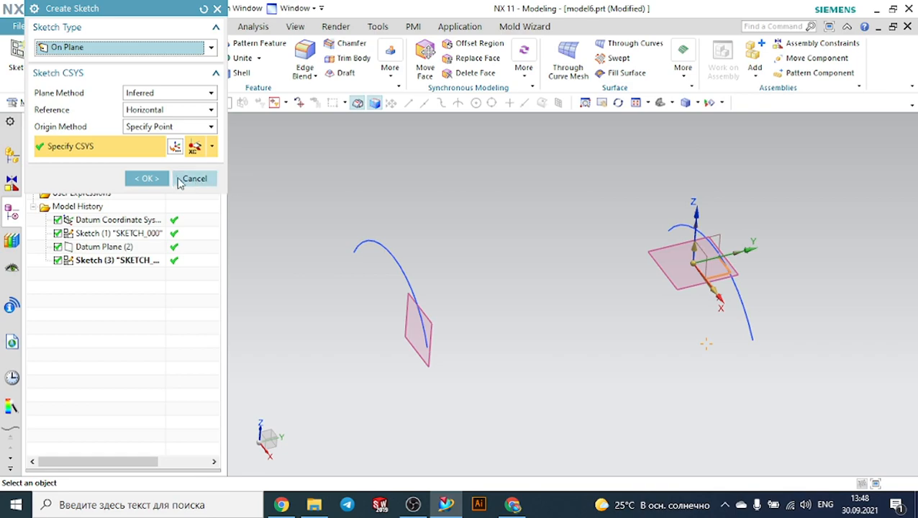
pyautogui.press('Return')
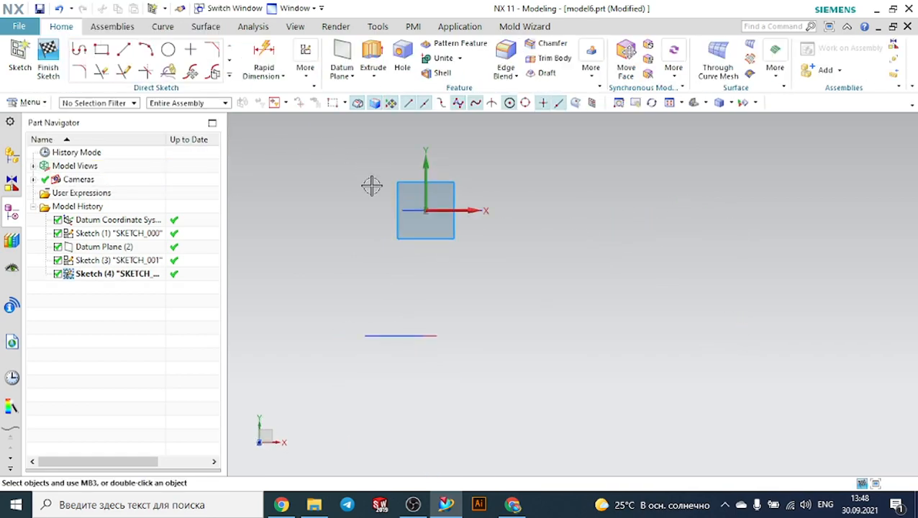
pyautogui.click(148, 52)
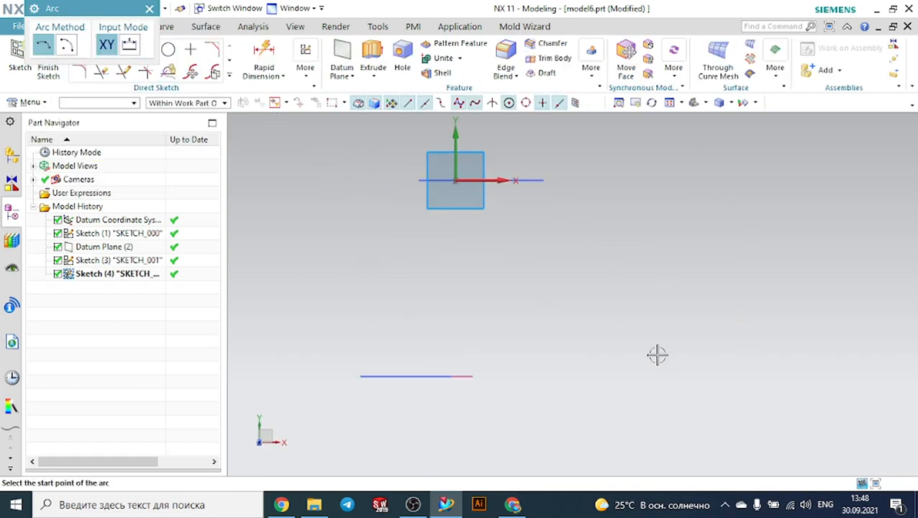
pyautogui.click(148, 8)
pyautogui.moveTo(479, 248); pyautogui.dragTo(548, 276, button='middle')
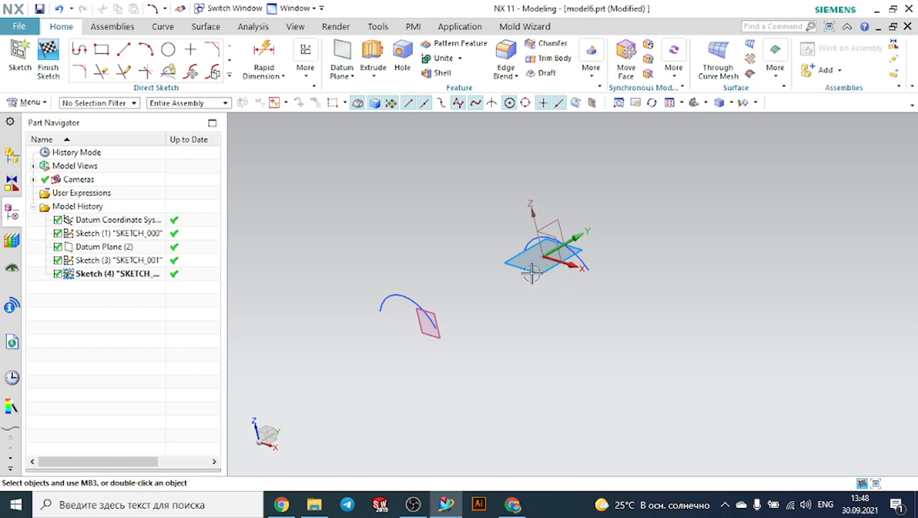
pyautogui.click(163, 26)
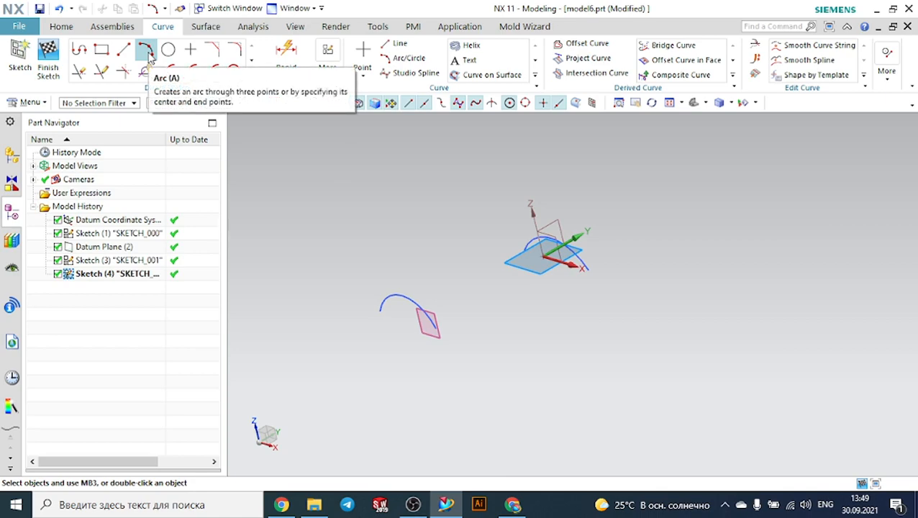
pyautogui.click(149, 57)
pyautogui.scroll(-3, 446, 334)
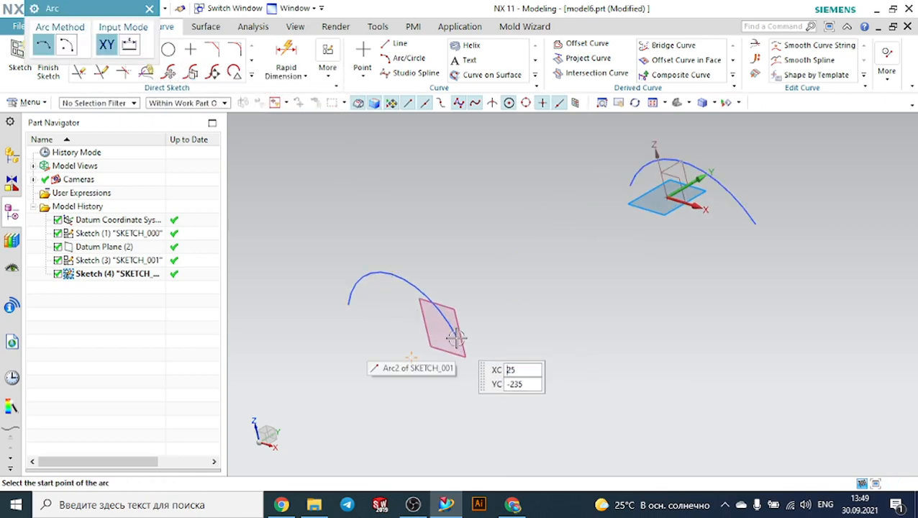
pyautogui.click(458, 337)
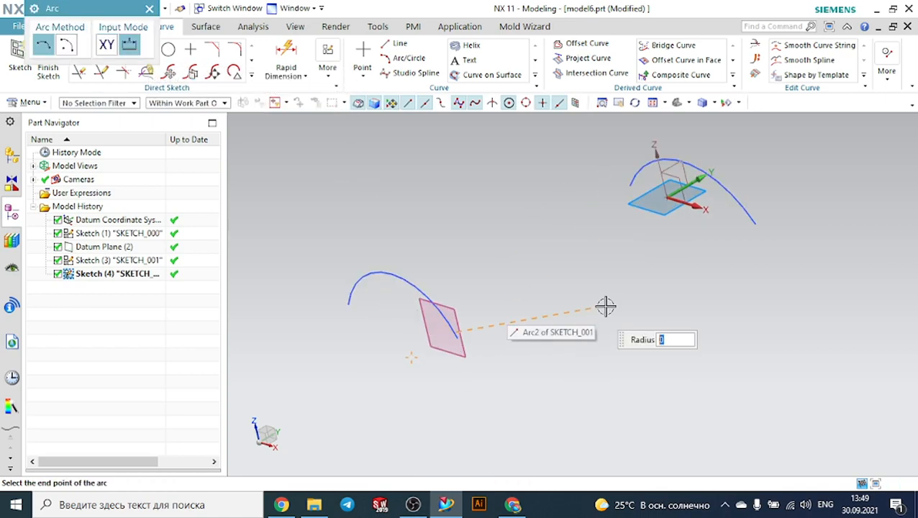
pyautogui.click(757, 225)
pyautogui.click(685, 277)
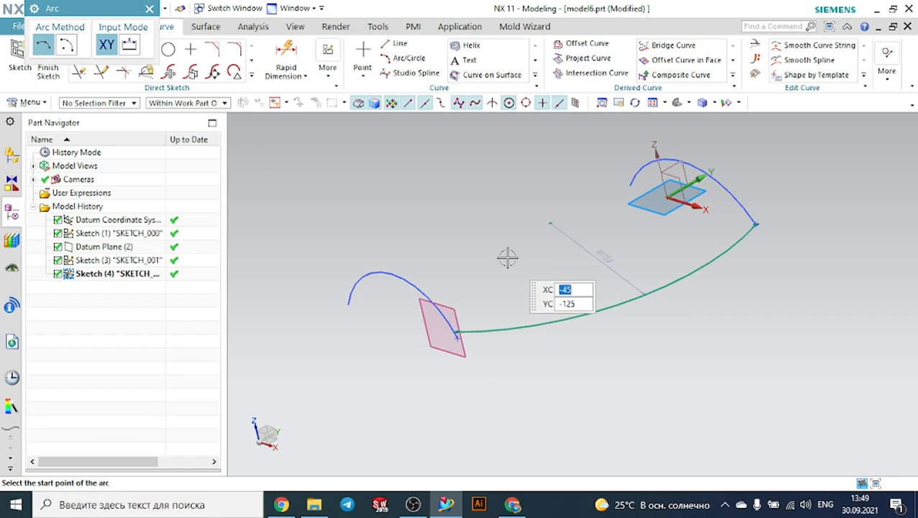
pyautogui.press('Escape')
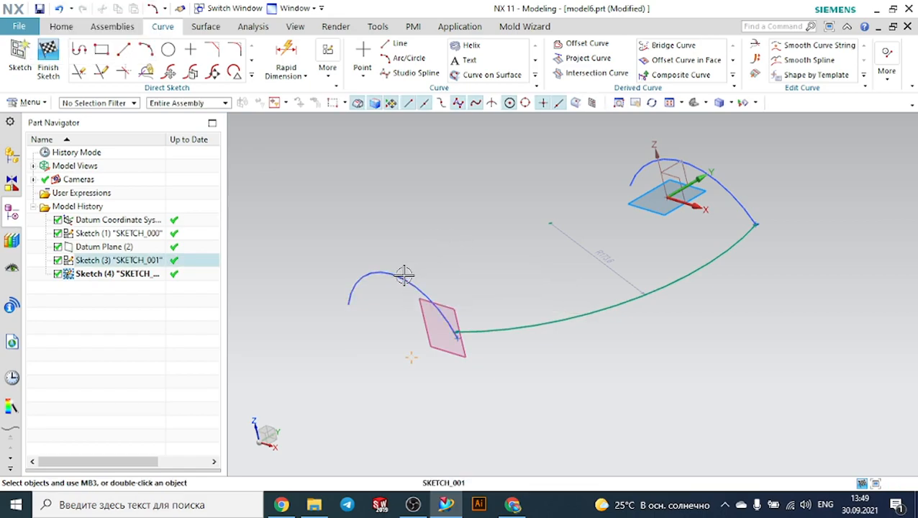
# Edit the offset-plane sketch to constrain its arc's positive-X endpoint onto the X axis with Point on Curve, and finish the sketch.
pyautogui.doubleClick(405, 276)
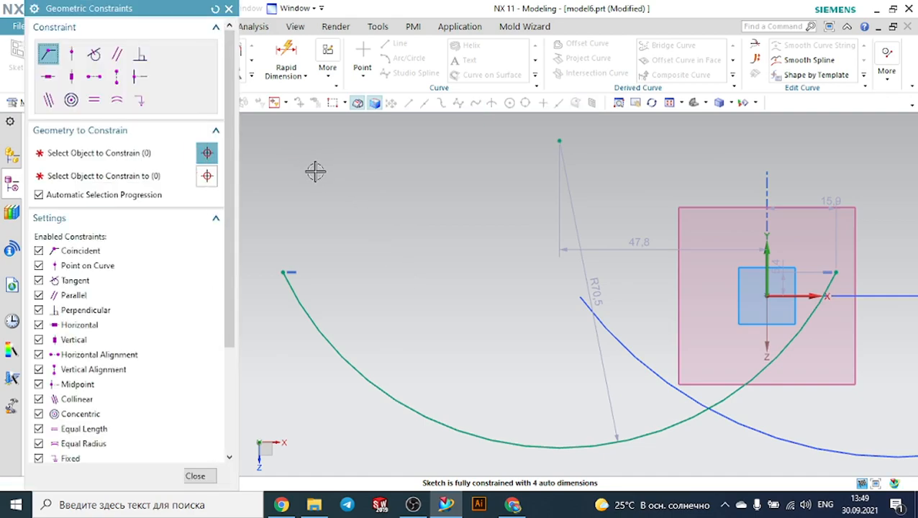
pyautogui.click(71, 54)
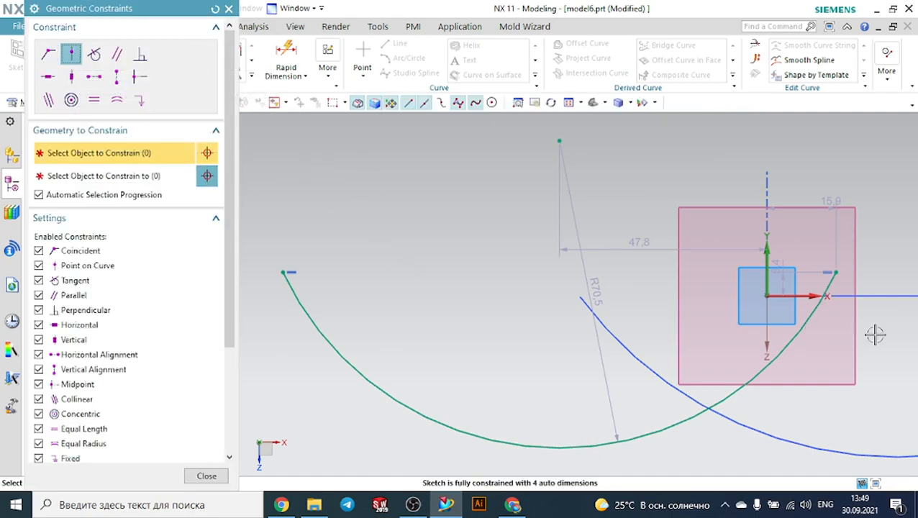
pyautogui.click(832, 271)
pyautogui.click(809, 294)
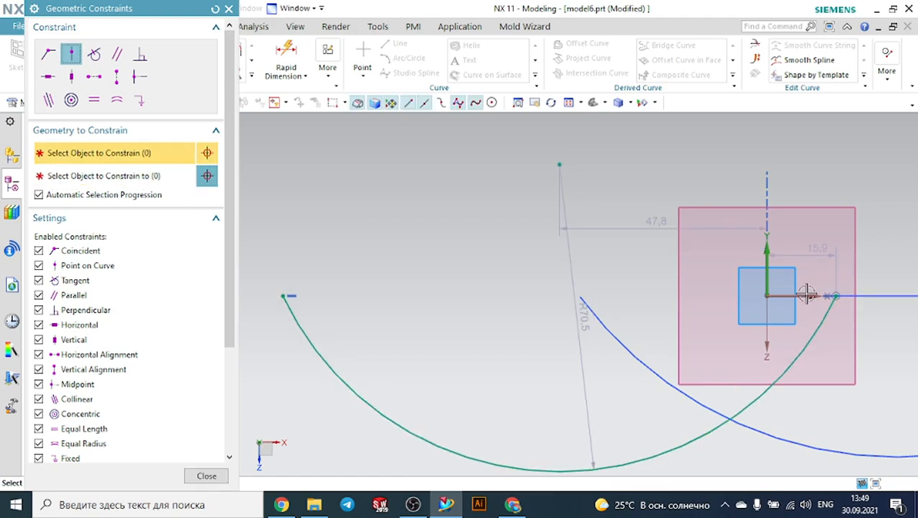
pyautogui.click(228, 8)
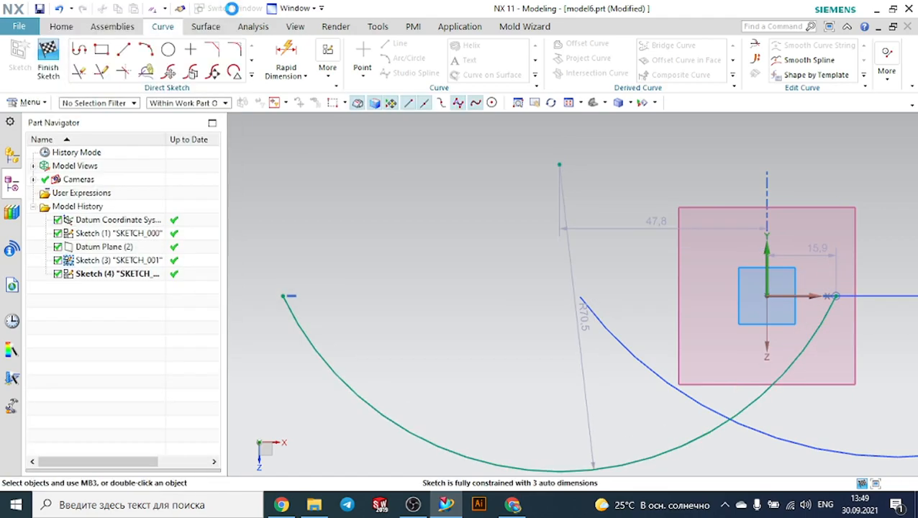
pyautogui.click(48, 57)
pyautogui.moveTo(464, 320)
pyautogui.mouseDown(button='middle')
pyautogui.moveTo(471, 178)
pyautogui.moveTo(463, 189)
pyautogui.mouseUp(button='middle')
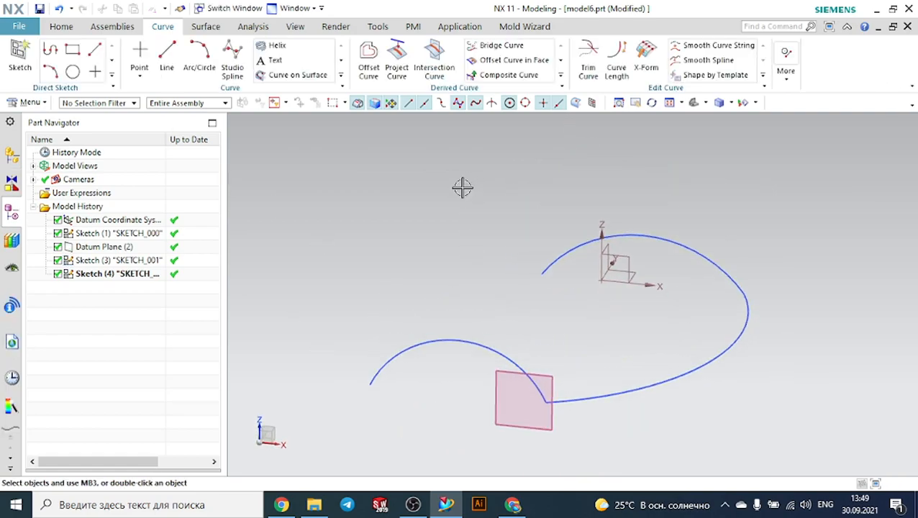
pyautogui.click(199, 58)
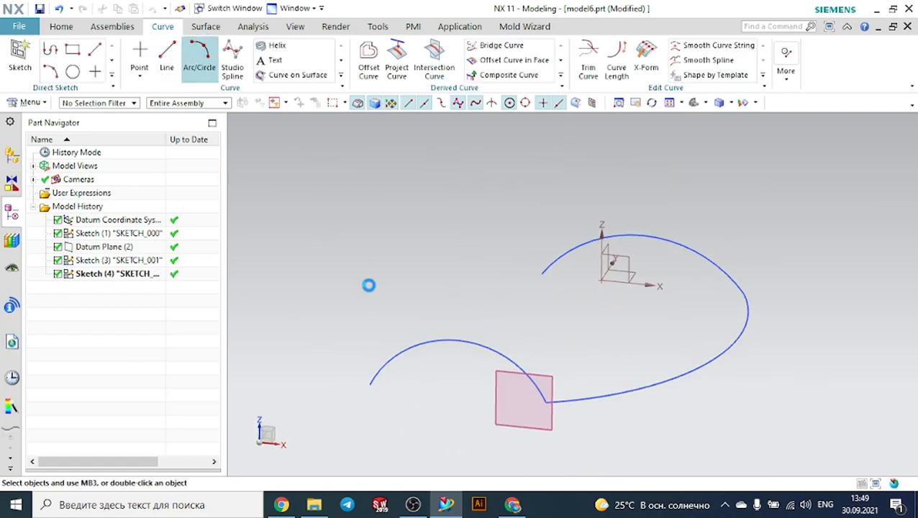
pyautogui.click(369, 381)
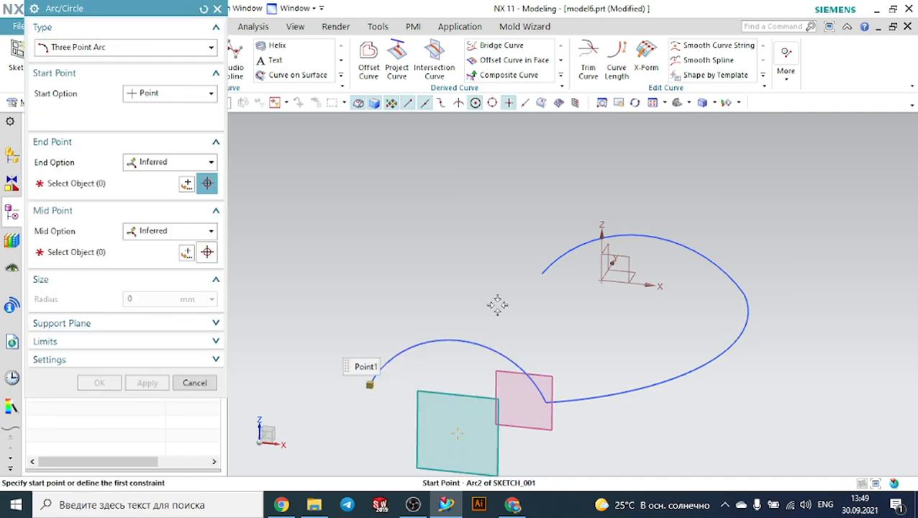
pyautogui.click(542, 272)
pyautogui.click(543, 296)
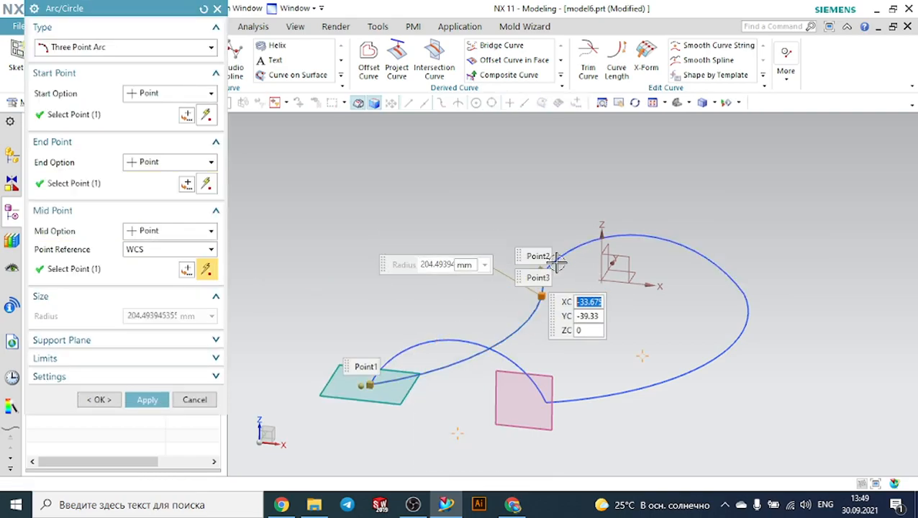
pyautogui.press('Escape')
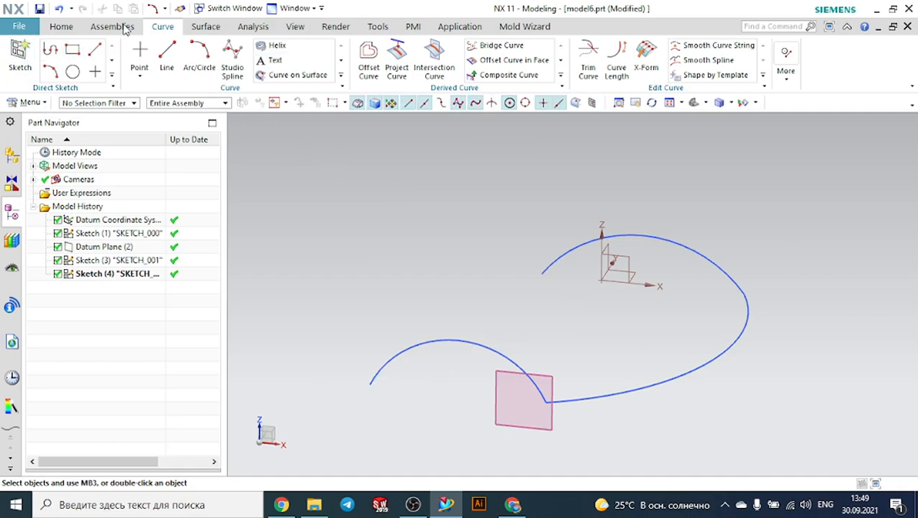
pyautogui.click(112, 26)
pyautogui.click(69, 28)
pyautogui.scroll(-1, 619, 281)
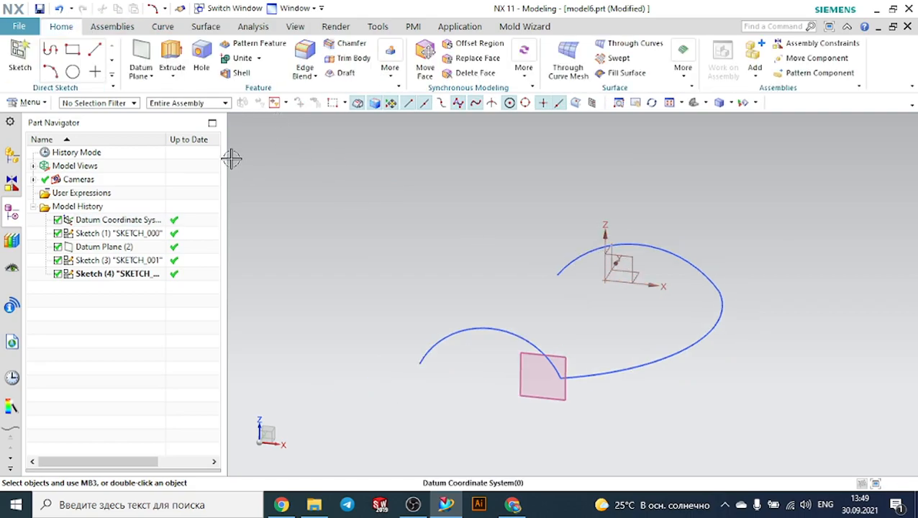
pyautogui.click(162, 27)
pyautogui.click(200, 61)
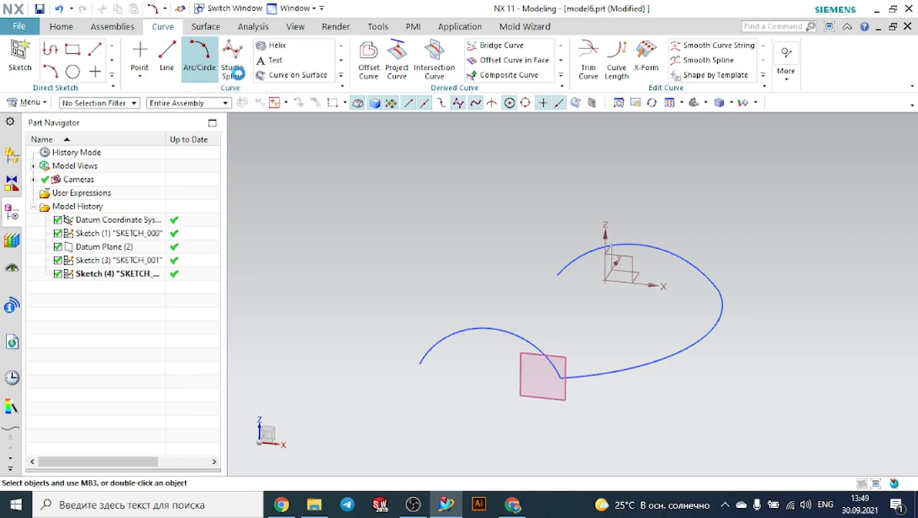
pyautogui.scroll(2, 424, 370)
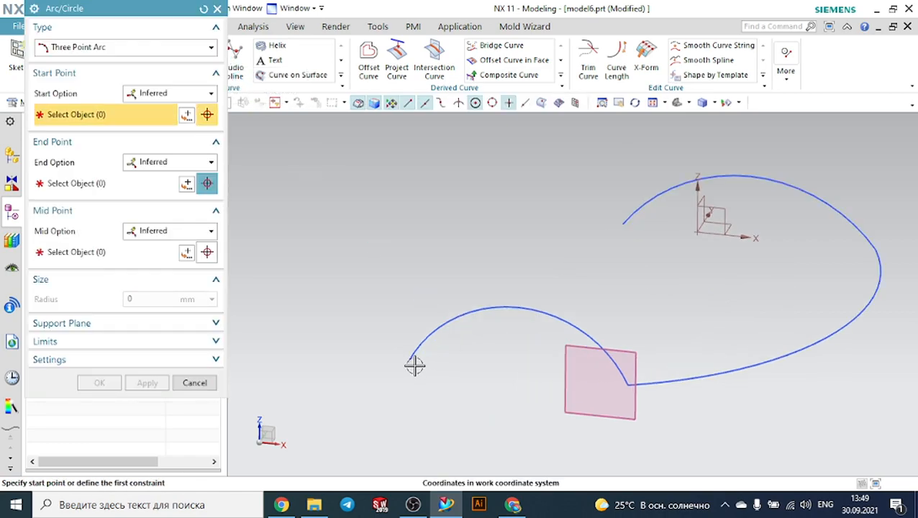
pyautogui.click(414, 363)
pyautogui.press('Escape')
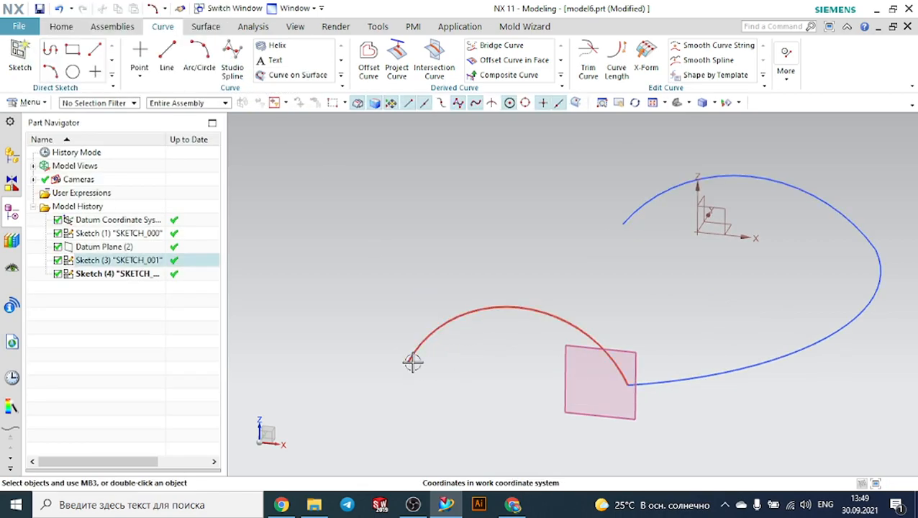
# Create a three-point arc of about 295 mm radius joining the negative-X ends of the two profile arcs, bulging toward positive X.
pyautogui.click(199, 58)
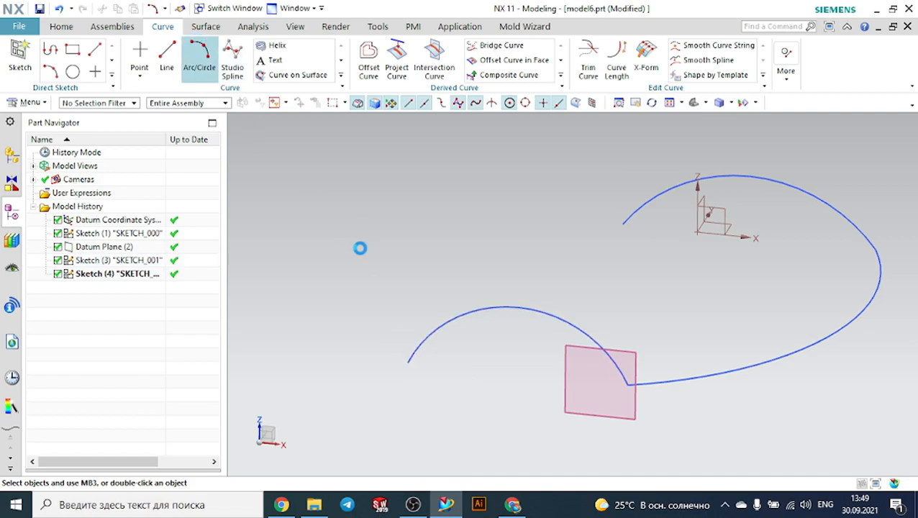
pyautogui.click(408, 361)
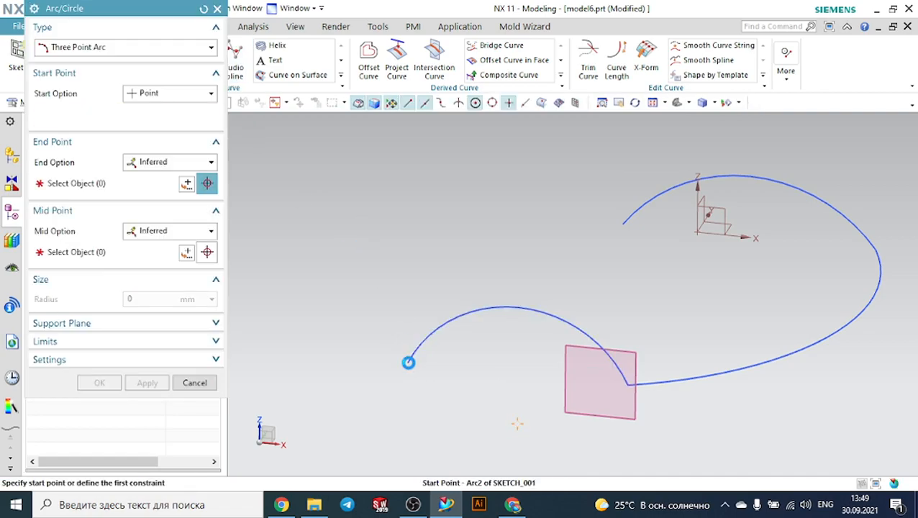
pyautogui.click(623, 223)
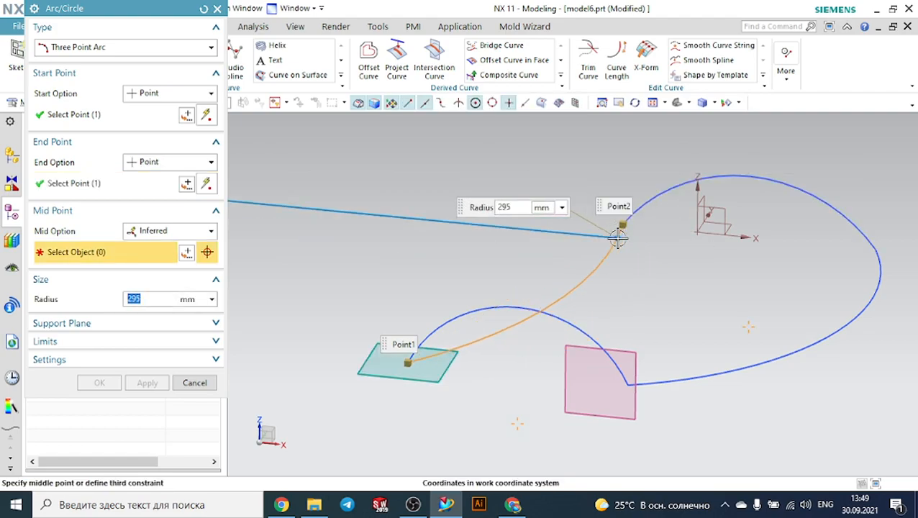
pyautogui.click(618, 237)
pyautogui.click(104, 399)
pyautogui.moveTo(508, 210); pyautogui.dragTo(519, 195, button='middle')
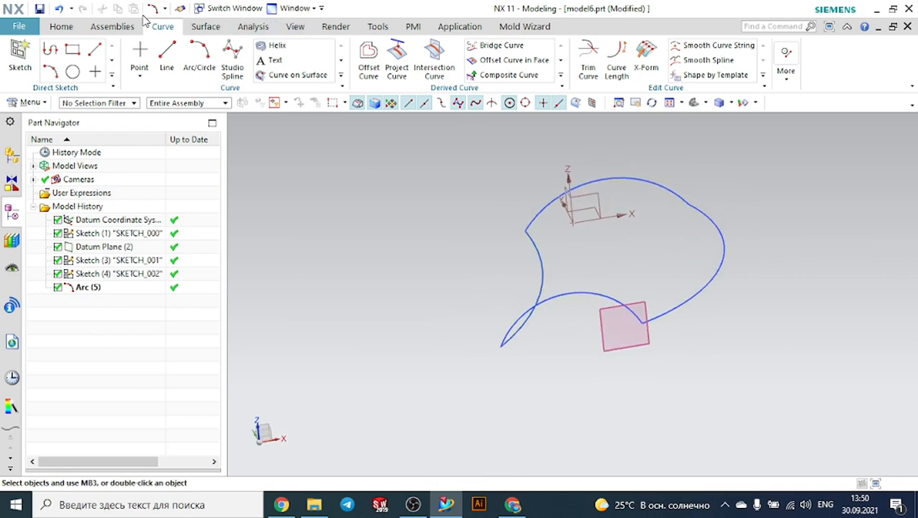
# Try a Through Curve Mesh surface with the two profile arcs as primary curves and the two side arcs as cross curves.
pyautogui.click(64, 26)
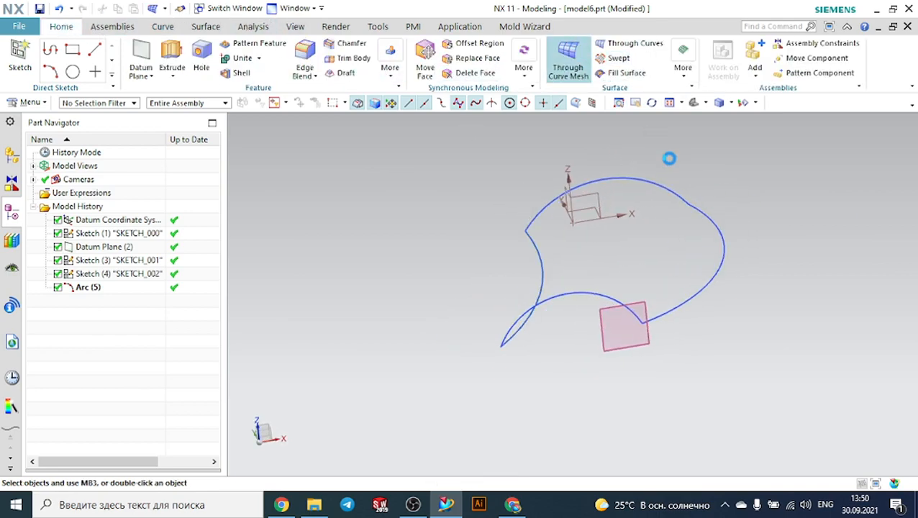
pyautogui.scroll(2, 668, 348)
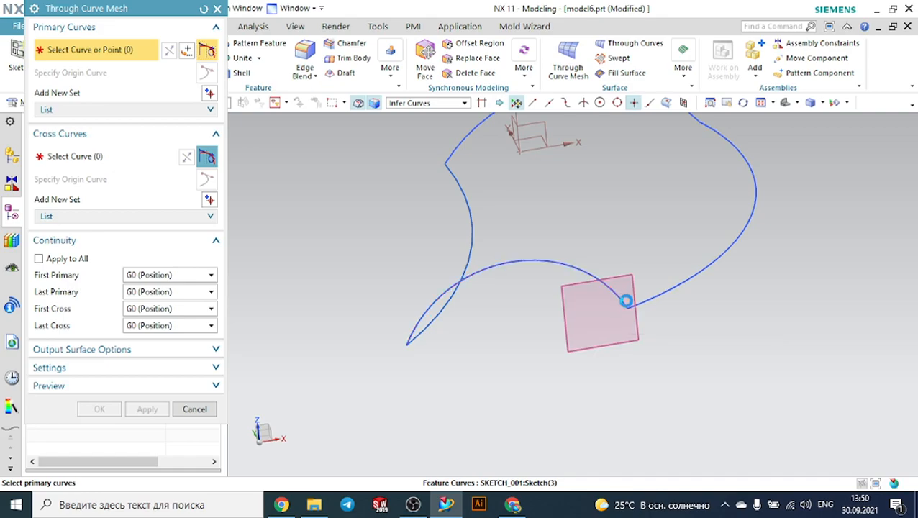
pyautogui.click(625, 299)
pyautogui.middleClick(733, 328)
pyautogui.scroll(-2, 738, 309)
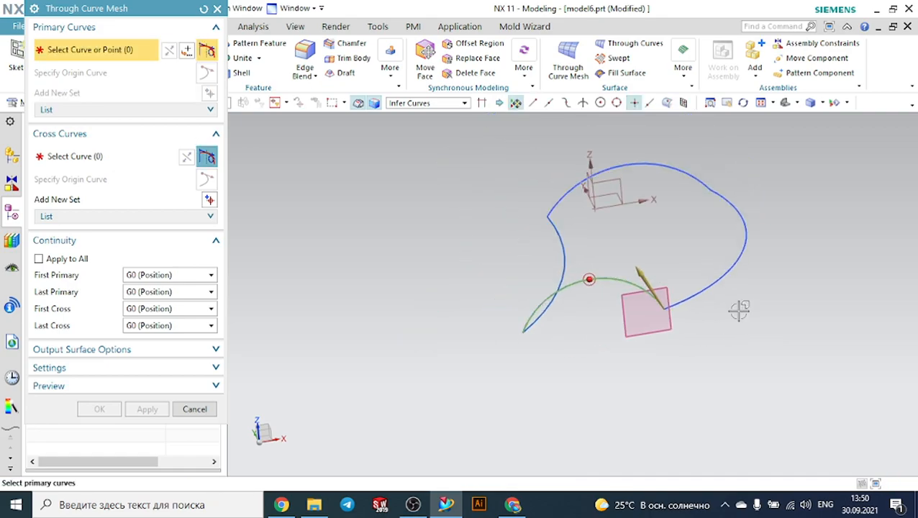
pyautogui.click(695, 180)
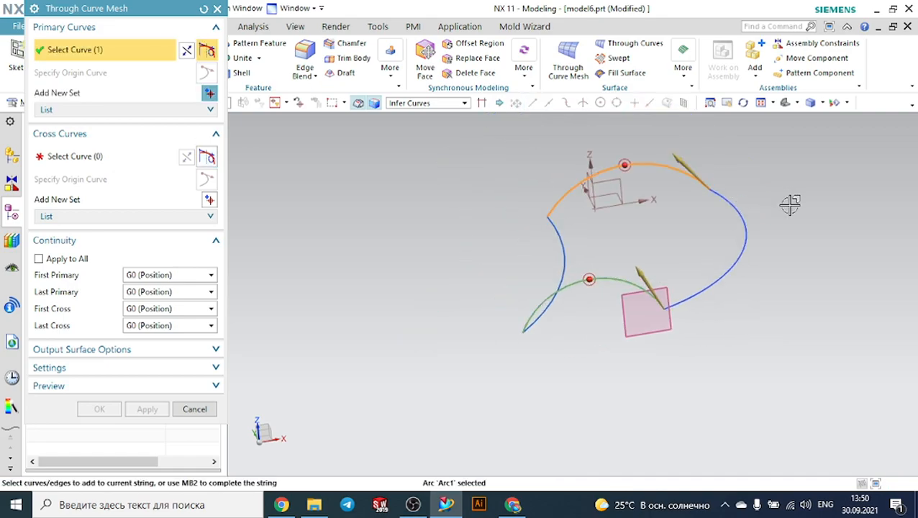
pyautogui.middleClick(789, 205)
pyautogui.click(135, 165)
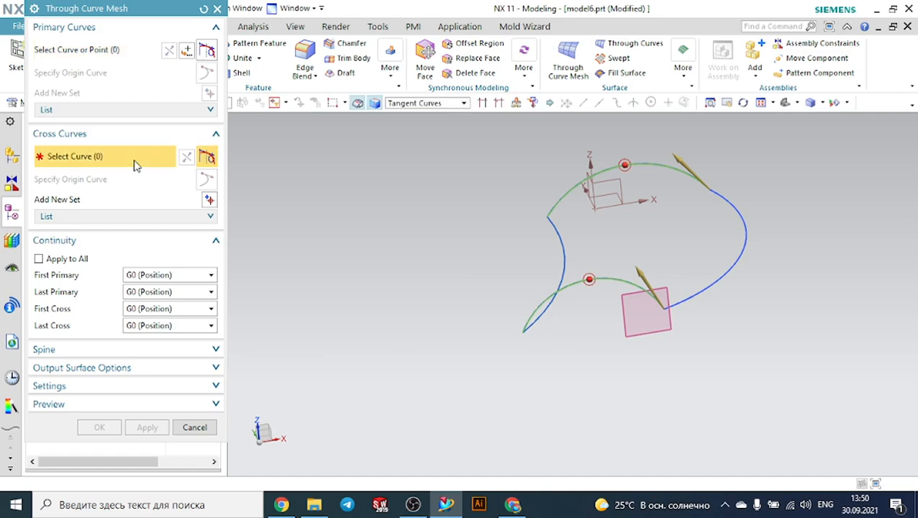
pyautogui.click(679, 302)
pyautogui.middleClick(612, 297)
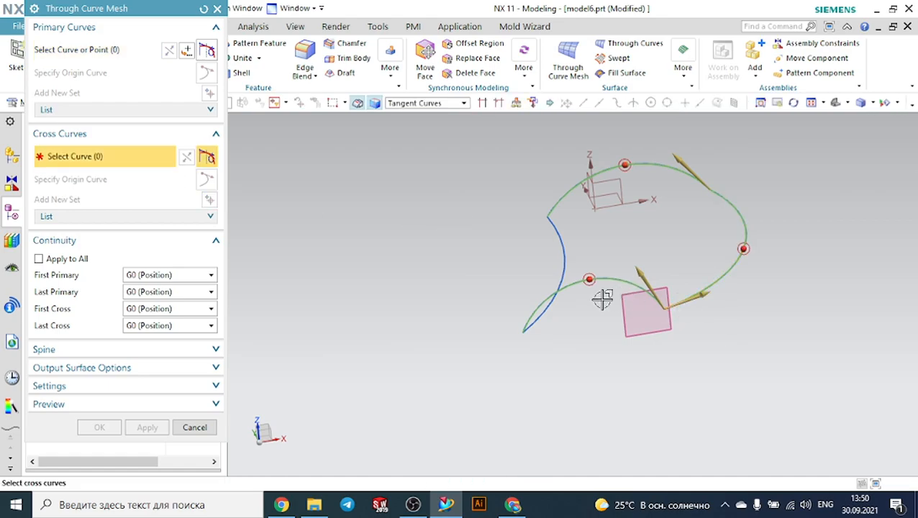
pyautogui.click(546, 315)
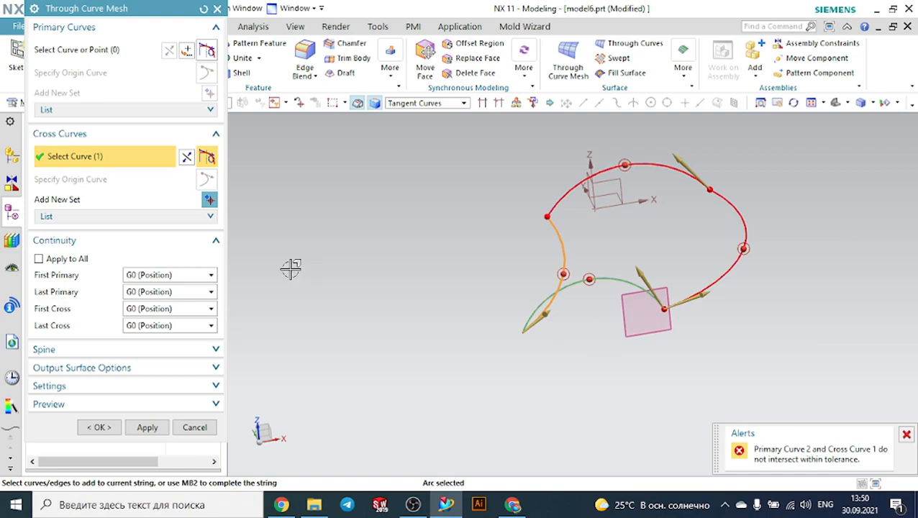
pyautogui.click(216, 9)
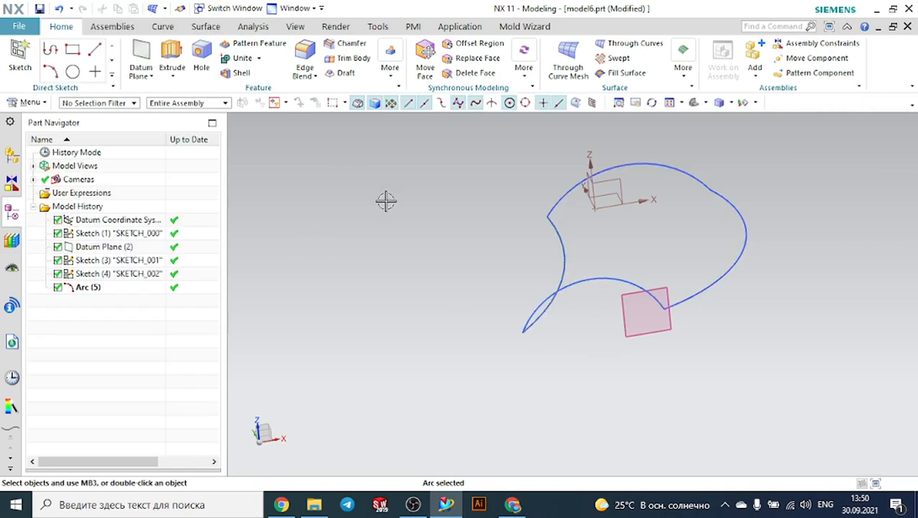
pyautogui.doubleClick(568, 241)
pyautogui.moveTo(572, 239)
pyautogui.mouseDown(button='middle')
pyautogui.moveTo(596, 272)
pyautogui.moveTo(564, 250)
pyautogui.mouseUp(button='middle')
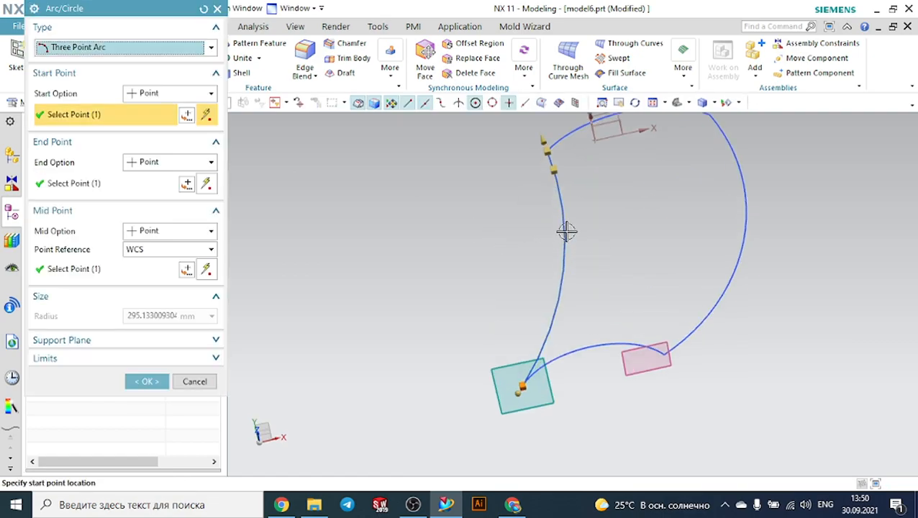
pyautogui.middleClick(606, 228)
pyautogui.doubleClick(568, 231)
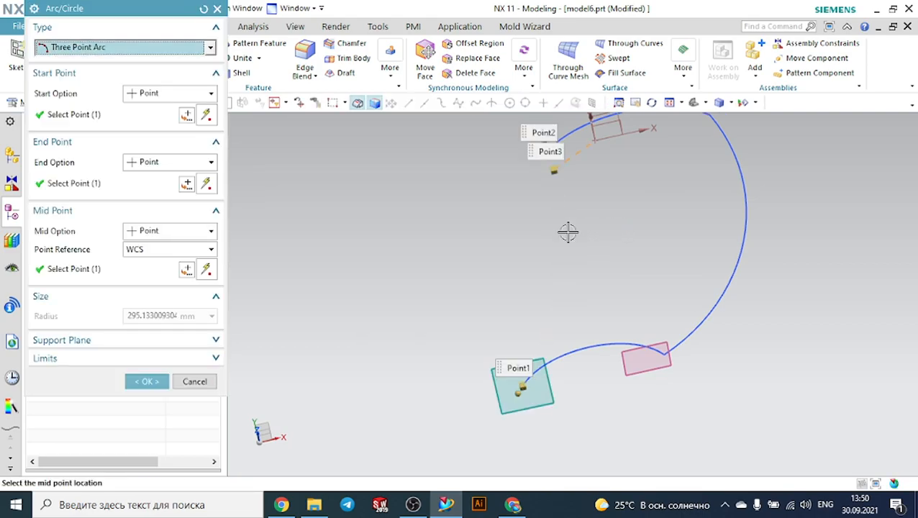
pyautogui.press('Escape')
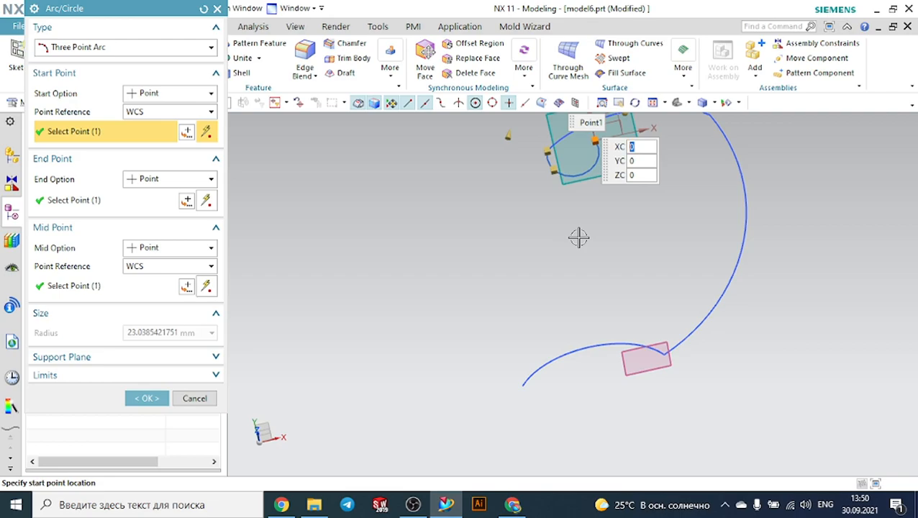
pyautogui.press('Escape')
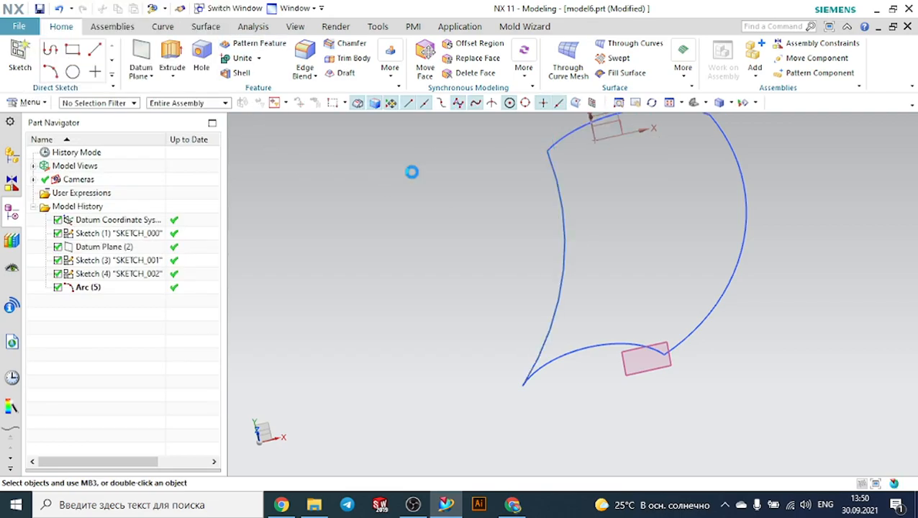
# Undo the creation of the three-point arc joining the negative-X ends of the two profile arcs.
pyautogui.hotkey('ctrl', 'z')
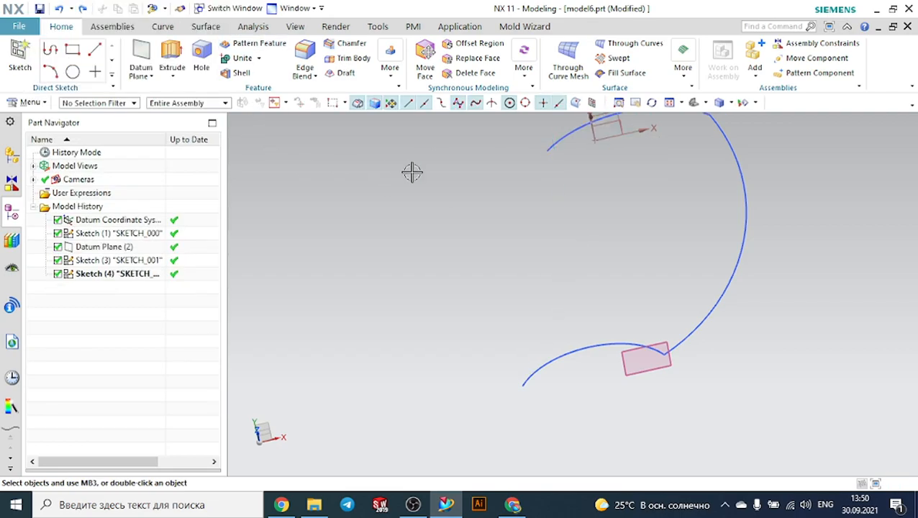
pyautogui.click(171, 28)
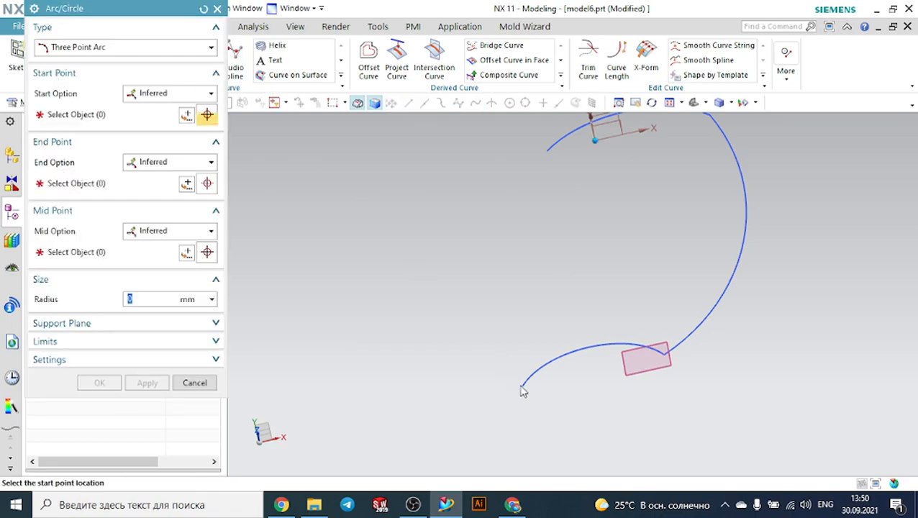
pyautogui.click(522, 384)
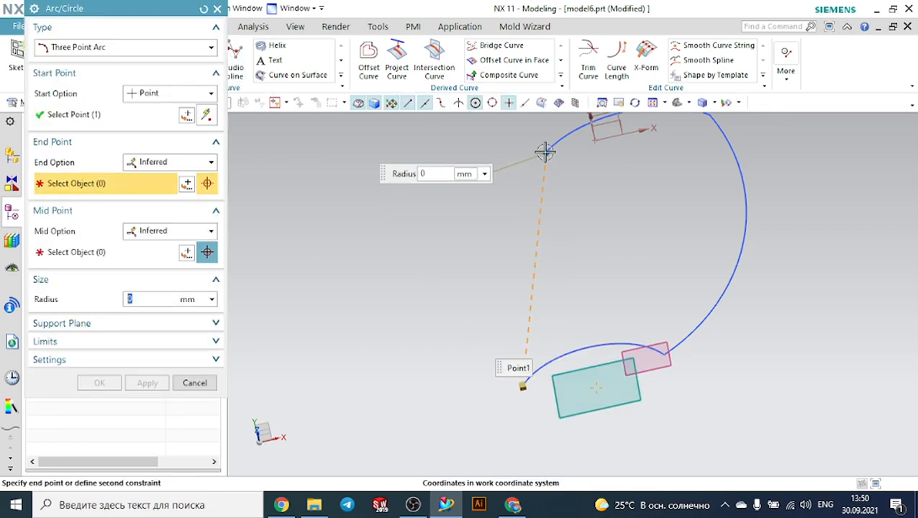
pyautogui.moveTo(549, 152)
pyautogui.mouseDown(button='middle')
pyautogui.moveTo(579, 180)
pyautogui.moveTo(618, 172)
pyautogui.mouseUp(button='middle')
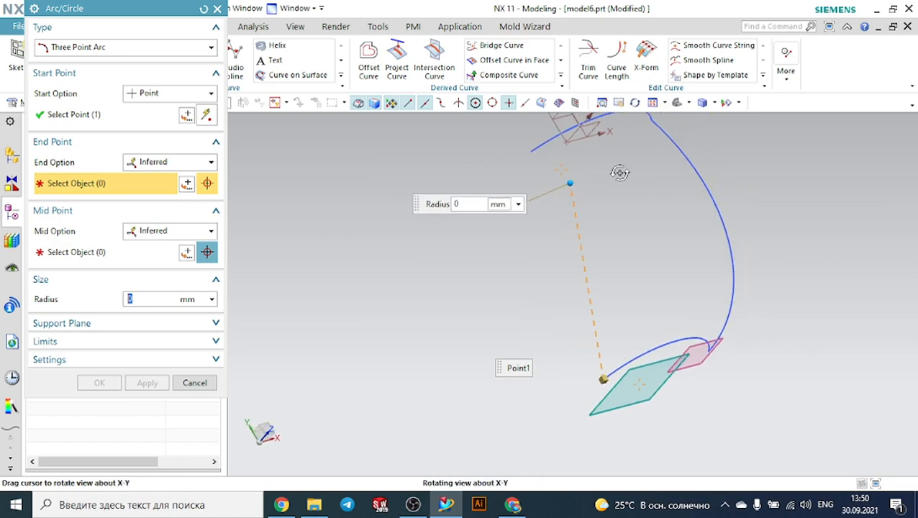
pyautogui.click(534, 152)
pyautogui.click(538, 154)
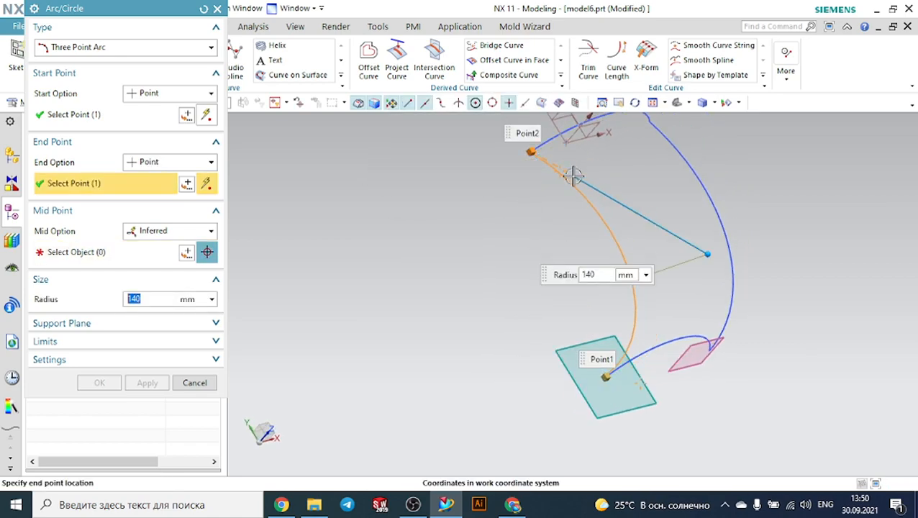
pyautogui.press('Escape')
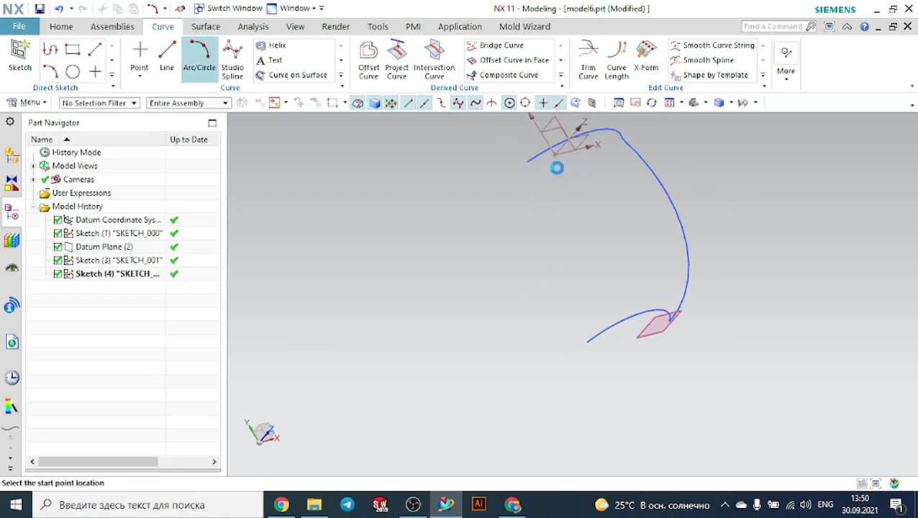
# Create a three-point arc of about 168 mm radius joining the negative-X ends of the two profile arcs, bulging toward positive X.
pyautogui.click(526, 162)
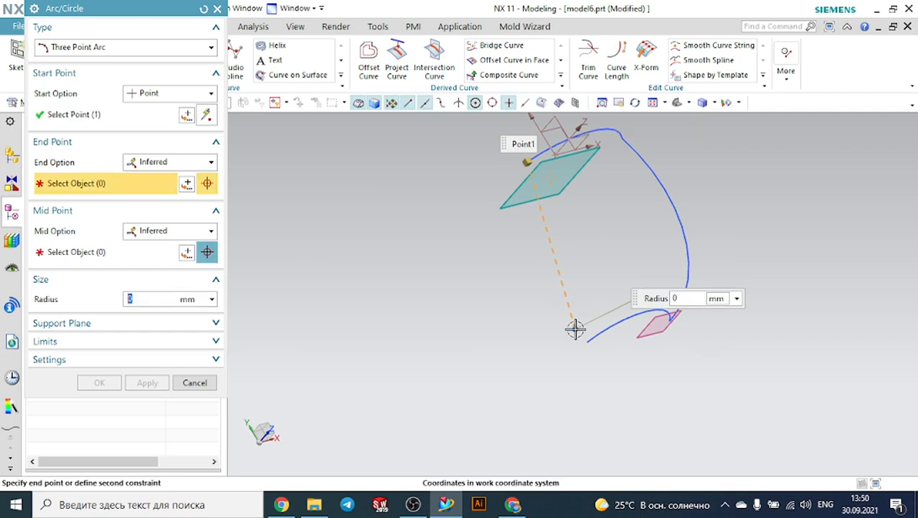
pyautogui.moveTo(588, 343); pyautogui.dragTo(586, 287, button='middle')
pyautogui.click(588, 287)
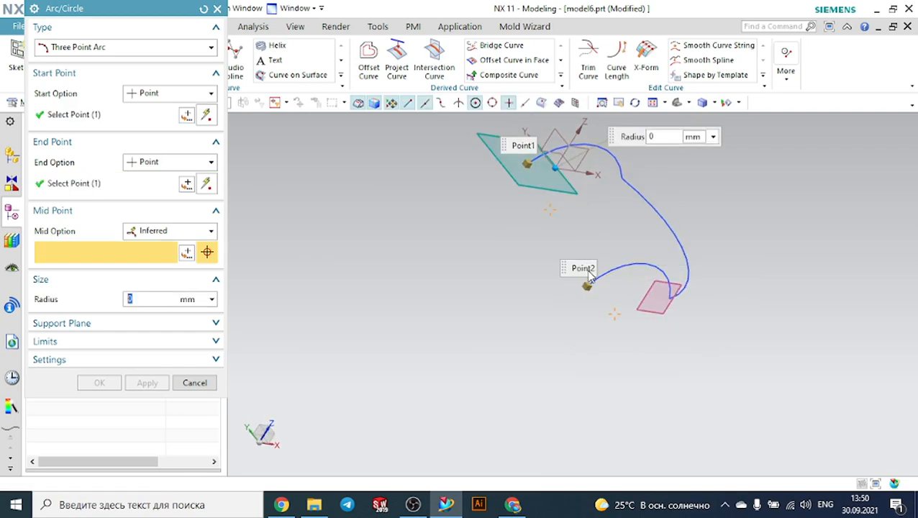
pyautogui.click(584, 220)
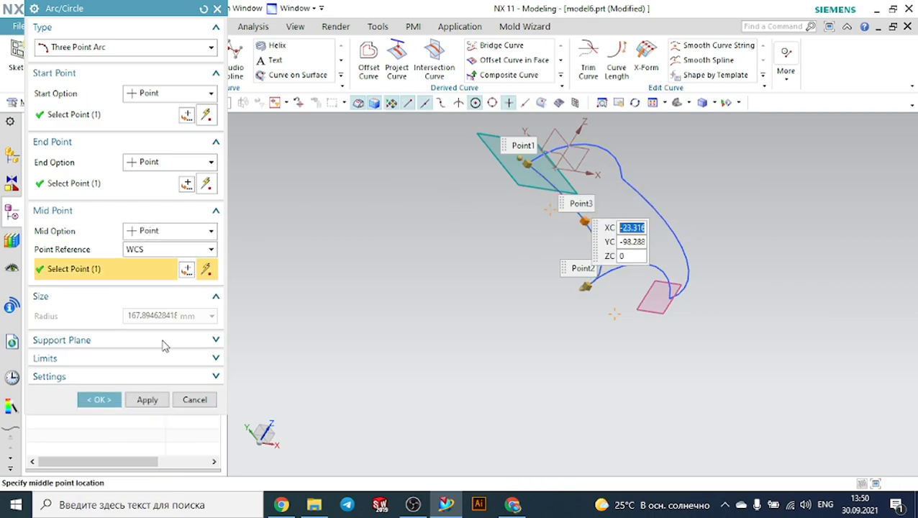
pyautogui.click(110, 399)
# Try a Through Curve Mesh again with the profile arcs as primary curves, using the negative-X then the positive-X side arc as cross curves.
pyautogui.moveTo(764, 233); pyautogui.dragTo(721, 245, button='middle')
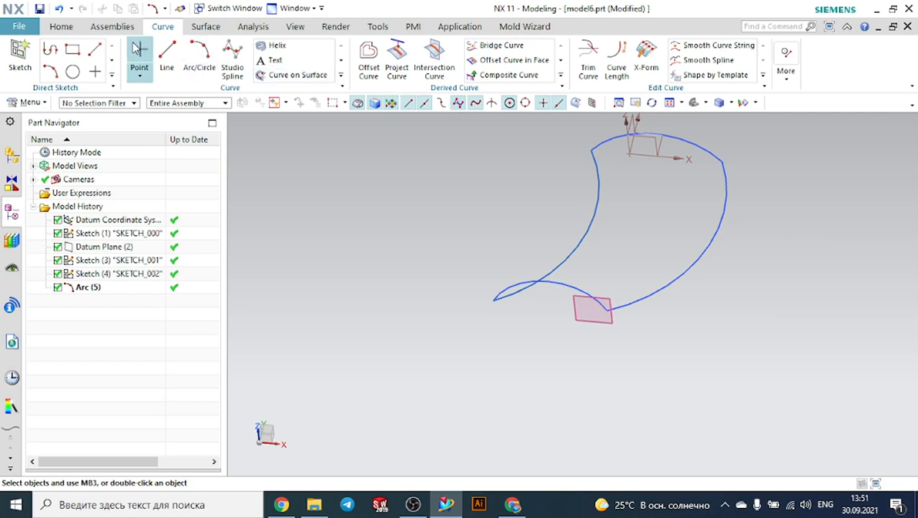
pyautogui.click(61, 26)
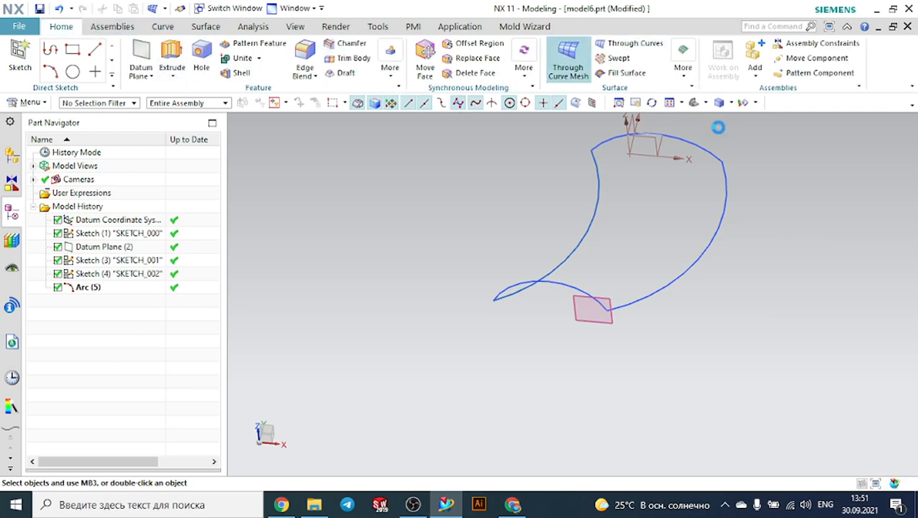
pyautogui.middleClick(795, 222)
pyautogui.click(601, 302)
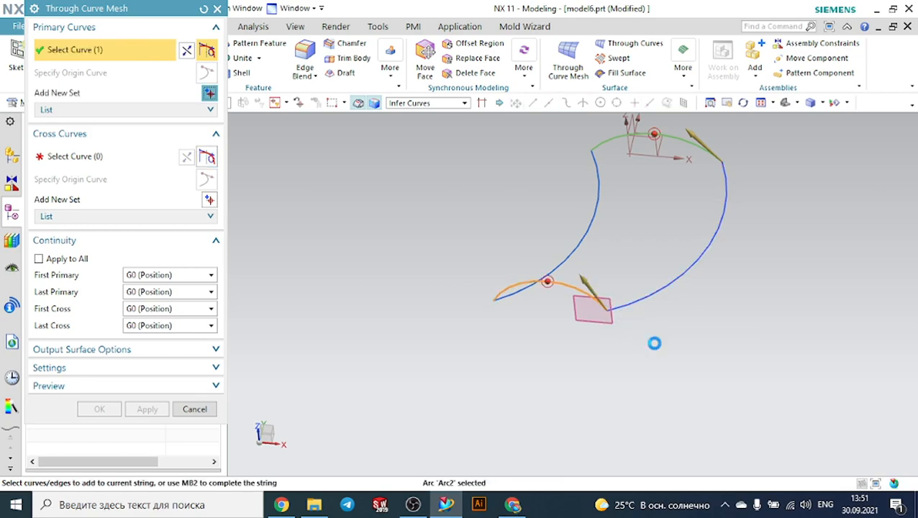
pyautogui.middleClick(654, 344)
pyautogui.scroll(-2, 654, 344)
pyautogui.middleClick(144, 192)
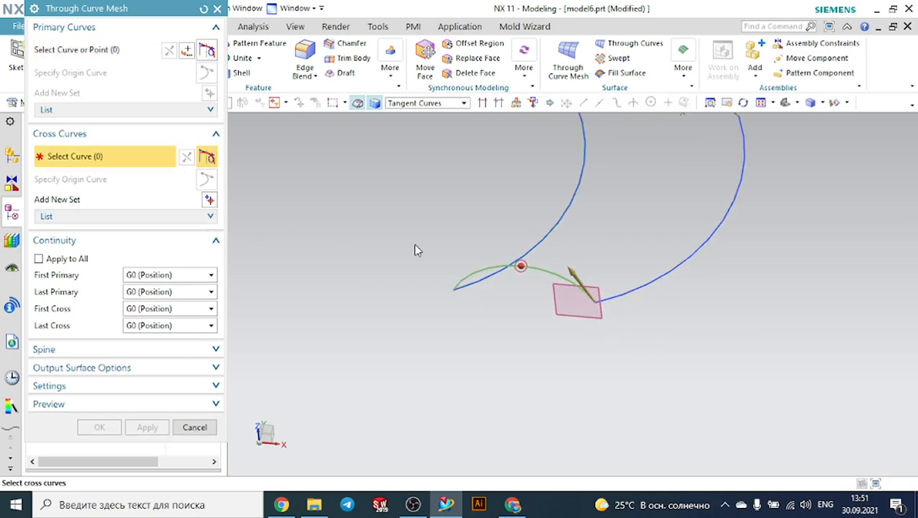
pyautogui.click(537, 247)
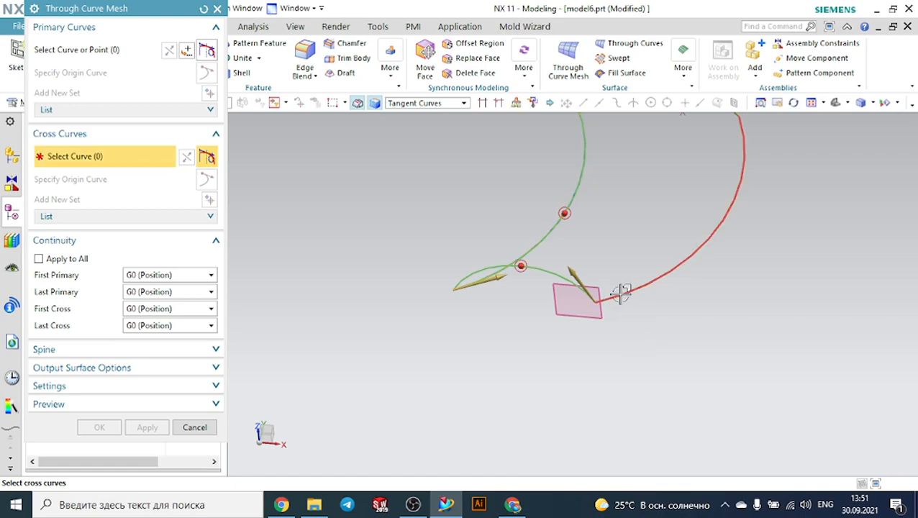
pyautogui.click(621, 292)
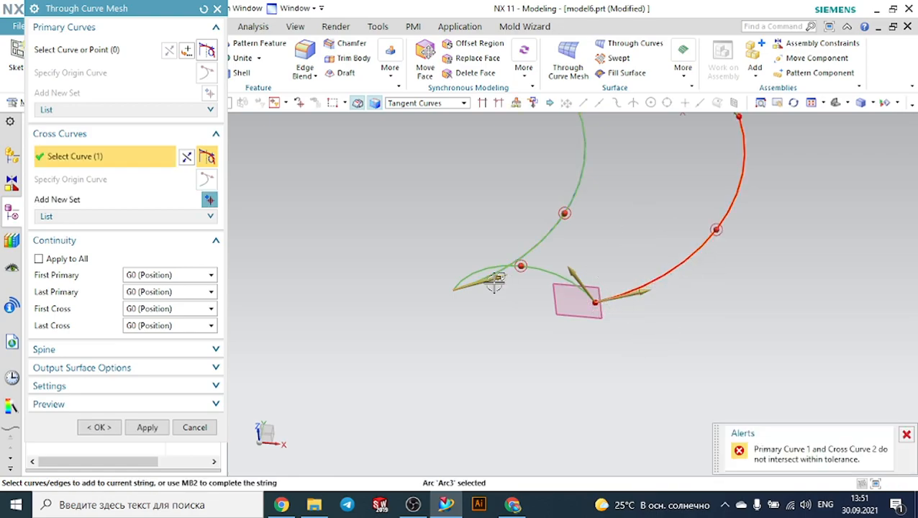
pyautogui.click(194, 427)
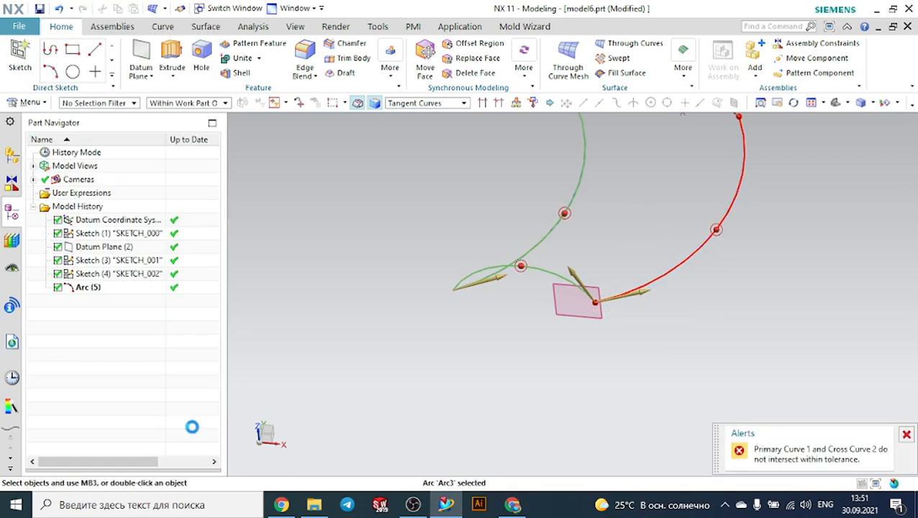
# Delete the sketch containing the side arc at the positive-X ends of the two profile arcs.
pyautogui.click(608, 295)
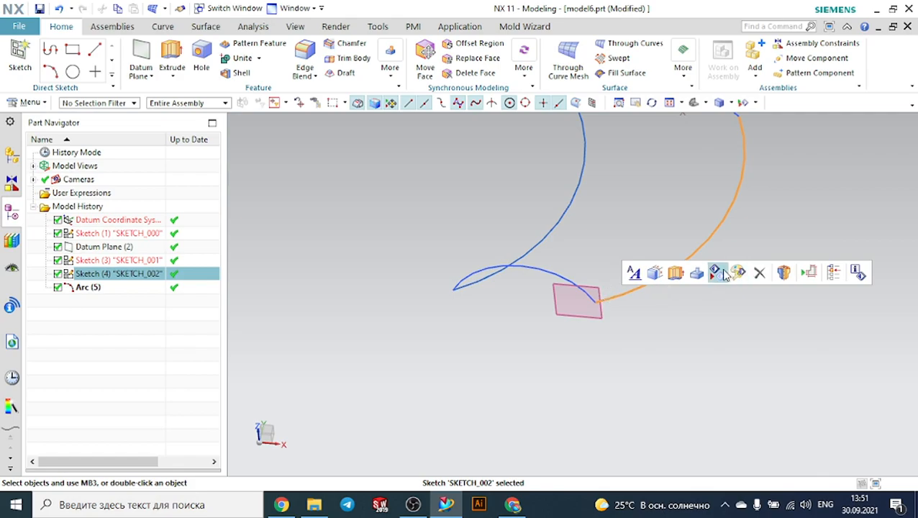
pyautogui.click(759, 272)
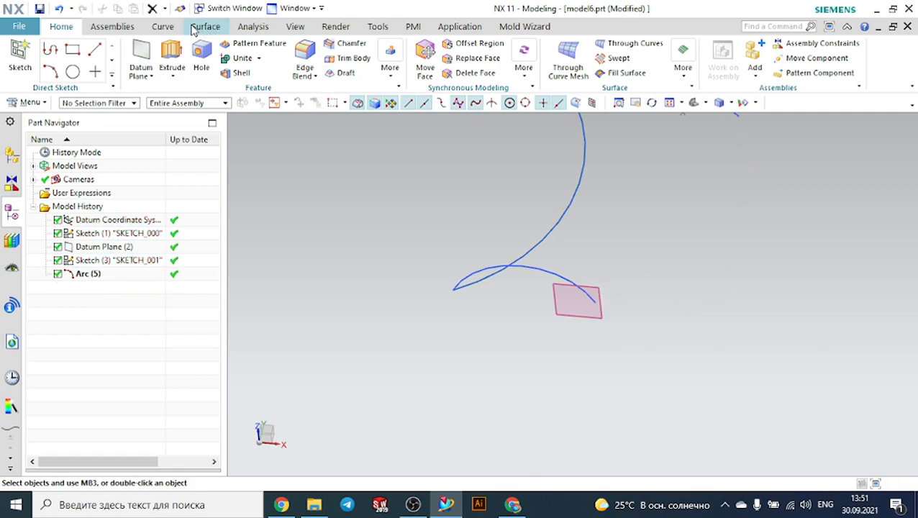
pyautogui.click(163, 27)
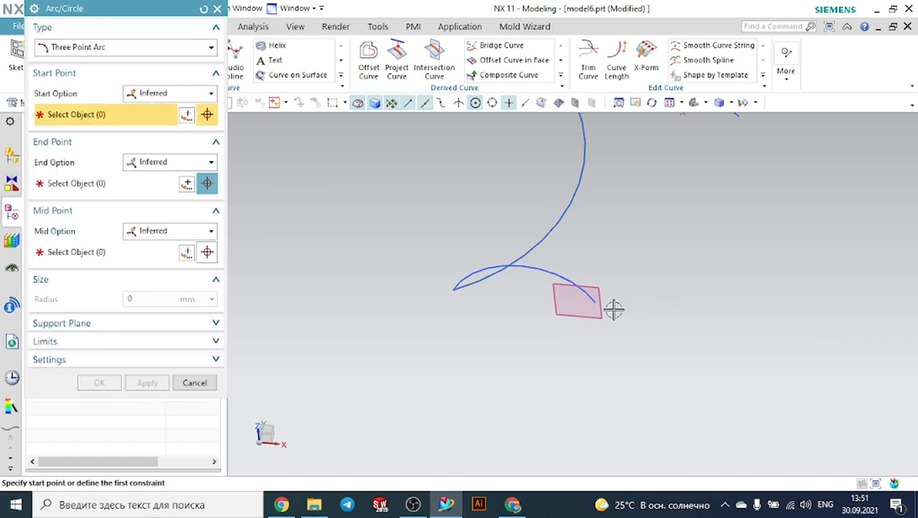
pyautogui.scroll(3, 610, 311)
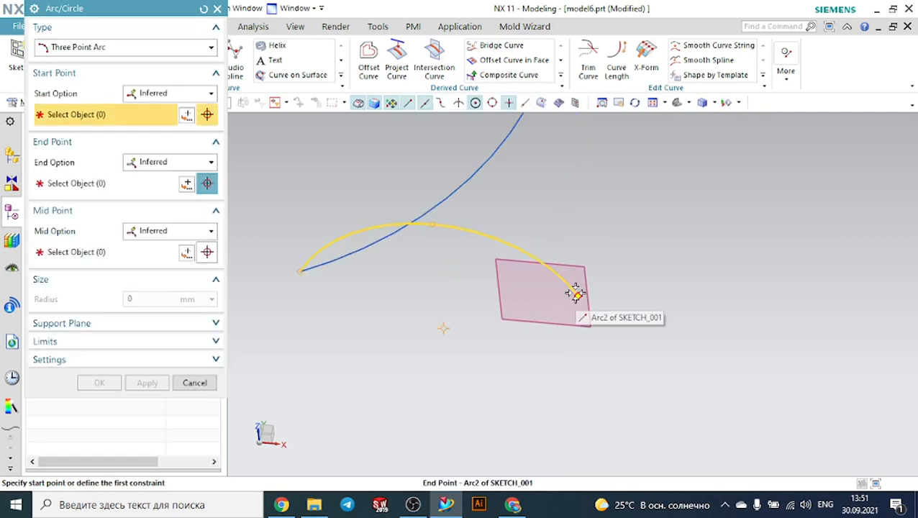
pyautogui.click(576, 293)
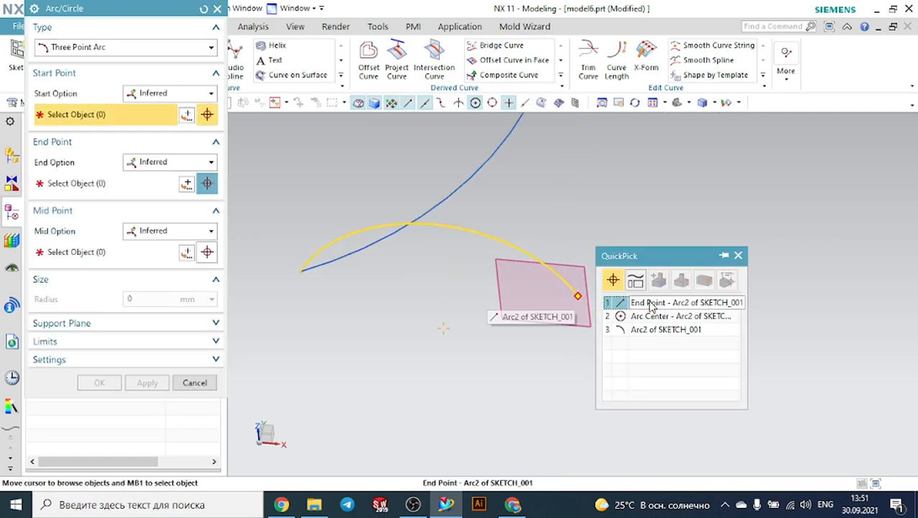
pyautogui.click(624, 301)
pyautogui.scroll(-3, 635, 310)
pyautogui.scroll(5, 690, 248)
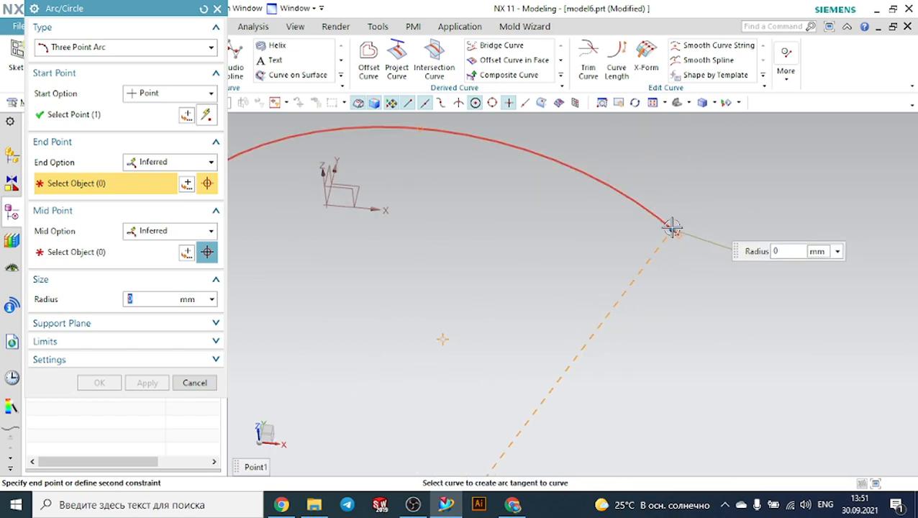
pyautogui.rightClick(679, 235)
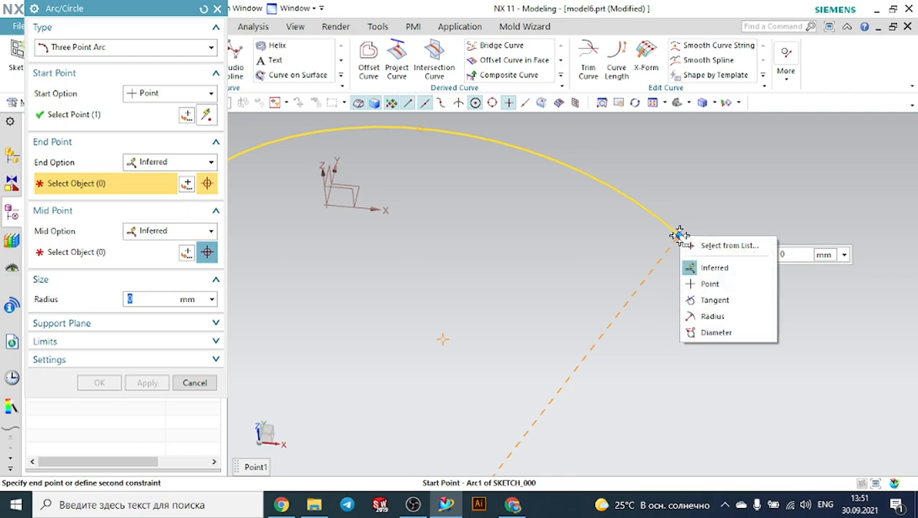
pyautogui.click(690, 244)
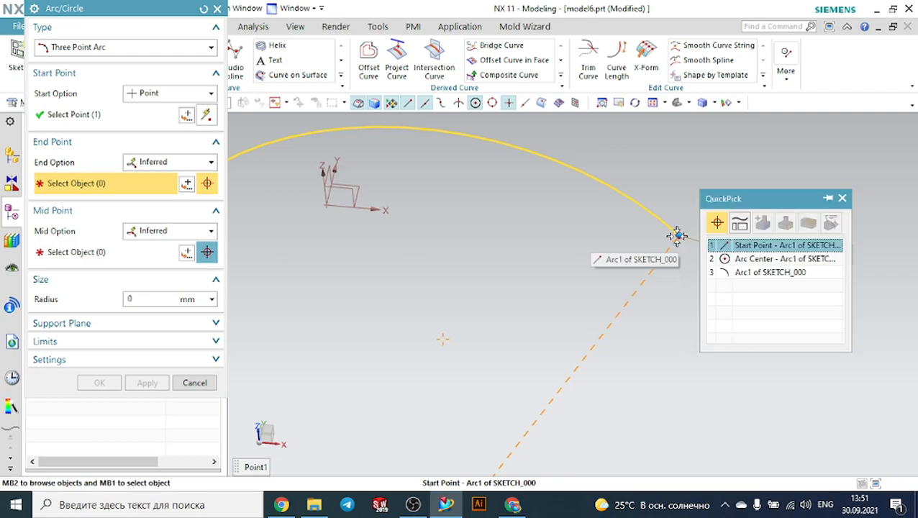
pyautogui.click(738, 246)
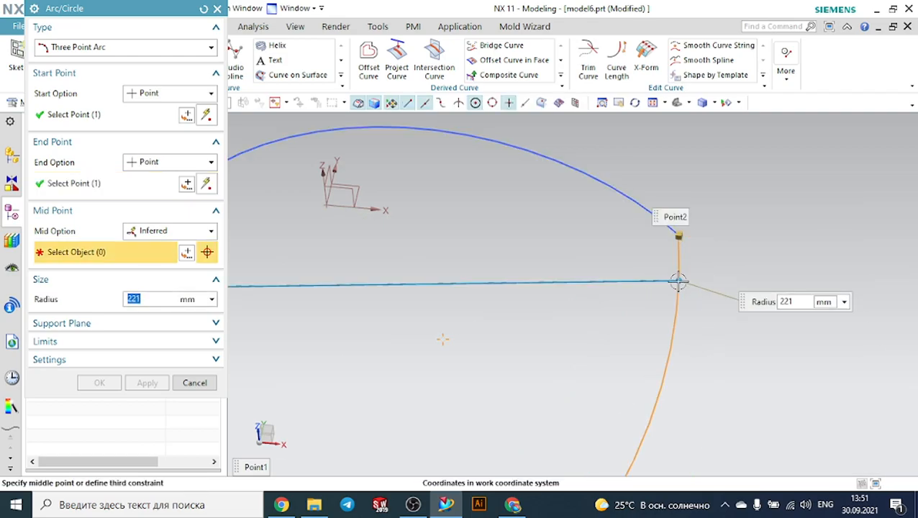
pyautogui.click(669, 281)
pyautogui.middleClick(297, 127)
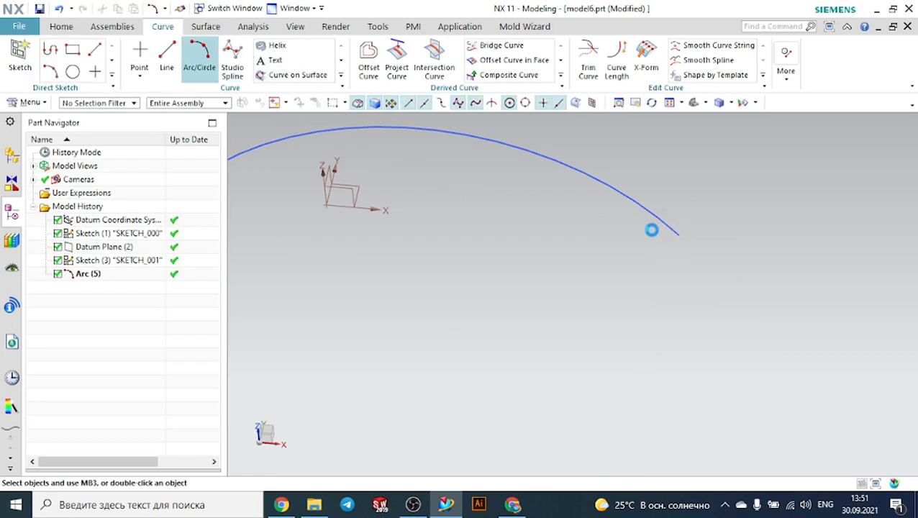
# Create a three-point arc of about 158 mm radius joining the positive-X ends of the two profile arcs, bulging toward positive X.
pyautogui.rightClick(676, 231)
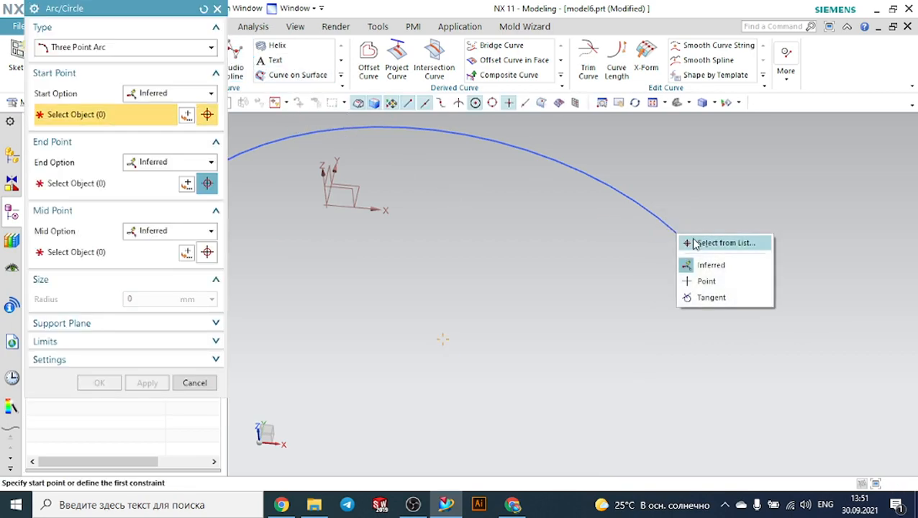
pyautogui.click(694, 244)
pyautogui.click(712, 243)
pyautogui.moveTo(703, 255); pyautogui.dragTo(622, 309, button='middle')
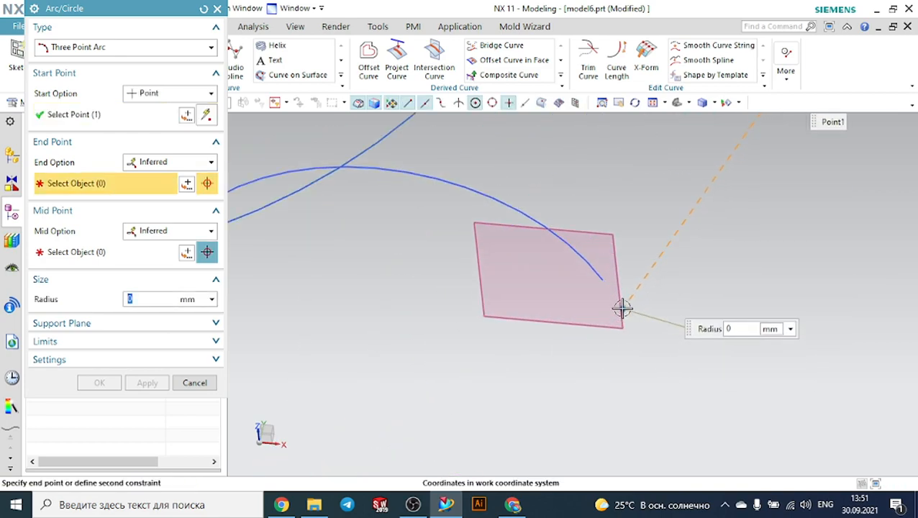
pyautogui.rightClick(601, 280)
pyautogui.click(623, 290)
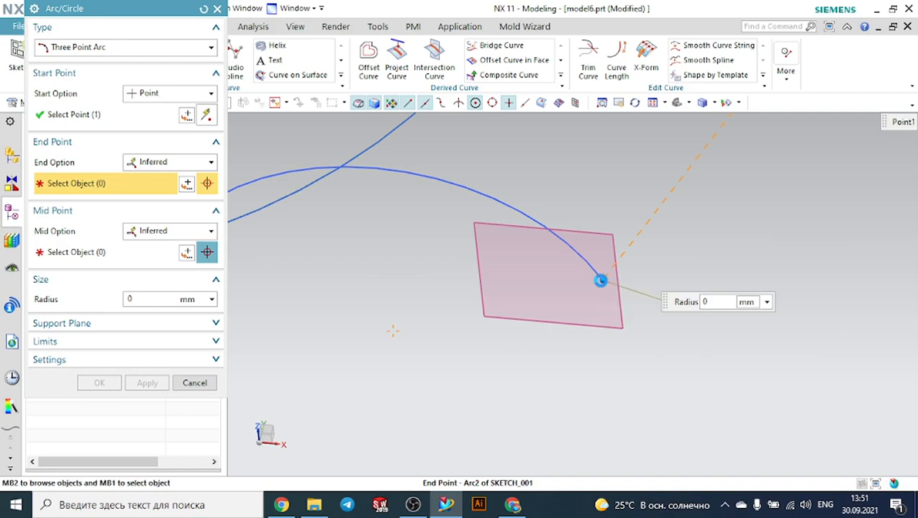
pyautogui.click(651, 291)
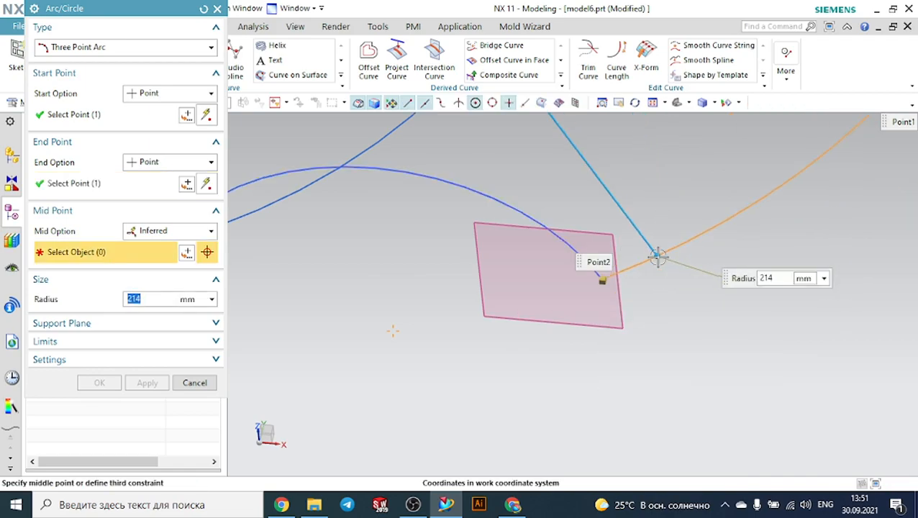
pyautogui.scroll(-7, 658, 257)
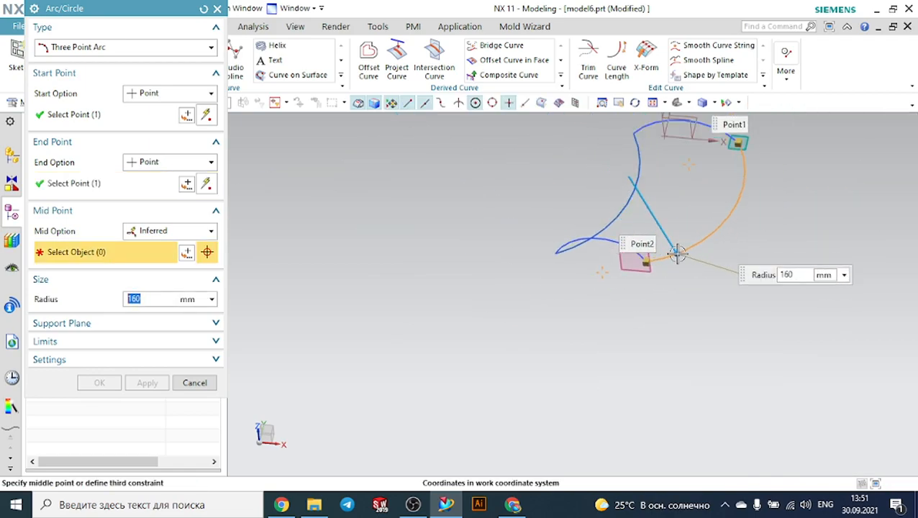
pyautogui.click(676, 253)
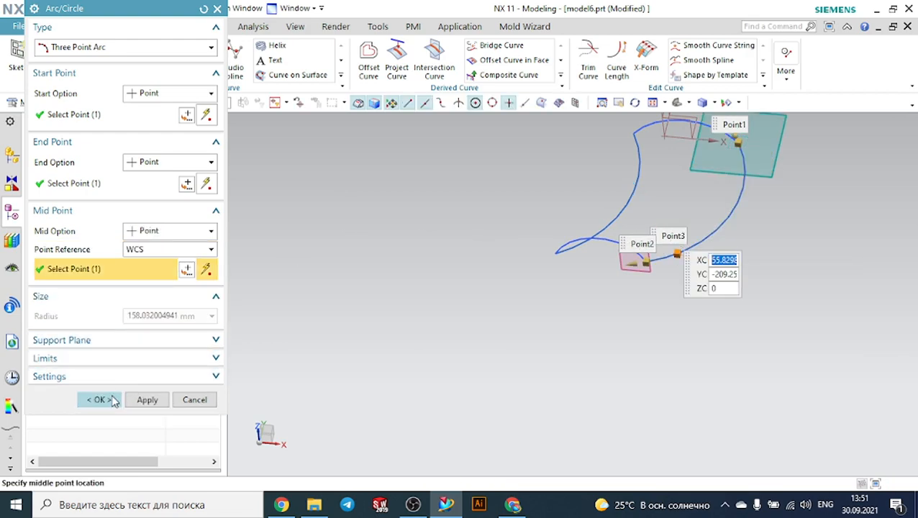
pyautogui.click(114, 399)
# Start a Through Curve Mesh surface with the two profile arcs as primary curves, both running from their positive-X ends.
pyautogui.click(62, 26)
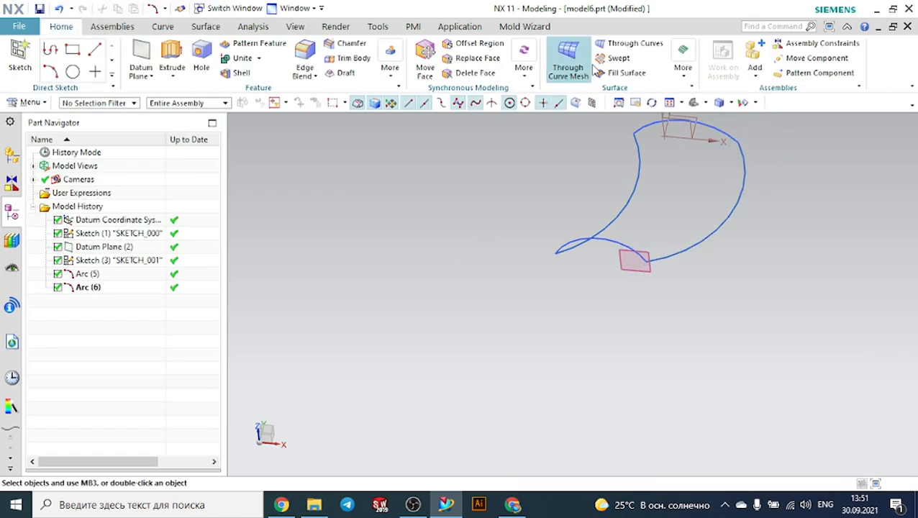
pyautogui.click(570, 69)
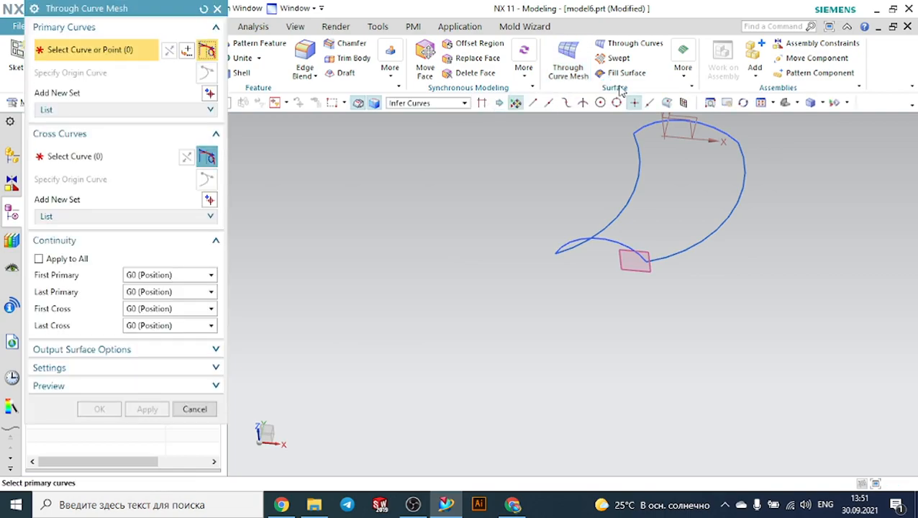
pyautogui.scroll(3, 642, 265)
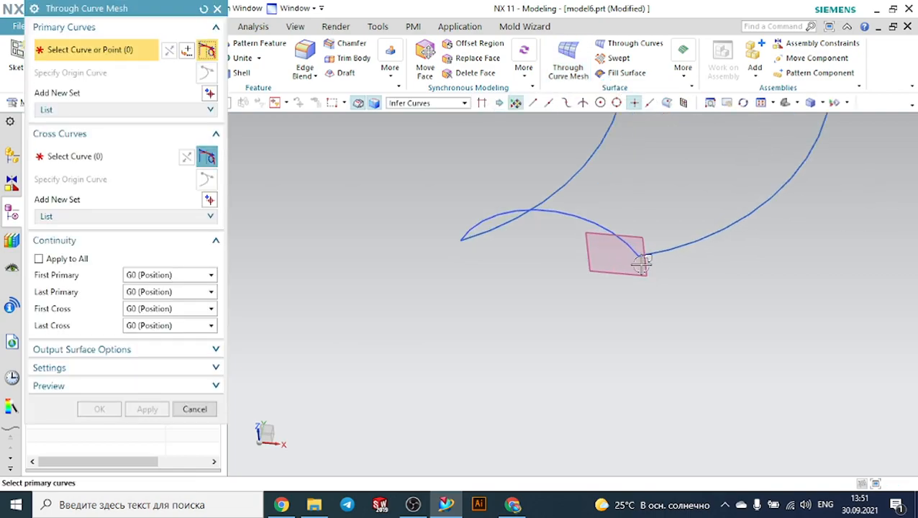
pyautogui.click(640, 254)
pyautogui.scroll(-4, 588, 322)
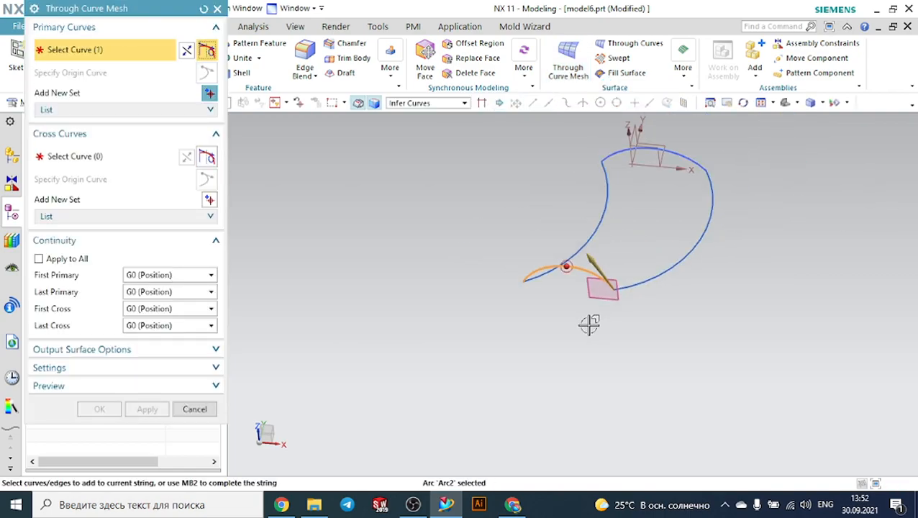
pyautogui.middleClick(665, 303)
pyautogui.scroll(4, 693, 171)
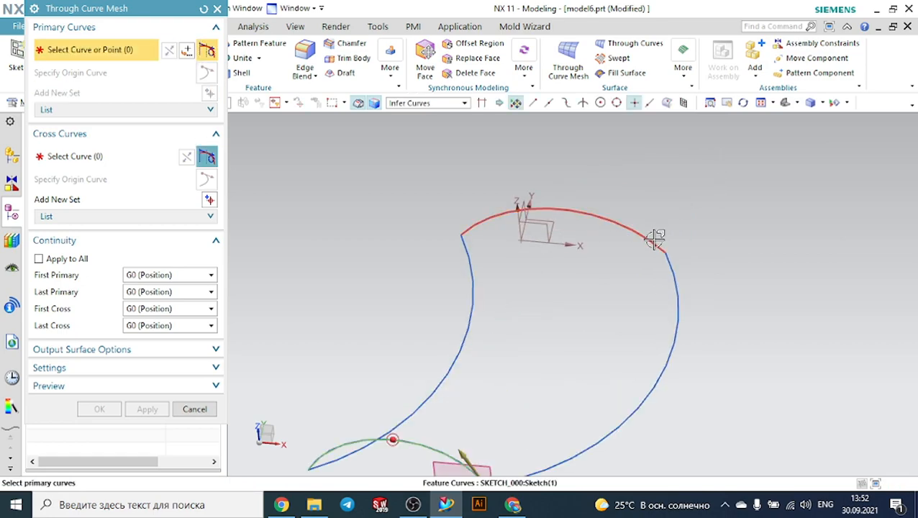
pyautogui.click(655, 240)
pyautogui.scroll(-1, 722, 241)
pyautogui.scroll(-1, 722, 240)
pyautogui.middleClick(752, 251)
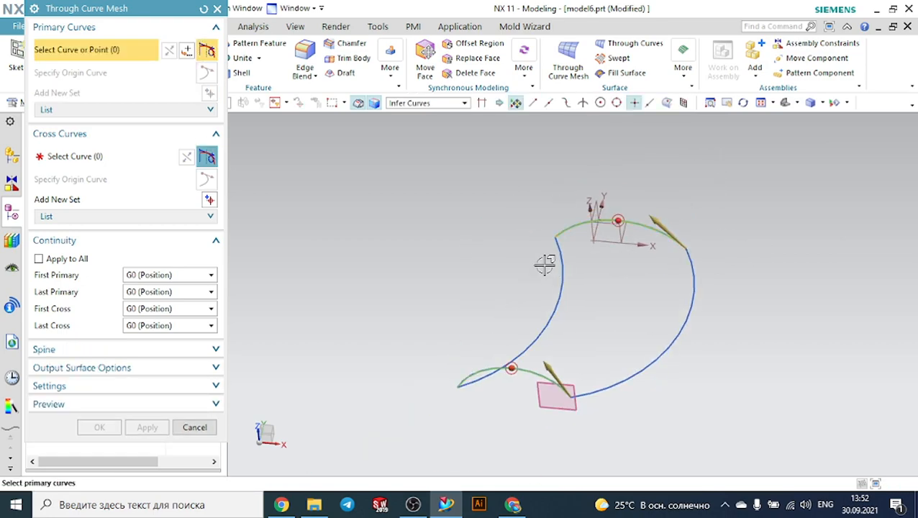
# Add the negative-X and then the positive-X side arc as cross curves and create the mesh surface.
pyautogui.click(114, 158)
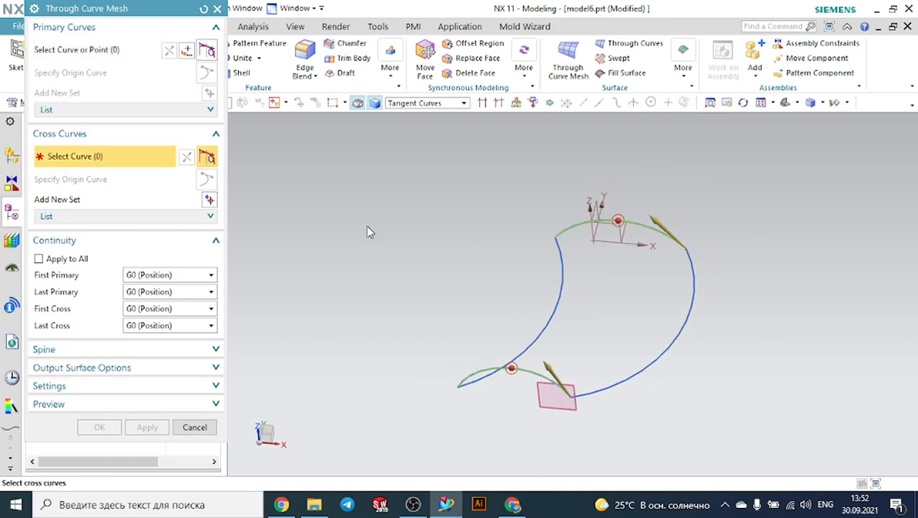
pyautogui.click(559, 246)
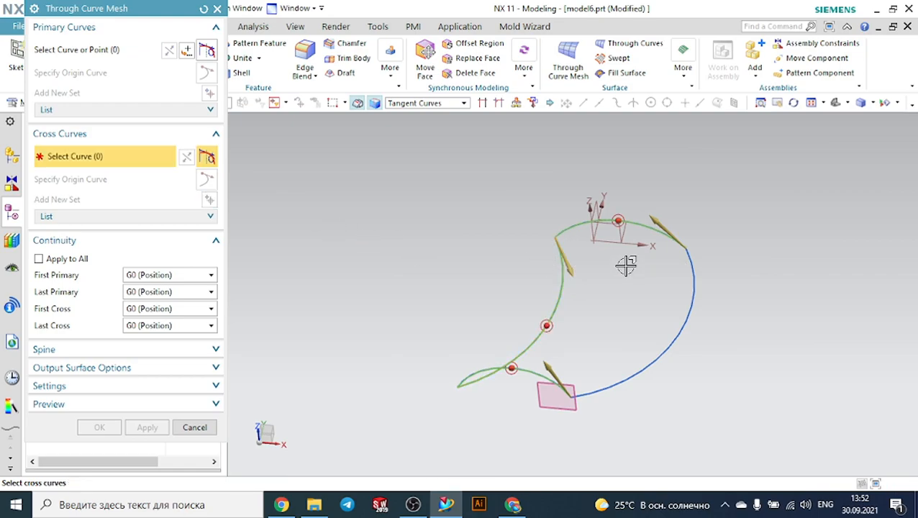
pyautogui.click(687, 252)
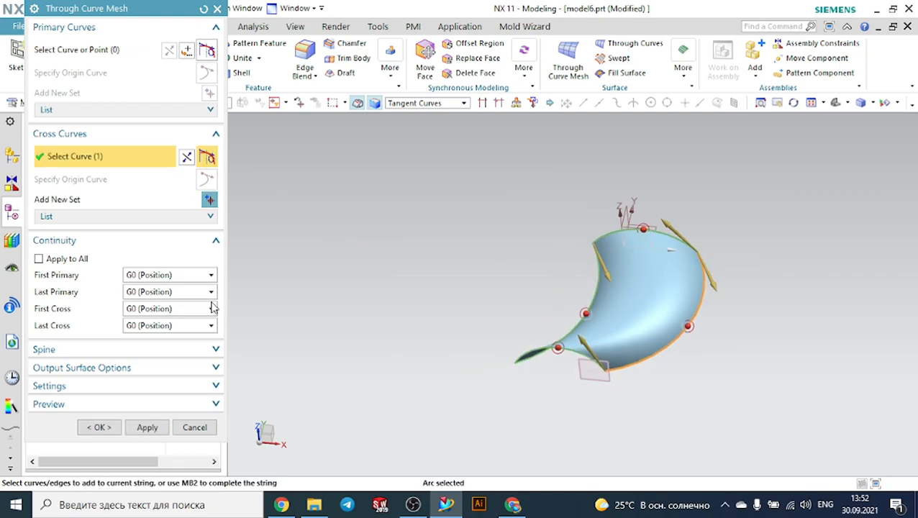
pyautogui.click(100, 428)
pyautogui.moveTo(385, 299); pyautogui.dragTo(545, 238, button='middle')
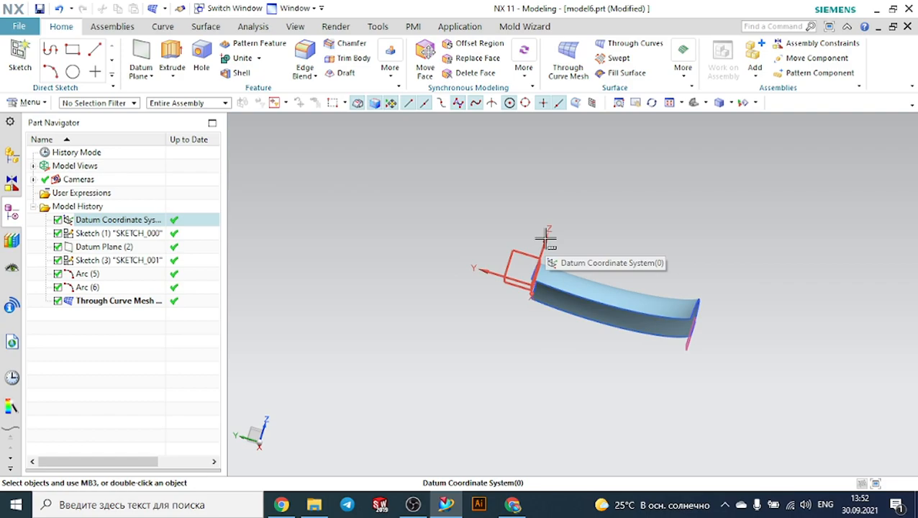
pyautogui.moveTo(619, 219); pyautogui.dragTo(562, 246, button='middle')
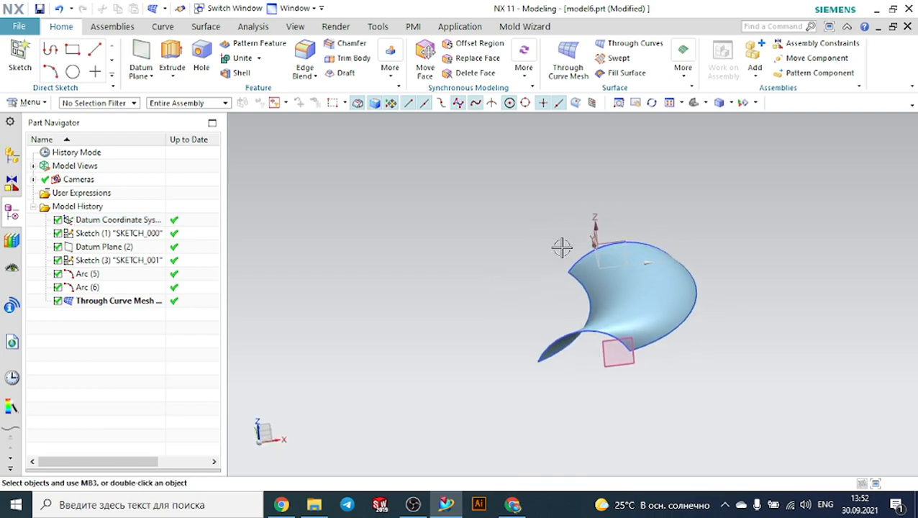
# Switch to File Explorer and open the part model3 from the "Through the curve mesh" folder in NX.
pyautogui.click(326, 505)
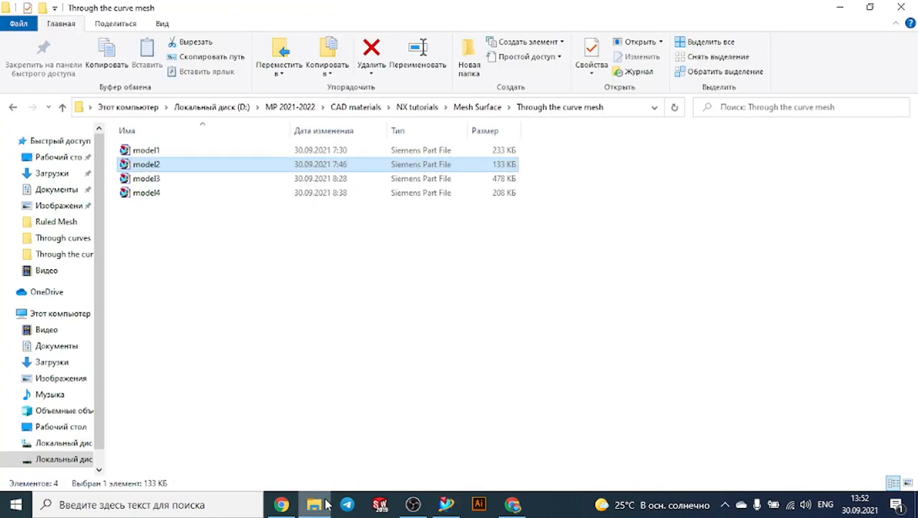
pyautogui.doubleClick(167, 179)
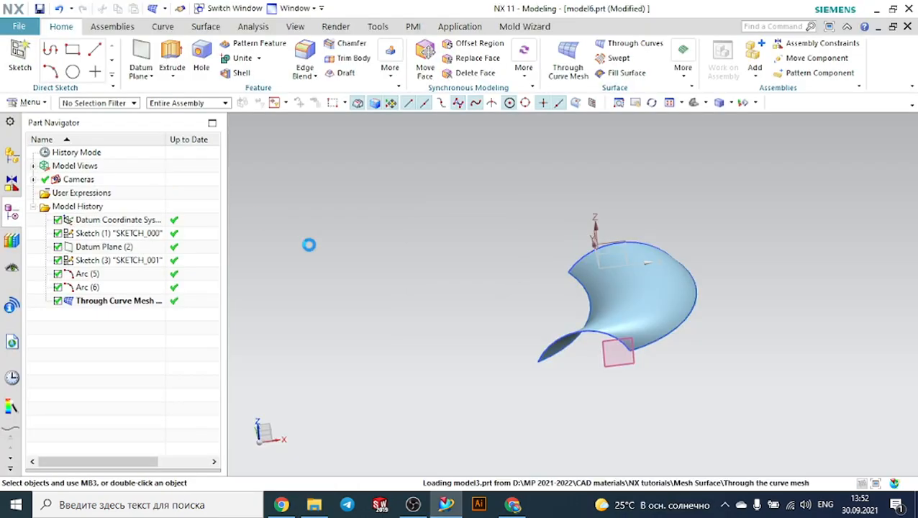
pyautogui.moveTo(379, 239)
pyautogui.mouseDown(button='middle')
pyautogui.moveTo(425, 166)
pyautogui.moveTo(459, 170)
pyautogui.moveTo(543, 215)
pyautogui.moveTo(469, 235)
pyautogui.moveTo(479, 229)
pyautogui.mouseUp(button='middle')
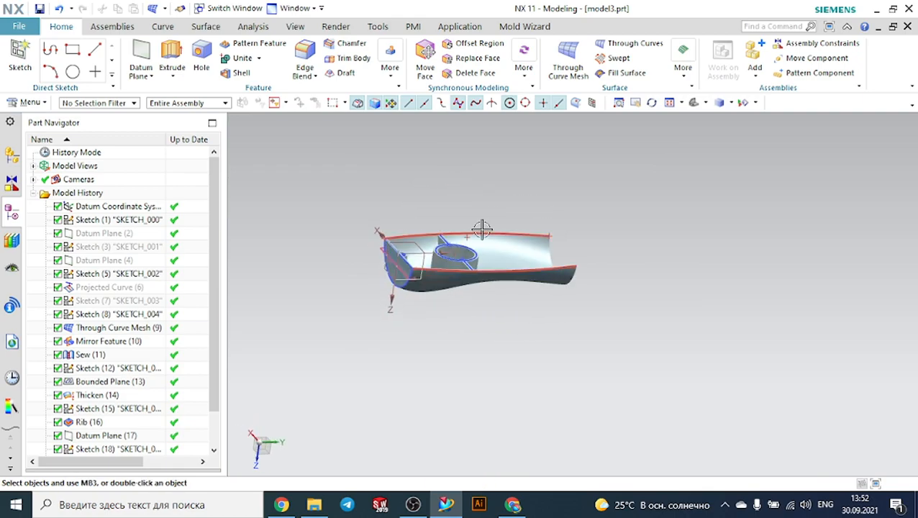
pyautogui.moveTo(515, 198)
pyautogui.mouseDown(button='middle')
pyautogui.moveTo(476, 206)
pyautogui.moveTo(458, 245)
pyautogui.moveTo(323, 160)
pyautogui.moveTo(349, 140)
pyautogui.mouseUp(button='middle')
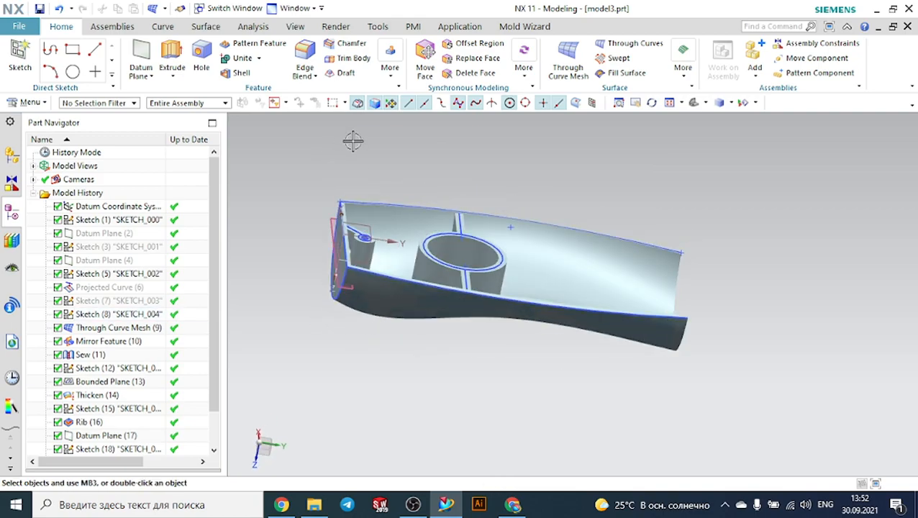
# Display the model3 part in Static Wireframe style.
pyautogui.click(18, 25)
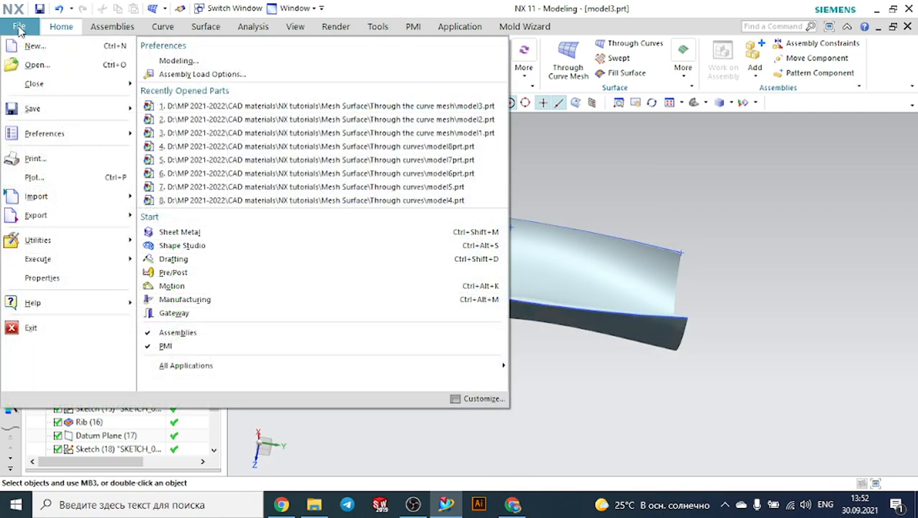
pyautogui.click(626, 149)
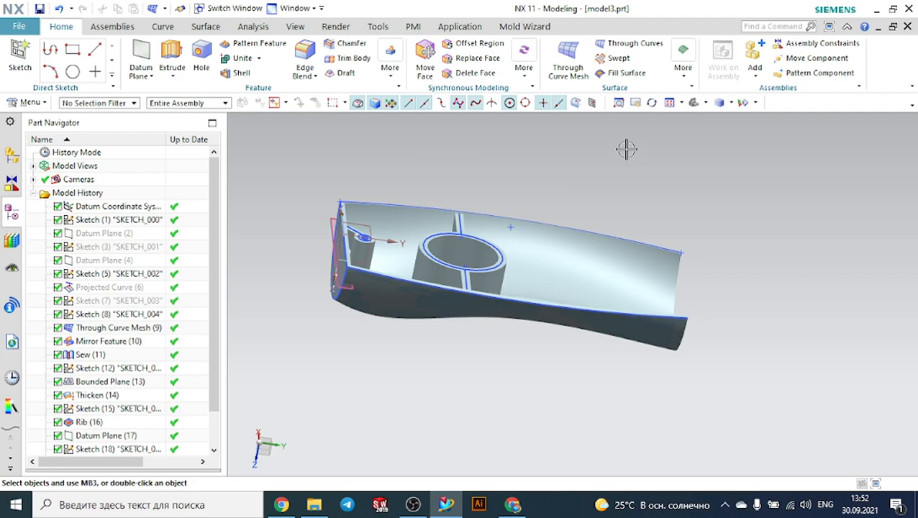
pyautogui.click(720, 102)
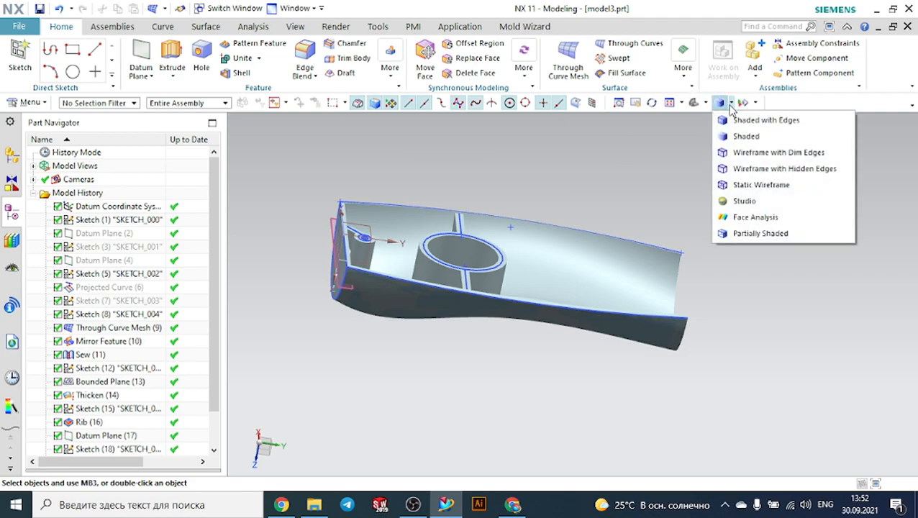
pyautogui.click(740, 185)
pyautogui.moveTo(739, 184); pyautogui.dragTo(711, 167, button='middle')
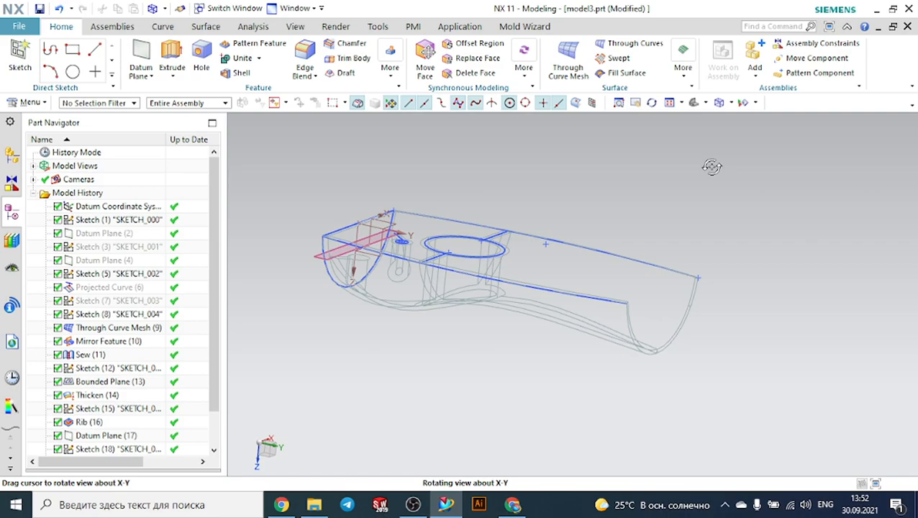
# Create a new part from the Model template in millimetres, named model7.prt, in the "Through the curve mesh" folder.
pyautogui.moveTo(506, 362); pyautogui.dragTo(571, 367, button='middle')
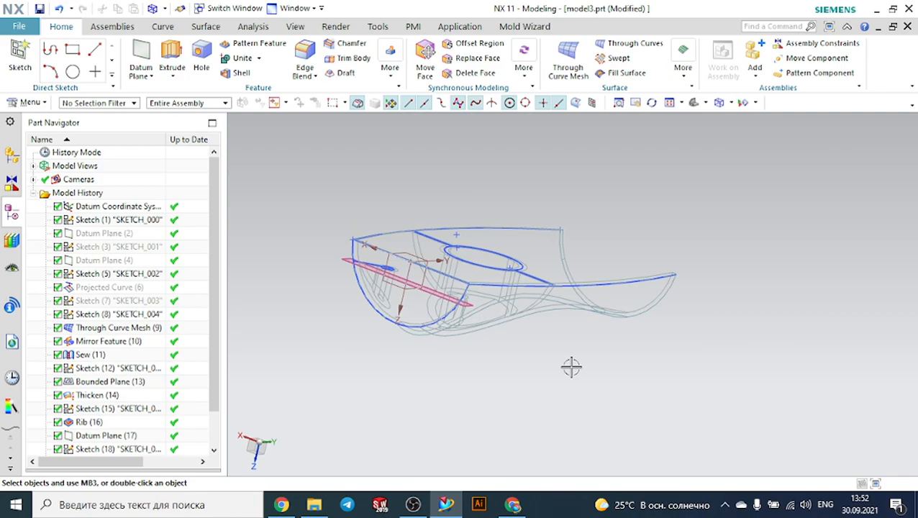
pyautogui.click(19, 27)
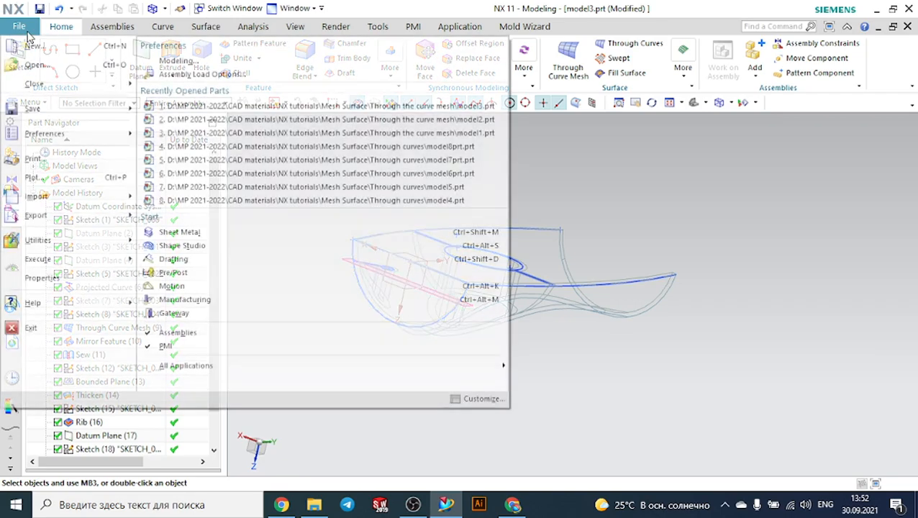
pyautogui.click(34, 45)
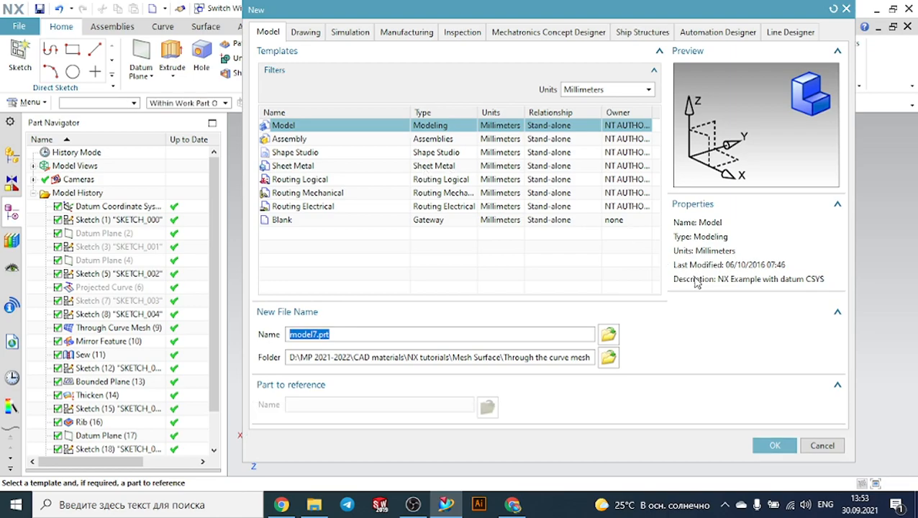
pyautogui.click(768, 446)
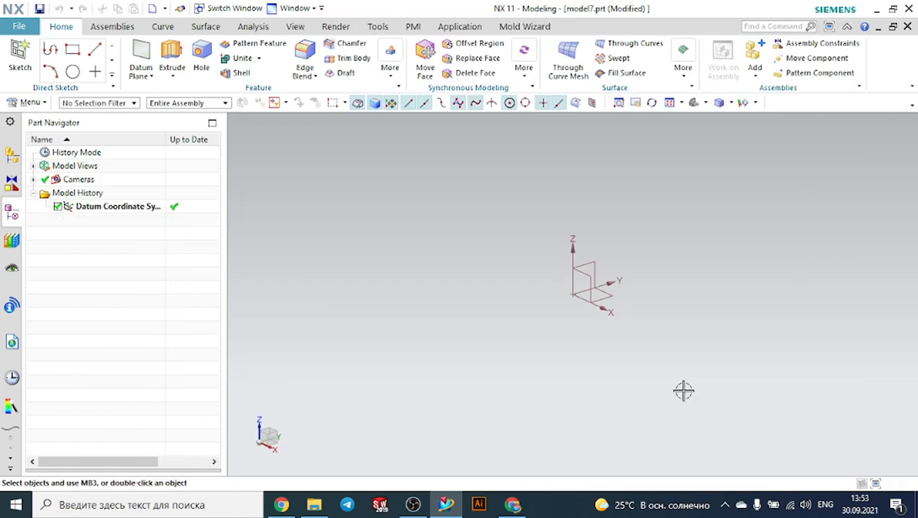
# Start a sketch on the XZ plane and draw a three-point arc of about 69.7 mm radius bulging toward negative Z.
pyautogui.click(20, 56)
pyautogui.click(577, 288)
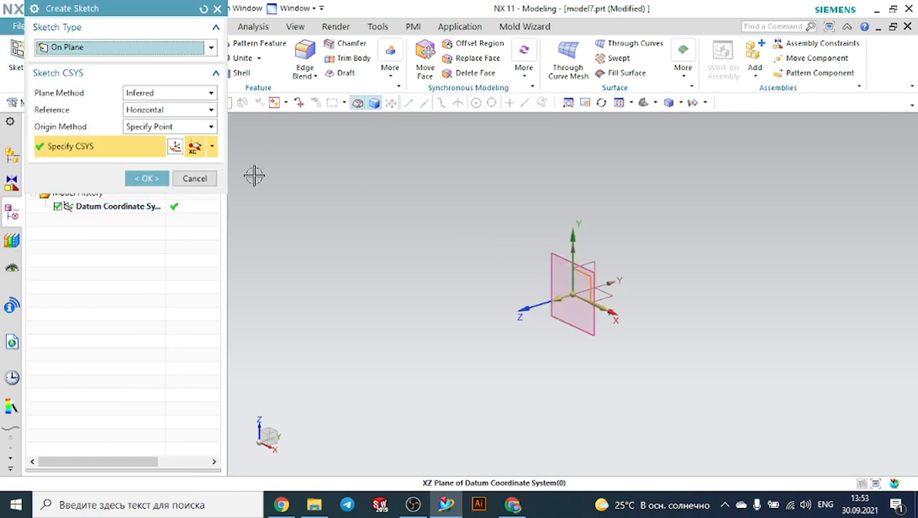
pyautogui.click(166, 181)
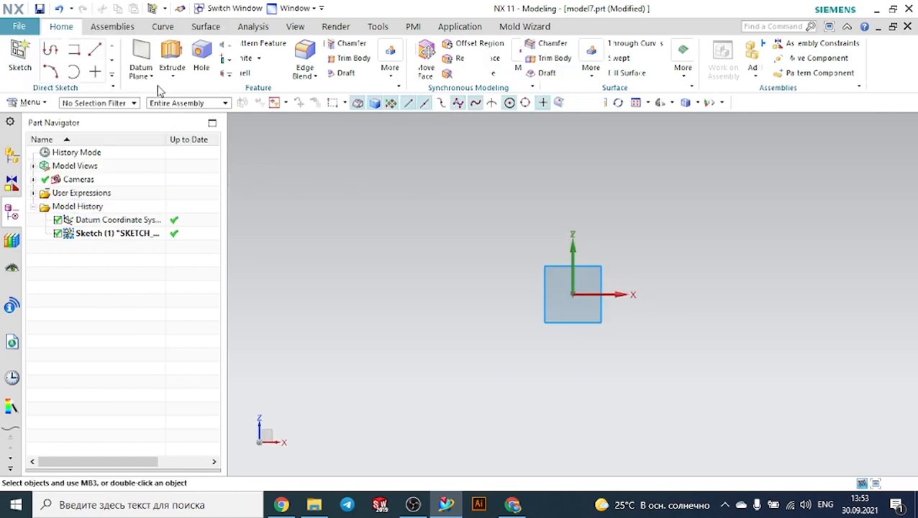
pyautogui.click(145, 49)
pyautogui.click(465, 295)
pyautogui.click(738, 296)
pyautogui.click(693, 359)
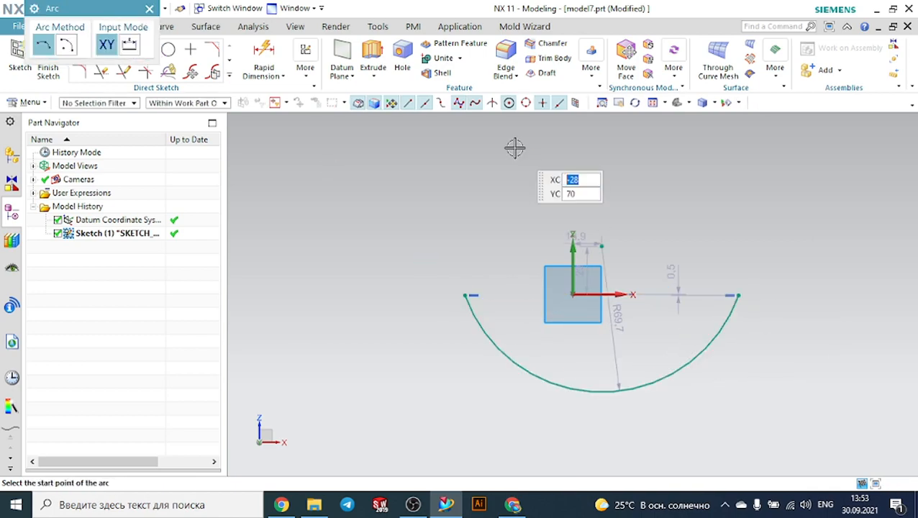
pyautogui.press('Escape')
# Constrain the arc's negative-X endpoint to the X axis with Point on Curve and finish the sketch.
pyautogui.press('c')
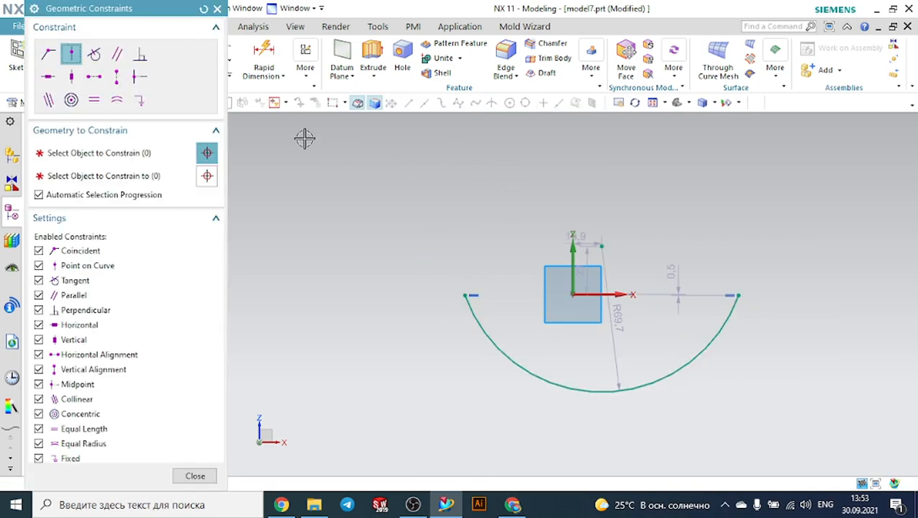
pyautogui.click(466, 296)
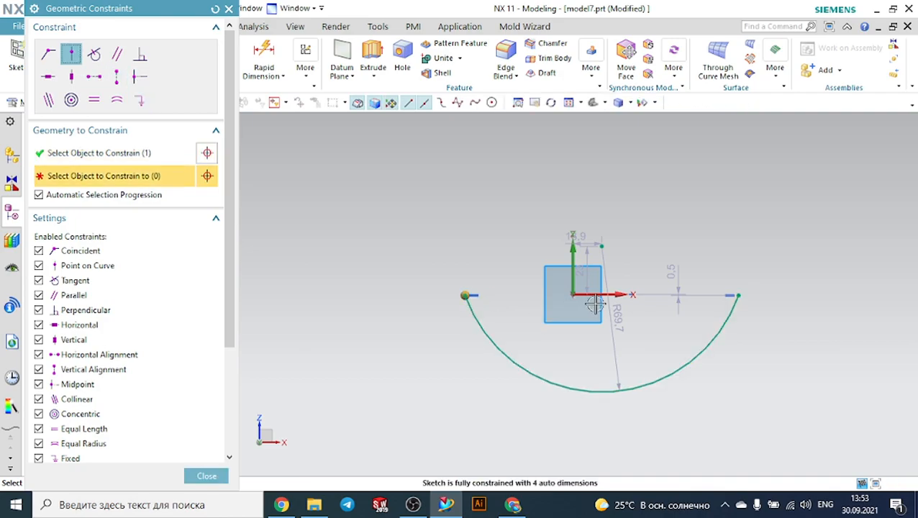
pyautogui.click(597, 295)
pyautogui.press('Escape')
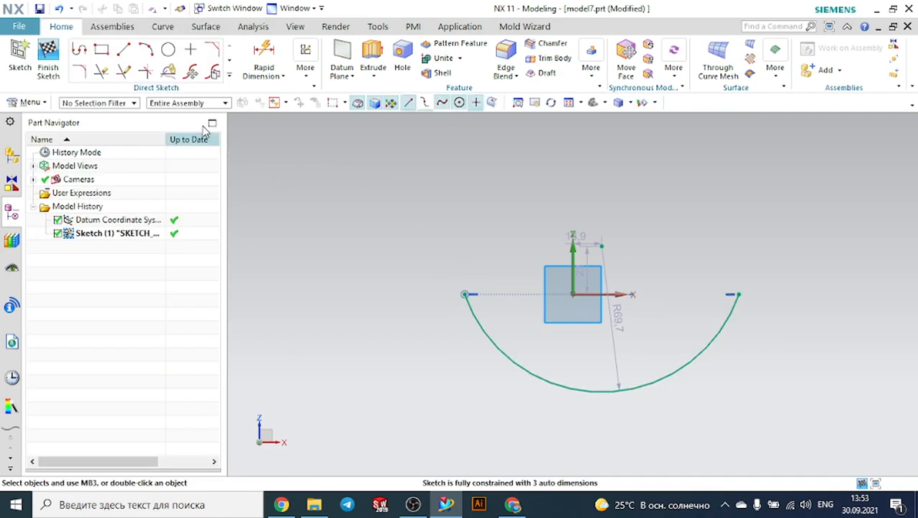
pyautogui.click(48, 56)
# Create a datum plane offset 450 mm from the XZ plane along positive Y.
pyautogui.moveTo(699, 215); pyautogui.dragTo(635, 226, button='middle')
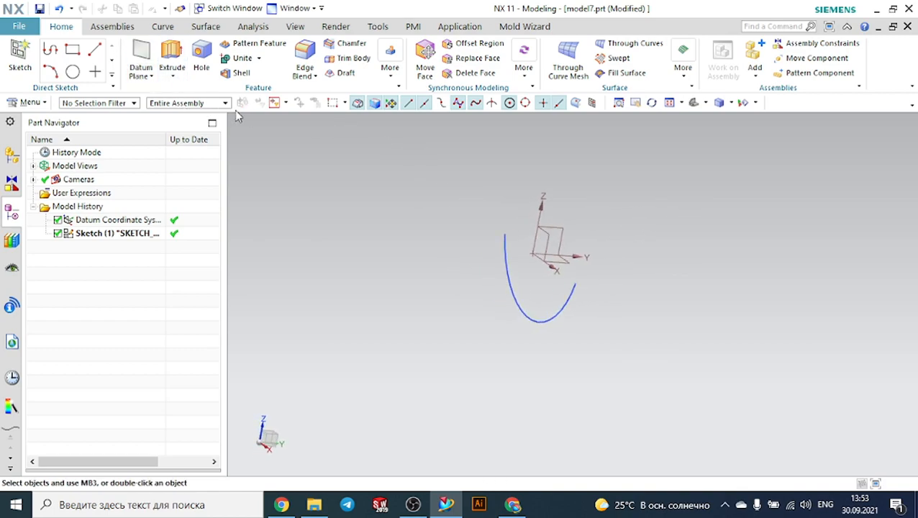
pyautogui.click(144, 58)
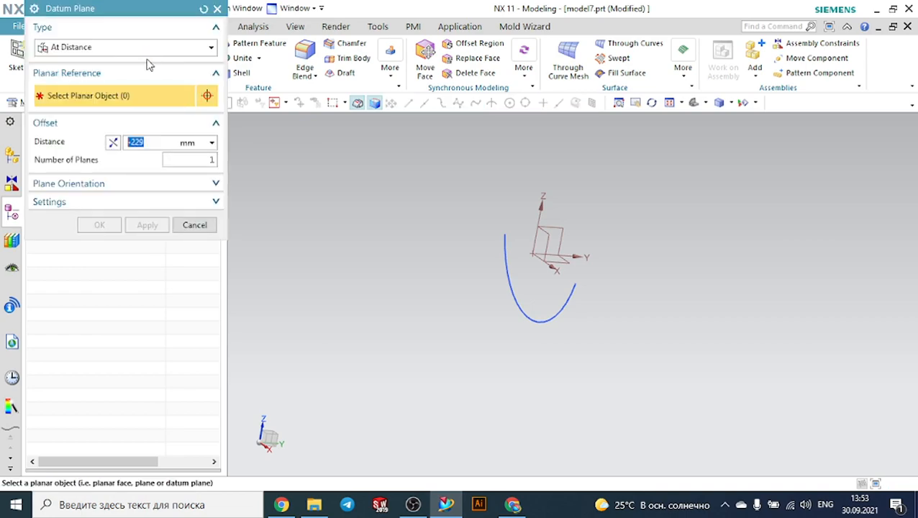
pyautogui.click(549, 238)
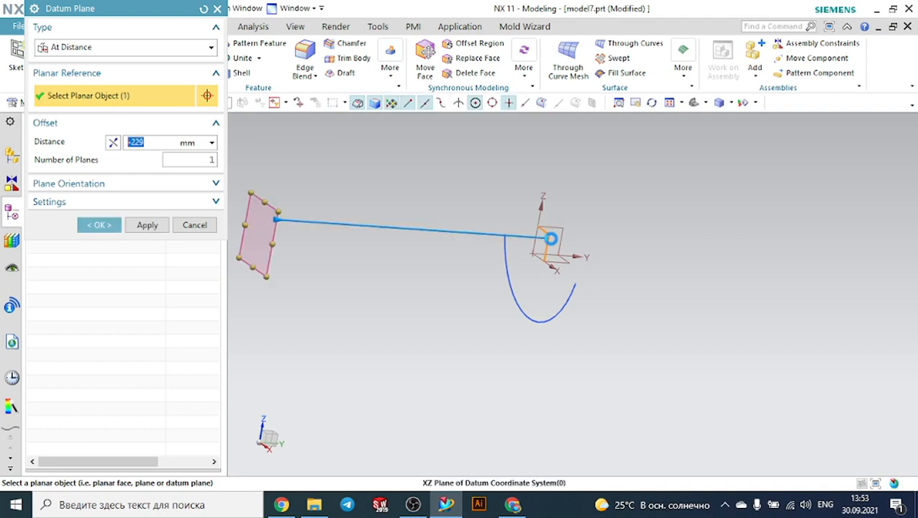
pyautogui.scroll(-2, 550, 238)
pyautogui.moveTo(376, 225); pyautogui.dragTo(890, 253)
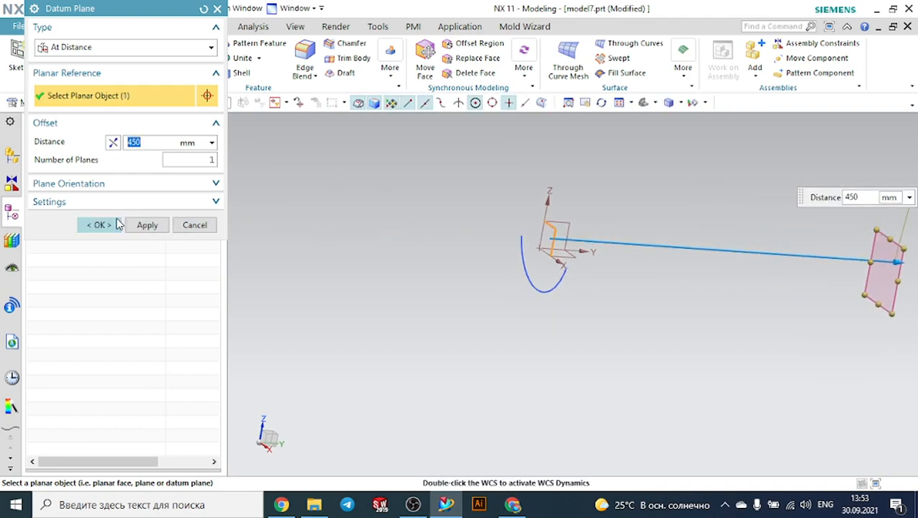
pyautogui.click(99, 224)
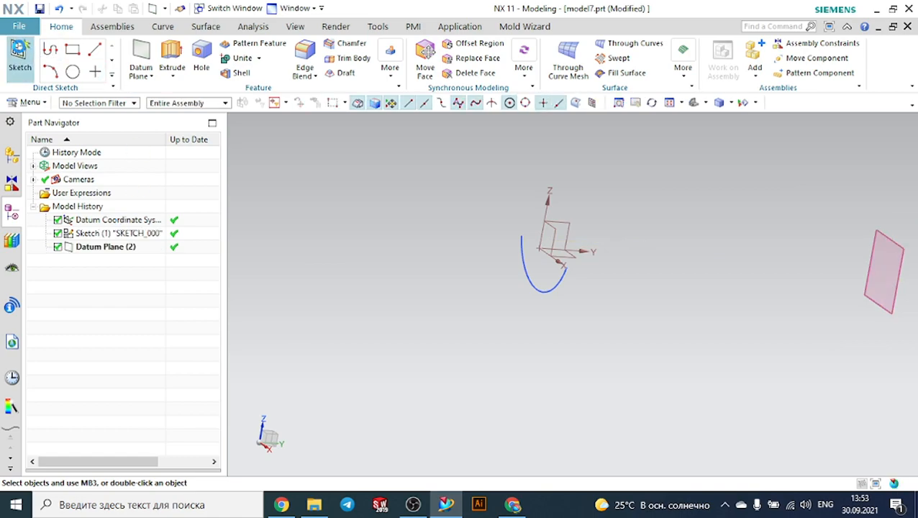
# Start a sketch on the offset datum plane and show it together with the first arc.
pyautogui.scroll(-3, 344, 212)
pyautogui.scroll(2, 631, 221)
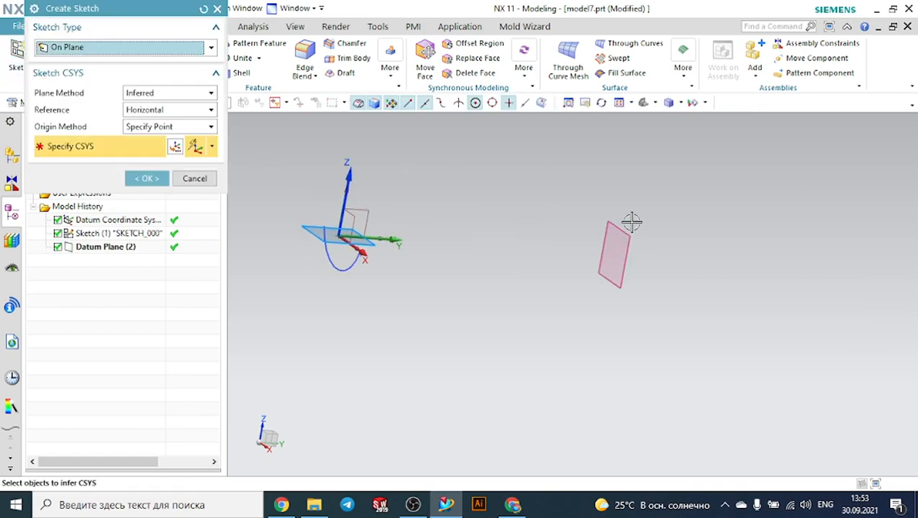
pyautogui.click(626, 224)
pyautogui.click(147, 178)
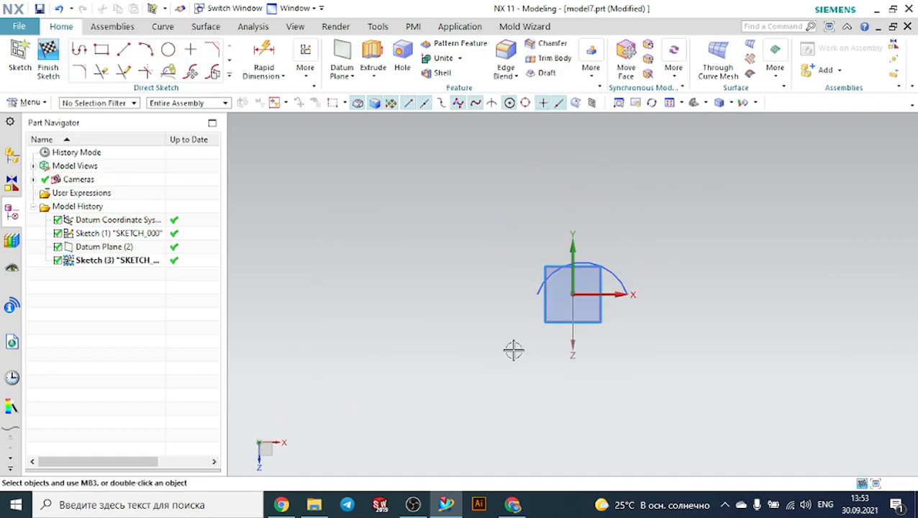
pyautogui.moveTo(511, 352); pyautogui.dragTo(467, 238, button='middle')
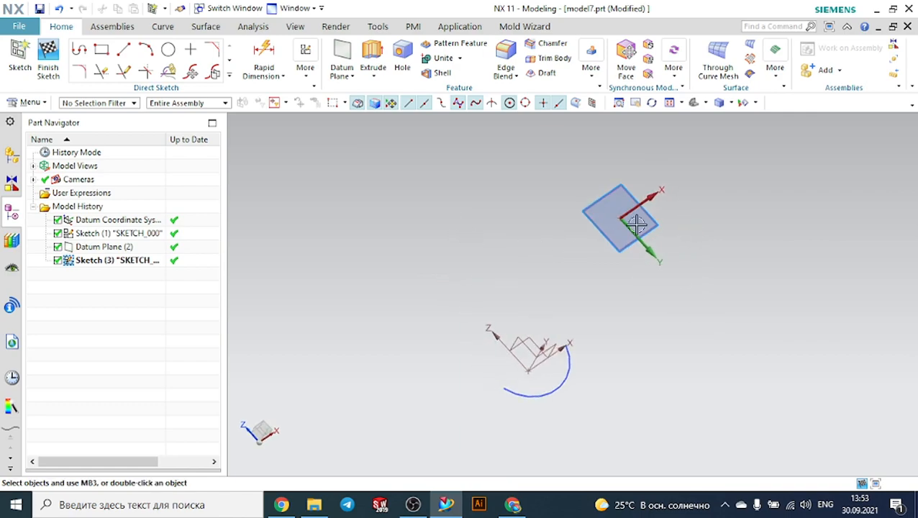
pyautogui.click(693, 102)
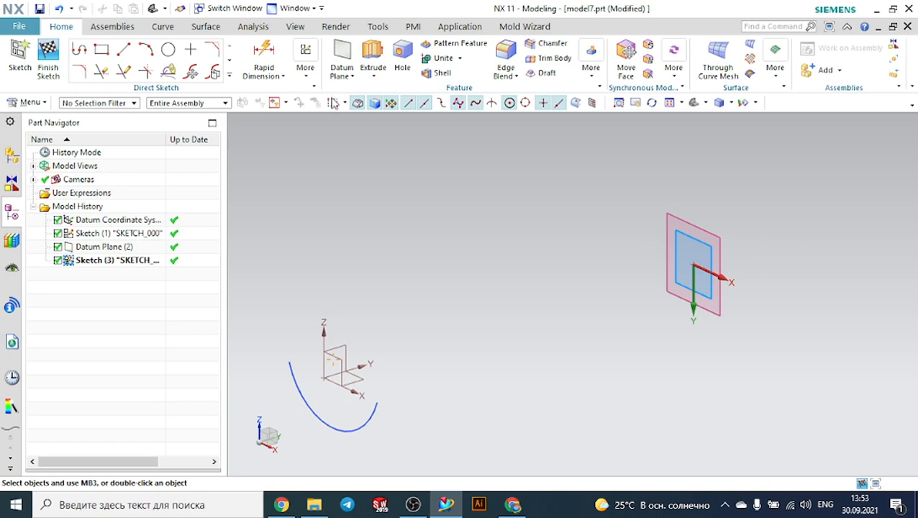
# Project the first sketch's arc onto the offset datum plane, using the Y-axis vector as the projection direction.
pyautogui.click(178, 29)
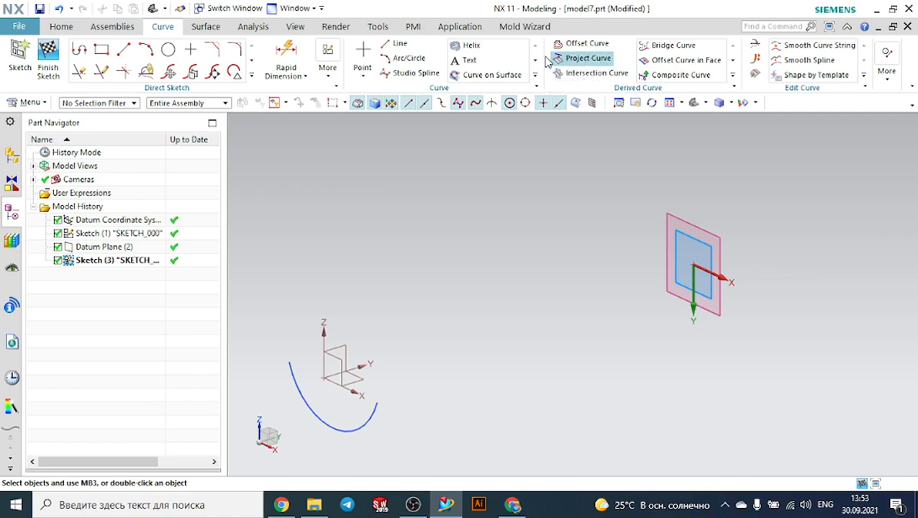
pyautogui.click(568, 58)
pyautogui.click(369, 411)
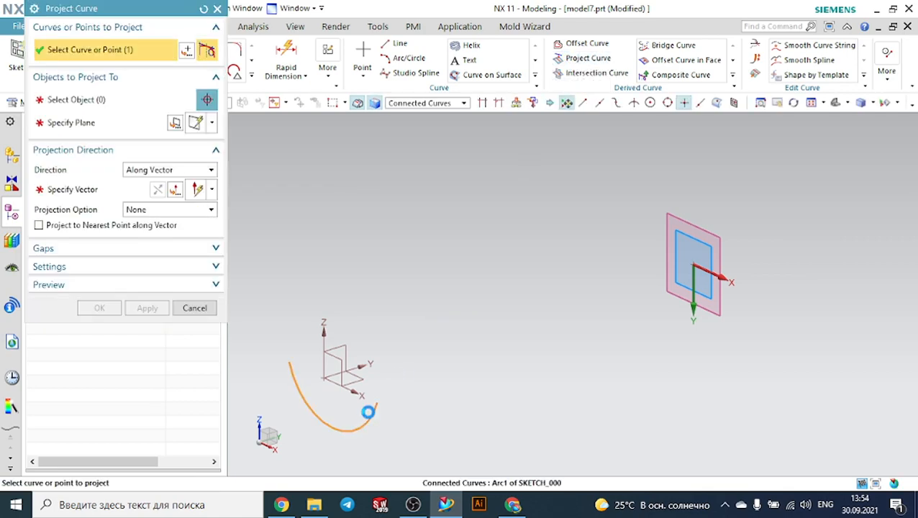
pyautogui.click(107, 102)
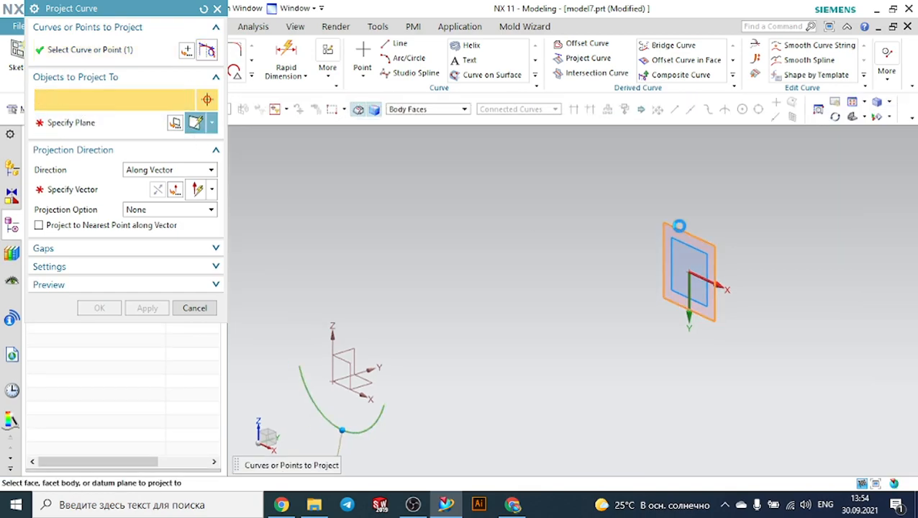
pyautogui.click(683, 220)
pyautogui.click(81, 191)
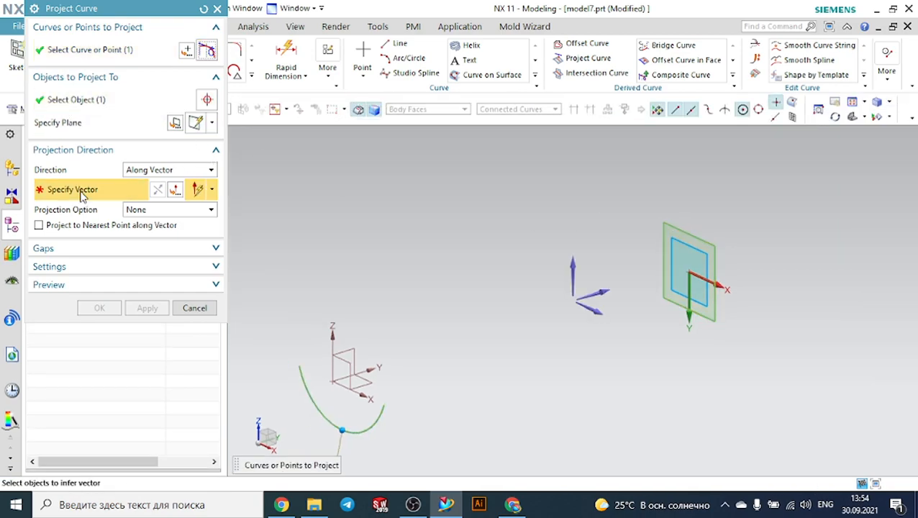
pyautogui.click(604, 290)
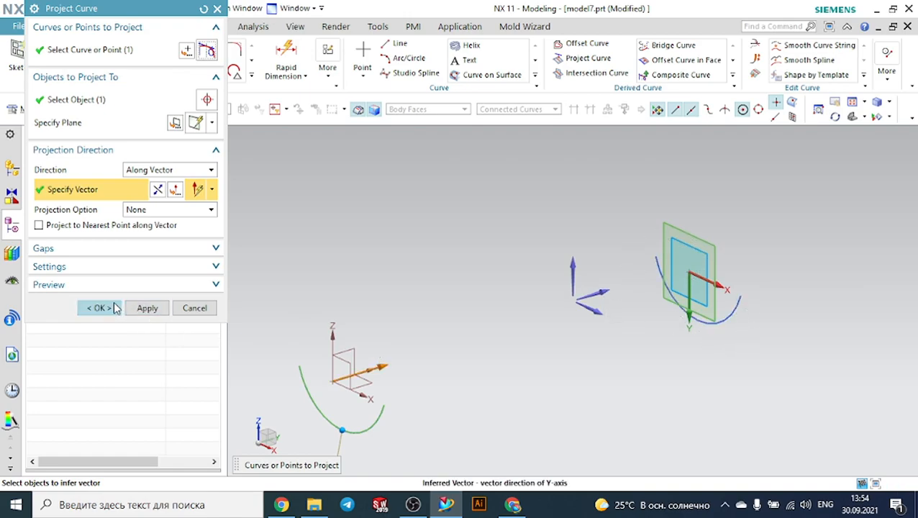
pyautogui.click(108, 308)
# Hide the offset datum plane.
pyautogui.moveTo(352, 263); pyautogui.dragTo(379, 256, button='middle')
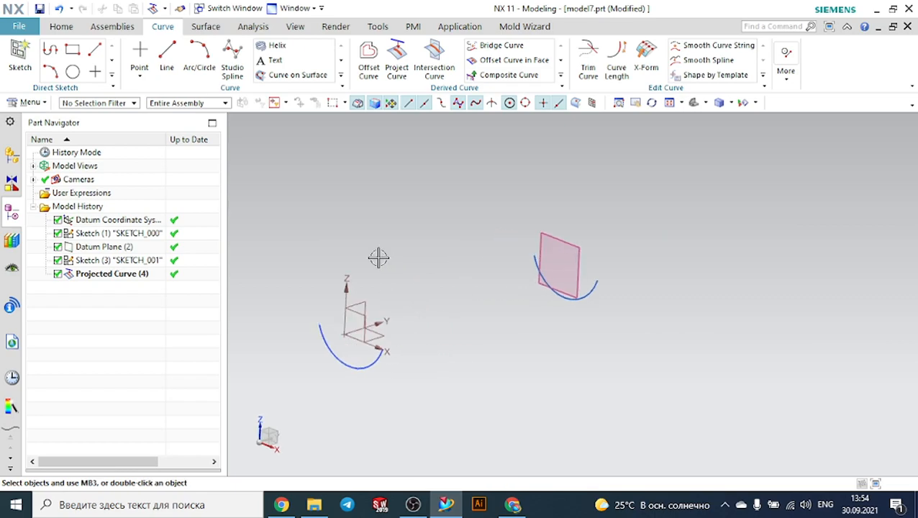
pyautogui.click(581, 247)
pyautogui.click(664, 228)
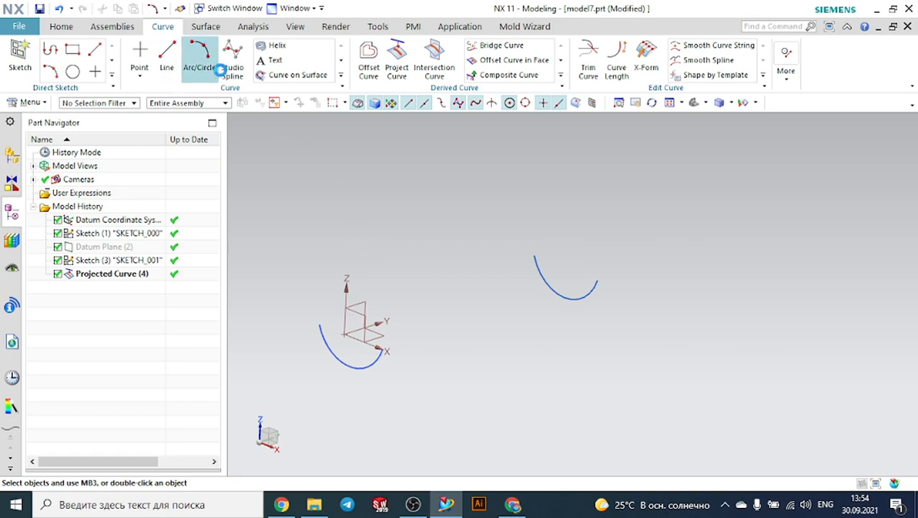
pyautogui.click(201, 66)
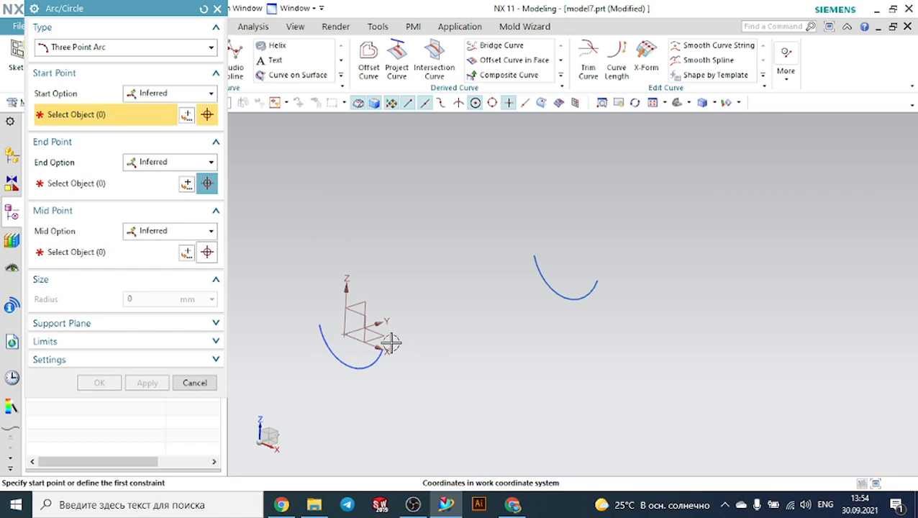
pyautogui.scroll(-2, 391, 343)
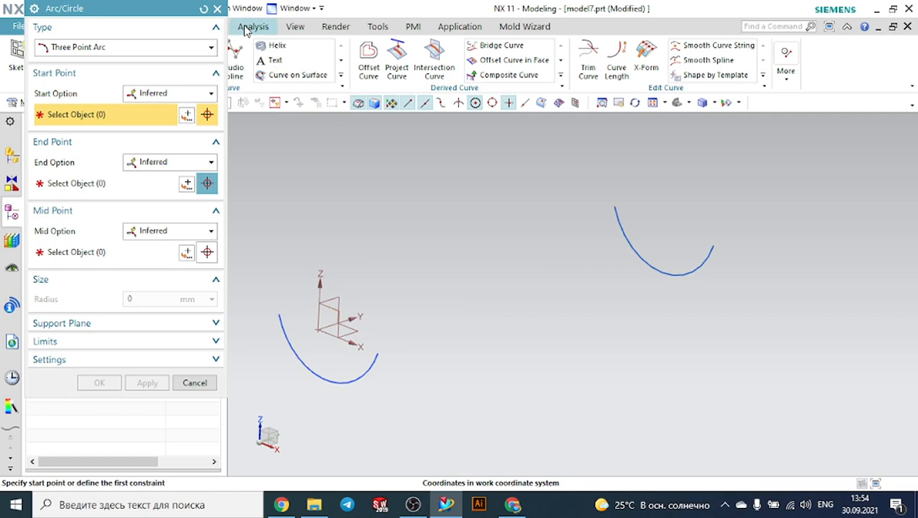
pyautogui.click(218, 9)
# Draw a straight line connecting the positive-X end of the original arc to the matching end of the projected arc.
pyautogui.click(166, 61)
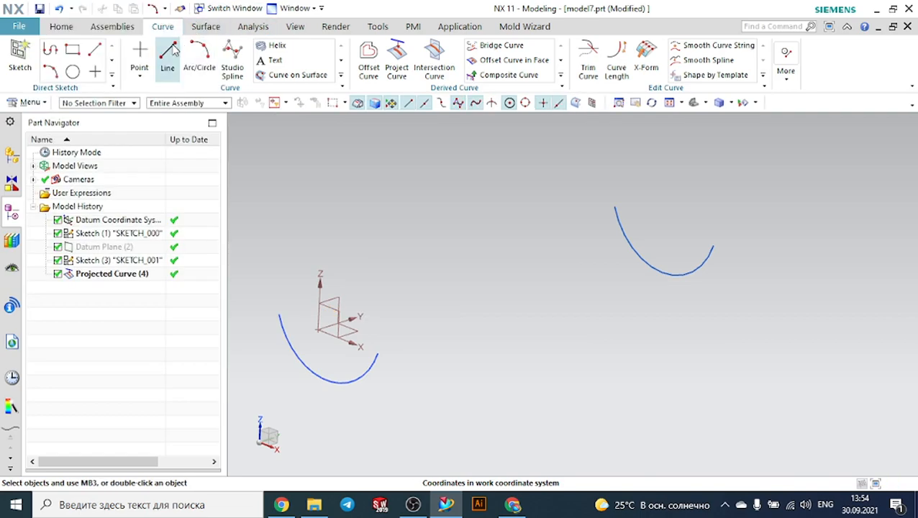
pyautogui.click(375, 352)
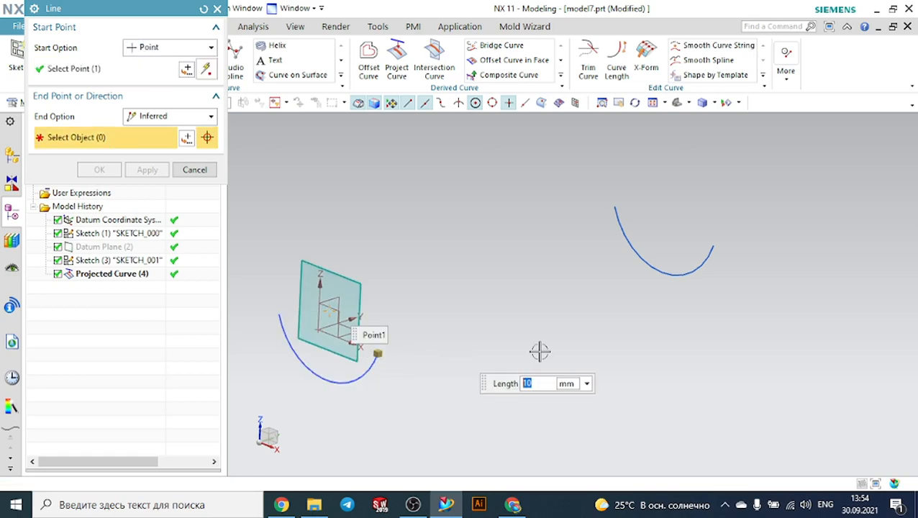
pyautogui.click(714, 247)
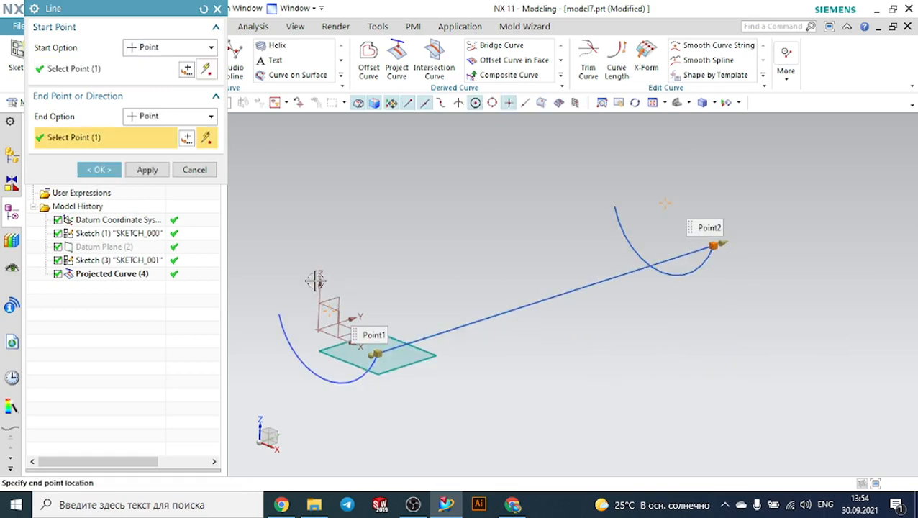
pyautogui.click(142, 169)
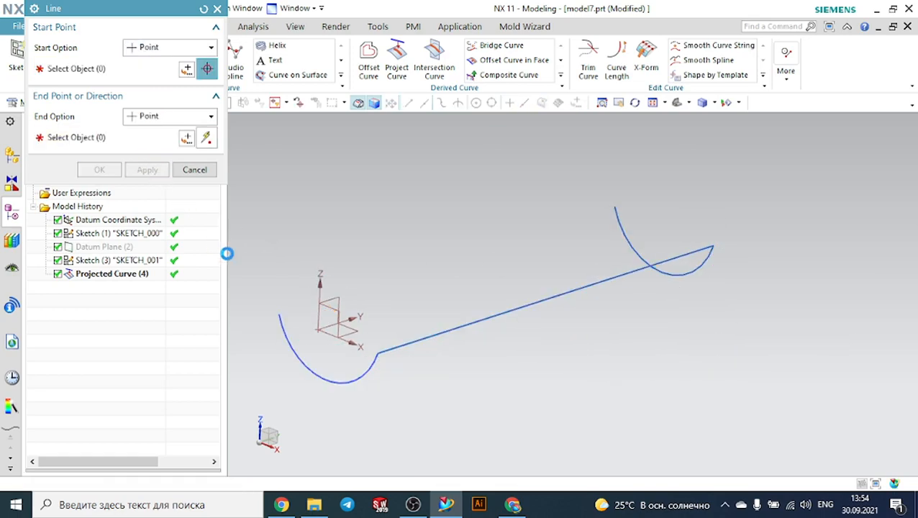
# Draw a second straight line between the negative-X ends of the original and projected arcs.
pyautogui.click(278, 312)
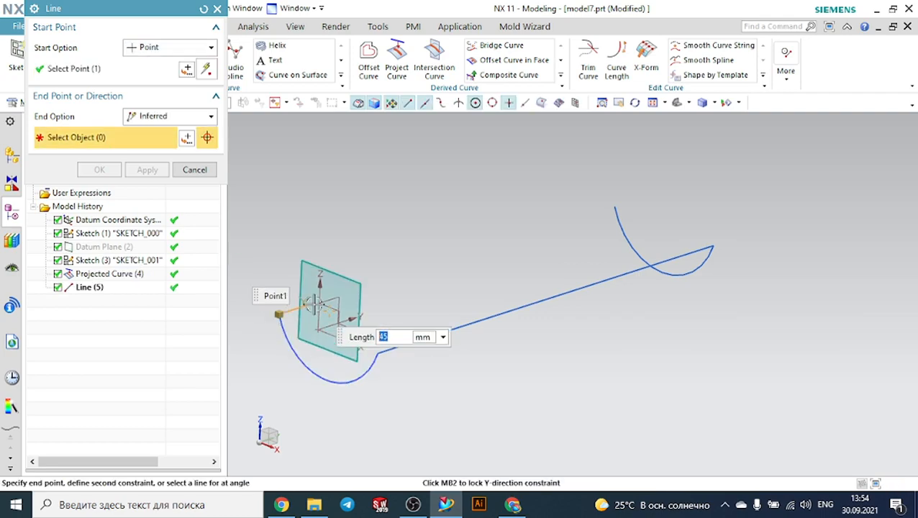
pyautogui.click(614, 208)
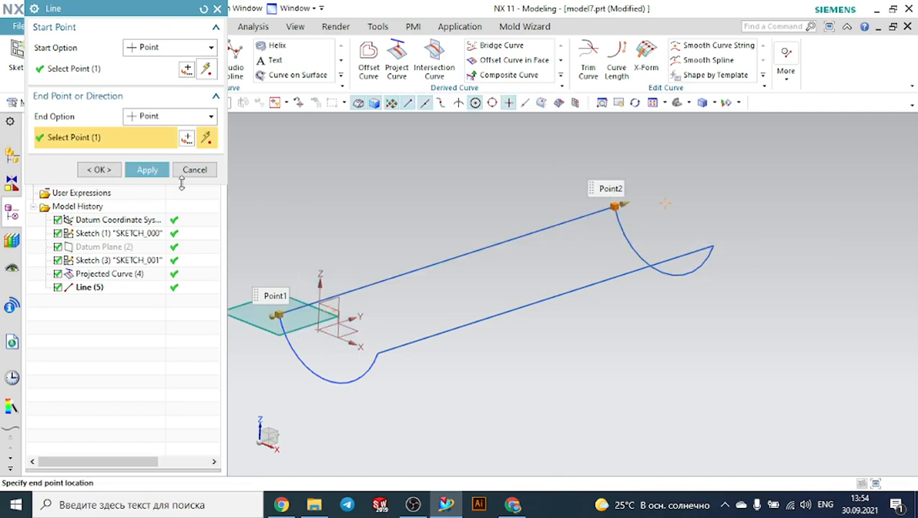
pyautogui.click(148, 170)
pyautogui.moveTo(412, 203); pyautogui.dragTo(463, 254, button='middle')
pyautogui.moveTo(511, 339); pyautogui.dragTo(532, 207, button='middle')
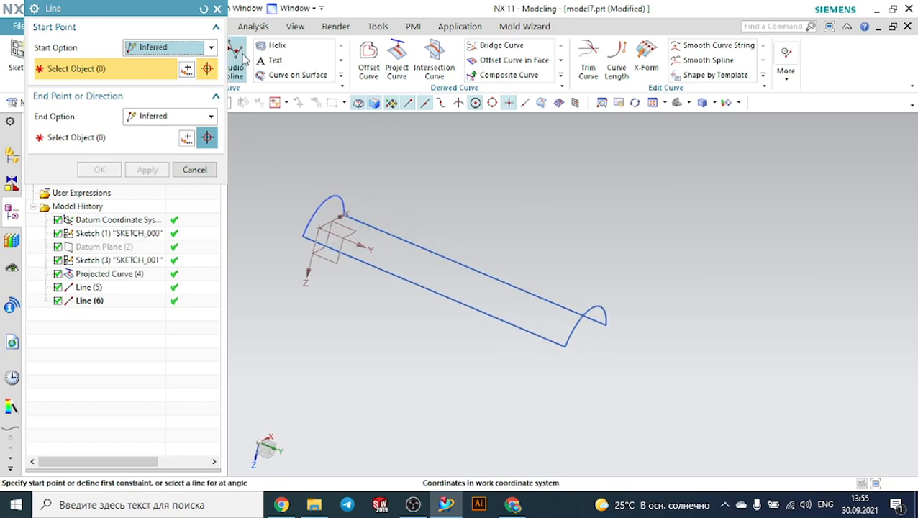
# Leave the Line command and start a new sketch on the YZ plane of the datum coordinate system.
pyautogui.click(216, 9)
pyautogui.click(20, 55)
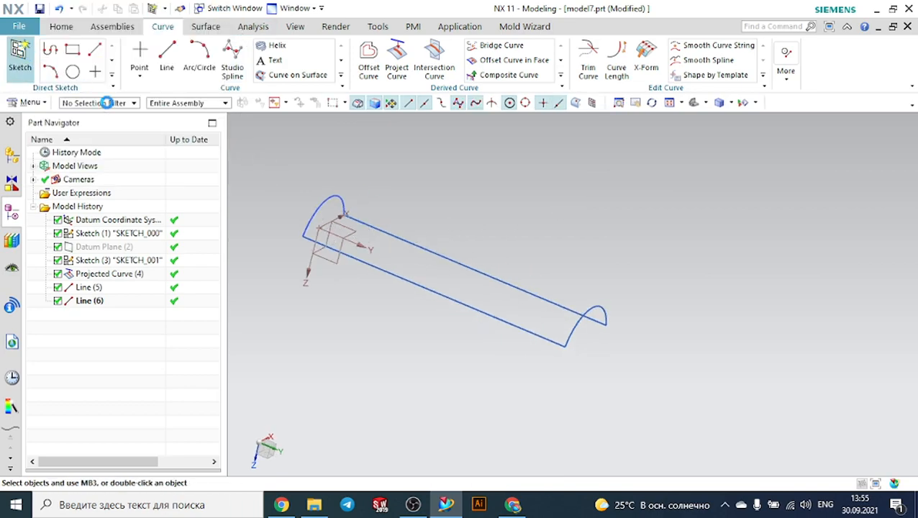
pyautogui.scroll(3, 329, 242)
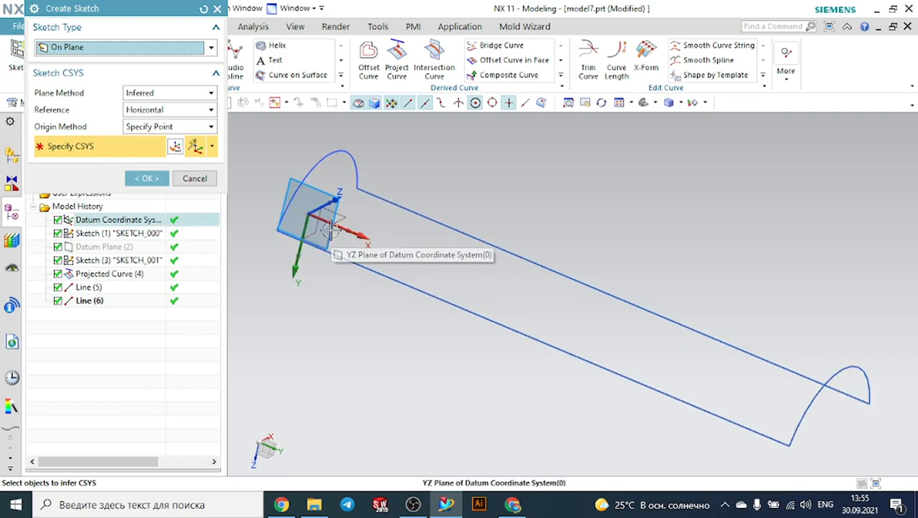
pyautogui.click(329, 230)
pyautogui.click(147, 179)
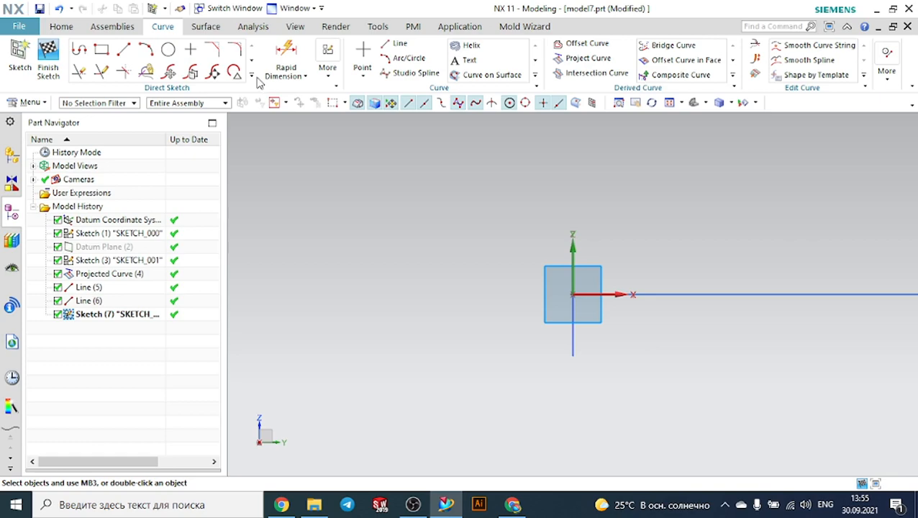
# Draw a wavy degree-3 Studio Spline through nine points, spanning from beneath the original arc to beneath the projected arc.
pyautogui.click(252, 75)
pyautogui.click(82, 159)
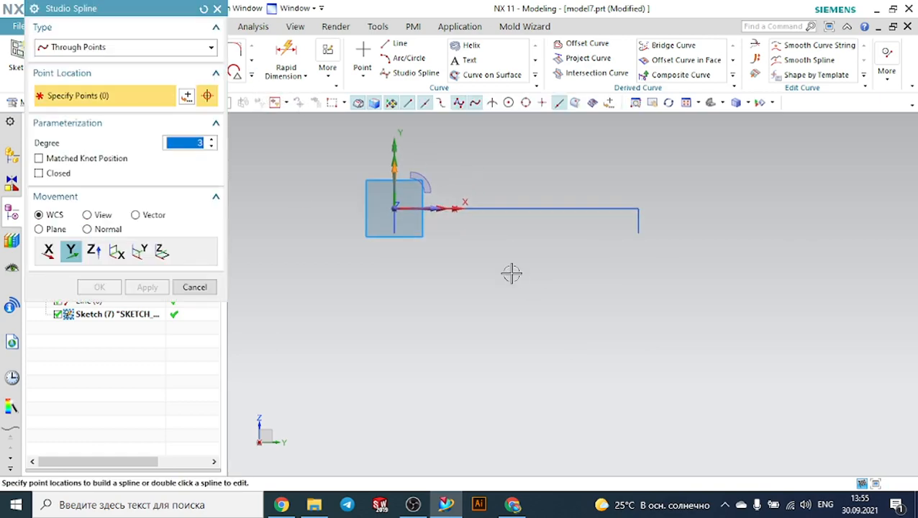
pyautogui.click(363, 236)
pyautogui.click(469, 263)
pyautogui.click(526, 254)
pyautogui.click(560, 237)
pyautogui.click(635, 230)
pyautogui.click(663, 231)
pyautogui.click(742, 256)
pyautogui.click(798, 255)
pyautogui.click(830, 236)
pyautogui.click(117, 285)
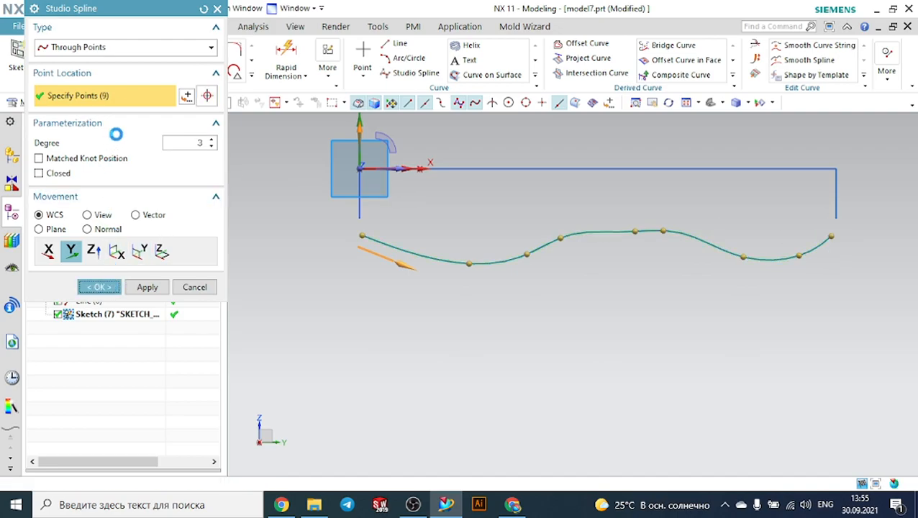
# Create an intersection point where the first sketch's arc crosses the sketch plane.
pyautogui.scroll(-3, 440, 289)
pyautogui.moveTo(440, 289); pyautogui.dragTo(430, 180, button='middle')
pyautogui.scroll(5, 376, 252)
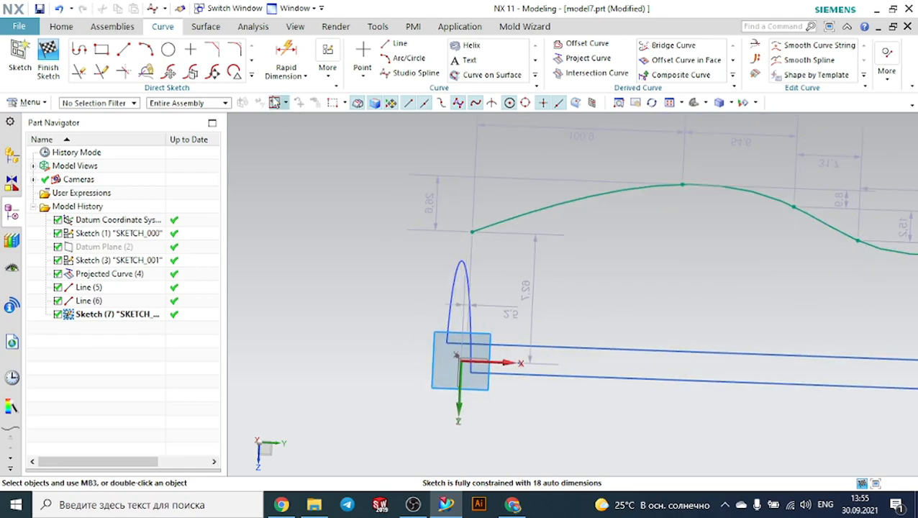
pyautogui.click(251, 75)
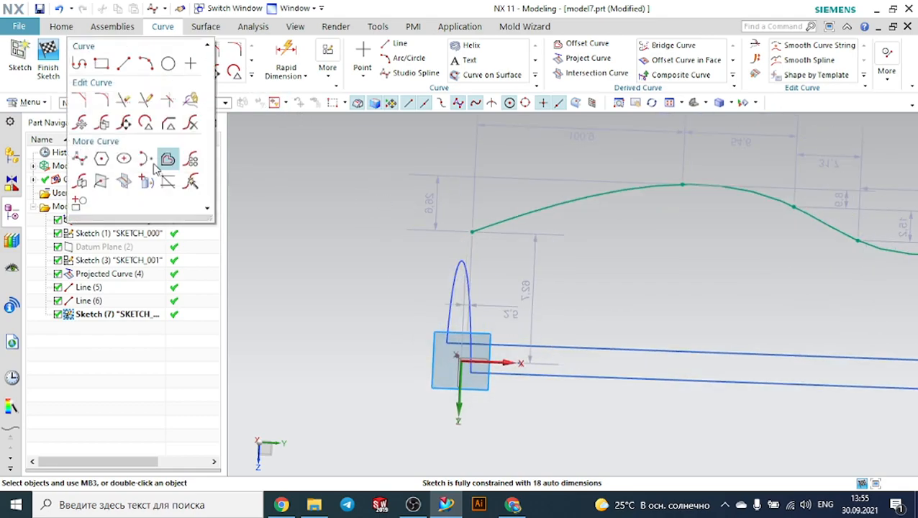
pyautogui.click(101, 182)
pyautogui.scroll(5, 297, 242)
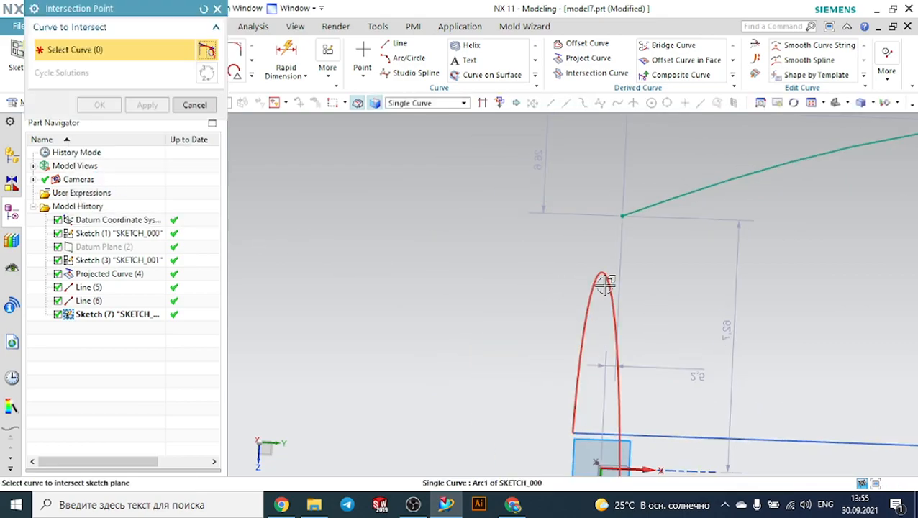
pyautogui.click(604, 282)
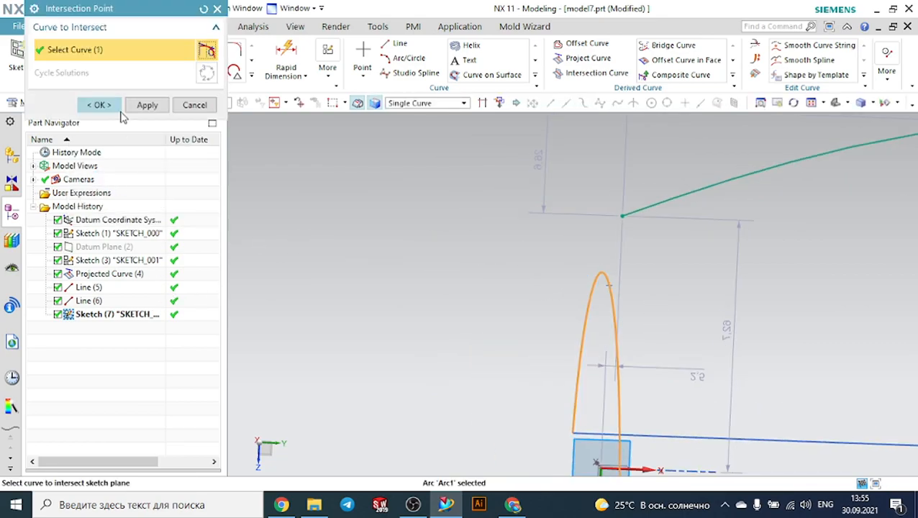
pyautogui.click(118, 108)
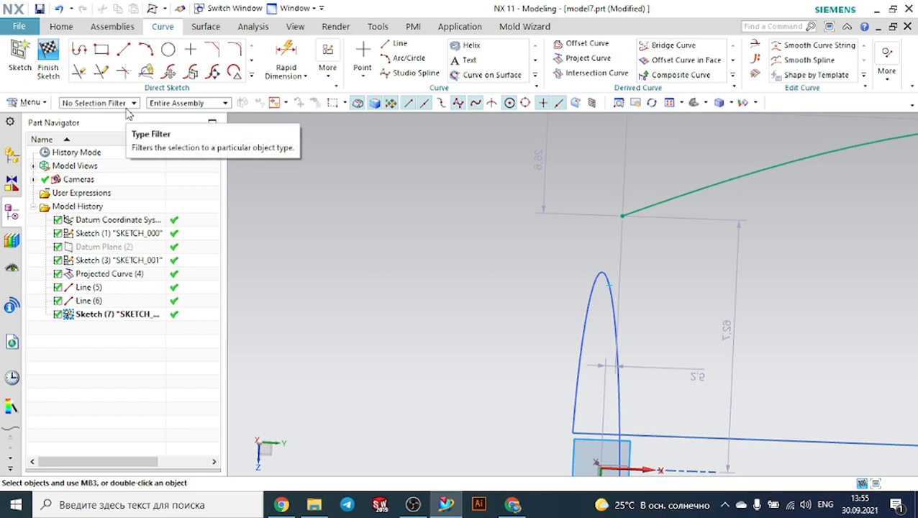
# Apply a coincident constraint between the spline's start point and the crown of the first sketch's arc.
pyautogui.press('c')
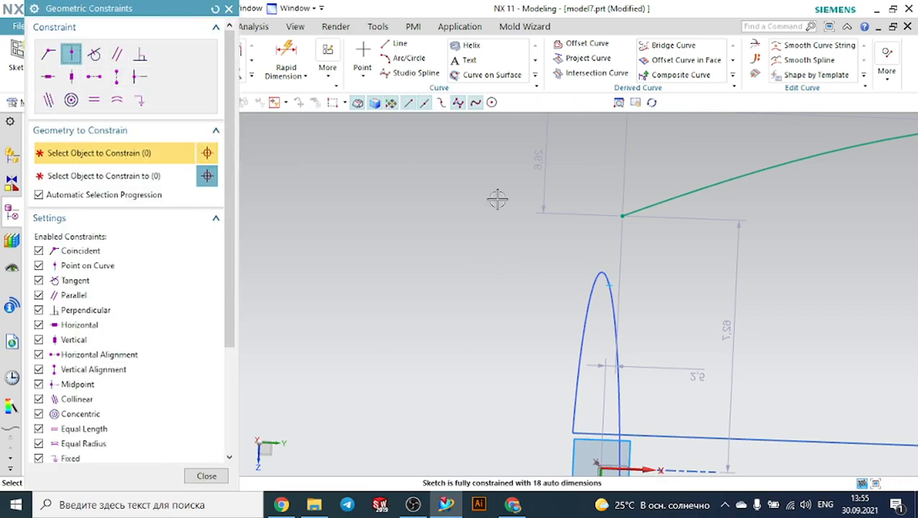
pyautogui.click(48, 54)
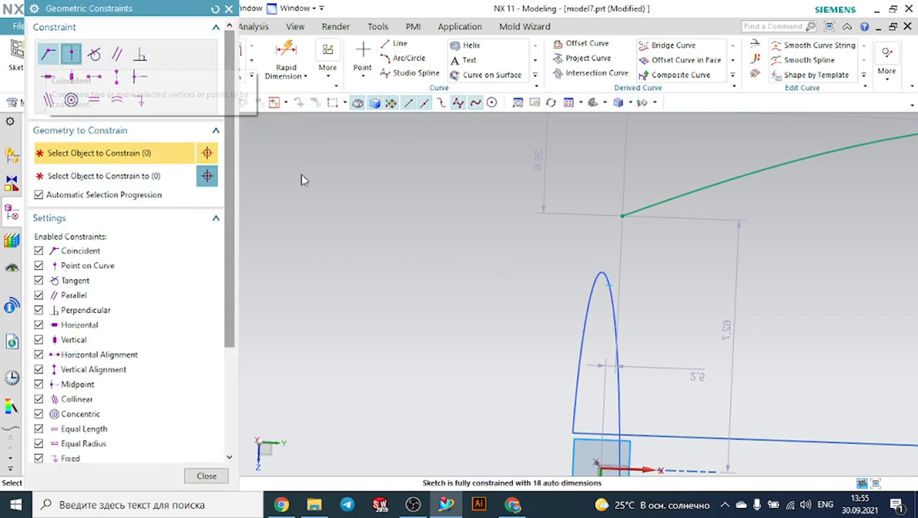
pyautogui.click(623, 222)
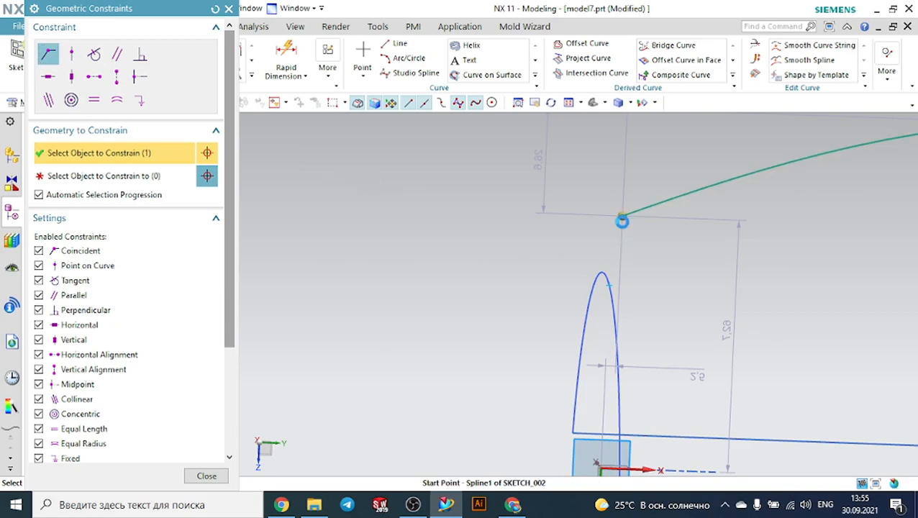
pyautogui.click(605, 276)
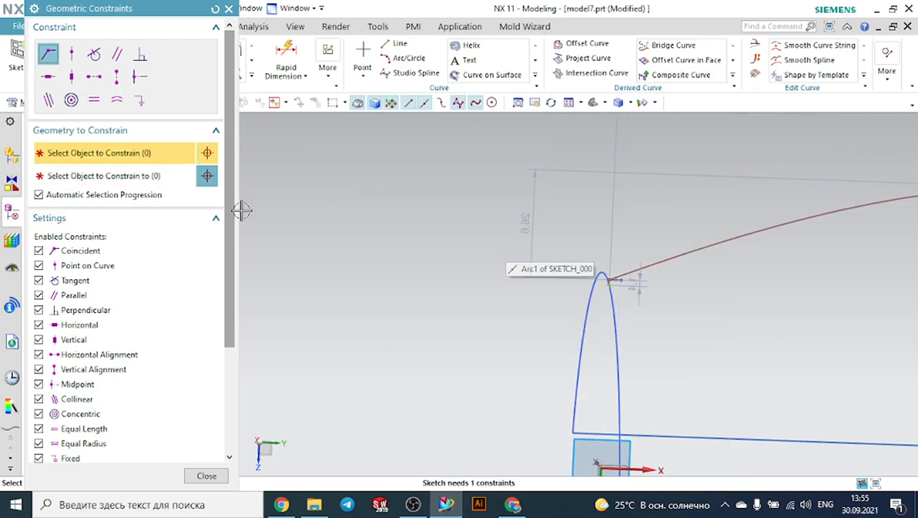
pyautogui.click(229, 9)
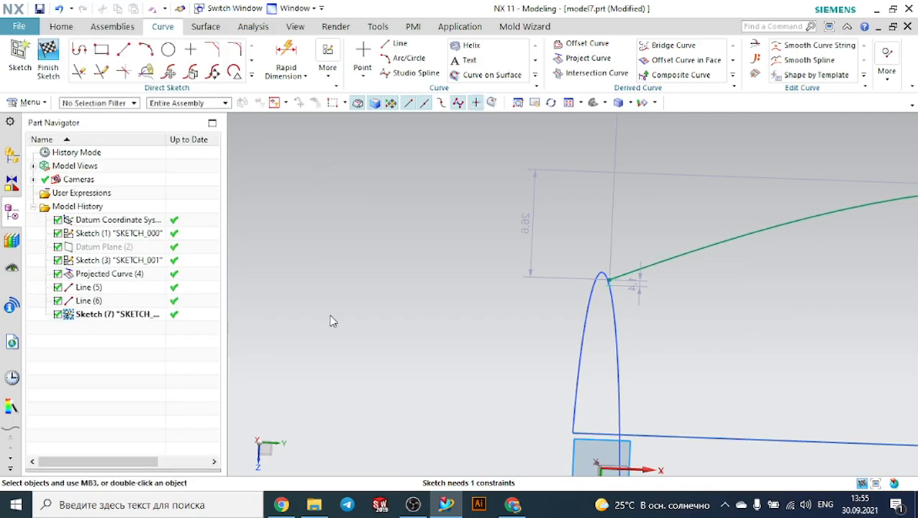
# Create an intersection point where the projected arc crosses the sketch plane.
pyautogui.scroll(-7, 386, 313)
pyautogui.scroll(6, 841, 328)
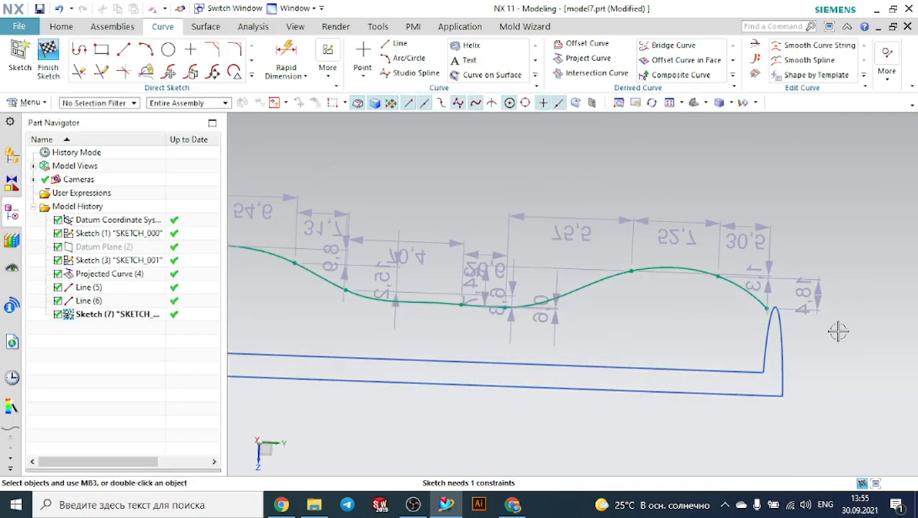
pyautogui.scroll(2, 748, 230)
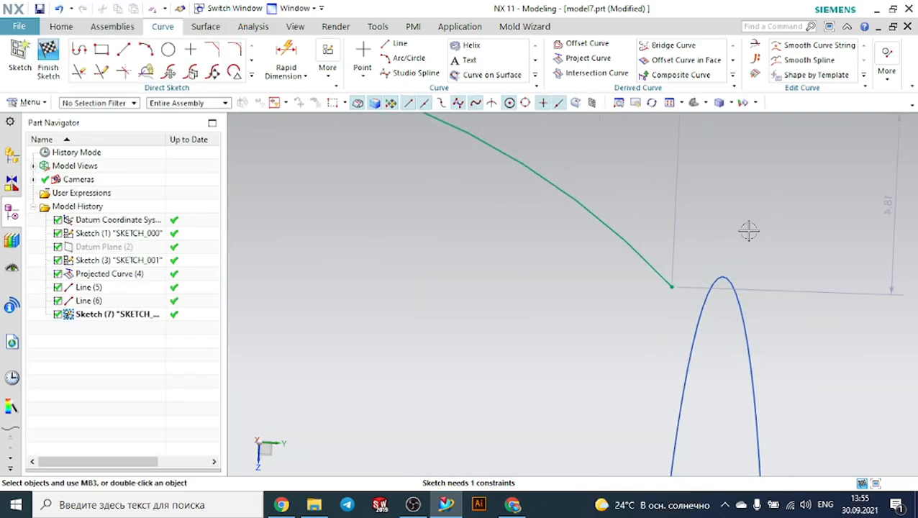
pyautogui.click(251, 75)
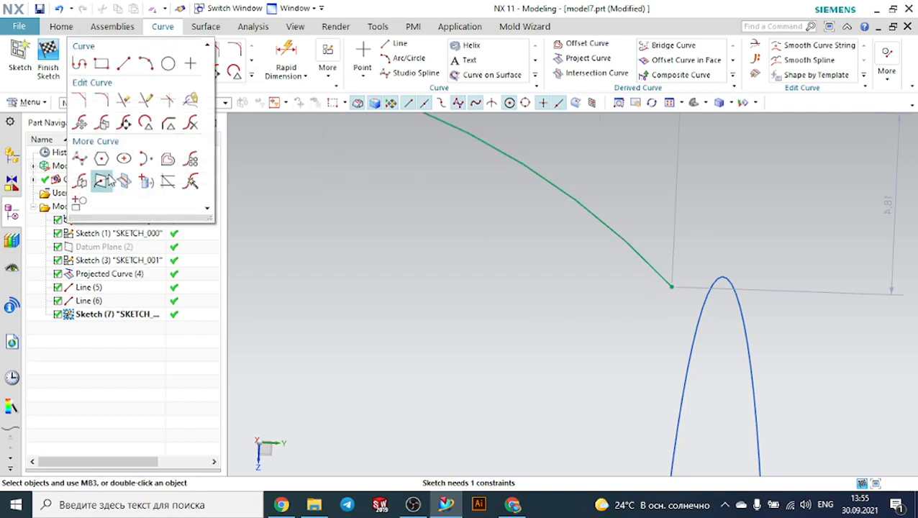
pyautogui.click(104, 180)
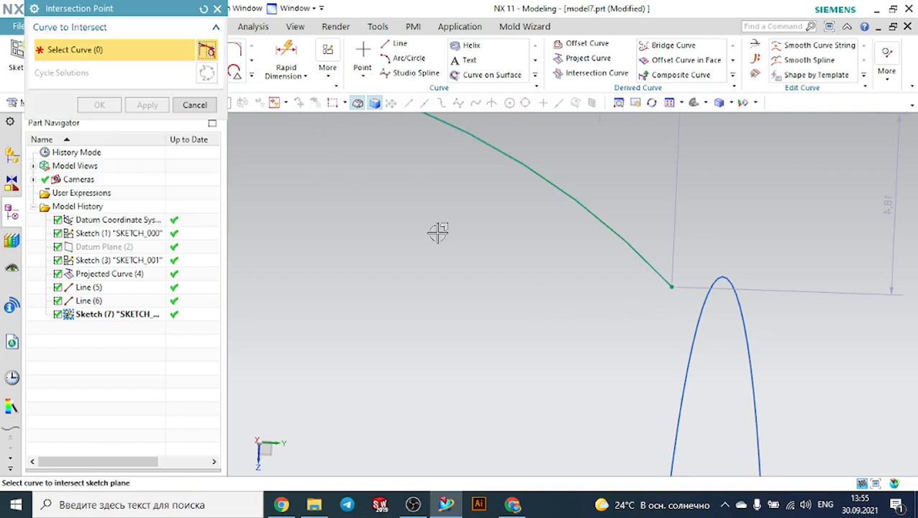
pyautogui.click(727, 293)
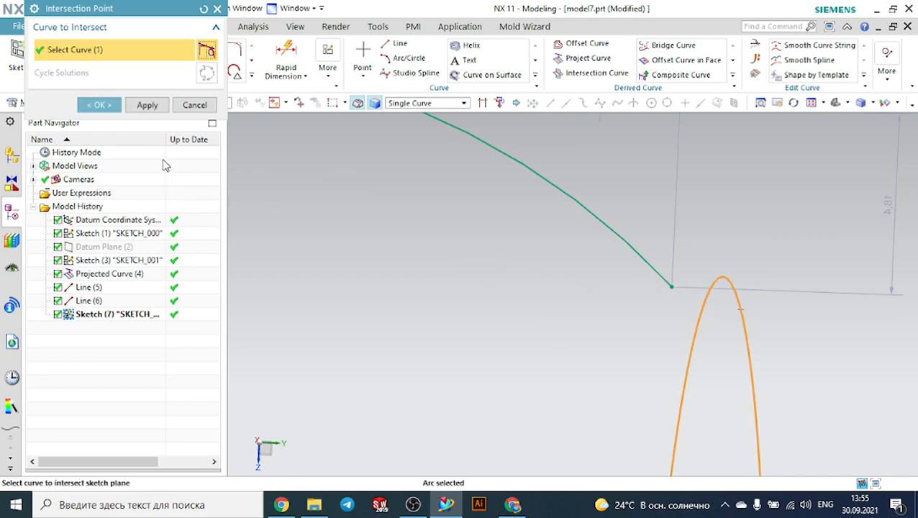
pyautogui.click(98, 105)
# Try a coincident constraint from the spline's end point to the projected arc's intersection point, and undo it.
pyautogui.press('c')
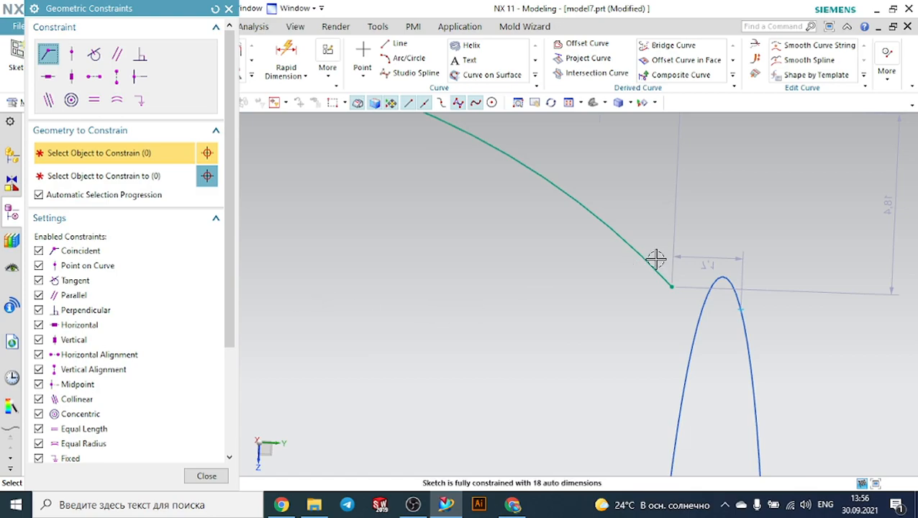
pyautogui.click(670, 286)
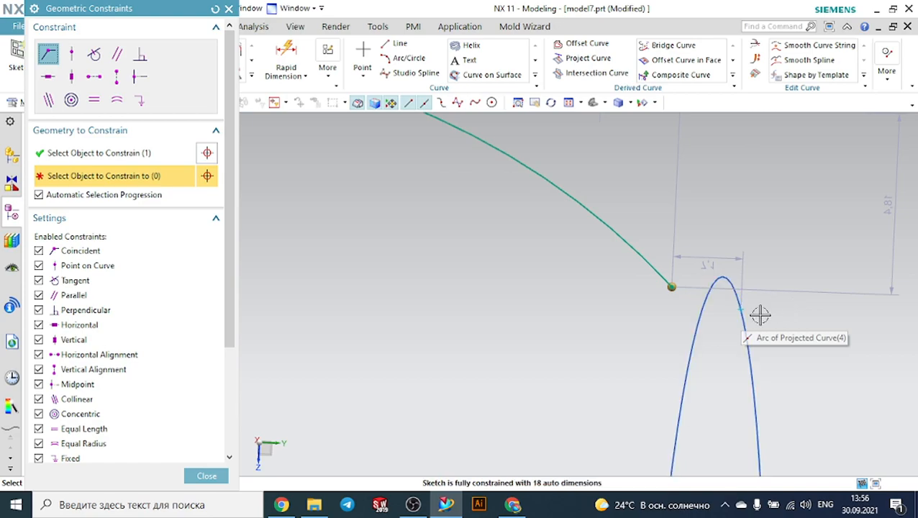
pyautogui.click(743, 307)
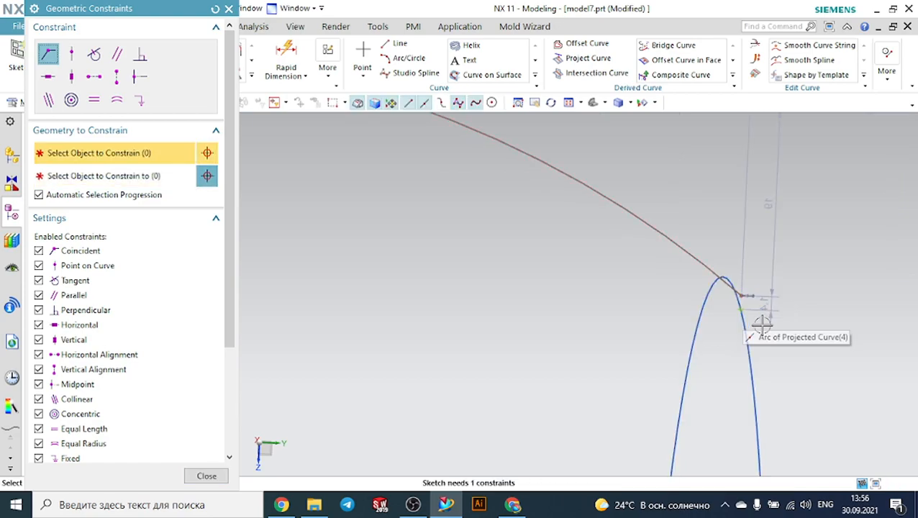
pyautogui.press('Escape')
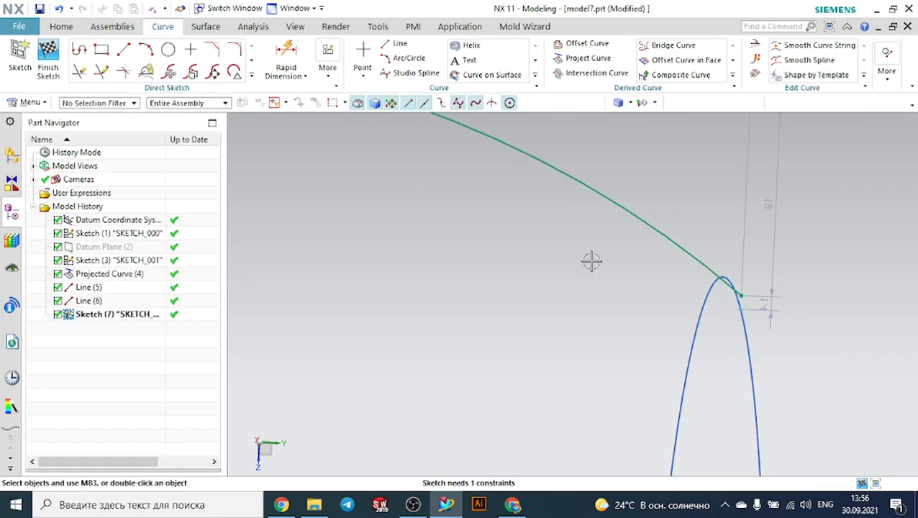
pyautogui.hotkey('ctrl', 'z')
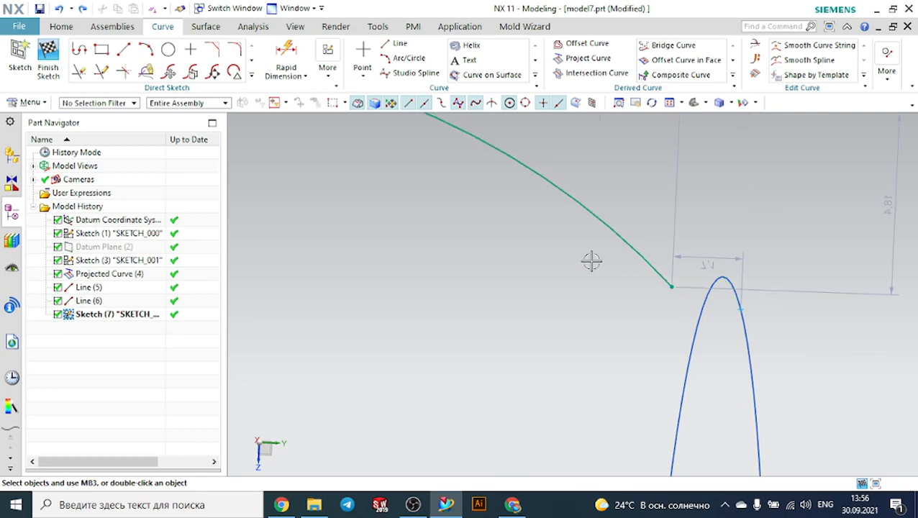
# Retry the coincident constraint by picking the point on the projected arc before the spline's end point, and undo it.
pyautogui.press('c')
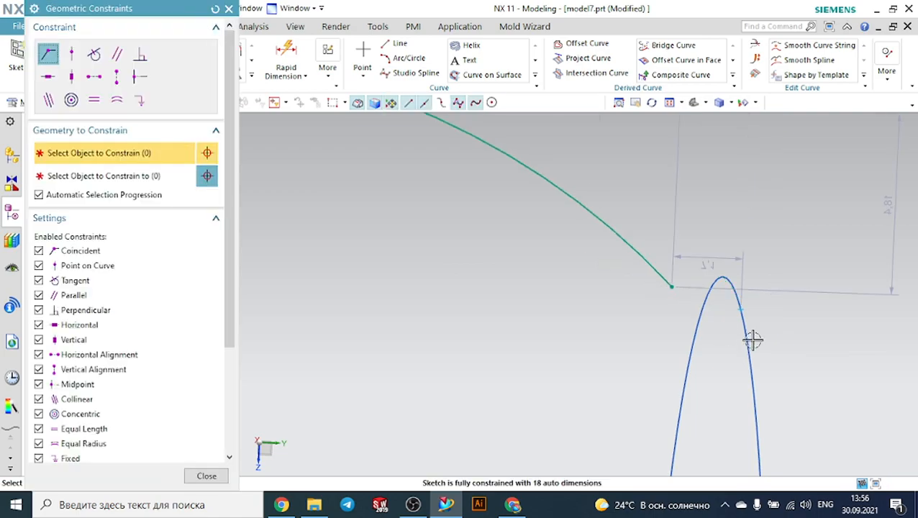
pyautogui.scroll(2, 748, 329)
pyautogui.scroll(2, 748, 330)
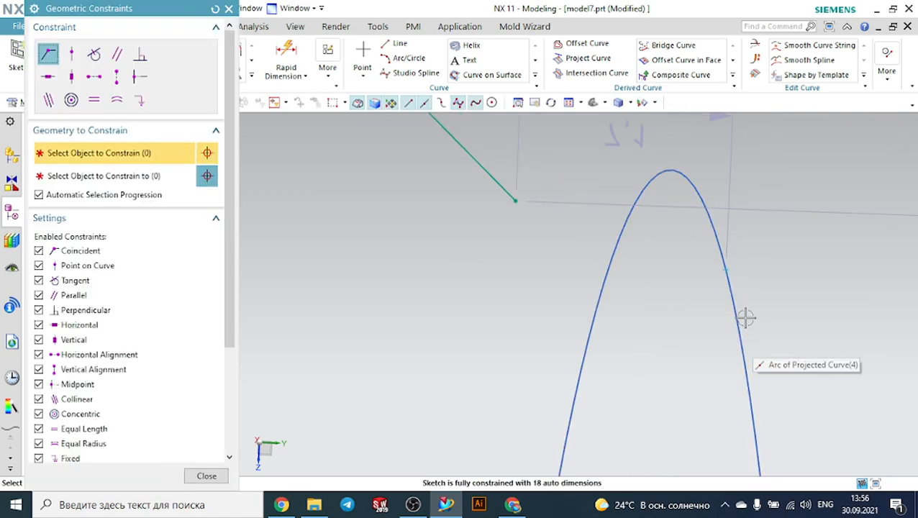
pyautogui.click(726, 269)
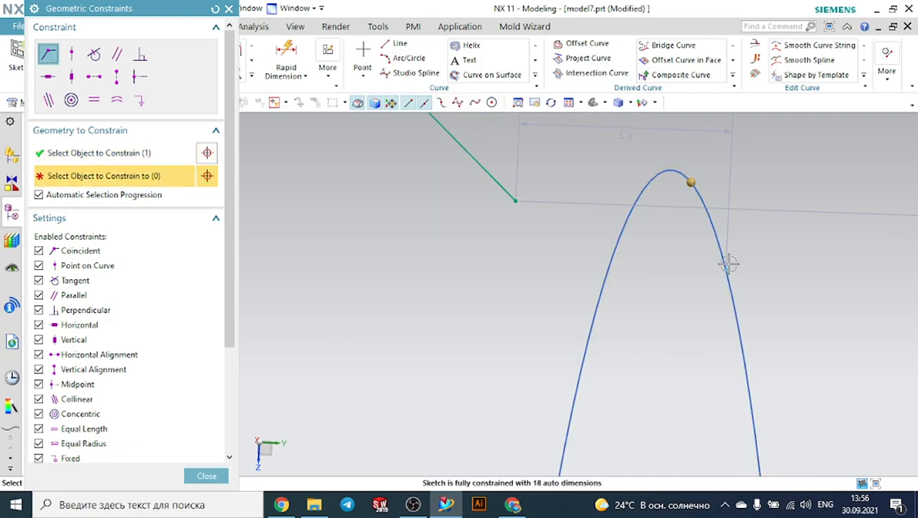
pyautogui.click(517, 200)
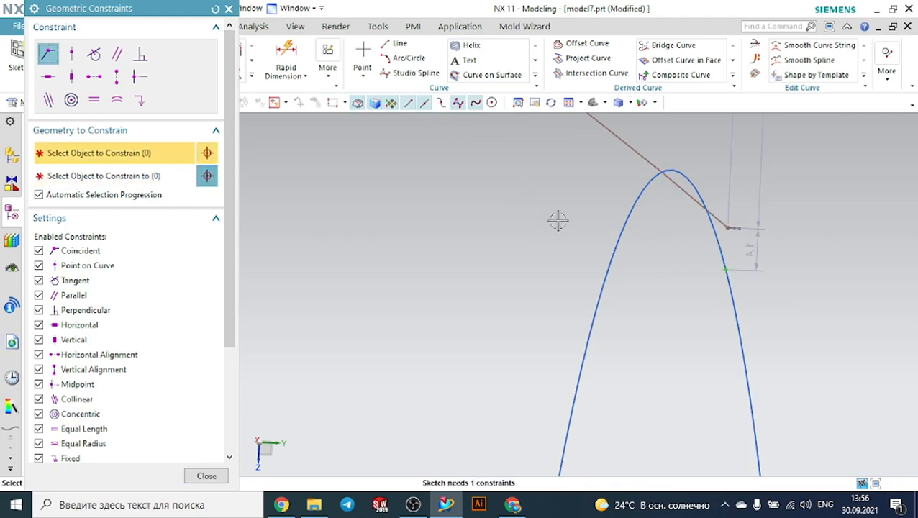
pyautogui.hotkey('ctrl', 'z')
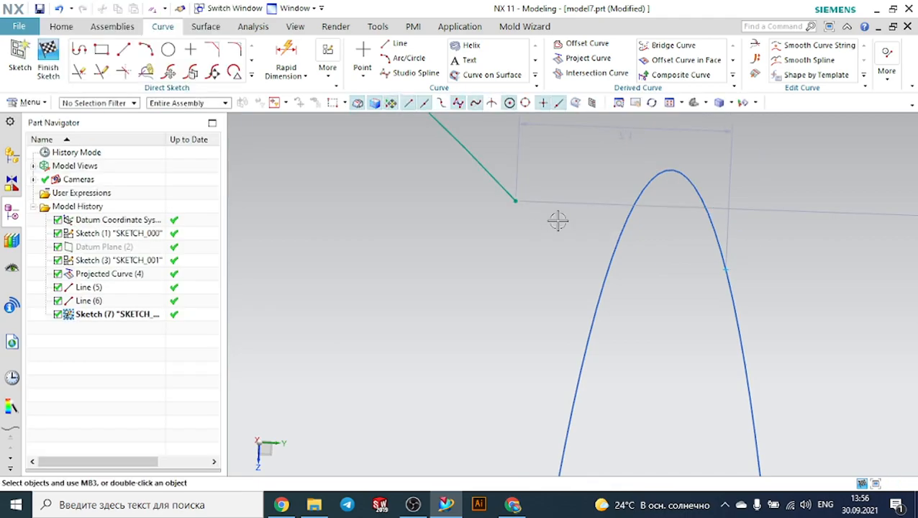
# Apply a coincident constraint between the spline's end point and the intersection point on the projected arc.
pyautogui.scroll(-4, 506, 202)
pyautogui.moveTo(646, 245)
pyautogui.mouseDown(button='middle')
pyautogui.moveTo(669, 259)
pyautogui.moveTo(643, 263)
pyautogui.moveTo(684, 244)
pyautogui.mouseUp(button='middle')
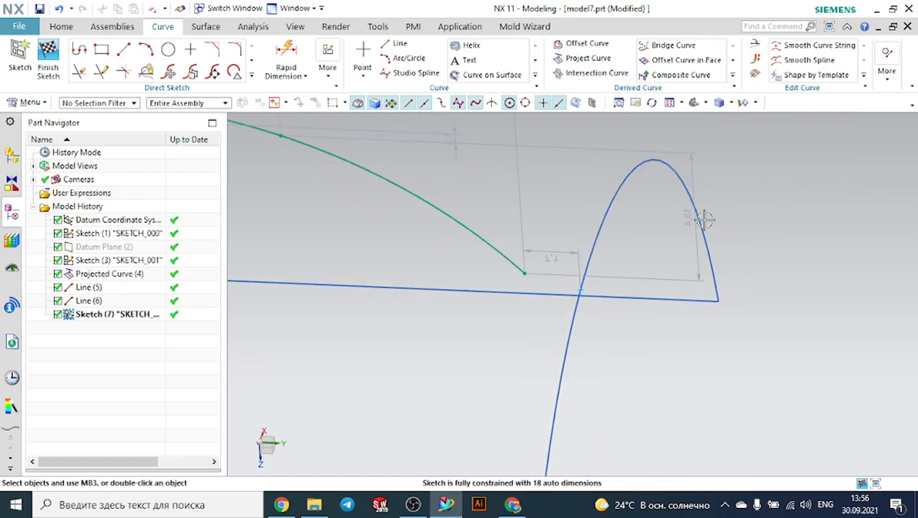
pyautogui.click(692, 102)
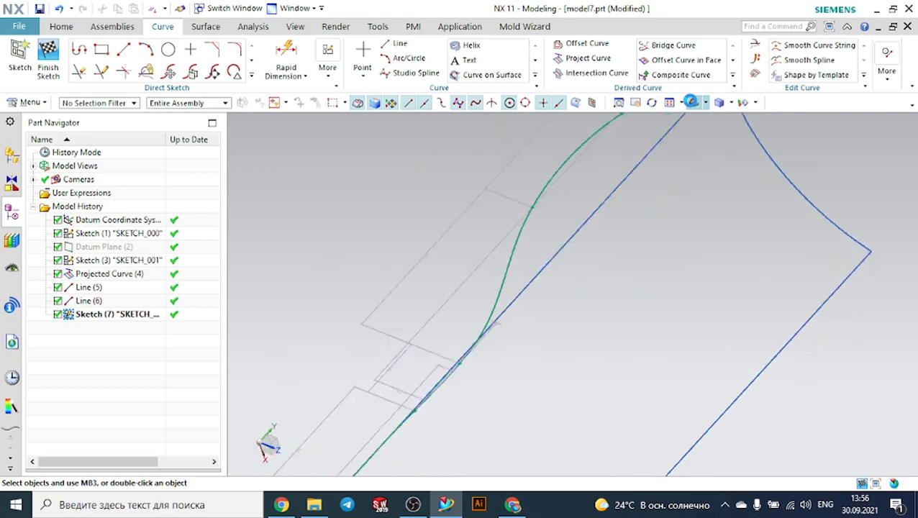
pyautogui.scroll(3, 803, 189)
pyautogui.scroll(5, 804, 188)
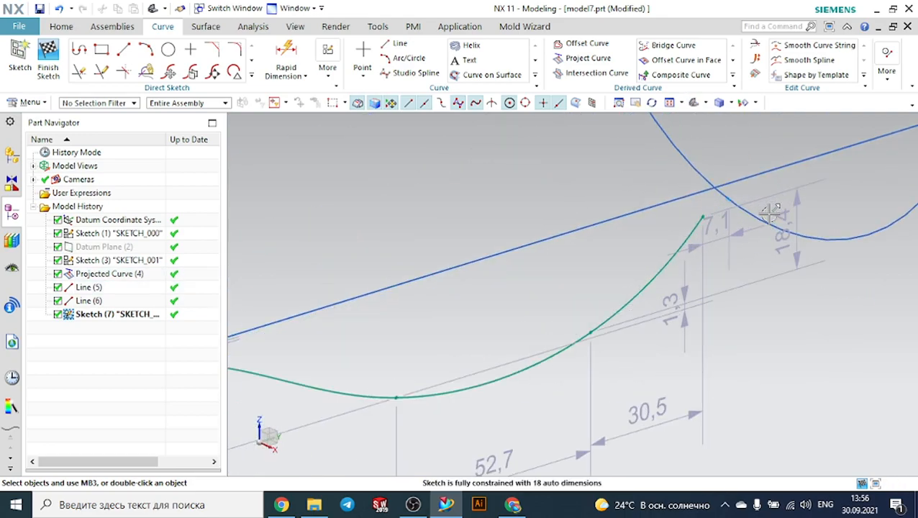
pyautogui.press('c')
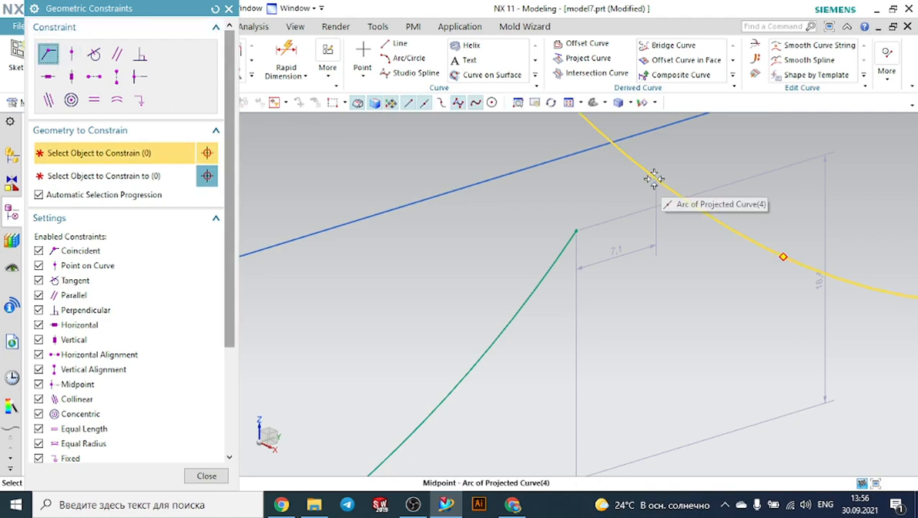
pyautogui.click(576, 230)
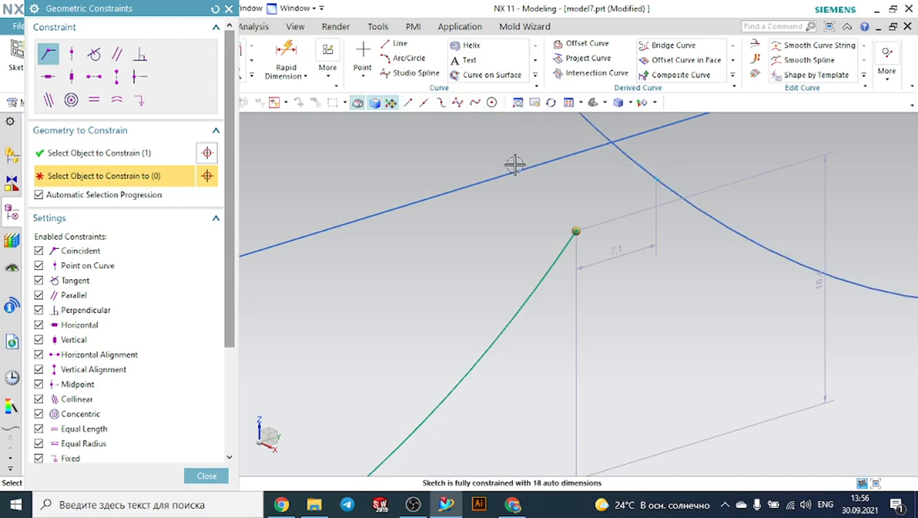
pyautogui.click(656, 178)
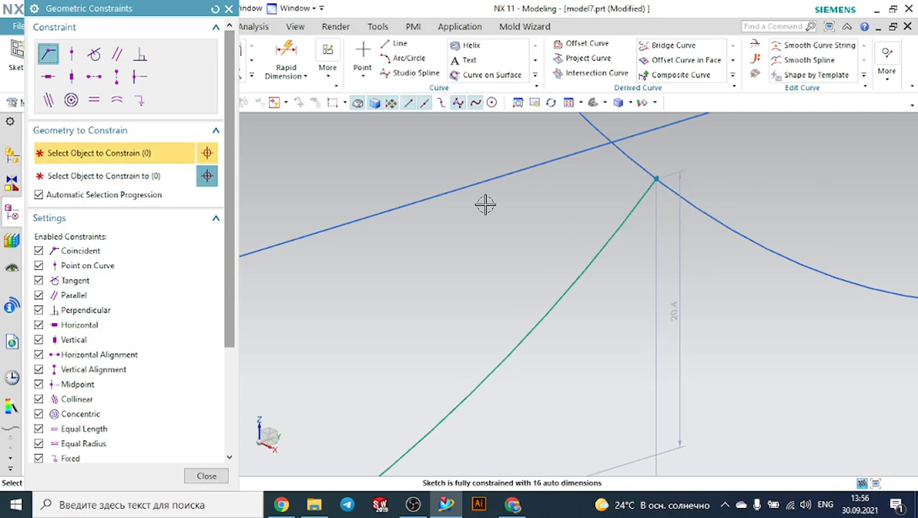
pyautogui.click(227, 6)
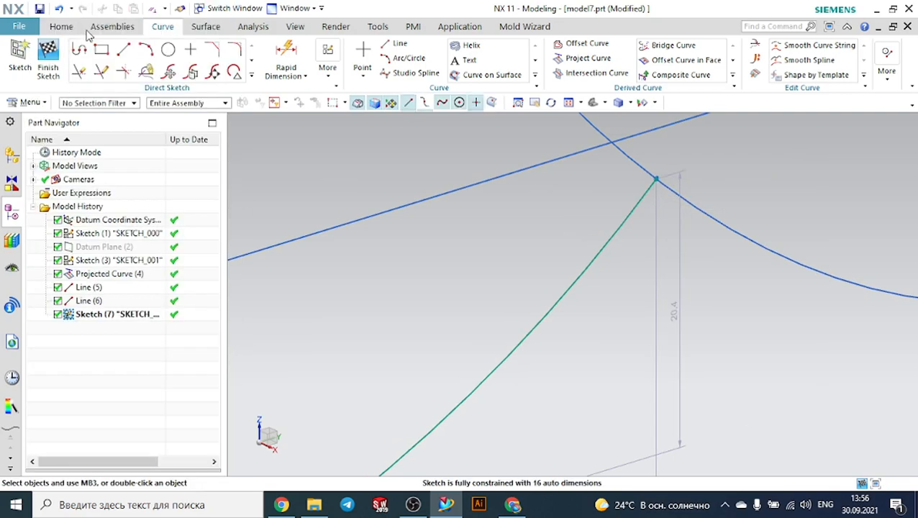
# Finish the spline sketch and inspect the complete wireframe.
pyautogui.click(49, 58)
pyautogui.scroll(1, 418, 158)
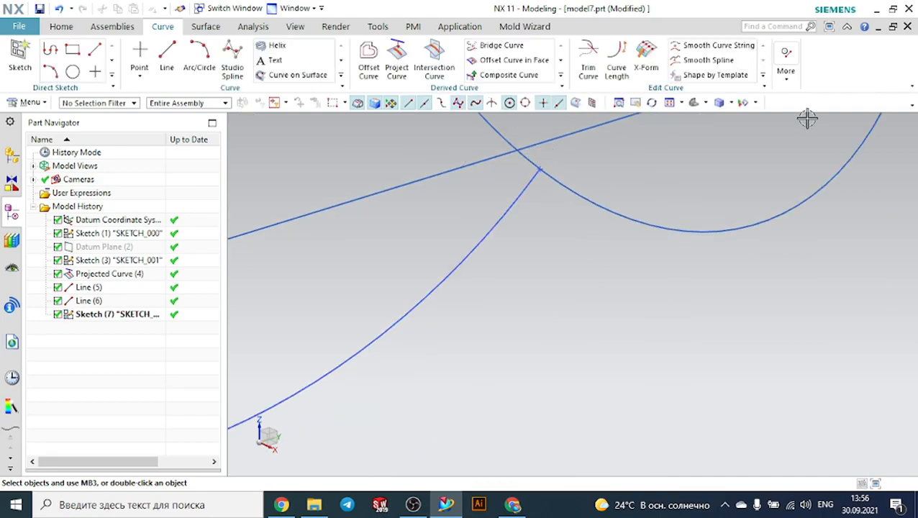
pyautogui.click(696, 102)
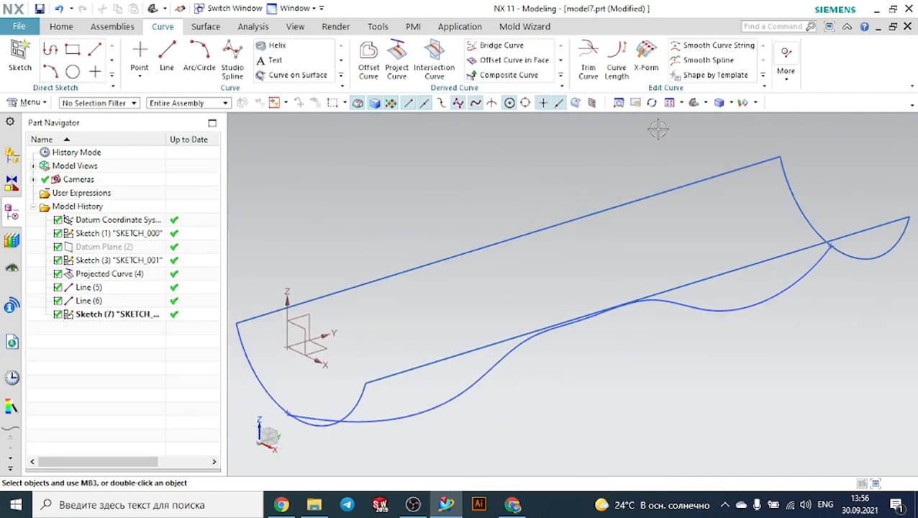
pyautogui.scroll(2, 634, 168)
pyautogui.moveTo(635, 301); pyautogui.dragTo(677, 217, button='middle')
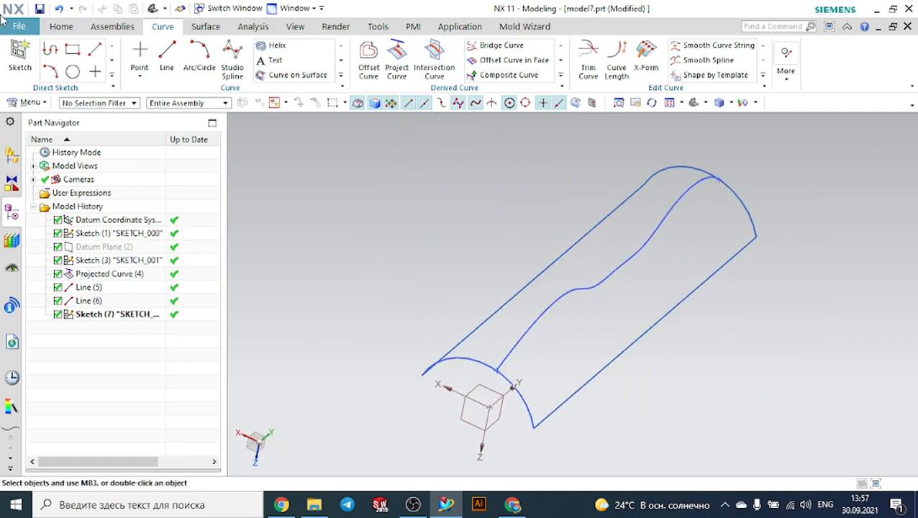
# Start a Through Curve Mesh with the two end arcs as separate primary curves.
pyautogui.click(61, 29)
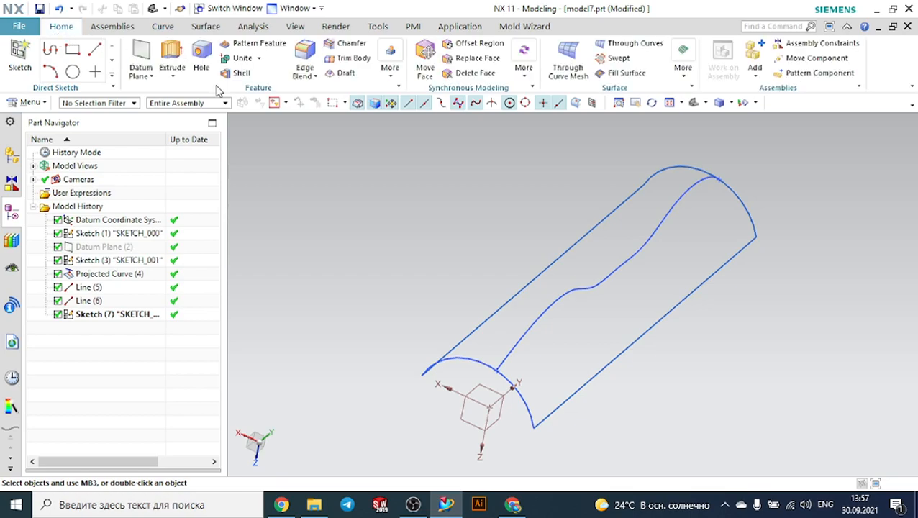
pyautogui.click(568, 57)
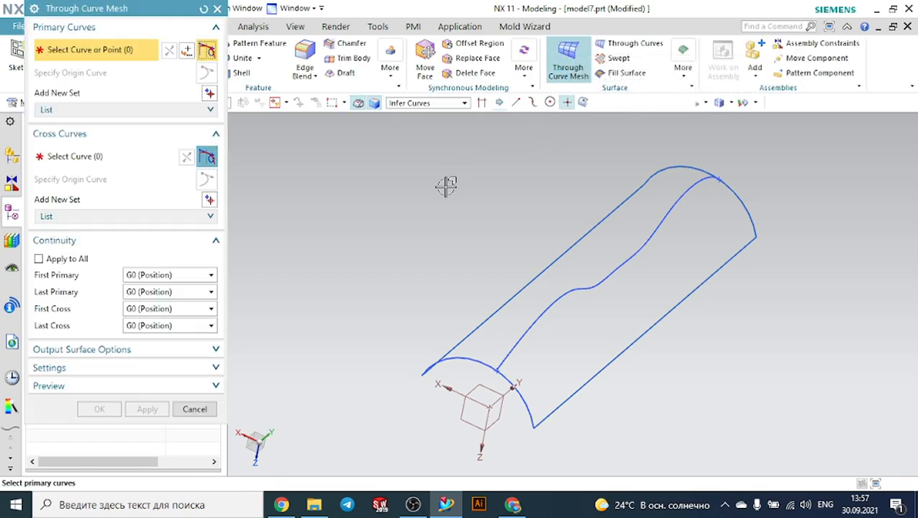
pyautogui.scroll(-1, 453, 230)
pyautogui.scroll(3, 526, 374)
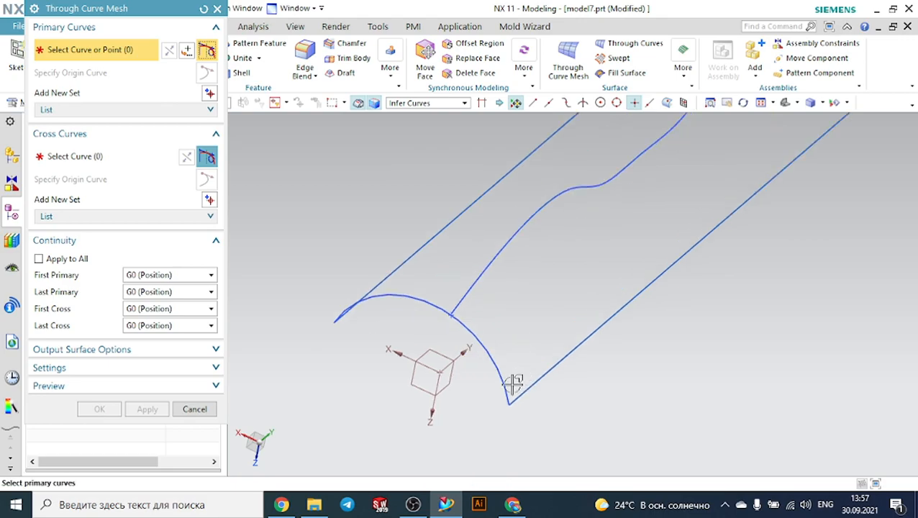
pyautogui.click(502, 382)
pyautogui.scroll(-3, 538, 307)
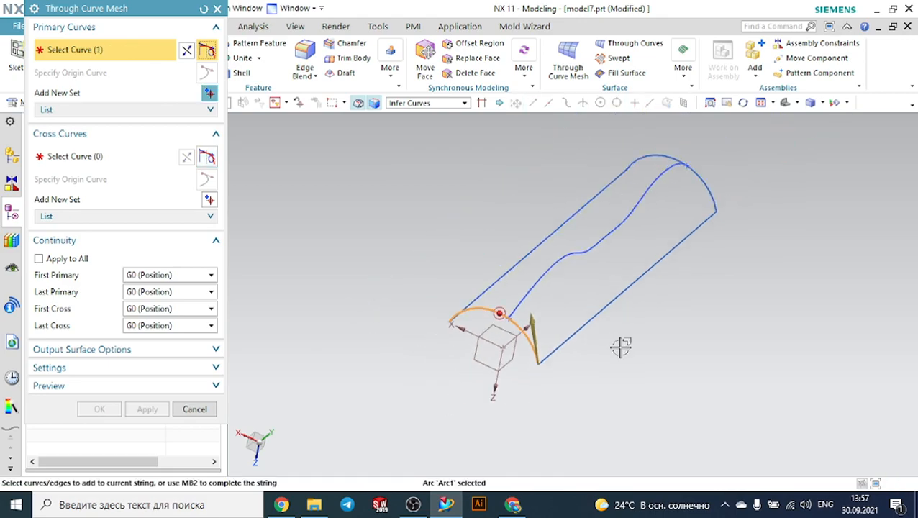
pyautogui.middleClick(718, 309)
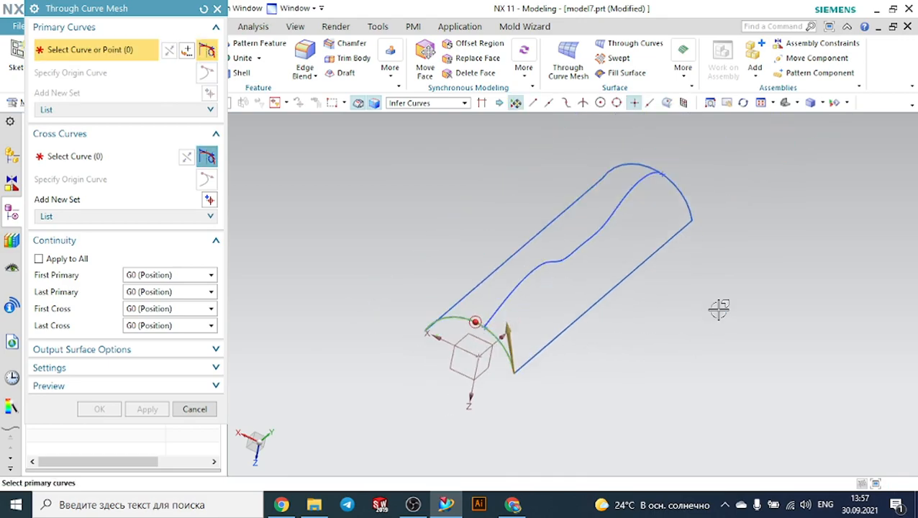
pyautogui.click(690, 205)
pyautogui.scroll(-2, 730, 253)
pyautogui.middleClick(412, 182)
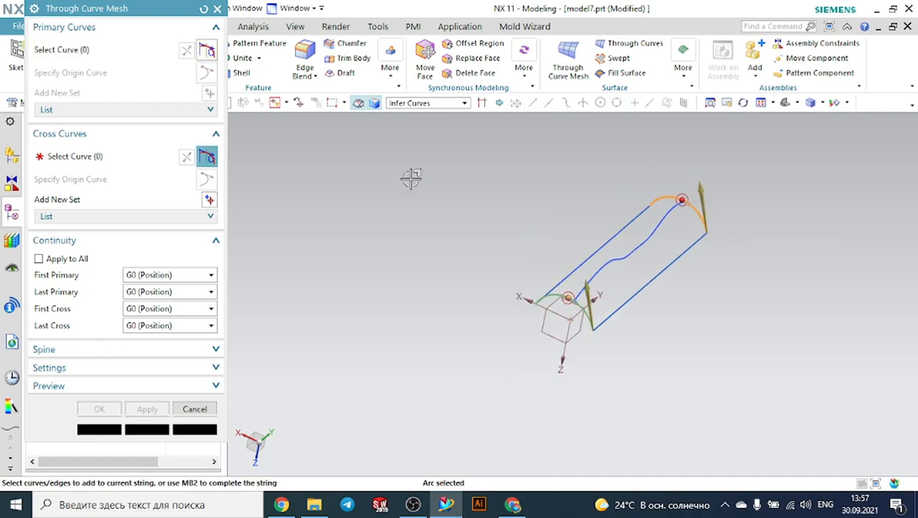
# Try the straight line and the wavy spline as cross curves of the mesh, and cancel the command.
pyautogui.click(60, 161)
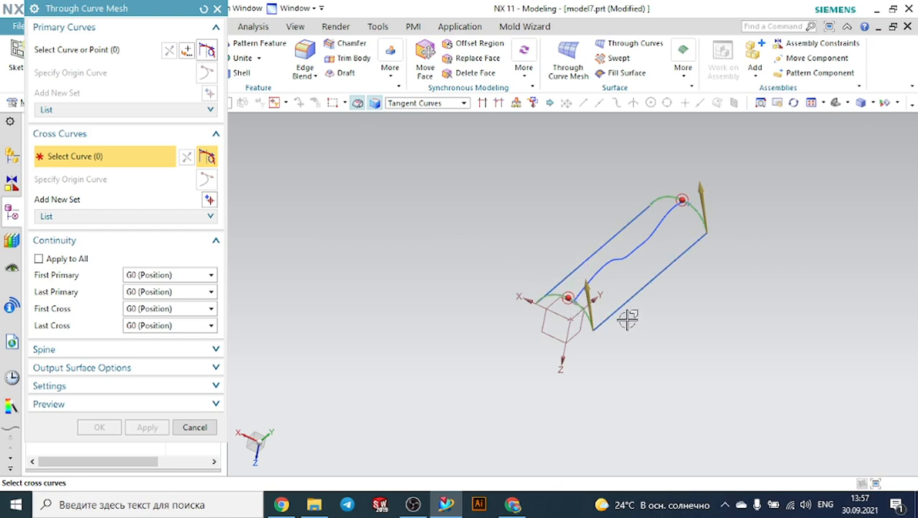
pyautogui.scroll(2, 627, 320)
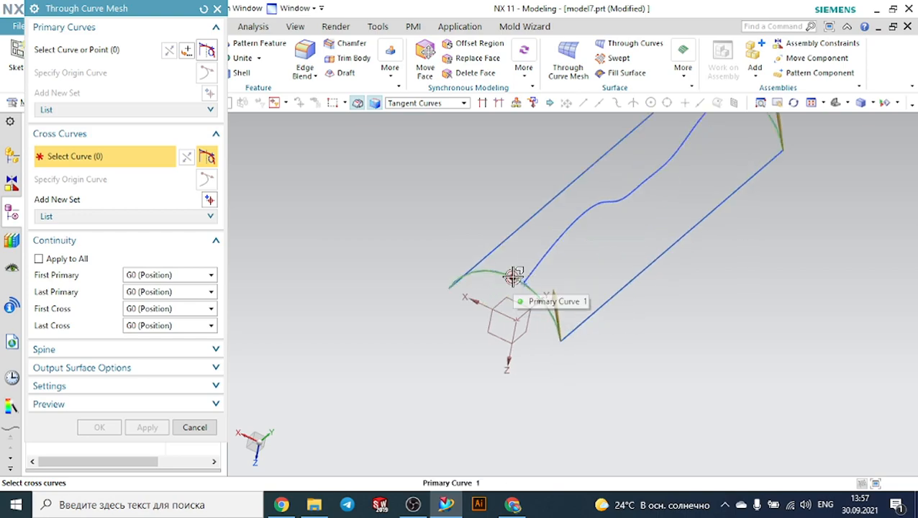
pyautogui.click(478, 255)
pyautogui.middleClick(435, 227)
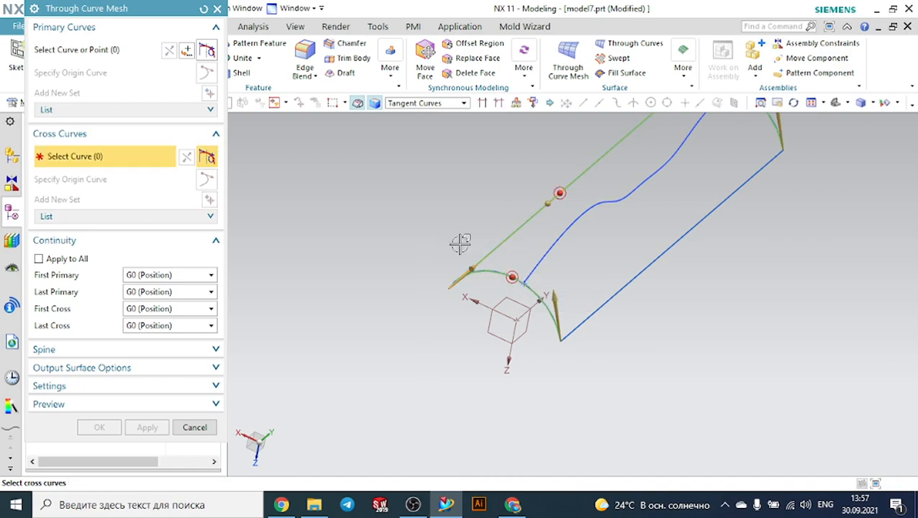
pyautogui.click(530, 273)
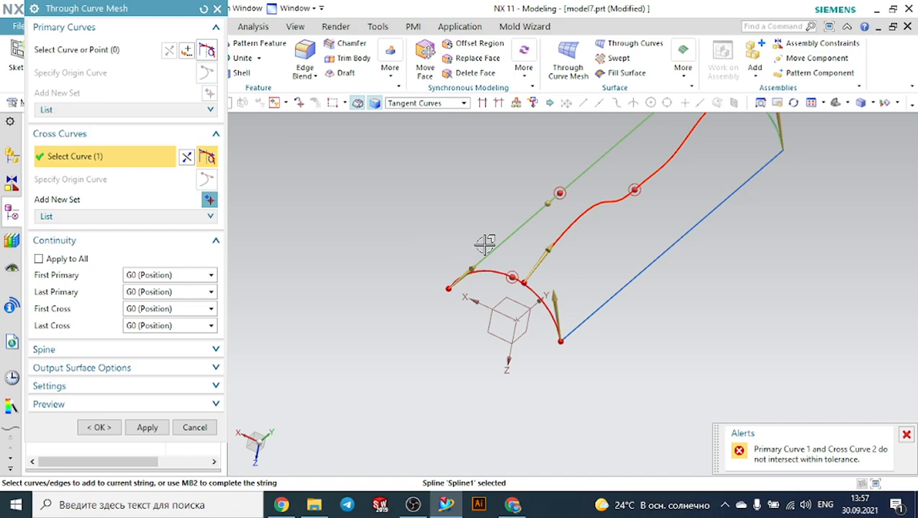
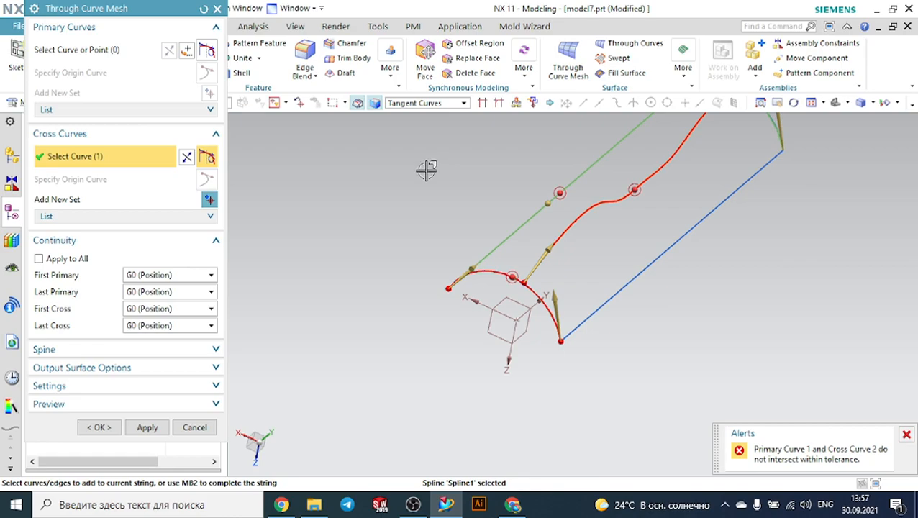
pyautogui.click(214, 8)
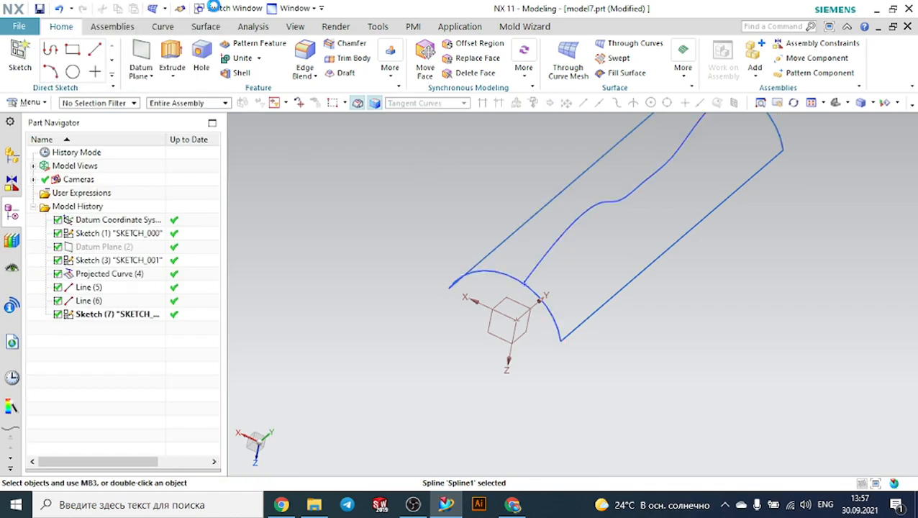
# Reopen the wavy spline's sketch, examine its start point on the first arc, and undo the recent coincident constraints.
pyautogui.doubleClick(545, 248)
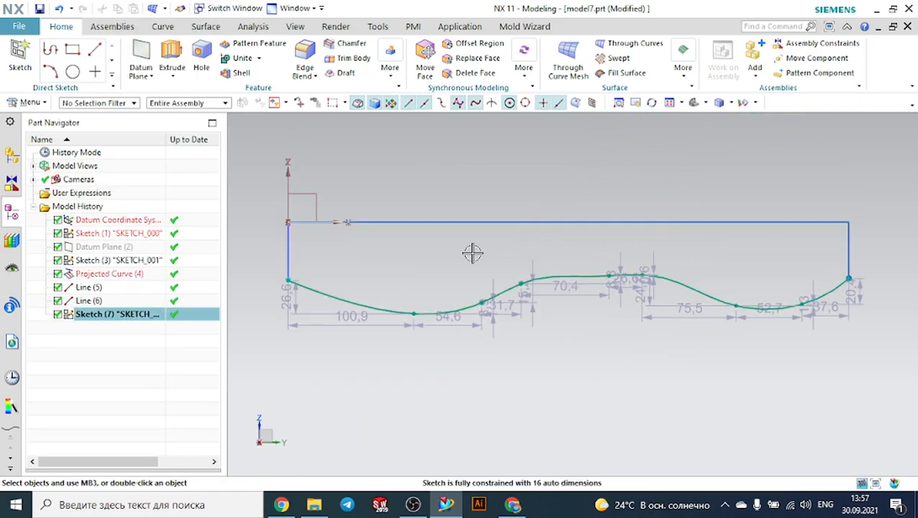
pyautogui.scroll(5, 287, 240)
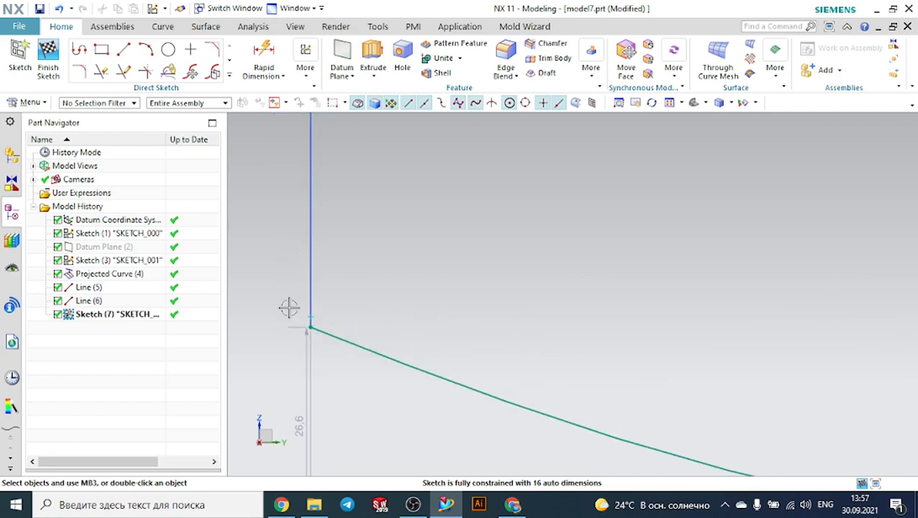
pyautogui.moveTo(317, 354)
pyautogui.mouseDown(button='middle')
pyautogui.moveTo(338, 322)
pyautogui.moveTo(313, 338)
pyautogui.mouseUp(button='middle')
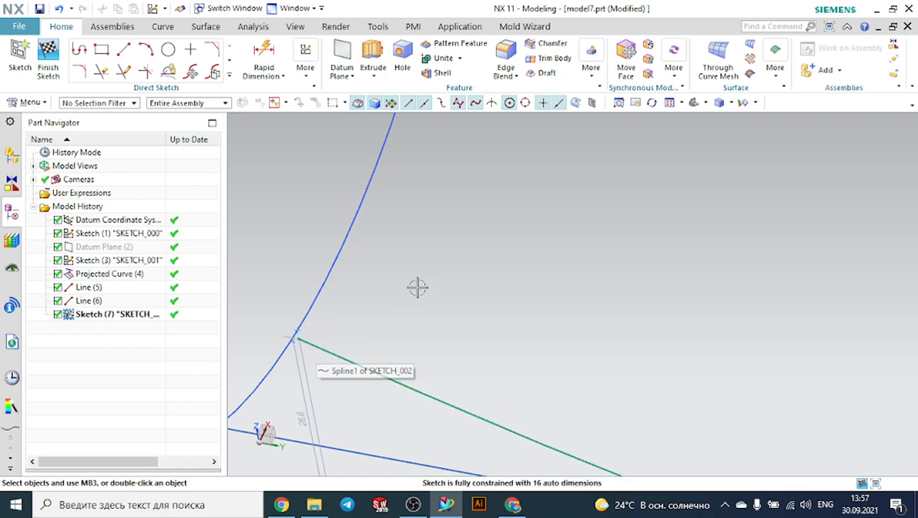
pyautogui.hotkey('ctrl', 'q')
pyautogui.hotkey('ctrl', 'z')
pyautogui.hotkey('ctrl', 'z')
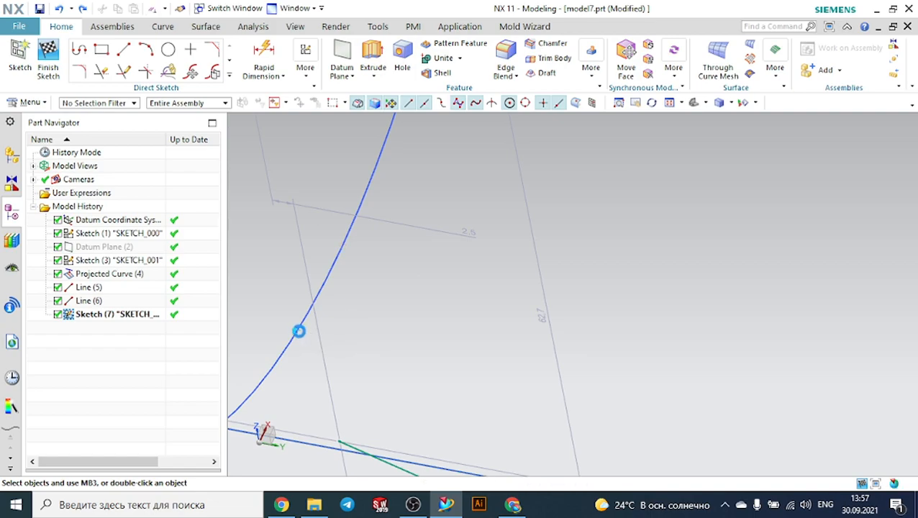
# Apply a coincident constraint between the spline's start point and the intersection point on the first arc.
pyautogui.press('c')
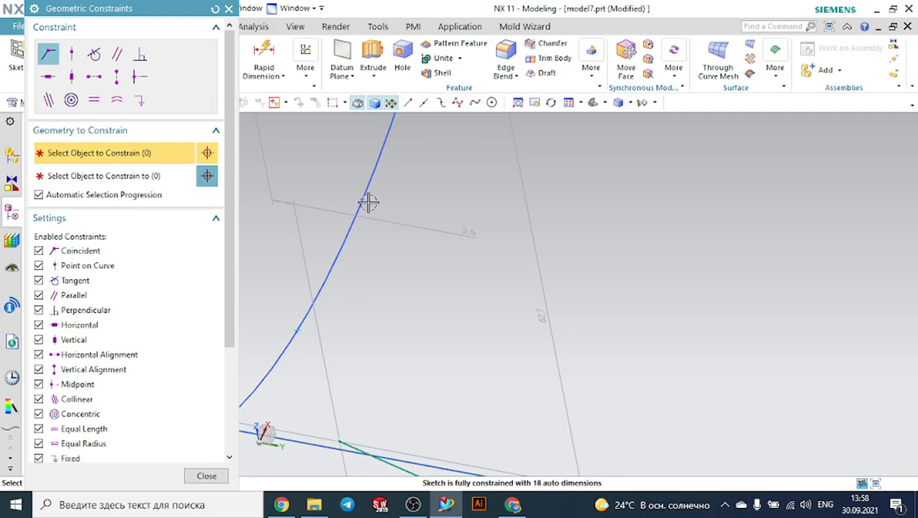
pyautogui.click(408, 102)
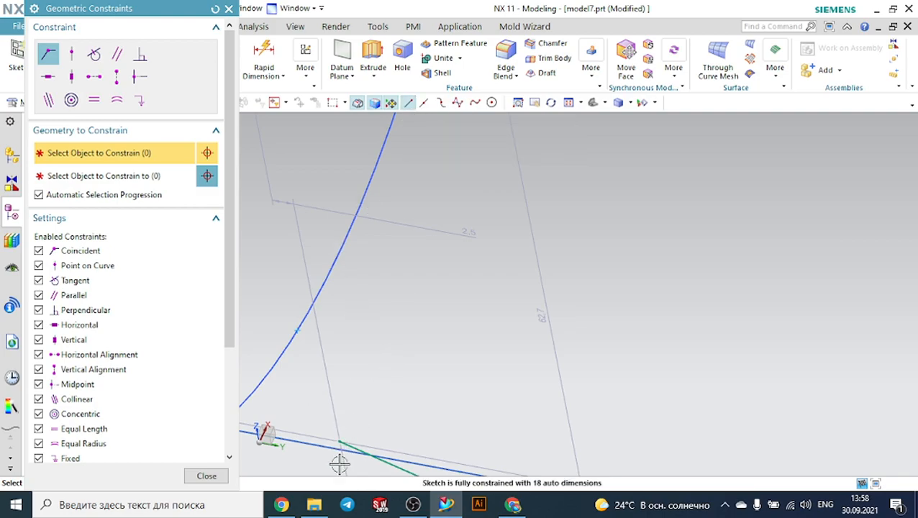
pyautogui.click(339, 442)
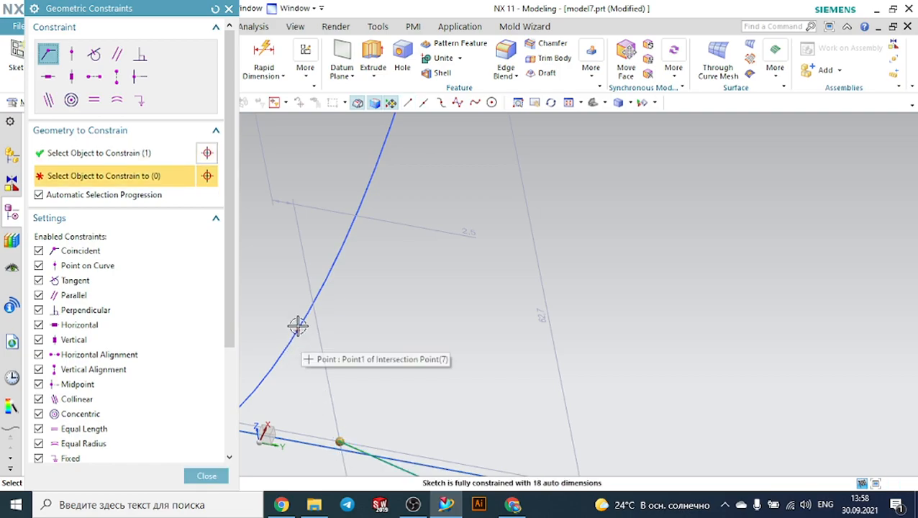
pyautogui.click(297, 327)
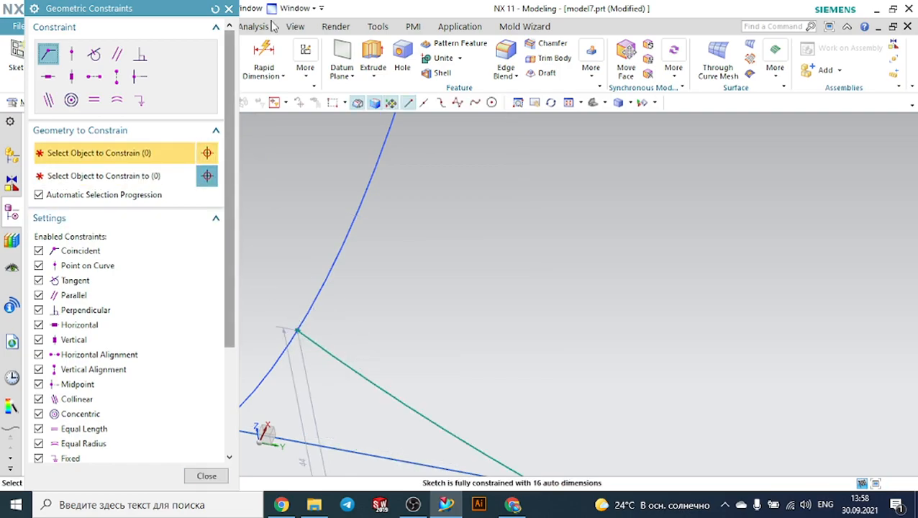
# Create an intersection point where the projected arc at the spline's far end crosses the sketch plane.
pyautogui.scroll(-12, 330, 136)
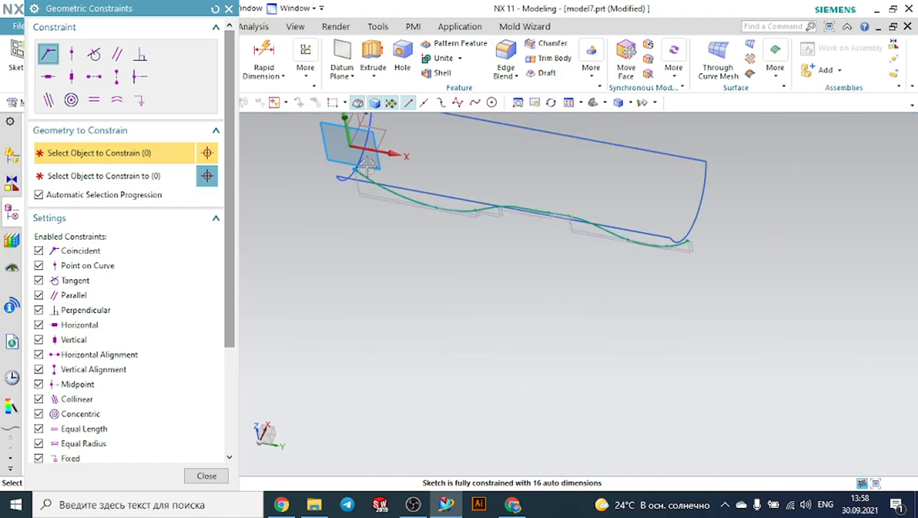
pyautogui.scroll(3, 678, 219)
pyautogui.scroll(3, 597, 219)
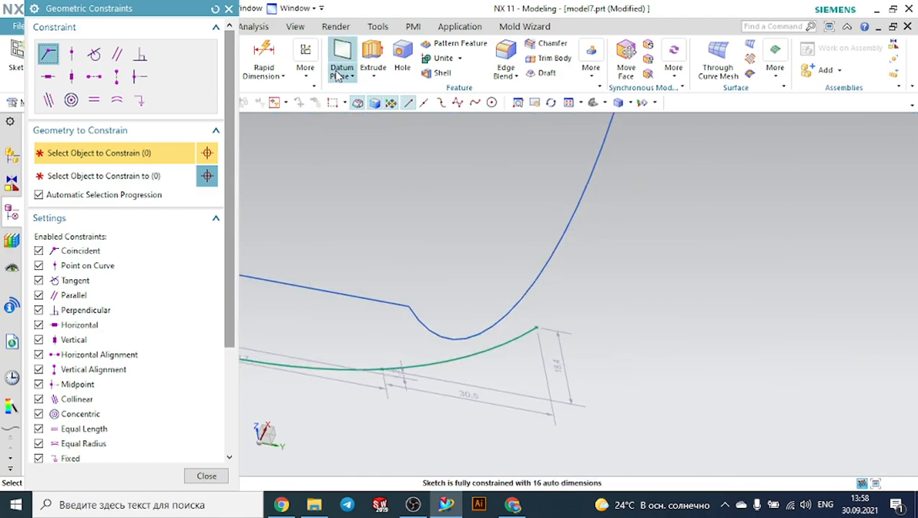
pyautogui.press('Escape')
pyautogui.click(229, 74)
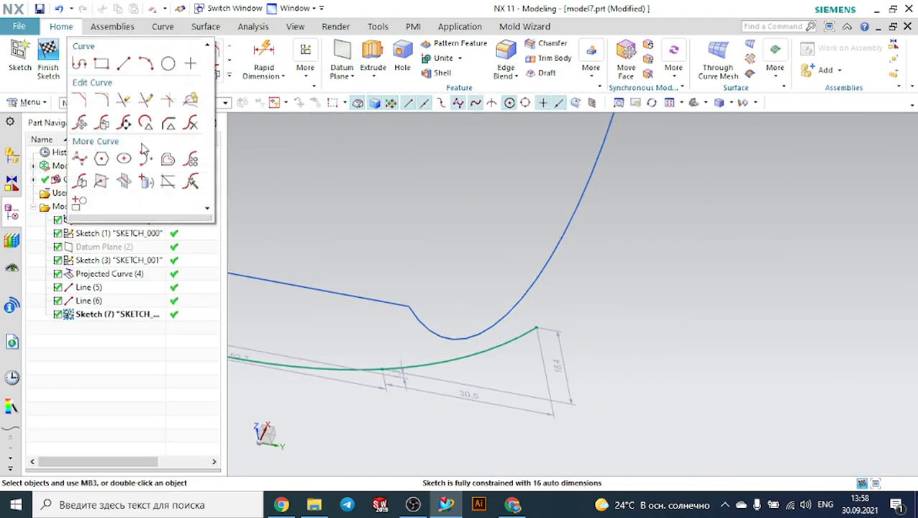
pyautogui.click(102, 181)
pyautogui.click(512, 299)
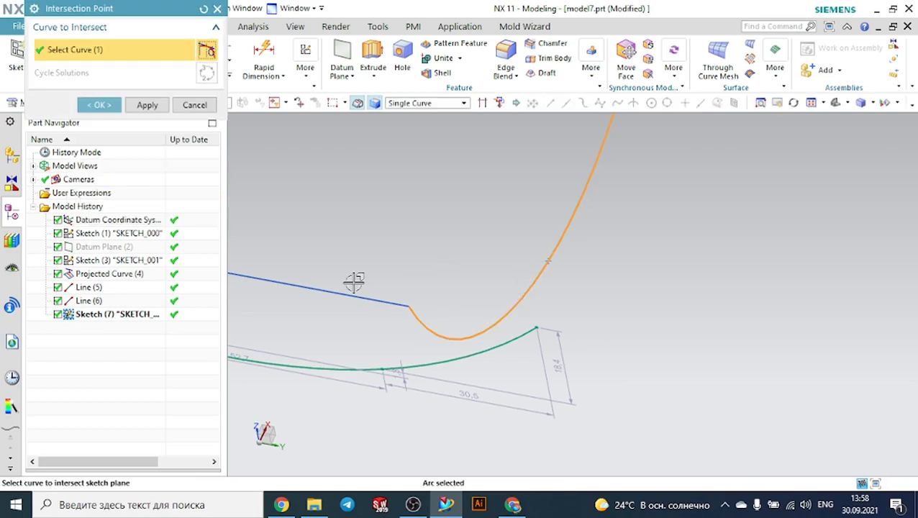
pyautogui.click(99, 105)
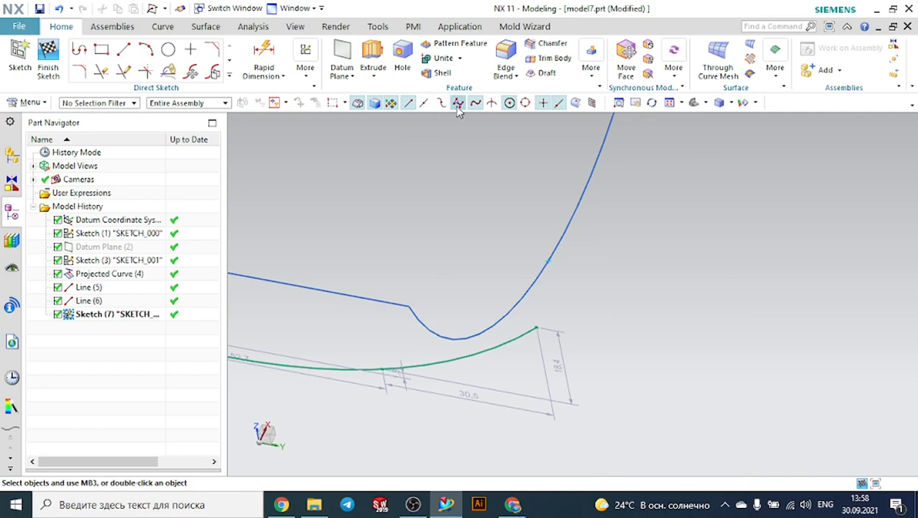
# Apply a coincident constraint between the spline's far end point and the intersection point on the projected arc, and finish the sketch.
pyautogui.press('c')
pyautogui.click(536, 328)
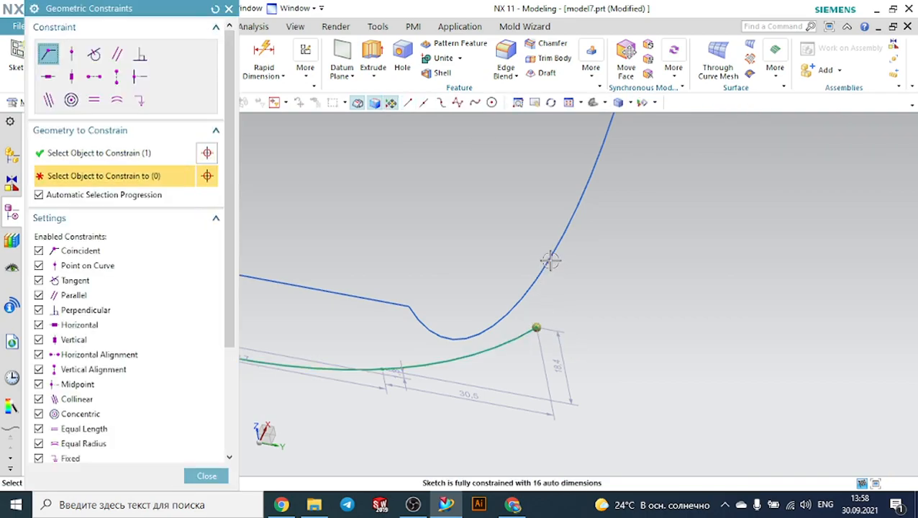
pyautogui.click(550, 261)
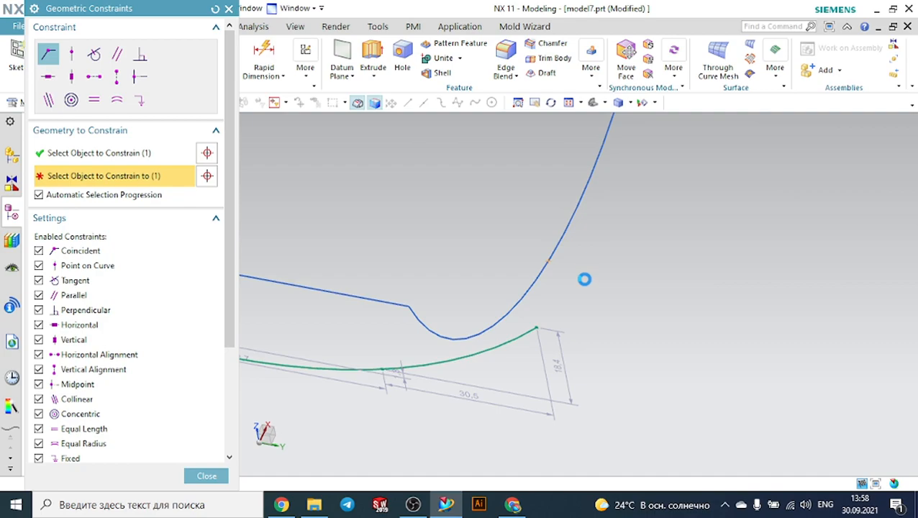
pyautogui.click(229, 9)
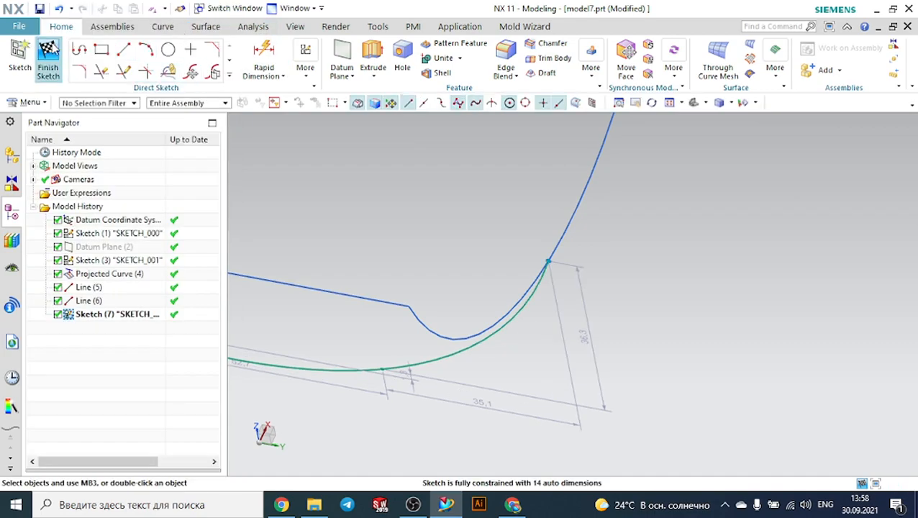
pyautogui.click(48, 49)
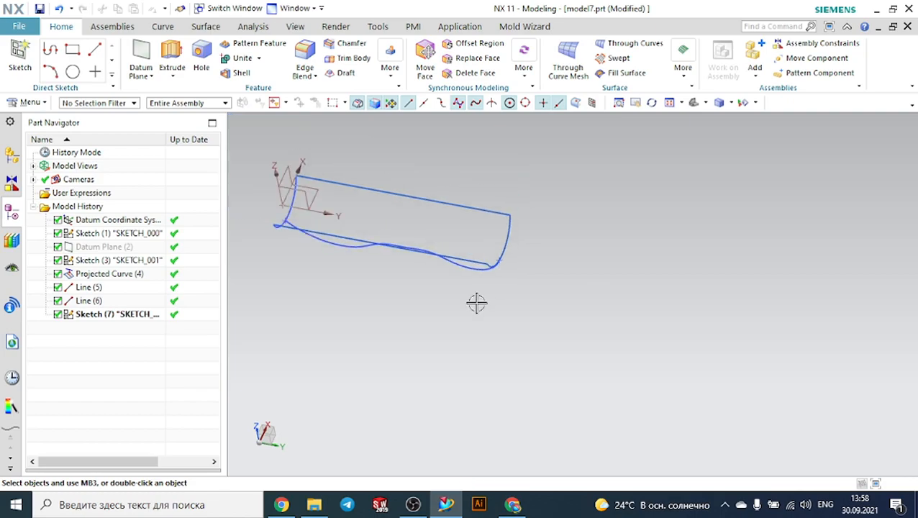
# Start a Through Curve Mesh and set the two end arcs as separate primary curves.
pyautogui.moveTo(476, 303); pyautogui.dragTo(393, 187, button='middle')
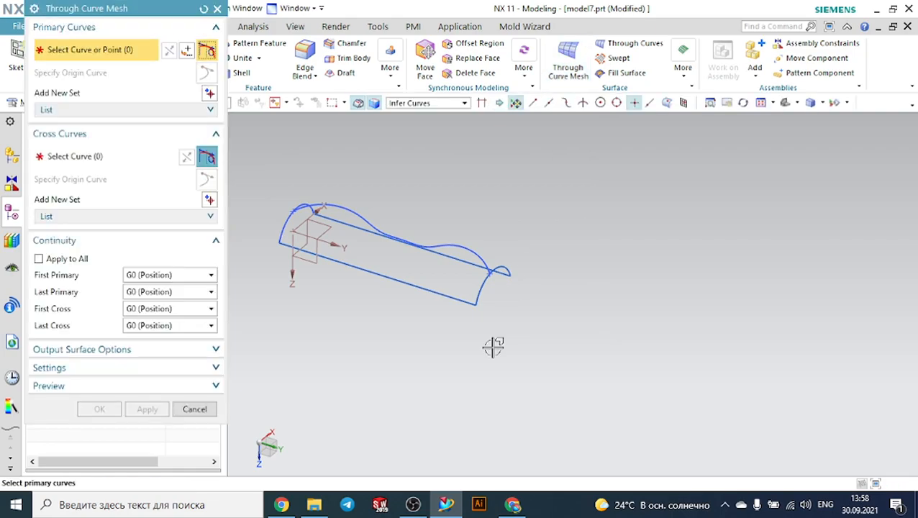
pyautogui.scroll(2, 493, 346)
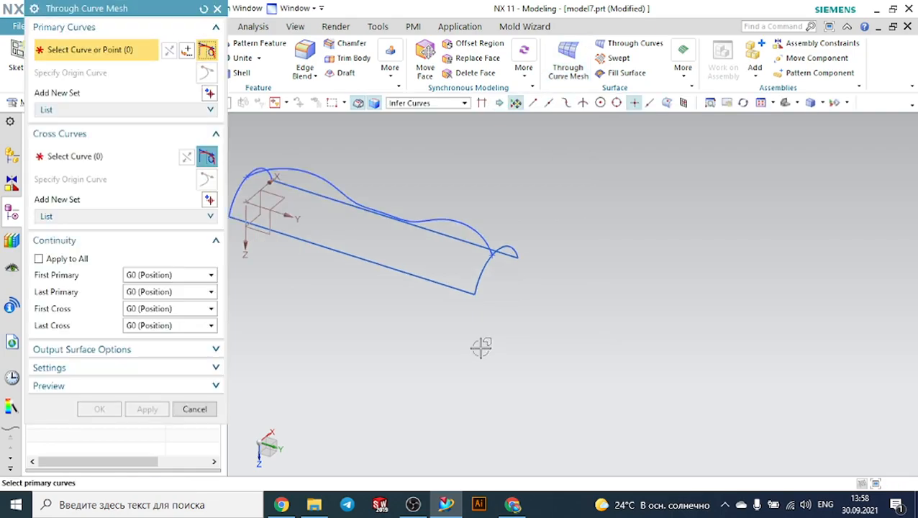
pyautogui.click(476, 285)
pyautogui.middleClick(428, 295)
pyautogui.scroll(-2, 445, 310)
pyautogui.scroll(1, 365, 245)
pyautogui.scroll(1, 366, 244)
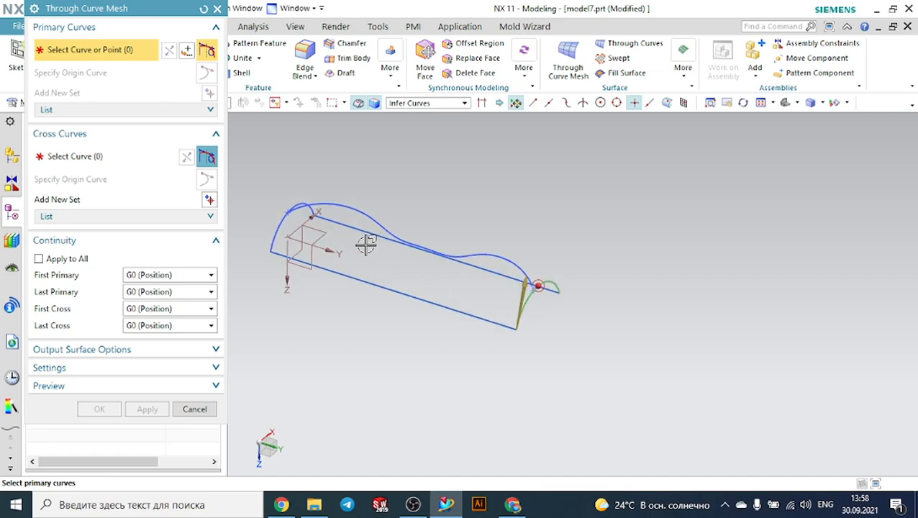
pyautogui.click(268, 241)
pyautogui.middleClick(287, 288)
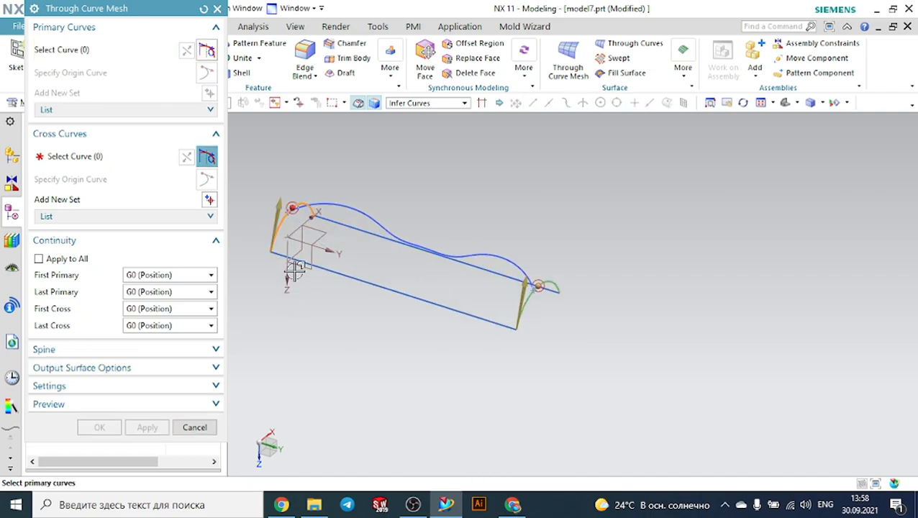
# Add one straight line, the wavy spline and the other straight line as three cross curves, and create the mesh surface.
pyautogui.click(90, 158)
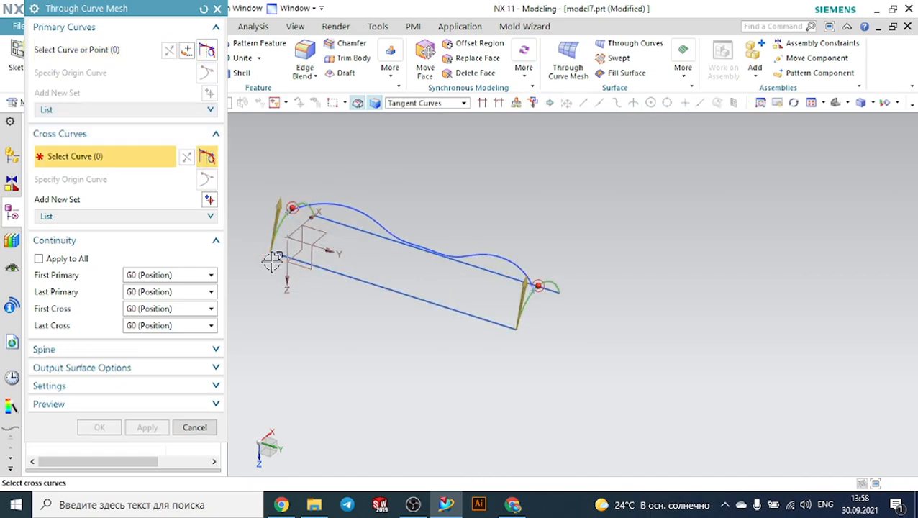
pyautogui.click(464, 312)
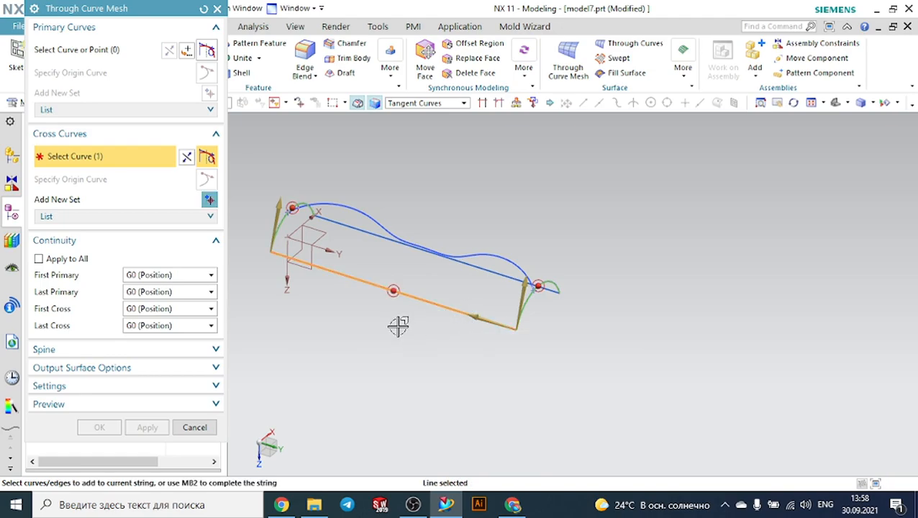
pyautogui.scroll(-3, 522, 273)
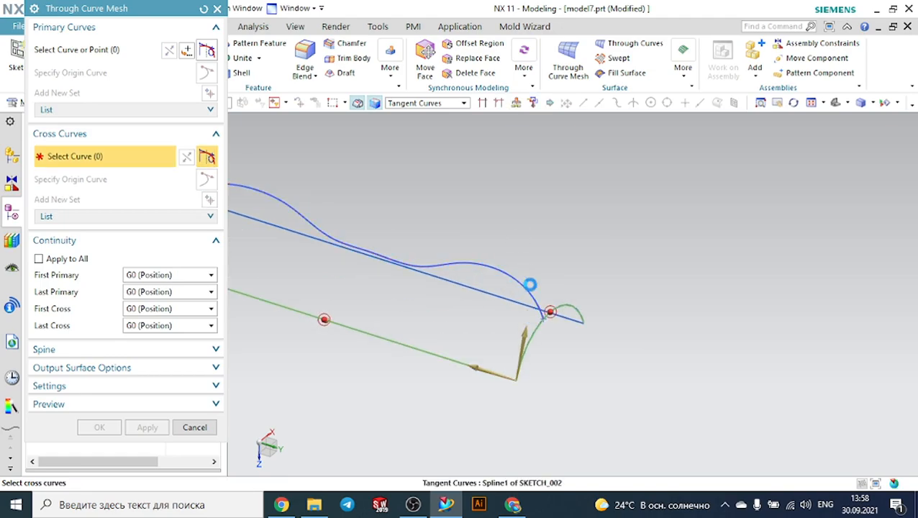
pyautogui.click(517, 283)
pyautogui.moveTo(602, 284); pyautogui.dragTo(599, 287, button='middle')
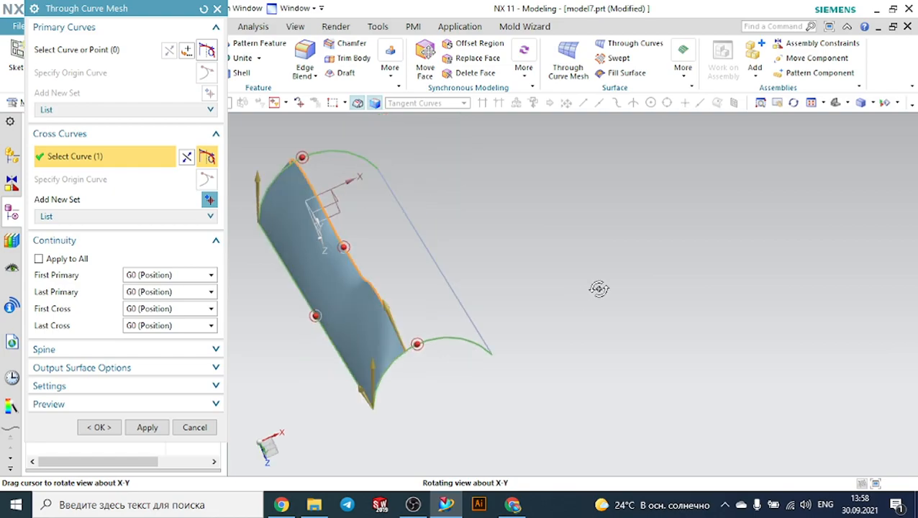
pyautogui.middleClick(535, 277)
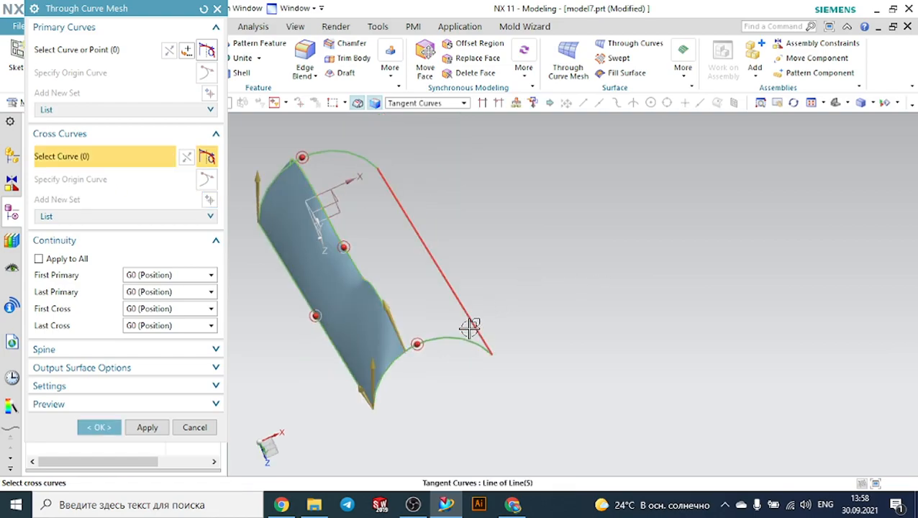
pyautogui.click(469, 328)
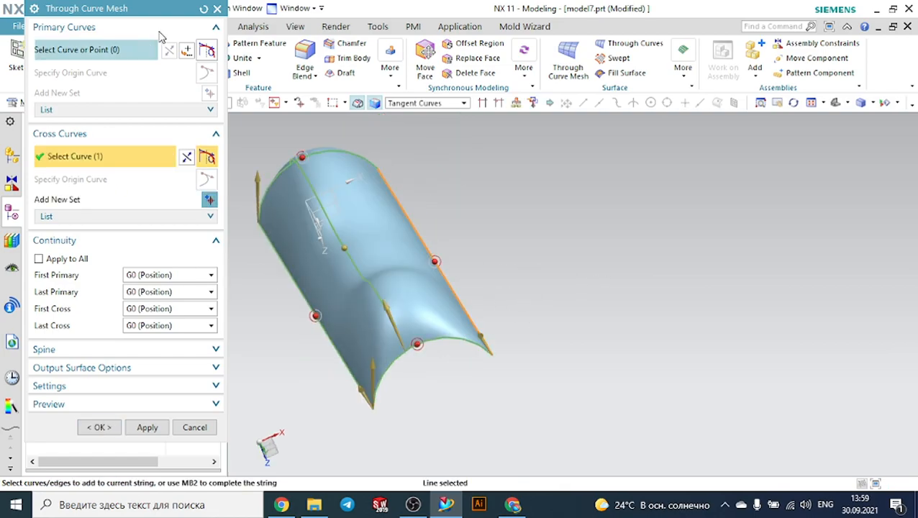
pyautogui.click(100, 427)
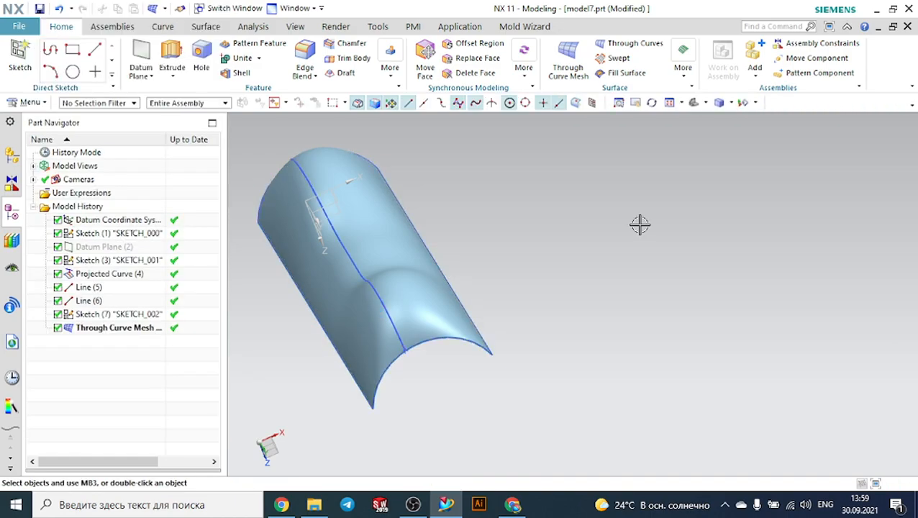
# Inspect the mesh surface from inside and outside, and hide all sketches with Show and Hide.
pyautogui.moveTo(639, 225); pyautogui.dragTo(663, 201, button='middle')
pyautogui.scroll(-2, 663, 201)
pyautogui.moveTo(504, 317); pyautogui.dragTo(397, 308, button='middle')
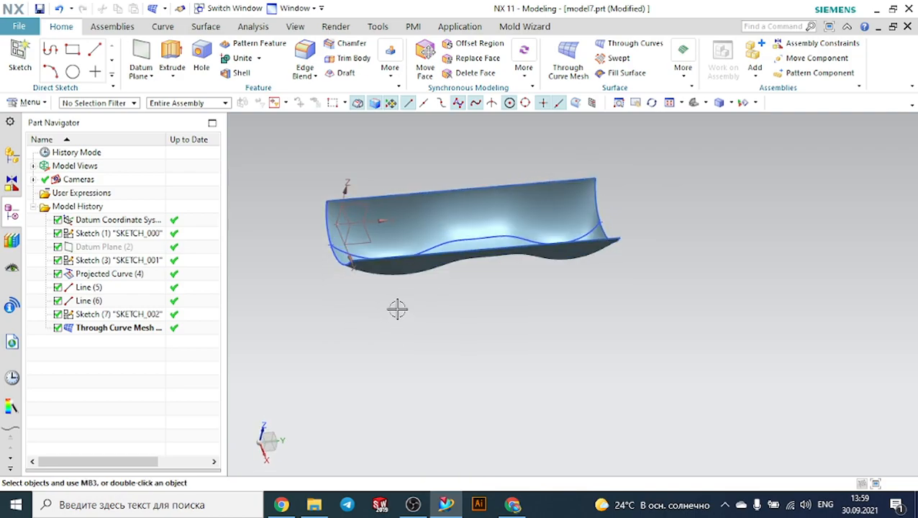
pyautogui.moveTo(590, 217); pyautogui.dragTo(686, 202, button='middle')
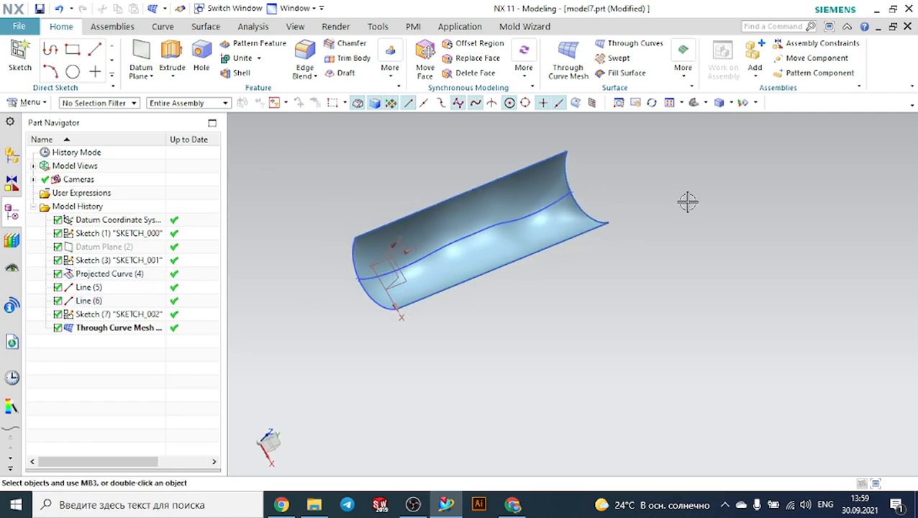
pyautogui.click(755, 103)
pyautogui.click(764, 119)
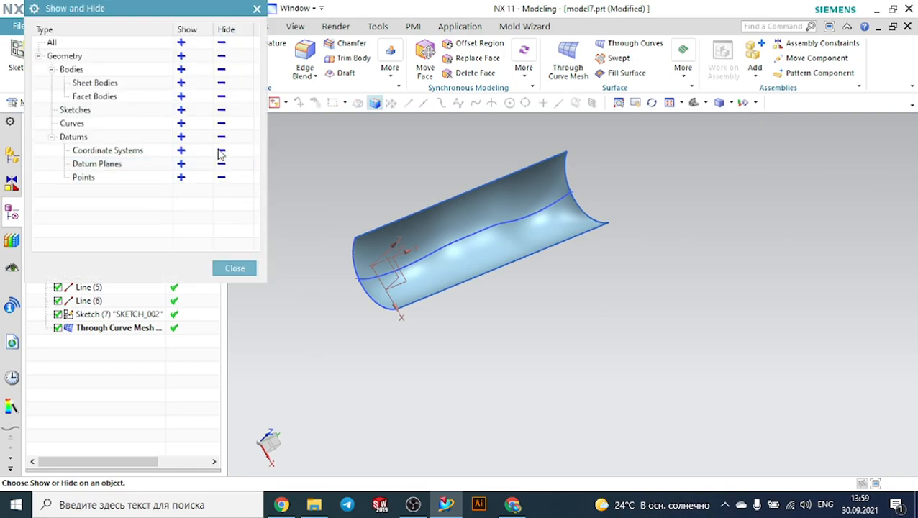
pyautogui.click(221, 109)
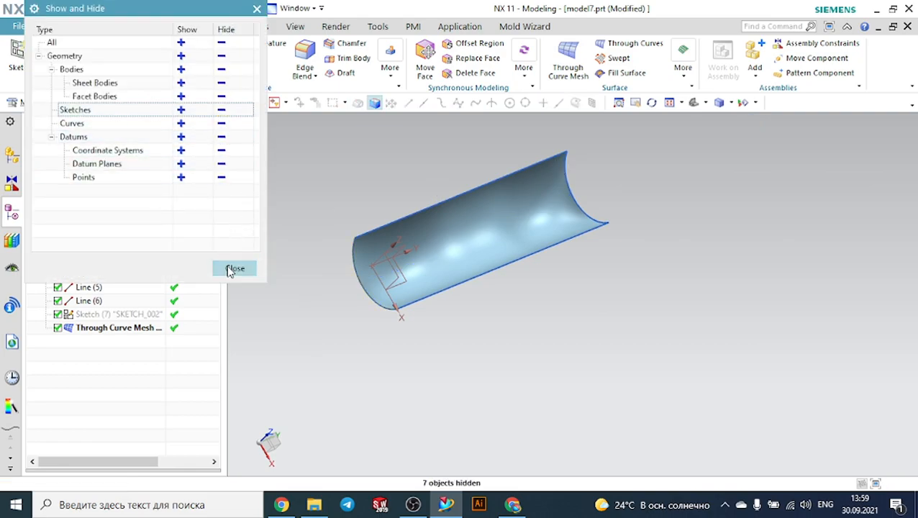
pyautogui.click(234, 269)
# Hide the two straight lines and the projected curve along the edges of the mesh surface.
pyautogui.click(467, 285)
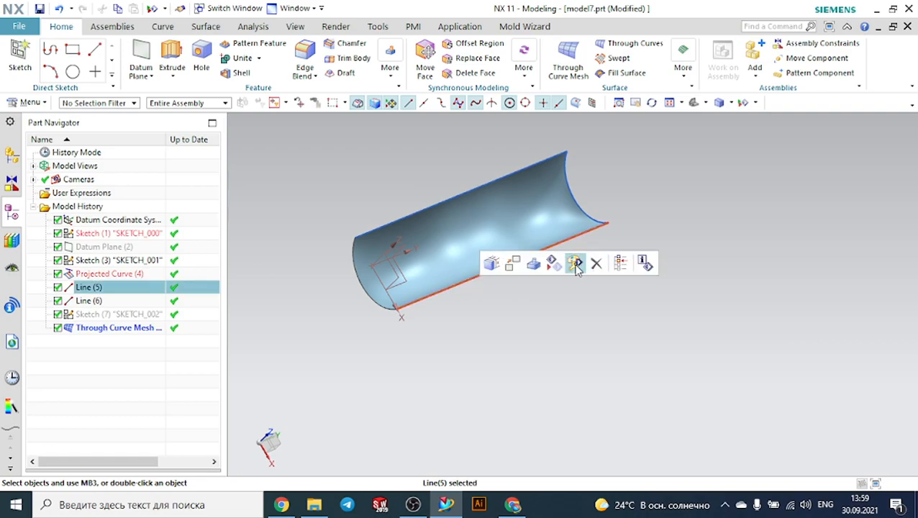
pyautogui.click(578, 268)
pyautogui.moveTo(625, 258); pyautogui.dragTo(611, 235, button='middle')
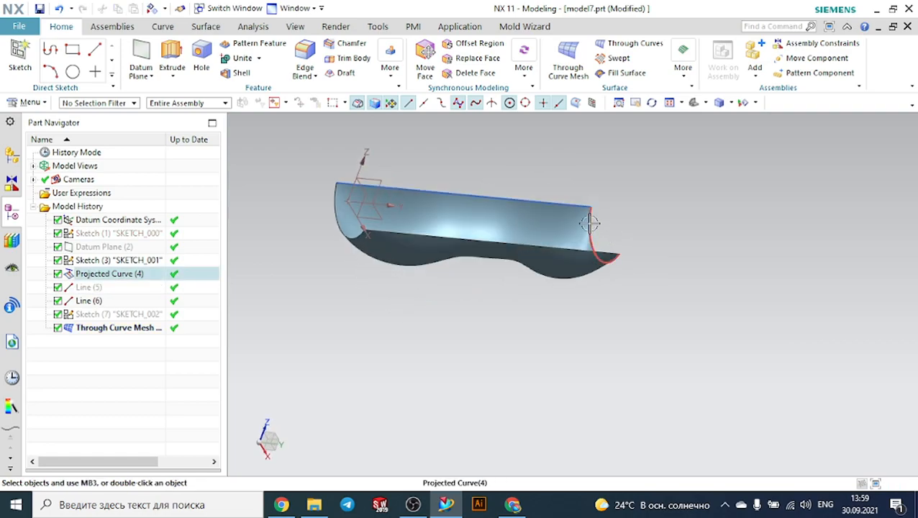
pyautogui.click(590, 224)
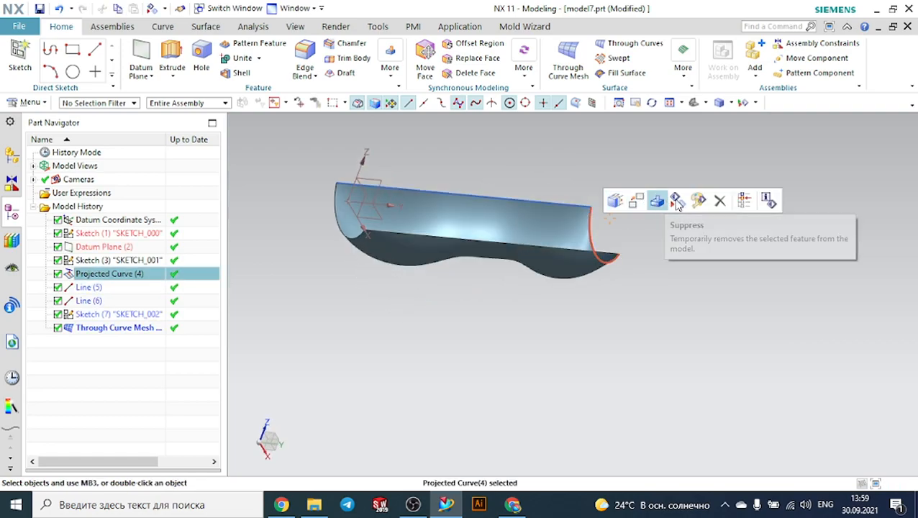
pyautogui.click(657, 201)
pyautogui.click(607, 206)
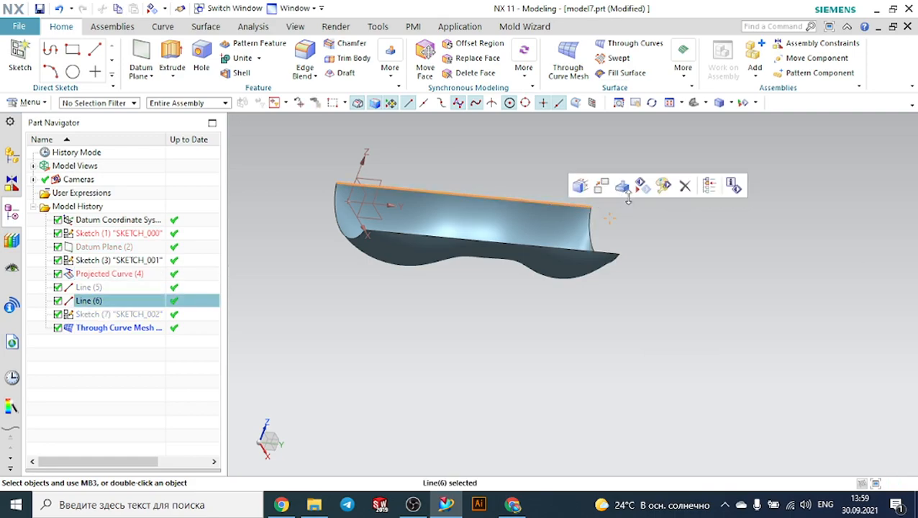
pyautogui.click(643, 192)
pyautogui.moveTo(676, 213); pyautogui.dragTo(672, 234, button='middle')
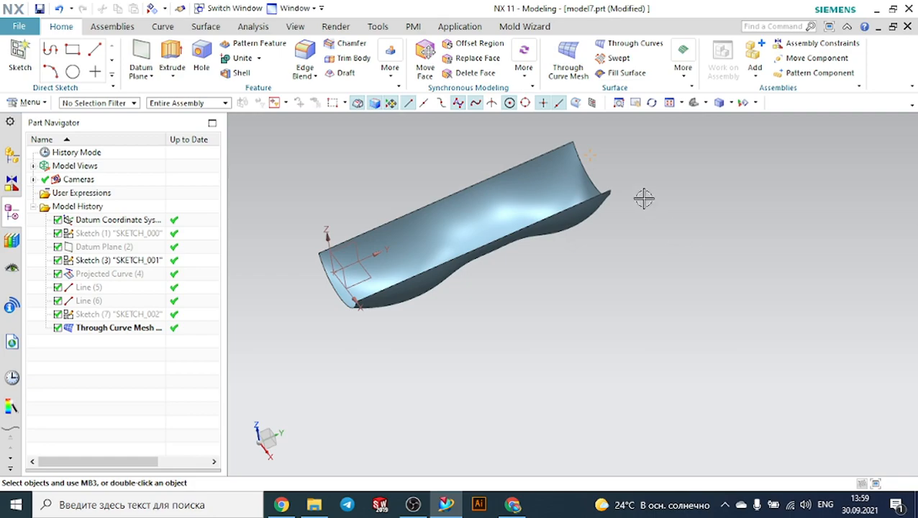
# Thicken the mesh surface with Offset 1 of 2.5 mm and Offset 2 of 0 mm.
pyautogui.click(682, 75)
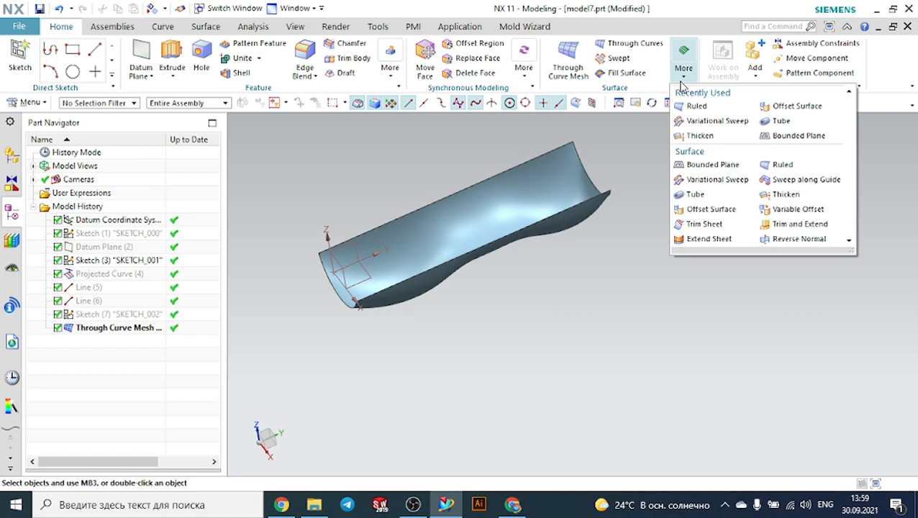
pyautogui.click(777, 194)
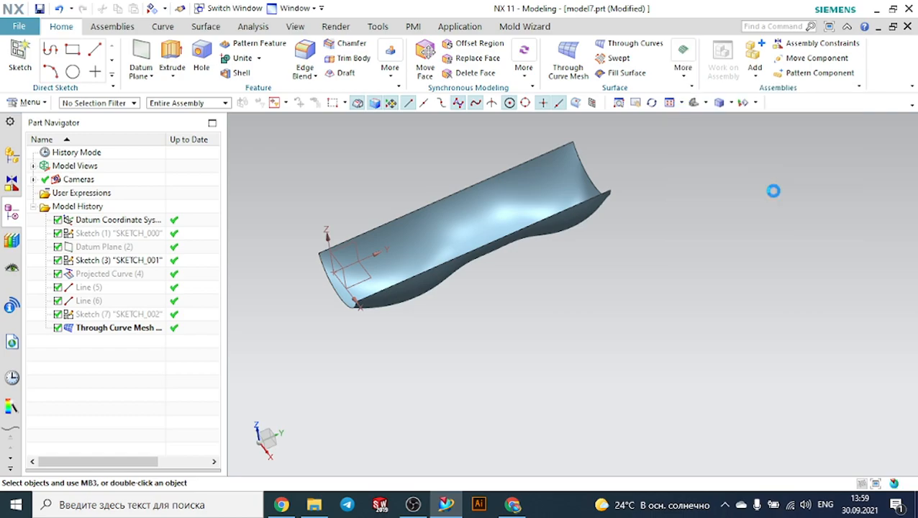
pyautogui.click(439, 187)
pyautogui.moveTo(379, 174); pyautogui.dragTo(449, 138, button='middle')
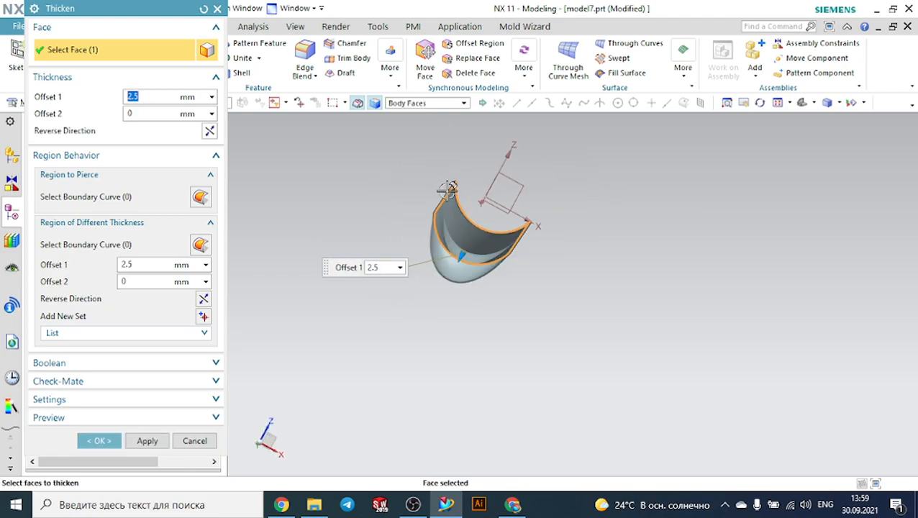
pyautogui.scroll(-4, 504, 143)
pyautogui.moveTo(503, 143); pyautogui.dragTo(496, 168, button='middle')
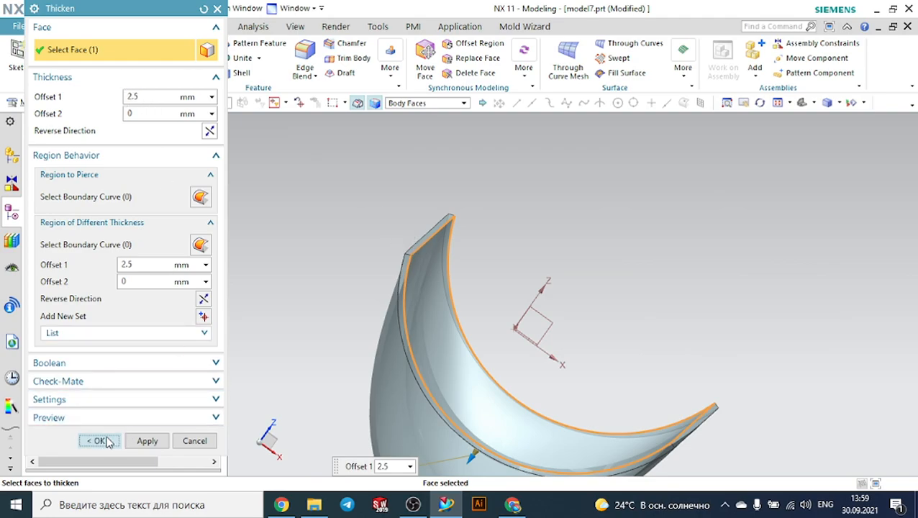
pyautogui.click(104, 440)
# Create a sketch on the narrow planar face along the thickened shell's long straight edge.
pyautogui.moveTo(467, 317); pyautogui.dragTo(621, 214, button='middle')
pyautogui.scroll(-3, 621, 214)
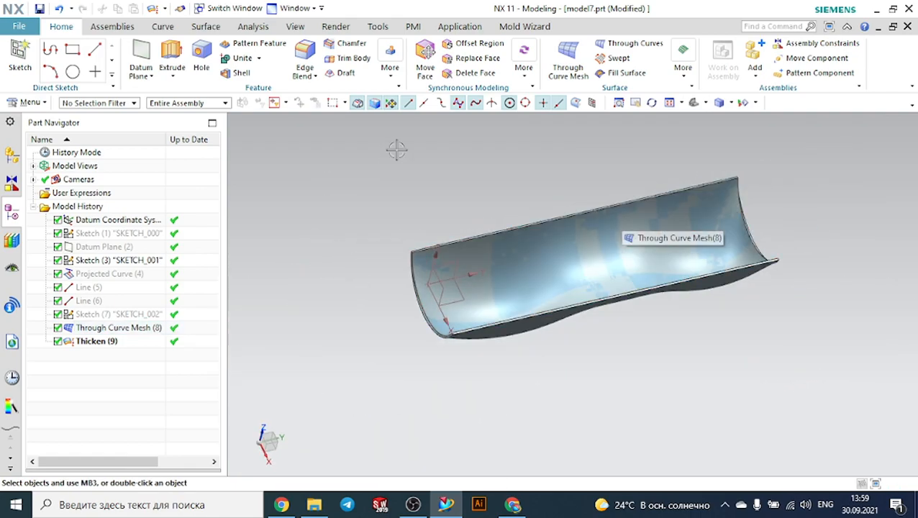
pyautogui.click(32, 52)
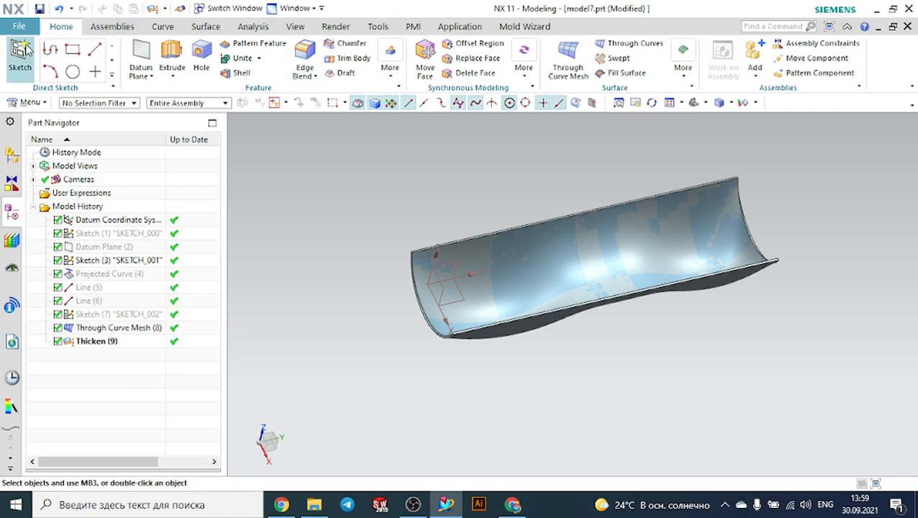
pyautogui.scroll(-6, 454, 217)
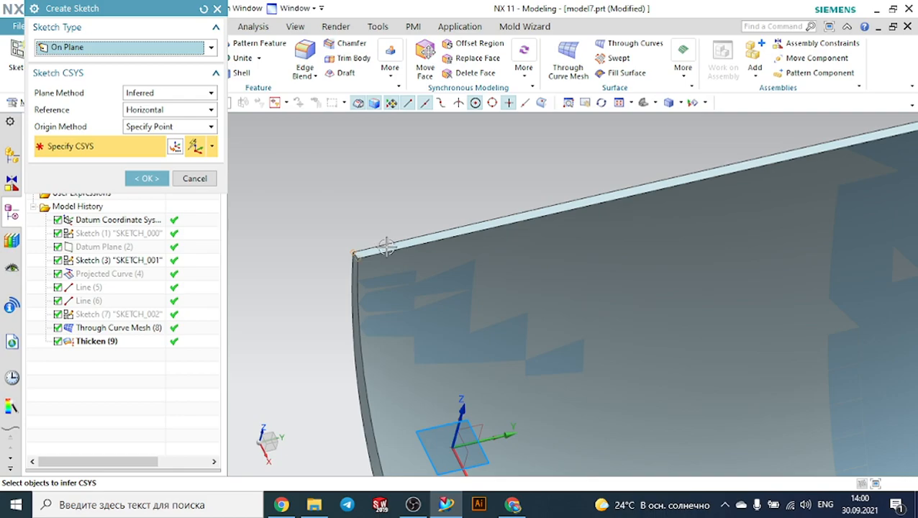
pyautogui.click(140, 48)
pyautogui.click(371, 251)
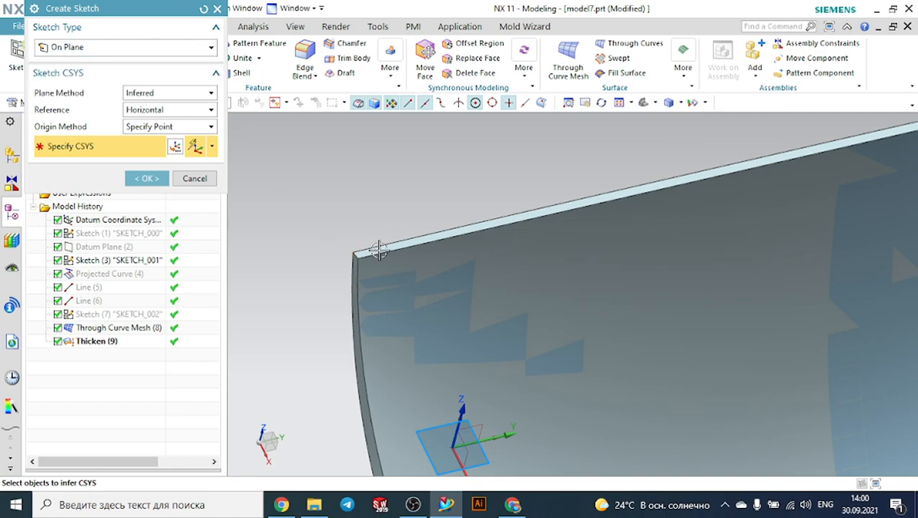
pyautogui.click(429, 239)
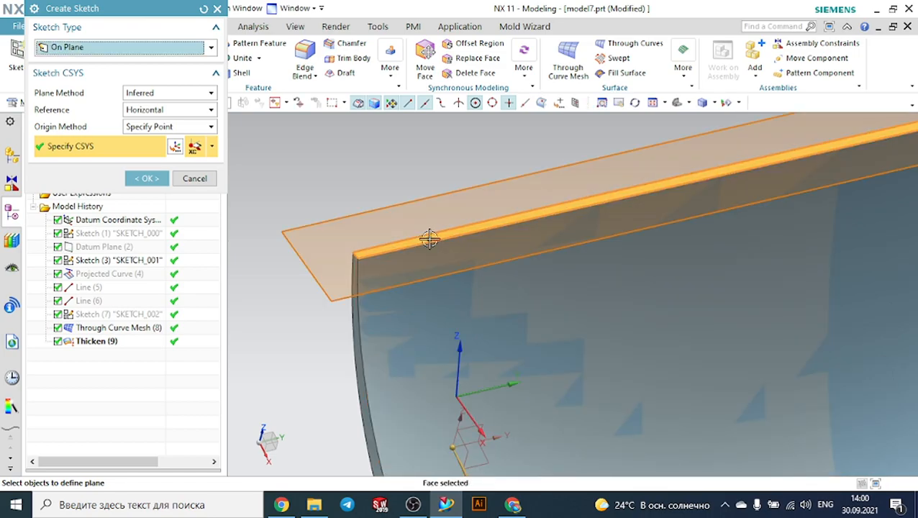
pyautogui.click(146, 178)
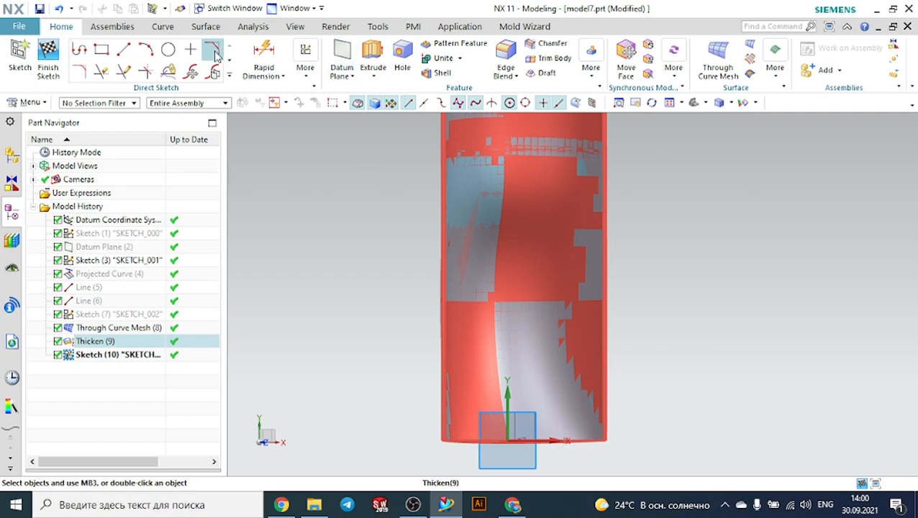
# Sketch a circle about 62 mm in diameter between the shell's two long edges.
pyautogui.click(167, 49)
pyautogui.scroll(2, 512, 260)
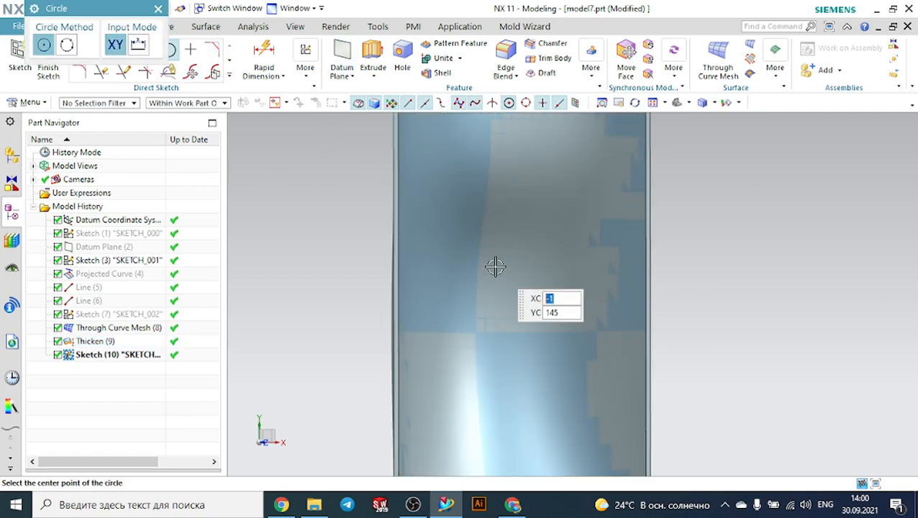
pyautogui.click(512, 269)
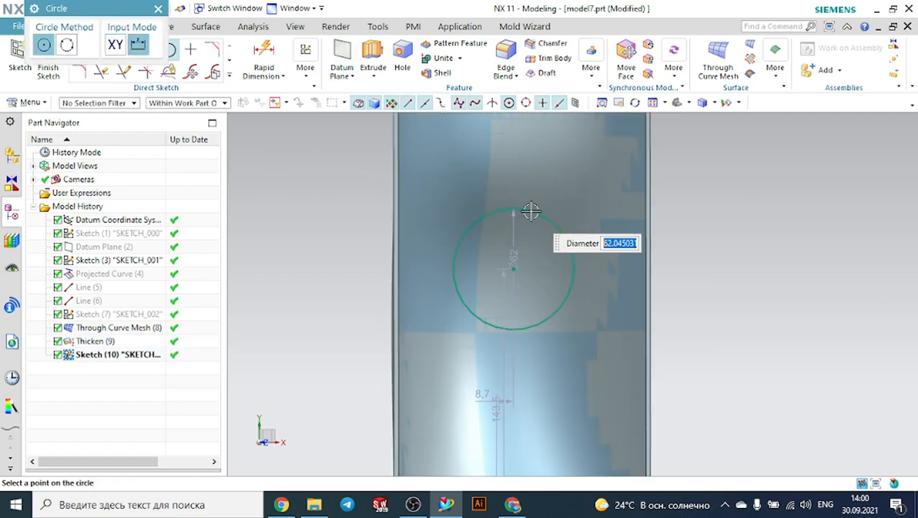
pyautogui.click(528, 210)
pyautogui.click(158, 10)
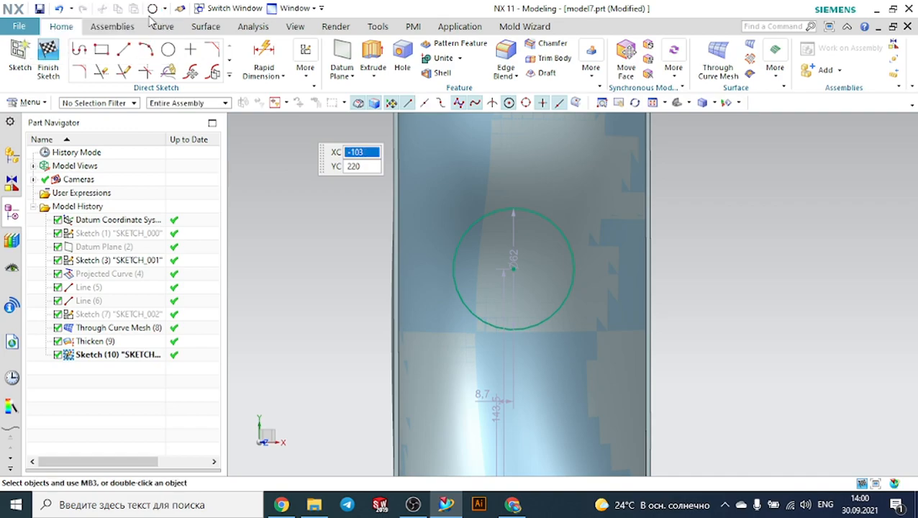
# Draw horizontal lines about 28.1 mm and 37.1 mm long from opposite sides of the circle to the shell's long edges.
pyautogui.click(122, 50)
pyautogui.scroll(2, 477, 284)
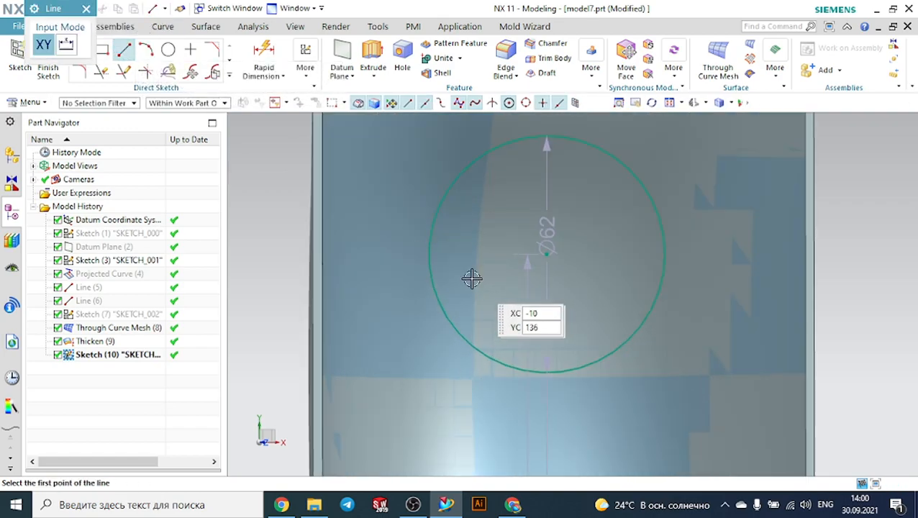
pyautogui.click(428, 247)
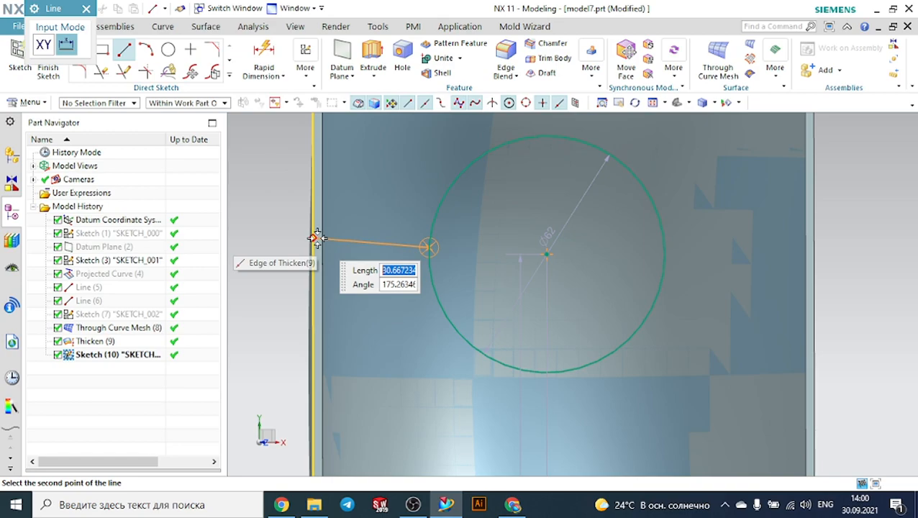
pyautogui.click(321, 247)
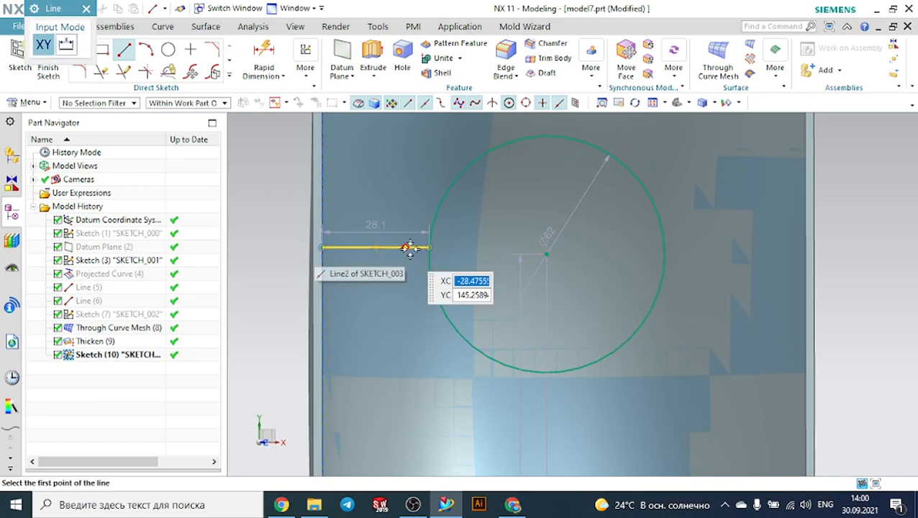
pyautogui.click(667, 254)
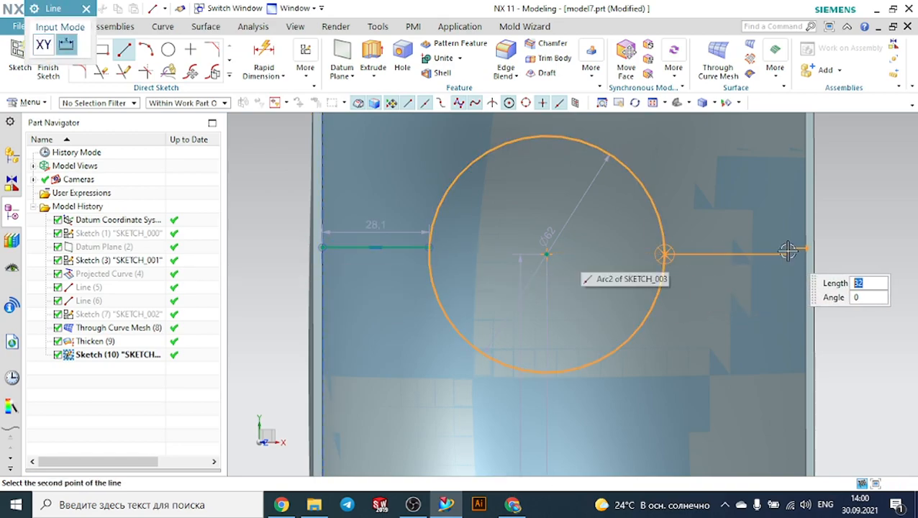
pyautogui.click(809, 254)
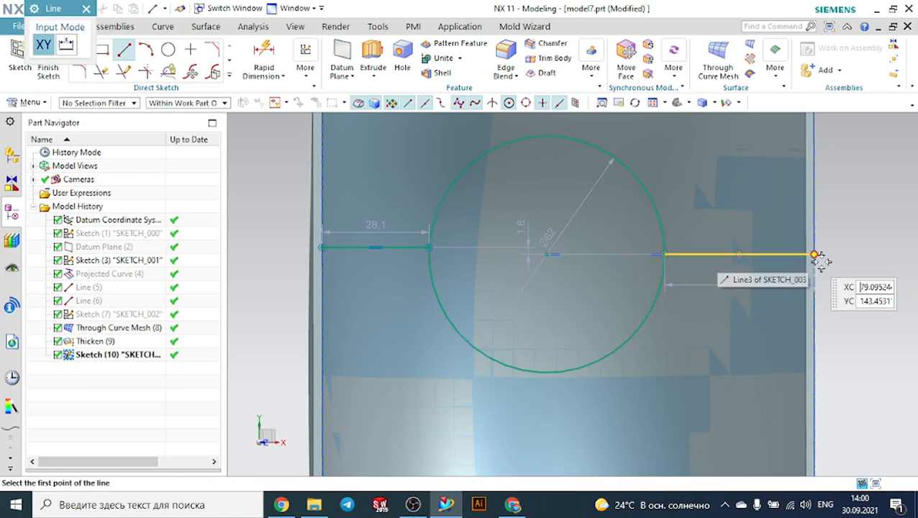
pyautogui.hotkey('ctrl', 'z')
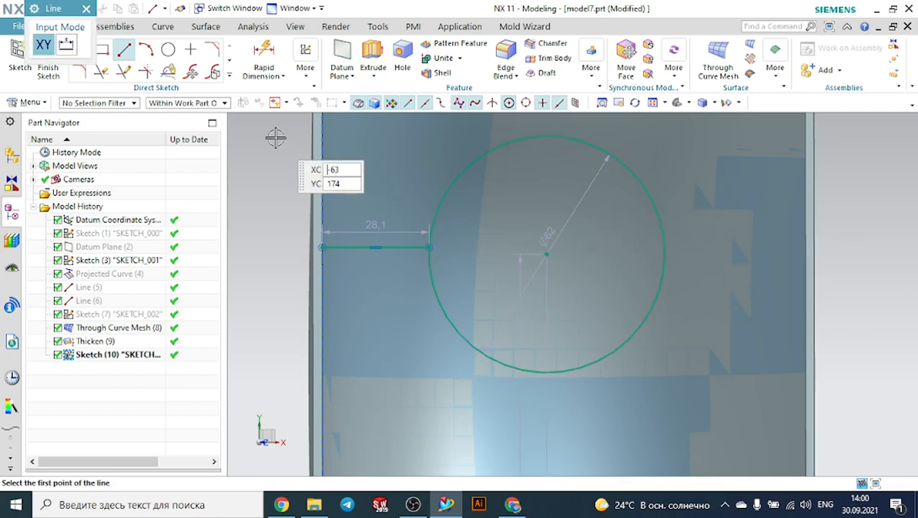
pyautogui.click(664, 260)
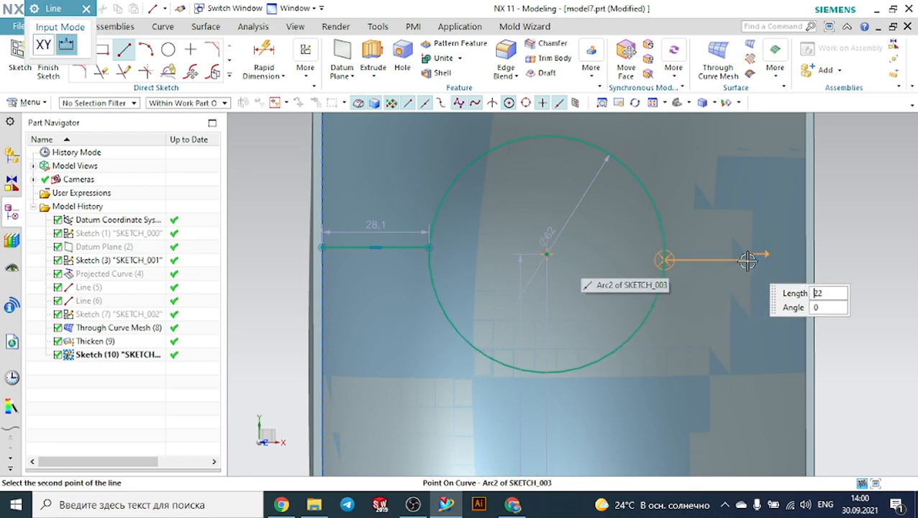
pyautogui.click(804, 260)
pyautogui.press('Escape')
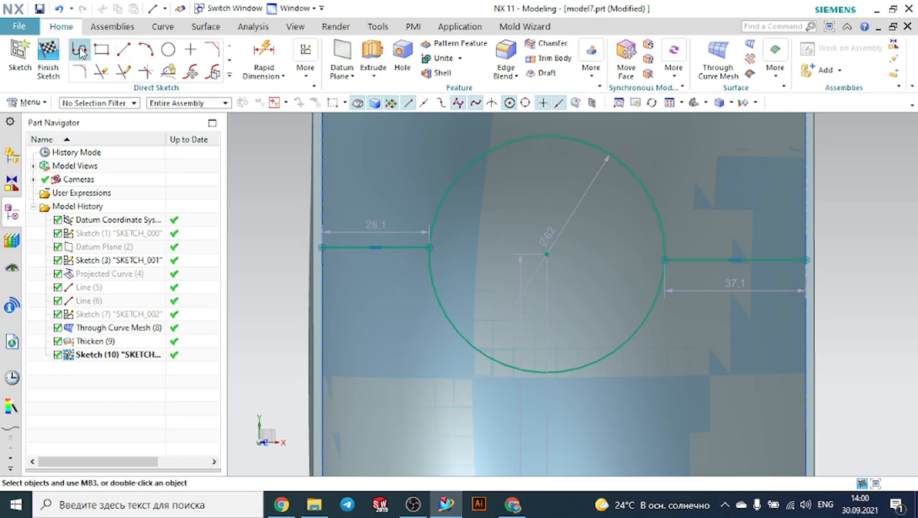
# Finish the sketch and inspect how its circle and lines lie within the thickened shell.
pyautogui.click(48, 58)
pyautogui.moveTo(623, 240); pyautogui.dragTo(638, 219, button='middle')
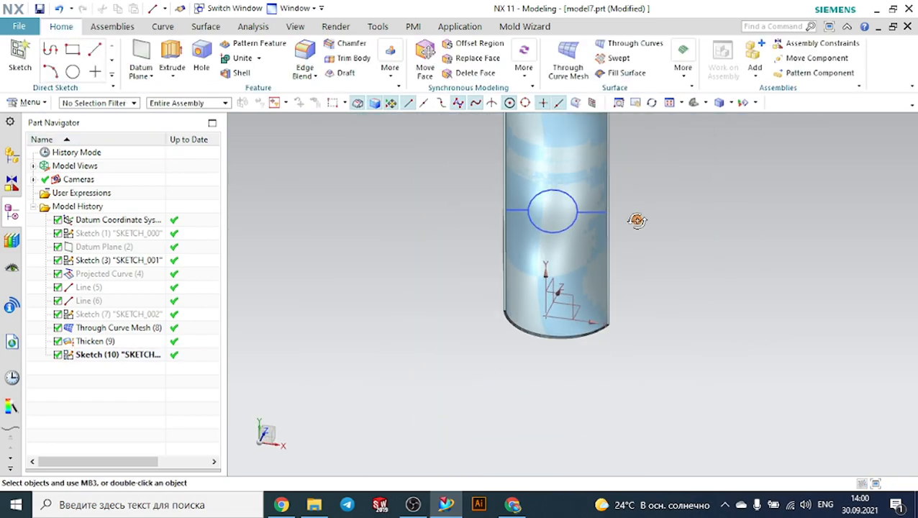
pyautogui.moveTo(756, 264); pyautogui.dragTo(747, 262, button='middle')
pyautogui.moveTo(667, 254)
pyautogui.mouseDown(button='middle')
pyautogui.moveTo(660, 179)
pyautogui.moveTo(614, 208)
pyautogui.moveTo(626, 189)
pyautogui.moveTo(651, 200)
pyautogui.moveTo(614, 163)
pyautogui.mouseUp(button='middle')
pyautogui.scroll(-3, 536, 139)
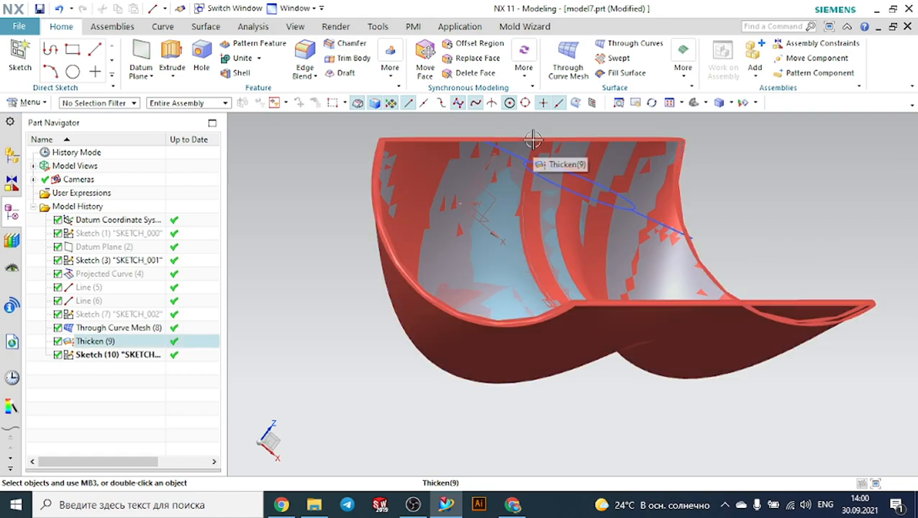
pyautogui.moveTo(688, 205); pyautogui.dragTo(726, 187, button='middle')
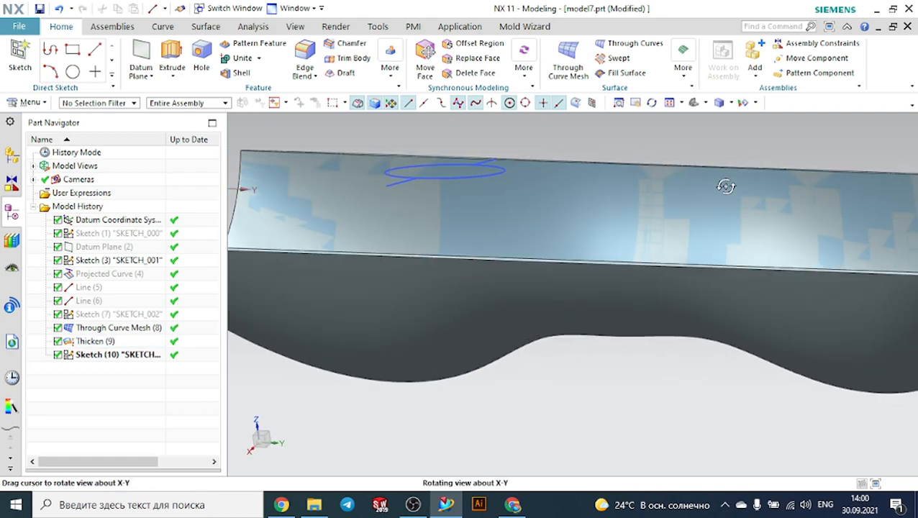
pyautogui.scroll(3, 721, 184)
pyautogui.scroll(-3, 602, 180)
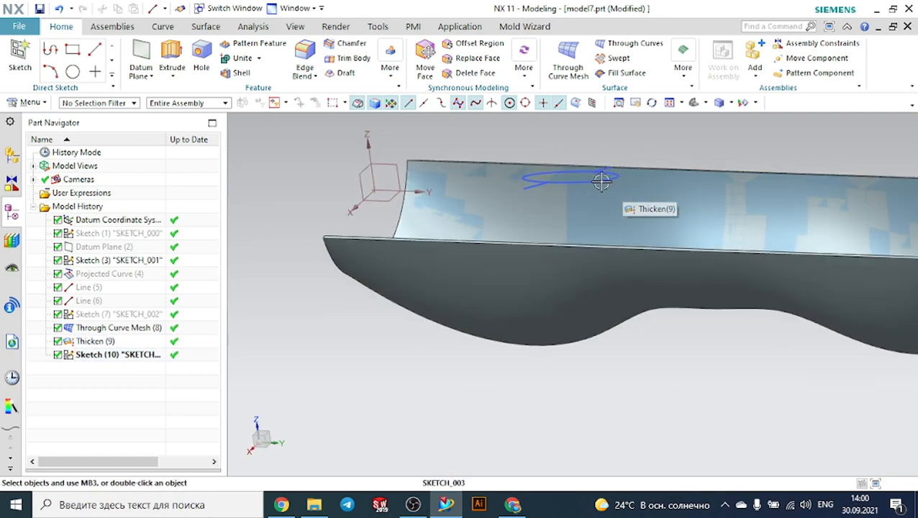
# Try to create a 5 mm thick rib from the circle-and-lines sketch, with walls parallel to the section plane.
pyautogui.click(599, 182)
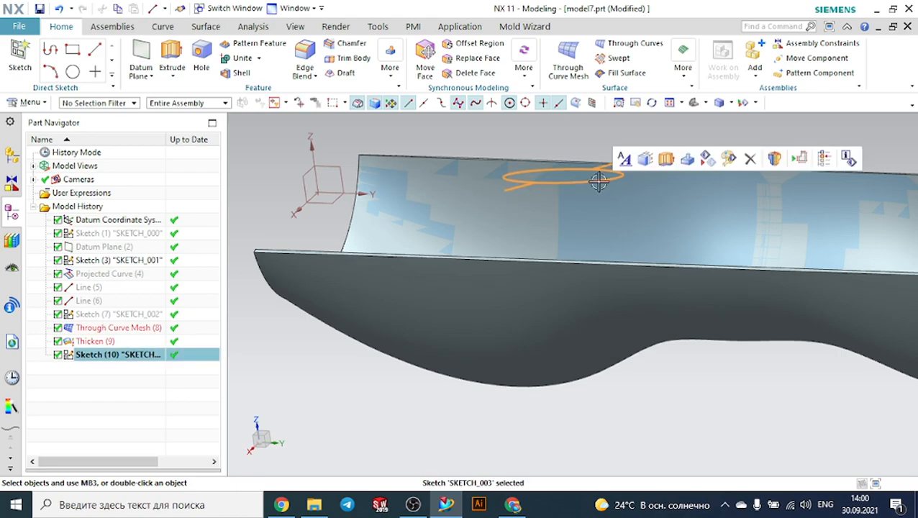
pyautogui.click(385, 81)
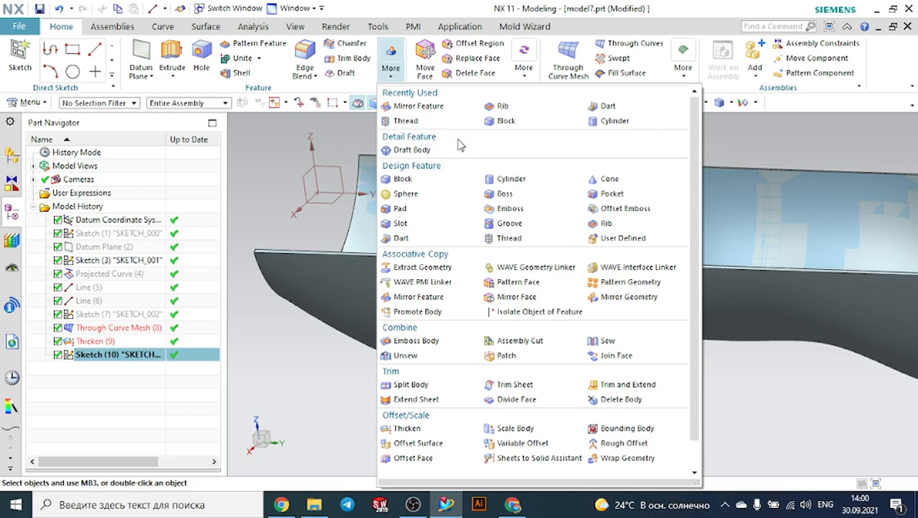
pyautogui.click(383, 153)
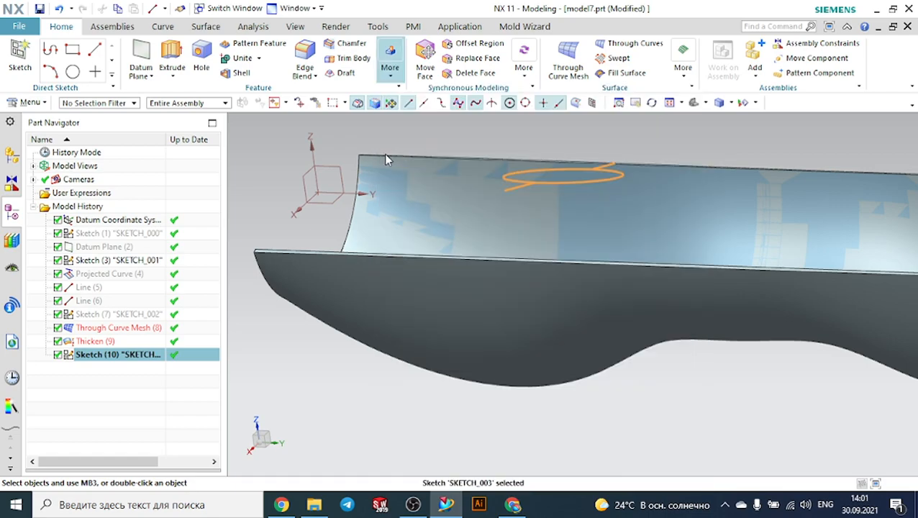
pyautogui.click(393, 81)
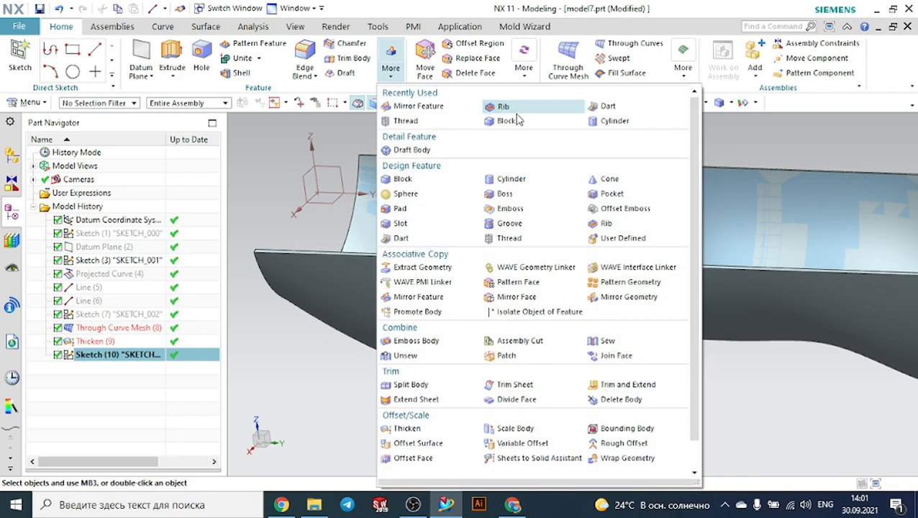
pyautogui.click(507, 108)
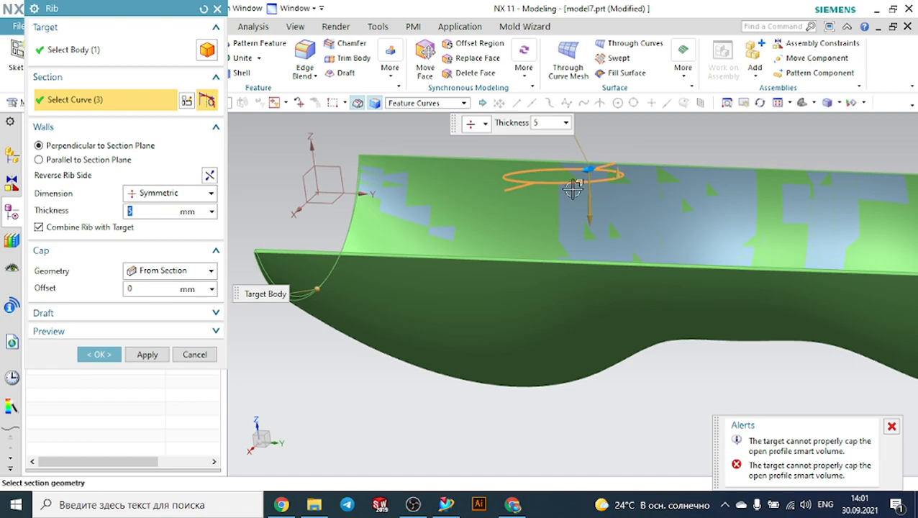
pyautogui.click(110, 163)
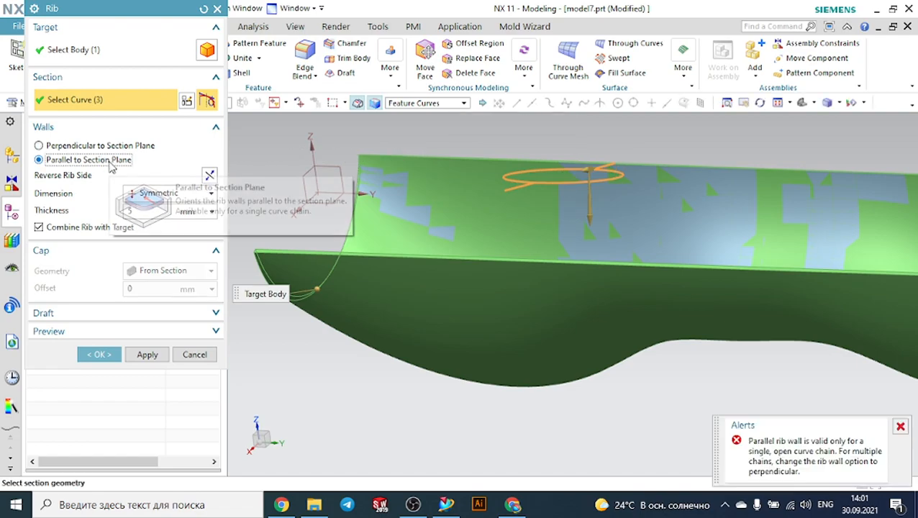
pyautogui.press('Escape')
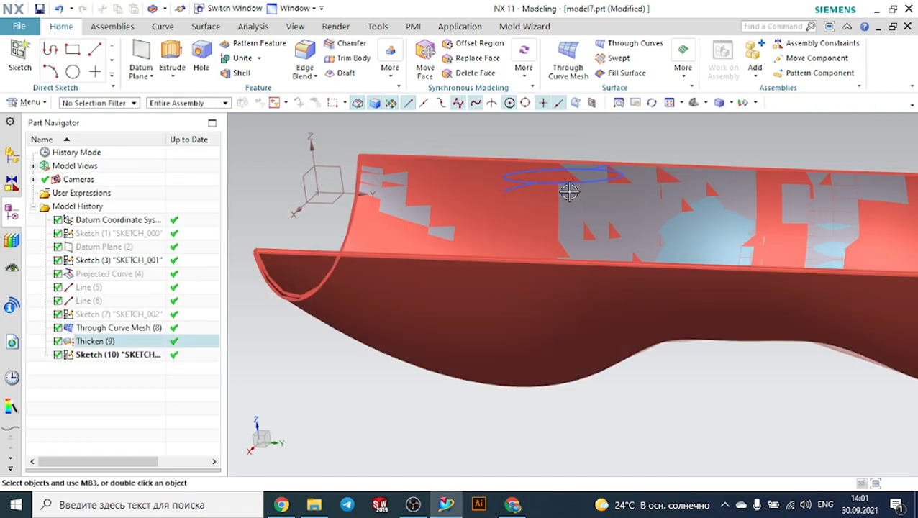
# Delete the sketch containing the circle and two side lines.
pyautogui.click(567, 188)
pyautogui.press('Delete')
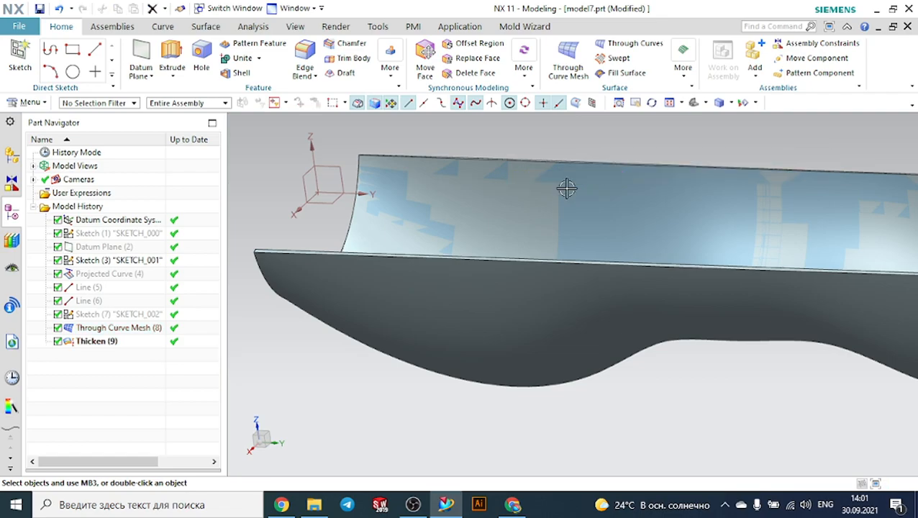
# Create a sketch on the XY plane of the datum coordinate system.
pyautogui.scroll(-4, 567, 188)
pyautogui.moveTo(402, 188); pyautogui.dragTo(372, 171, button='middle')
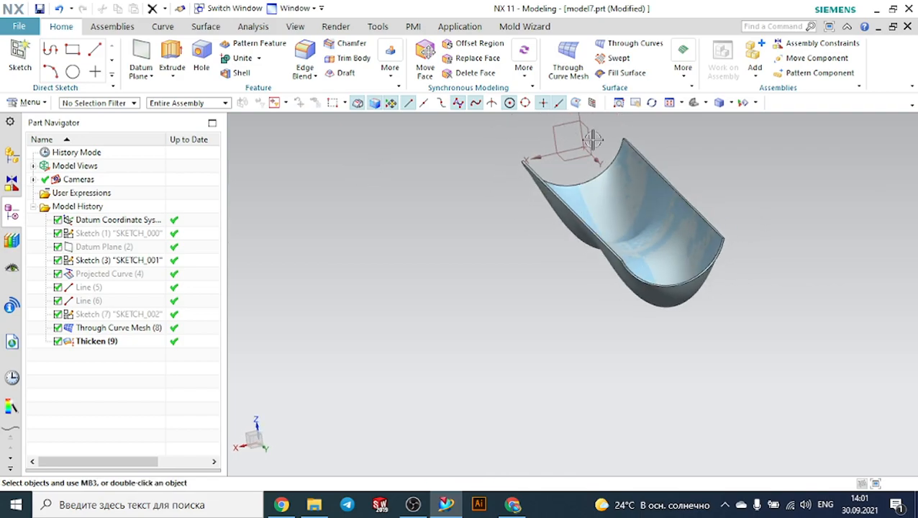
pyautogui.scroll(5, 437, 132)
pyautogui.scroll(-4, 438, 131)
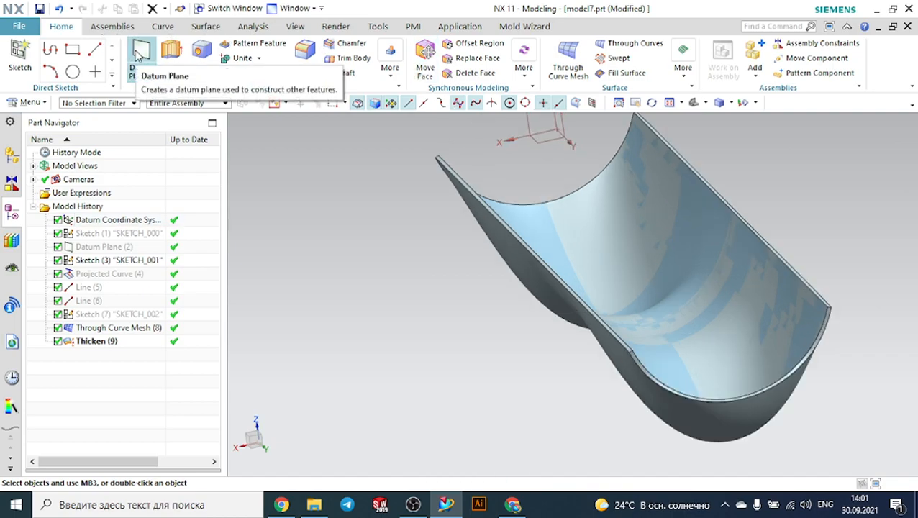
pyautogui.press('s')
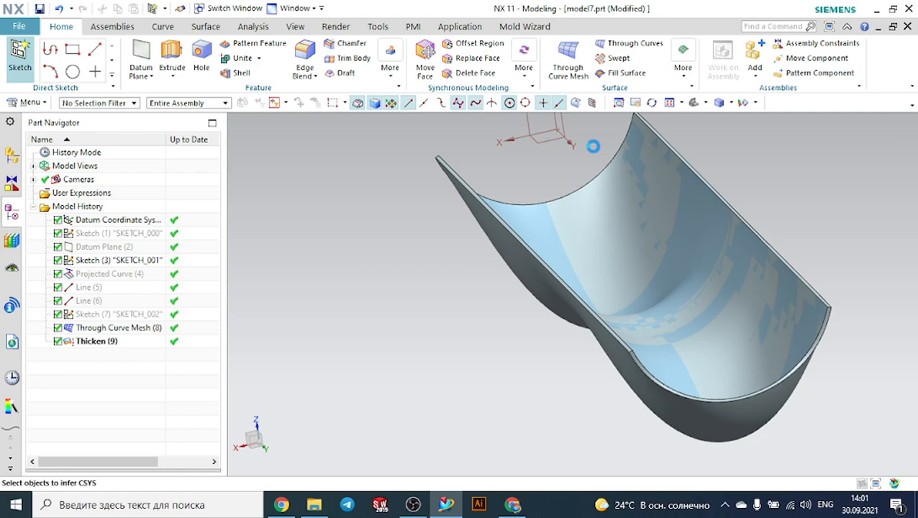
pyautogui.click(552, 142)
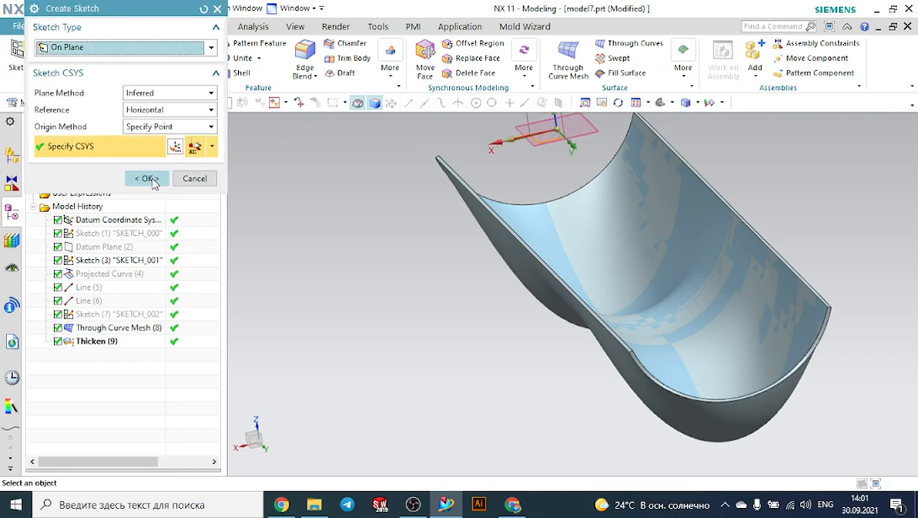
pyautogui.click(146, 179)
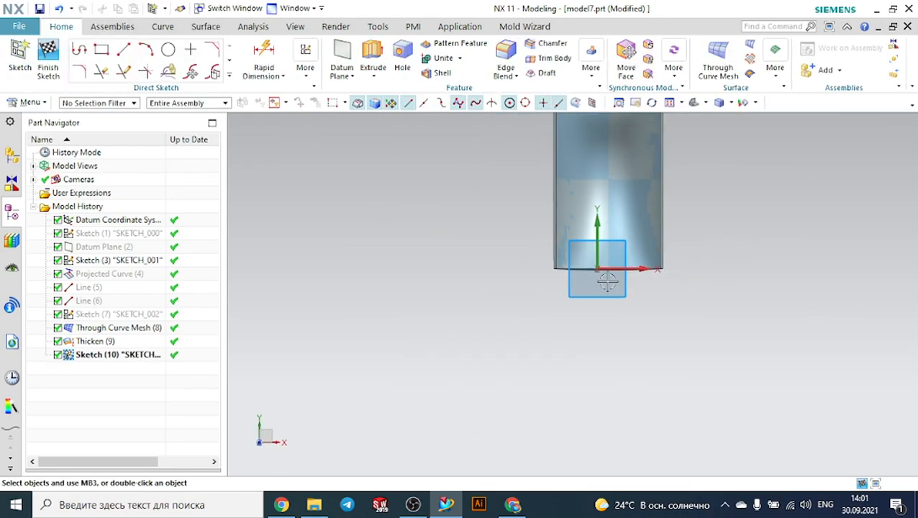
# Sketch a circle about 60.2 mm in diameter, centred about 6.8 mm right of and 133.2 mm above the sketch origin.
pyautogui.click(167, 49)
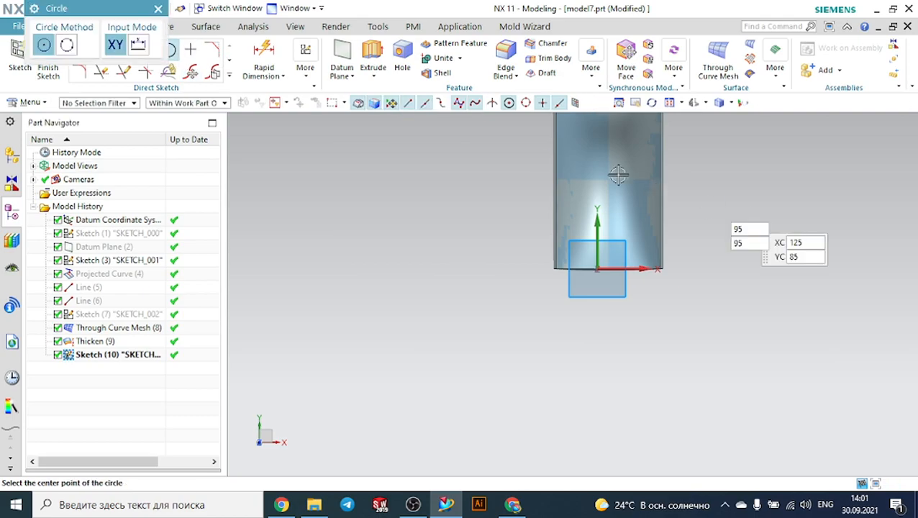
pyautogui.scroll(3, 607, 164)
pyautogui.click(595, 157)
pyautogui.click(611, 201)
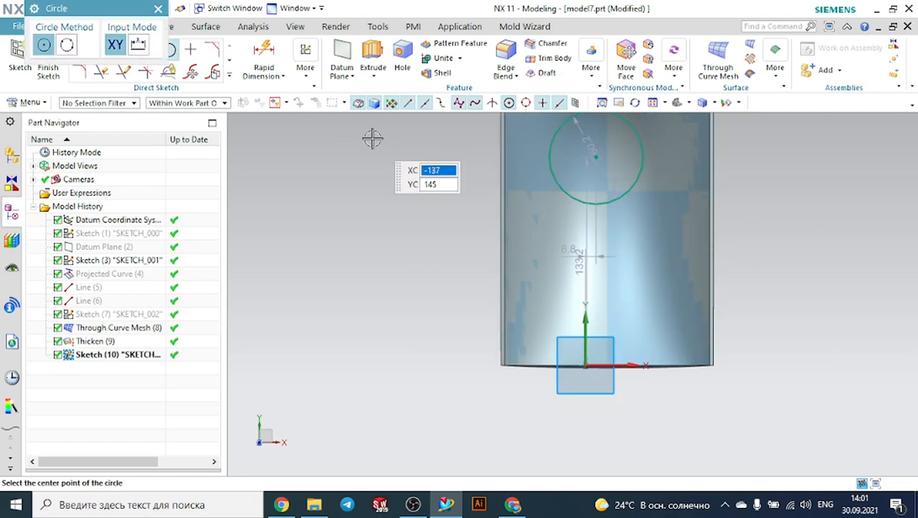
pyautogui.press('Escape')
# Draw horizontal lines from both sides of the circle to the shell's long edges, the right one about 42.8 mm, and finish the sketch.
pyautogui.click(123, 49)
pyautogui.scroll(-2, 383, 247)
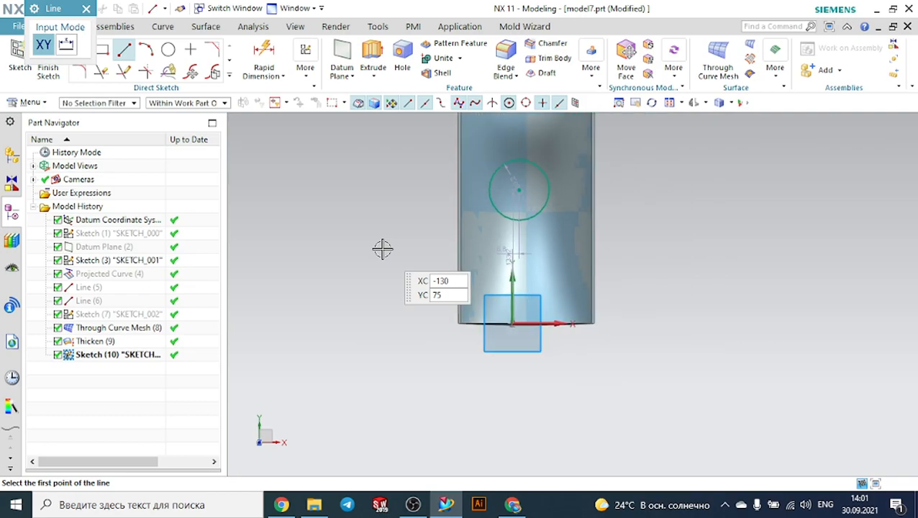
pyautogui.scroll(5, 506, 221)
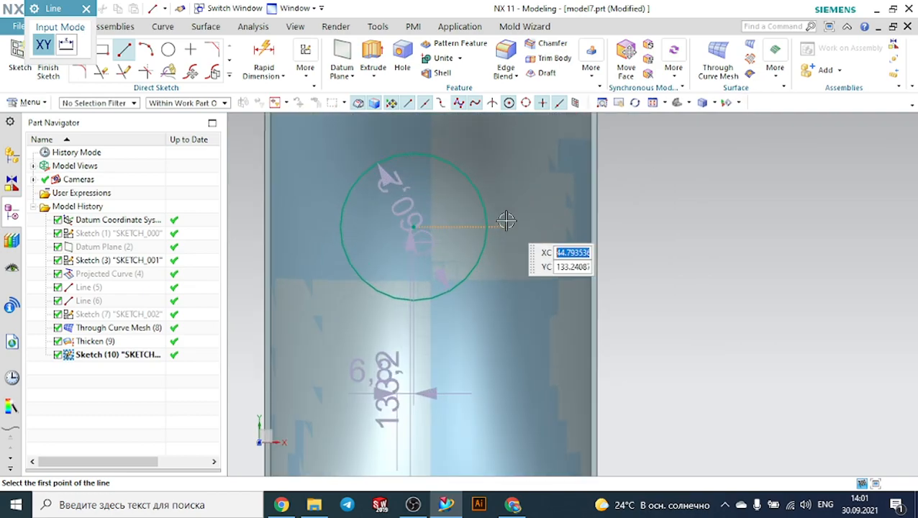
pyautogui.click(488, 226)
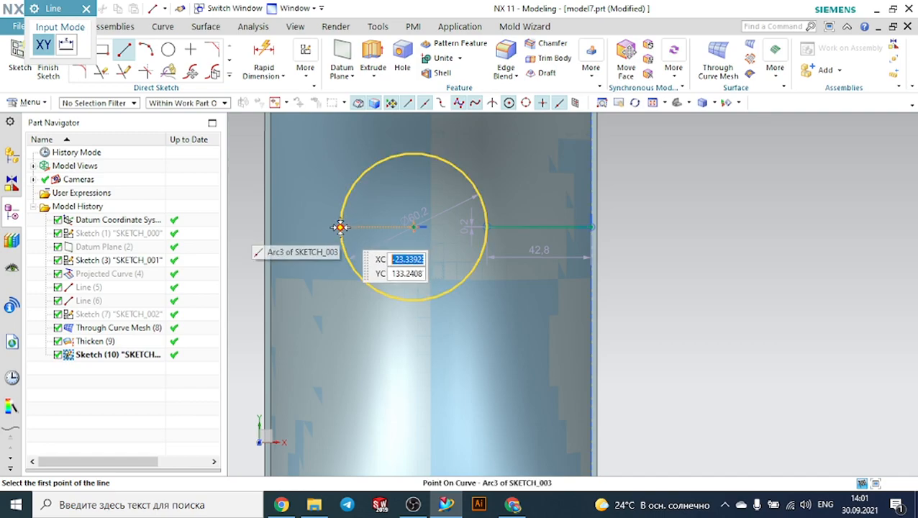
pyautogui.click(270, 227)
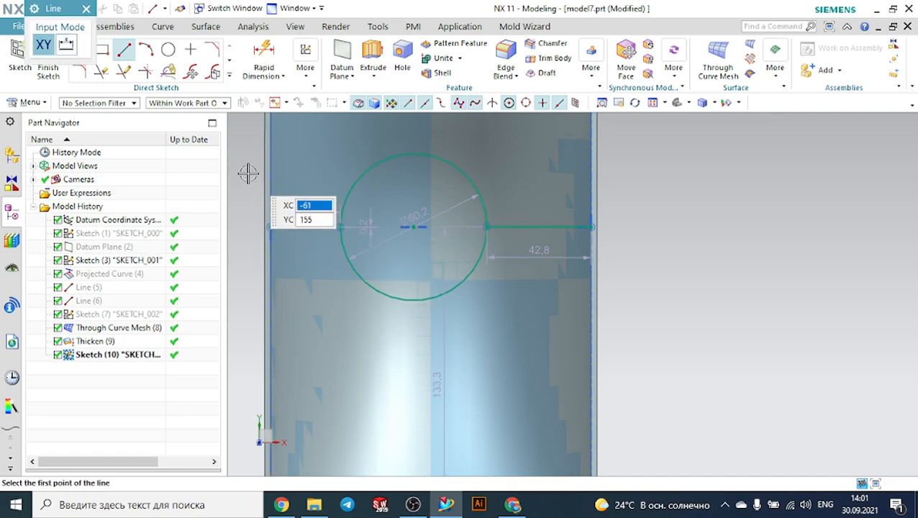
pyautogui.press('Escape')
pyautogui.click(48, 61)
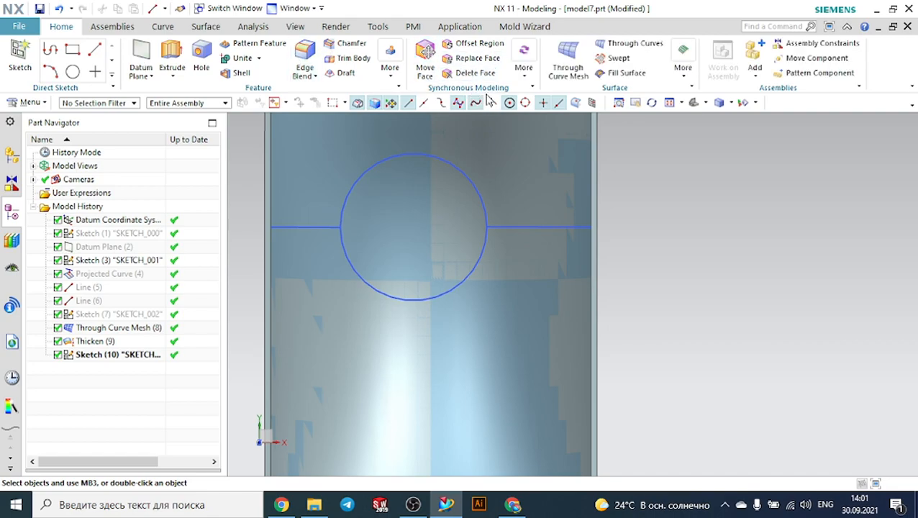
# Add a Rib to the shell from the circle-and-lines sketch, with walls perpendicular to the section plane and a symmetric 5 mm thickness.
pyautogui.moveTo(667, 191); pyautogui.dragTo(558, 137, button='middle')
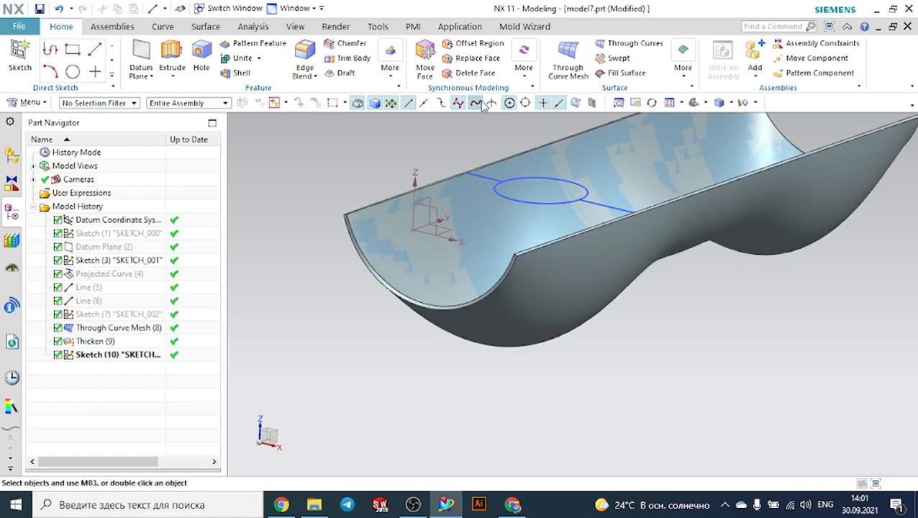
pyautogui.click(391, 70)
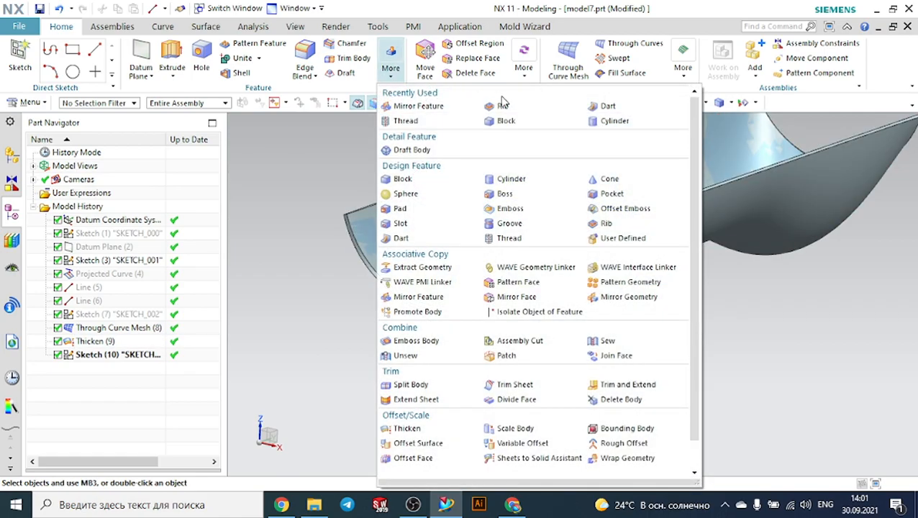
pyautogui.click(501, 106)
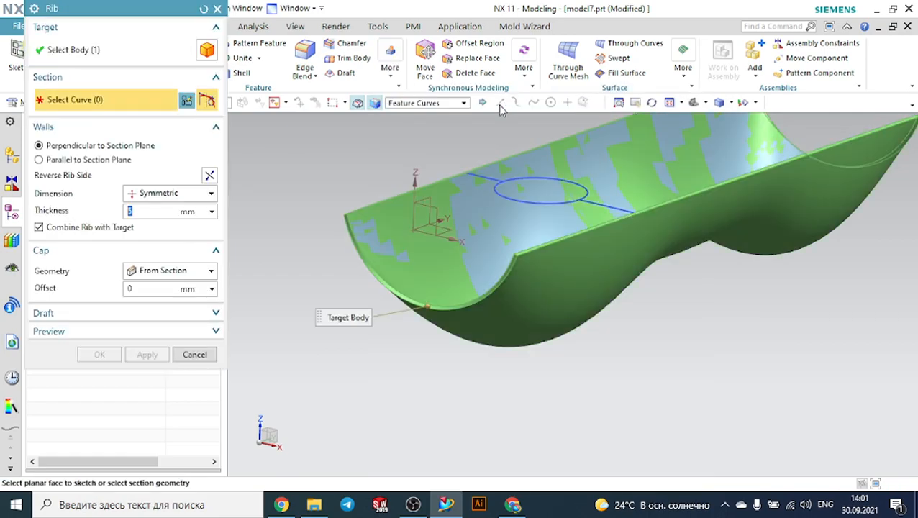
pyautogui.click(87, 51)
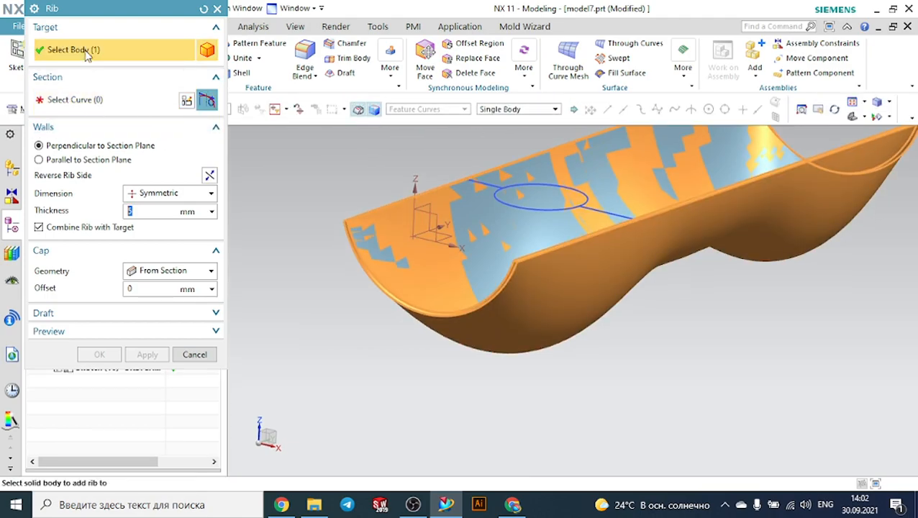
pyautogui.click(81, 99)
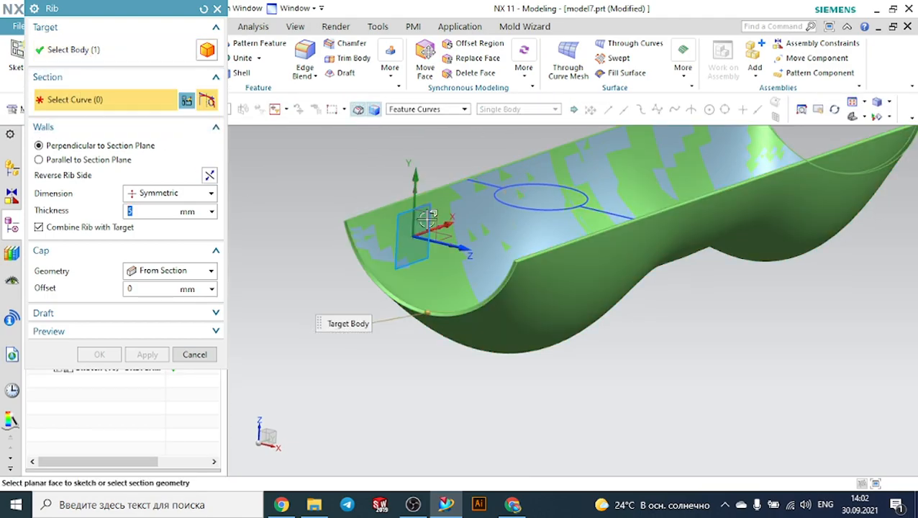
pyautogui.scroll(3, 485, 188)
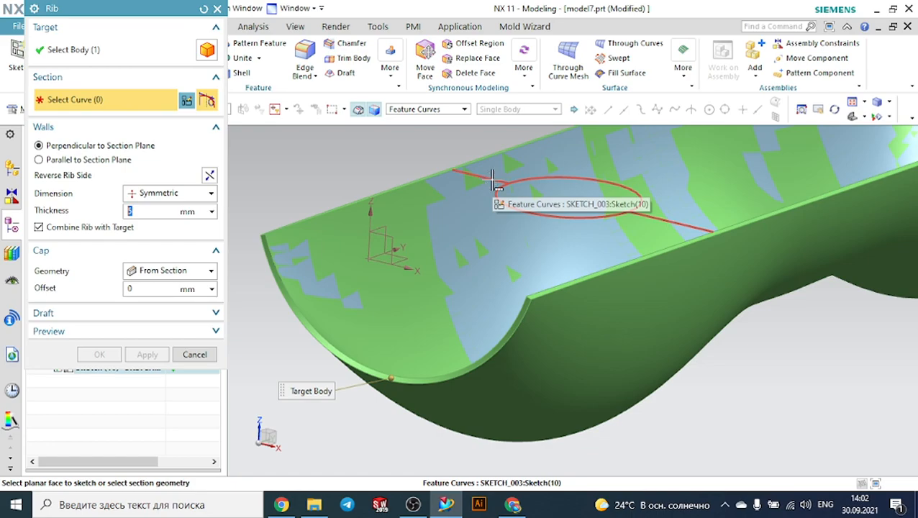
pyautogui.click(493, 181)
pyautogui.click(557, 189)
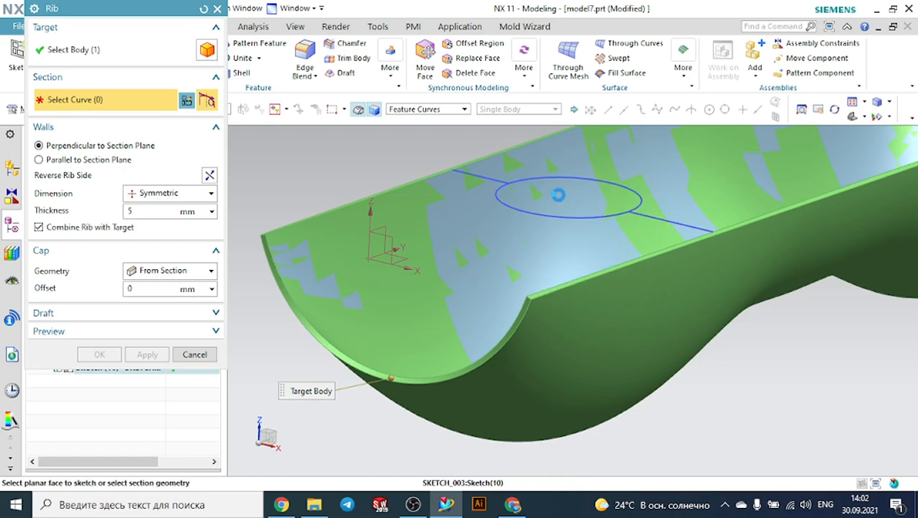
pyautogui.scroll(-1, 390, 158)
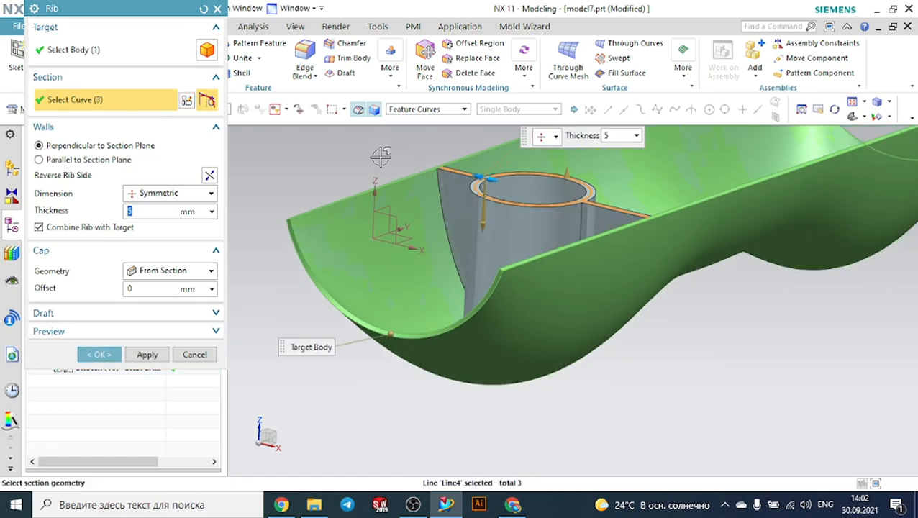
pyautogui.moveTo(394, 171); pyautogui.dragTo(478, 291, button='middle')
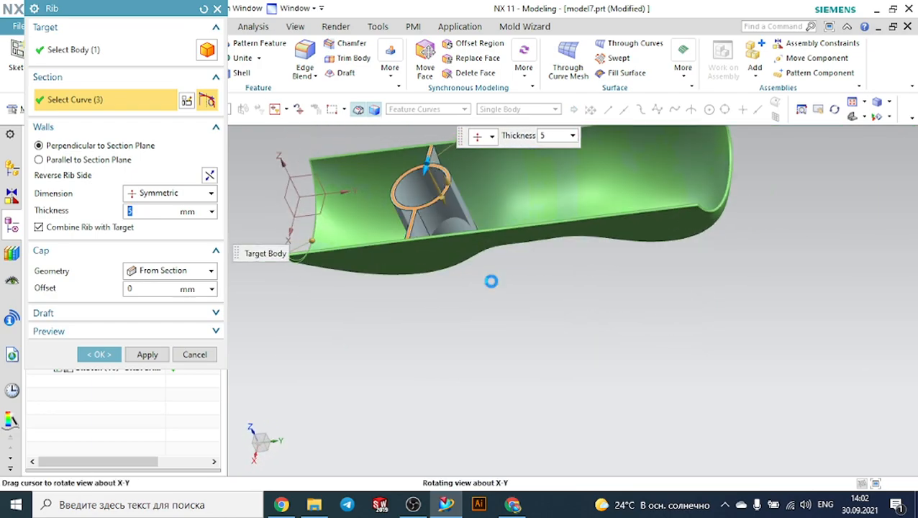
pyautogui.click(99, 354)
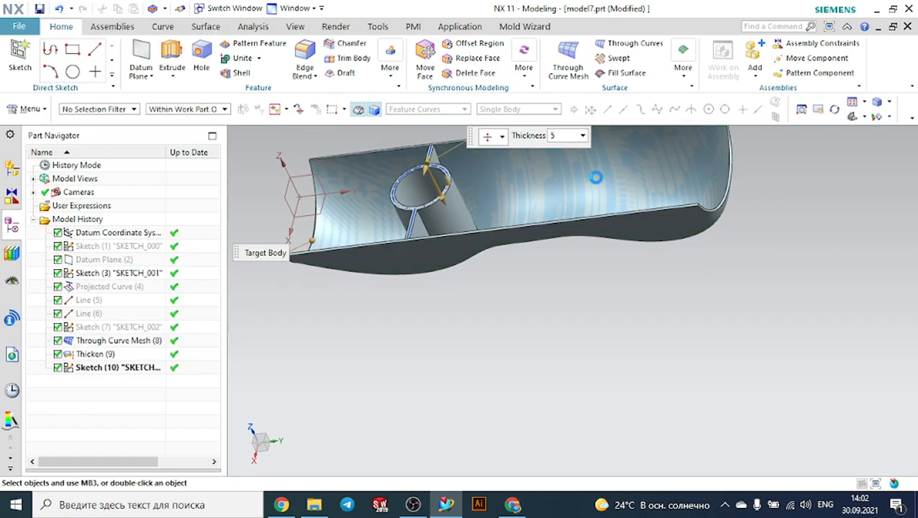
pyautogui.click(692, 103)
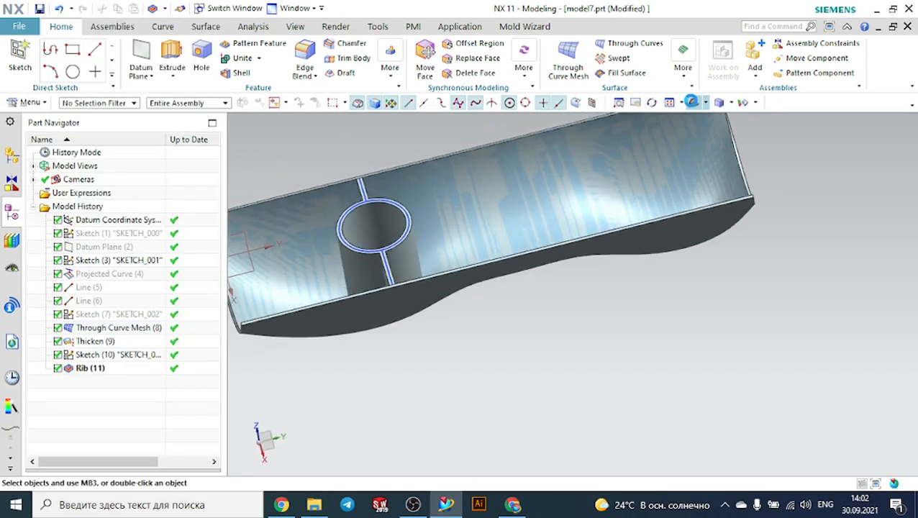
pyautogui.moveTo(509, 186); pyautogui.dragTo(478, 191, button='middle')
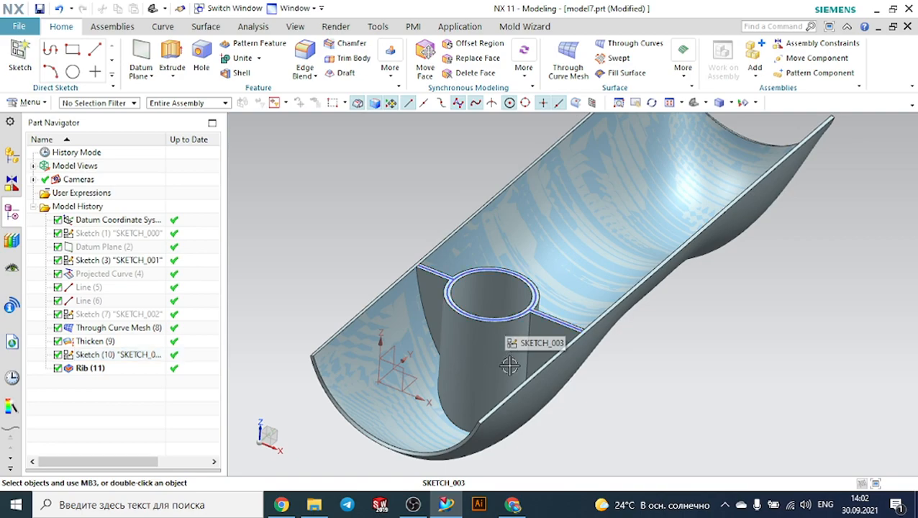
# Check the in-call messages in Google Meet and switch to OBS Studio.
pyautogui.moveTo(511, 503)
pyautogui.click(480, 462)
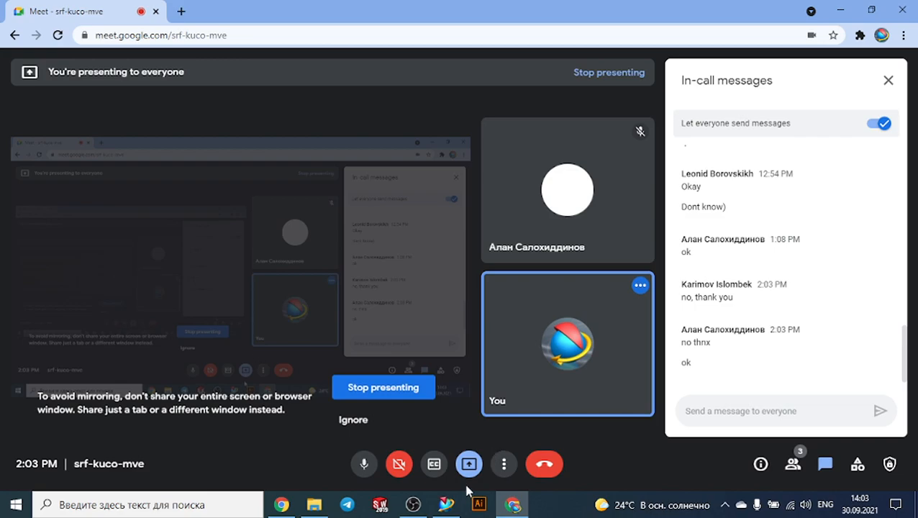
pyautogui.click(413, 504)
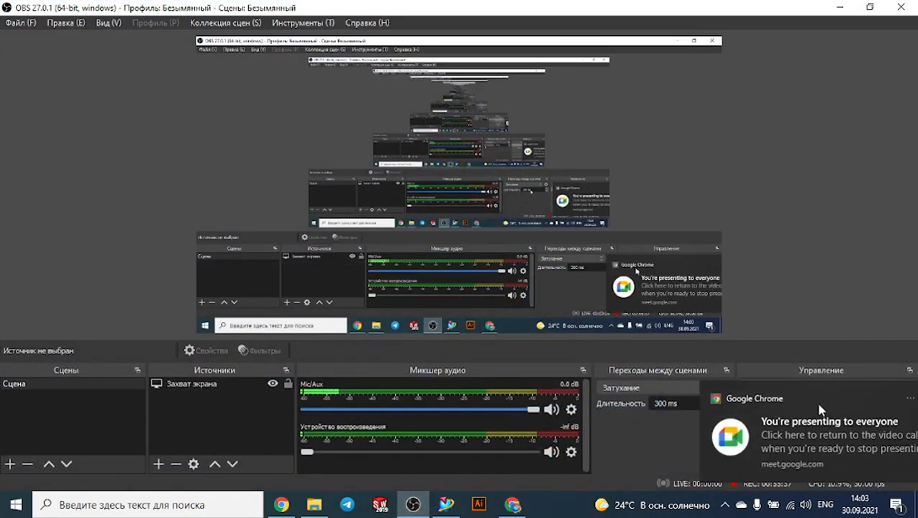